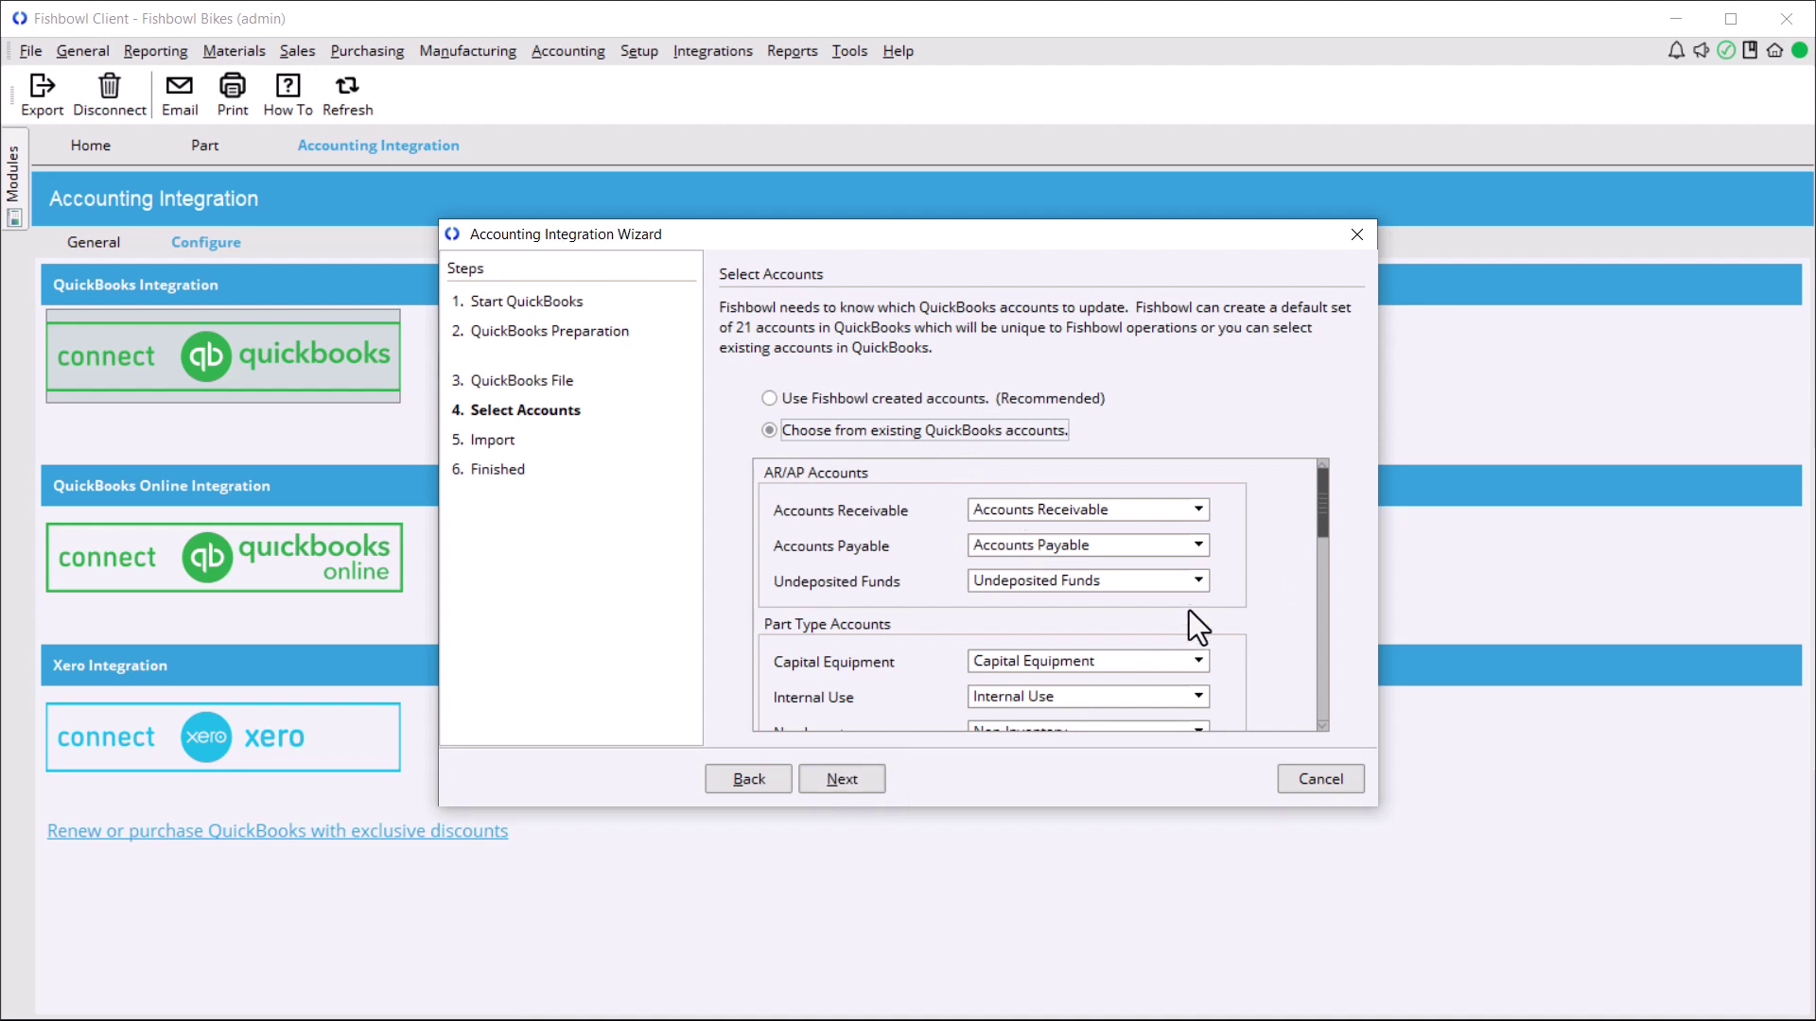
Review the existing QuickBooks account mappings for part types, sales, shipping and inventory, and cancel the Accounting Integration Wizard.
{"action": "scroll", "coordinate": [1189, 587], "scroll_direction": "down", "scroll_amount": 5}
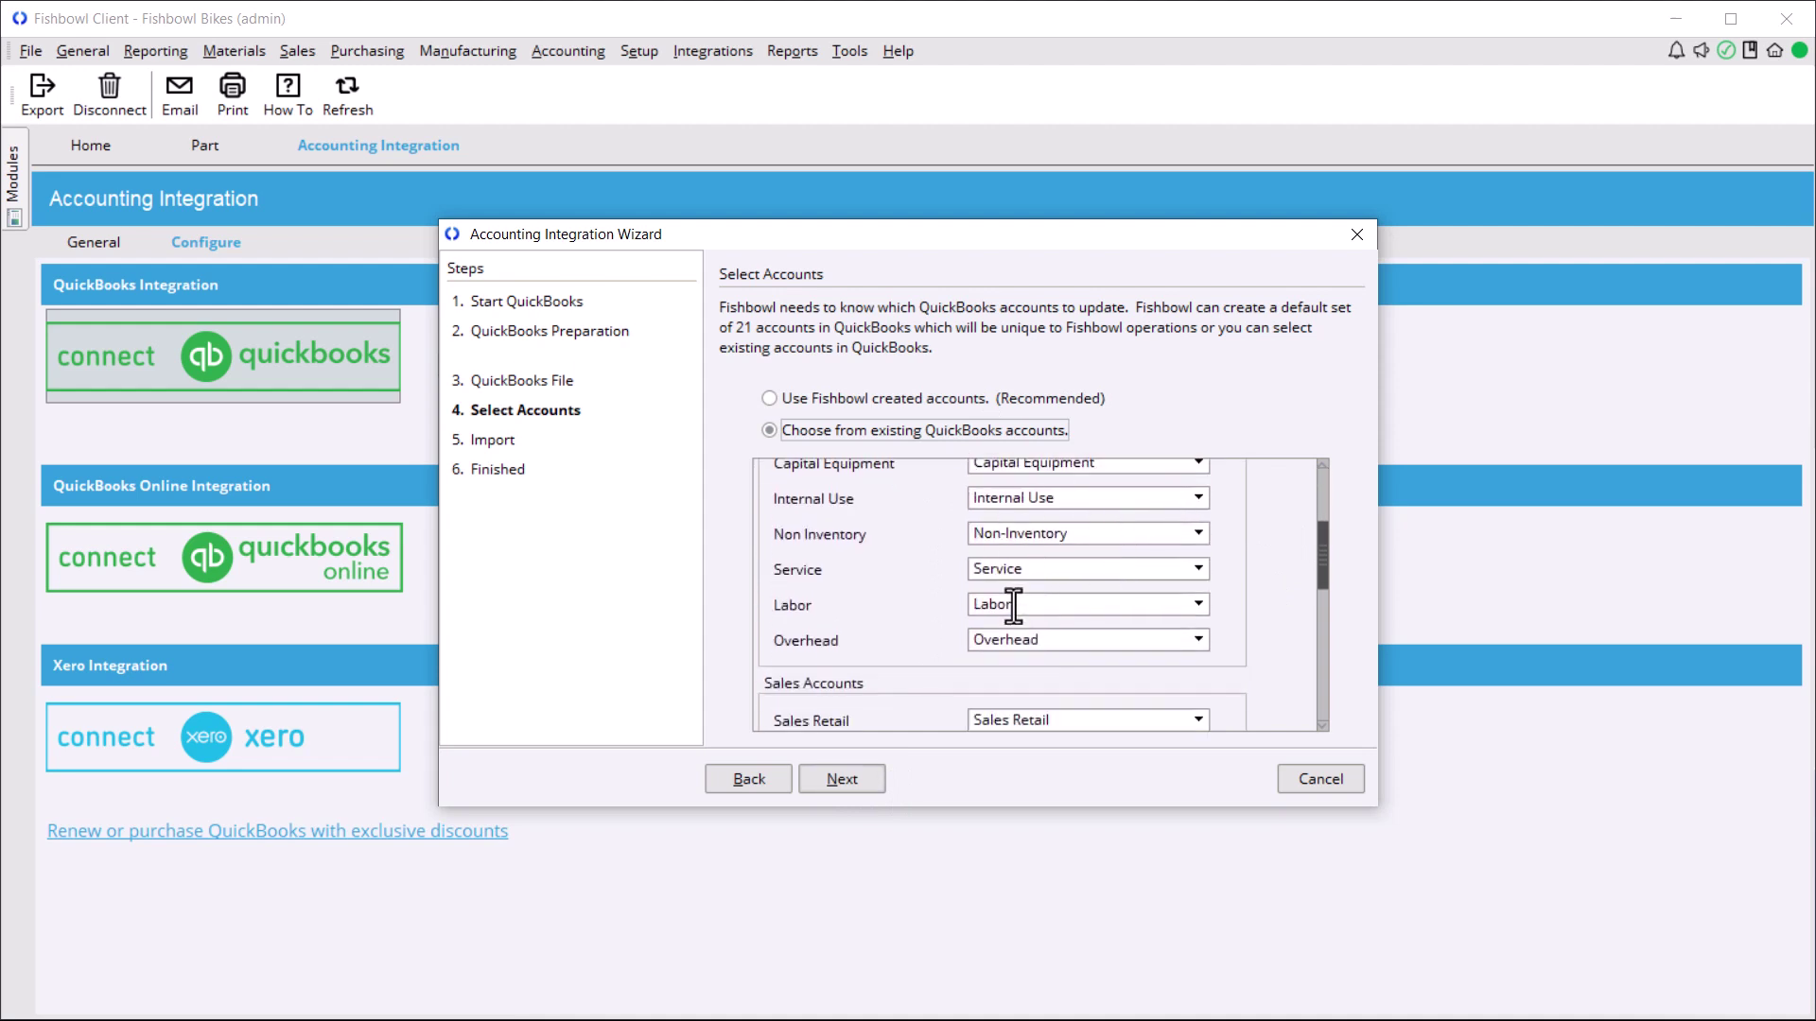
{"action": "scroll", "coordinate": [1029, 635], "scroll_direction": "down", "scroll_amount": 4}
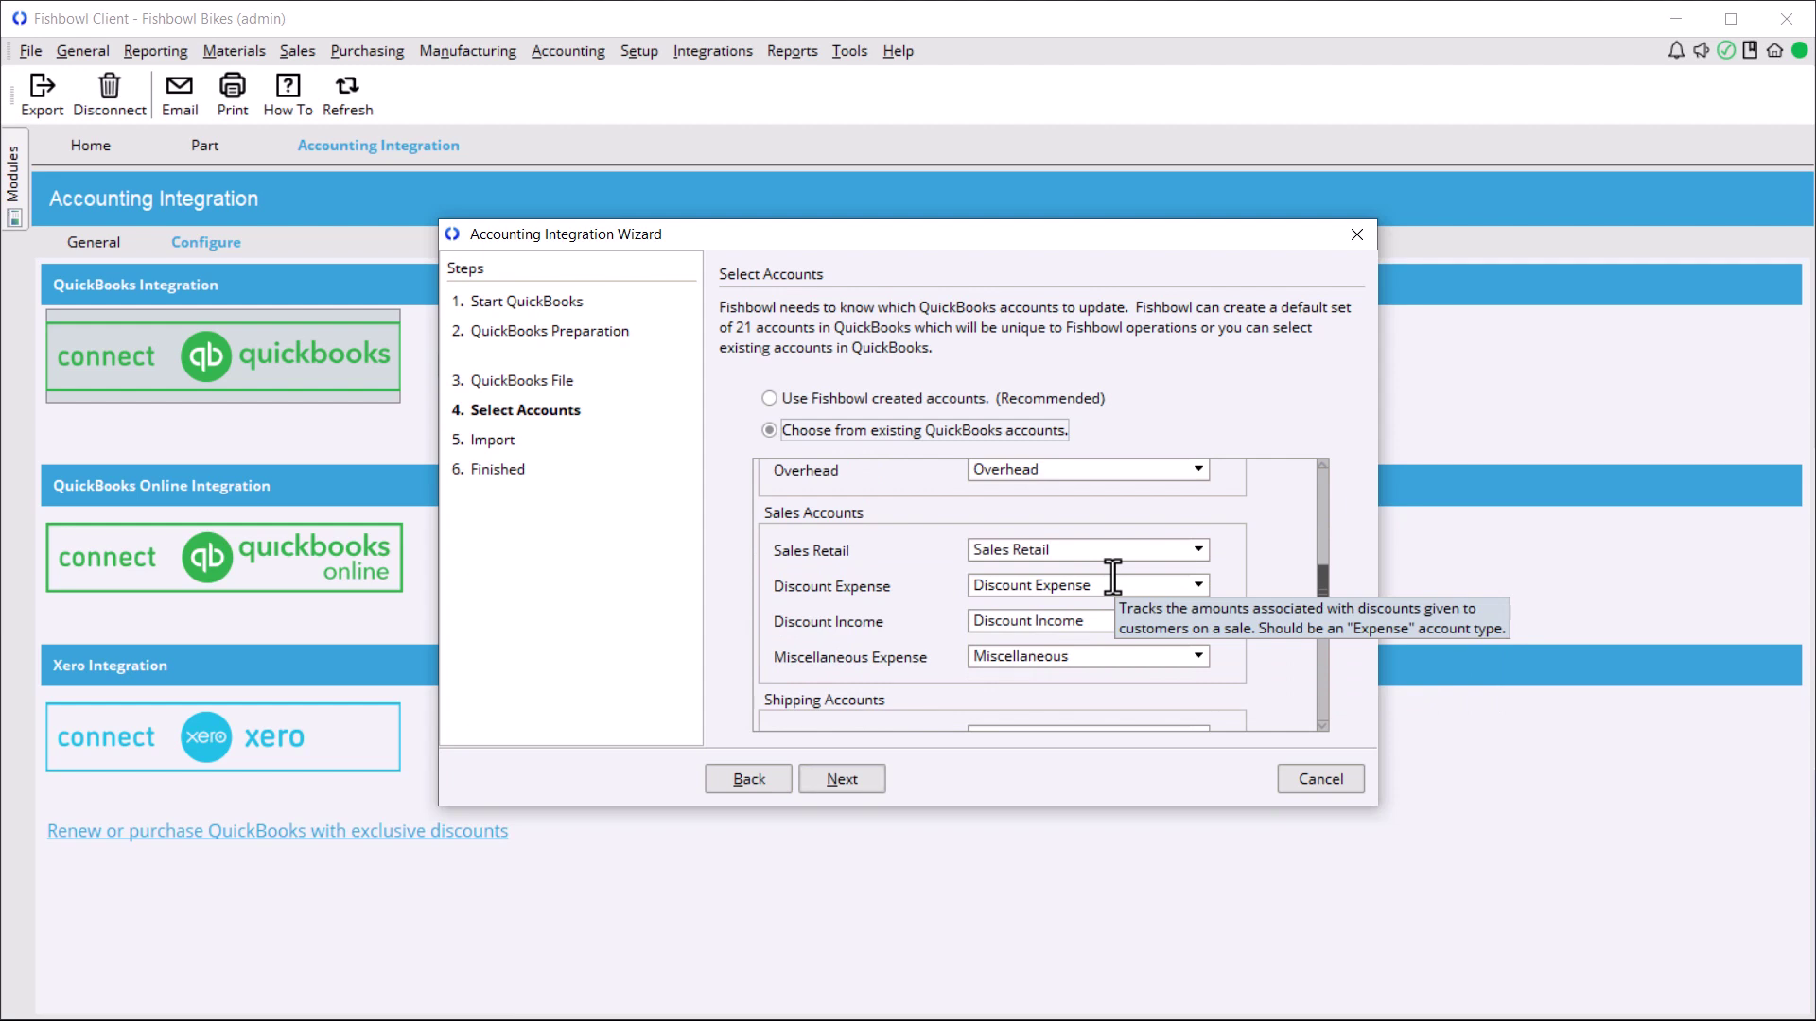
{"action": "scroll", "coordinate": [1167, 580], "scroll_direction": "down", "scroll_amount": 5}
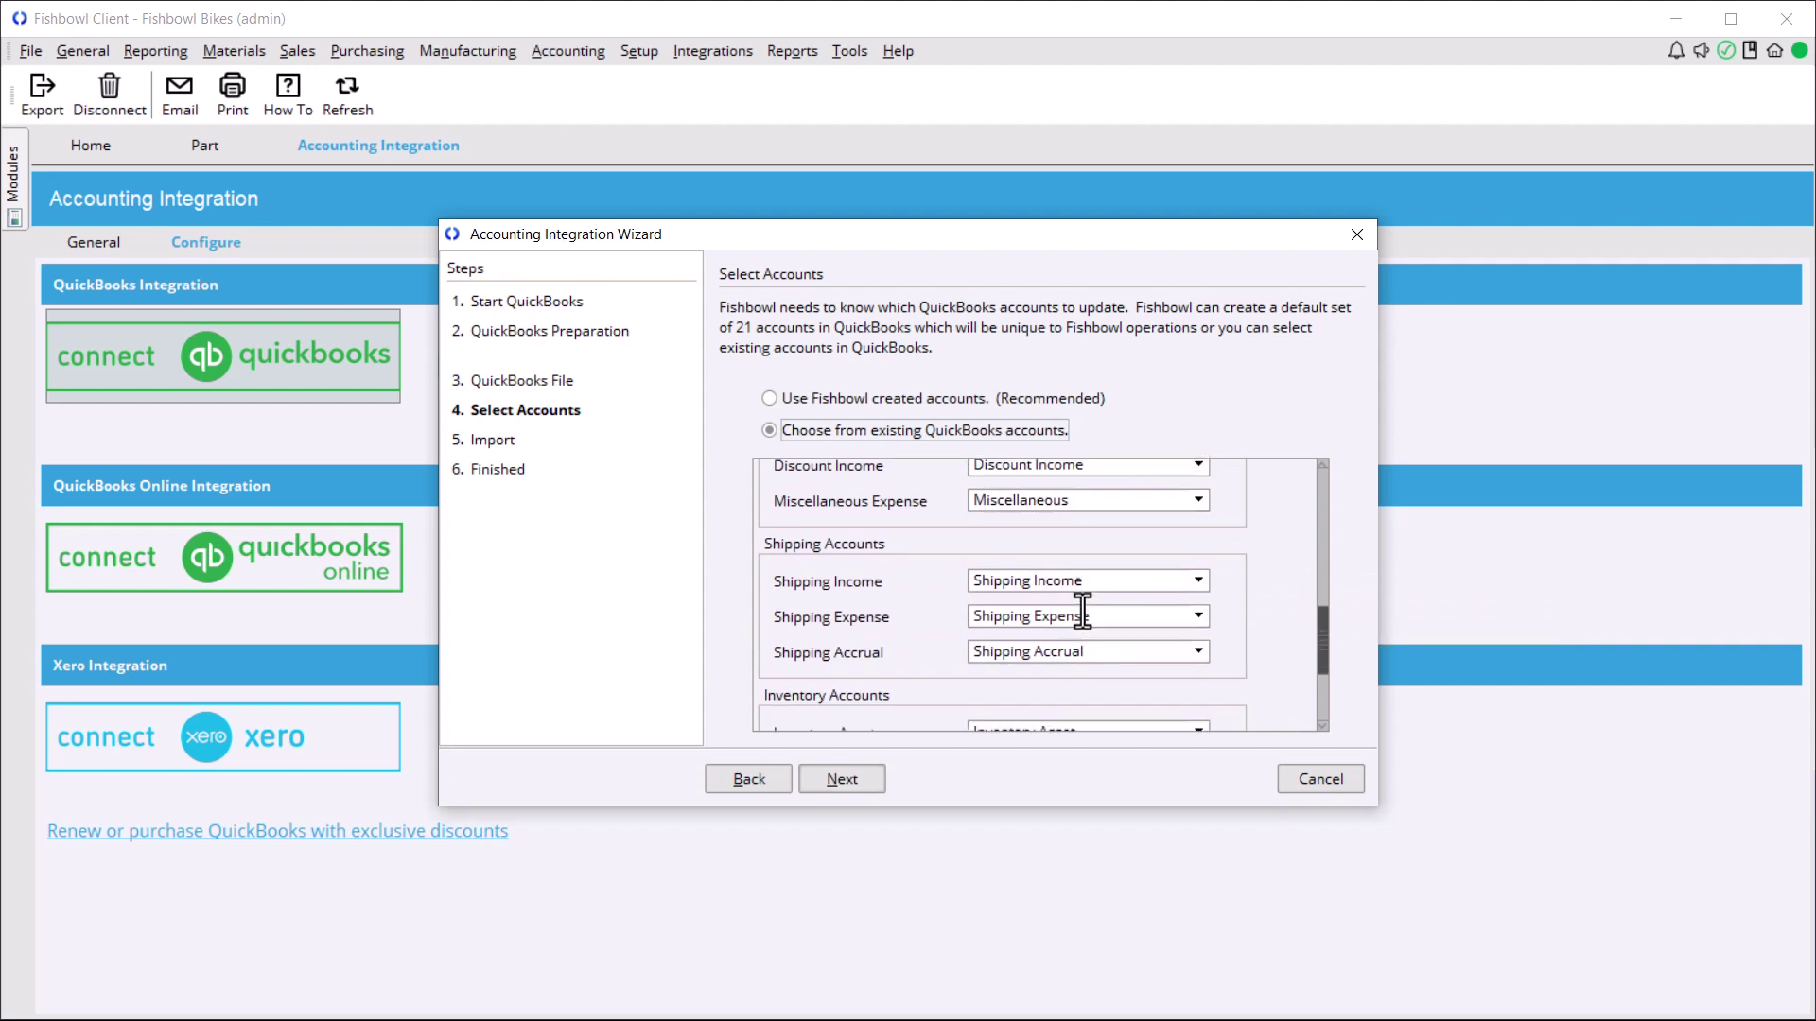
{"action": "scroll", "coordinate": [1089, 632], "scroll_direction": "down", "scroll_amount": 3}
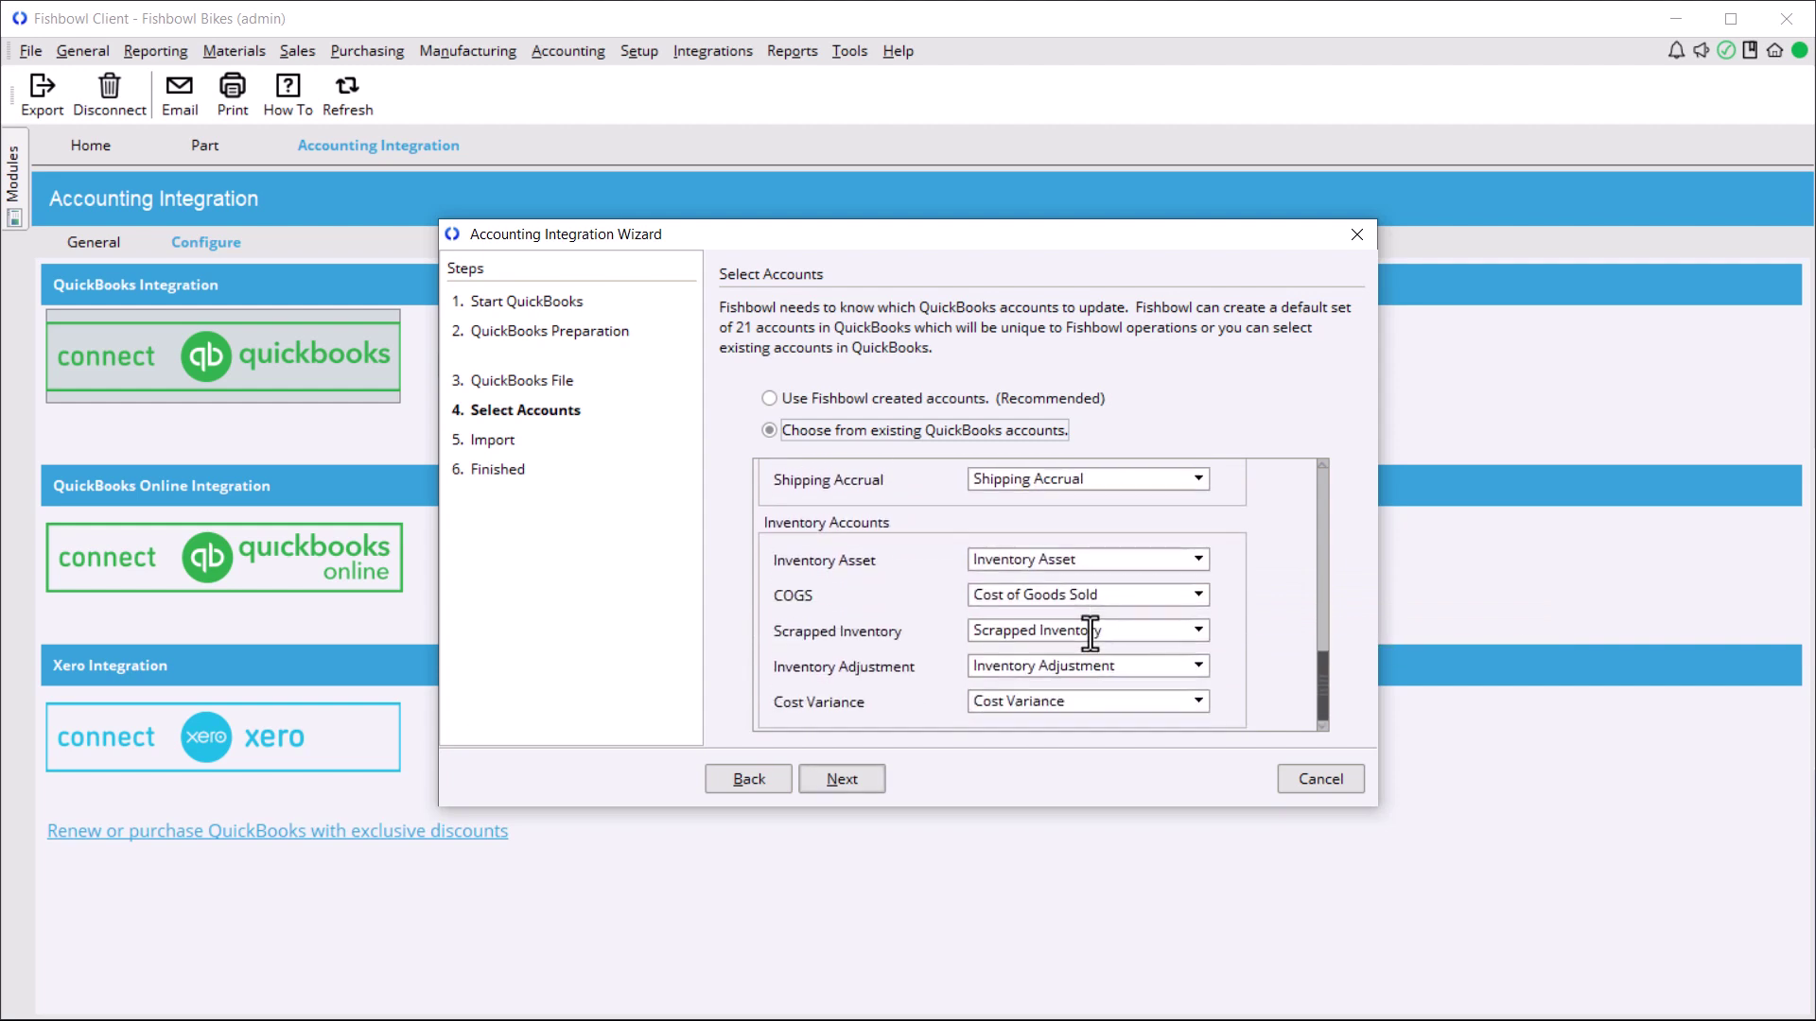
{"action": "mouse_move", "coordinate": [1090, 632]}
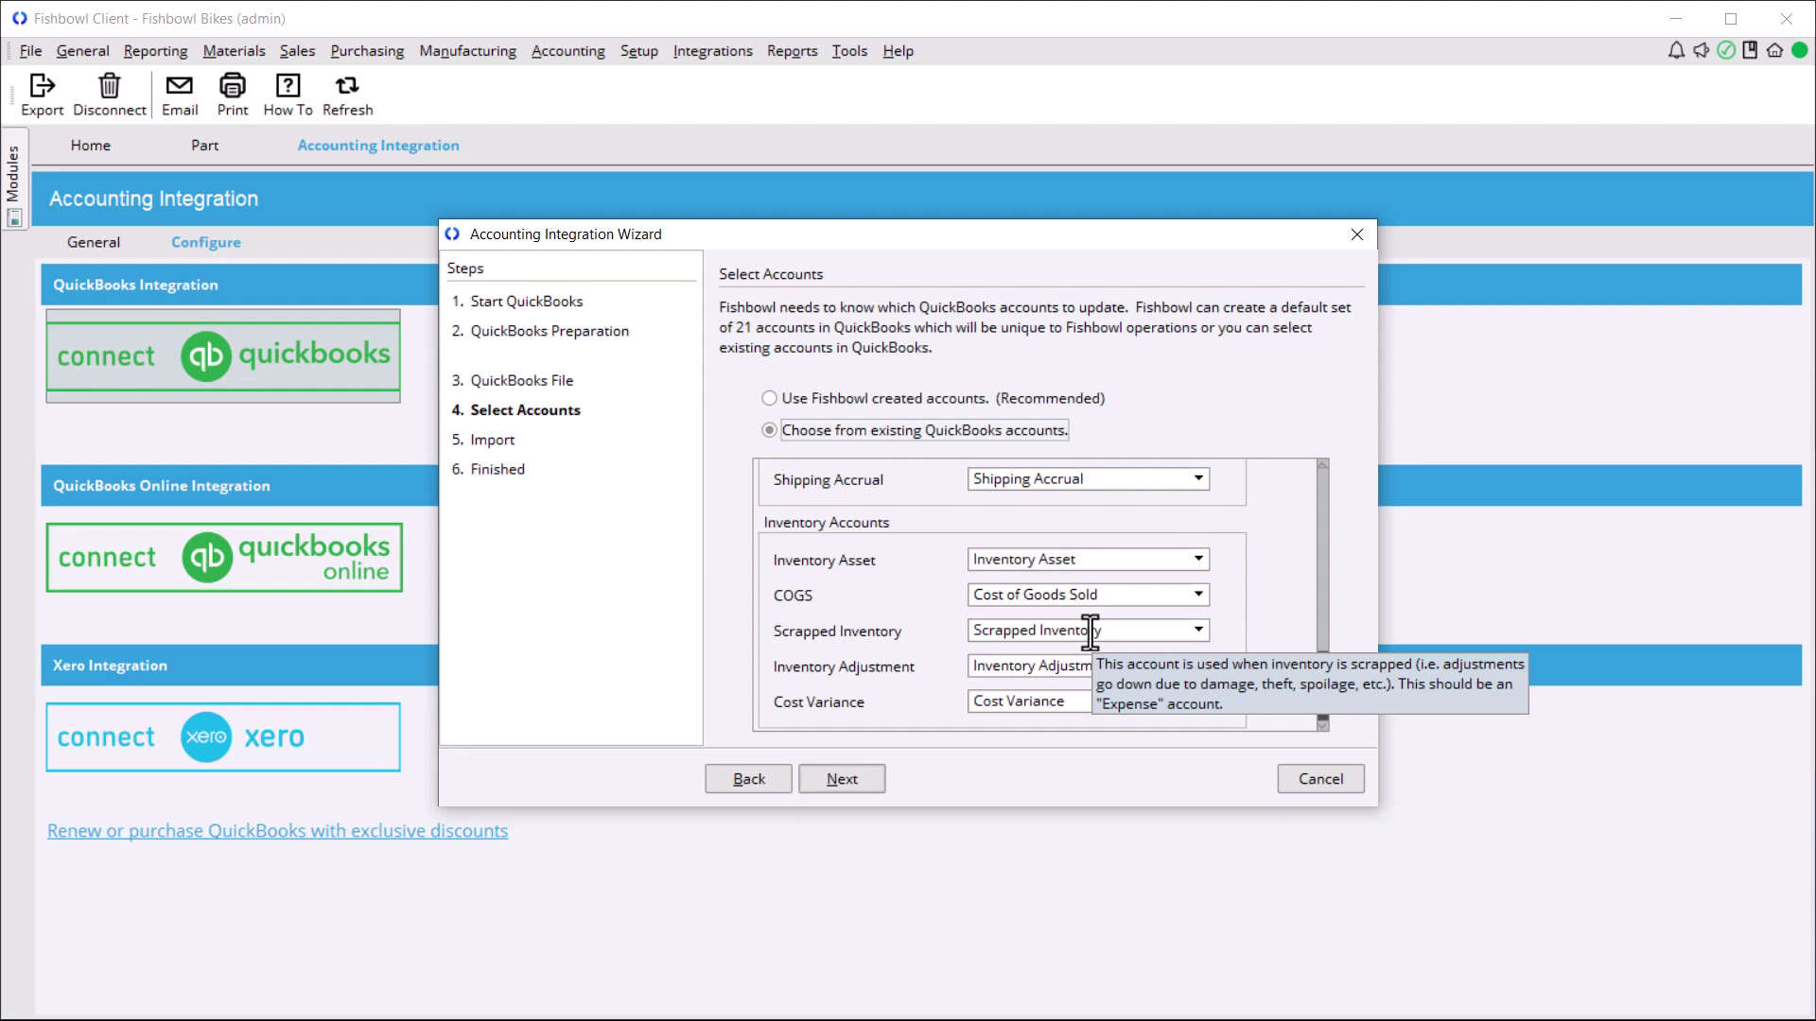
{"action": "left_click", "coordinate": [1329, 780]}
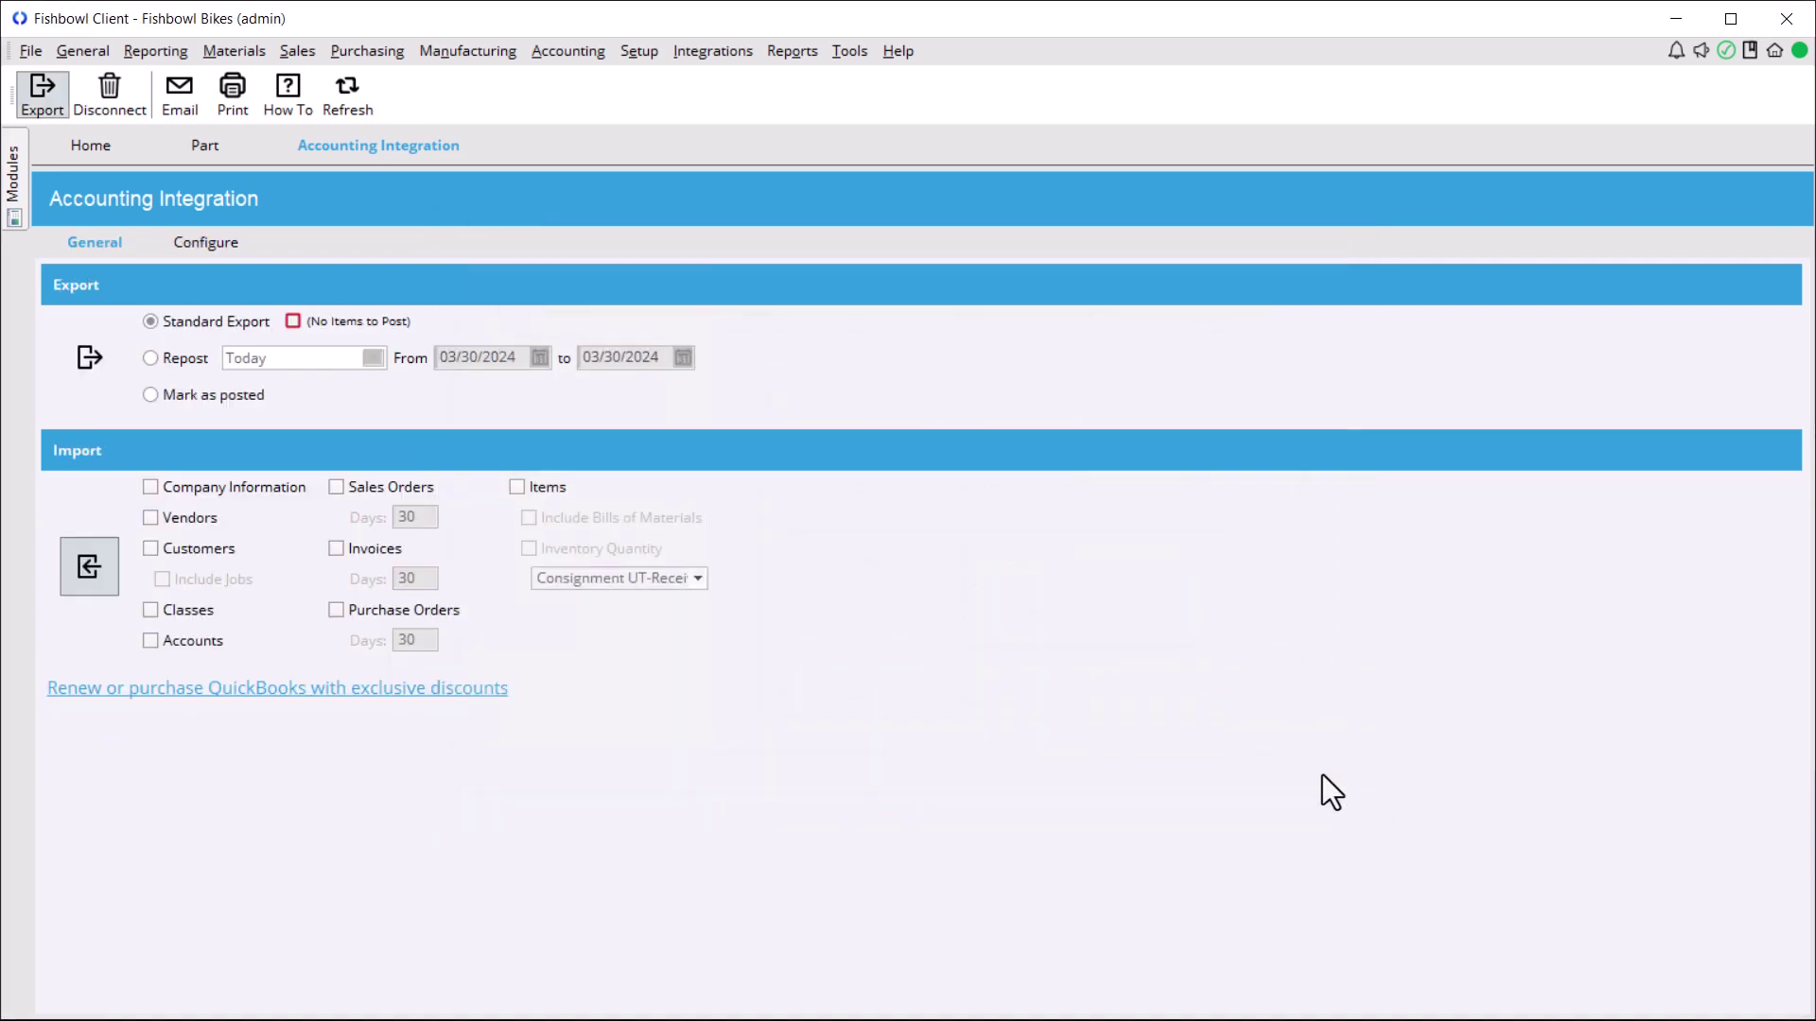
Start a new part in the Part module with R303 as both its number and description.
{"action": "left_click", "coordinate": [95, 159]}
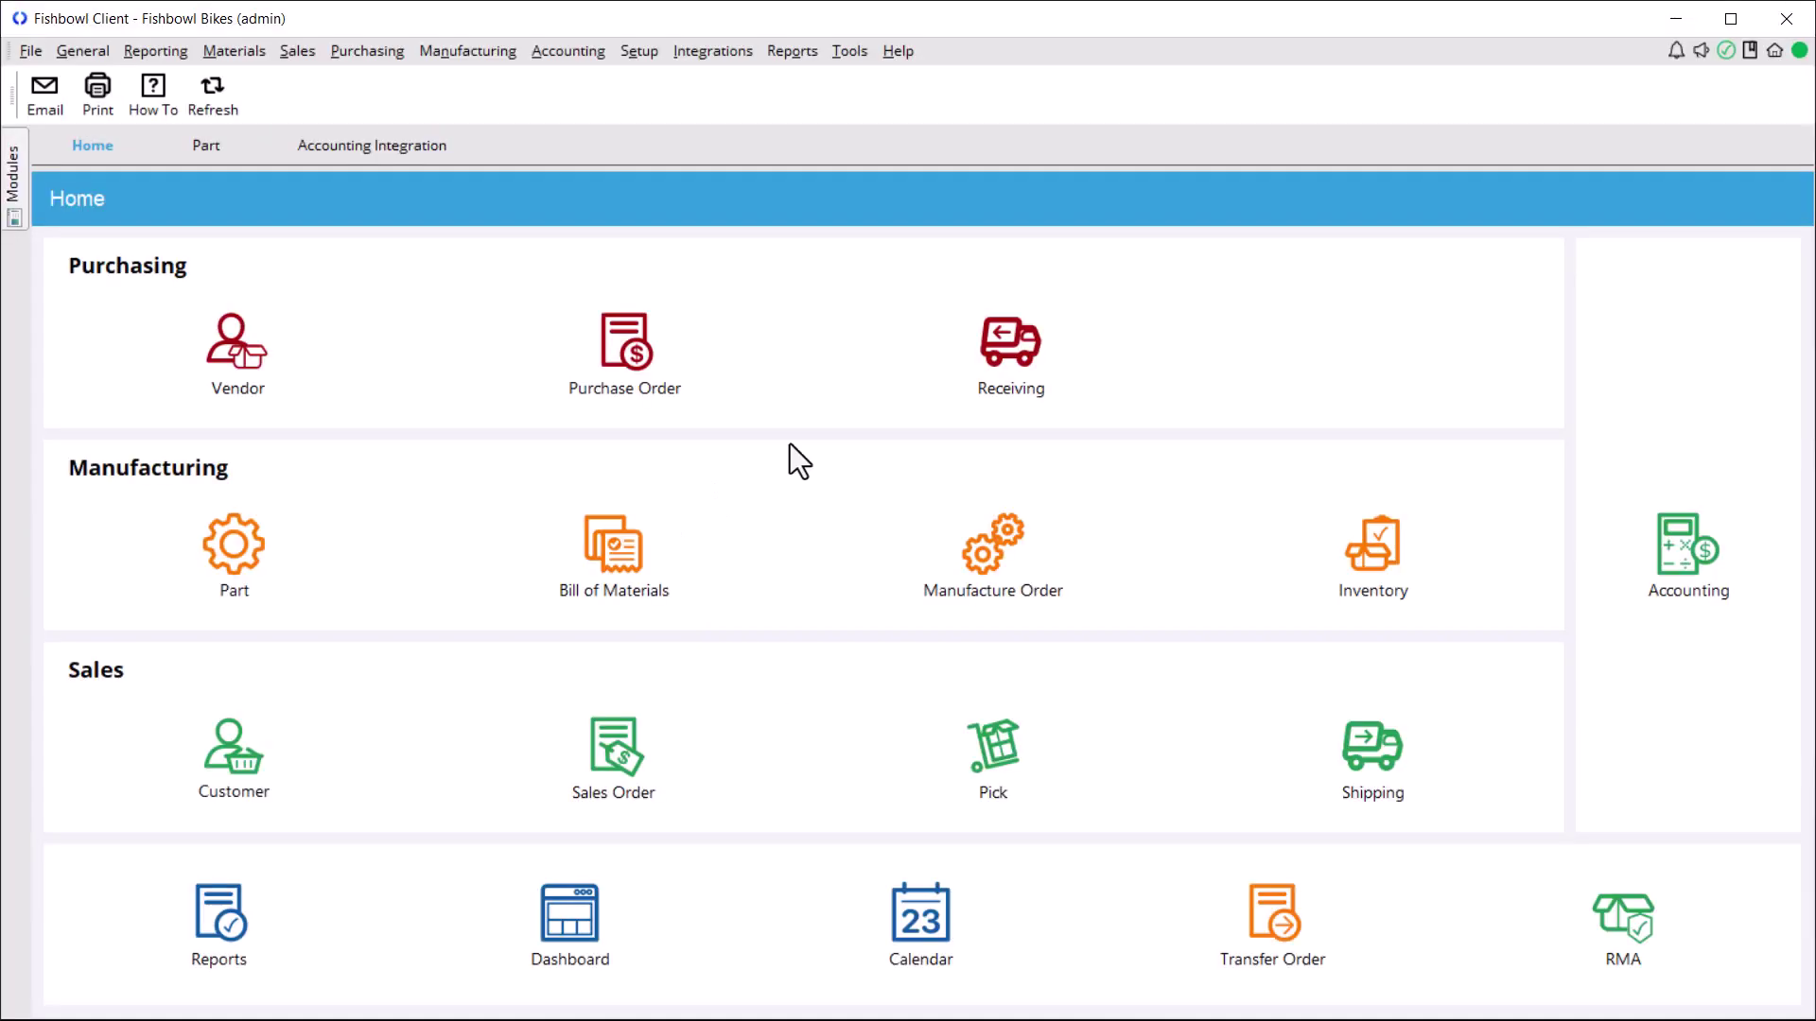
{"action": "left_click", "coordinate": [208, 147]}
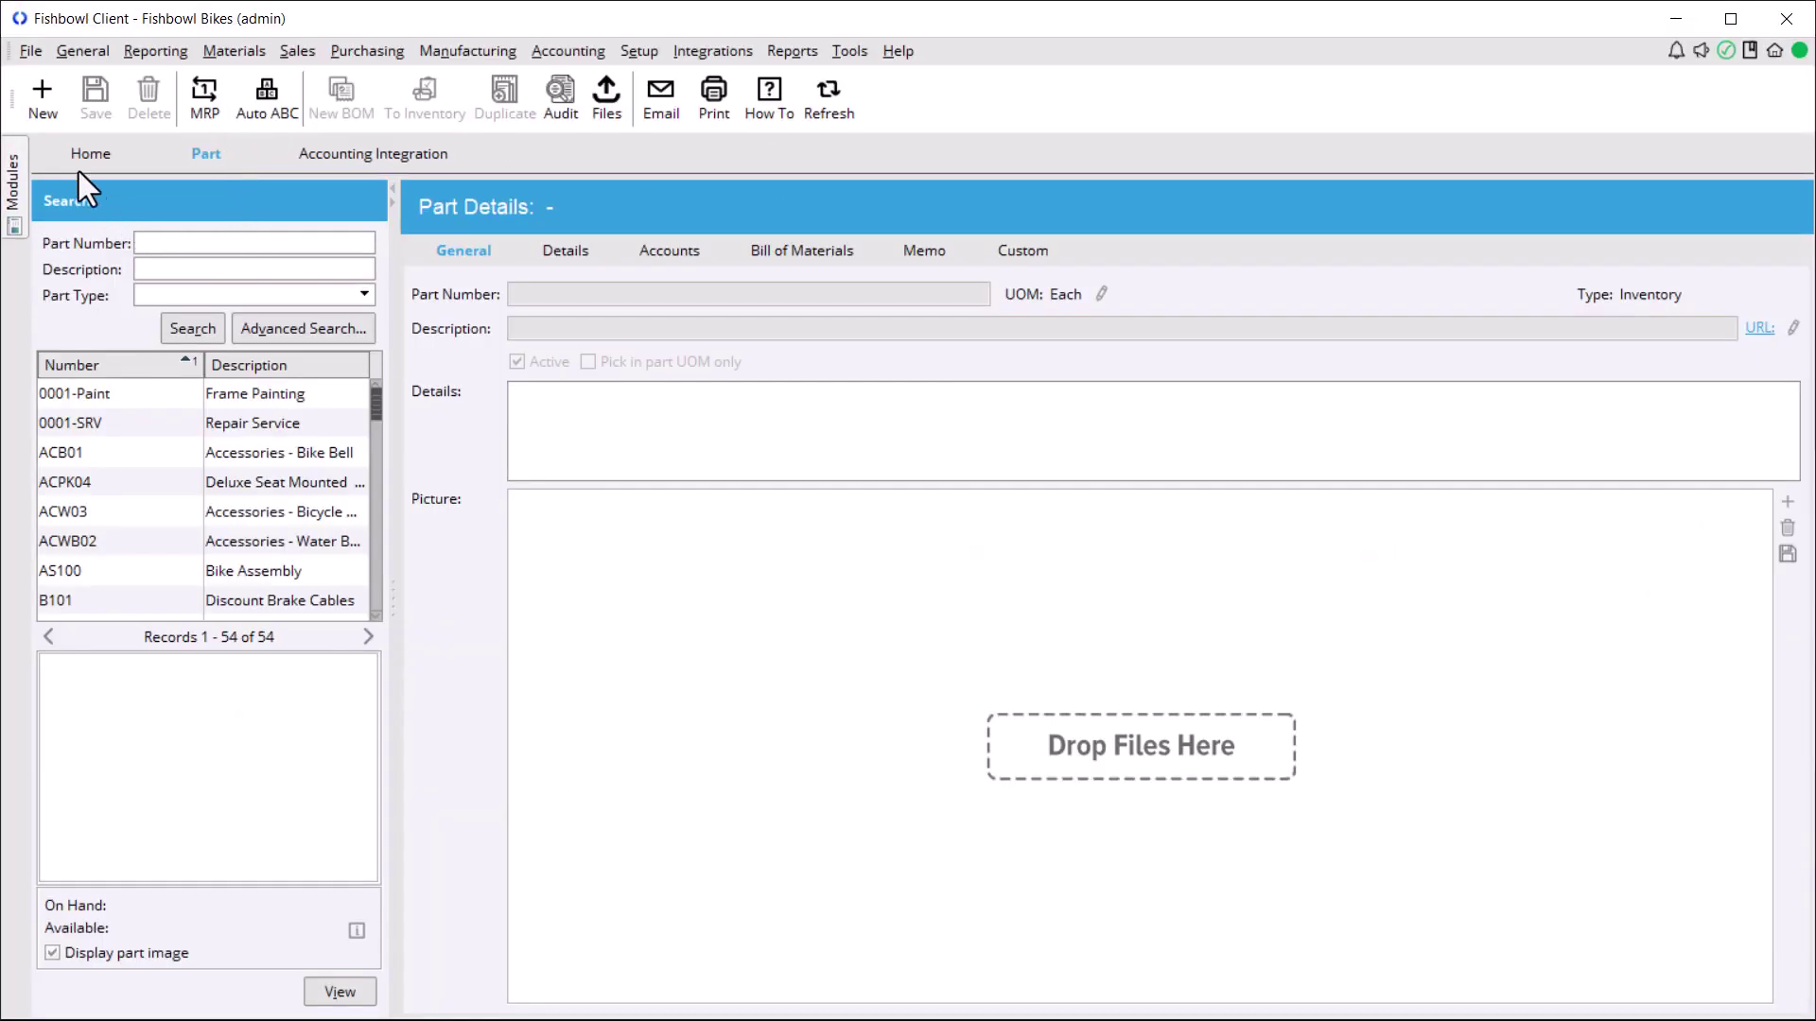
{"action": "left_click", "coordinate": [42, 94]}
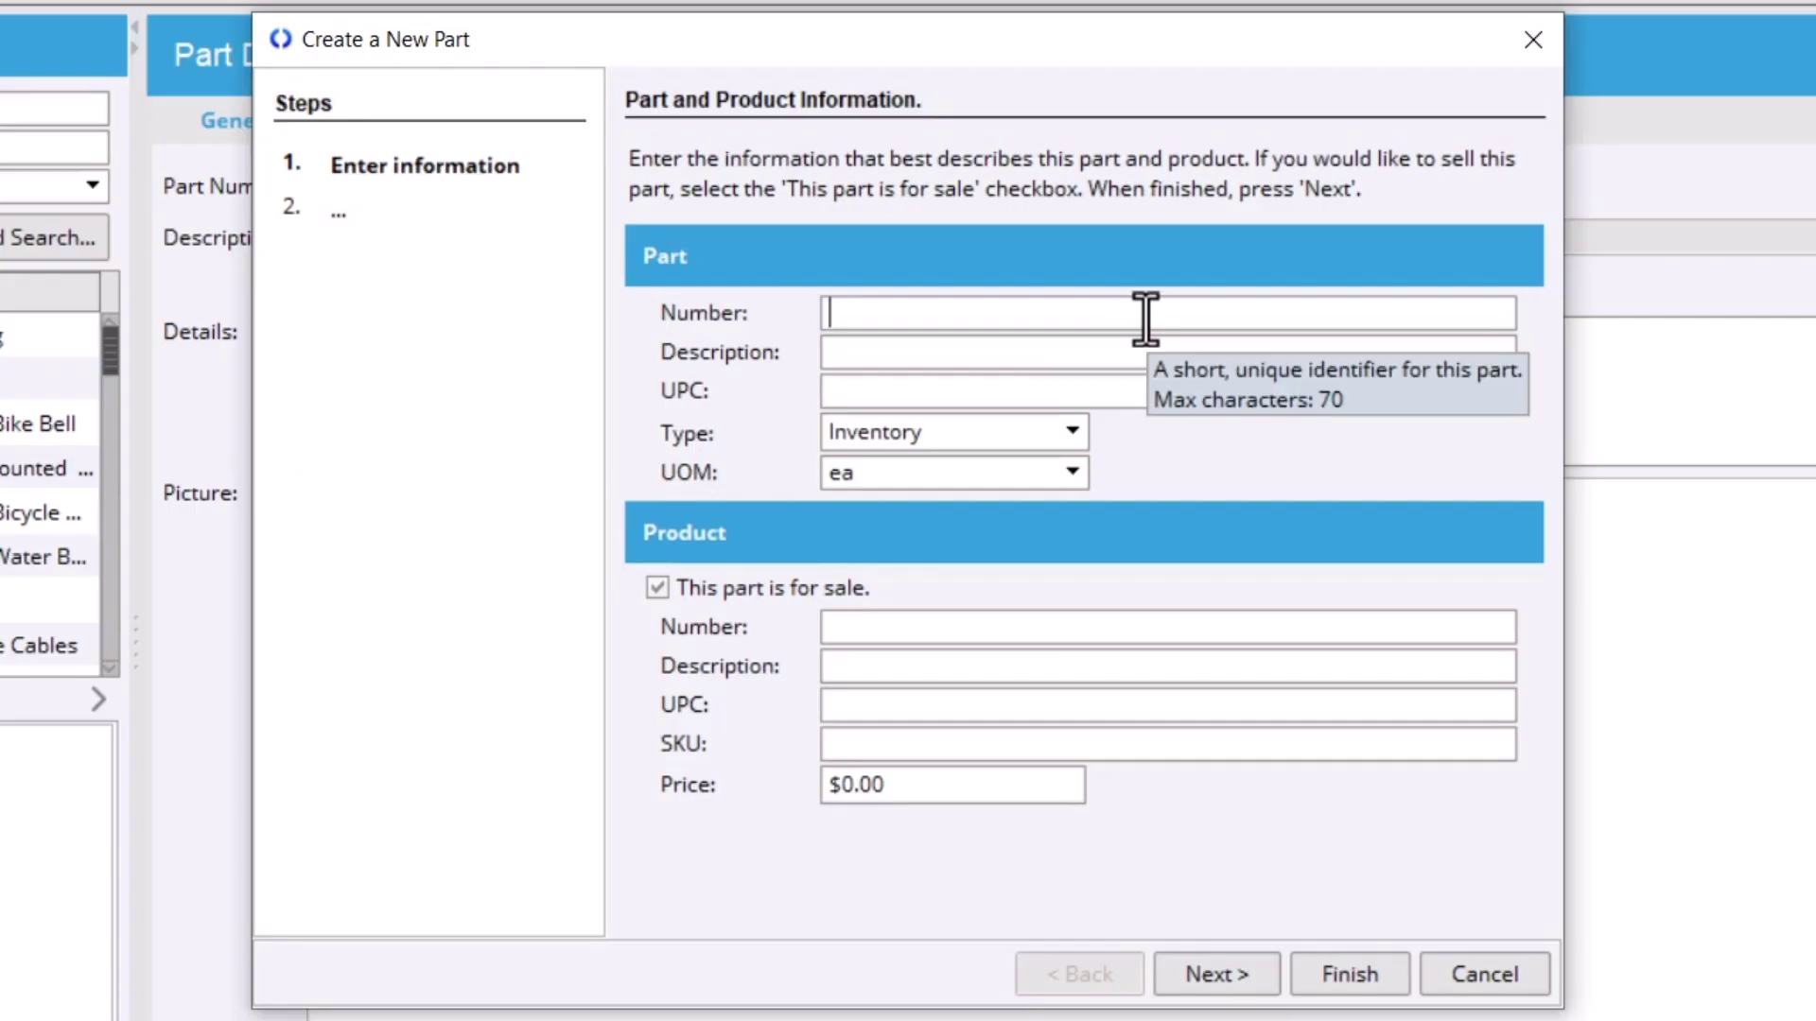
{"action": "type", "text": "R303"}
{"action": "key", "text": "Tab"}
{"action": "key", "text": "shift+Tab"}
{"action": "key", "text": "ctrl+c"}
{"action": "key", "text": "Tab"}
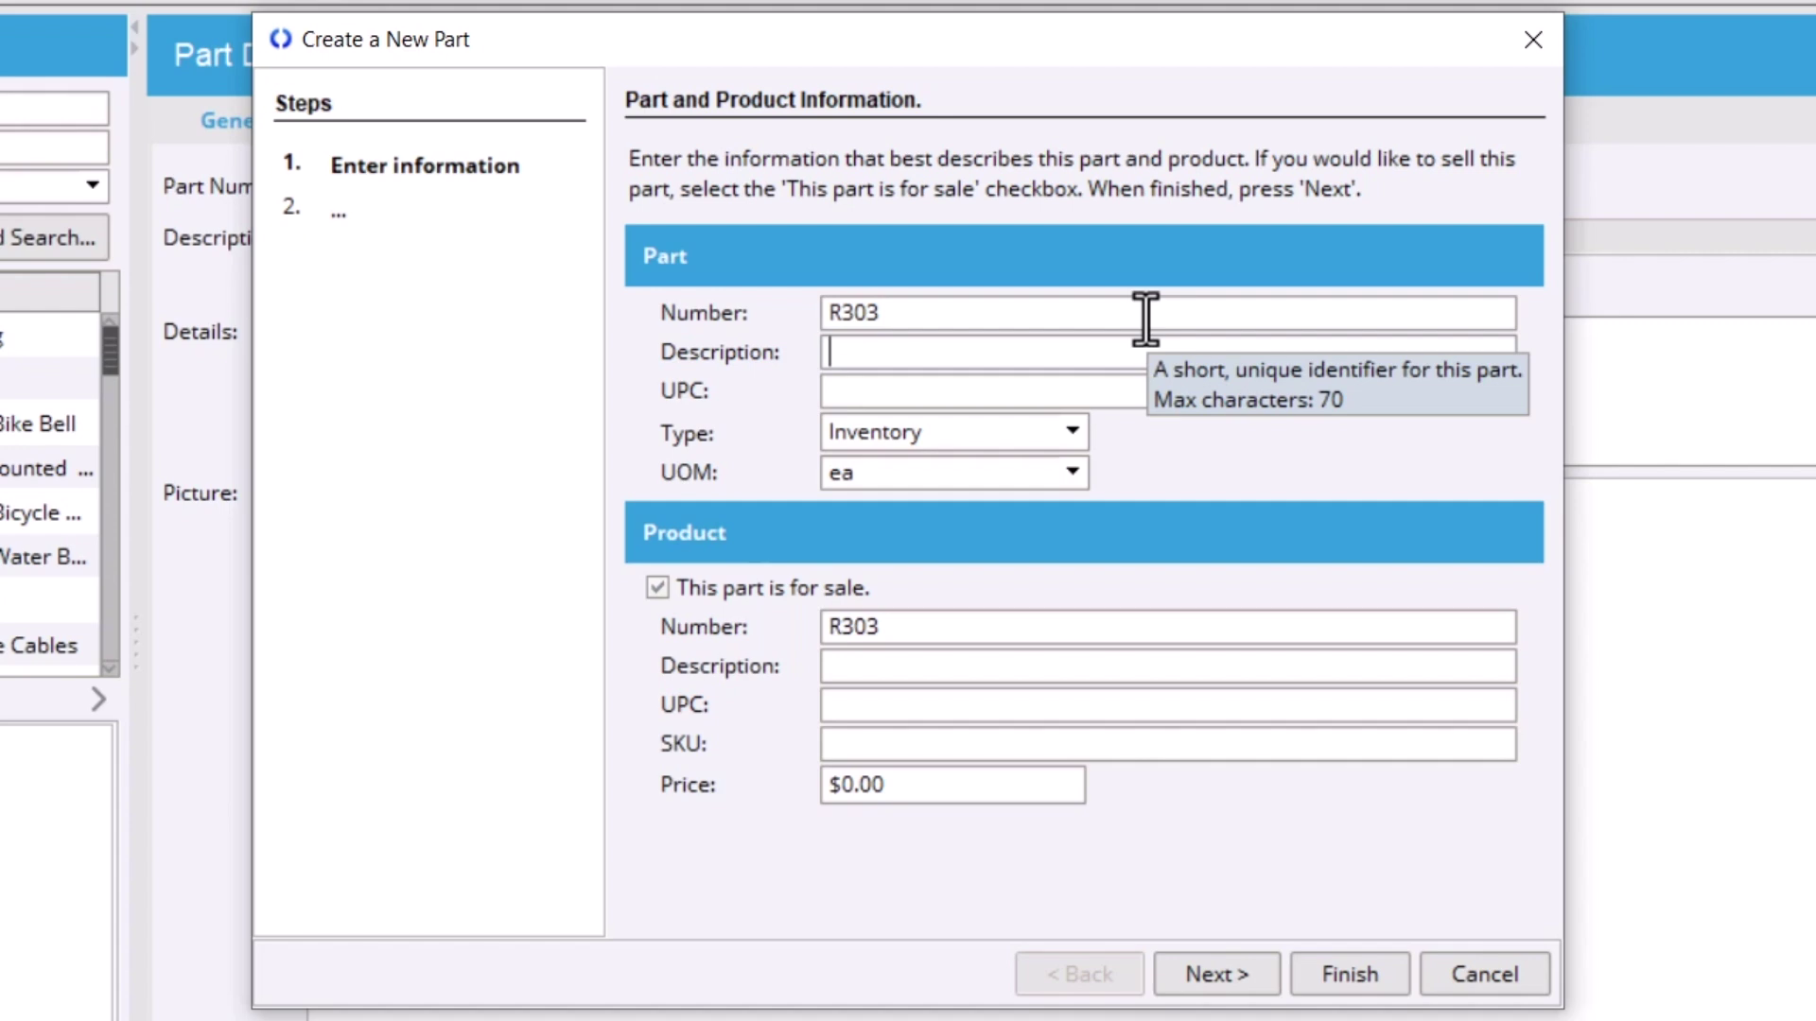
{"action": "key", "text": "ctrl+v"}
{"action": "key", "text": "Tab"}
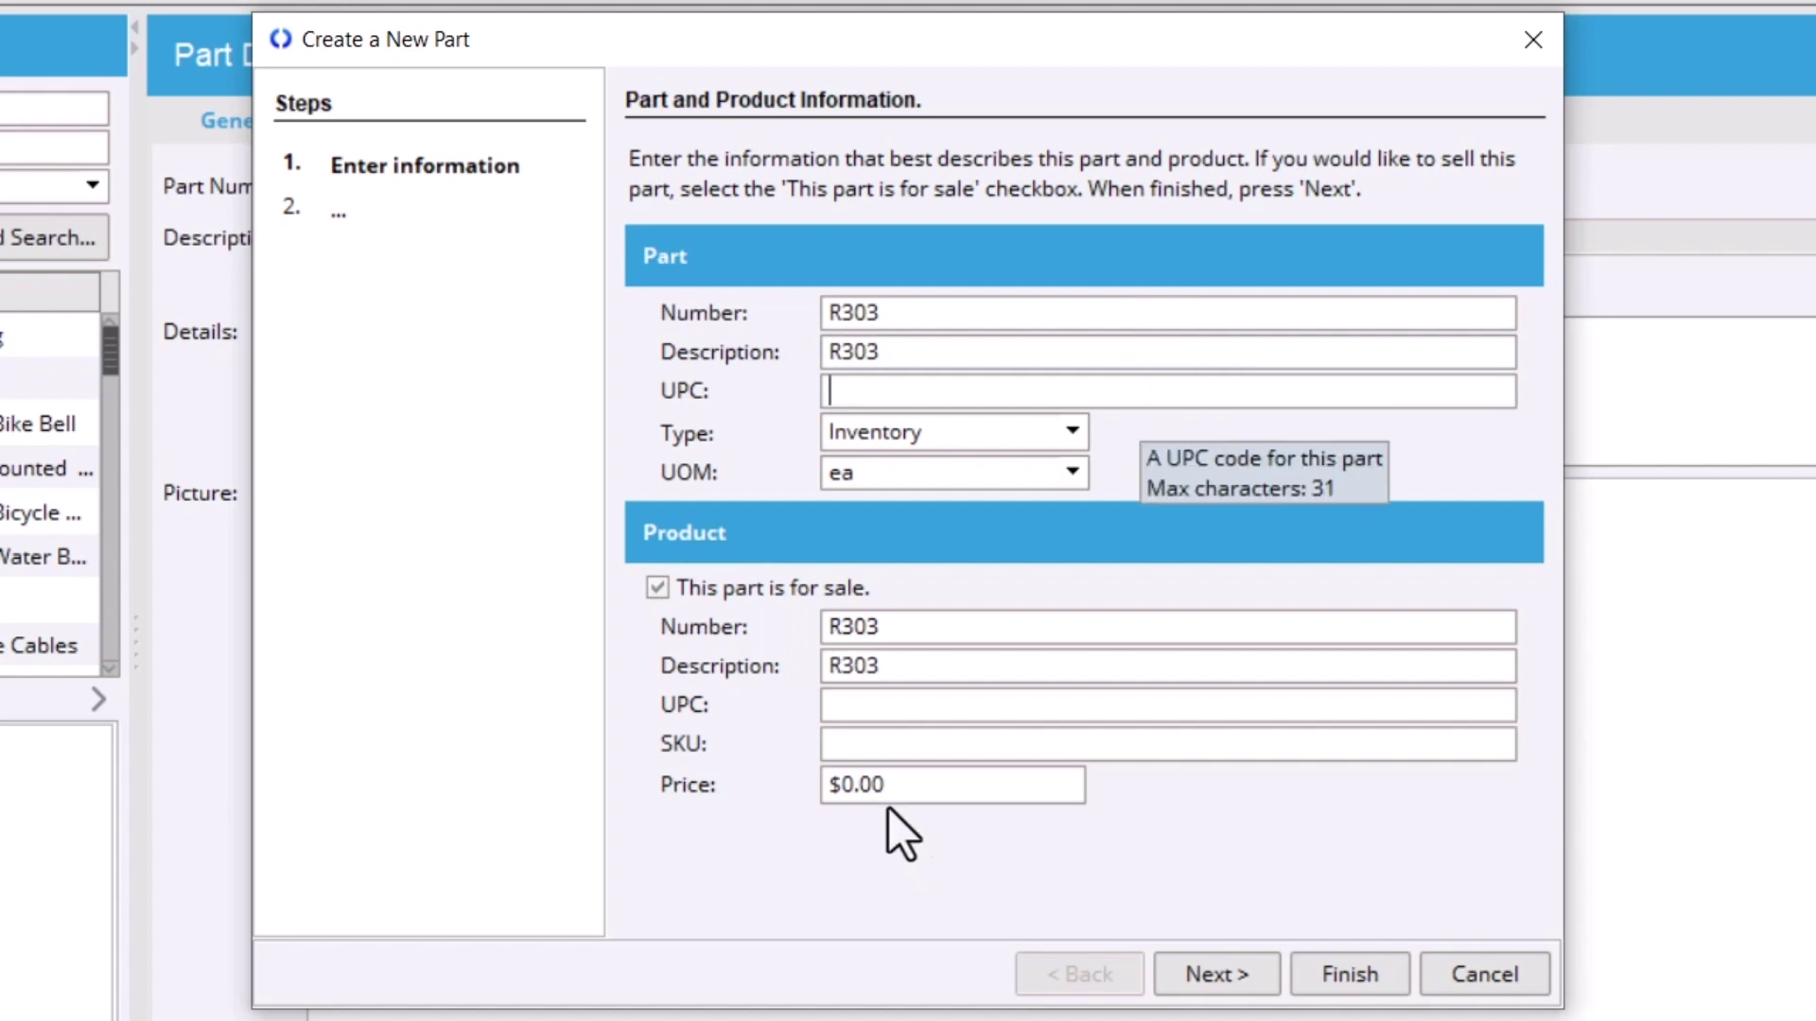
Accept the zero price and advance the new part to its default accounts, leaving tracking, initial inventory, locations and vendor at their defaults.
{"action": "left_click", "coordinate": [1220, 974]}
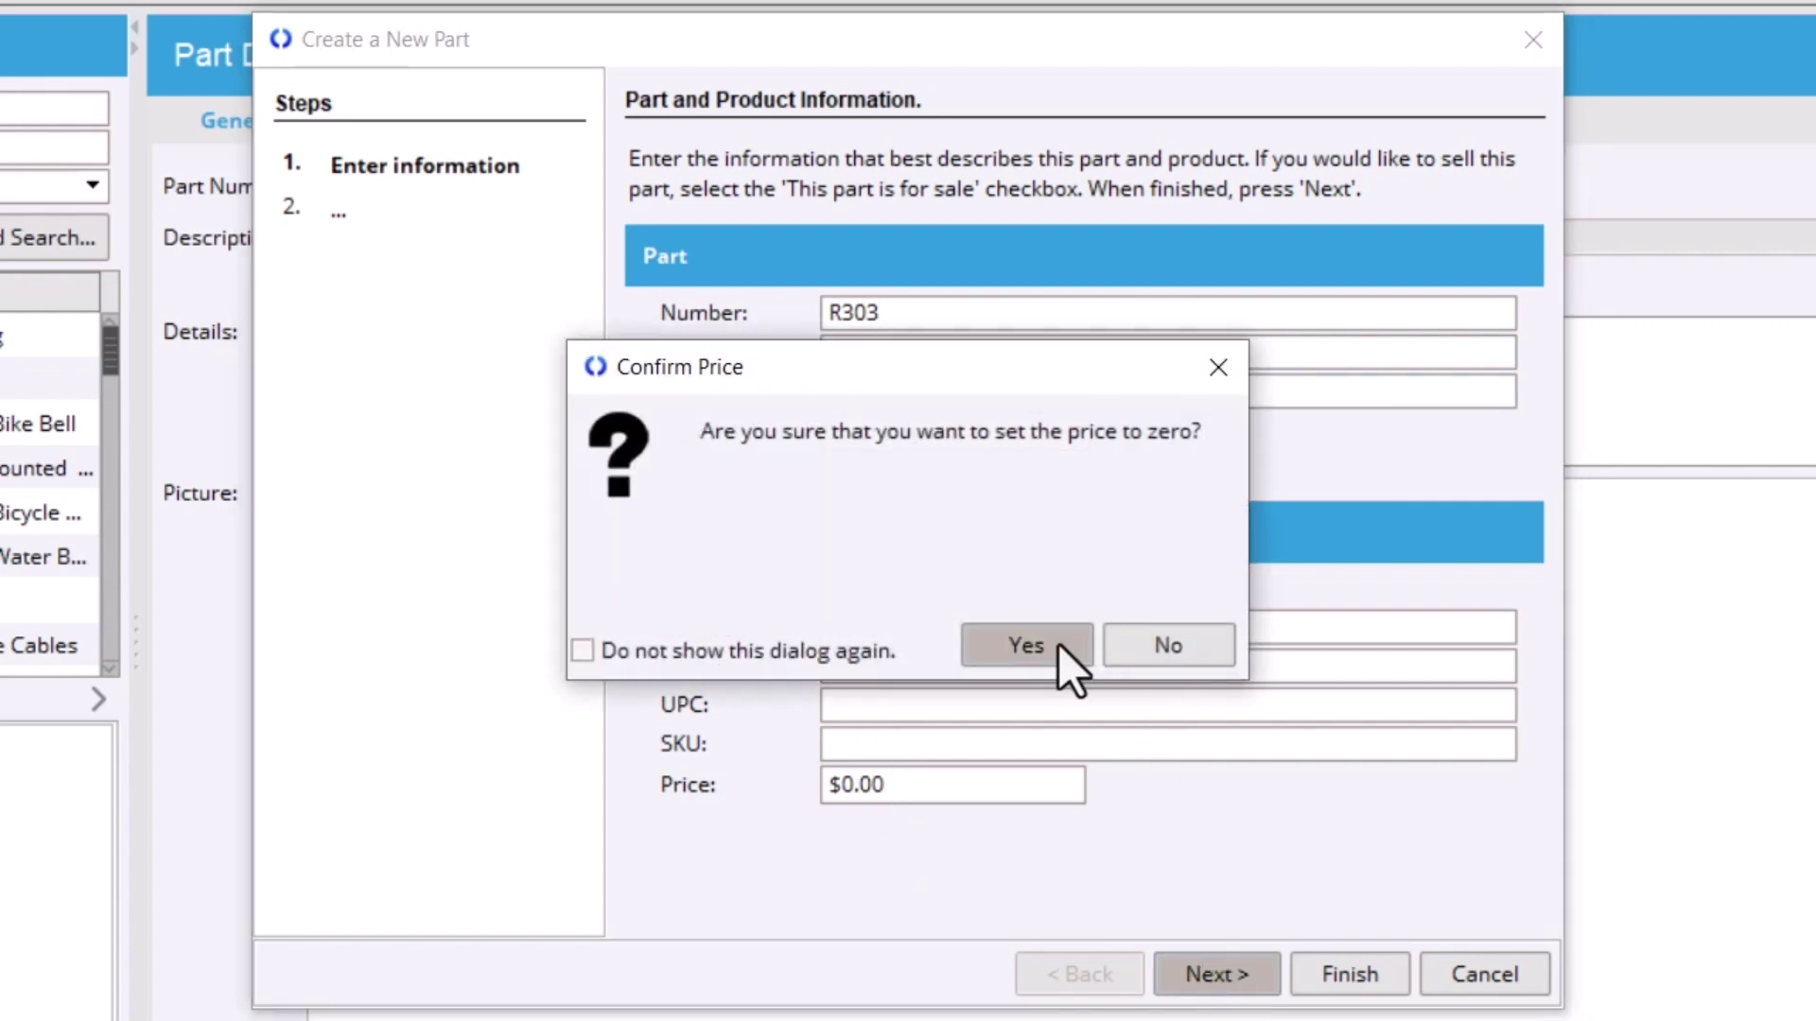
{"action": "left_click", "coordinate": [1058, 644]}
{"action": "left_click", "coordinate": [1214, 980]}
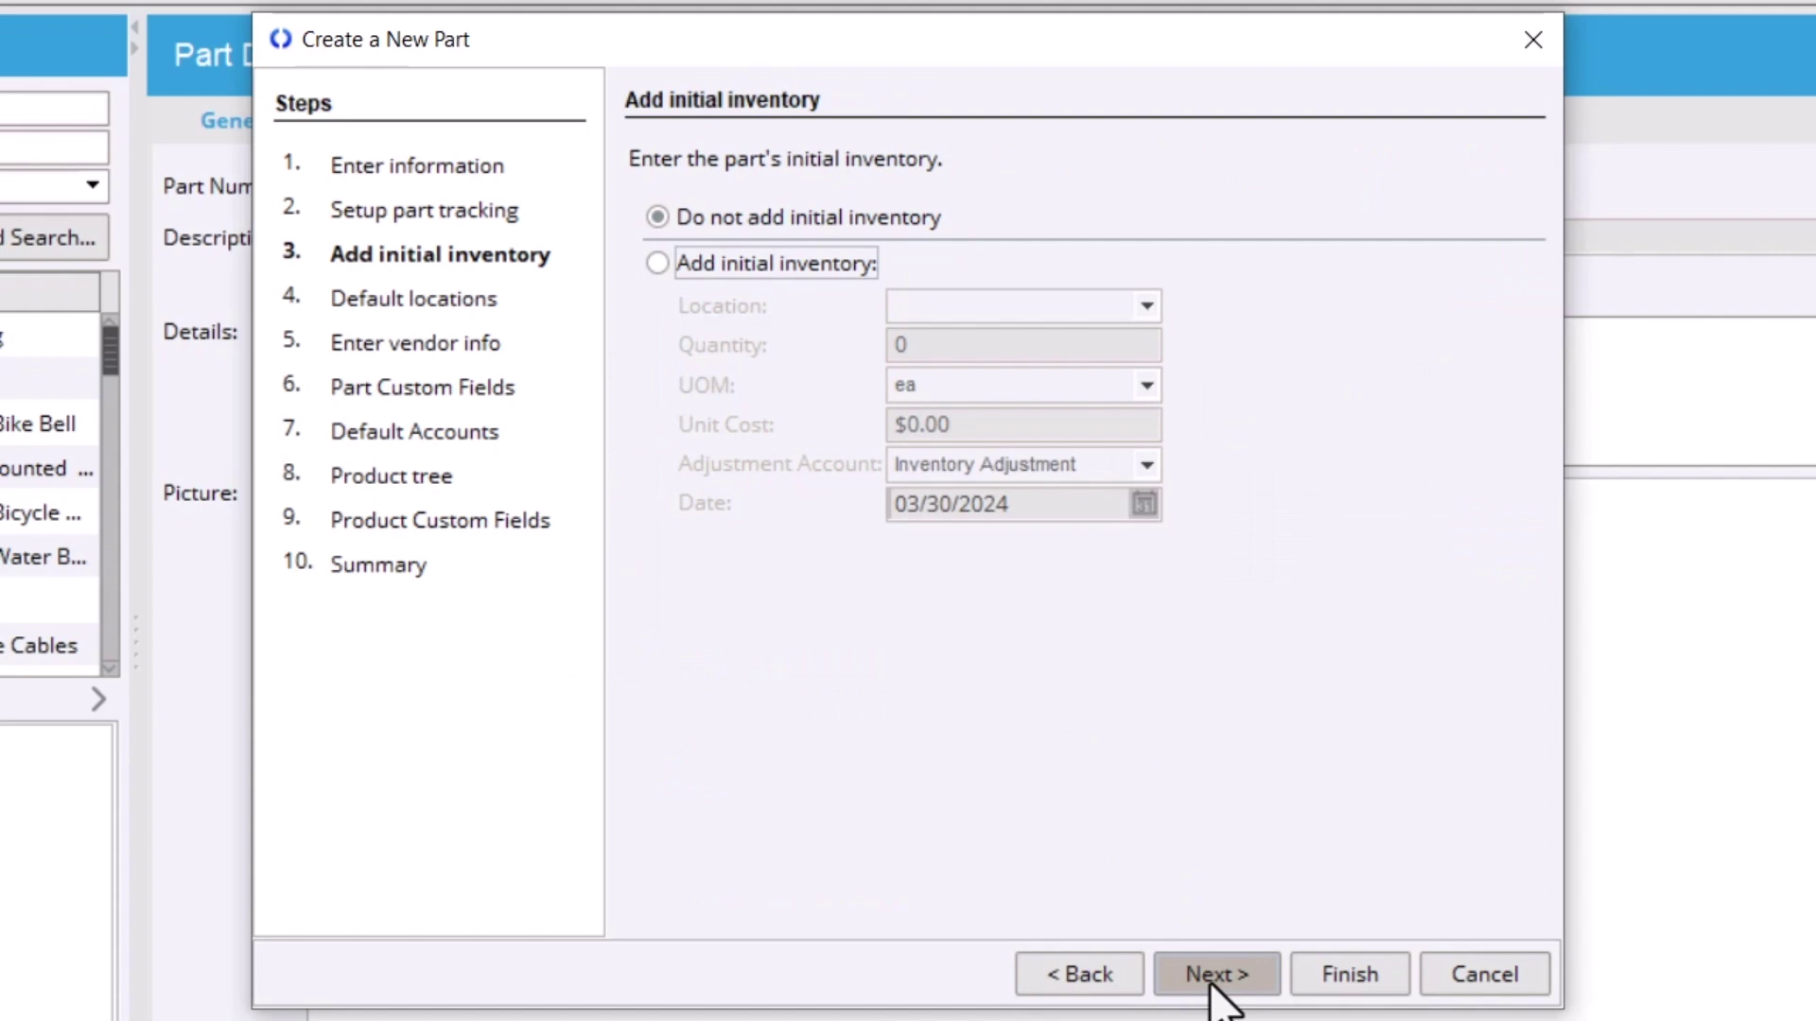
{"action": "left_click", "coordinate": [1214, 976]}
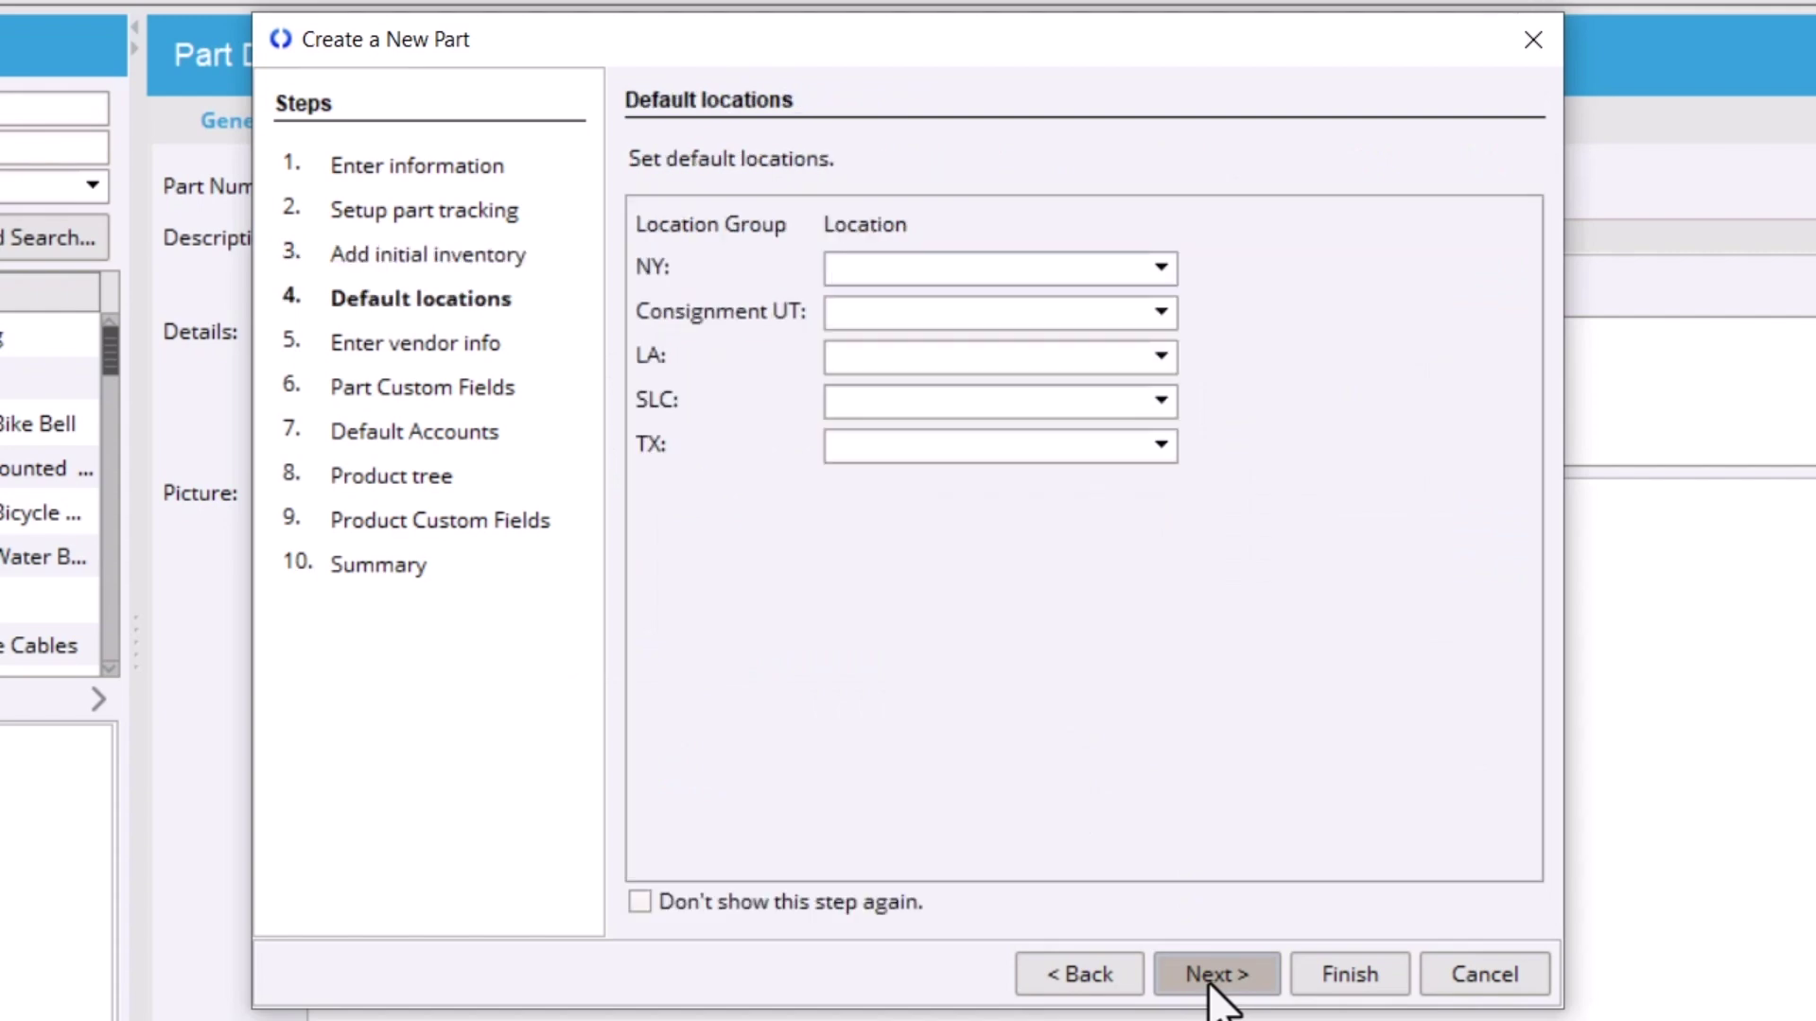
{"action": "left_click", "coordinate": [1209, 980]}
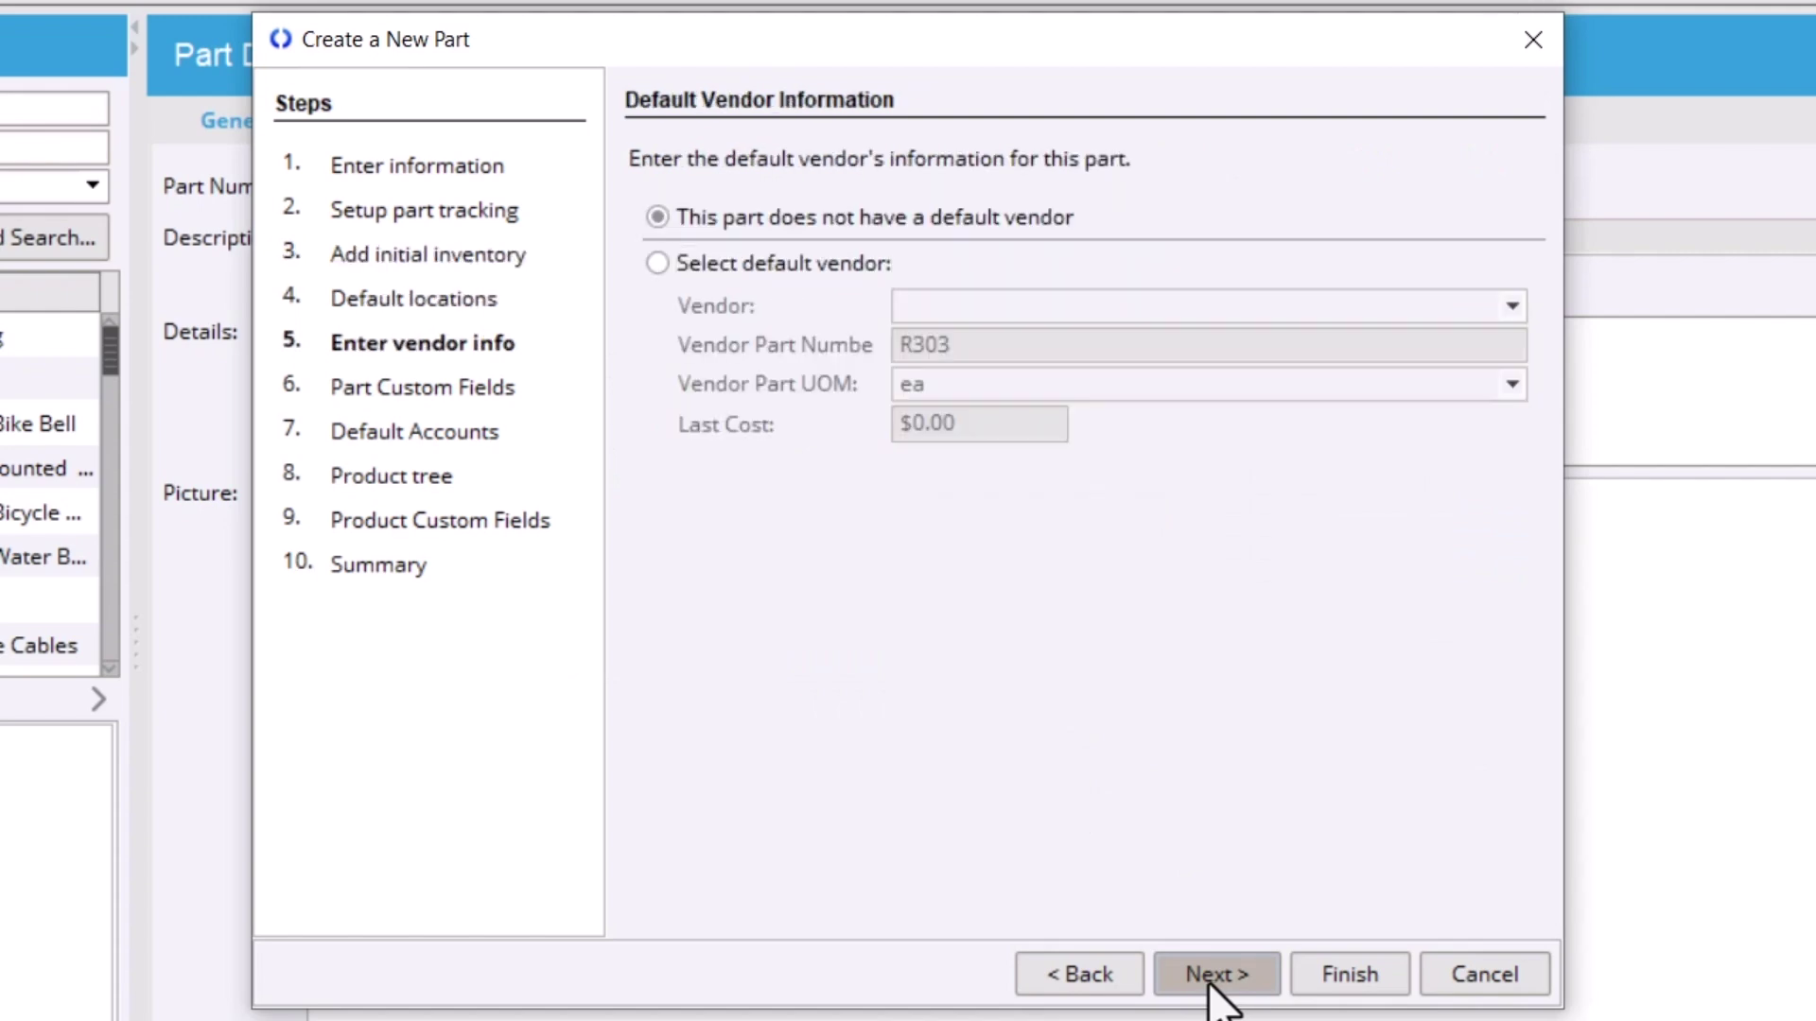
{"action": "left_click", "coordinate": [1210, 979]}
{"action": "left_click", "coordinate": [1210, 979]}
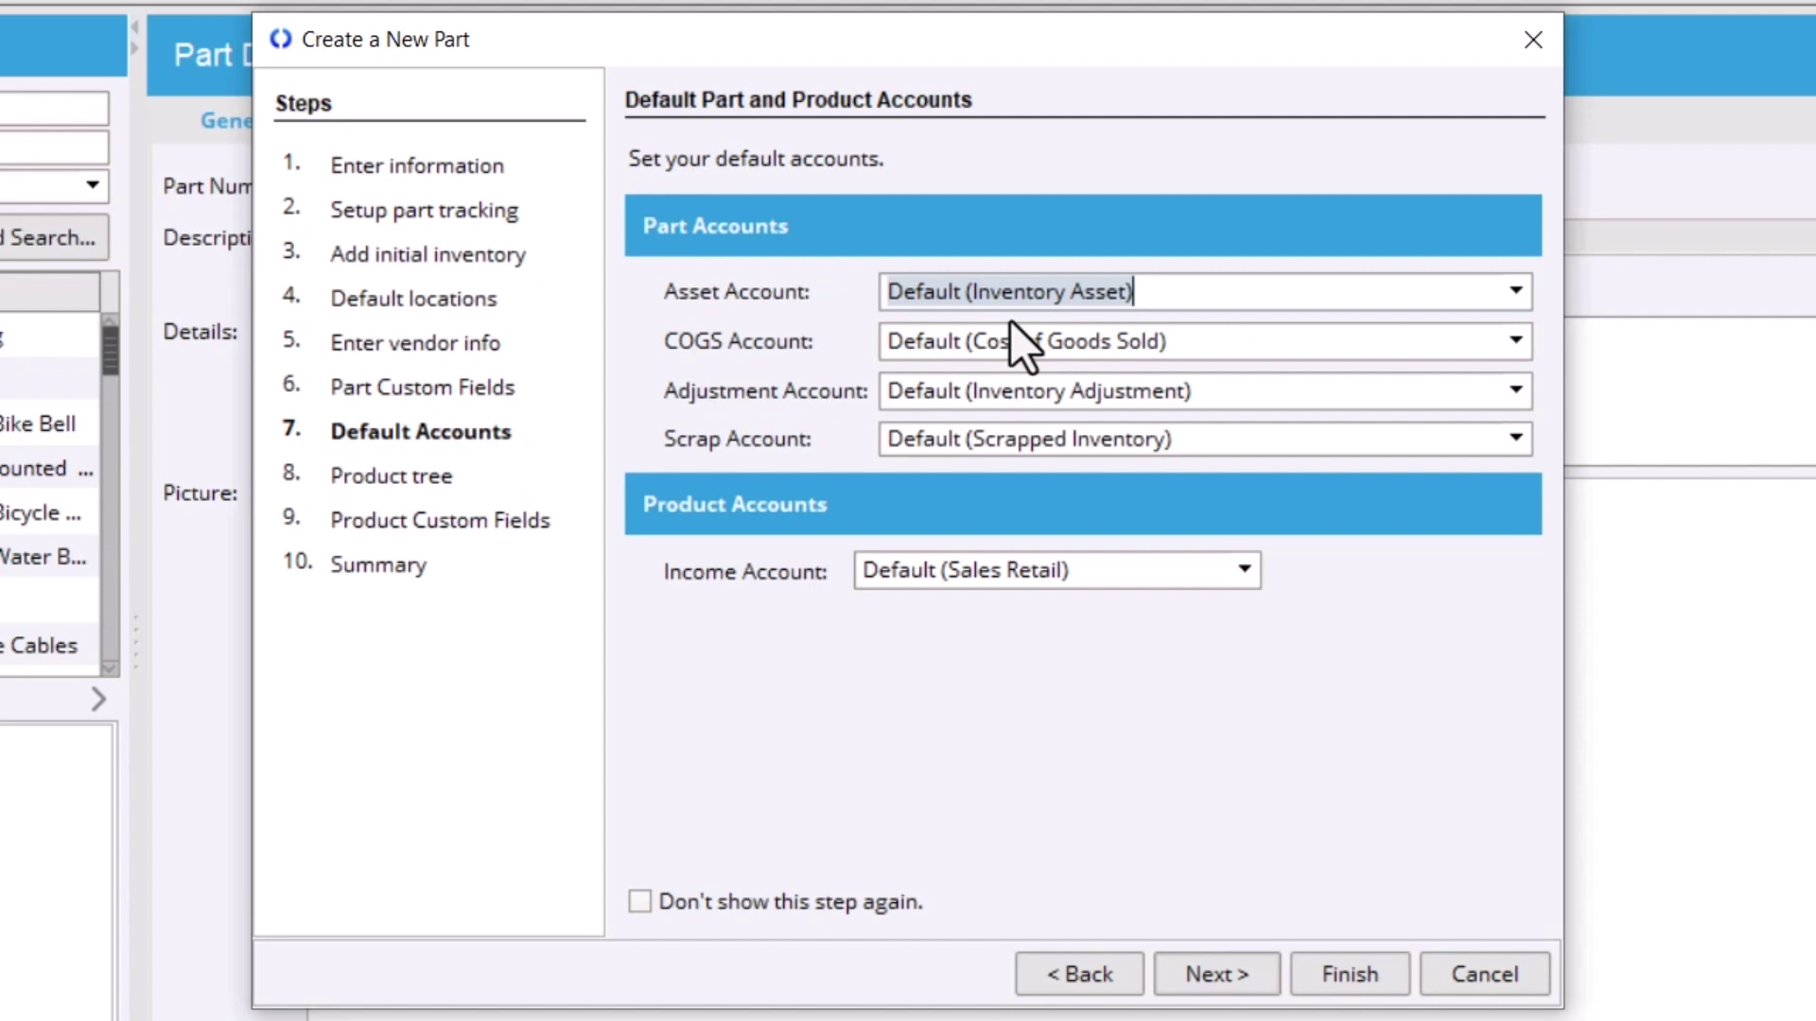
Check the available asset accounts, keep all default accounts, and finish creating part R303.
{"action": "mouse_move", "coordinate": [1132, 284]}
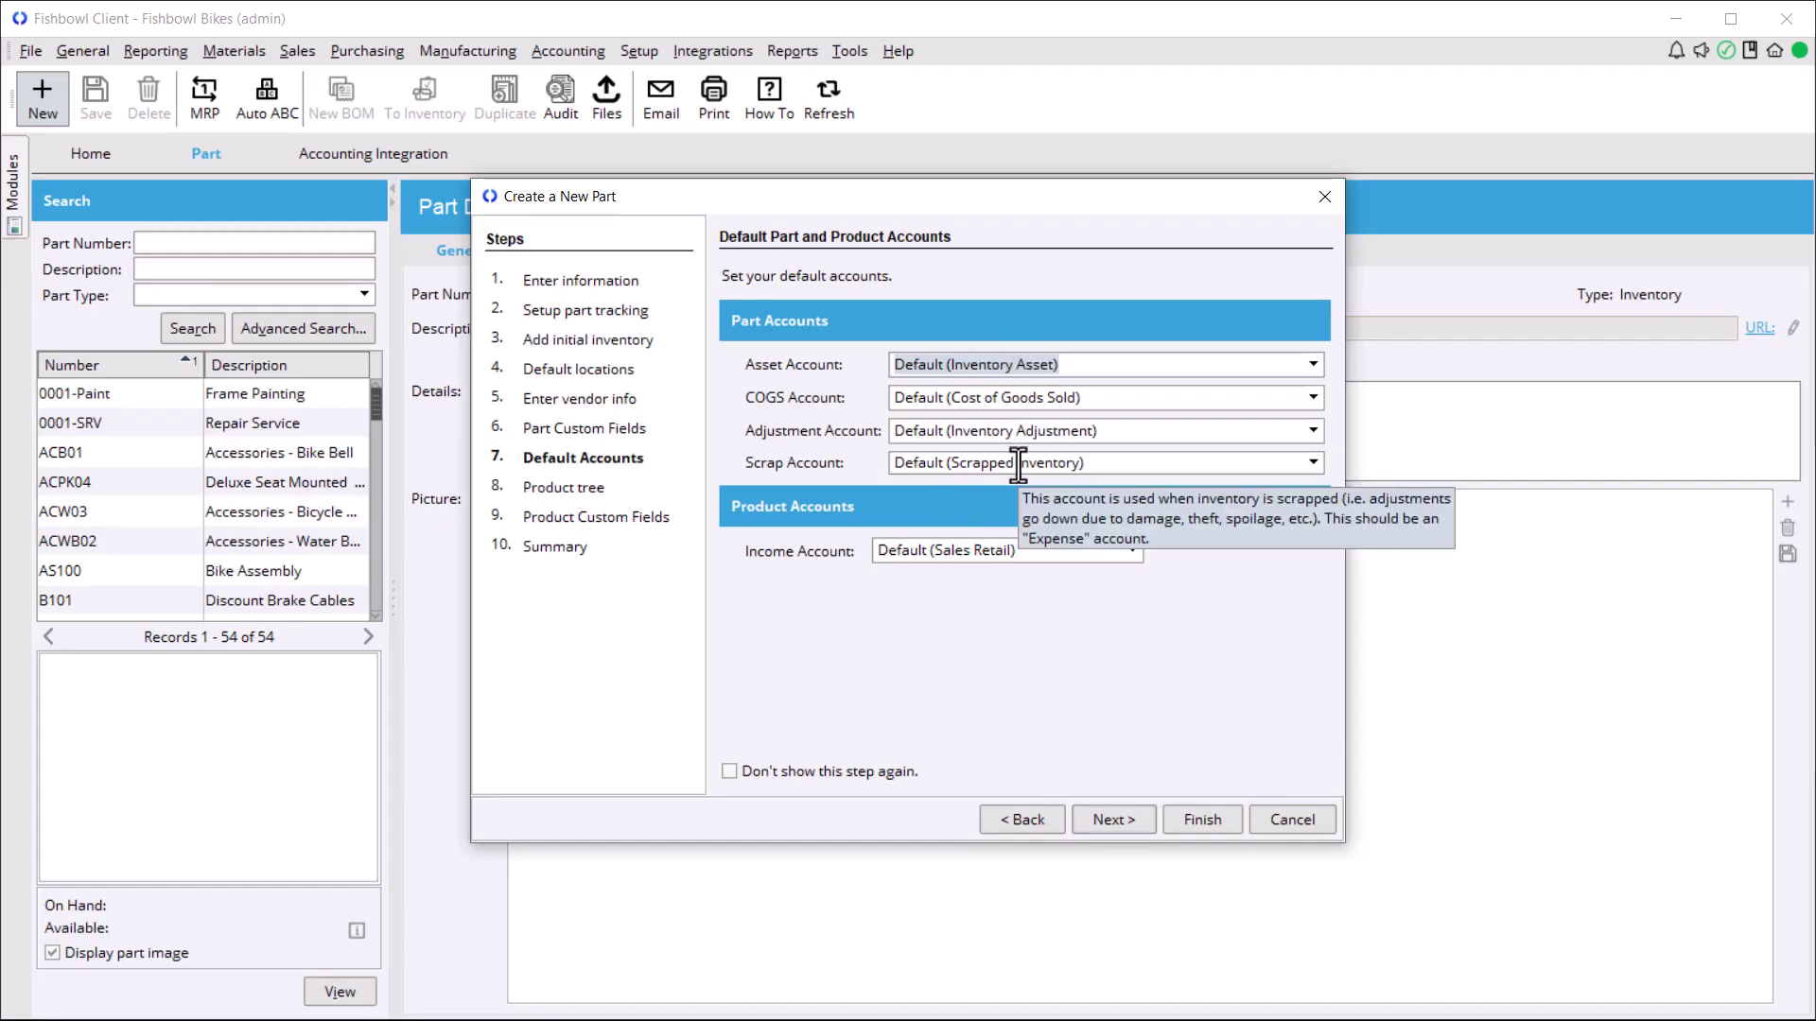
{"action": "left_click", "coordinate": [1315, 366]}
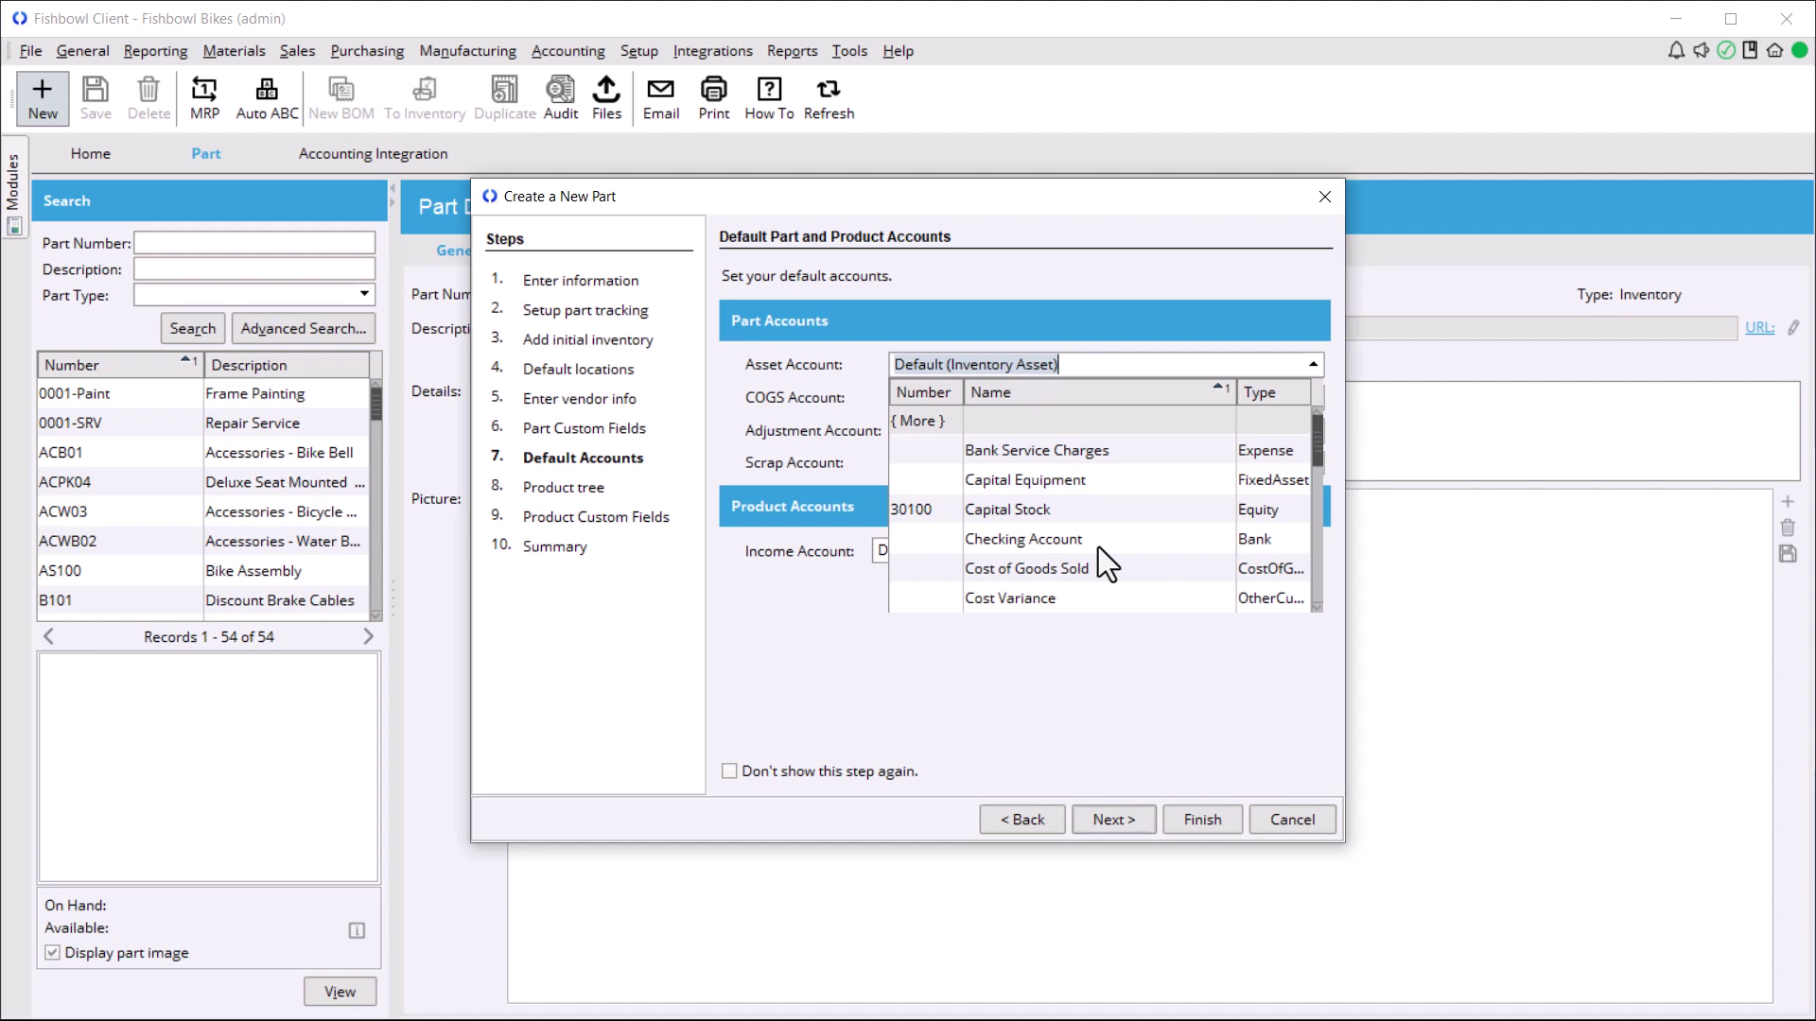
{"action": "left_click", "coordinate": [1185, 263]}
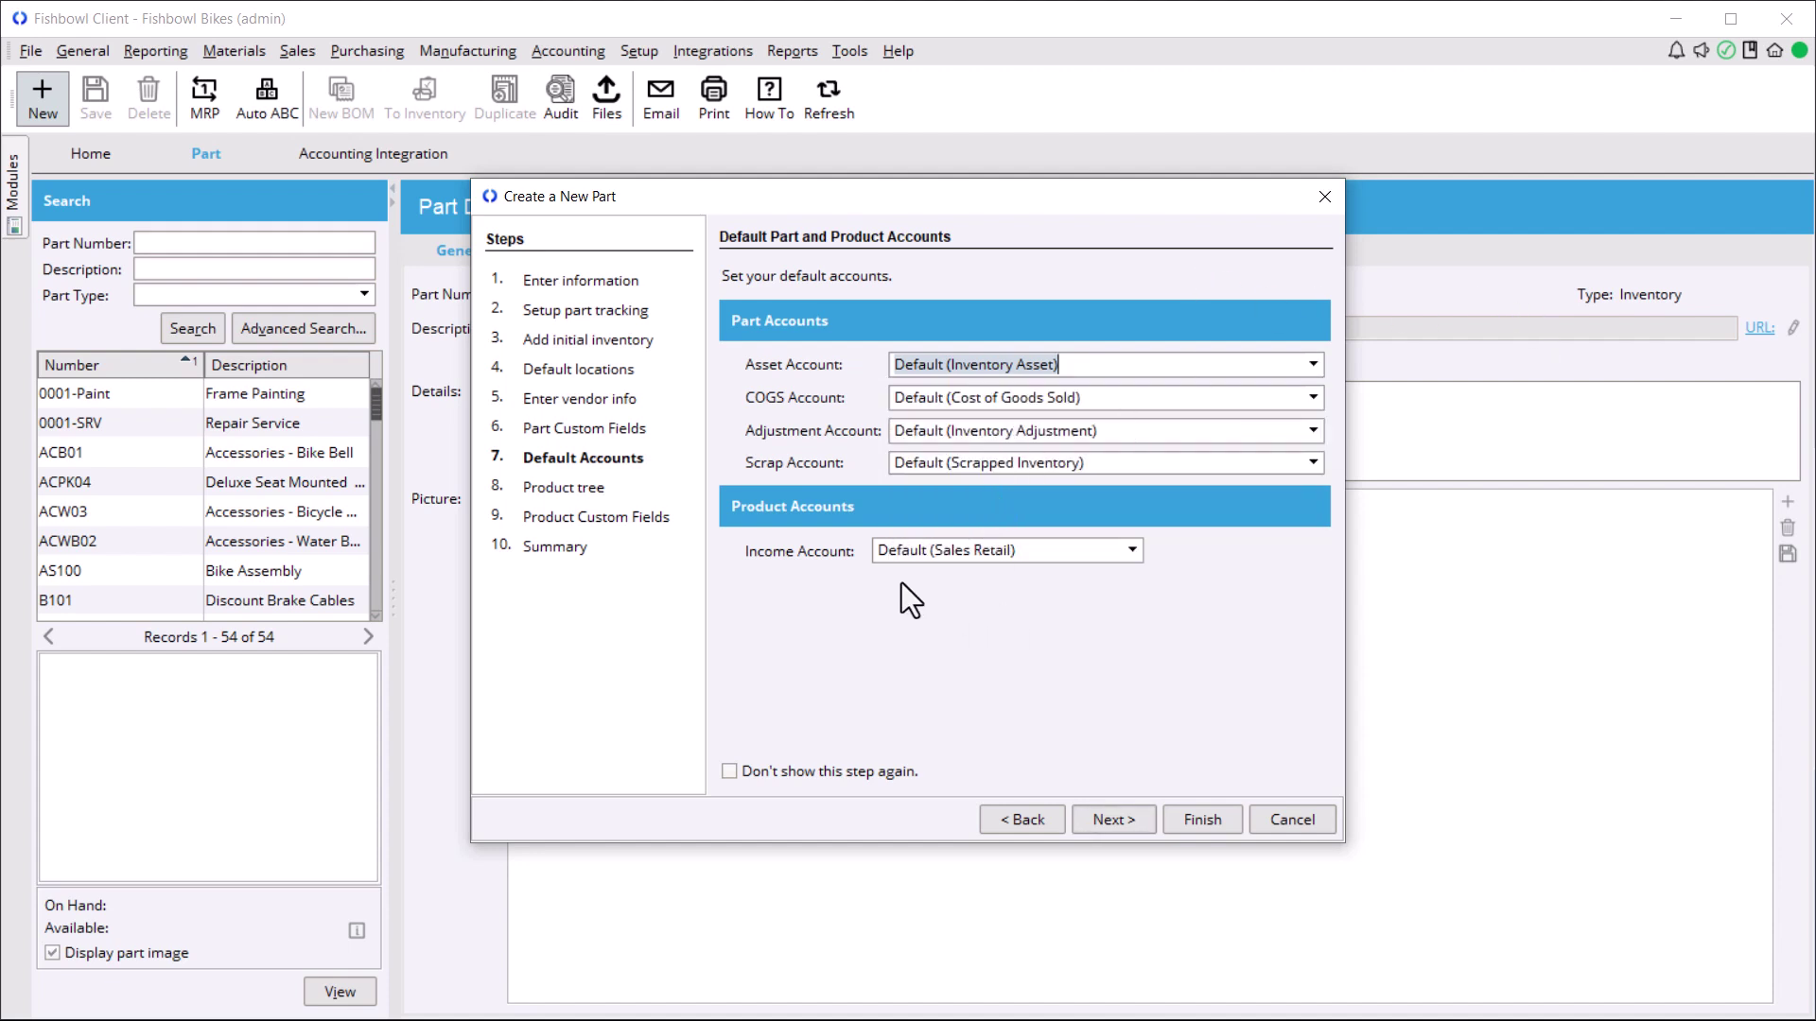
{"action": "left_click", "coordinate": [1131, 823]}
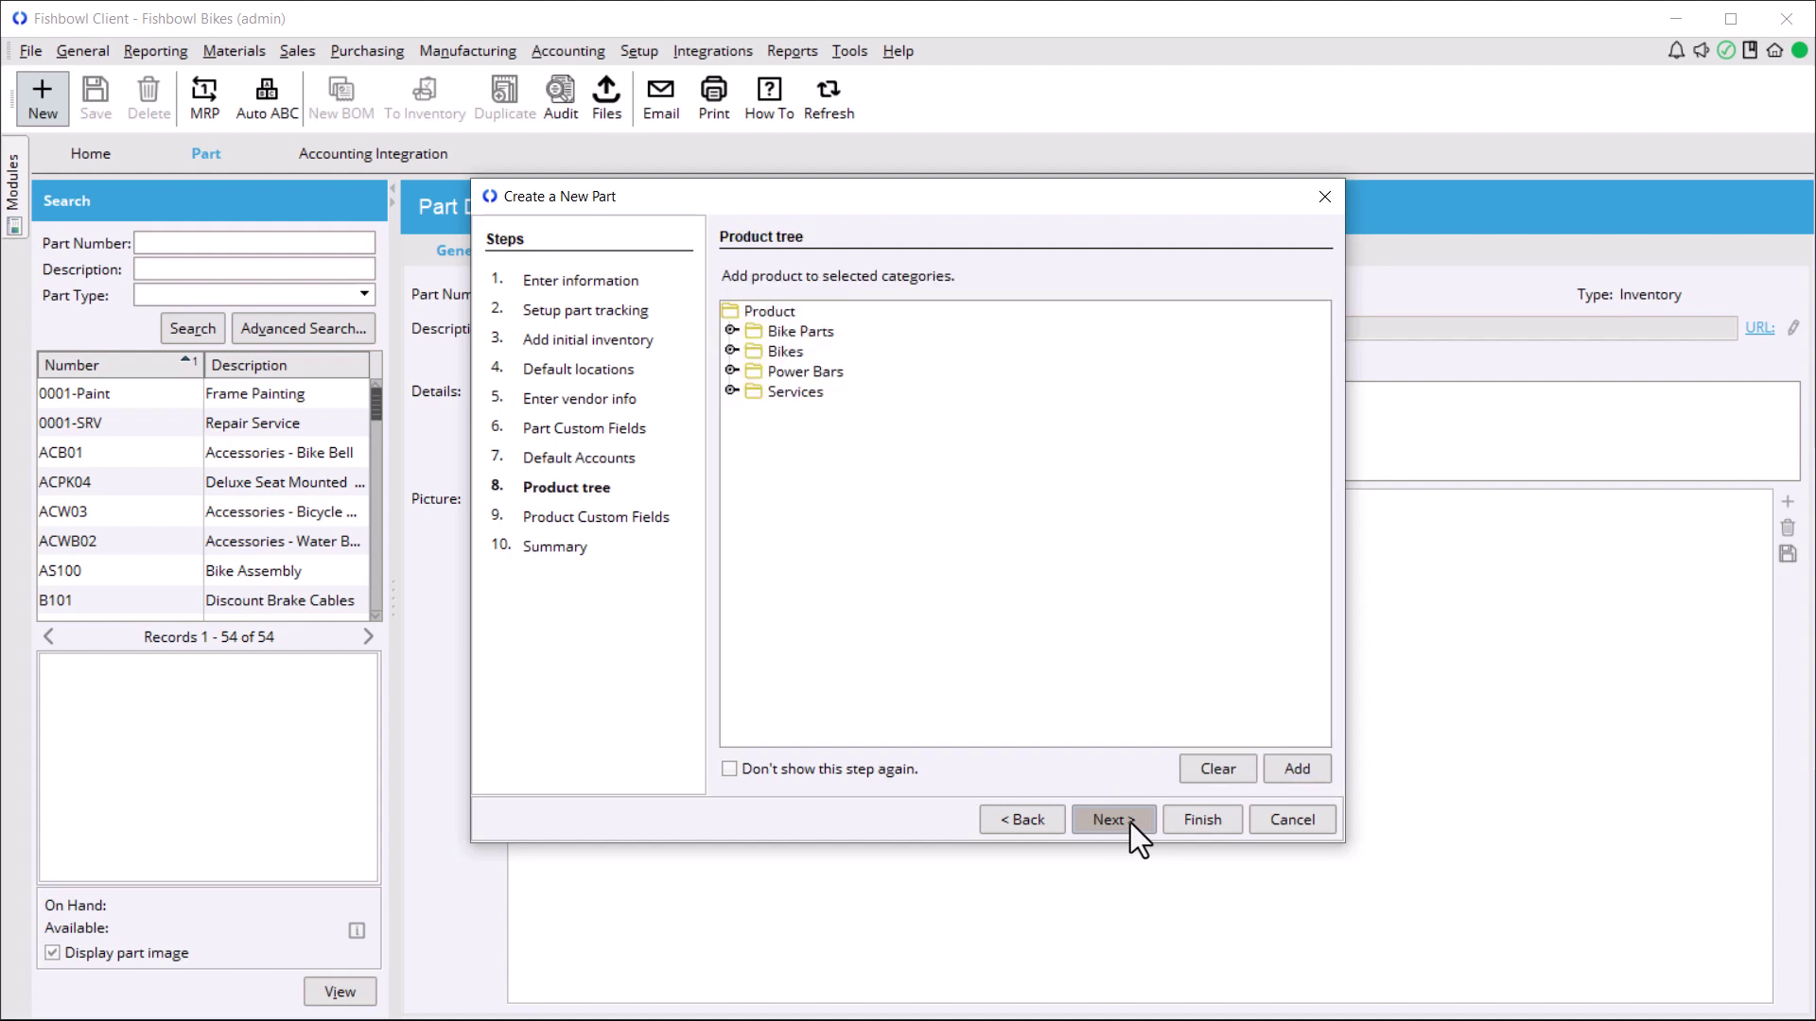
{"action": "left_click", "coordinate": [1187, 821]}
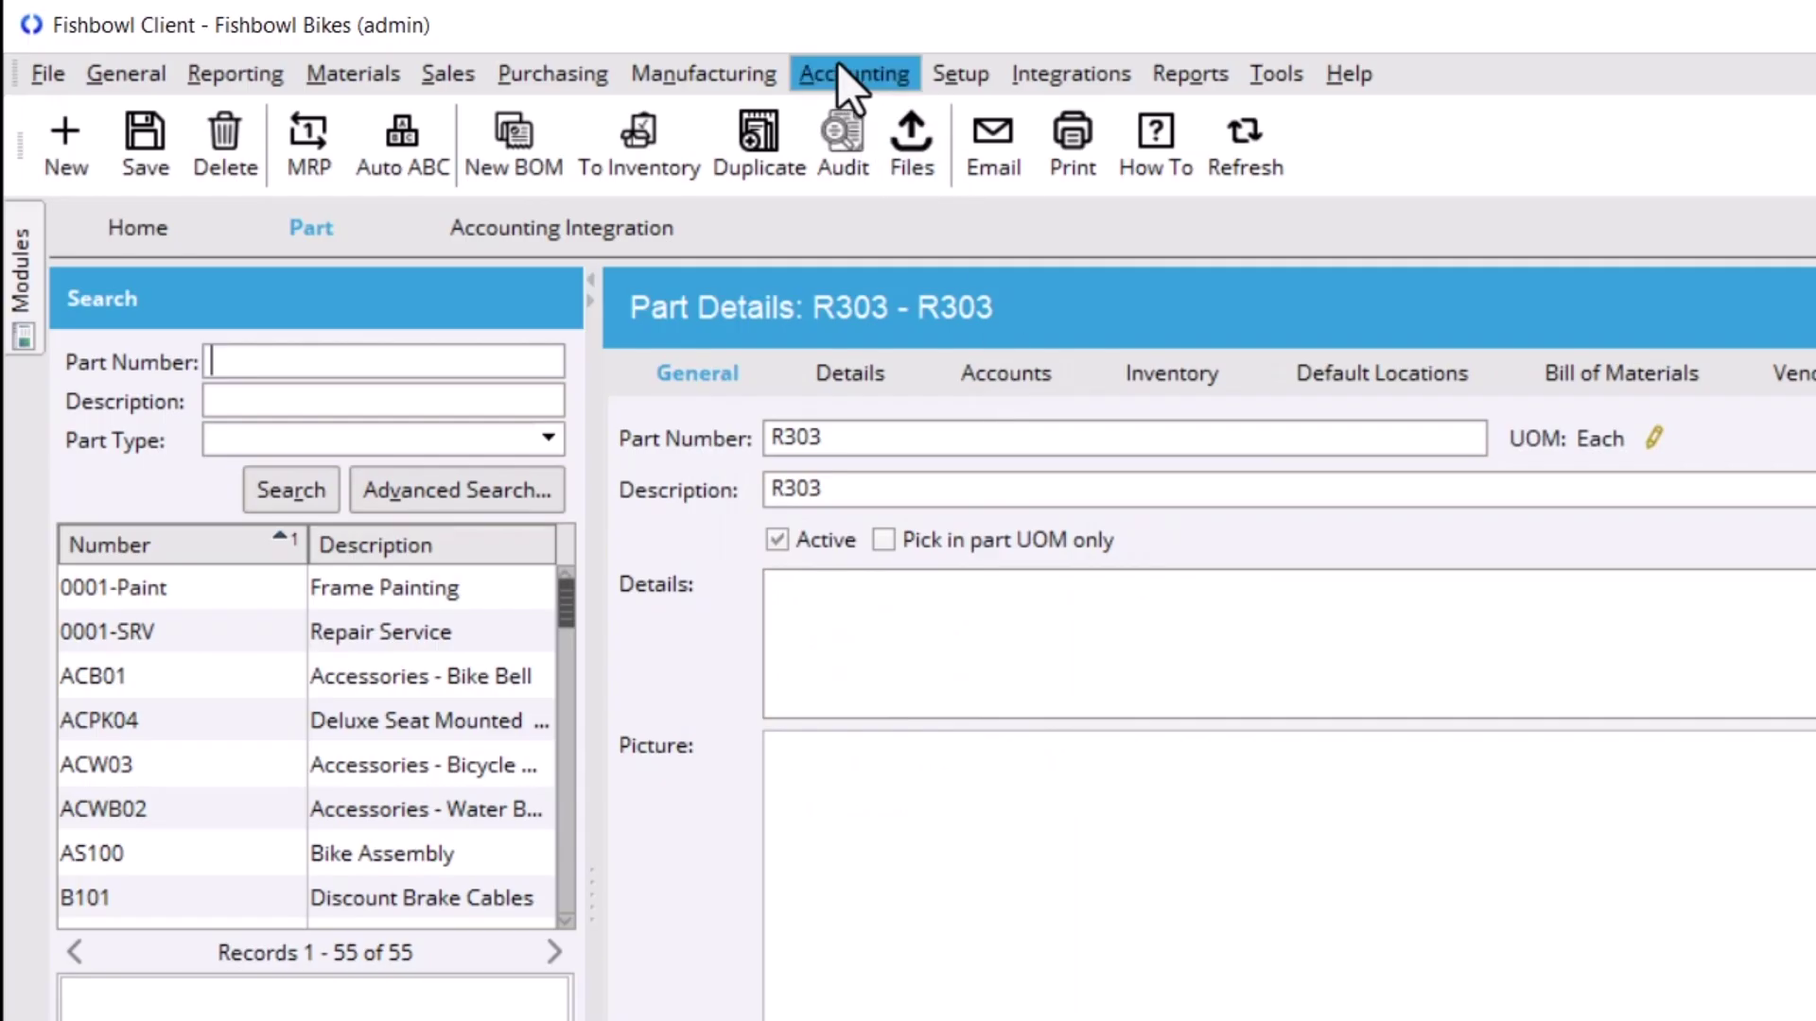
Open the Accounting Integration module to view its general export and import options.
{"action": "left_click", "coordinate": [560, 49]}
{"action": "left_click", "coordinate": [859, 119]}
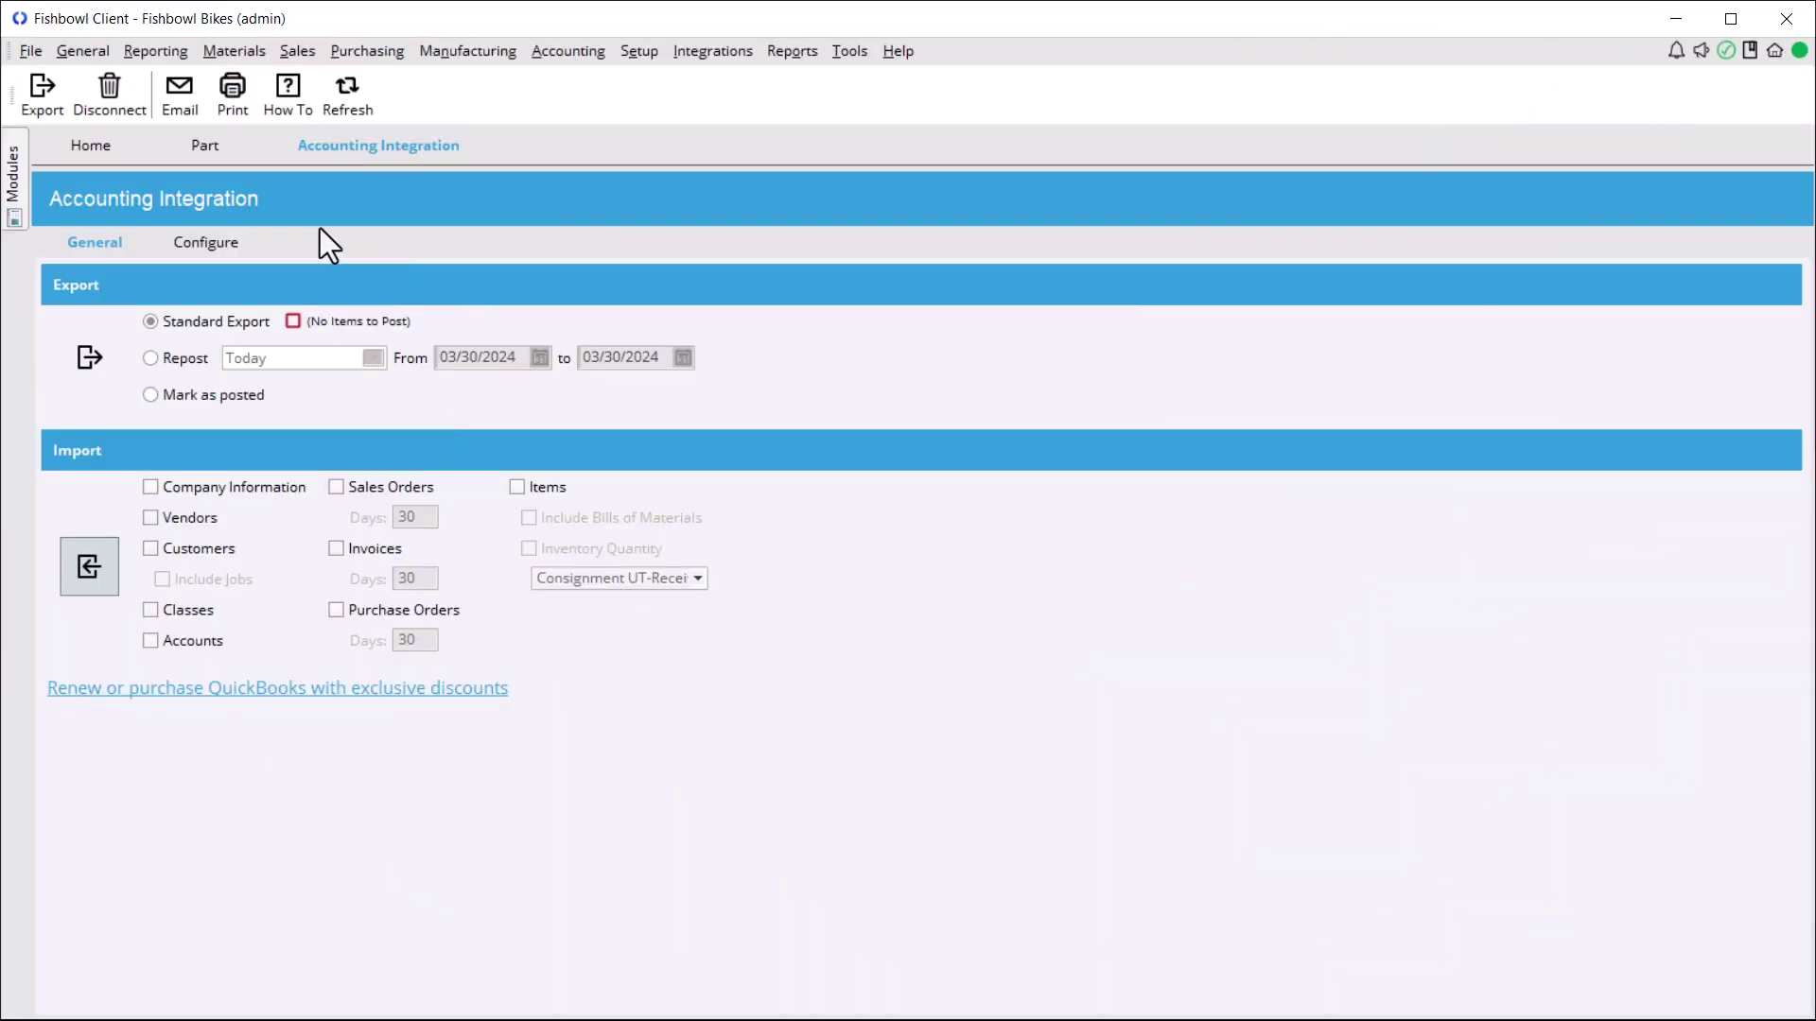
Create a new purchase order with Rocky Mountain Bikes as the vendor.
{"action": "left_click", "coordinate": [344, 54]}
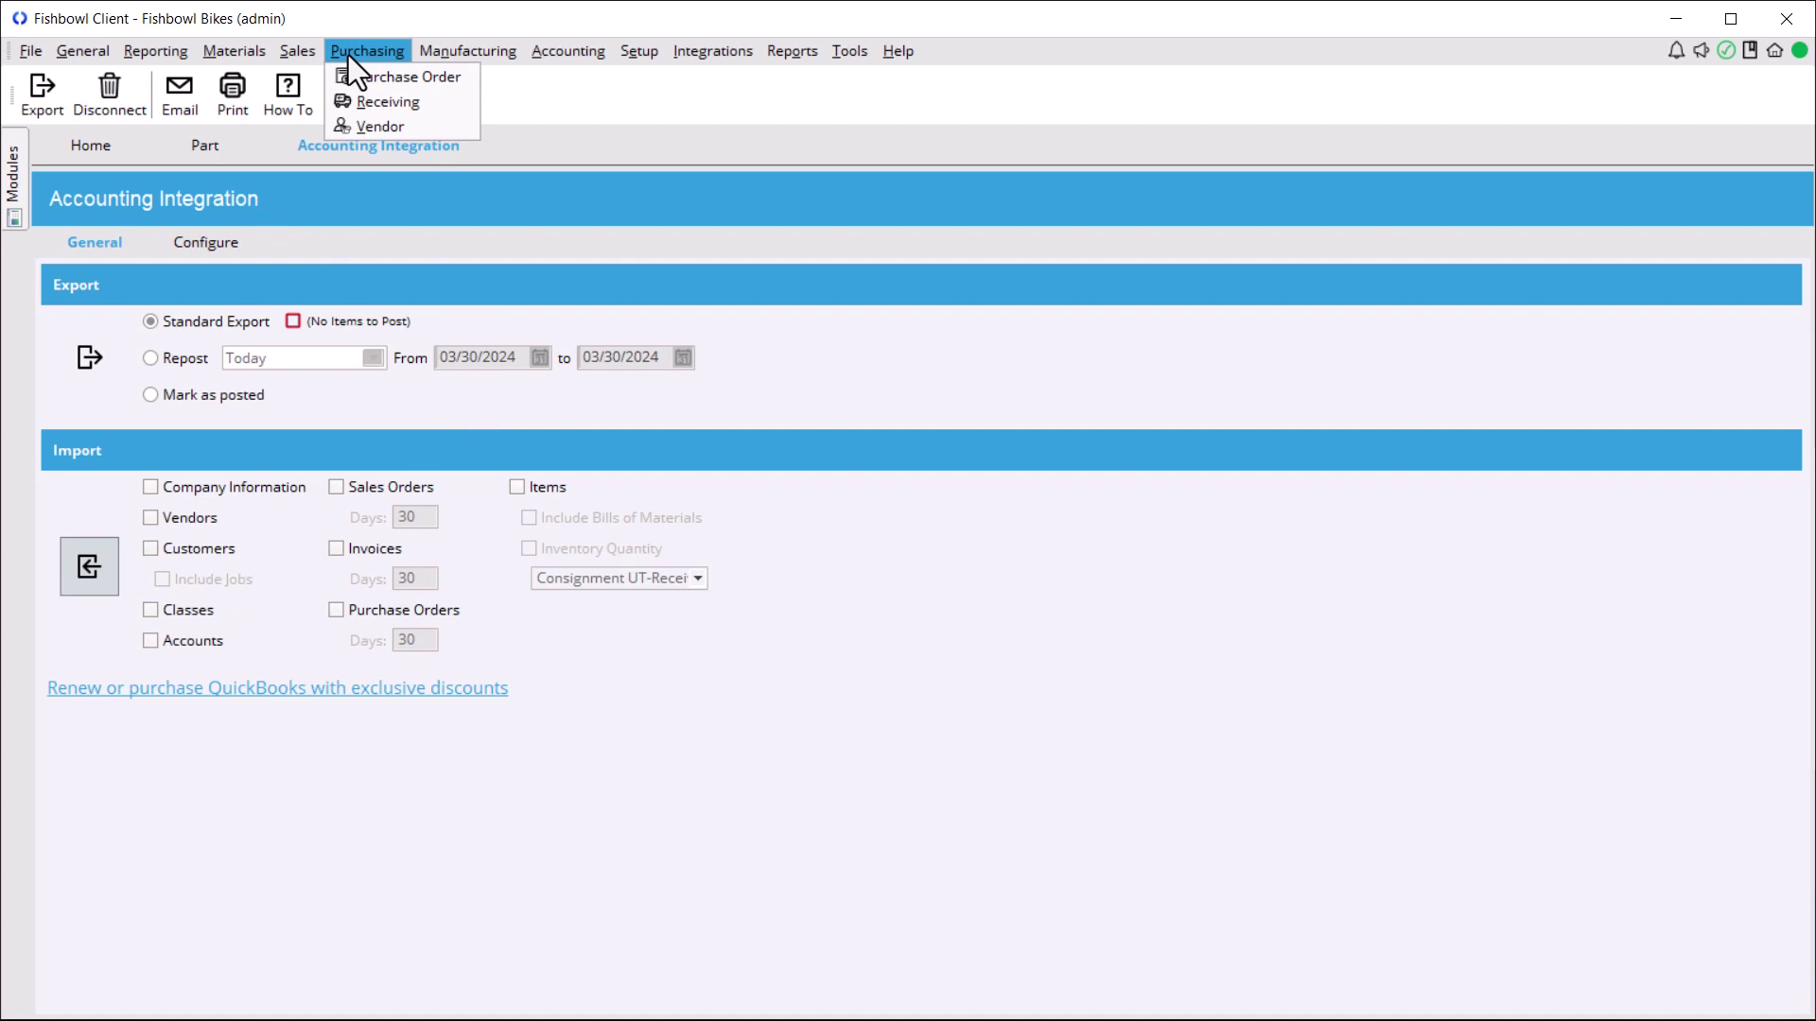
{"action": "left_click", "coordinate": [399, 76]}
{"action": "left_click", "coordinate": [43, 92]}
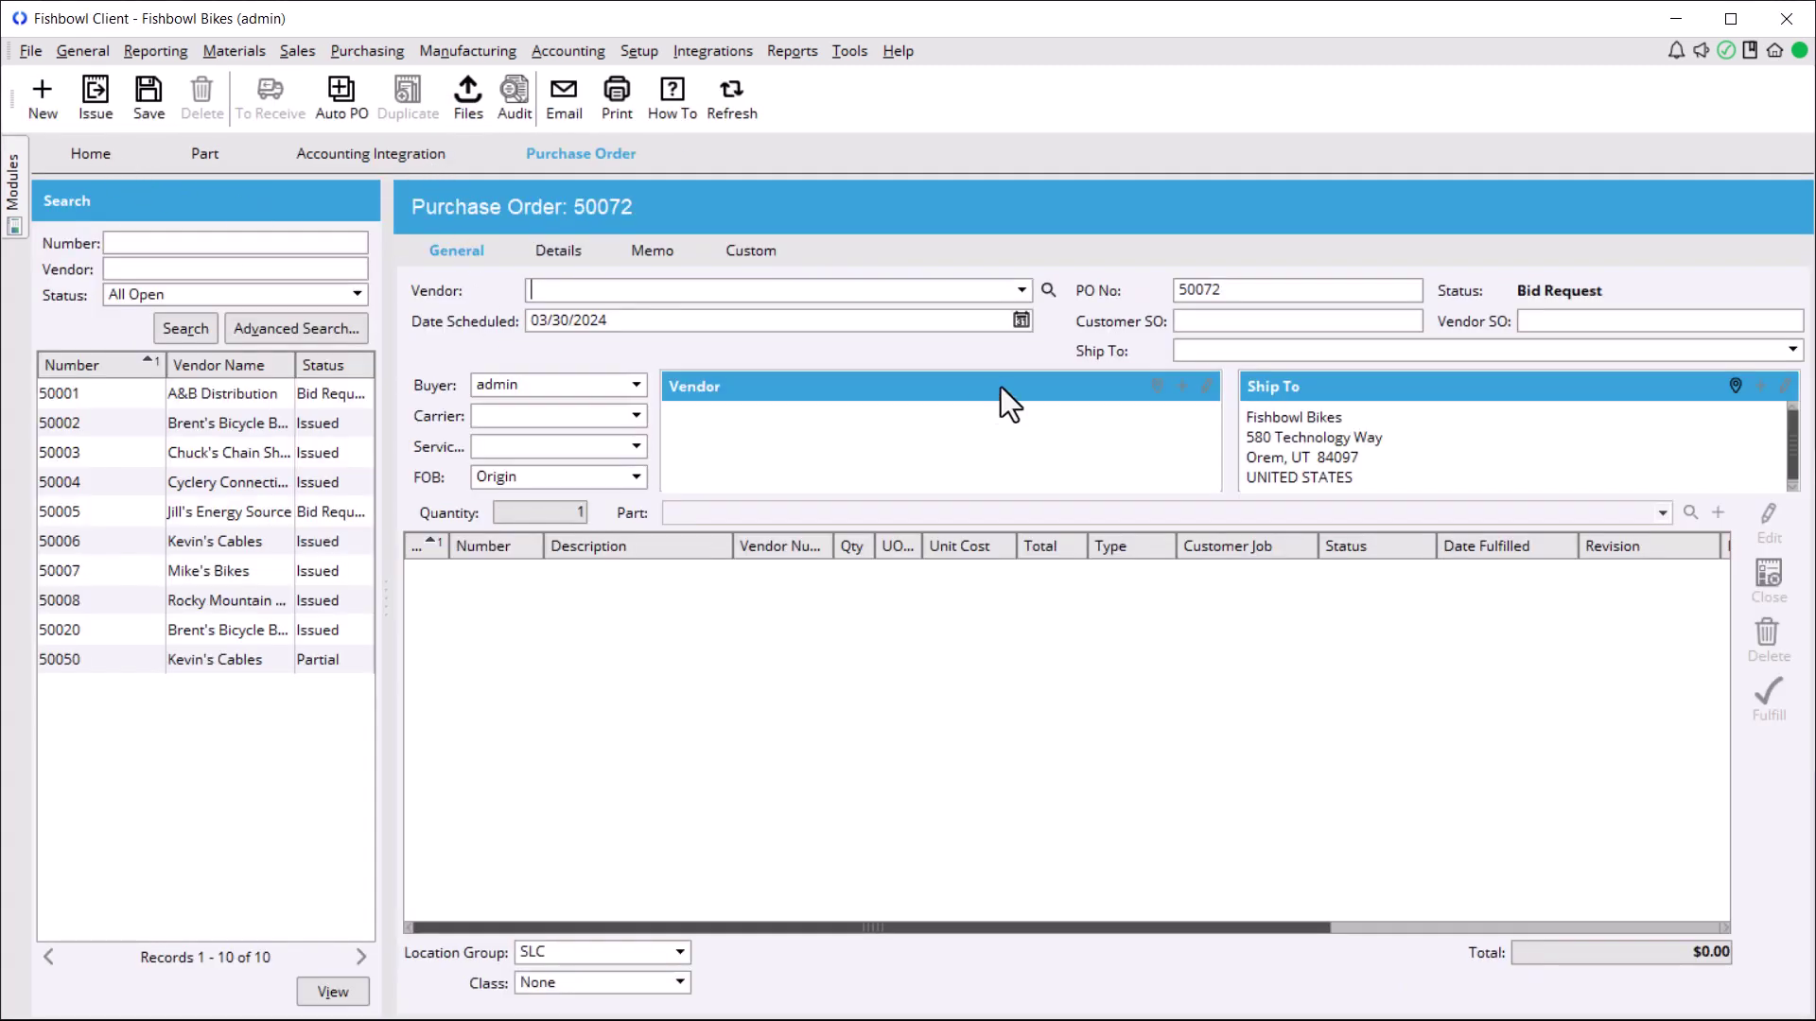
{"action": "type", "text": "r"}
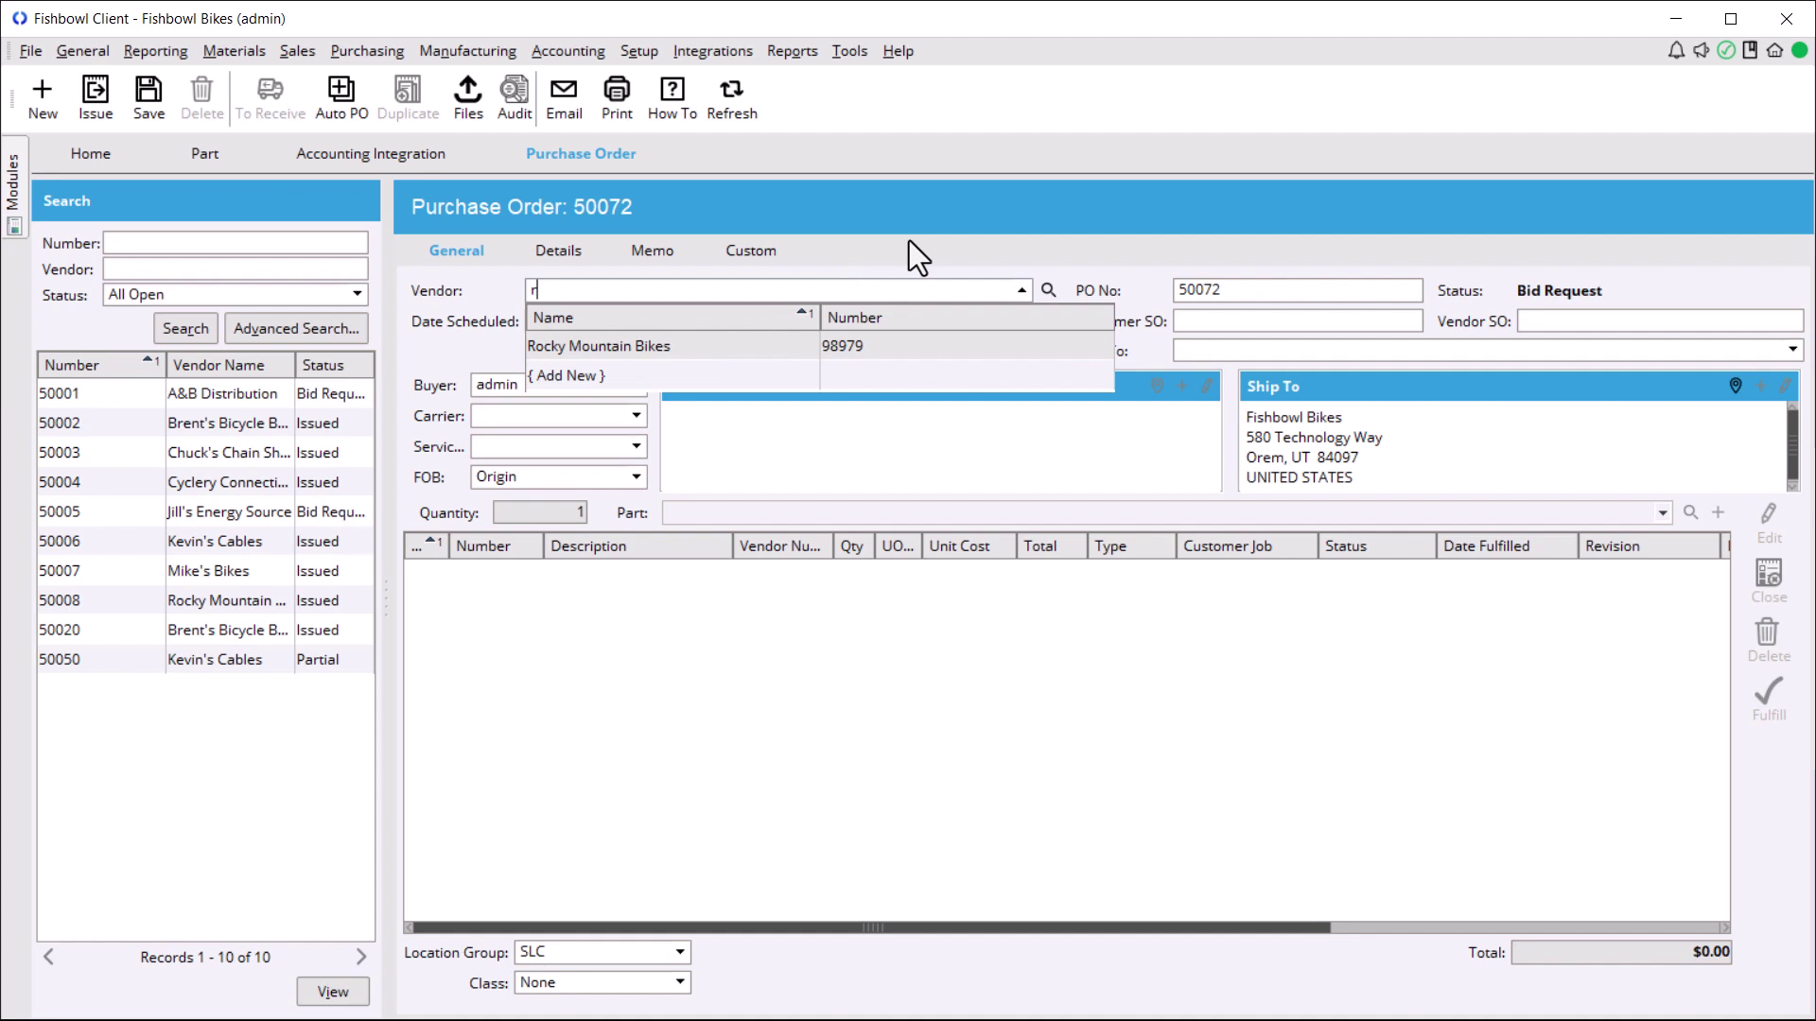
{"action": "left_click", "coordinate": [573, 347]}
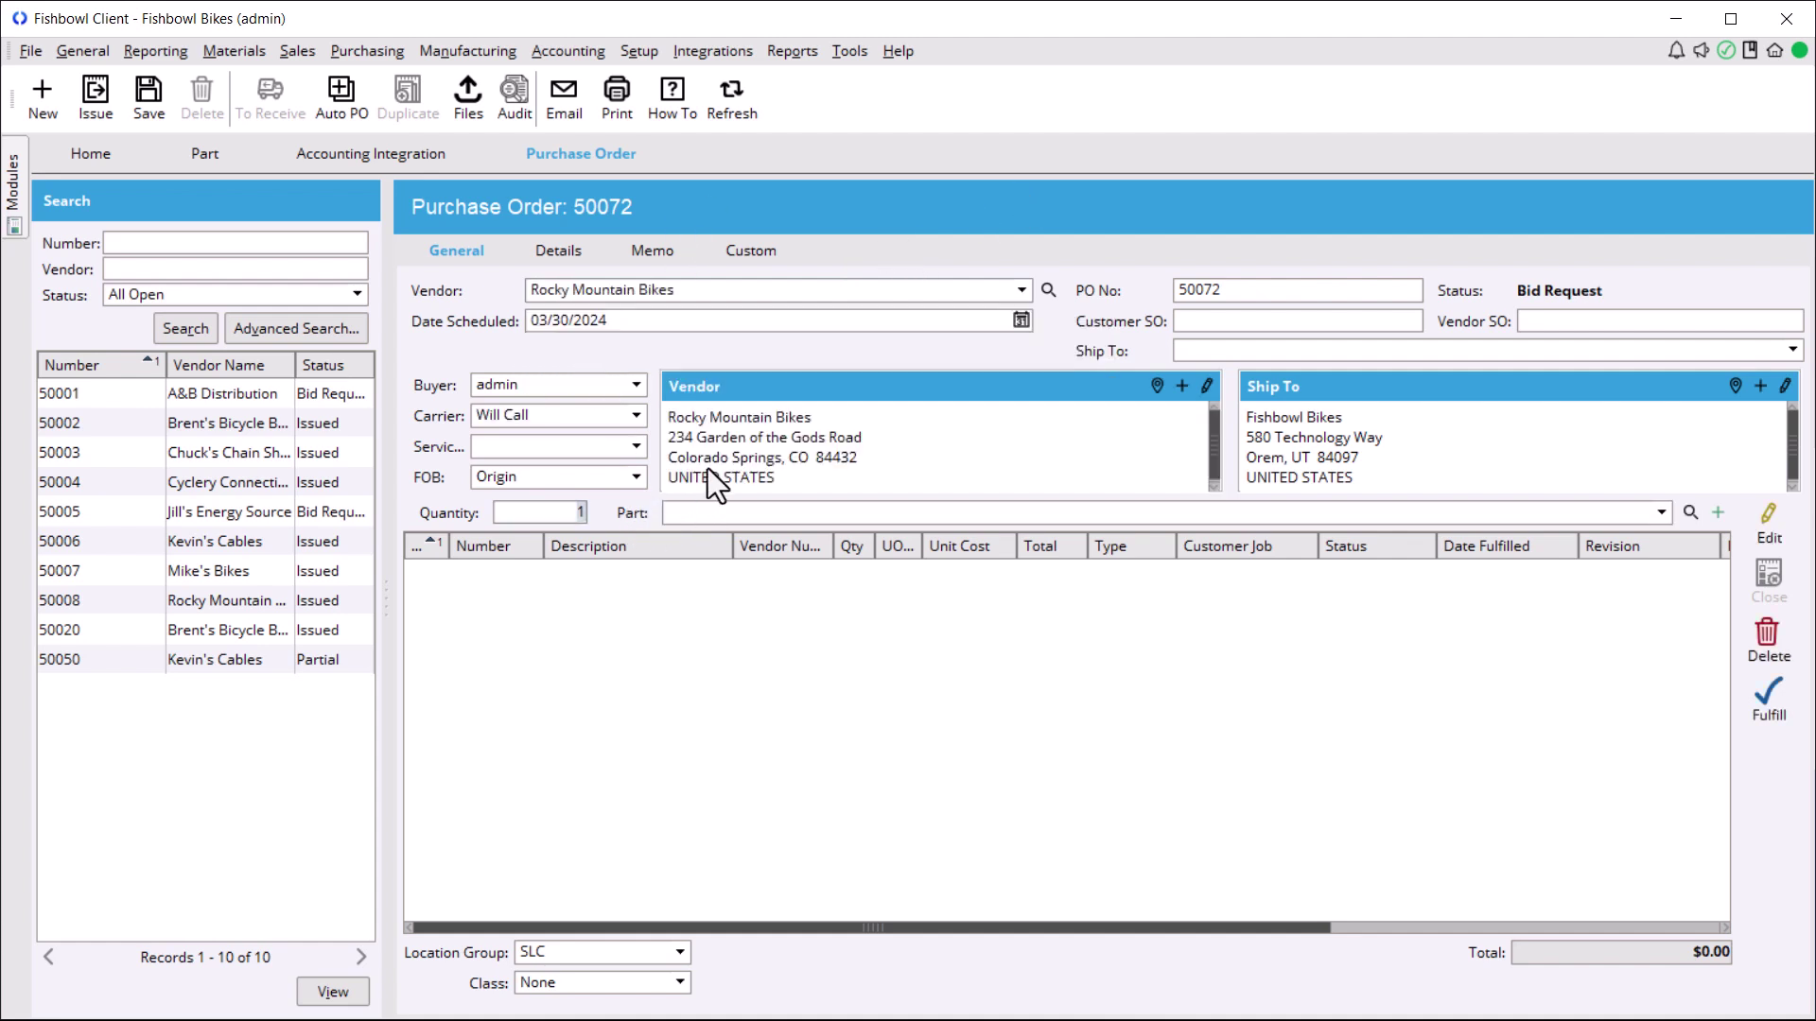
Add 100 units of part R303 to the purchase order at a unit cost of $10.00.
{"action": "type", "text": "100"}
{"action": "key", "text": "Tab"}
{"action": "type", "text": "R303"}
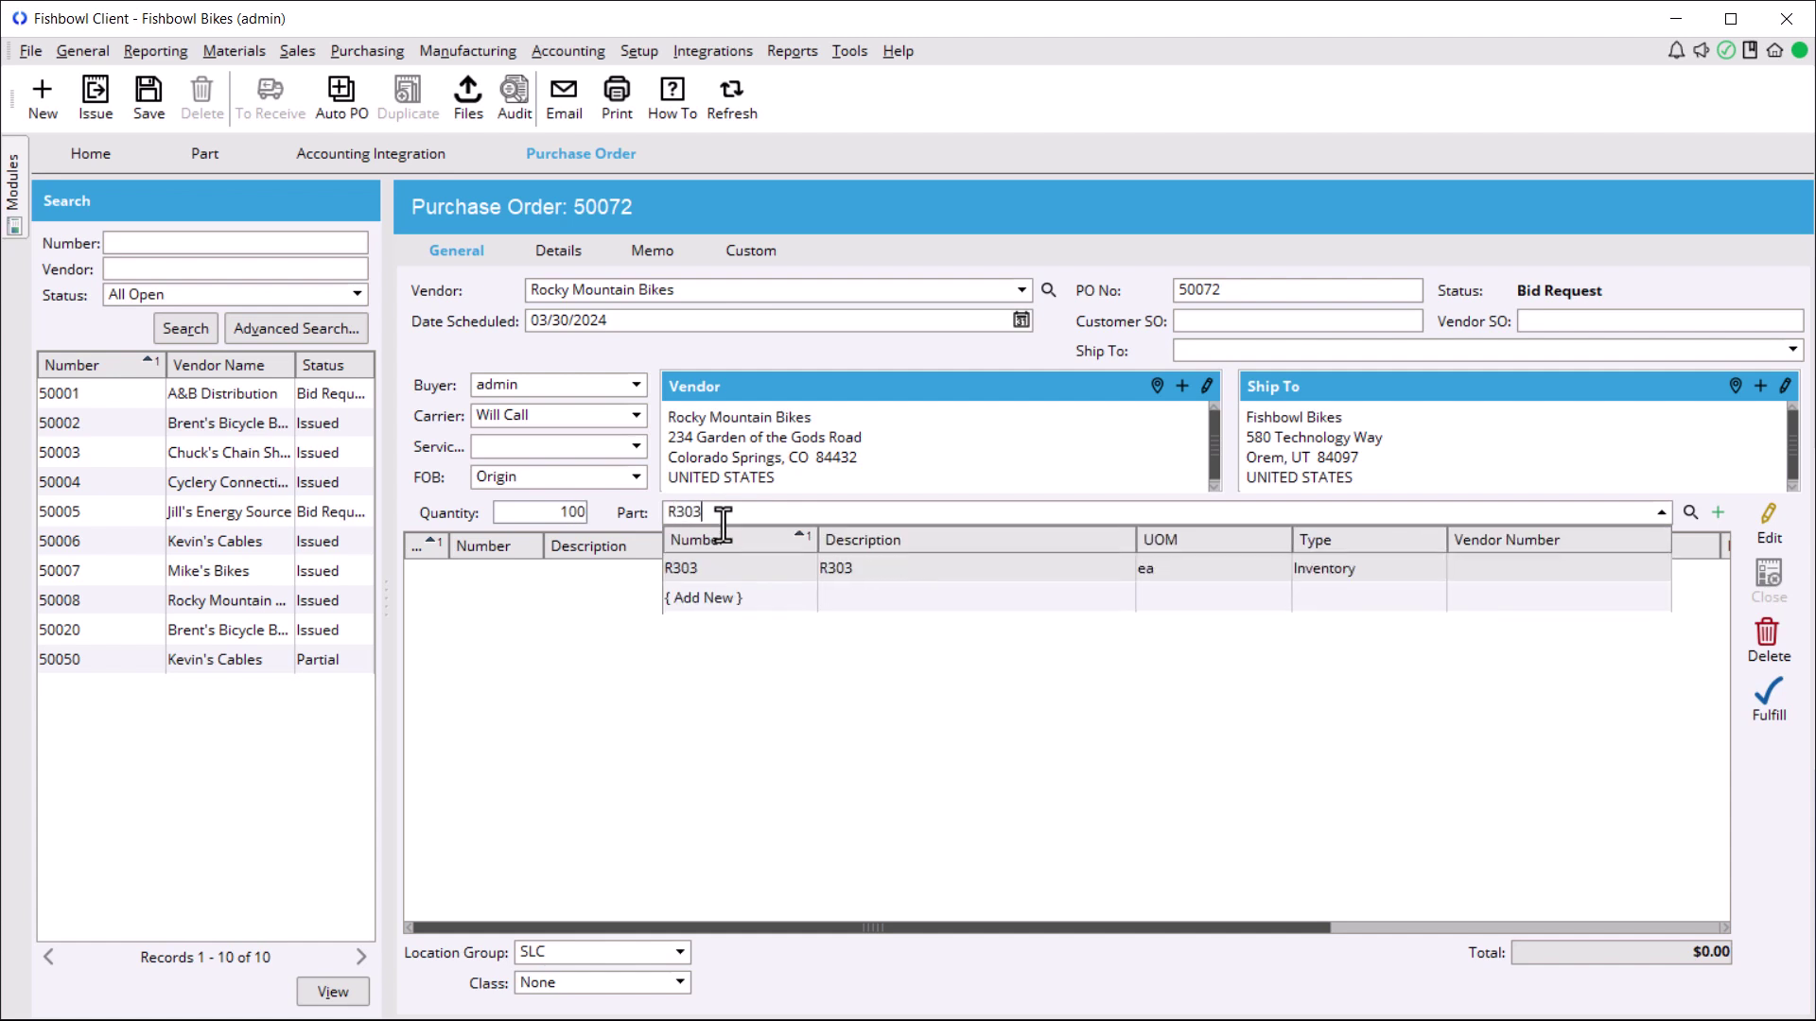
{"action": "left_click", "coordinate": [952, 569]}
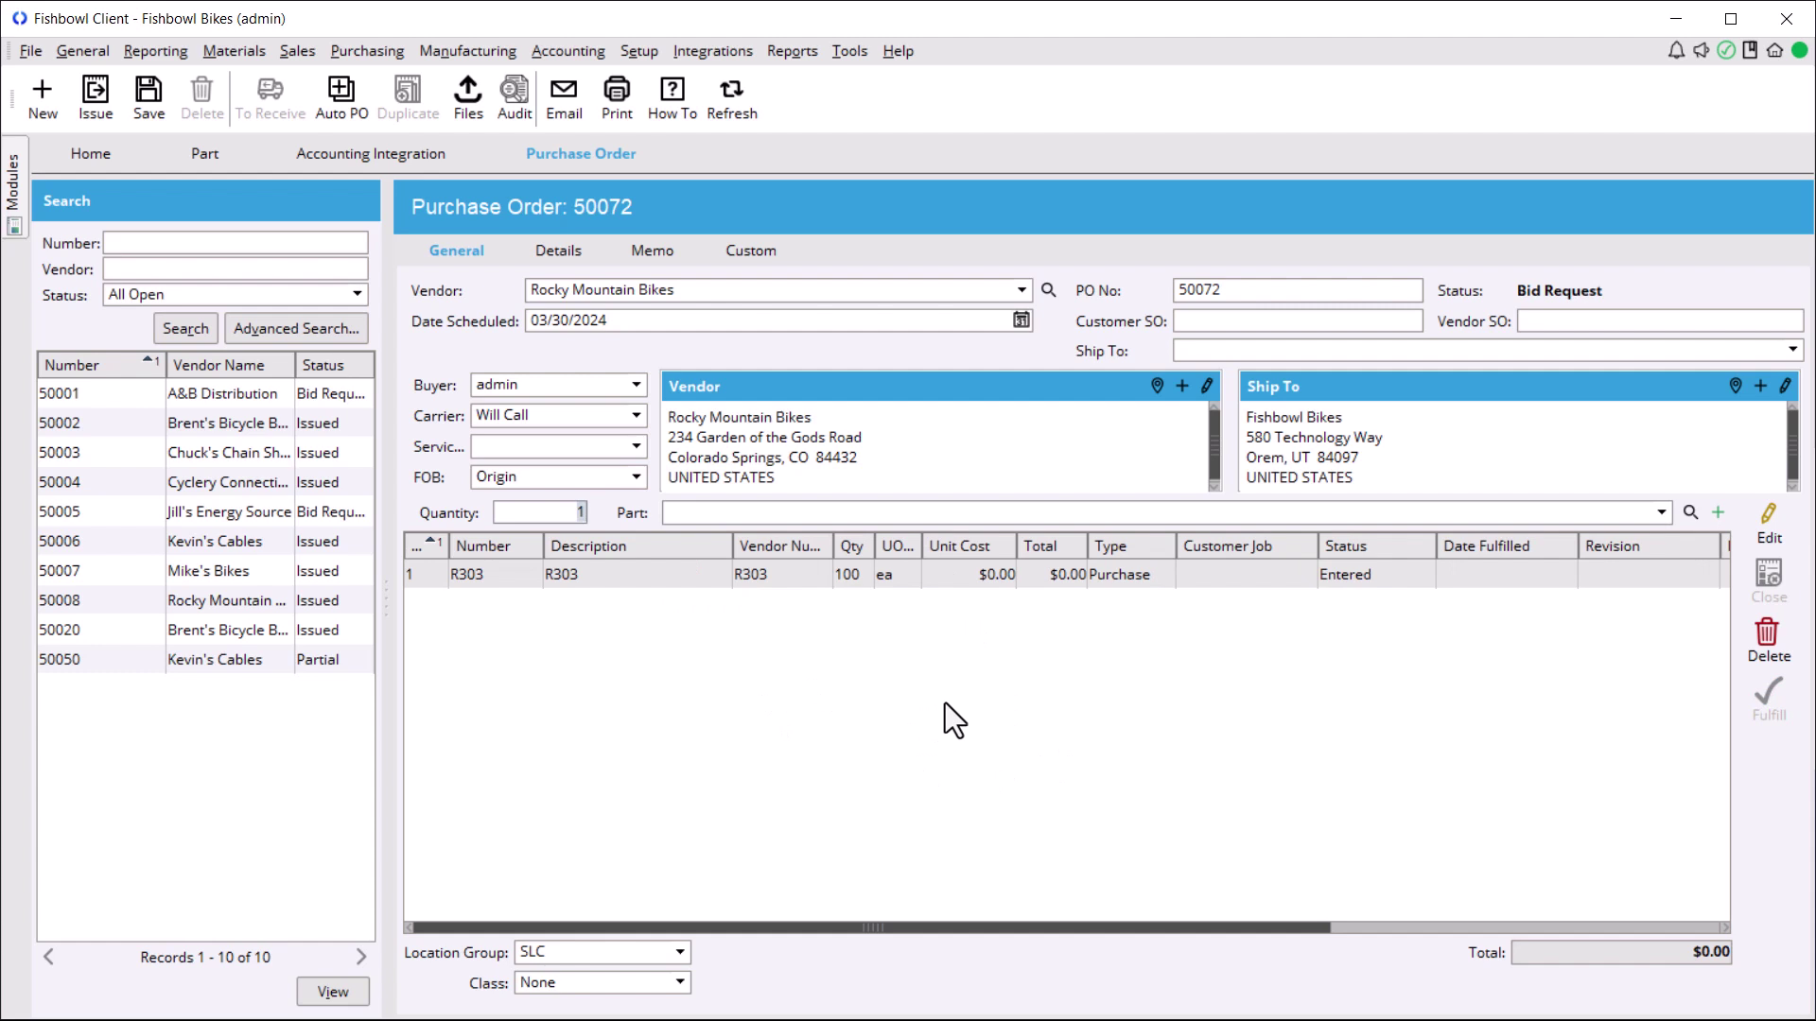
{"action": "double_click", "coordinate": [990, 571]}
{"action": "type", "text": "10"}
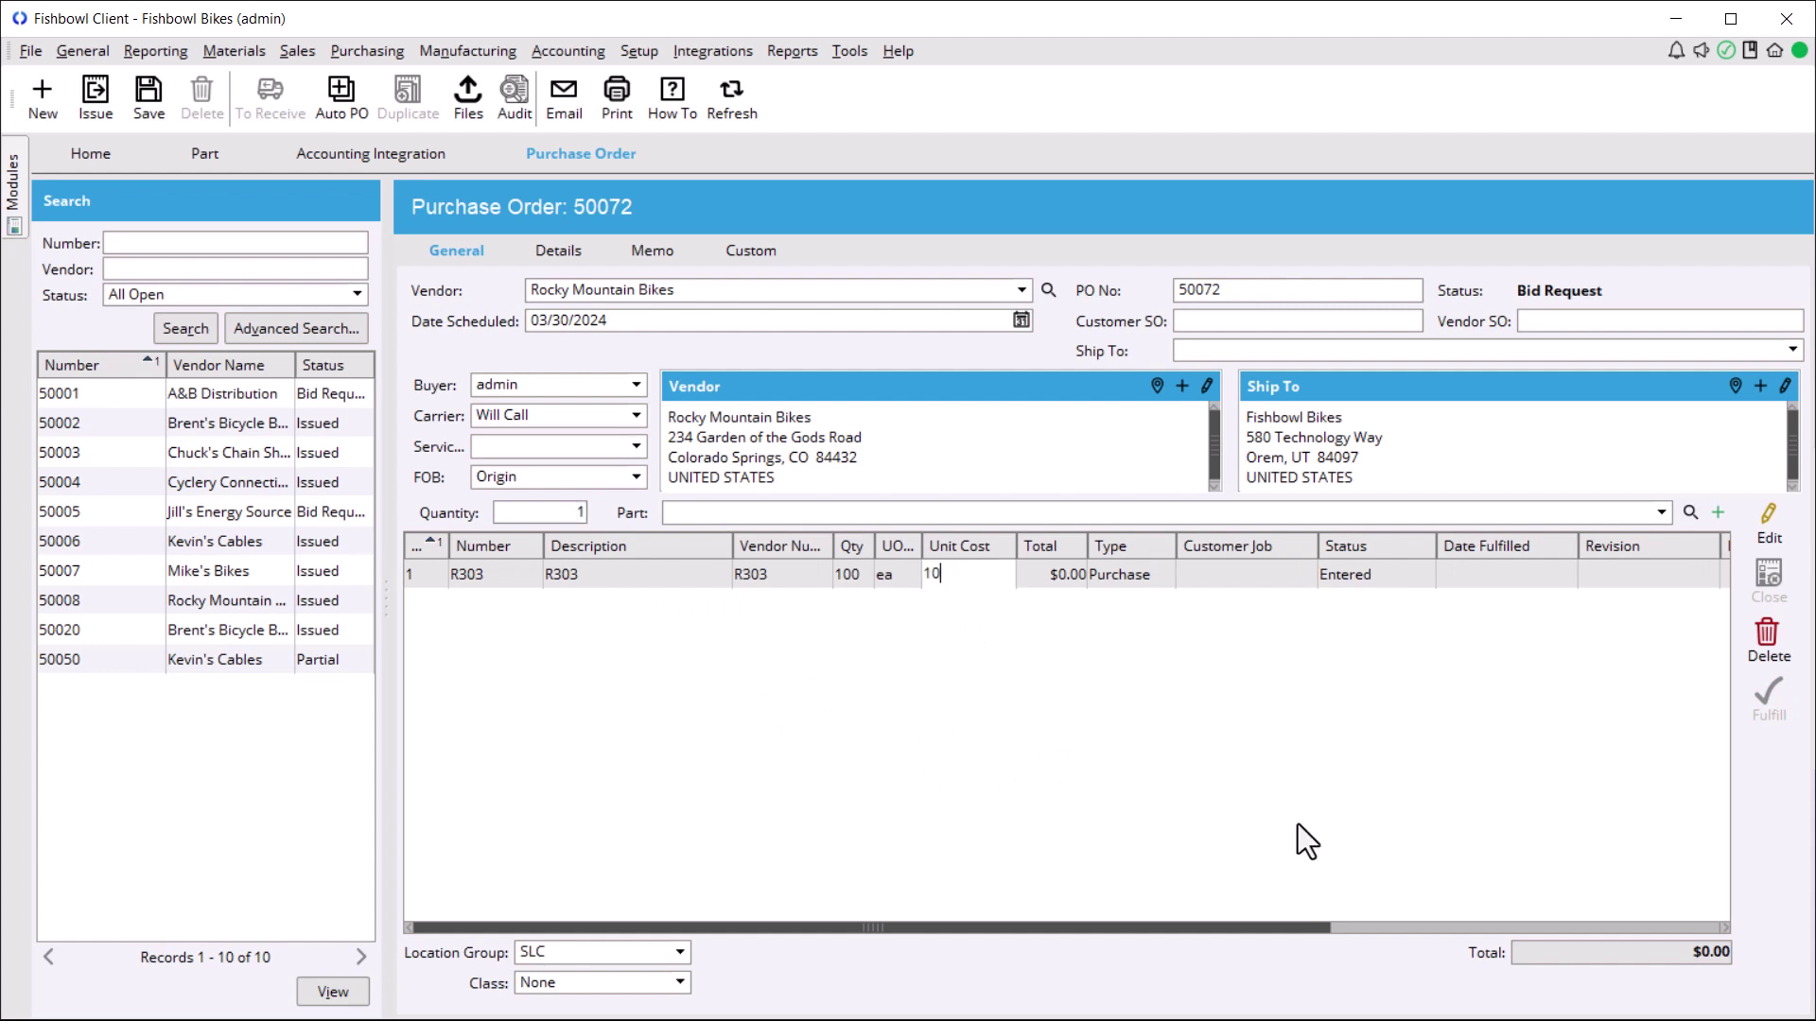
{"action": "key", "text": "Return"}
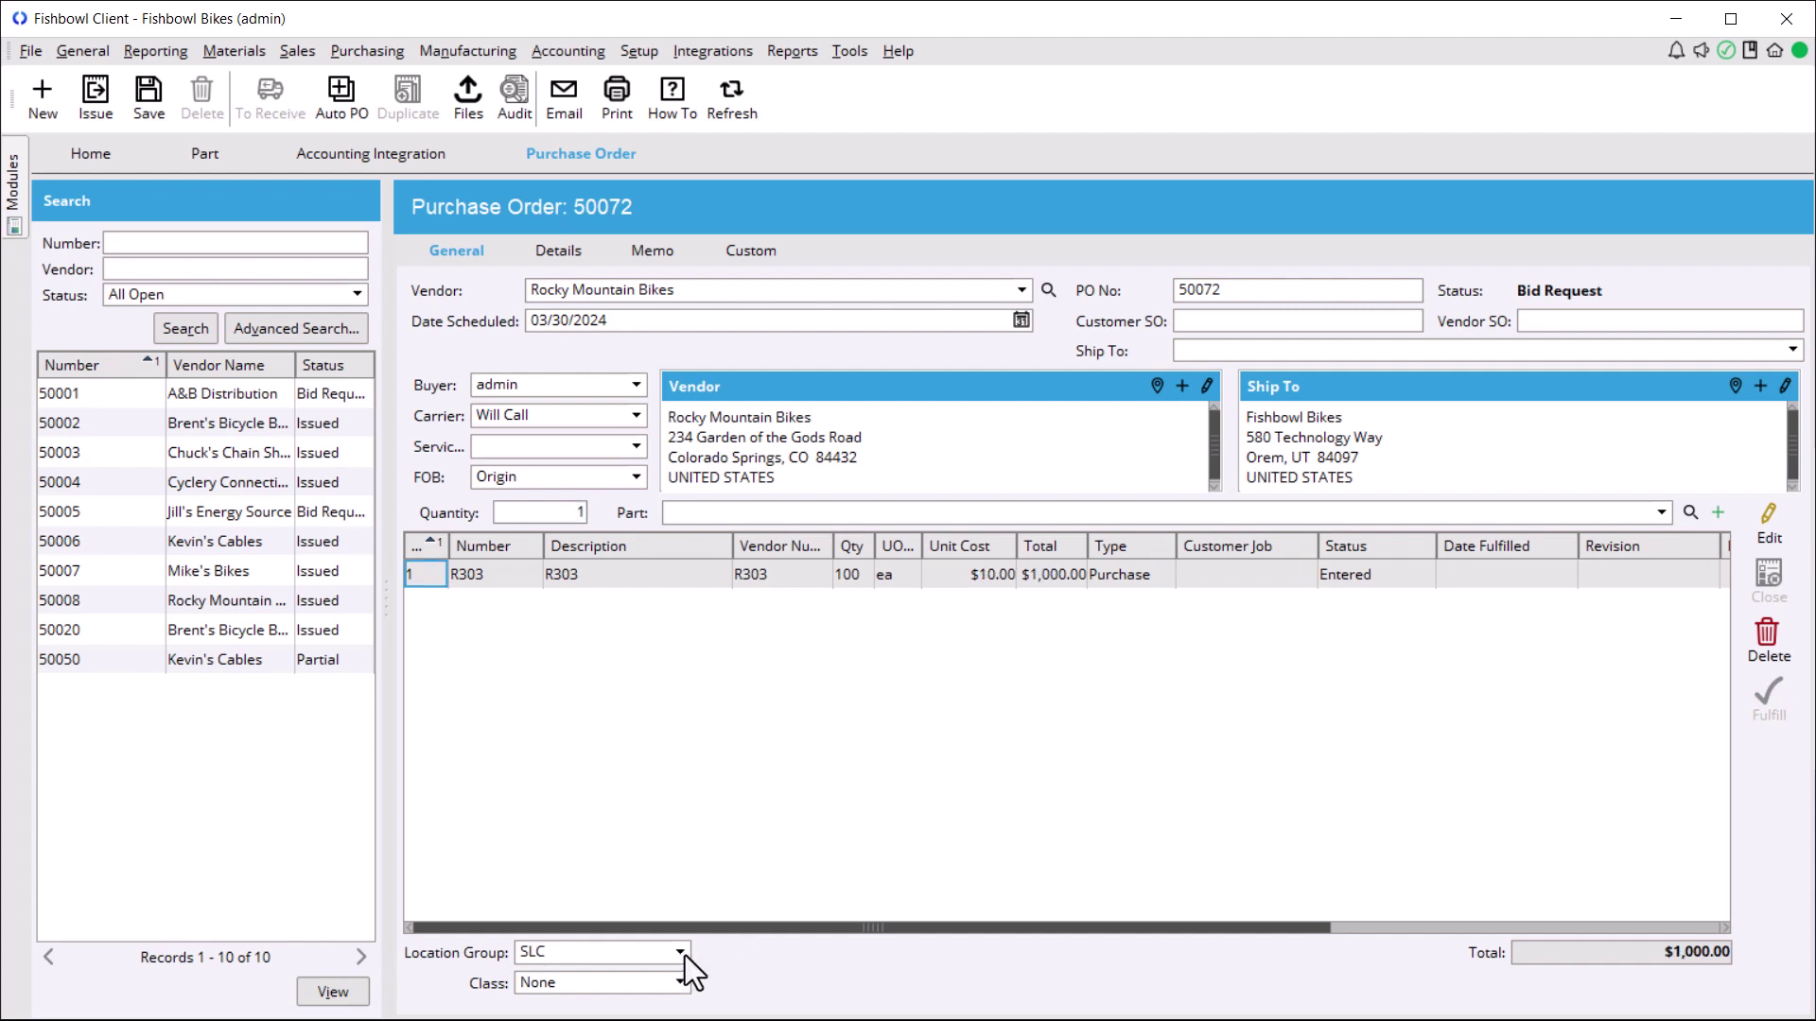
Set the order's location group to LA and its class to LA:LA Store, updating the current items to the new class.
{"action": "left_click", "coordinate": [679, 953]}
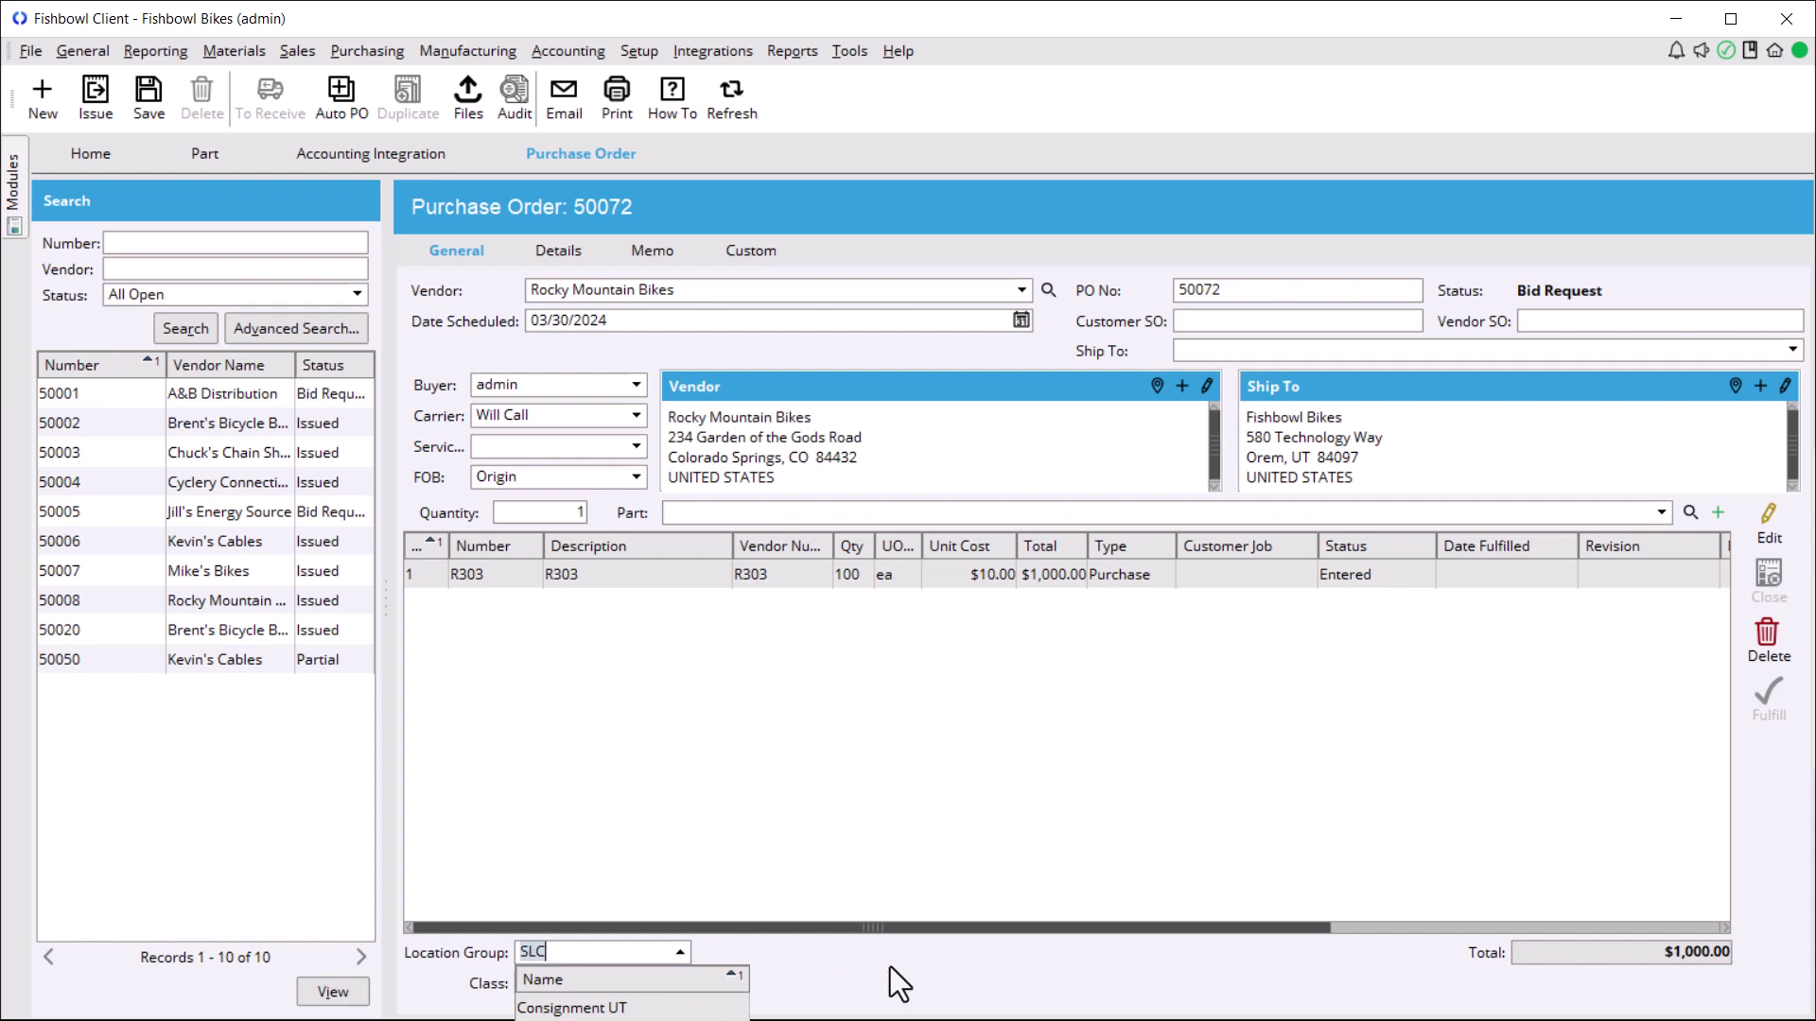
{"action": "left_click", "coordinate": [681, 1008]}
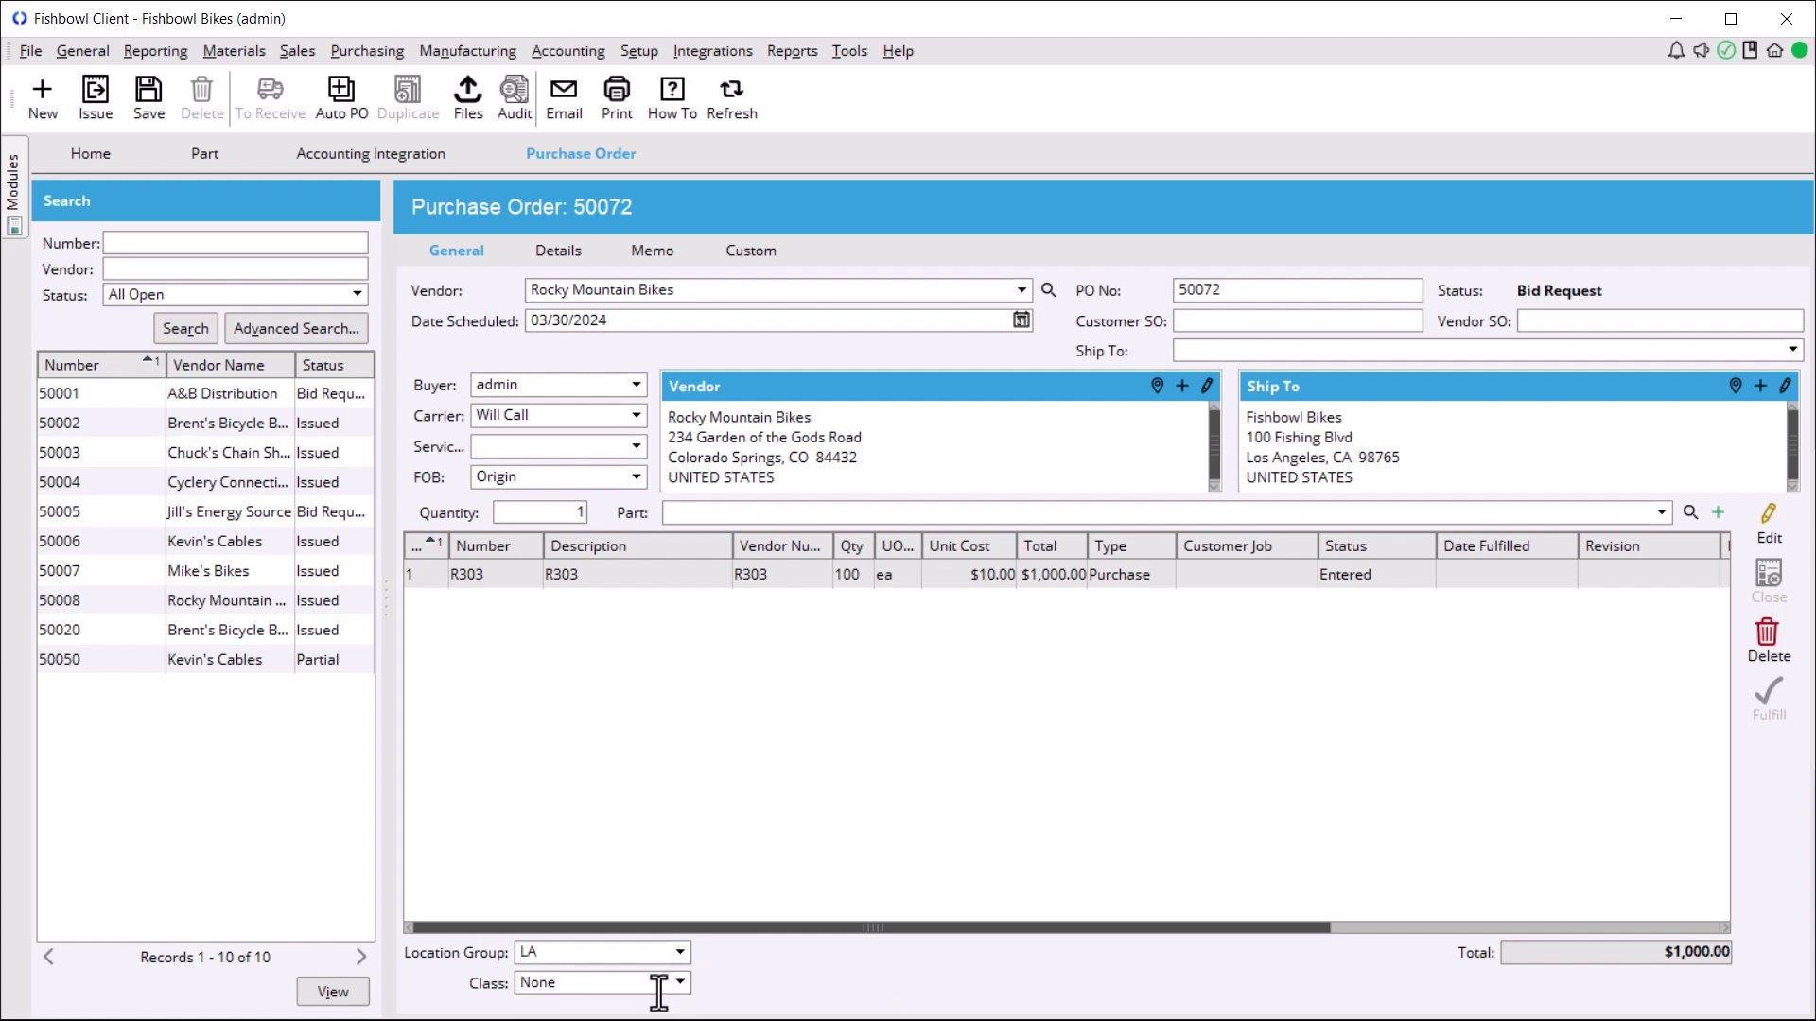
{"action": "left_click", "coordinate": [681, 984]}
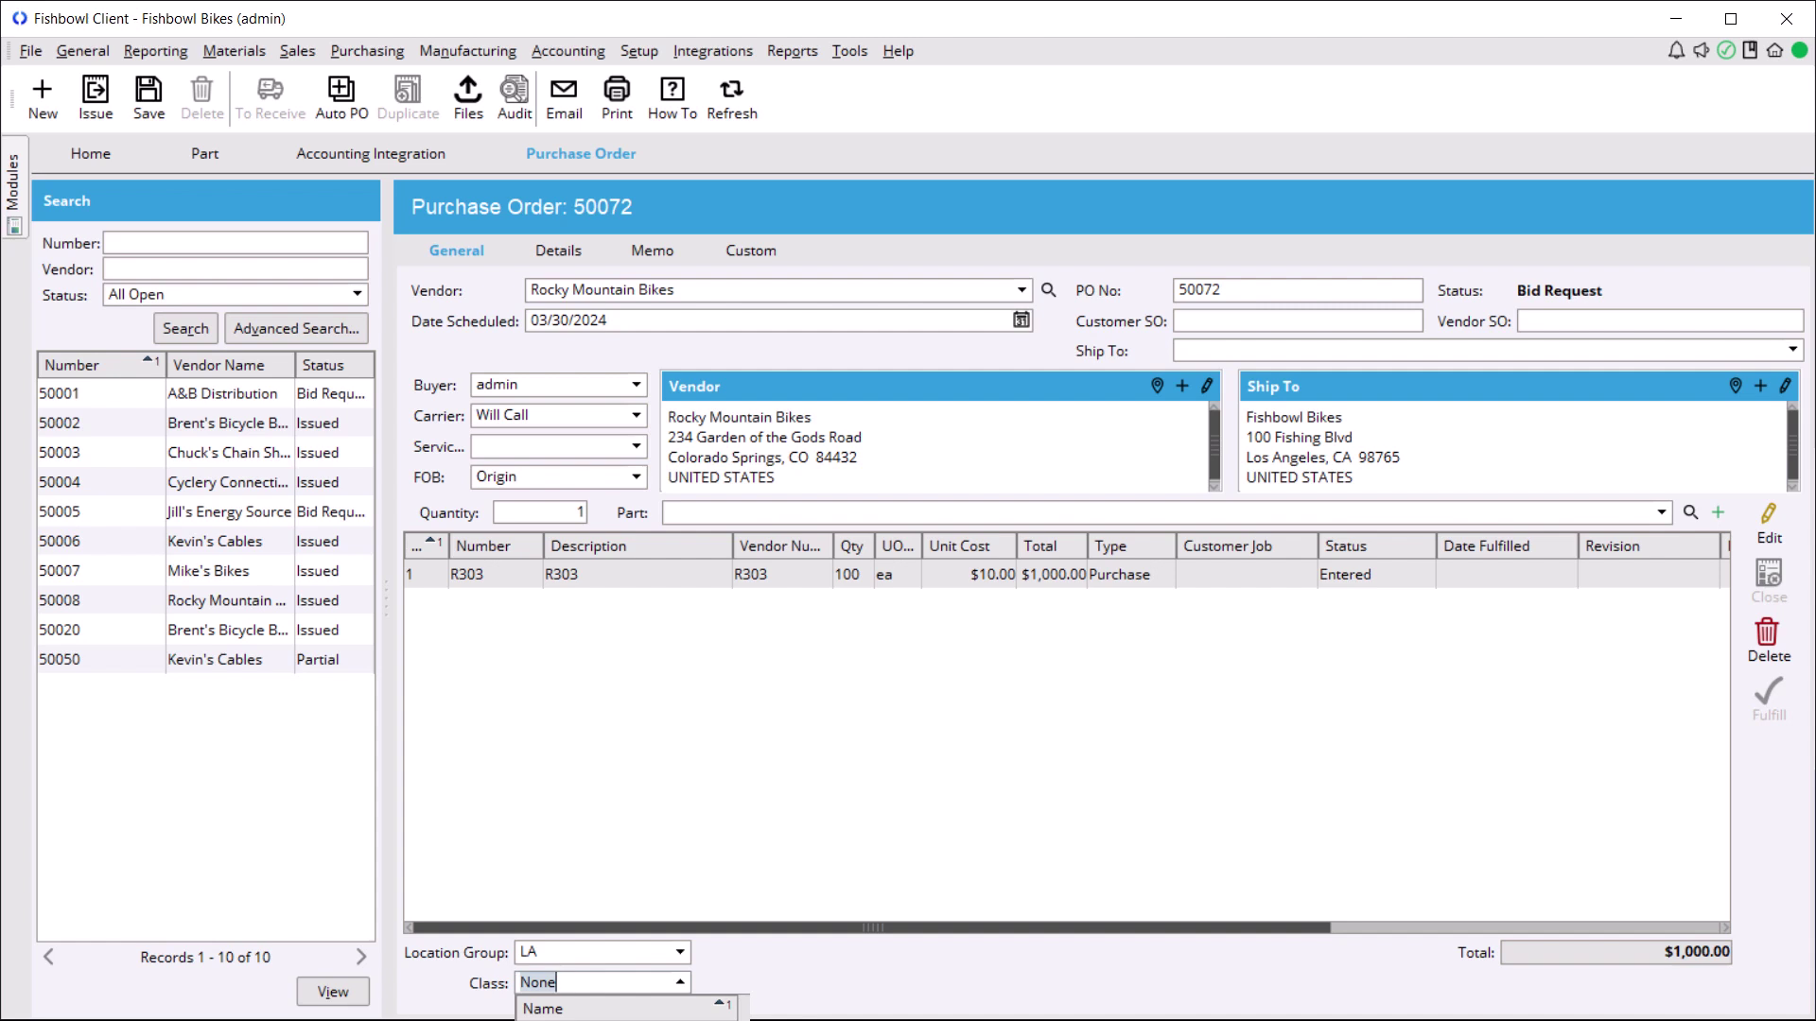
{"action": "left_click", "coordinate": [605, 1020]}
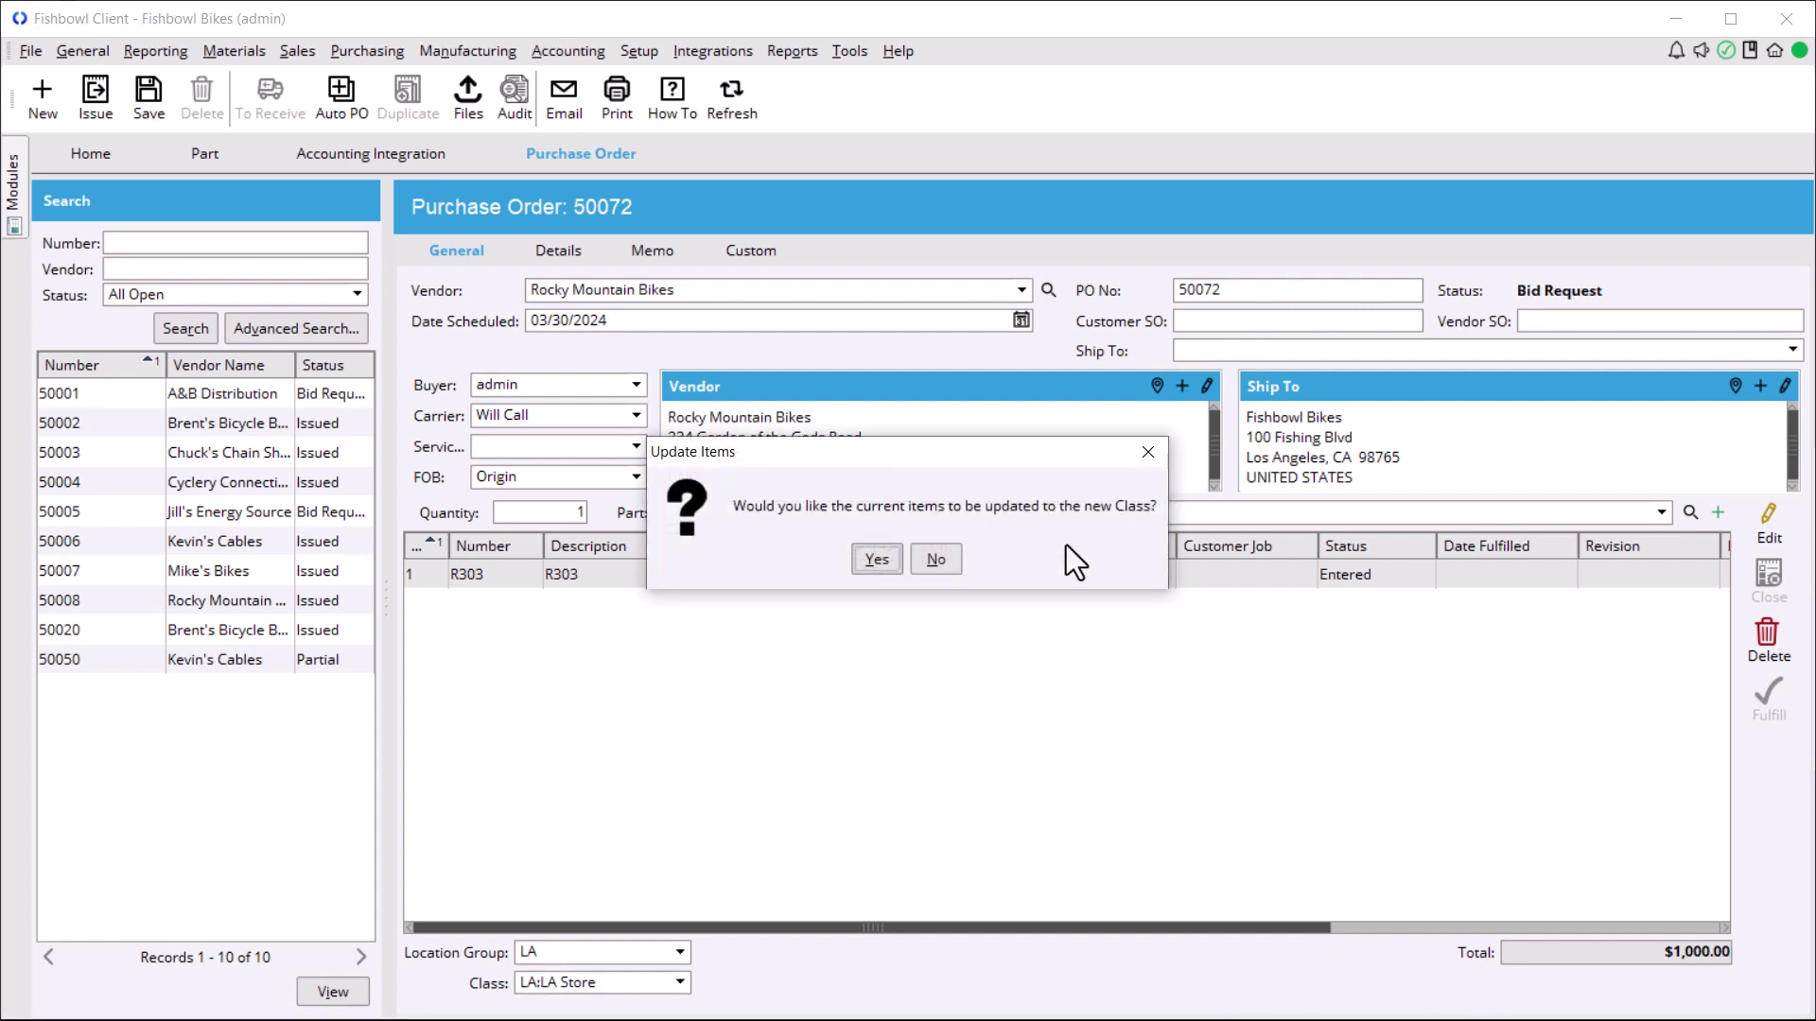
{"action": "left_click", "coordinate": [872, 559]}
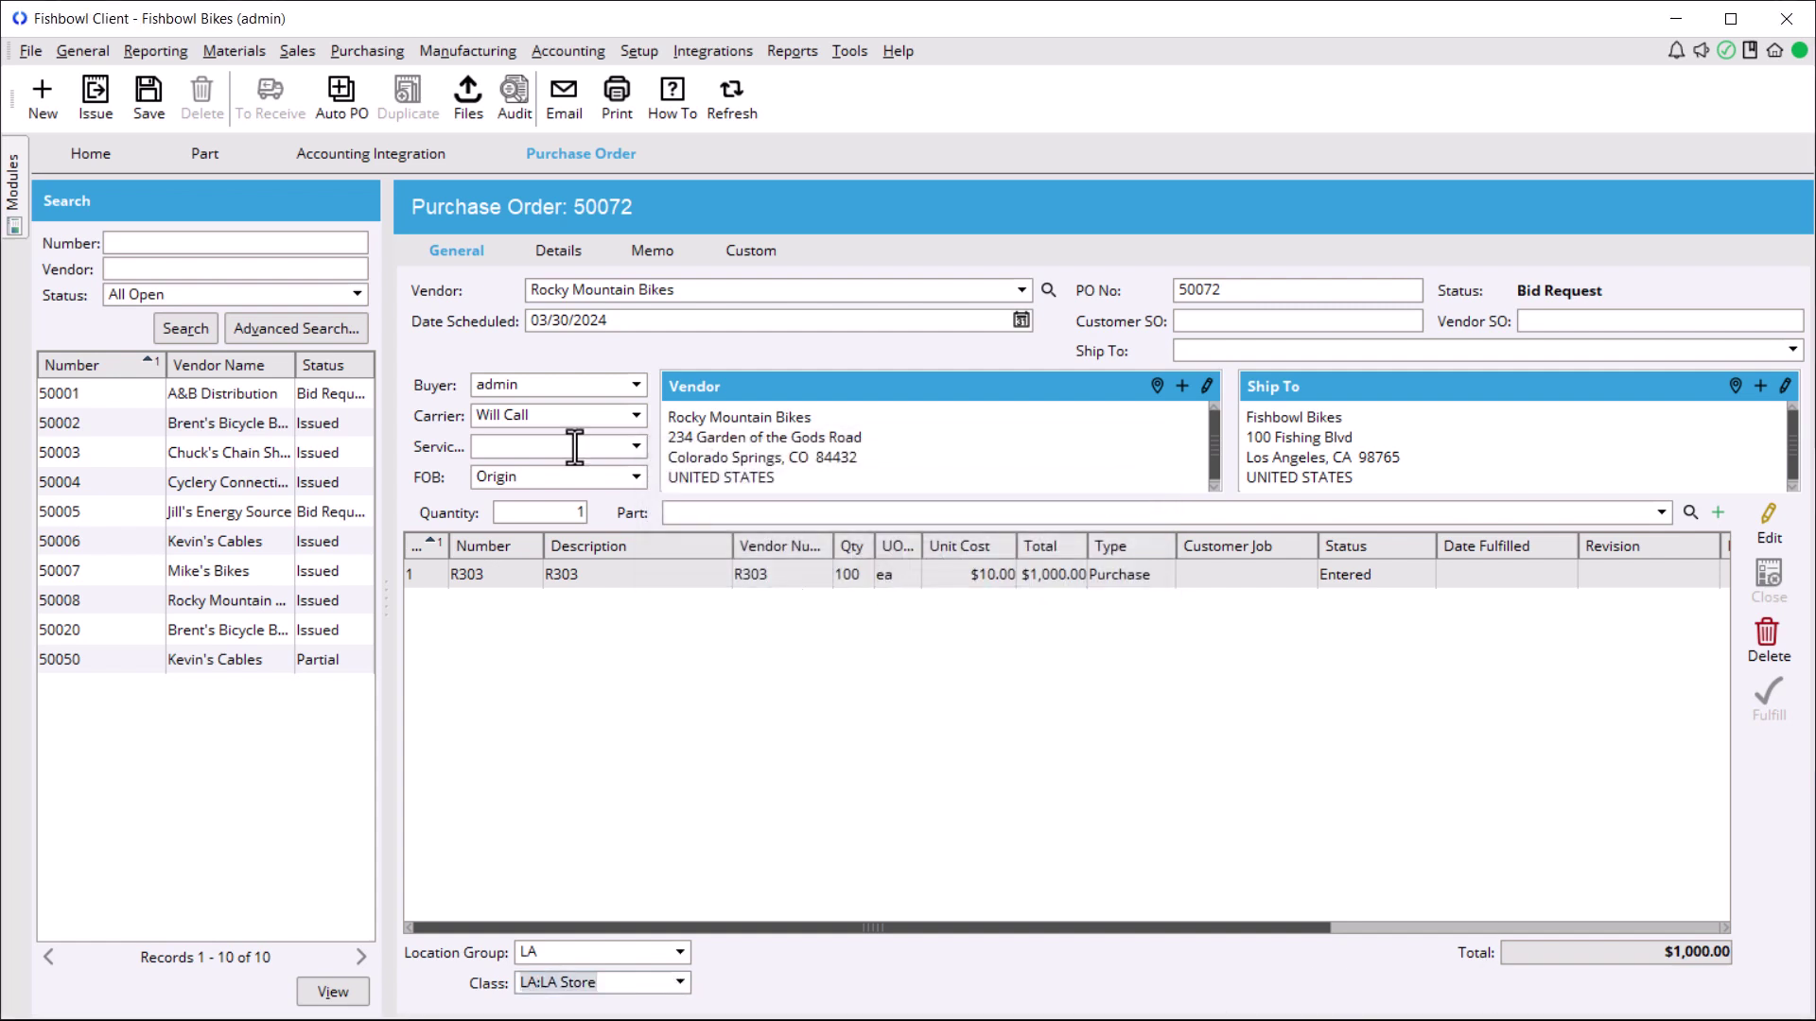
Issue the Rocky Mountain Bikes purchase order and receive its items.
{"action": "left_click", "coordinate": [91, 111]}
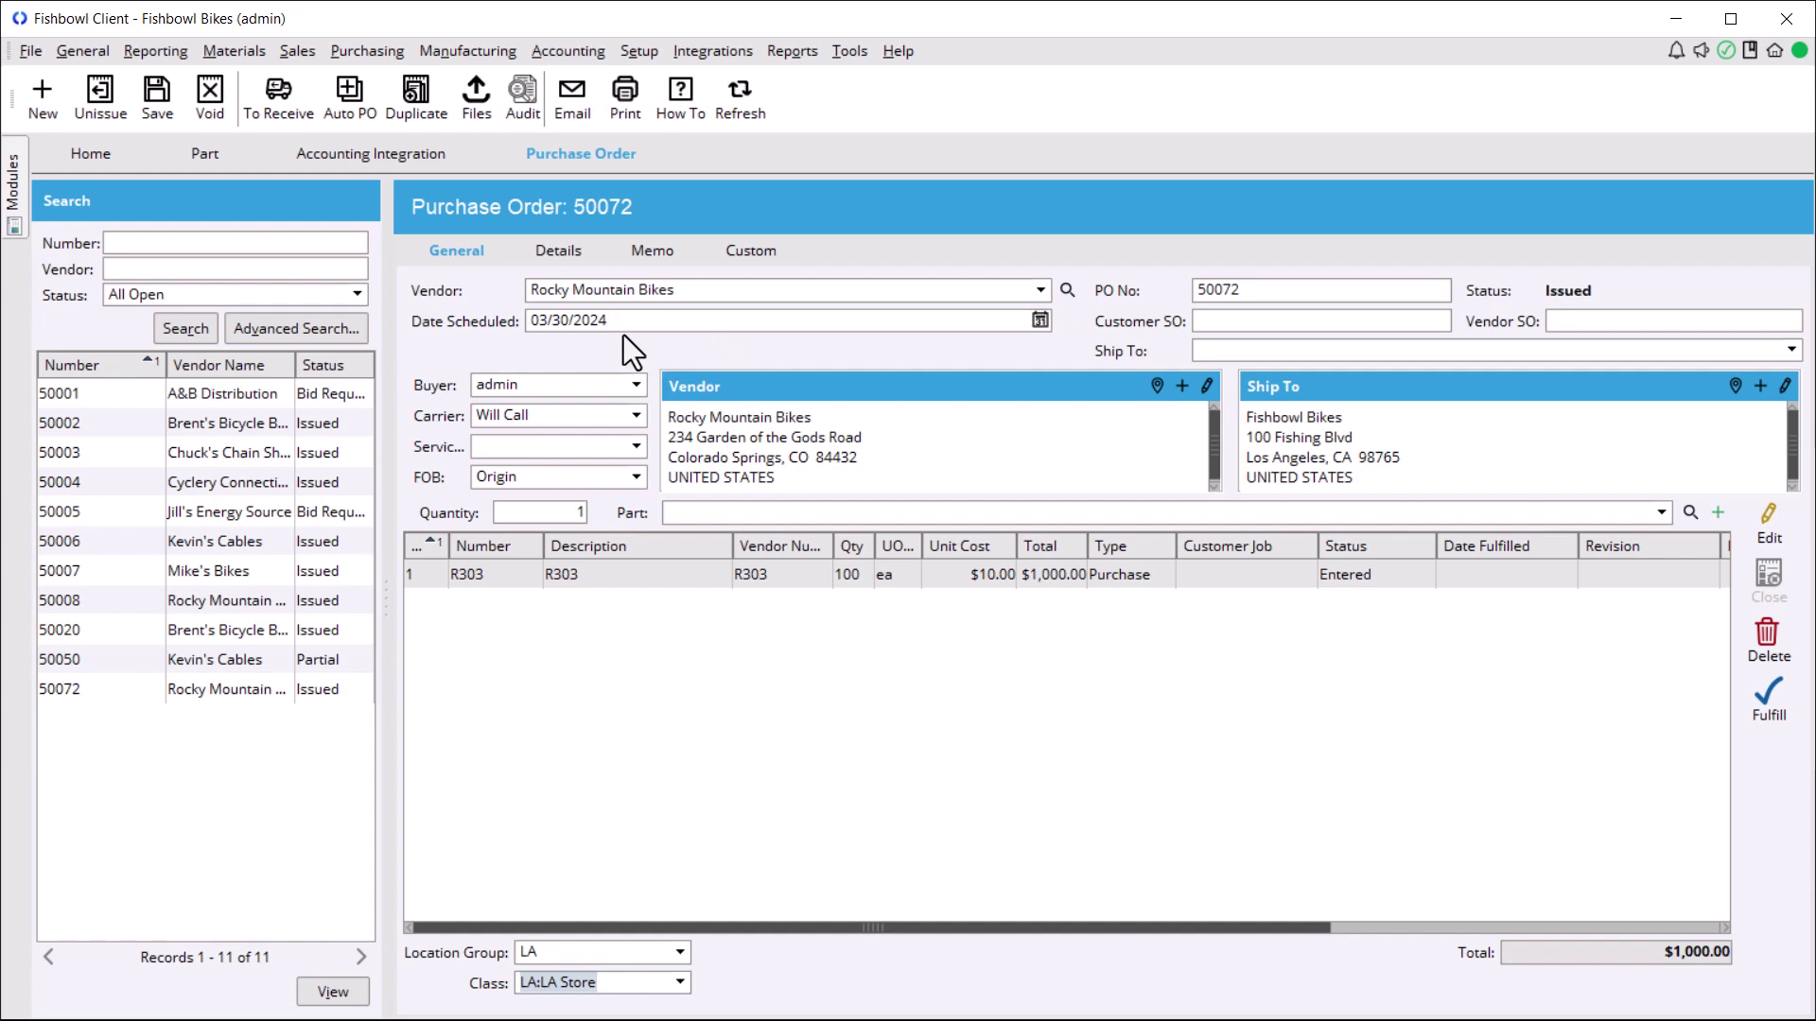
{"action": "left_click", "coordinate": [287, 106]}
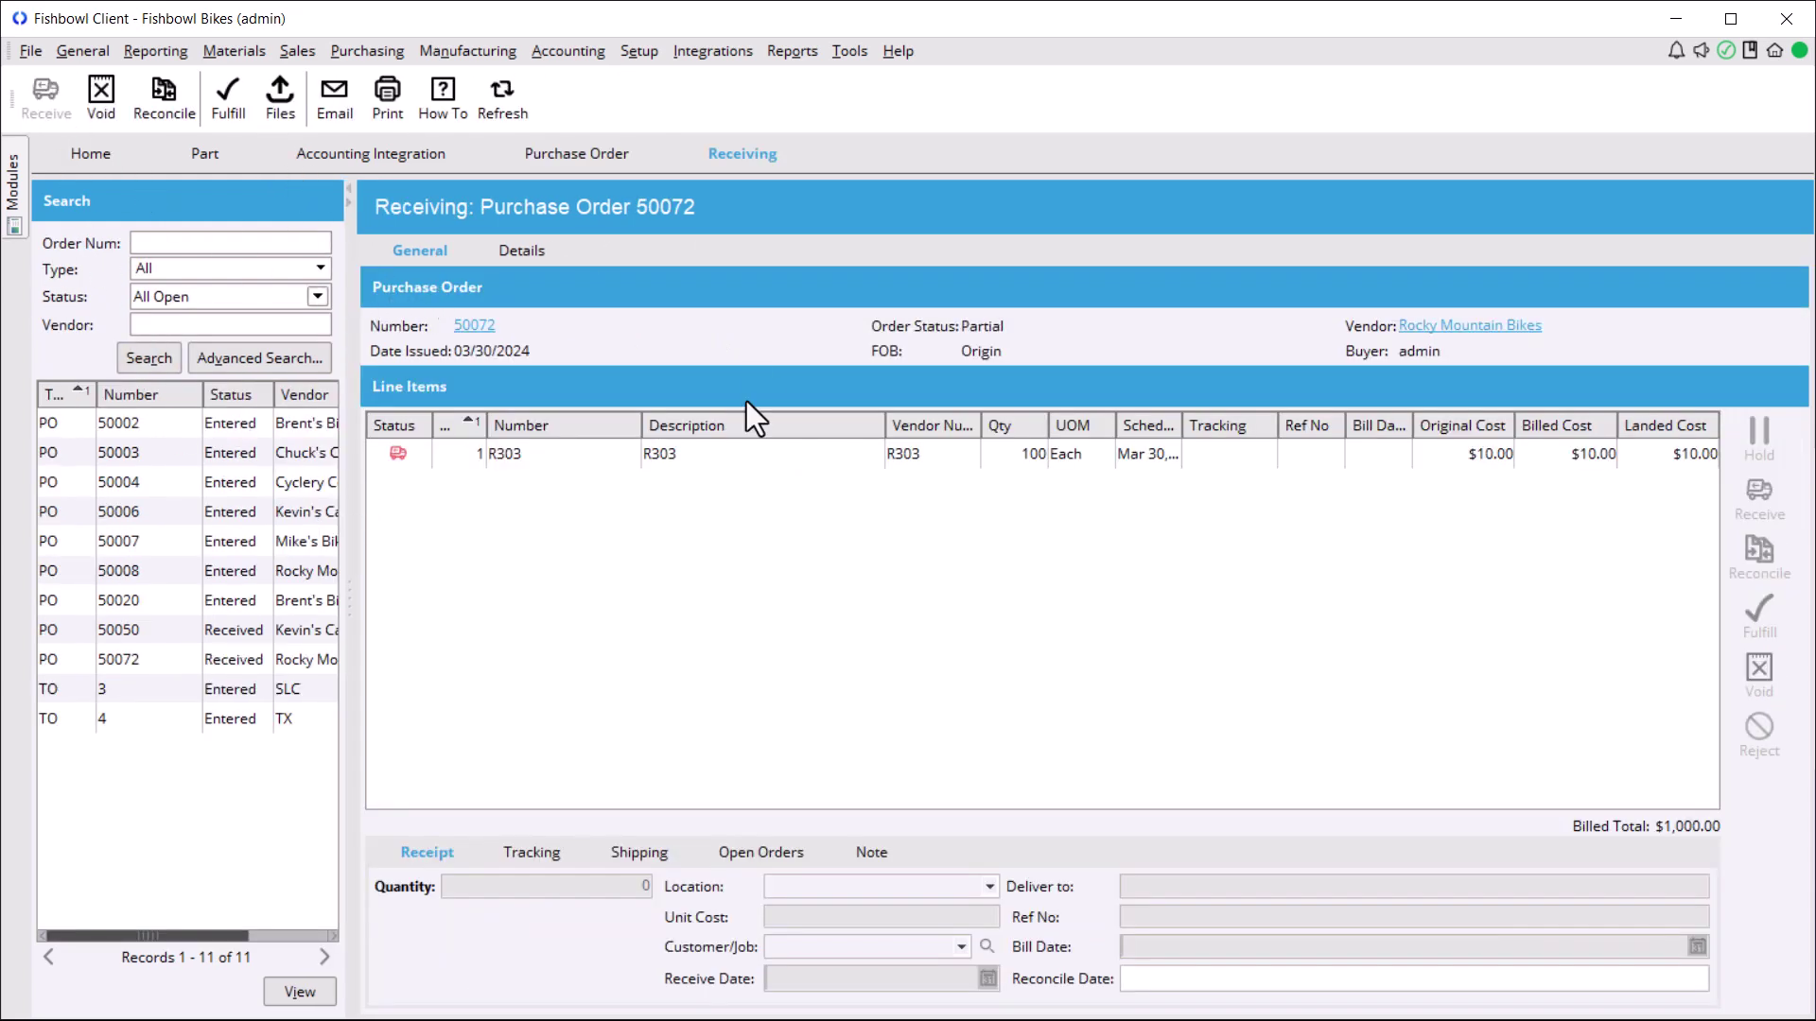
Reconcile the received order with reference number 6001 and bill date 03/30/2024, without adding any extra items.
{"action": "left_click", "coordinate": [162, 106]}
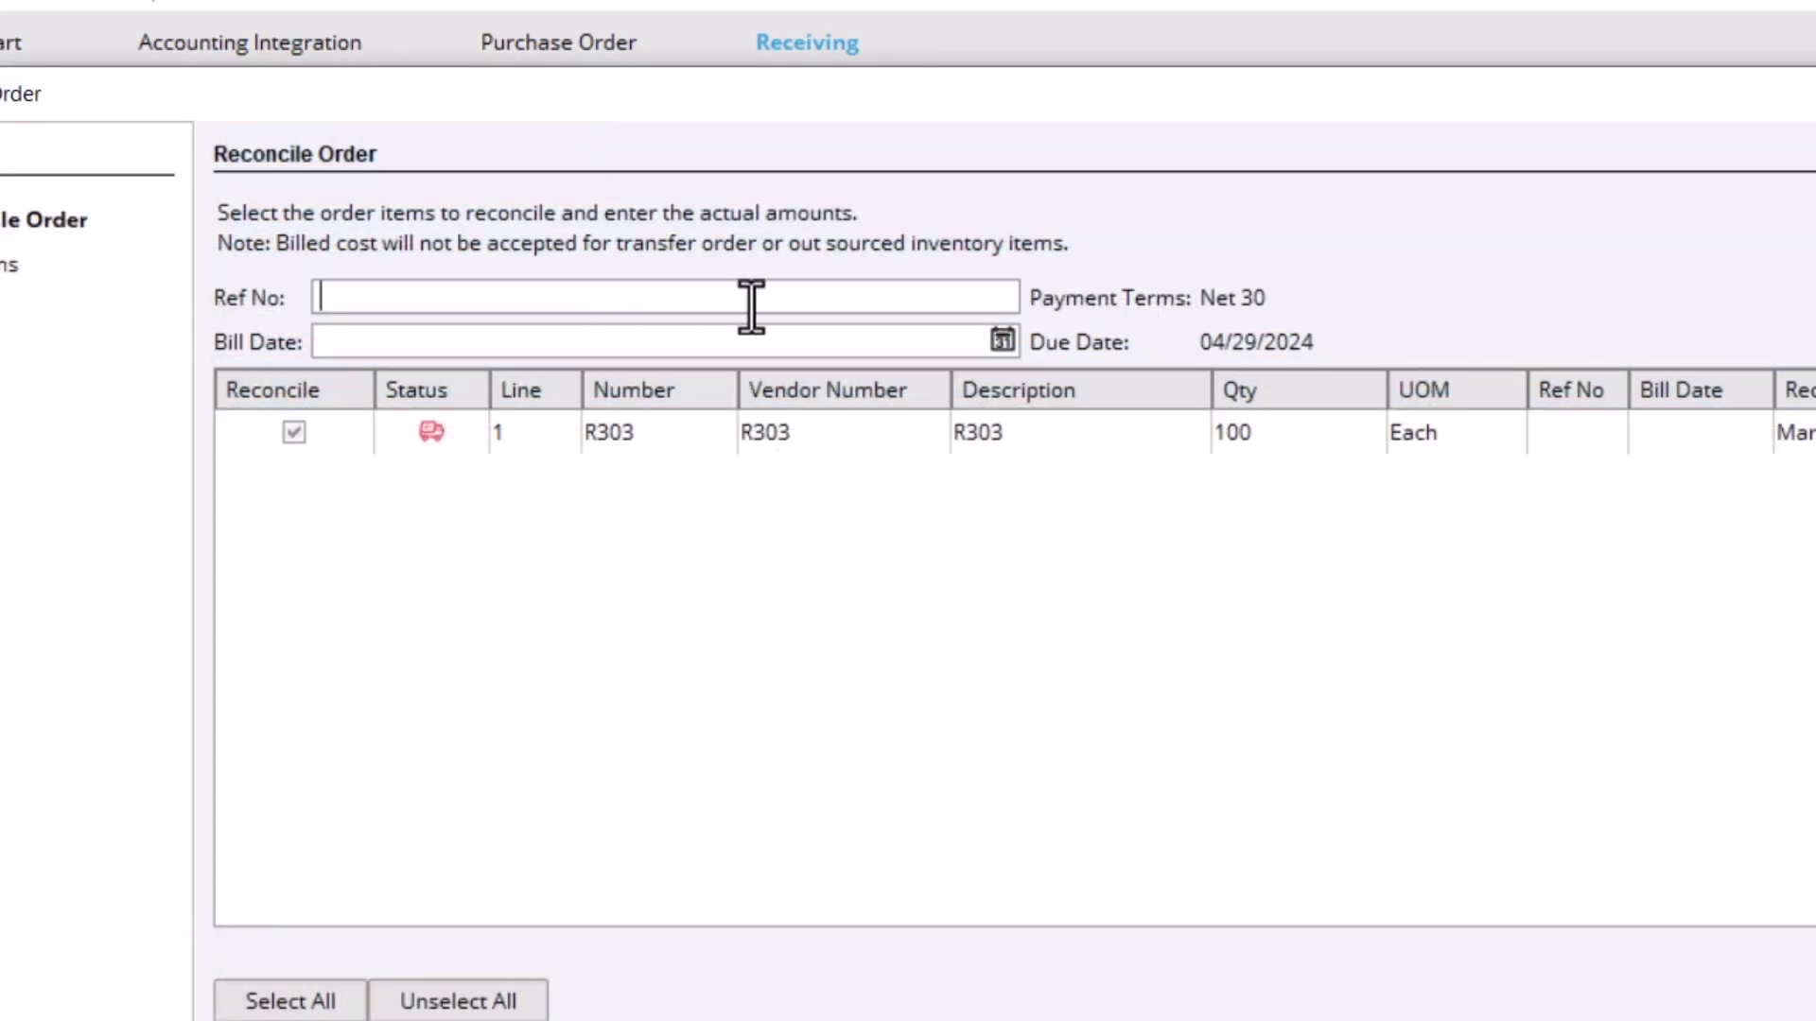
{"action": "type", "text": "6001"}
{"action": "left_click", "coordinate": [1003, 340]}
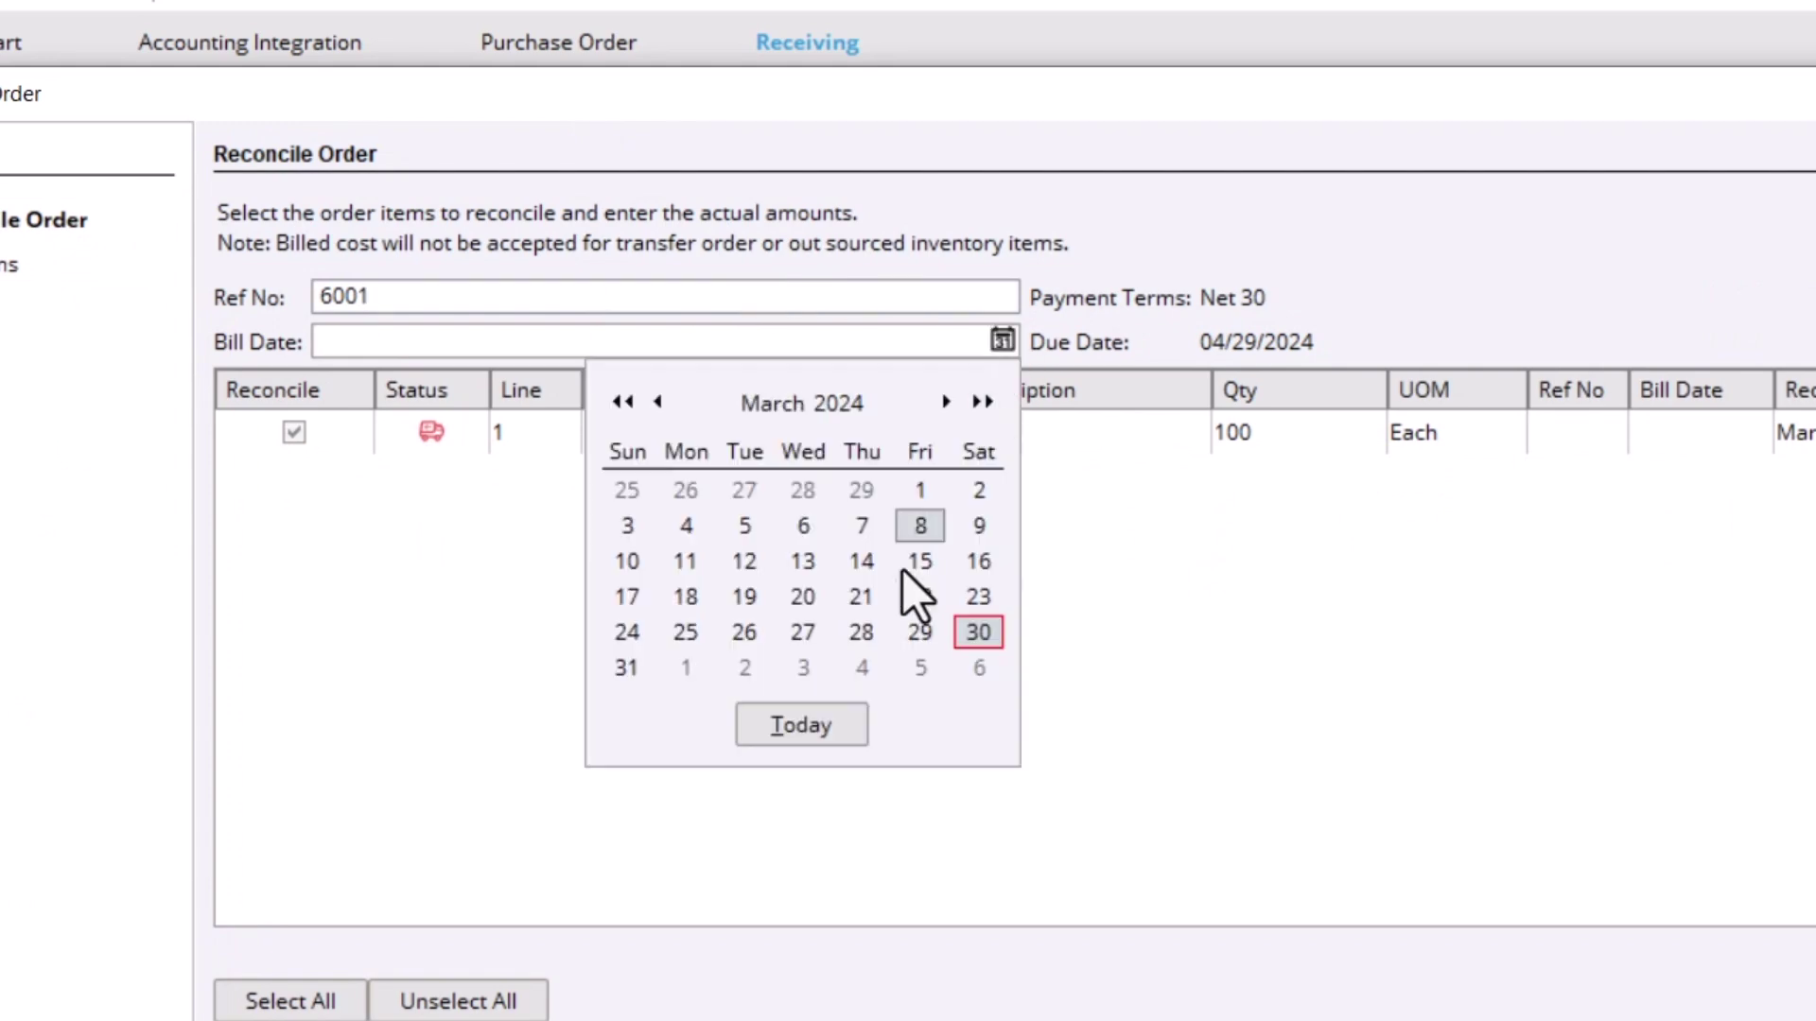
{"action": "left_click", "coordinate": [826, 729]}
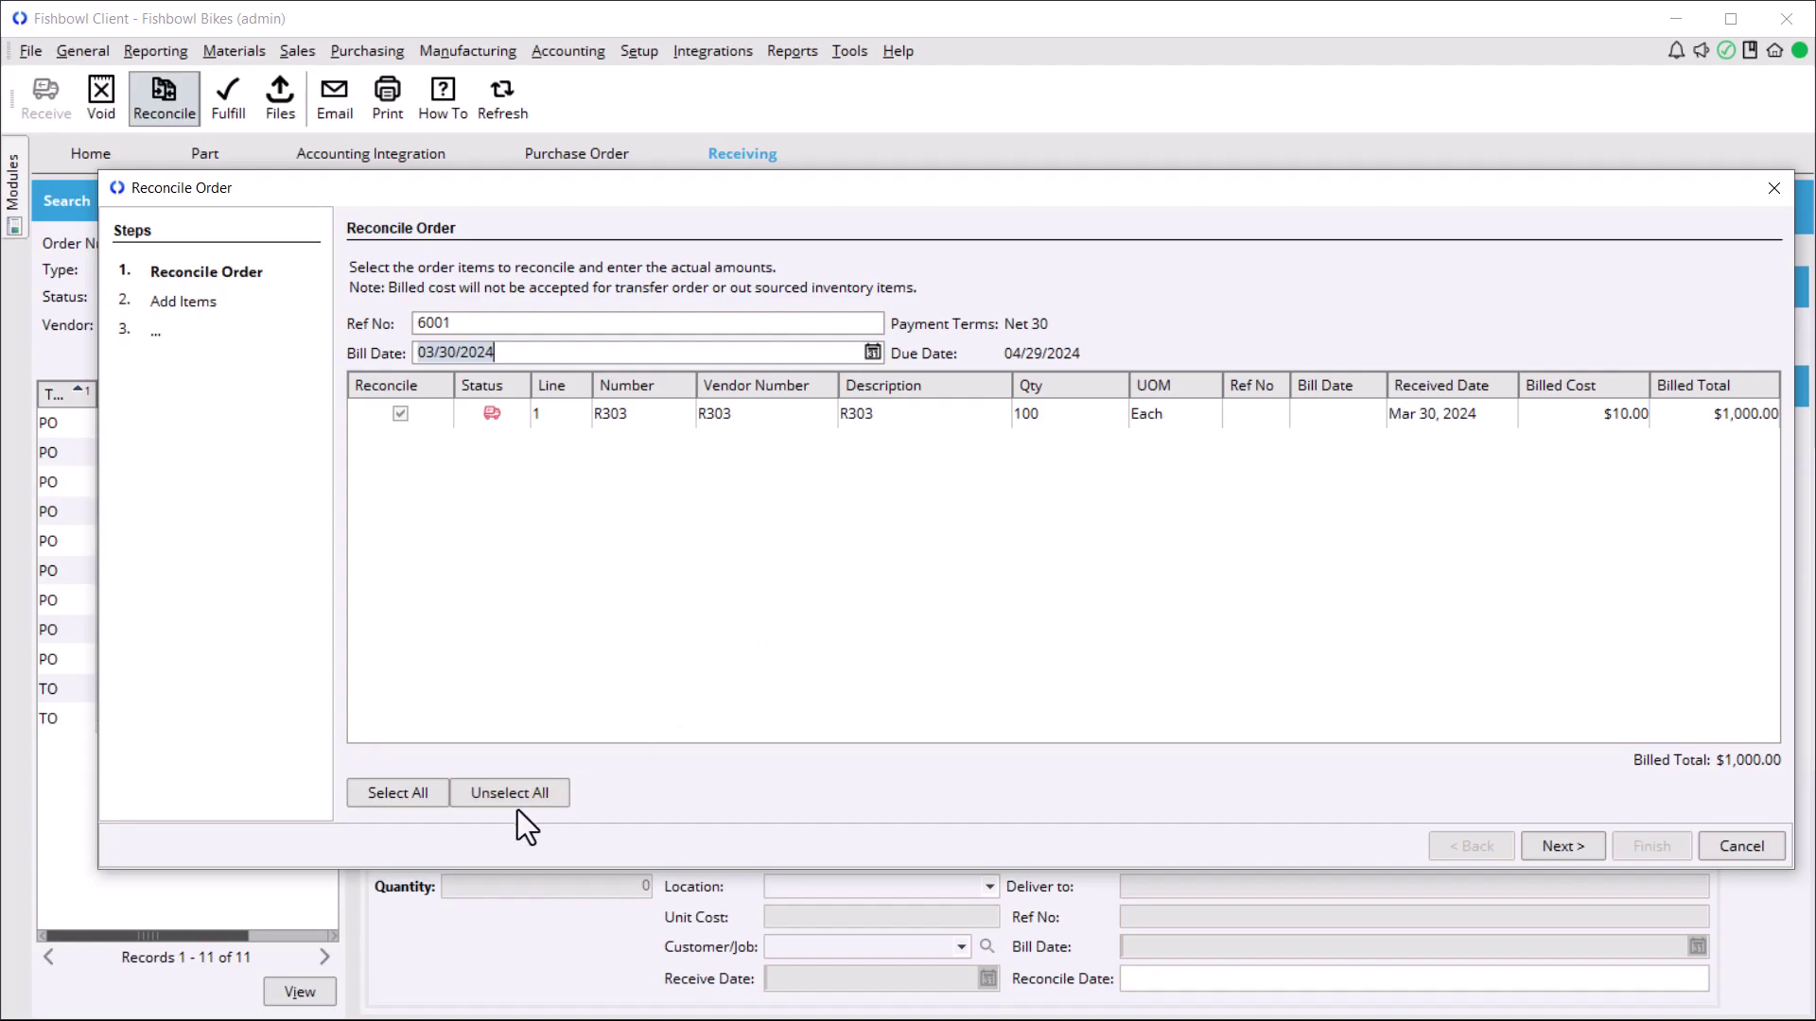
{"action": "left_click", "coordinate": [1543, 842]}
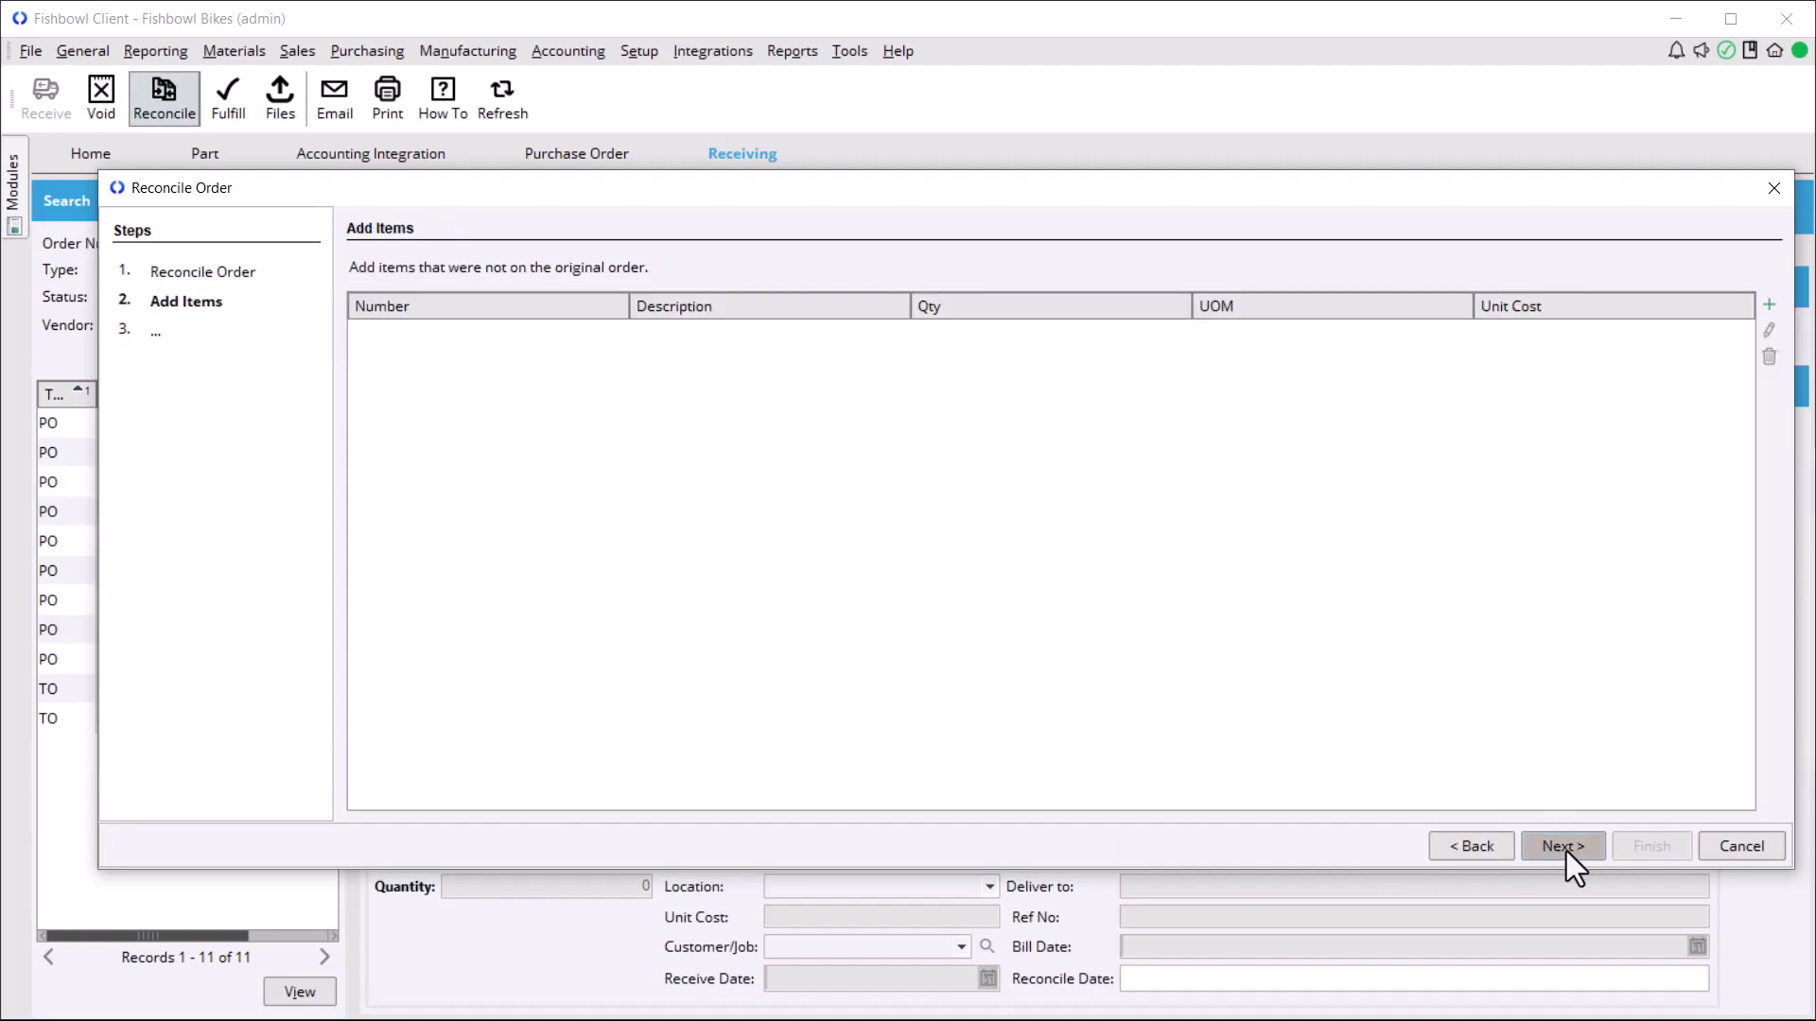
{"action": "left_click", "coordinate": [1566, 852]}
{"action": "left_click", "coordinate": [1639, 852]}
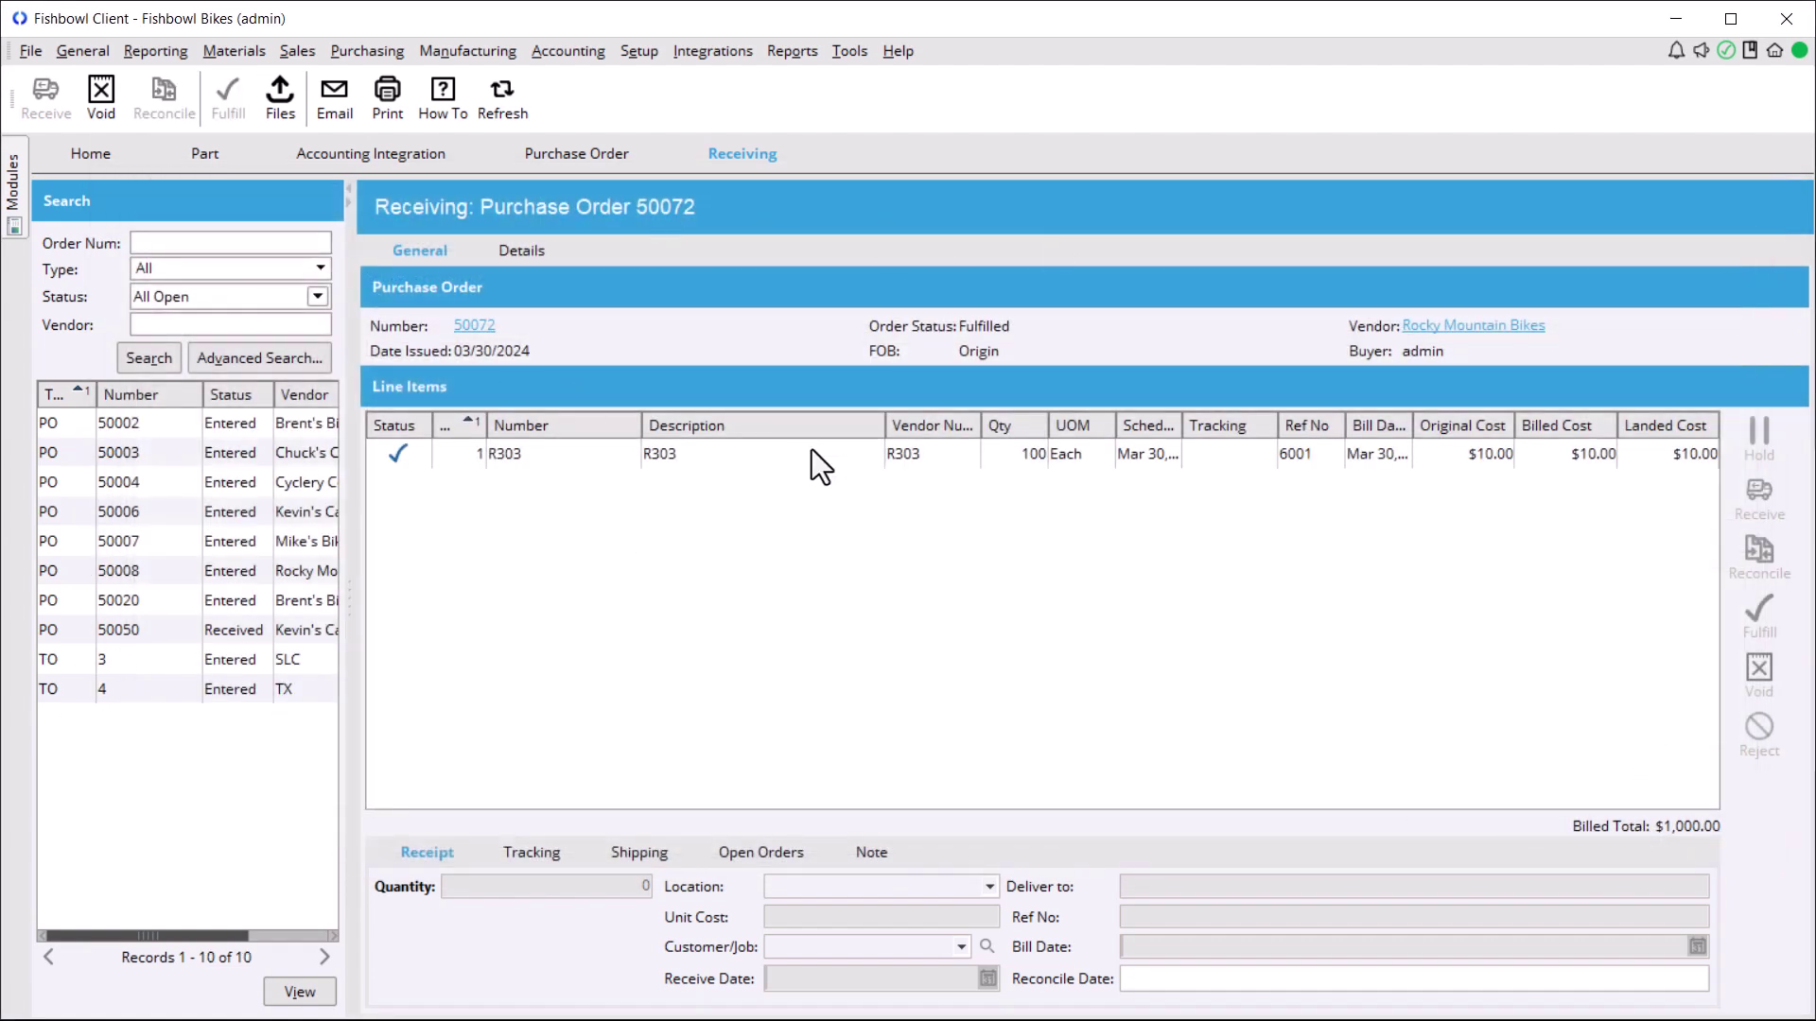
Run a Standard Export from Accounting Integration, enlarge the export summary to review all its rows, and close it.
{"action": "left_click", "coordinate": [407, 154]}
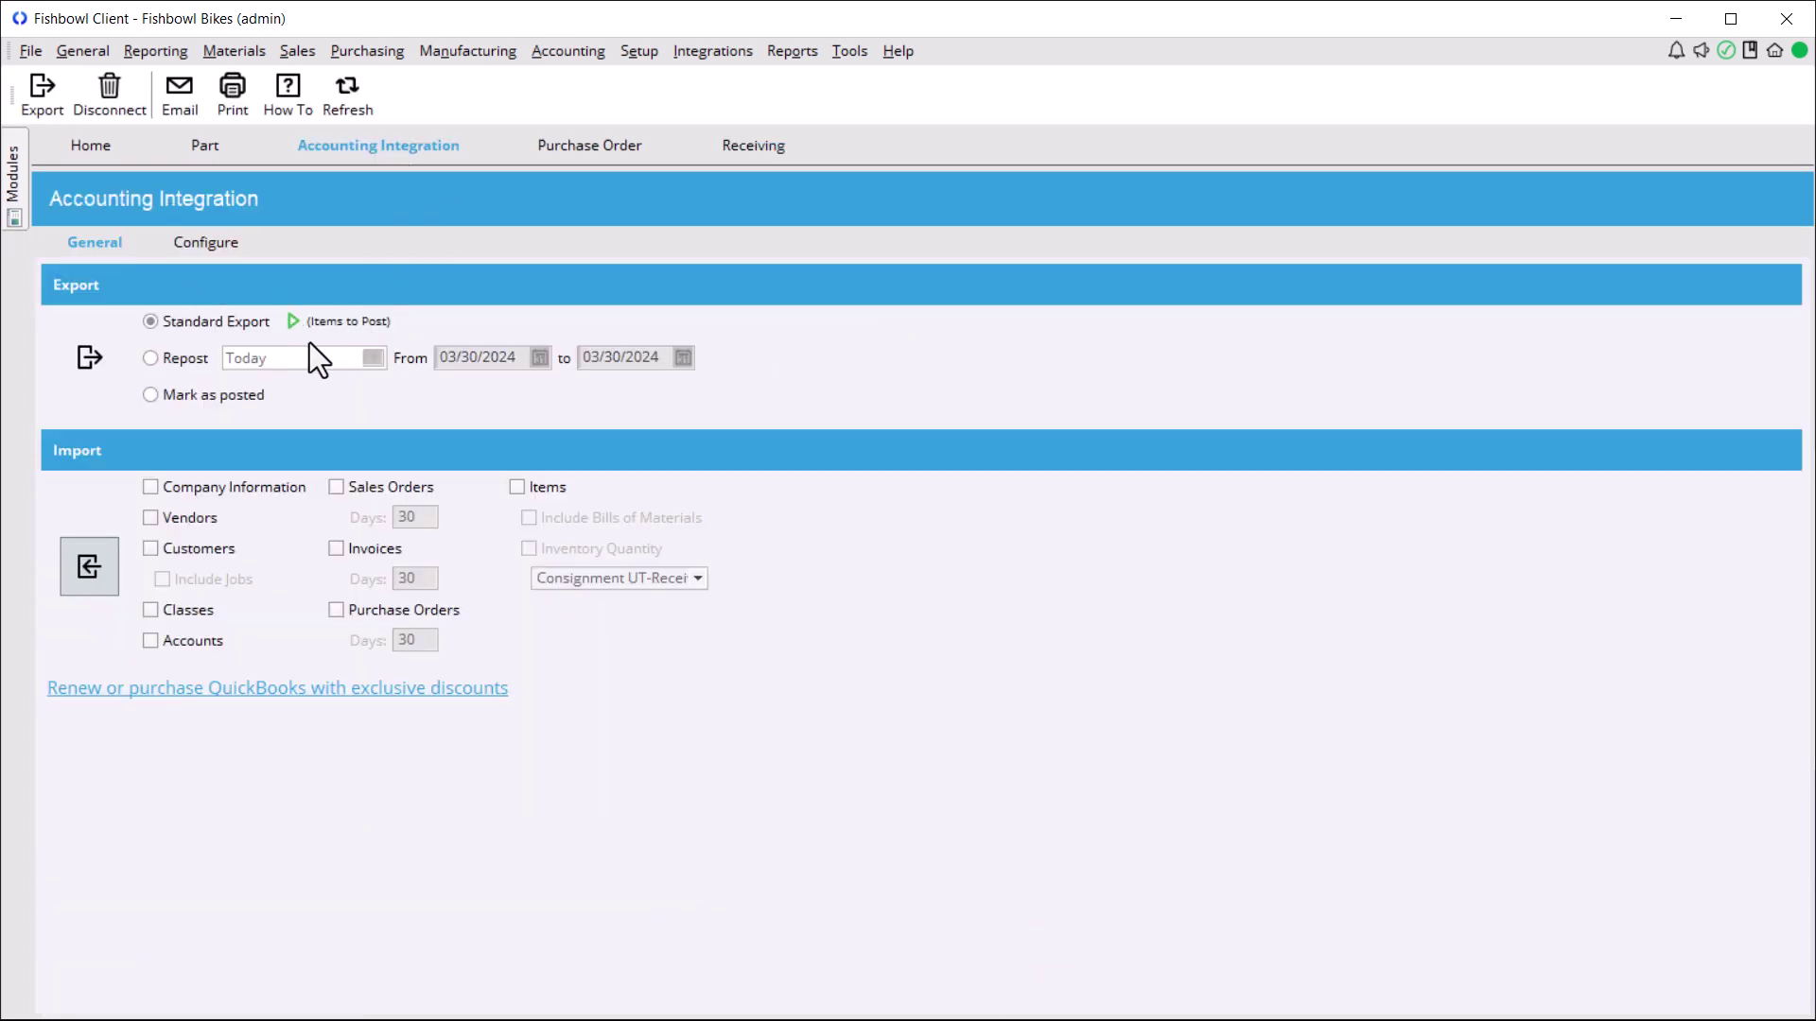
{"action": "left_click", "coordinate": [89, 368]}
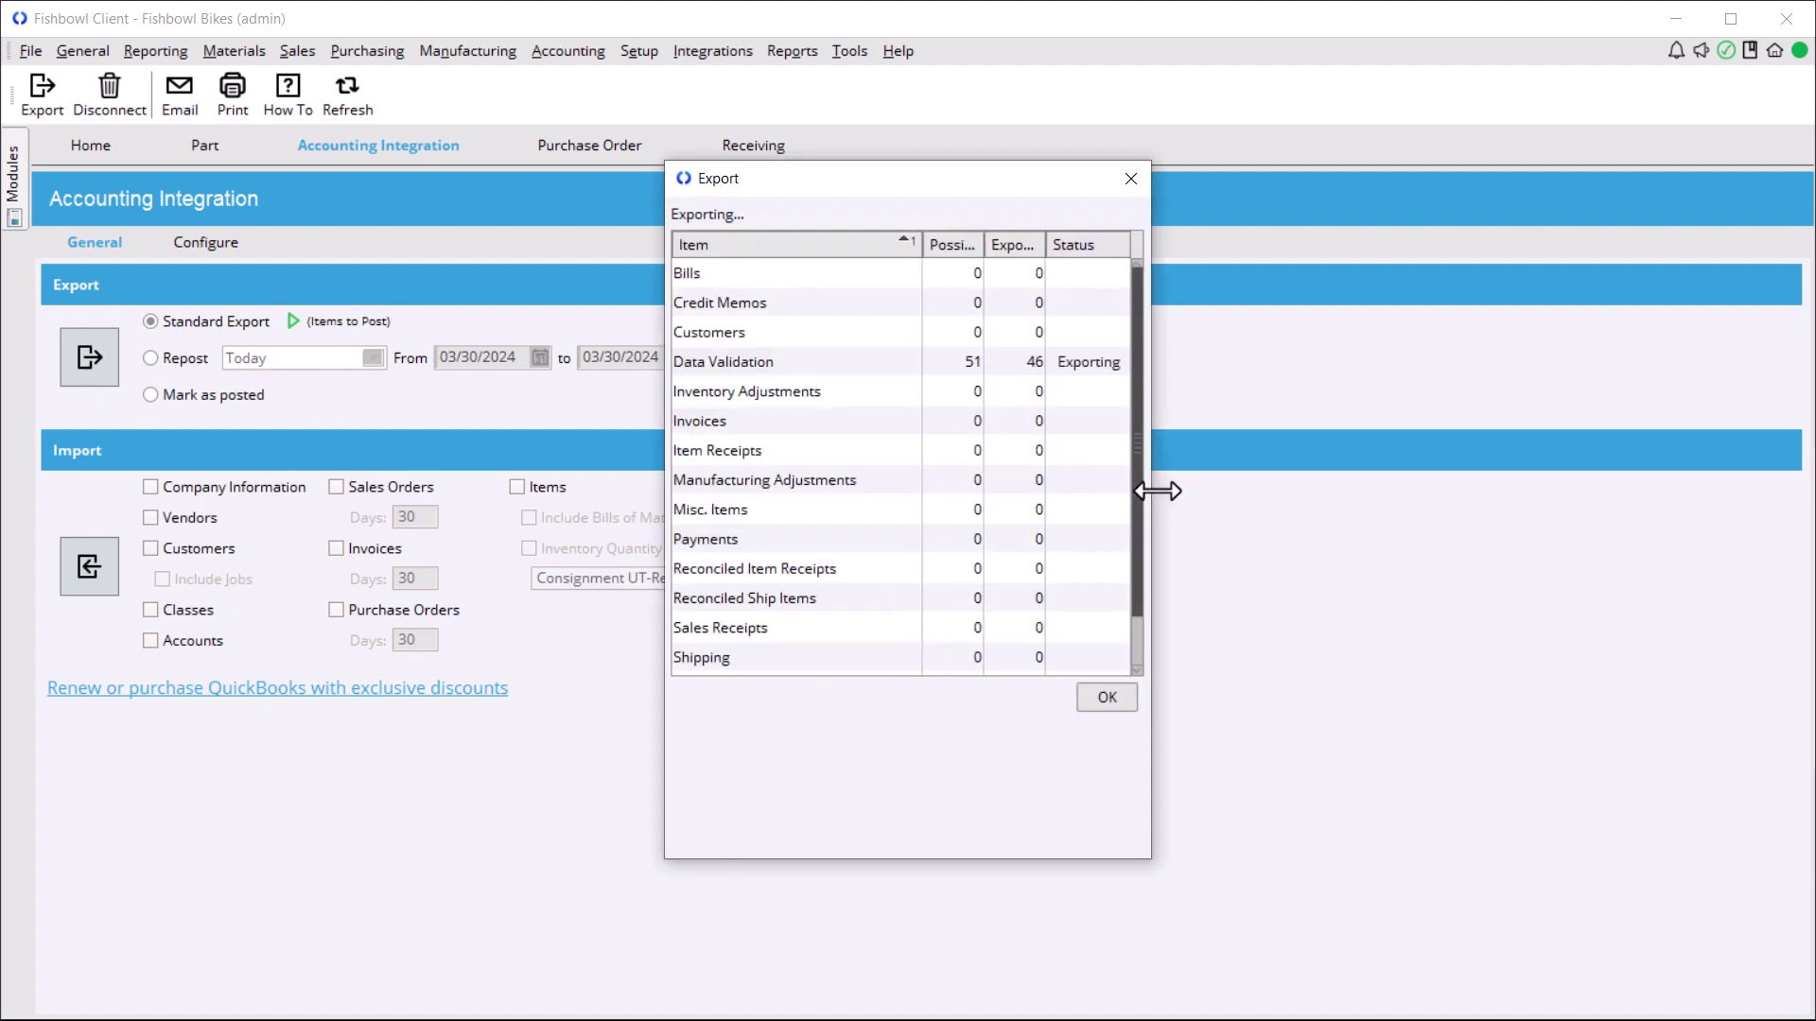
{"action": "left_click_drag", "start_coordinate": [1153, 486], "coordinate": [1229, 486]}
{"action": "left_click_drag", "start_coordinate": [1009, 858], "coordinate": [1029, 950]}
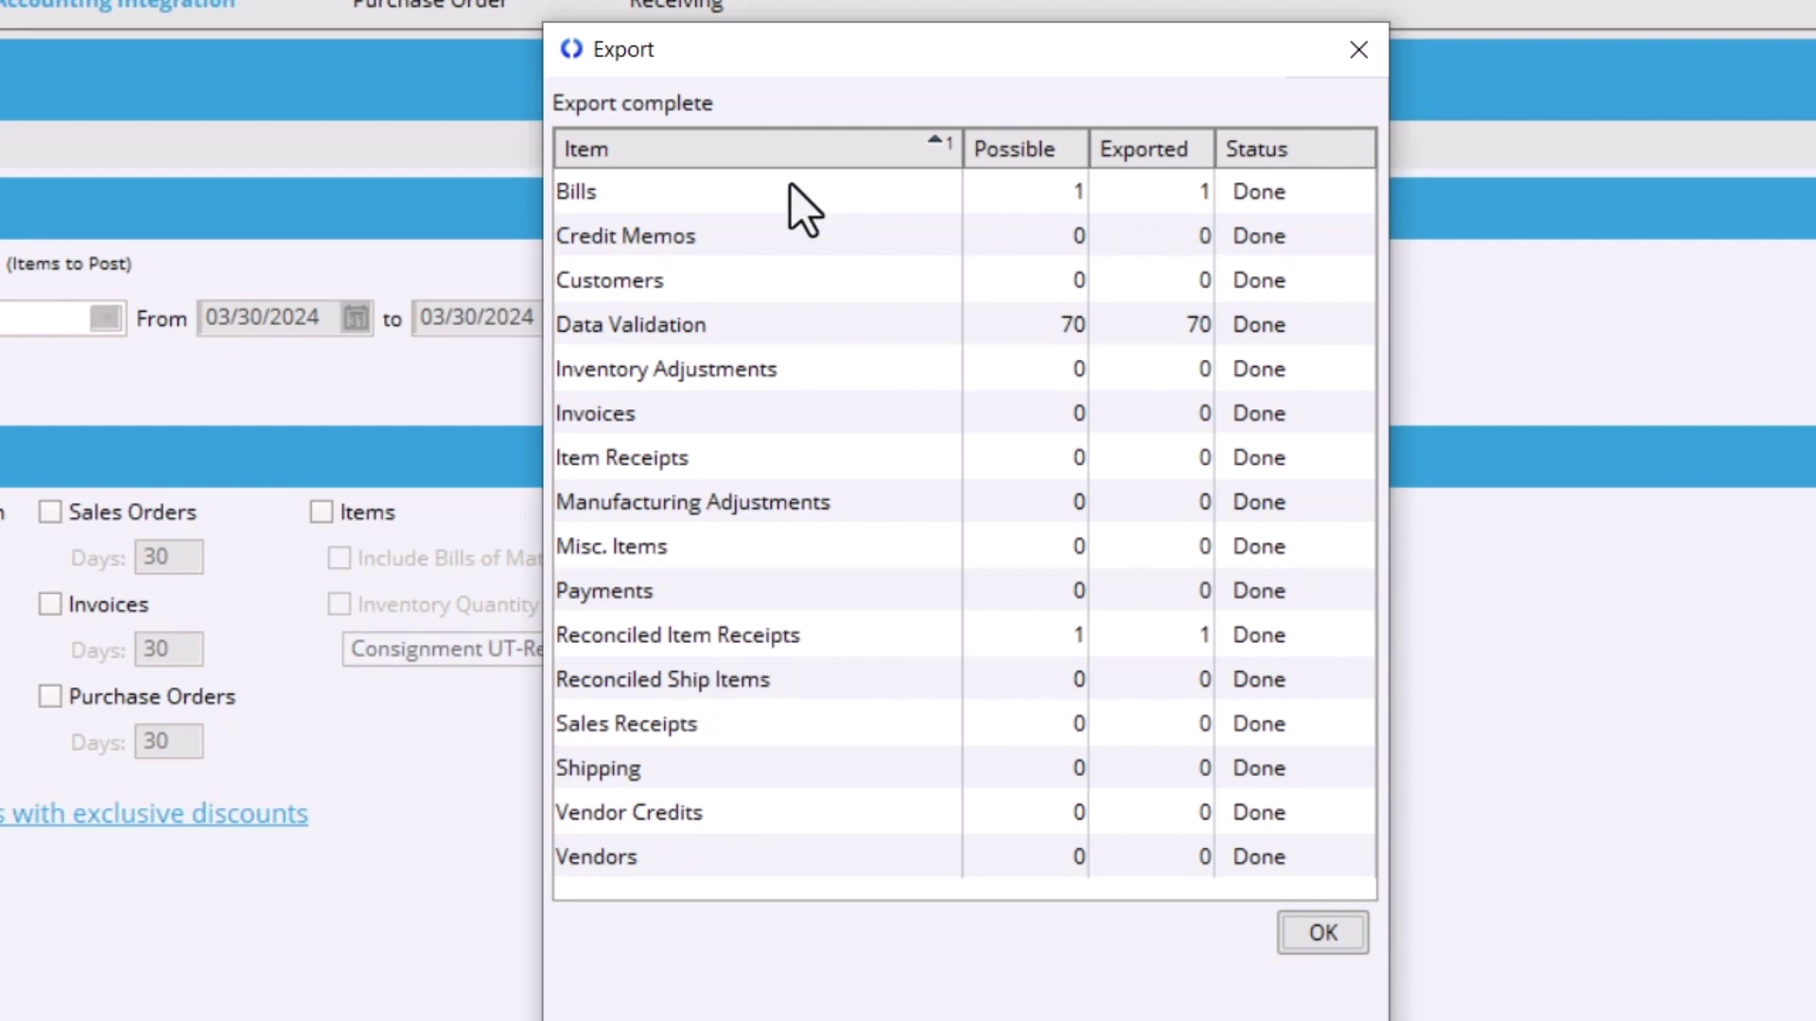
{"action": "left_click", "coordinate": [1294, 934]}
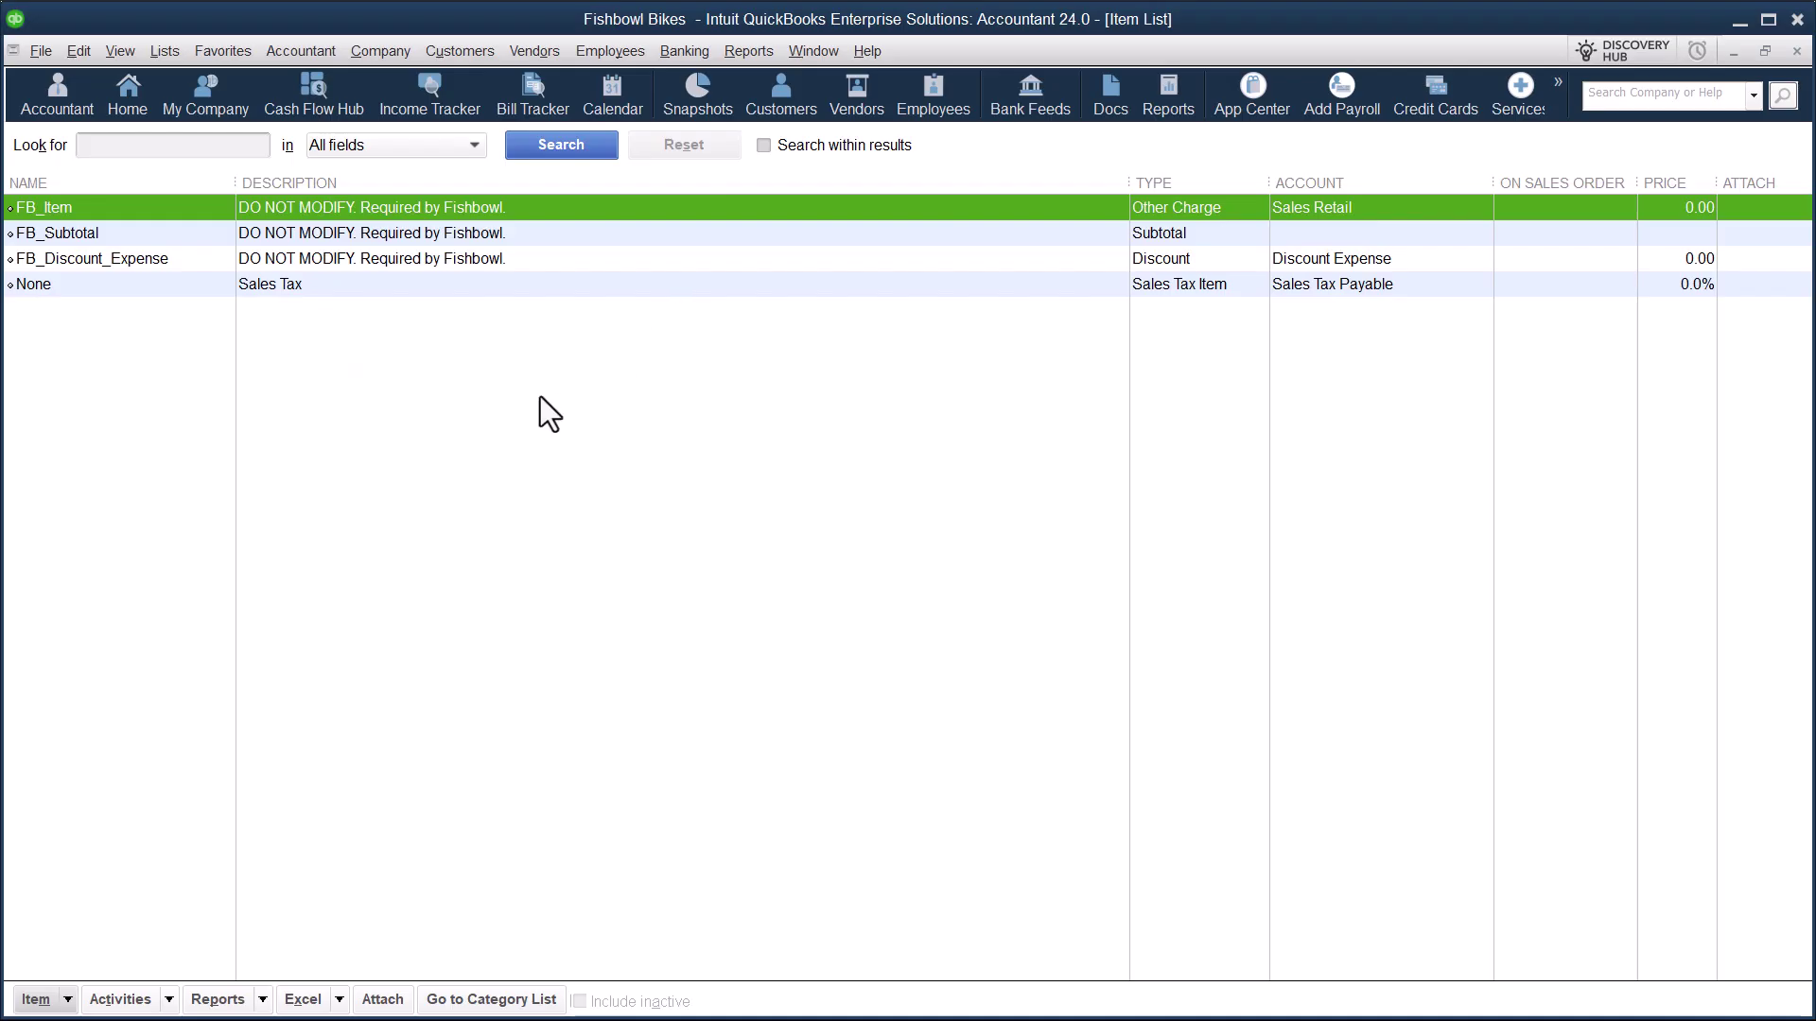
Examine the items required by Fishbowl in the QuickBooks Item List.
{"action": "left_click", "coordinate": [529, 403]}
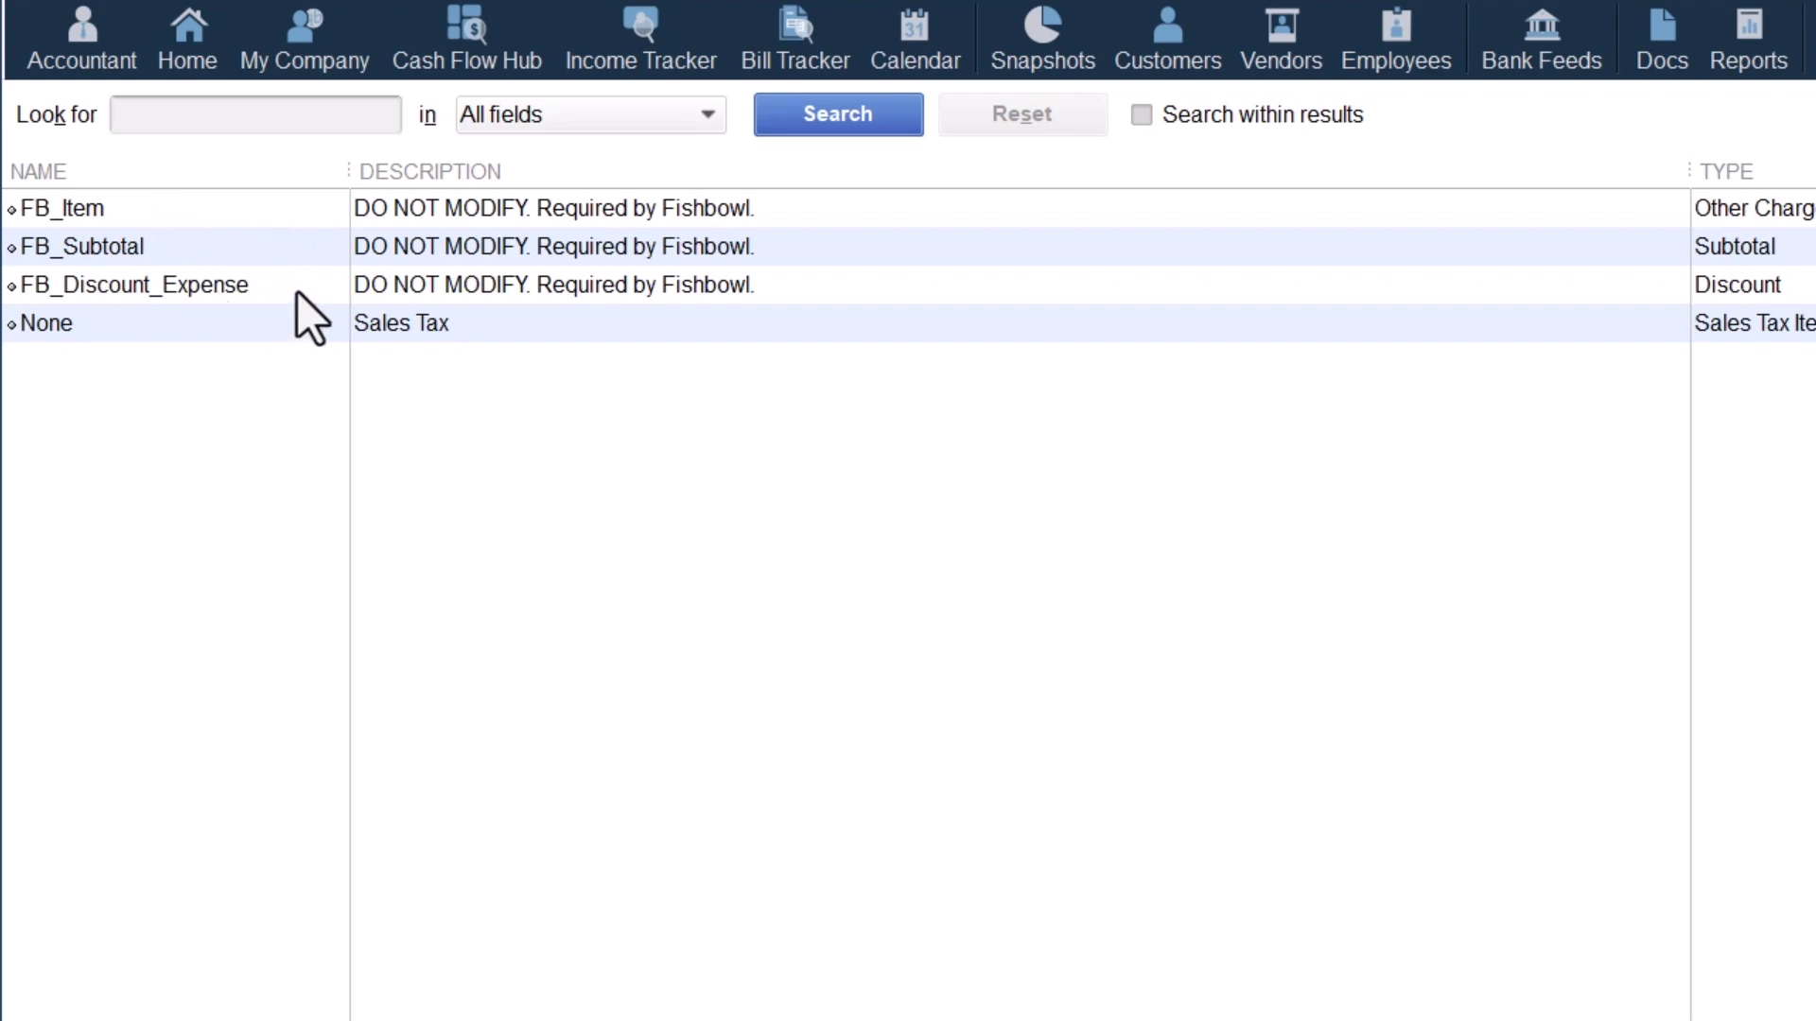
{"action": "left_click", "coordinate": [433, 320]}
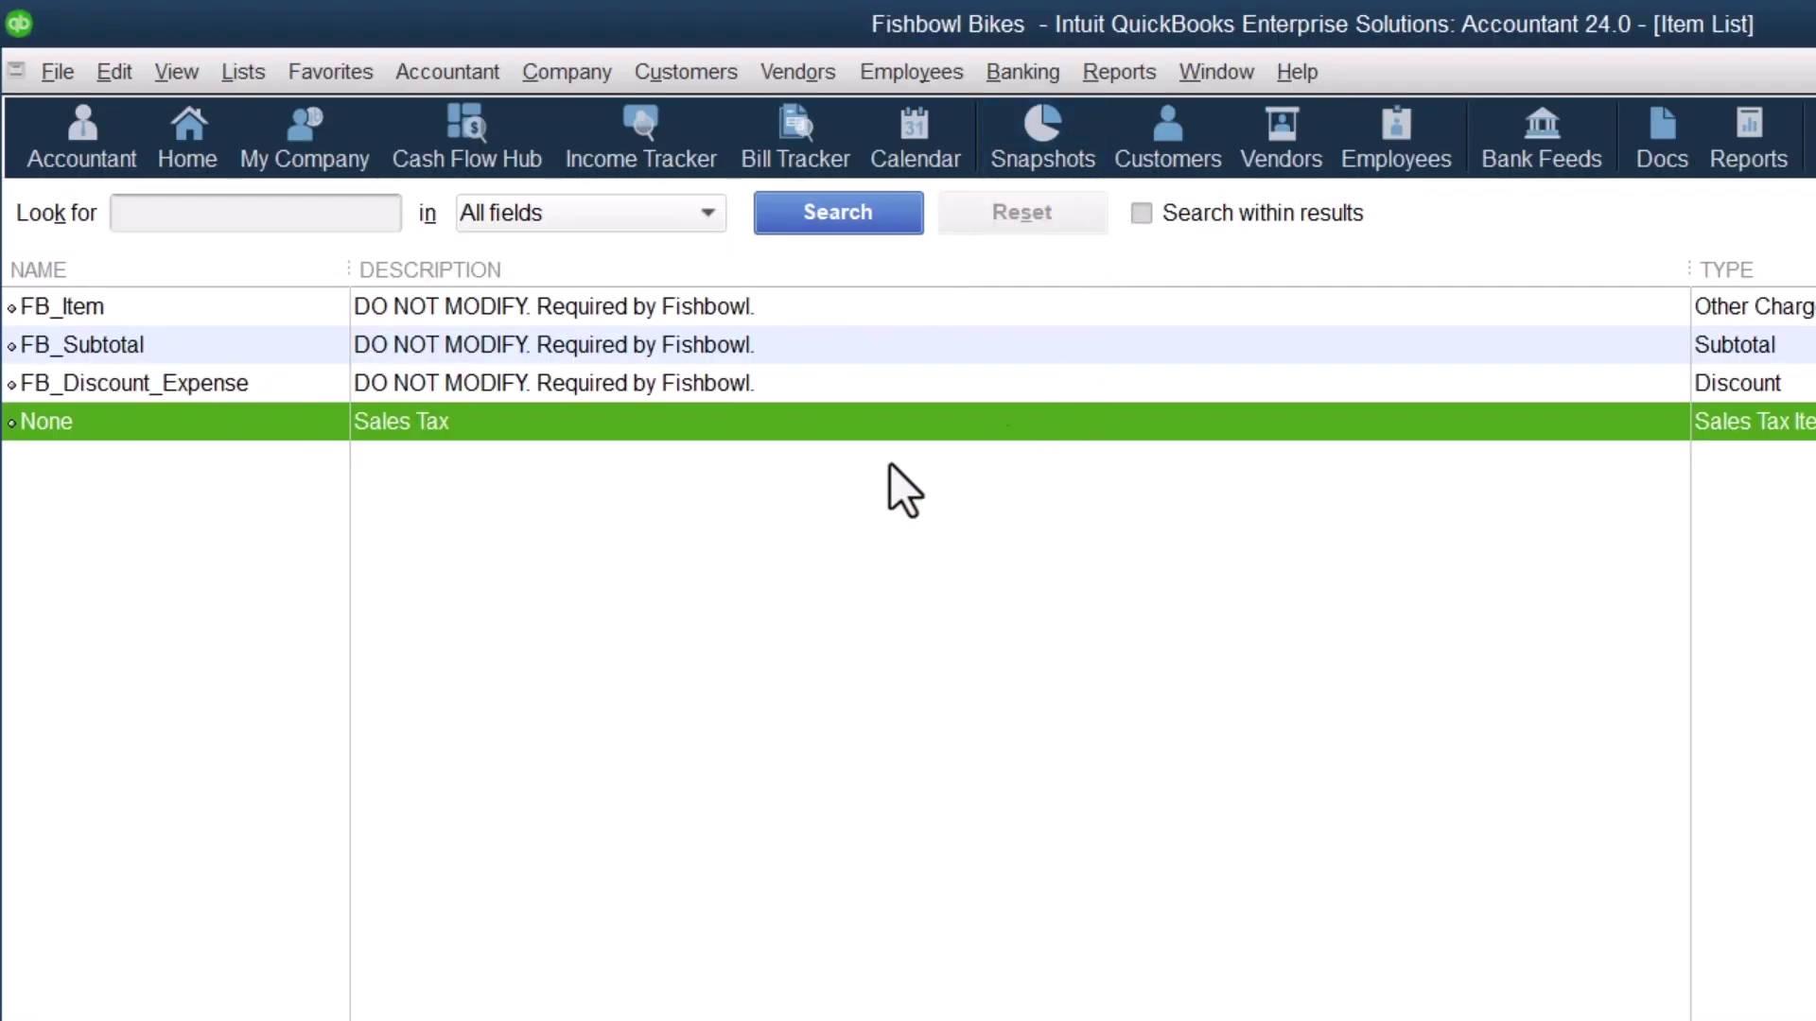
Run an advanced transaction search with the Summary only detail level and open the Rocky Mountain Bikes bill.
{"action": "left_click", "coordinate": [115, 72]}
{"action": "left_click", "coordinate": [201, 596]}
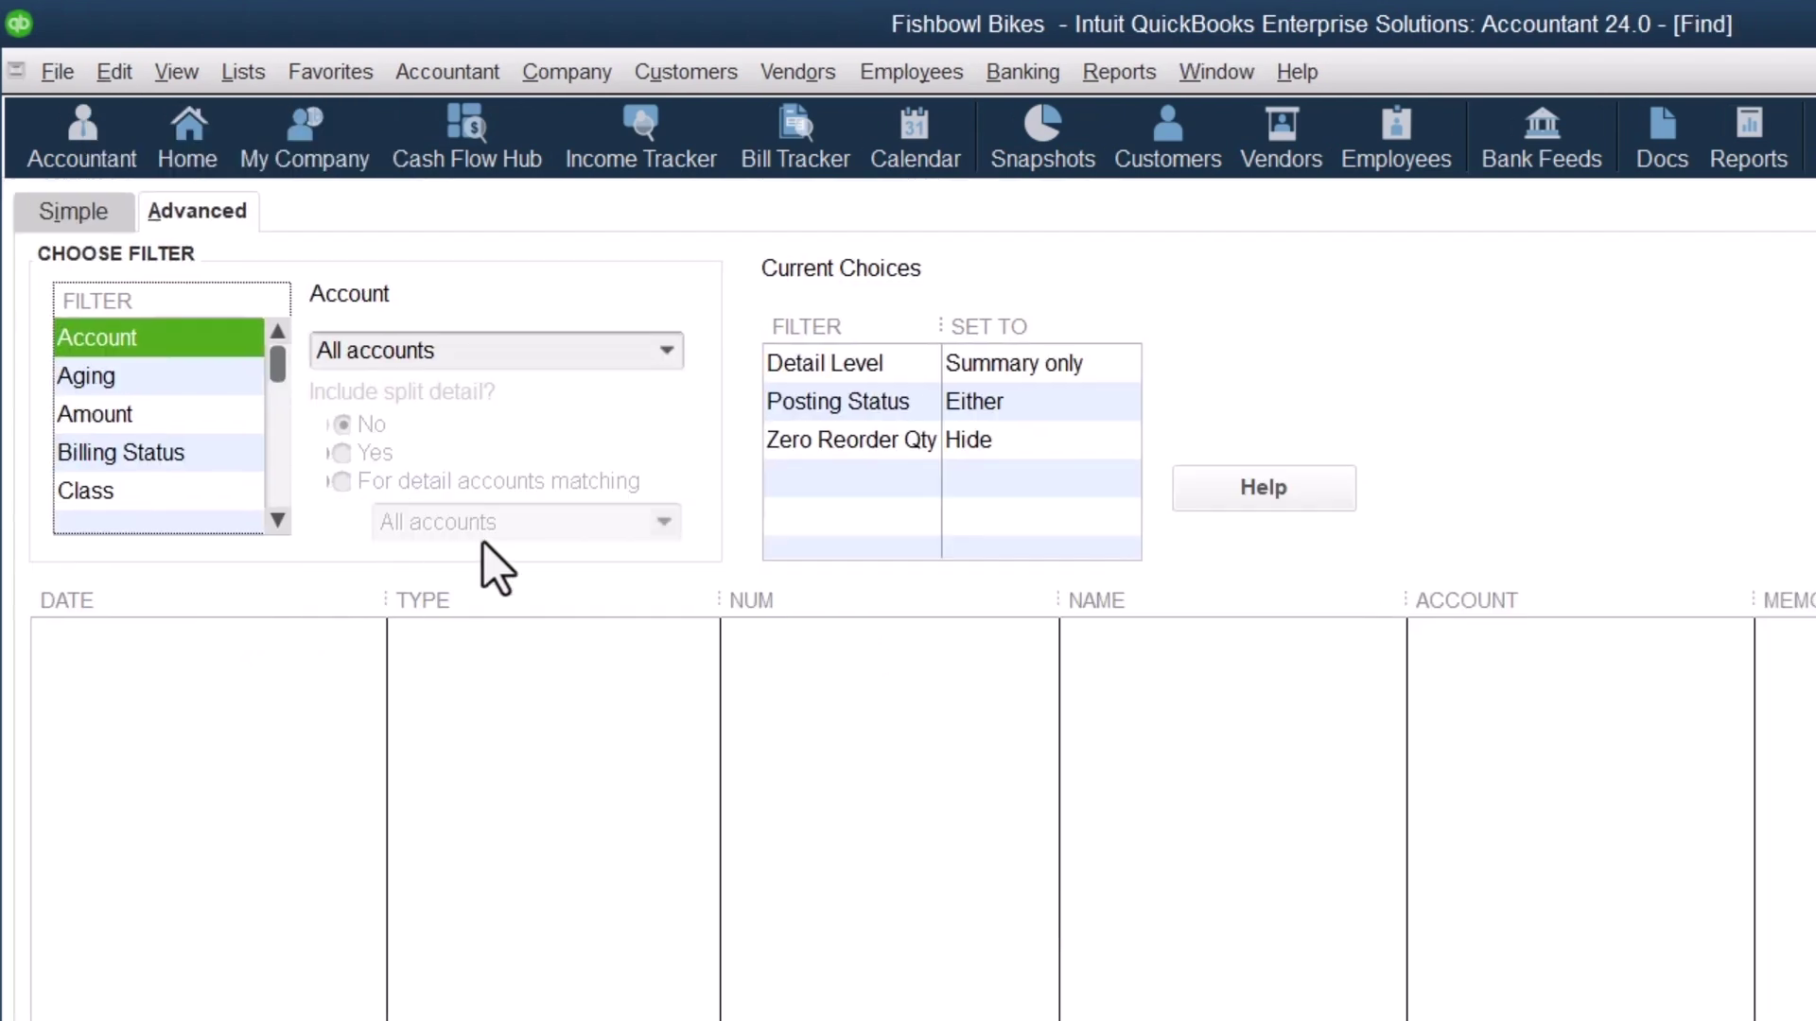
{"action": "left_click", "coordinate": [815, 363]}
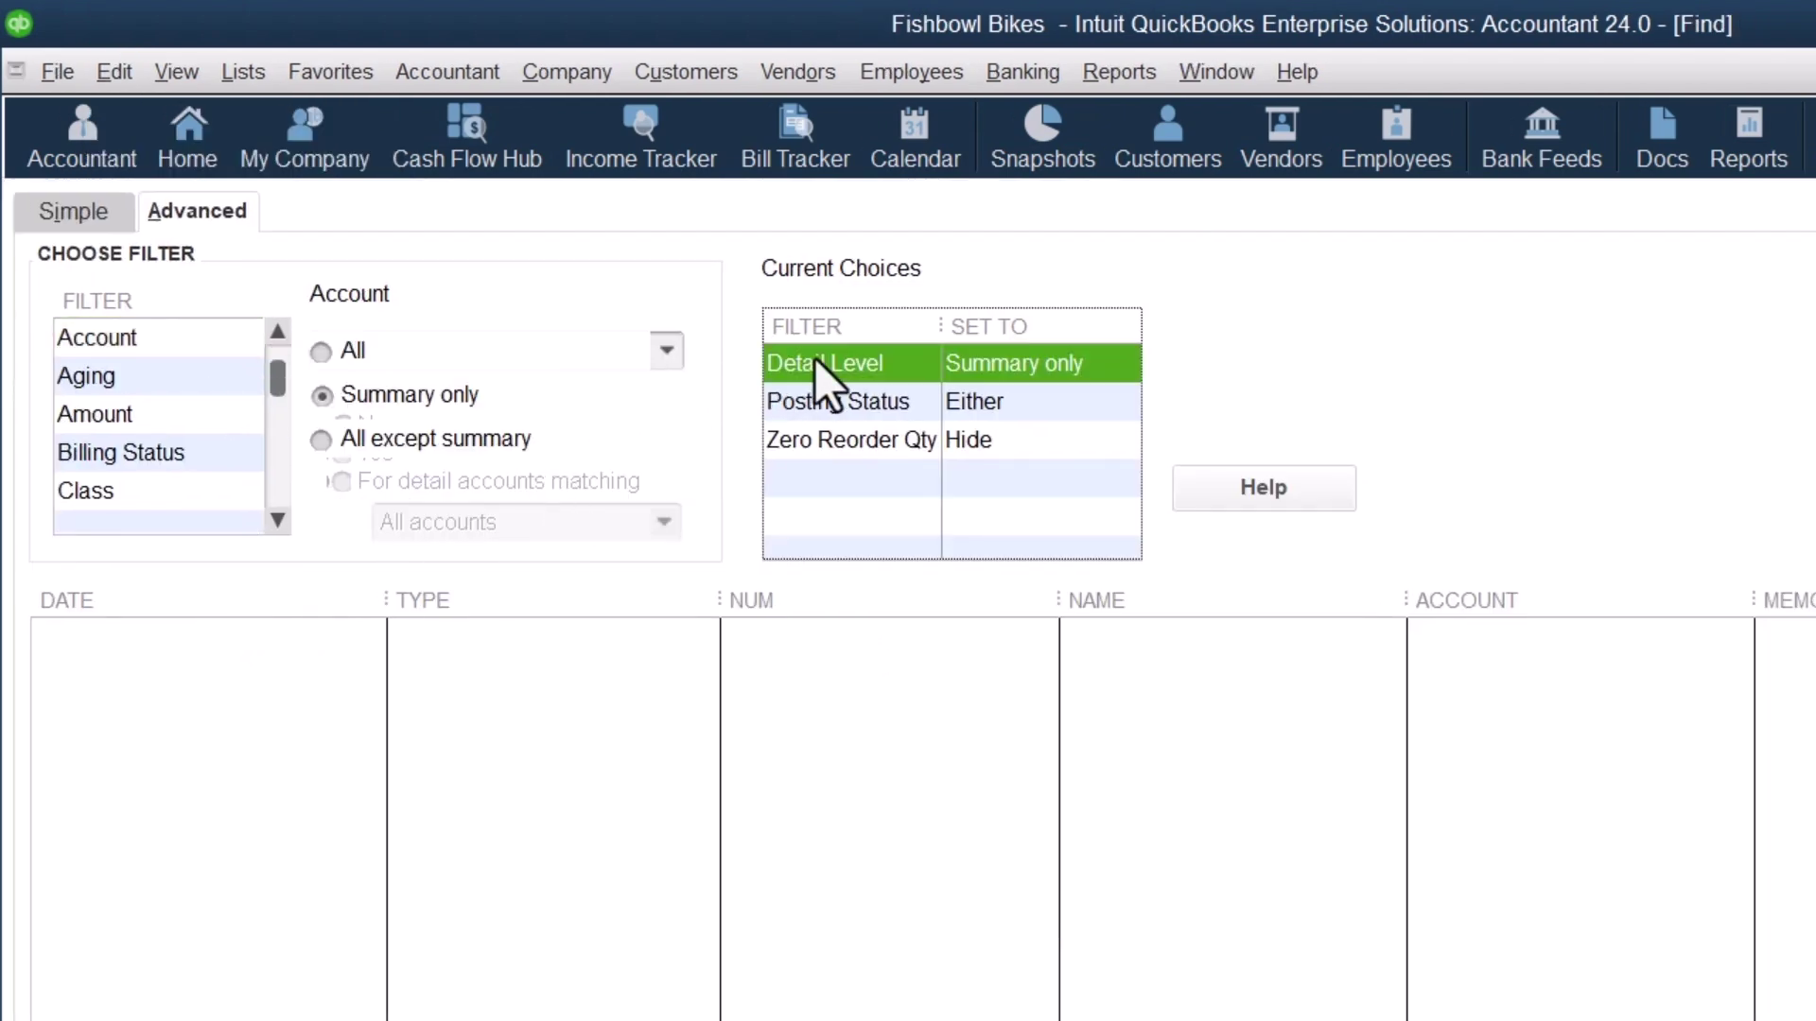
{"action": "left_click", "coordinate": [1811, 340]}
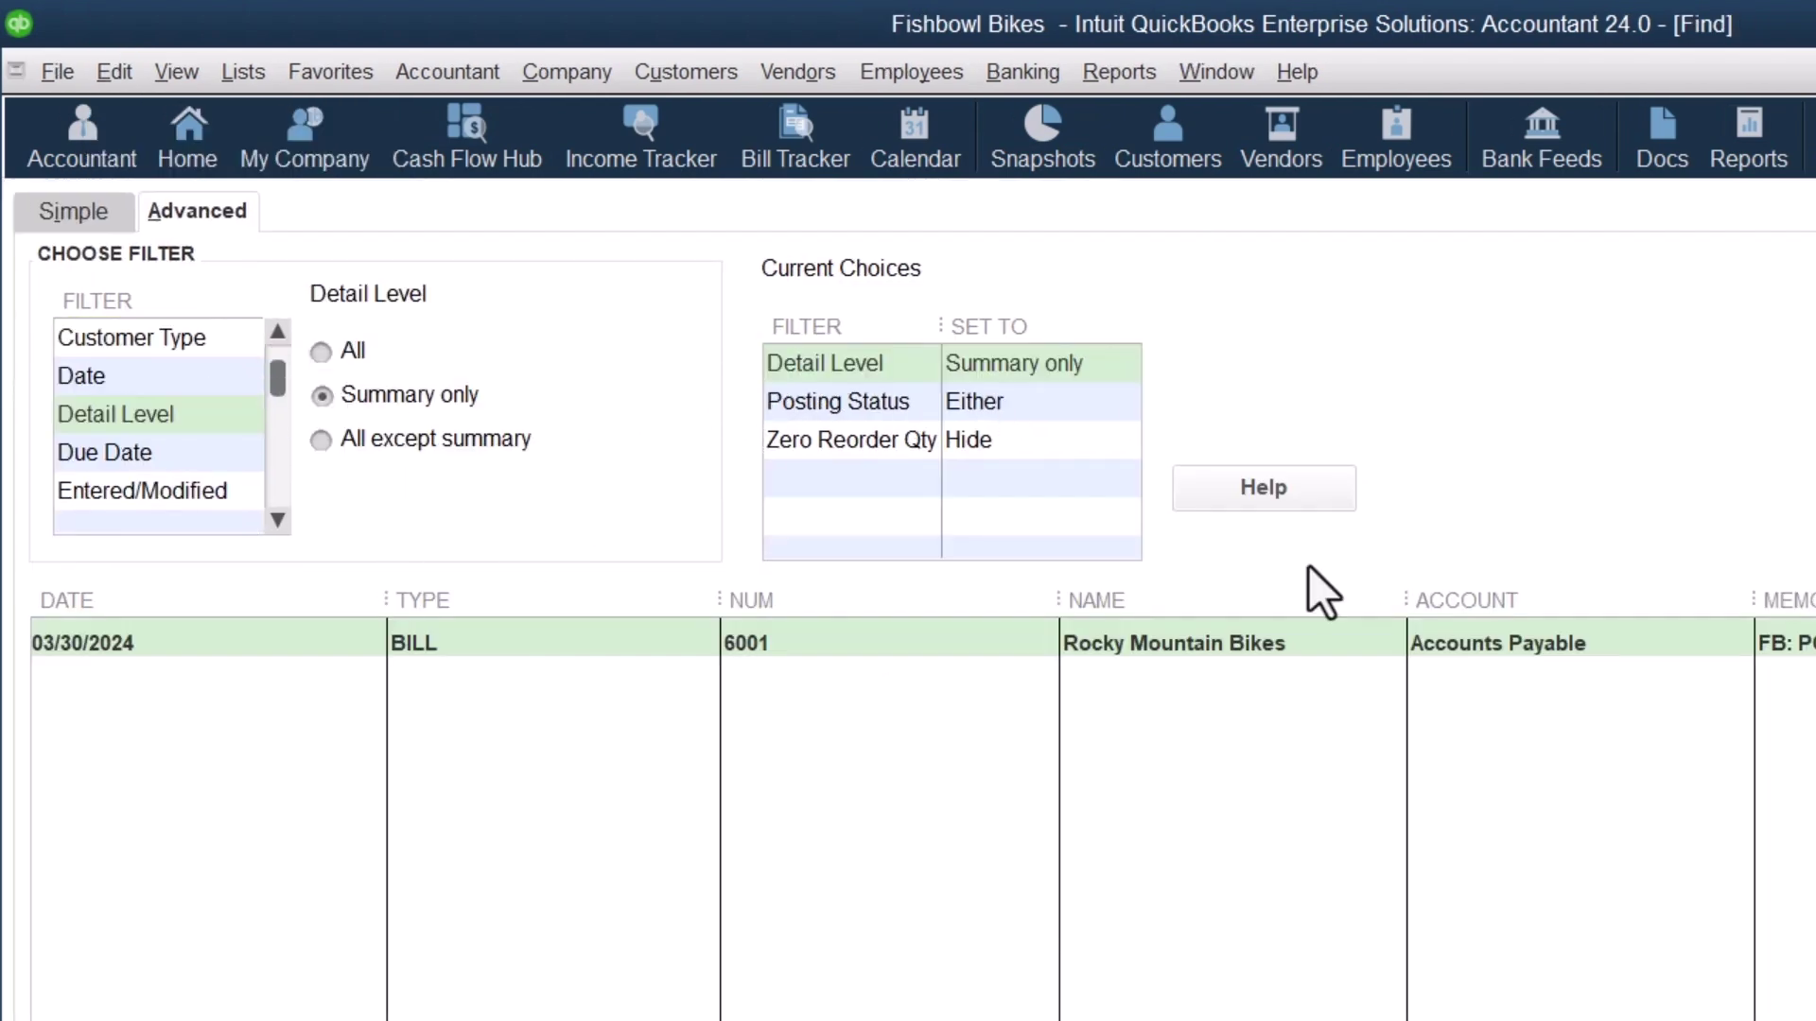
{"action": "left_click", "coordinate": [598, 651]}
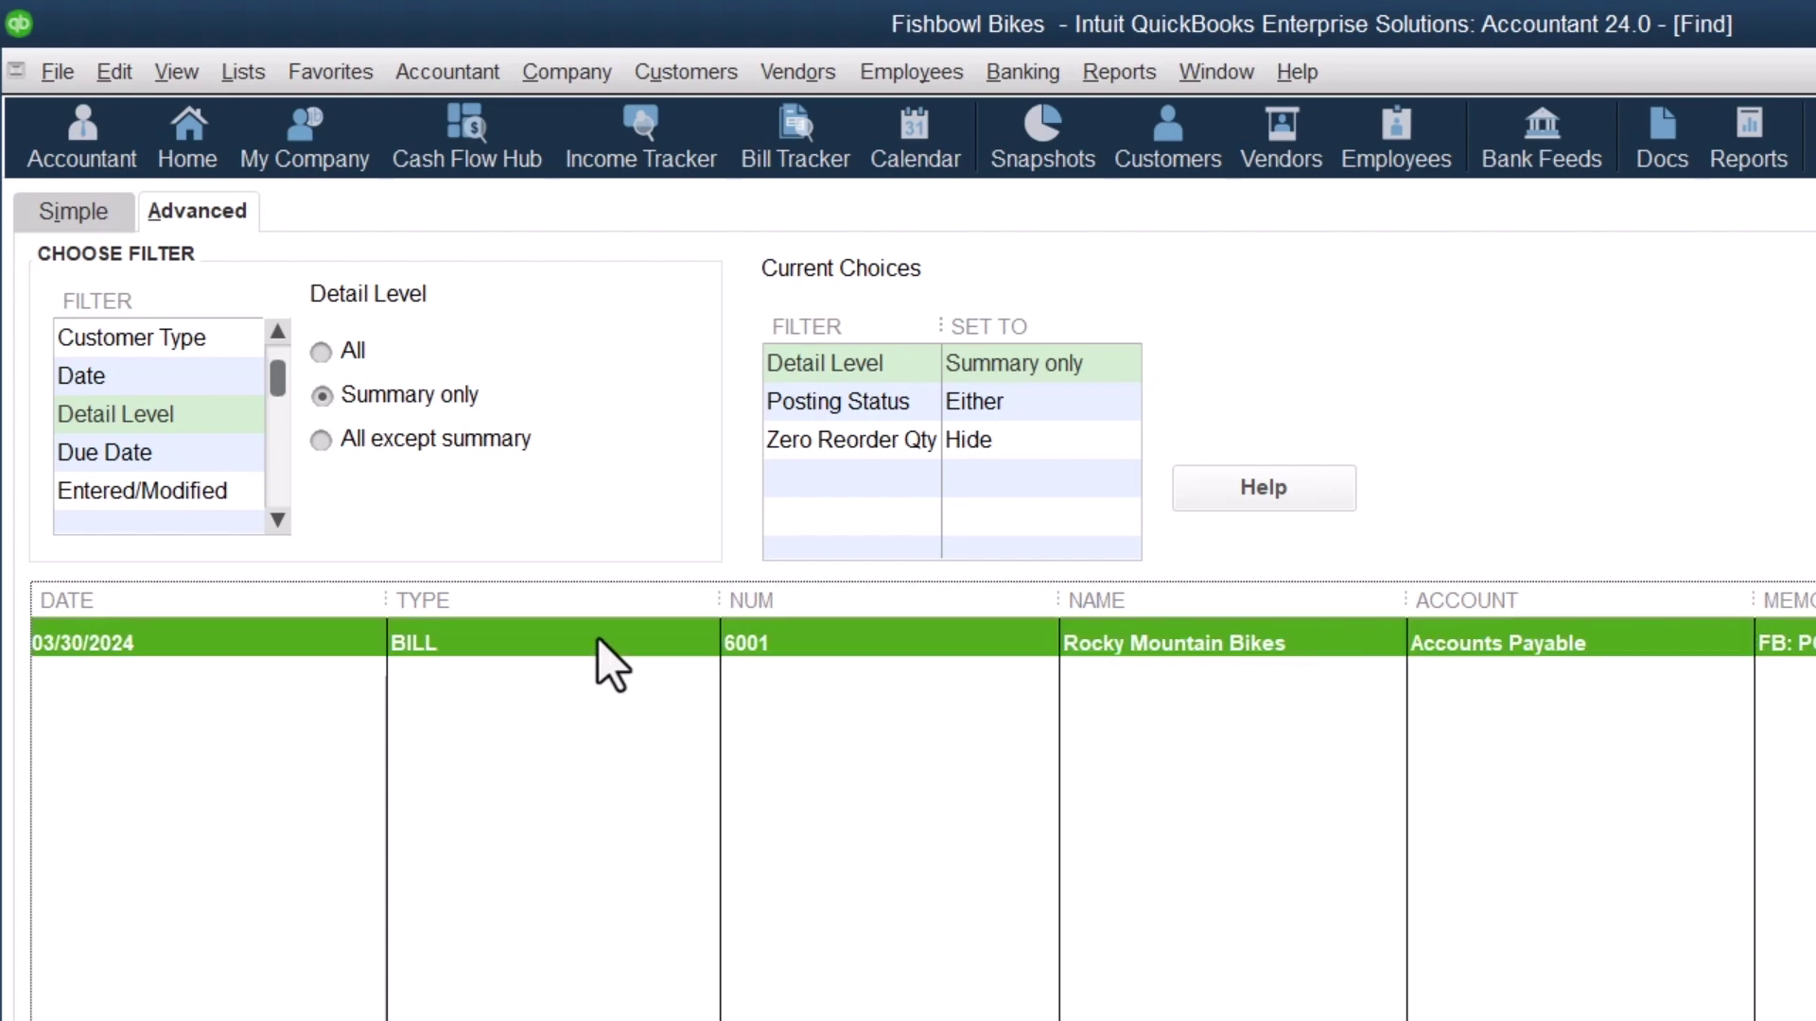
{"action": "double_click", "coordinate": [598, 637]}
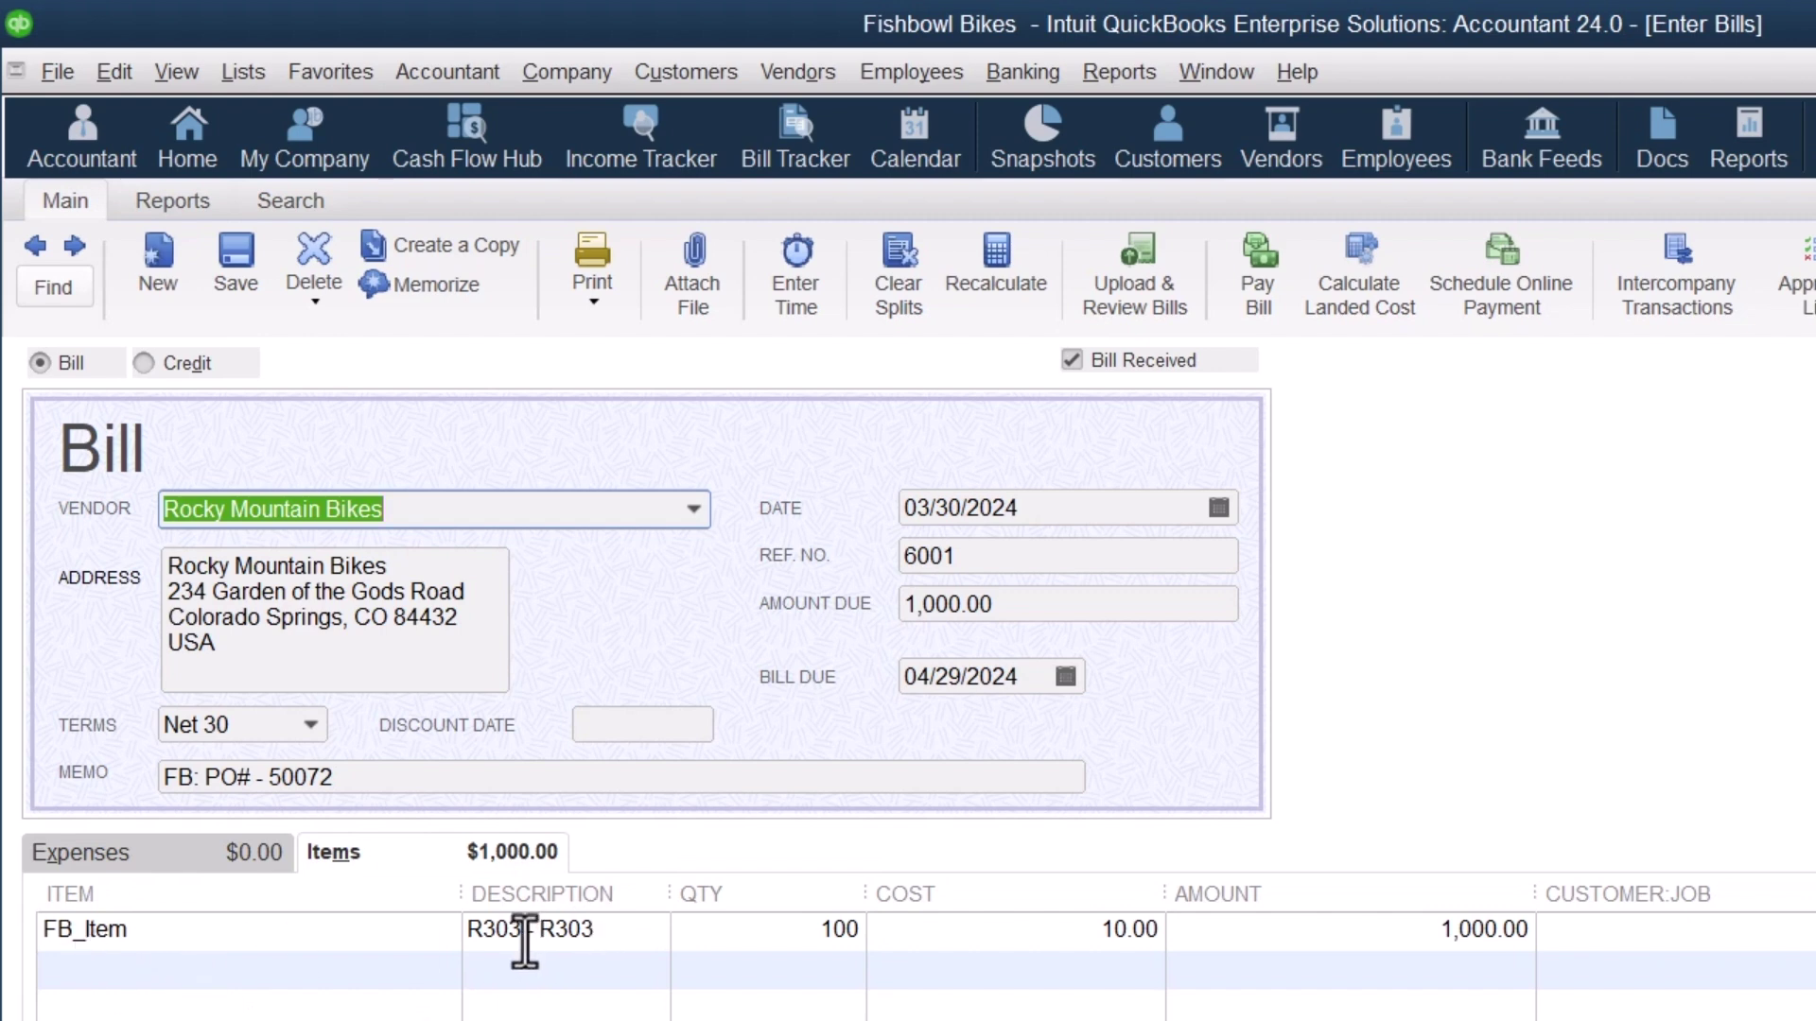
Review the bill's item line with a wider Description column, and open its Transaction Journal with a wider Account column.
{"action": "left_click", "coordinate": [376, 942]}
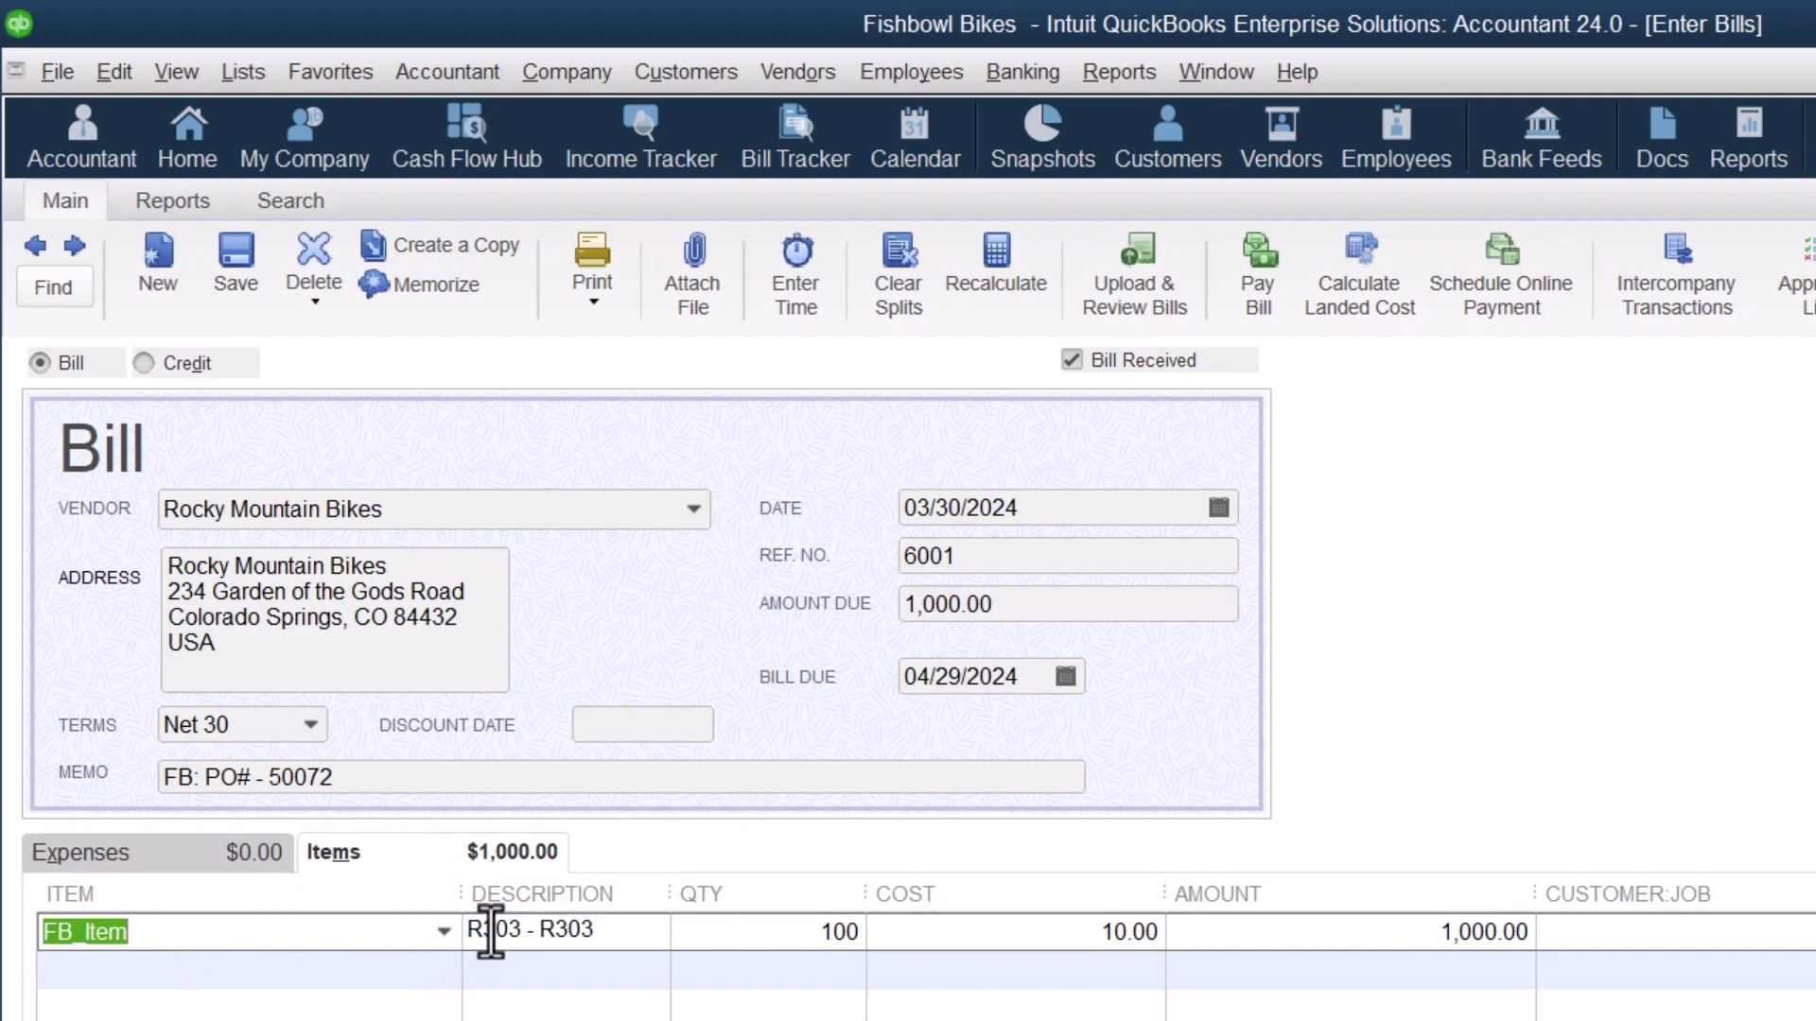
{"action": "left_click_drag", "start_coordinate": [671, 893], "coordinate": [802, 893]}
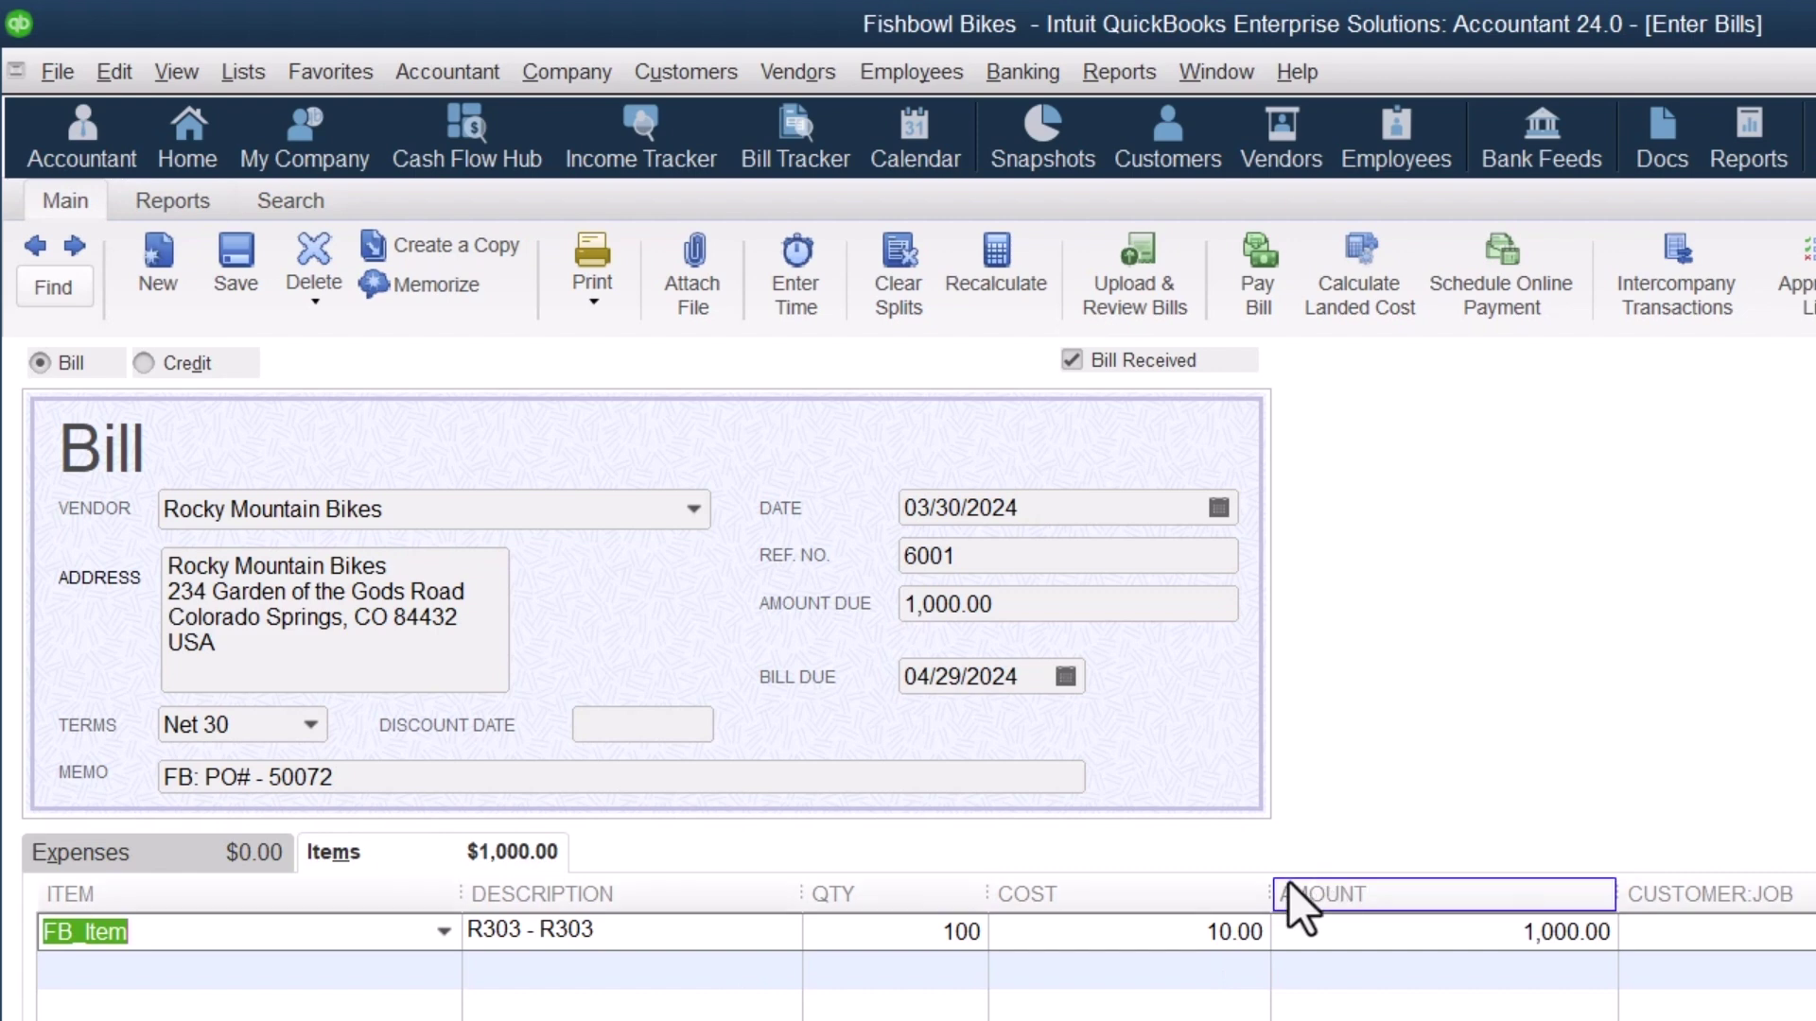
{"action": "left_click", "coordinate": [191, 209]}
{"action": "left_click", "coordinate": [259, 287]}
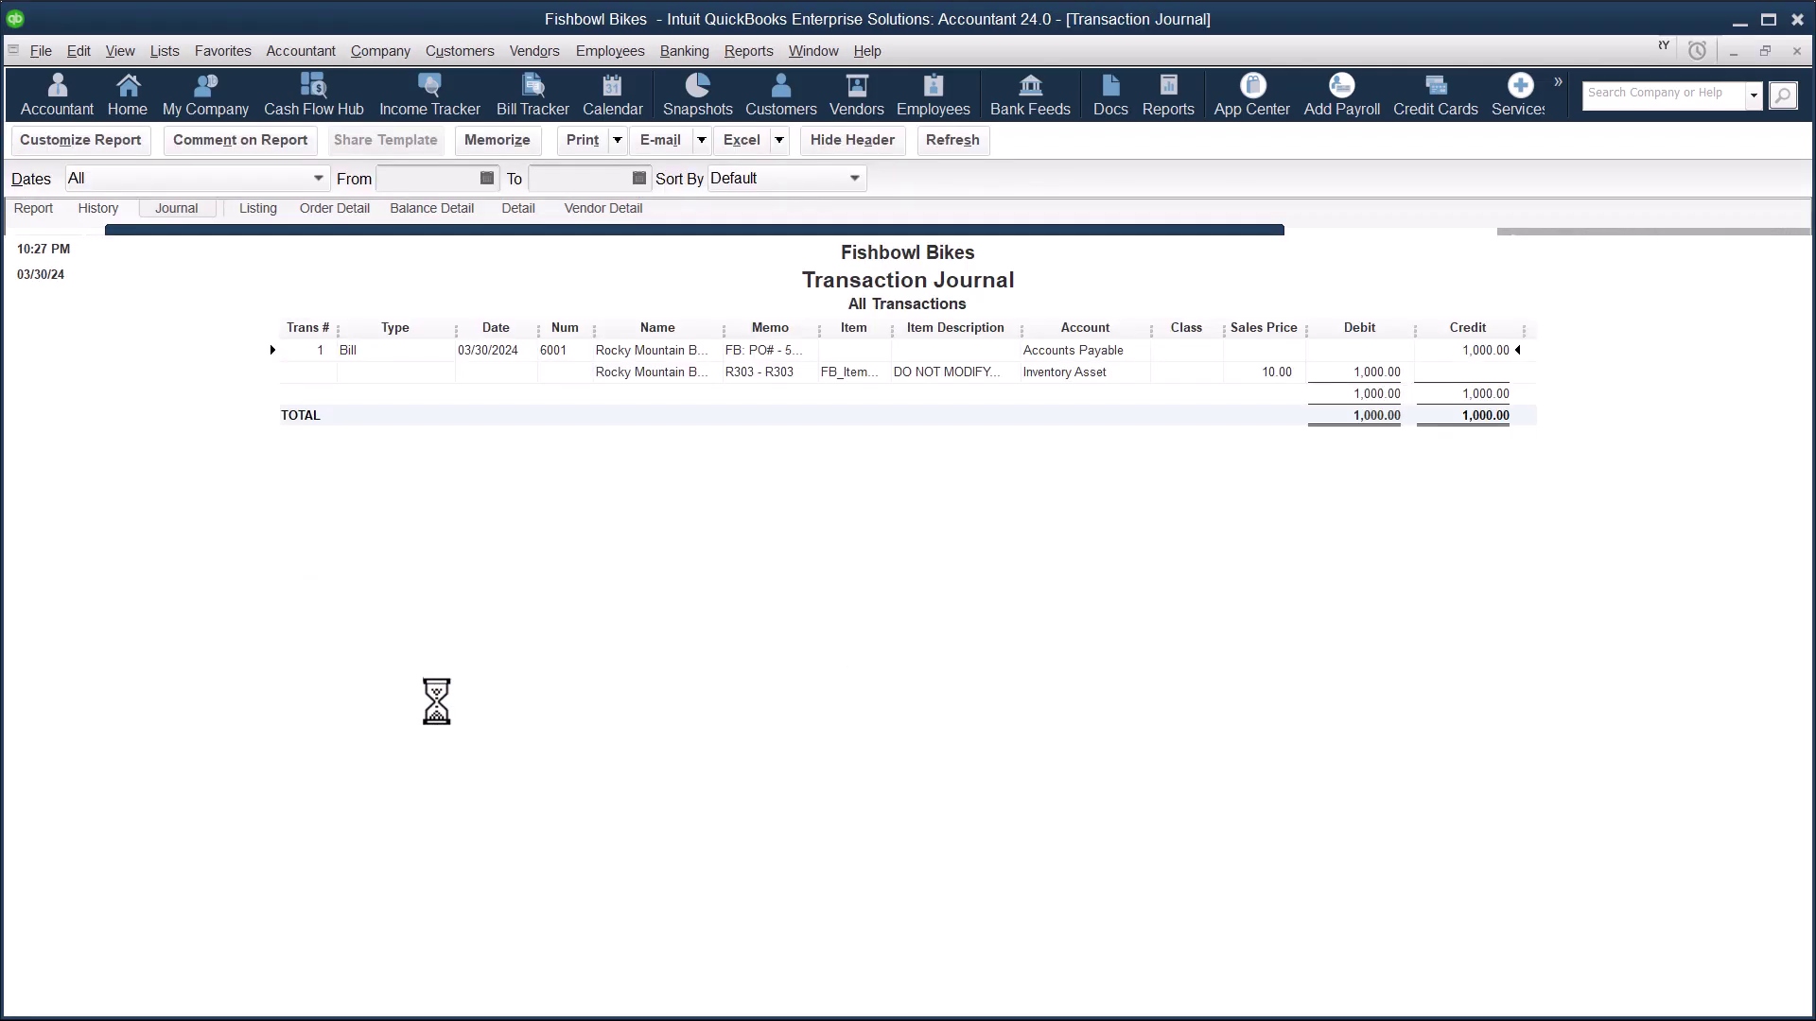
{"action": "left_click_drag", "start_coordinate": [1155, 331], "coordinate": [1203, 333]}
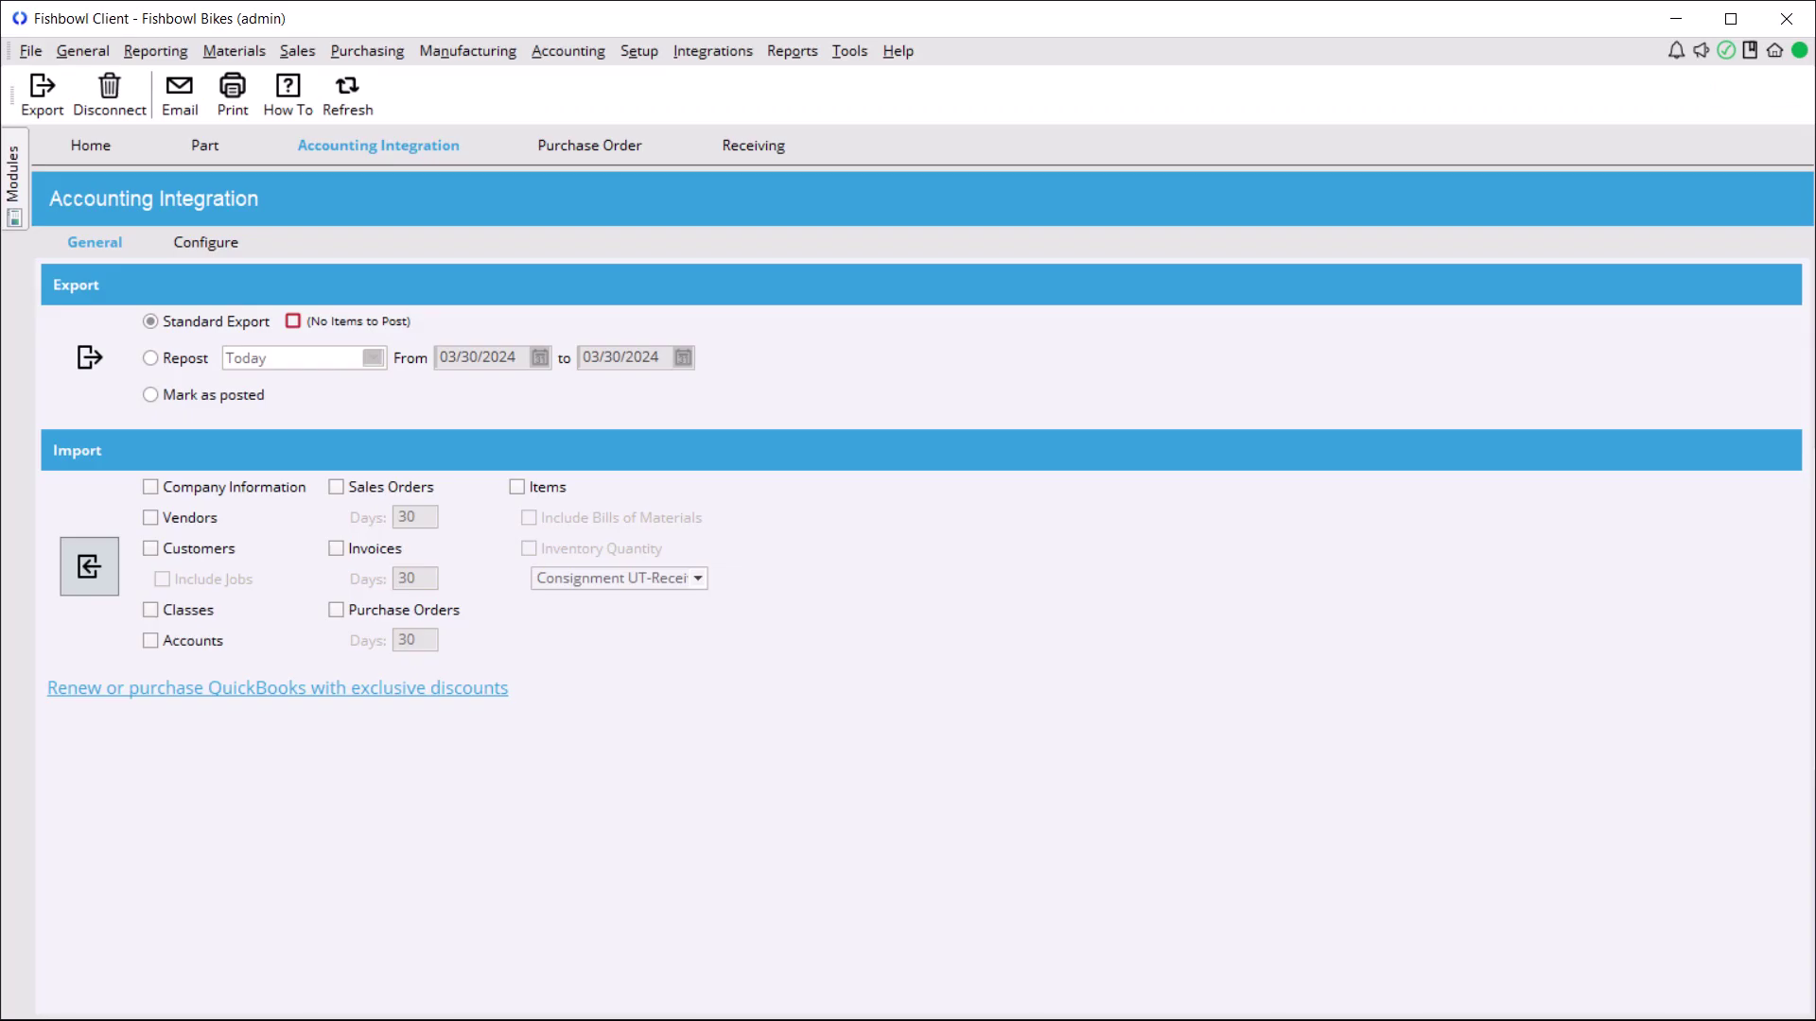
Switch to Fishbowl and view the account assignments of part R303.
{"action": "left_click", "coordinate": [202, 150]}
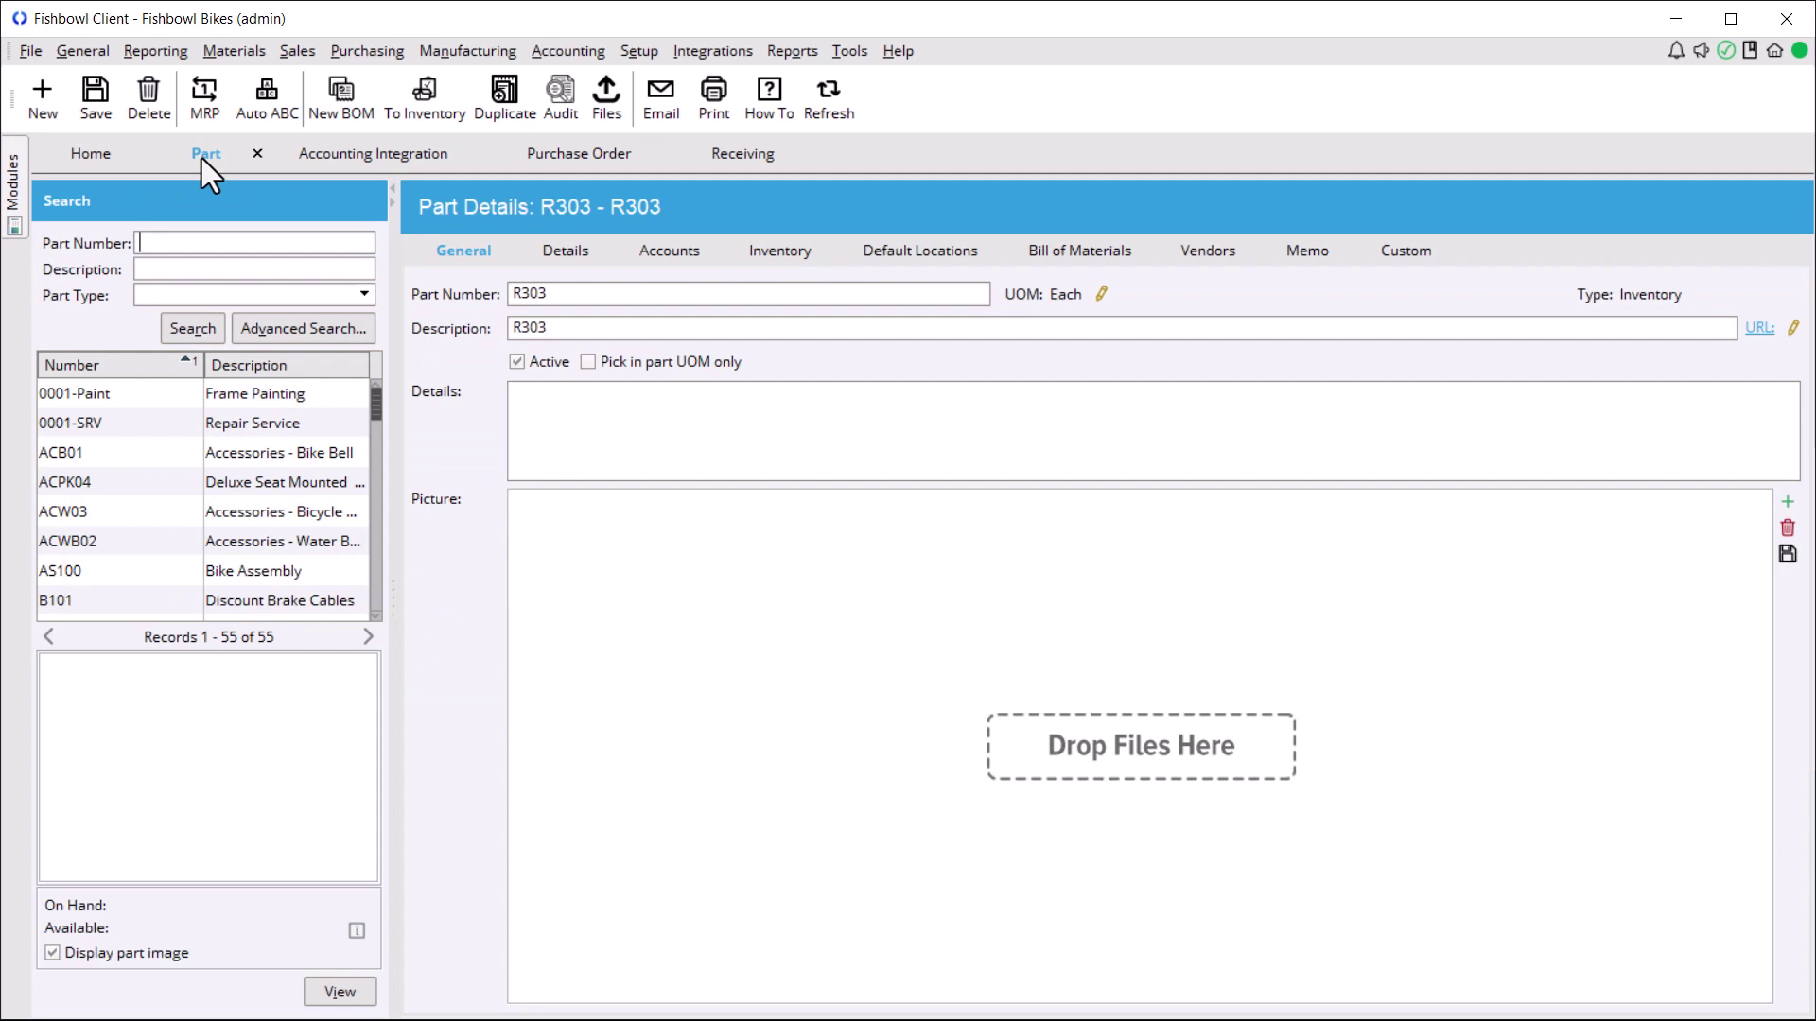
{"action": "left_click", "coordinate": [656, 244]}
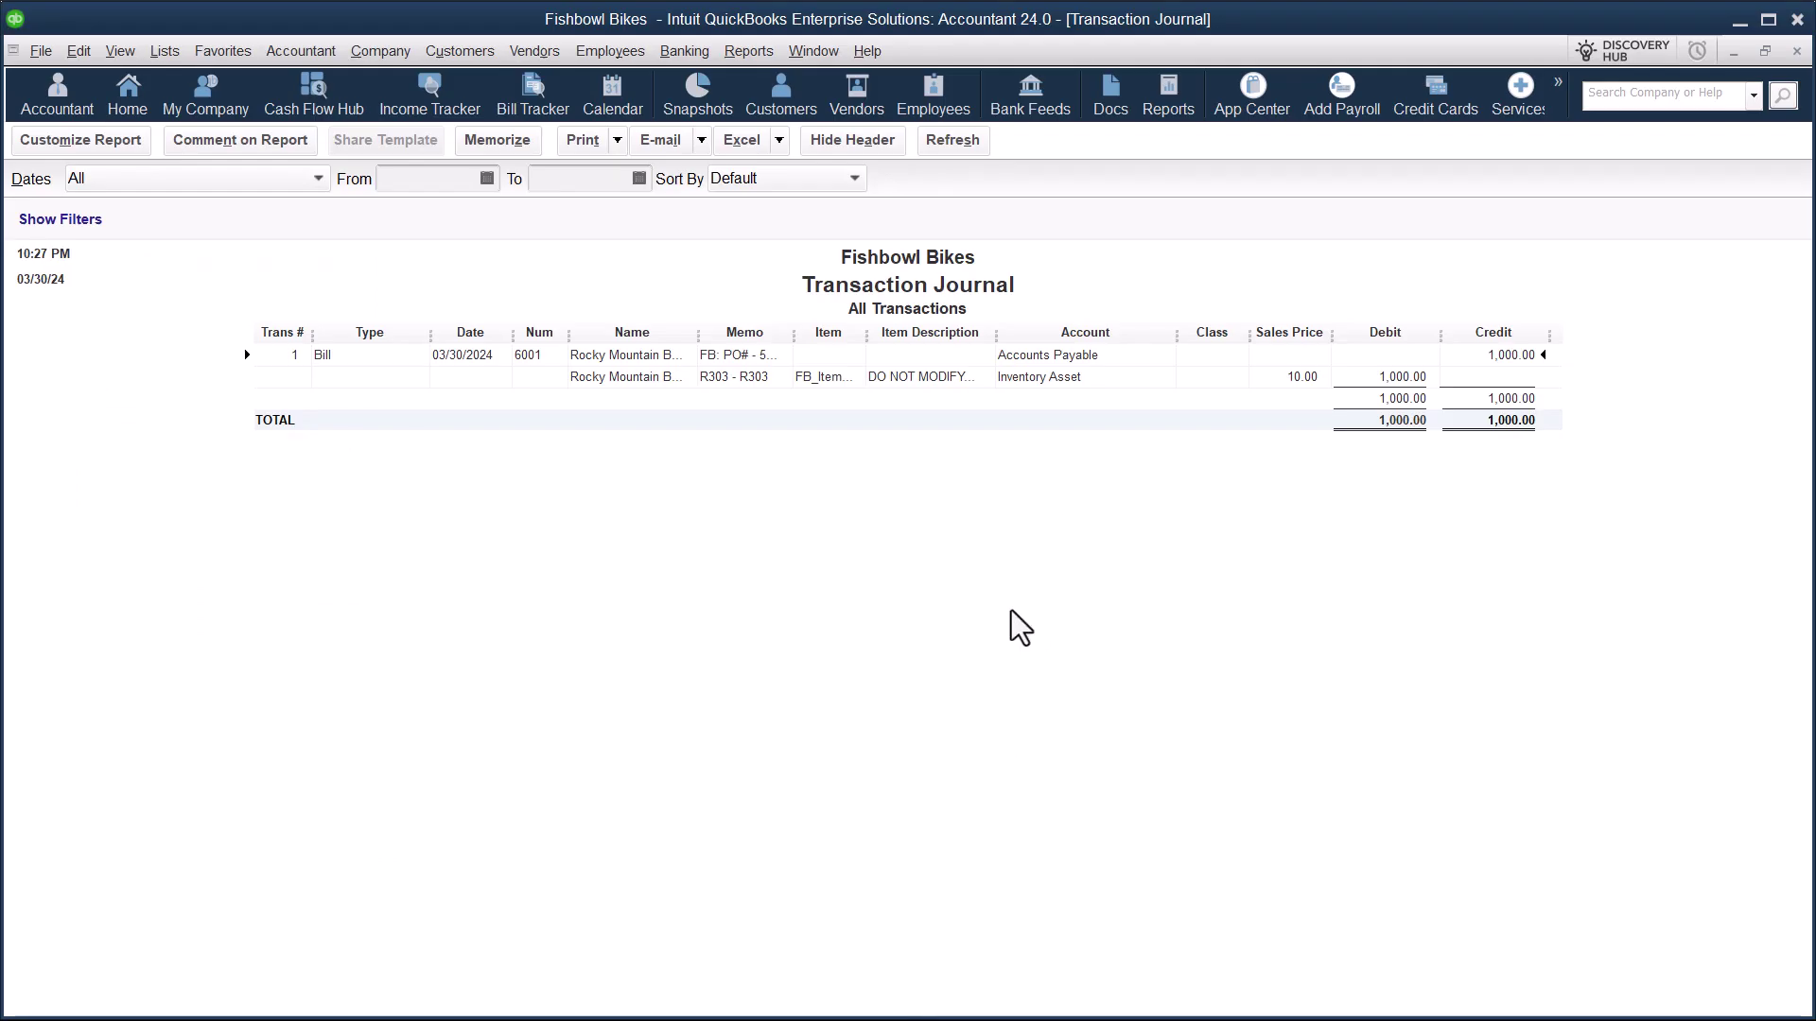
Close the Transaction Journal in QuickBooks without memorizing the report, and return to the transaction search.
{"action": "key", "text": "alt+z"}
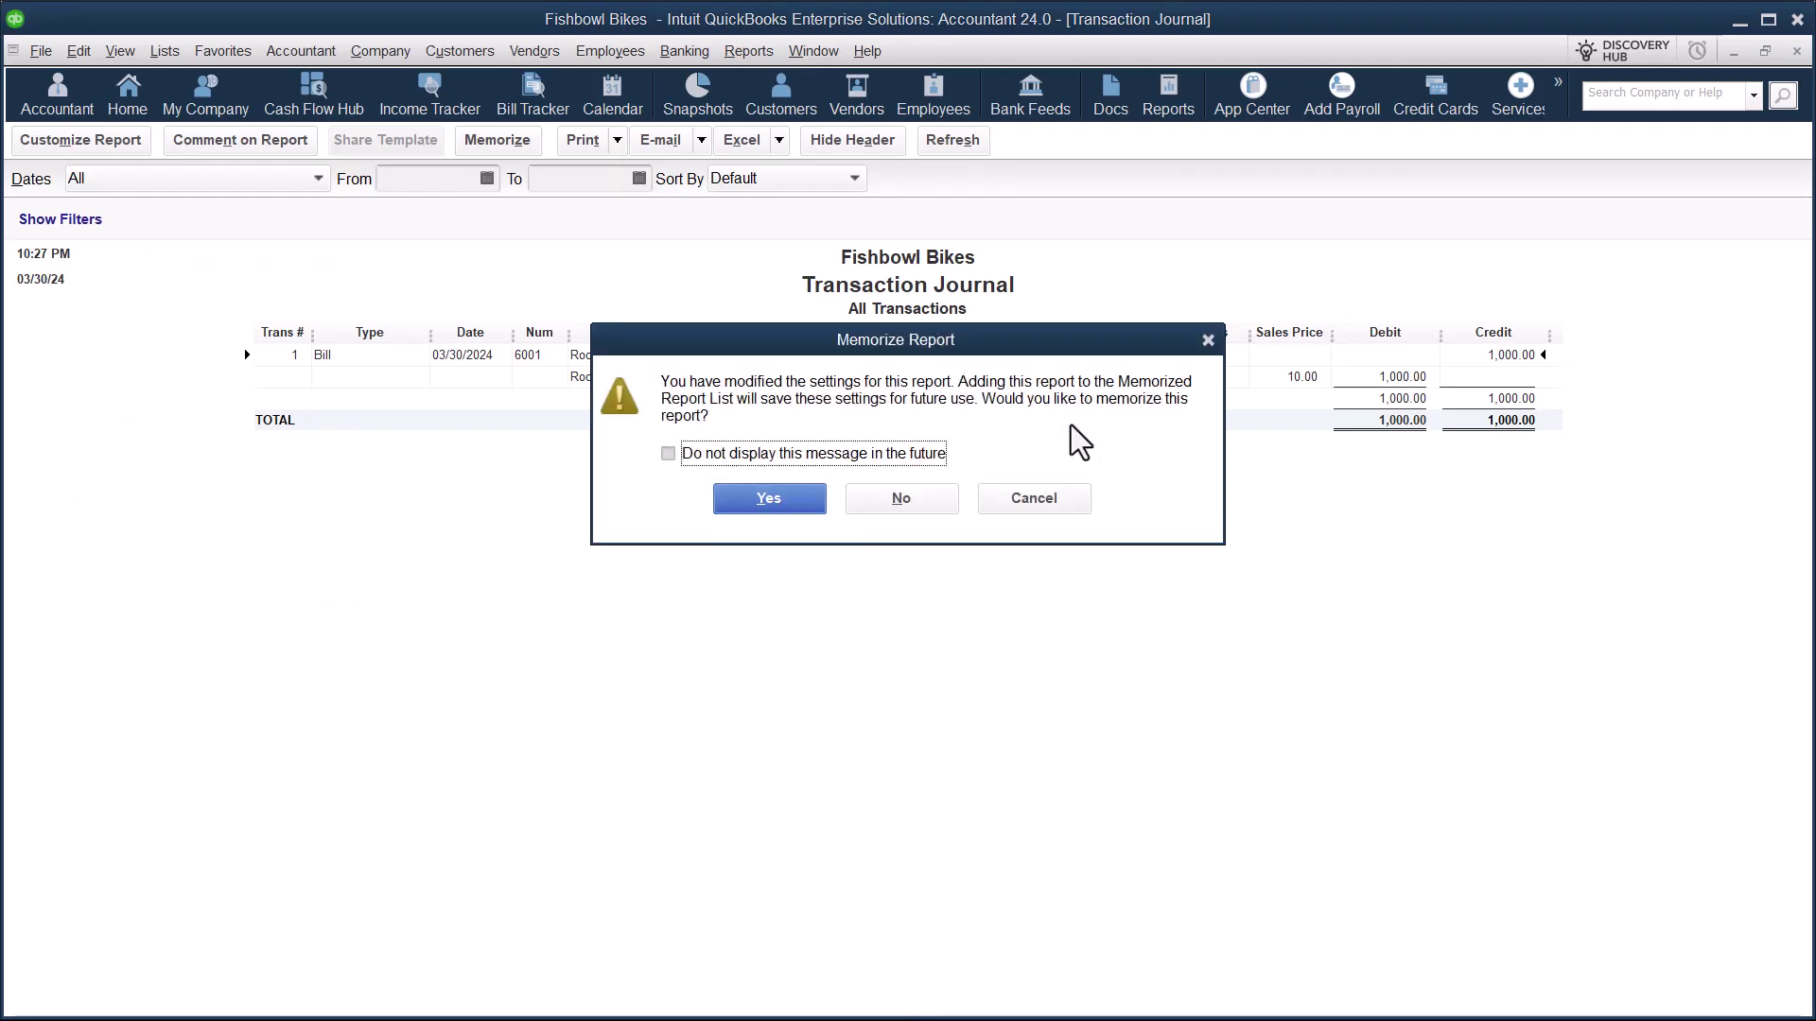
{"action": "left_click", "coordinate": [918, 462]}
{"action": "left_click", "coordinate": [921, 511]}
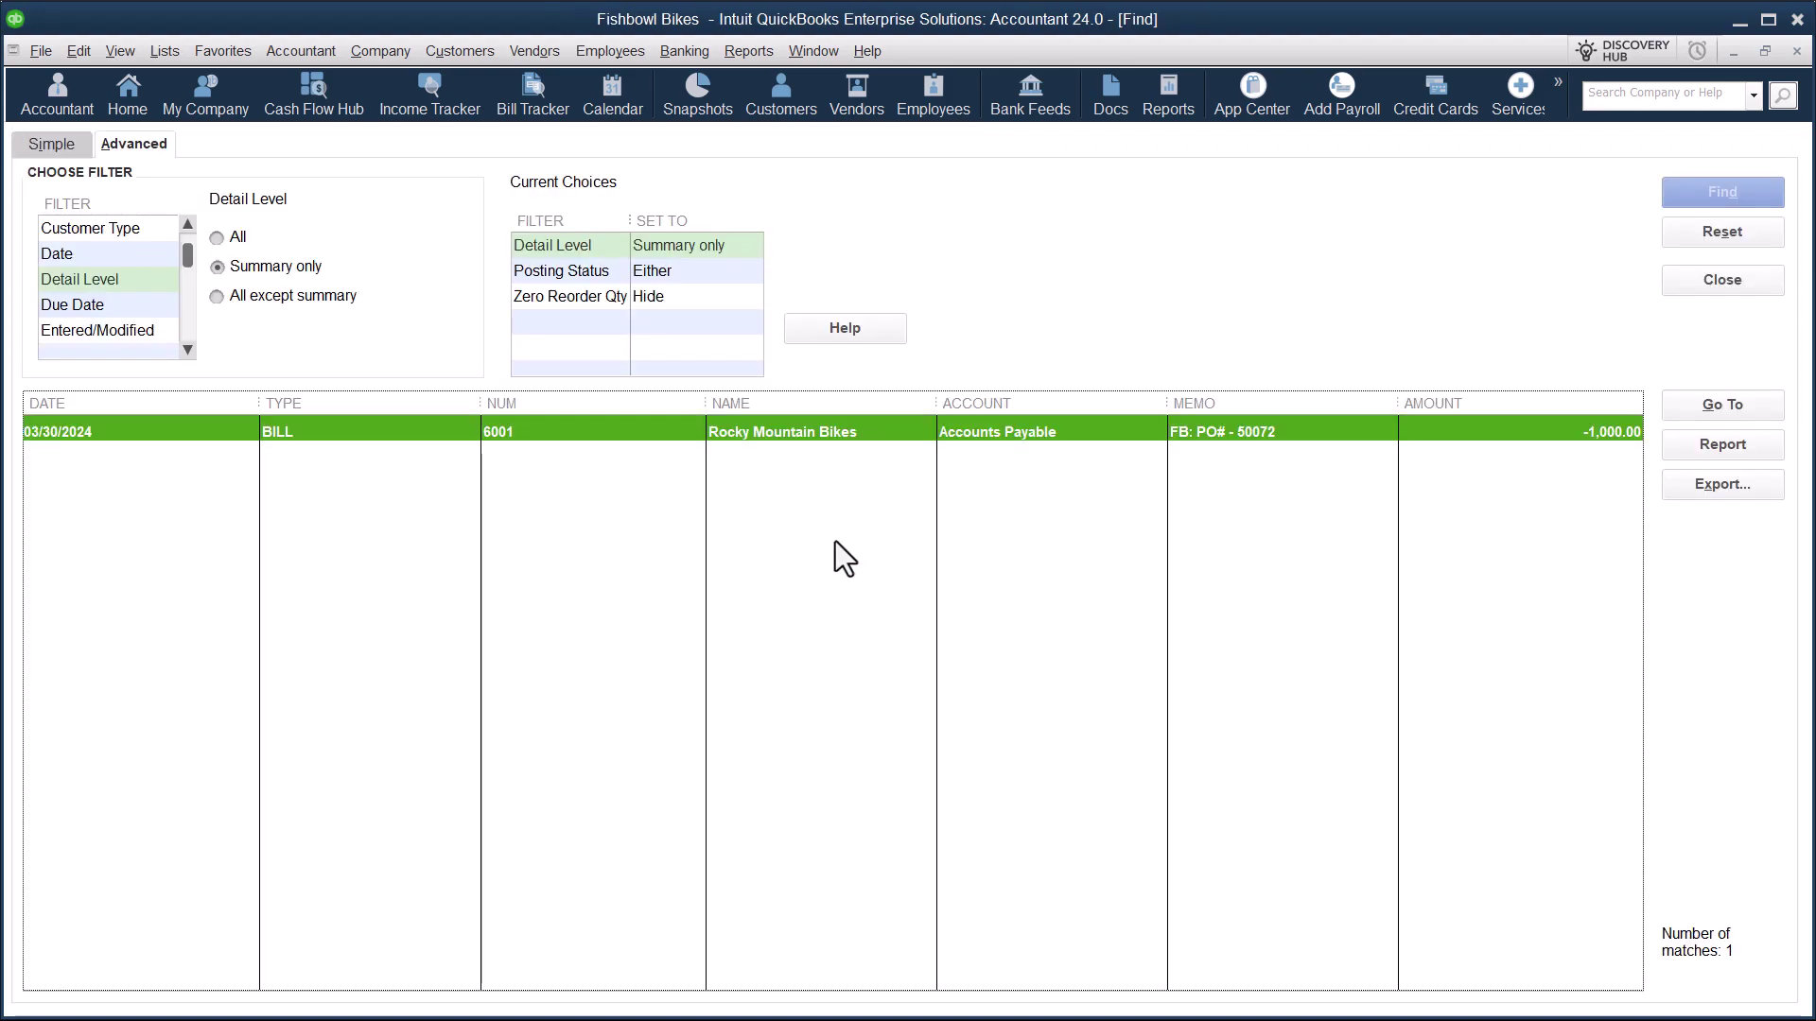
Switch to Fishbowl and view the receipt details of the R303 line on the received purchase order.
{"action": "key", "text": "alt+Tab"}
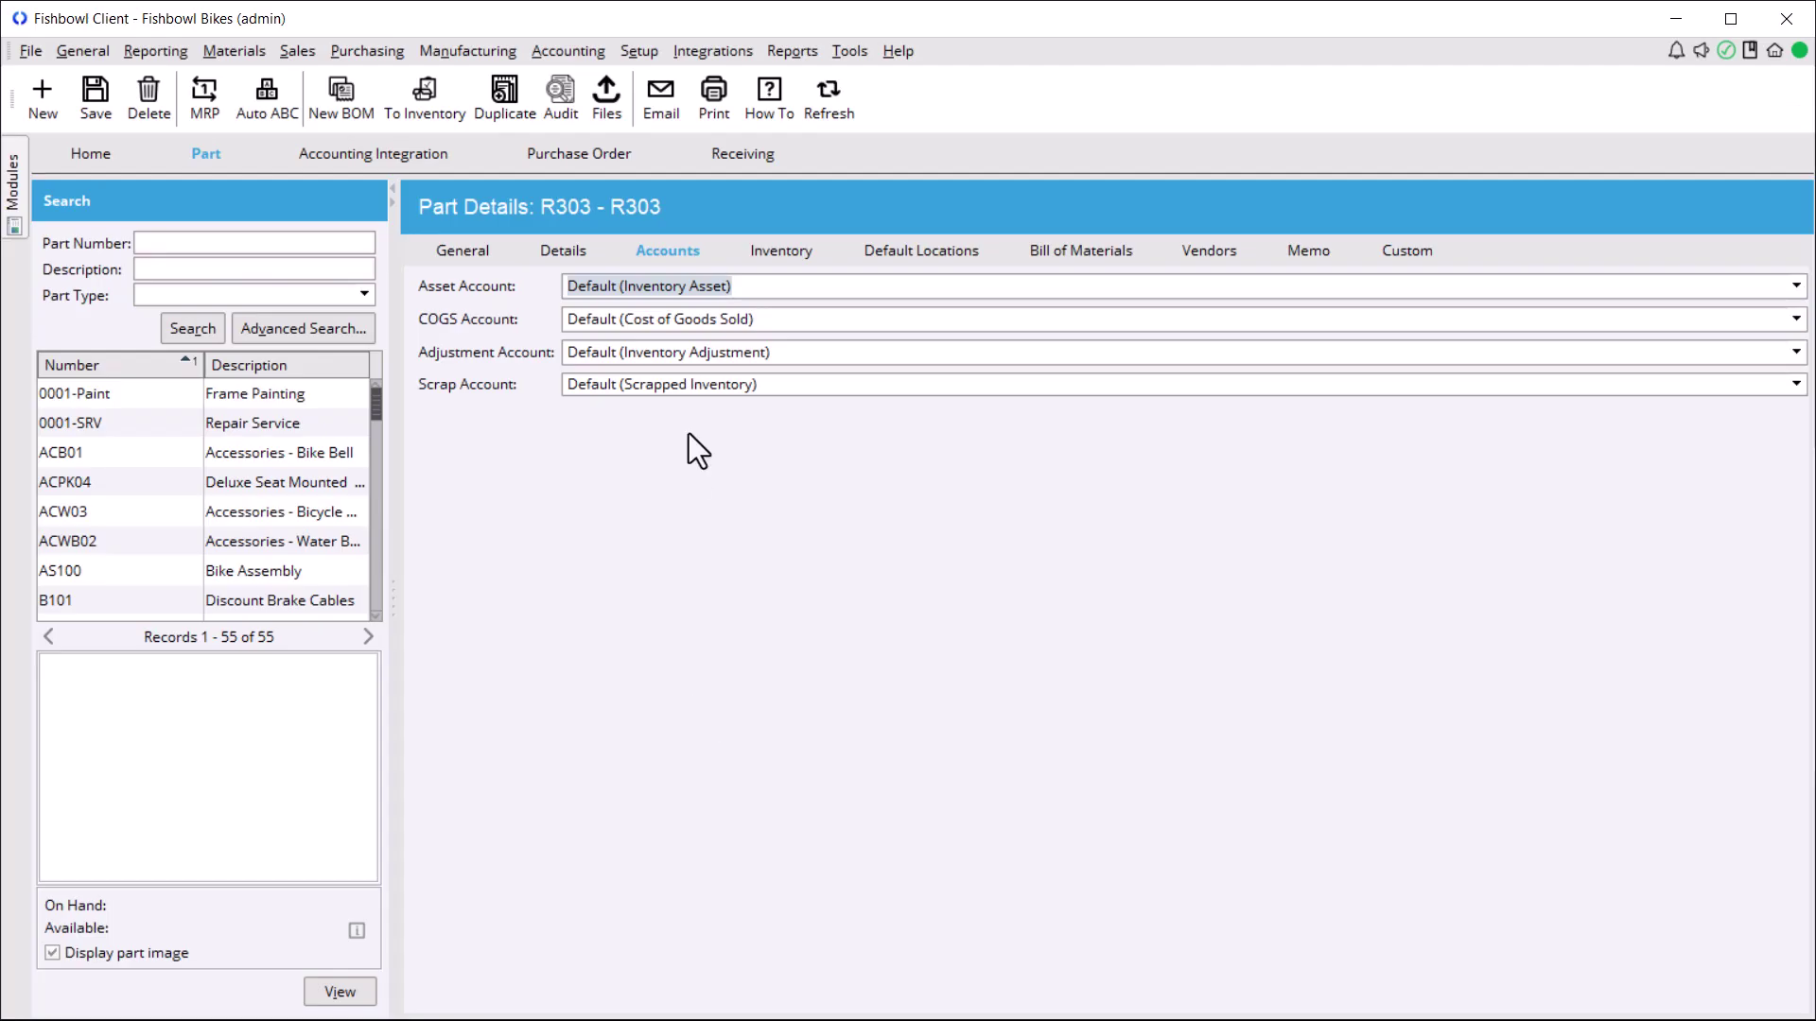
{"action": "left_click", "coordinate": [456, 251]}
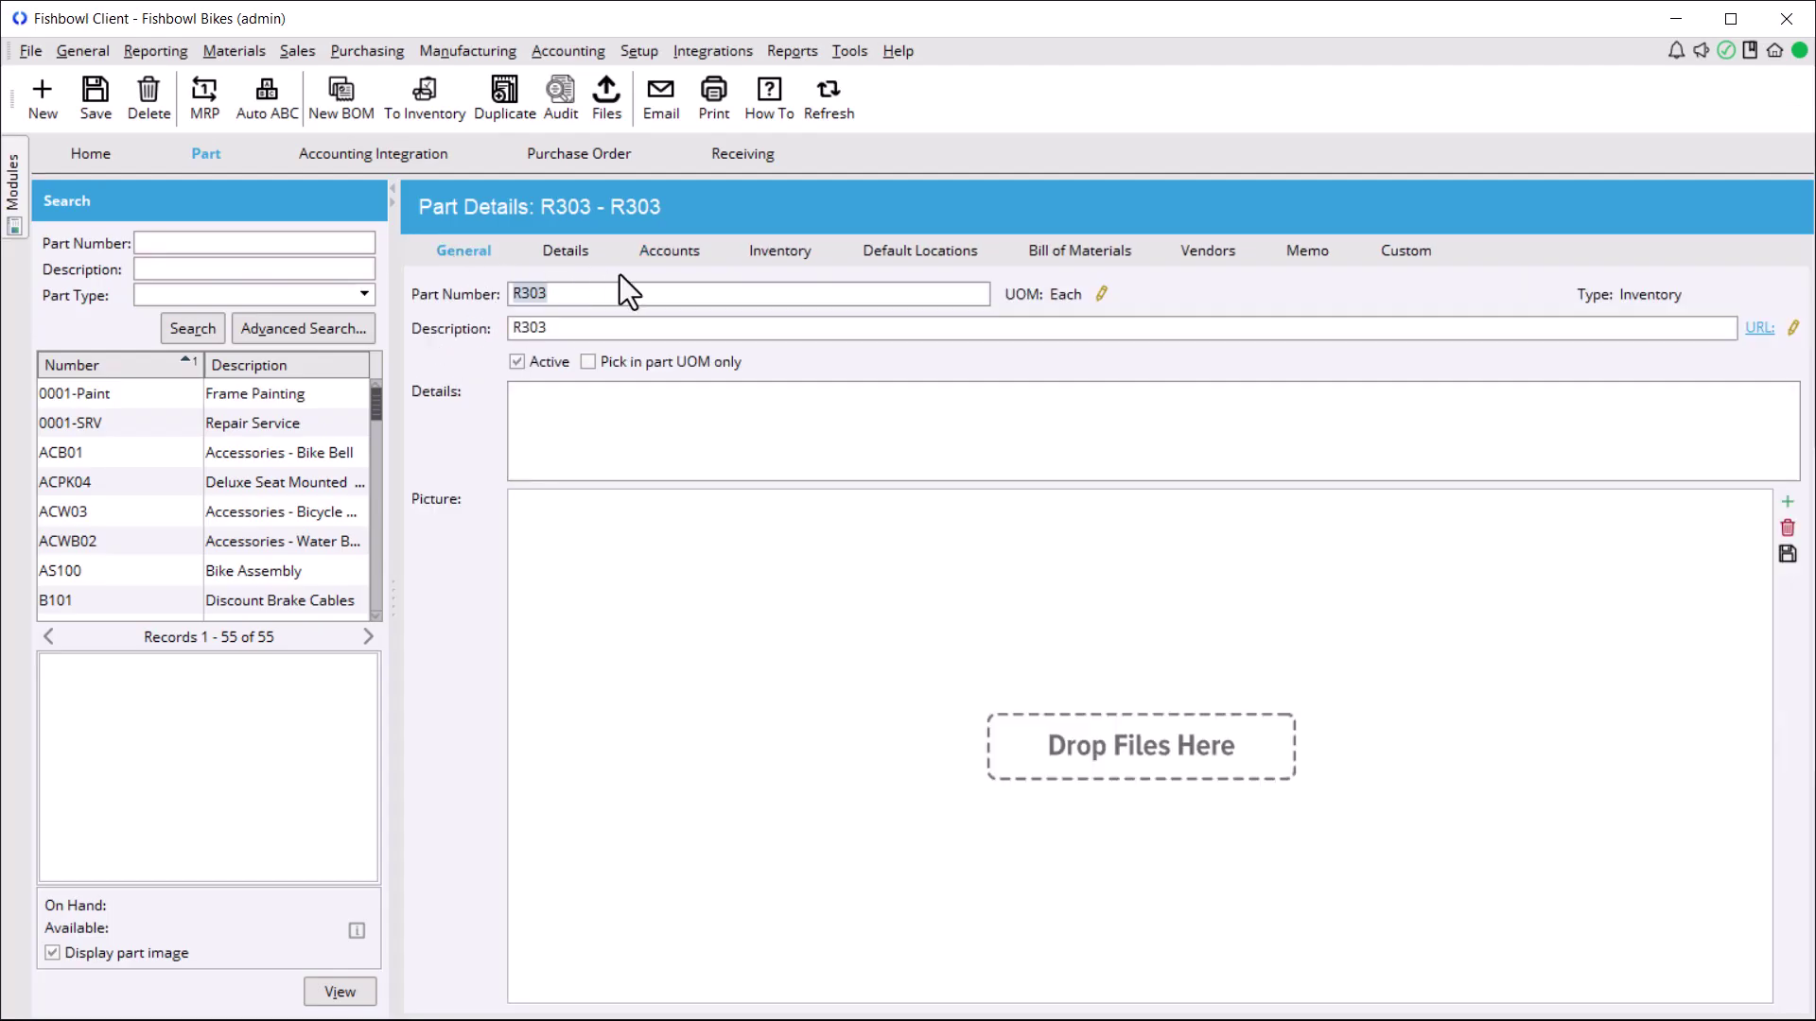
{"action": "left_click", "coordinate": [738, 154]}
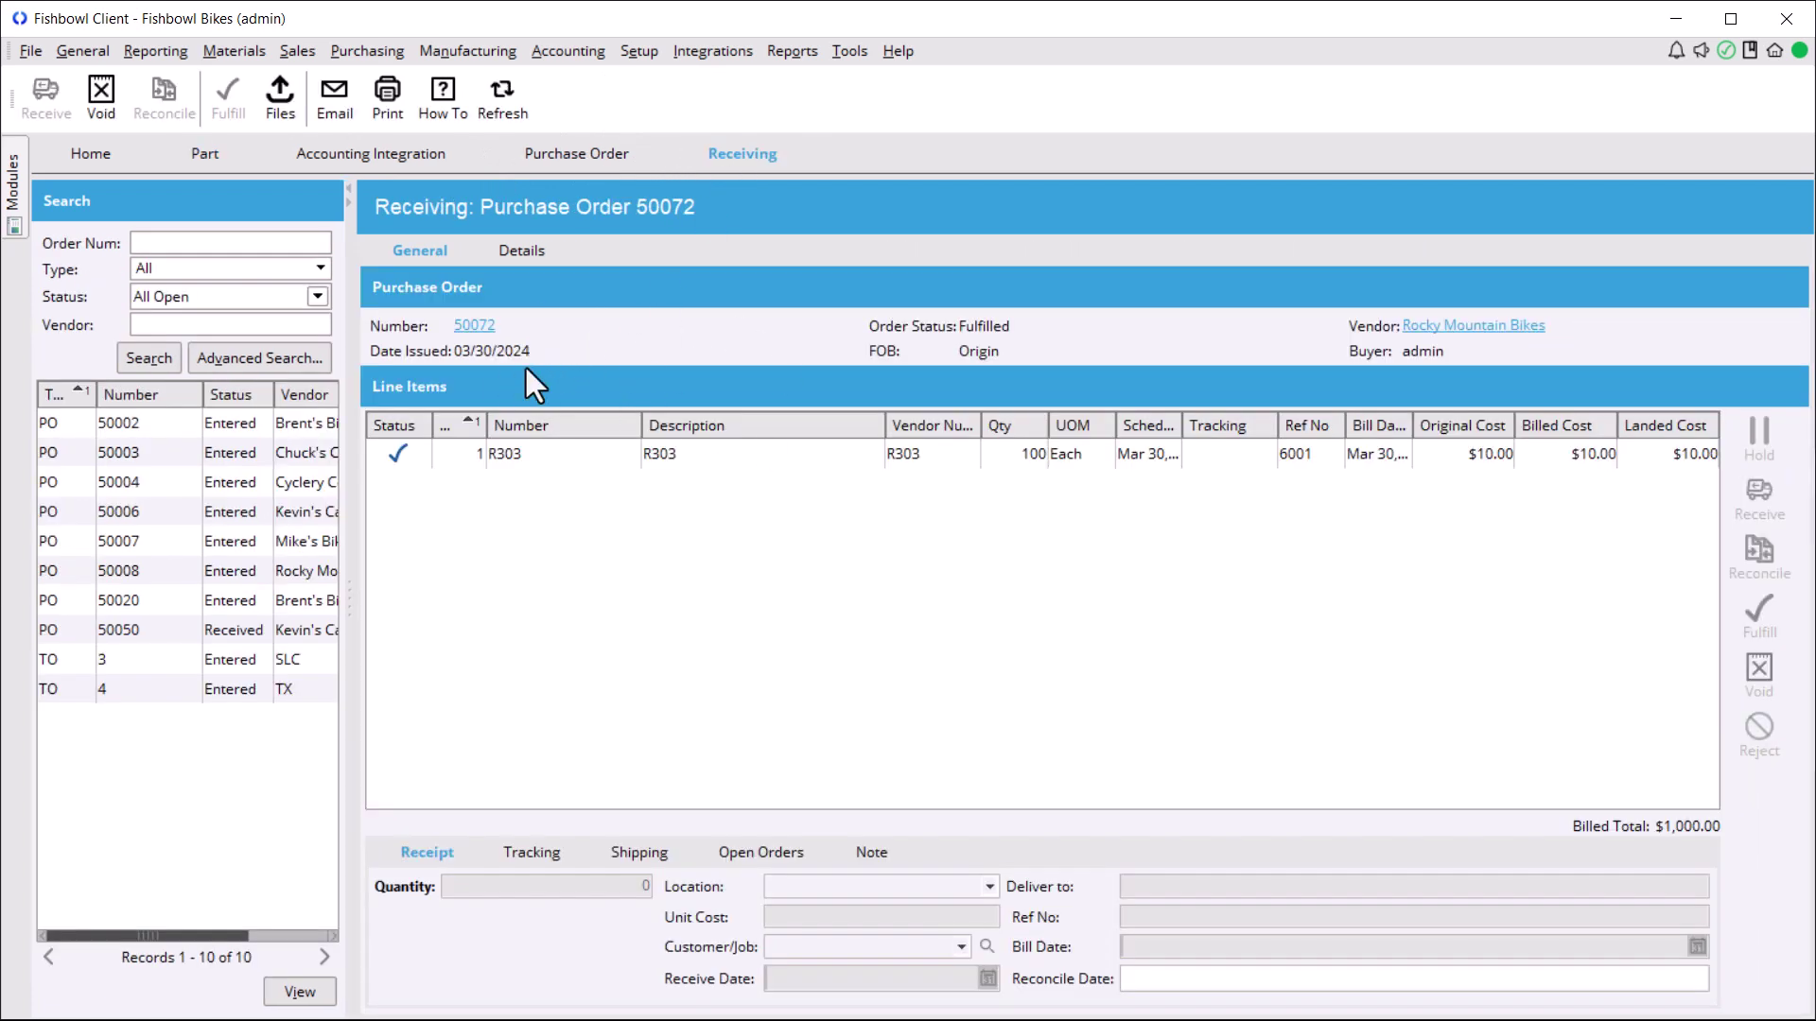
{"action": "left_click", "coordinate": [579, 454]}
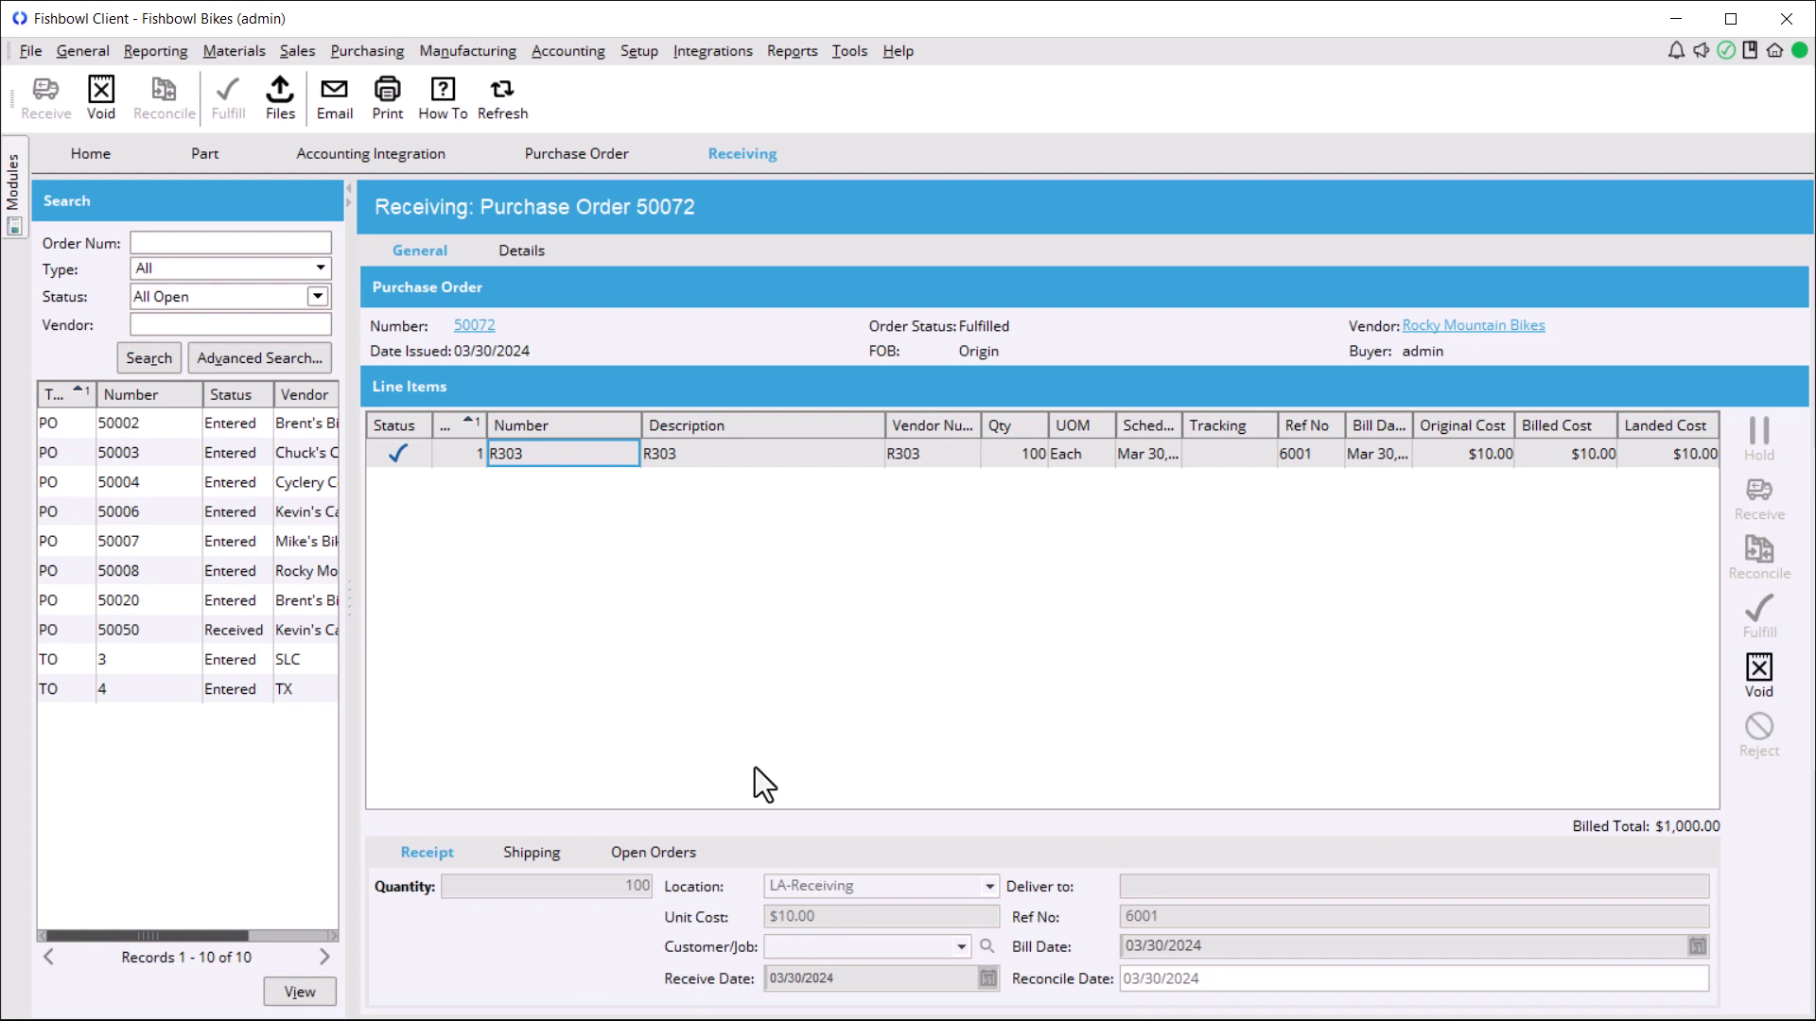
Create a new sales order with Allan's Raceway as the customer.
{"action": "left_click", "coordinate": [314, 54]}
{"action": "left_click", "coordinate": [314, 73]}
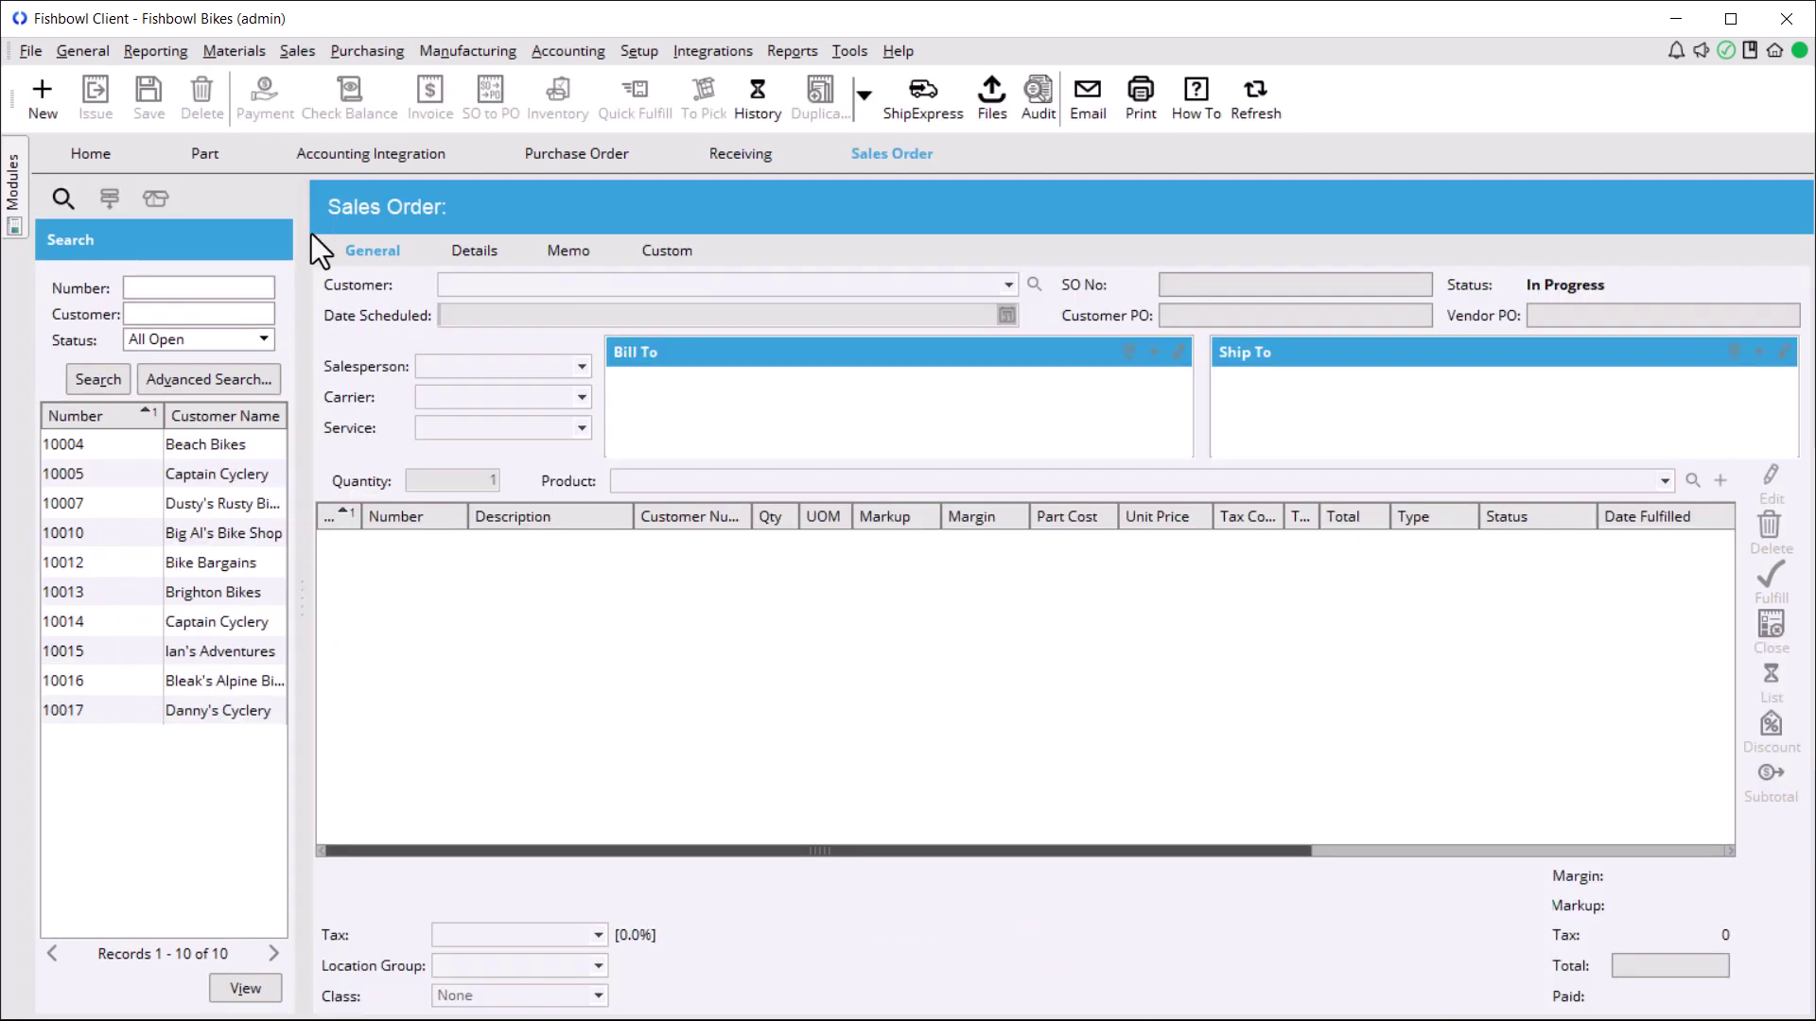
{"action": "left_click", "coordinate": [45, 112]}
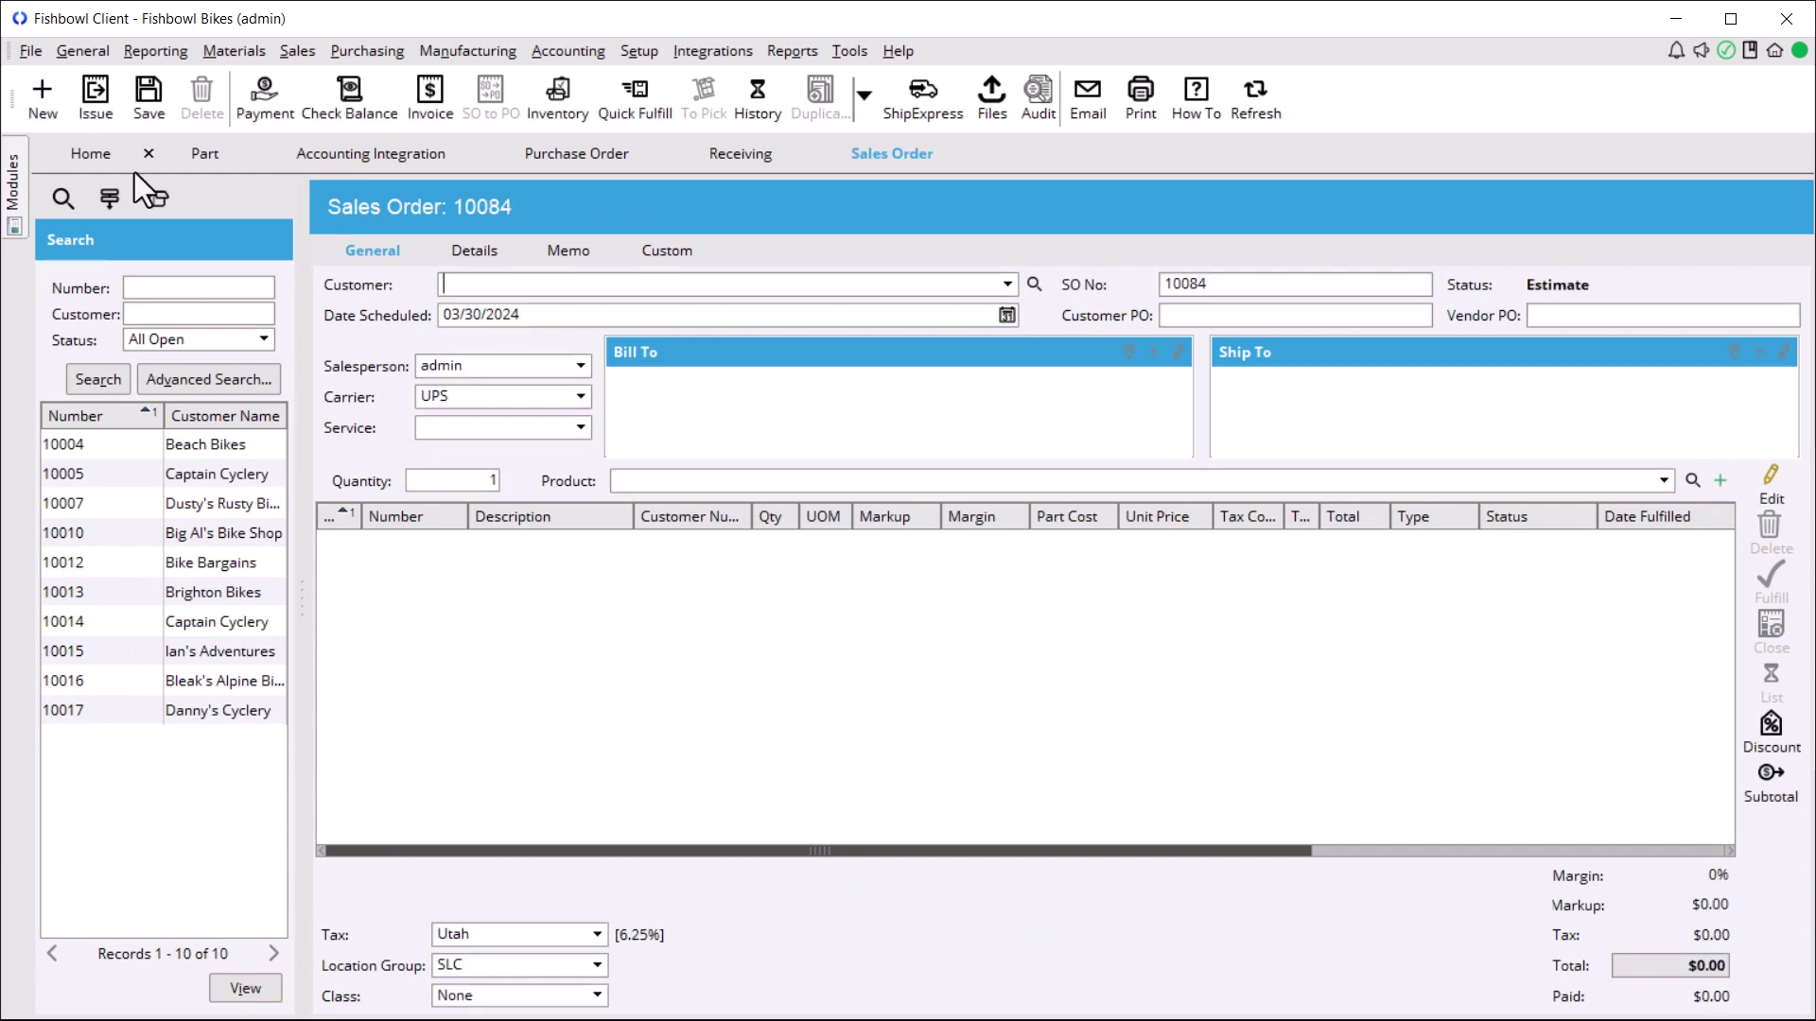
{"action": "type", "text": "a"}
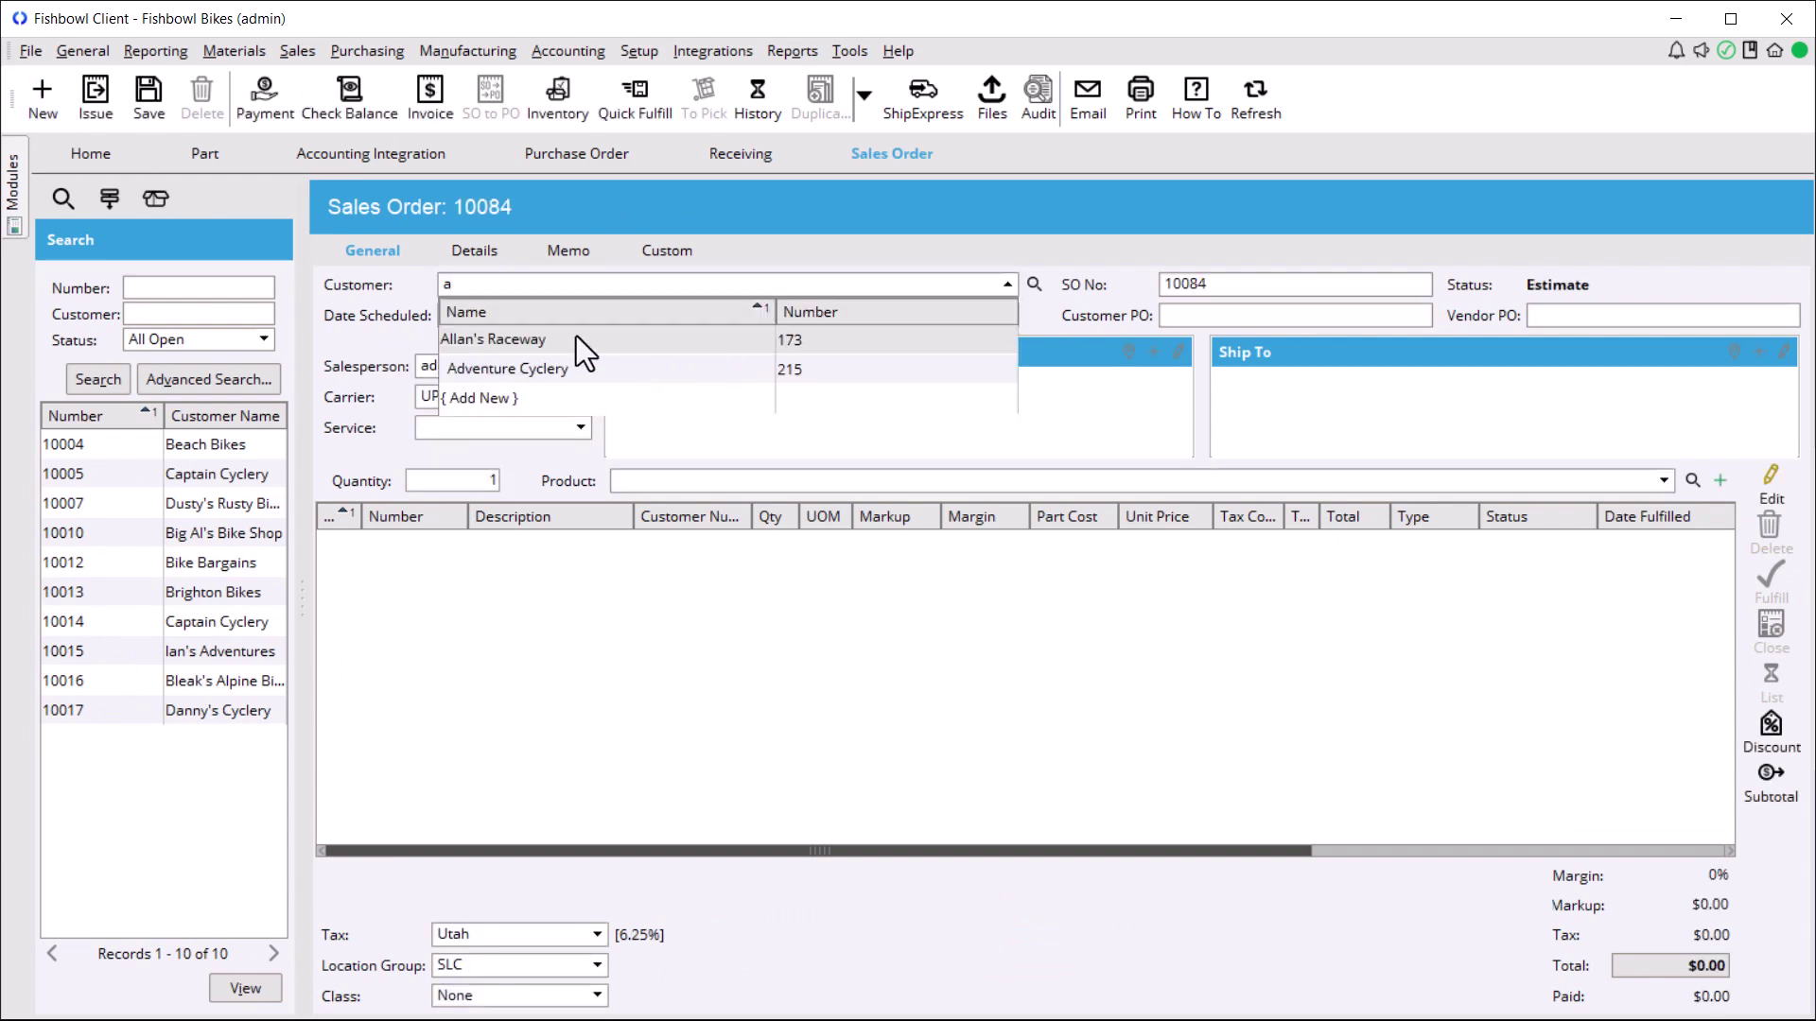
{"action": "left_click", "coordinate": [567, 337]}
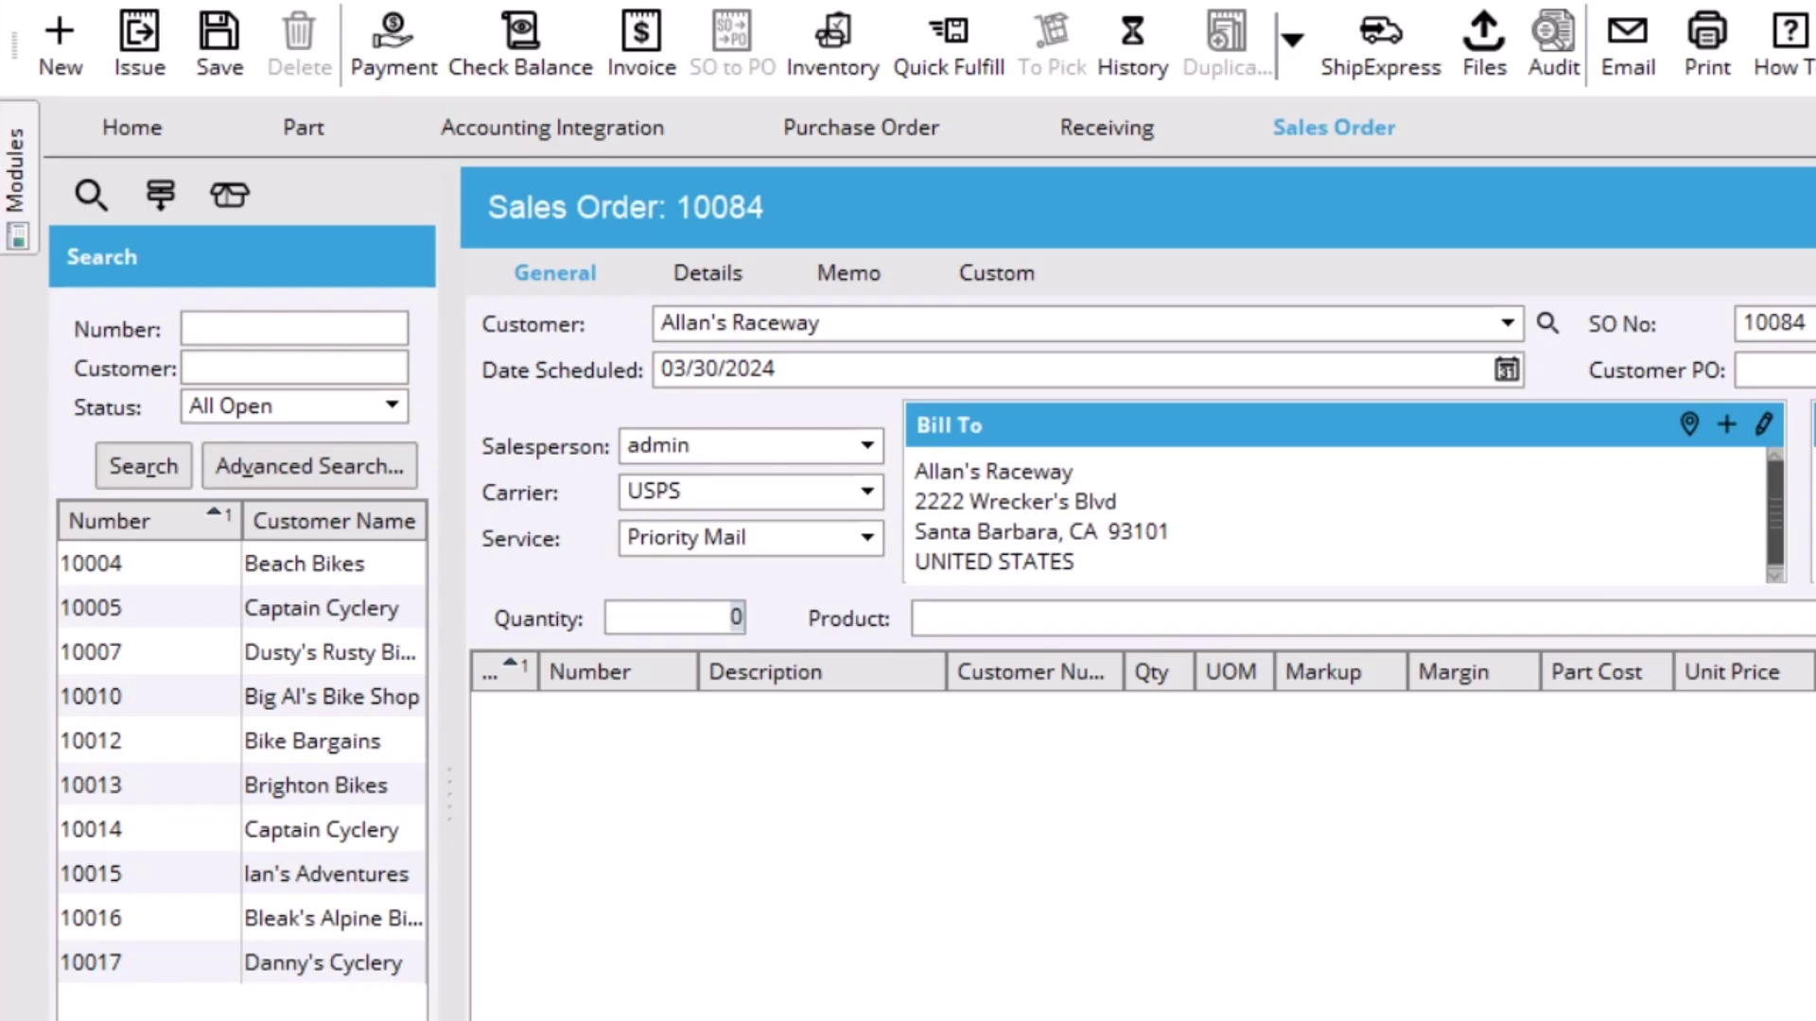
Add 5 units of product R303 to the sales order.
{"action": "type", "text": "5"}
{"action": "key", "text": "Tab"}
{"action": "type", "text": "R303"}
{"action": "key", "text": "Return"}
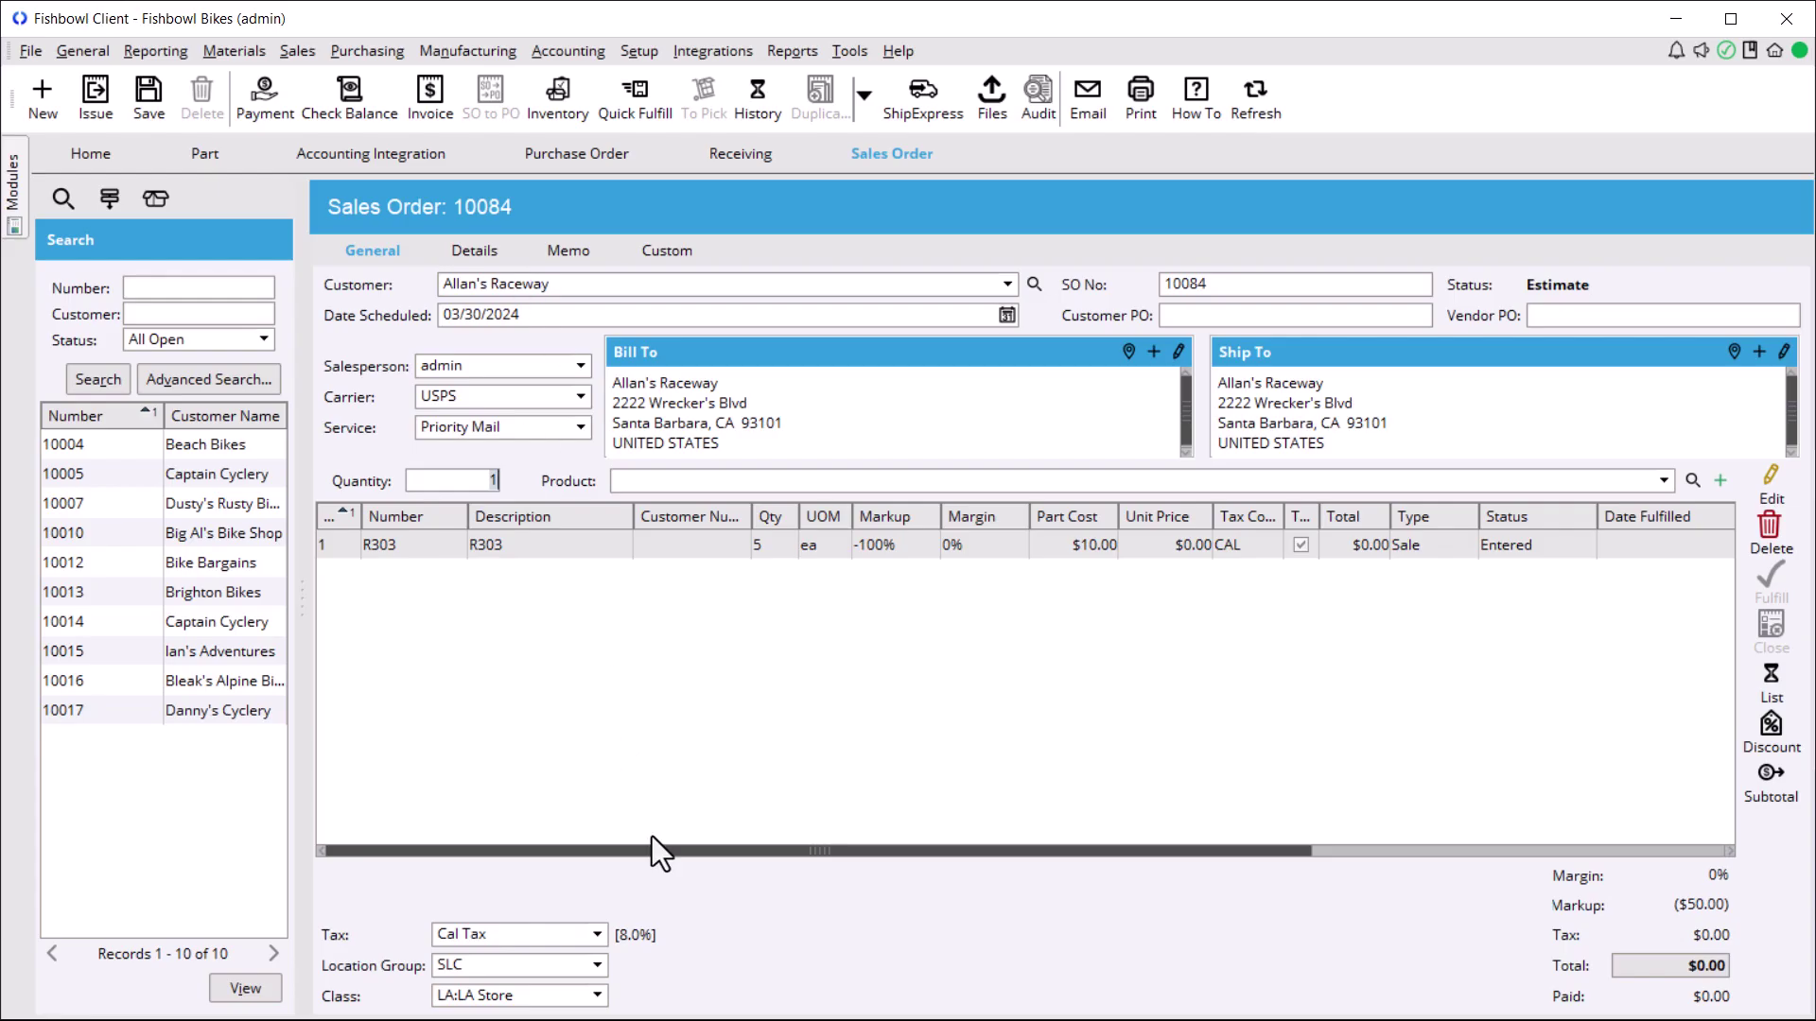
Set the sales order's location group to LA and update the current items to the new class.
{"action": "left_click", "coordinate": [598, 968]}
{"action": "left_click", "coordinate": [548, 1019]}
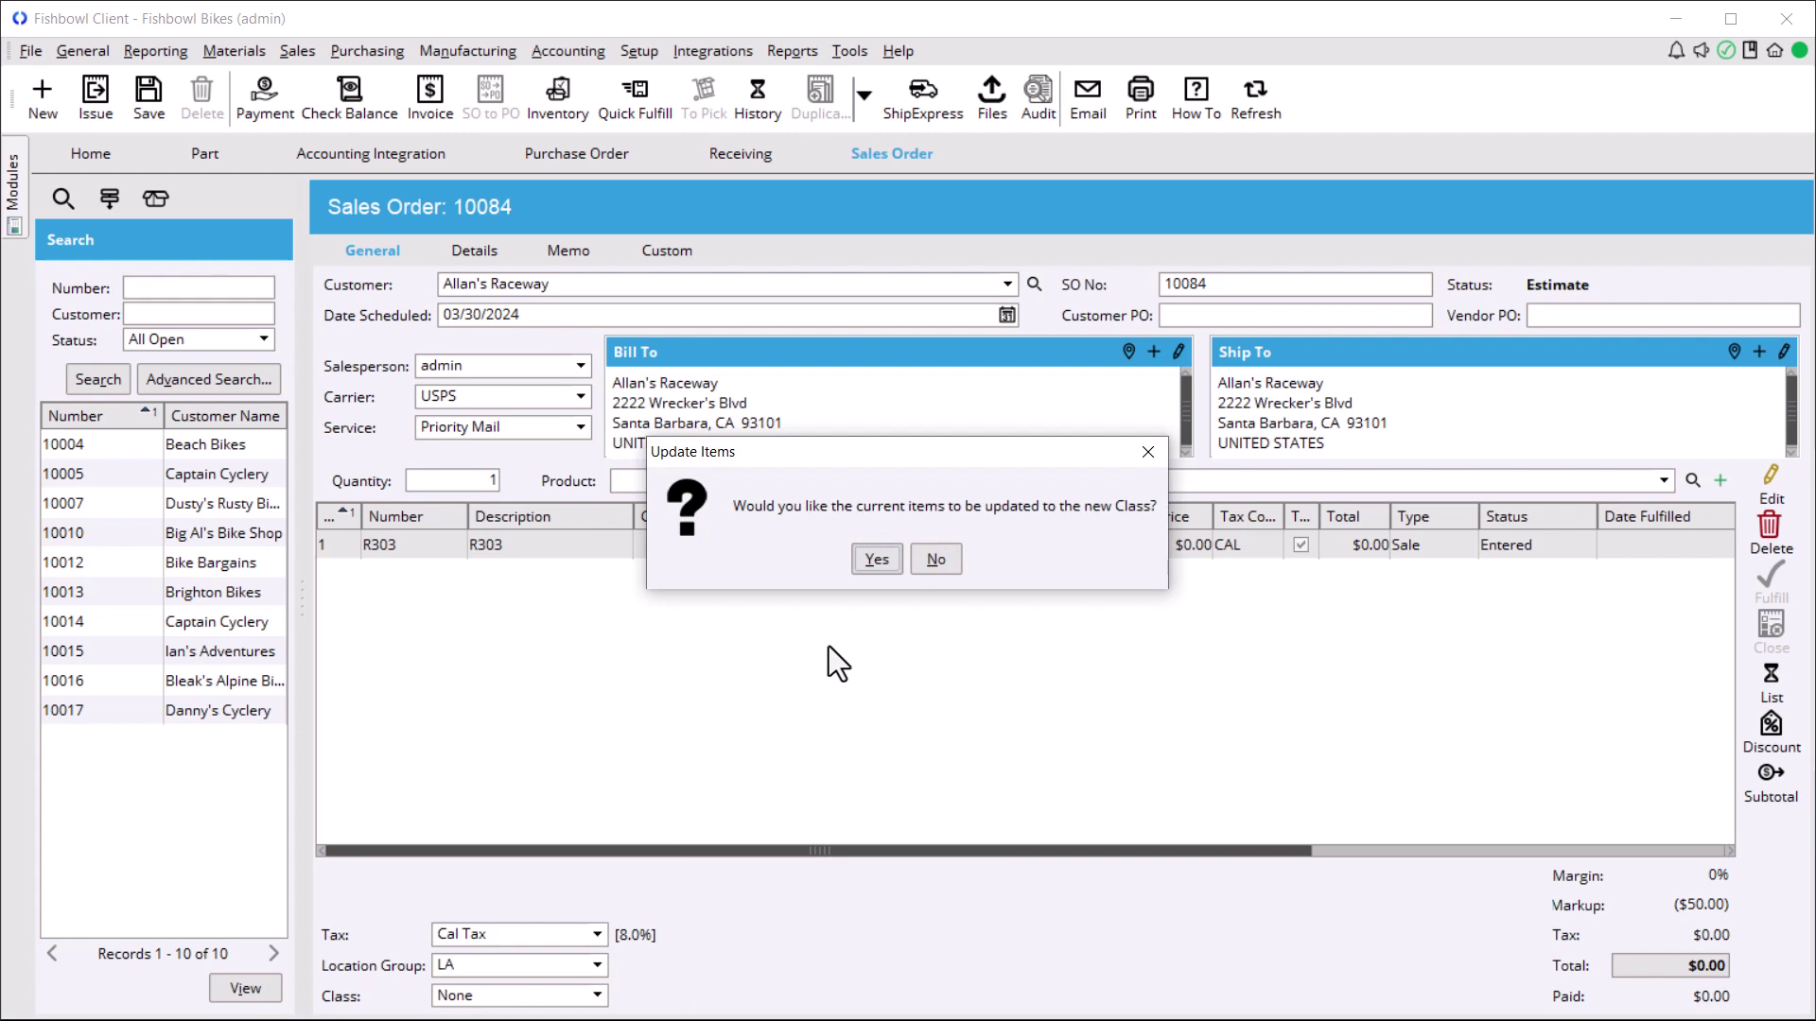
{"action": "left_click", "coordinate": [875, 560]}
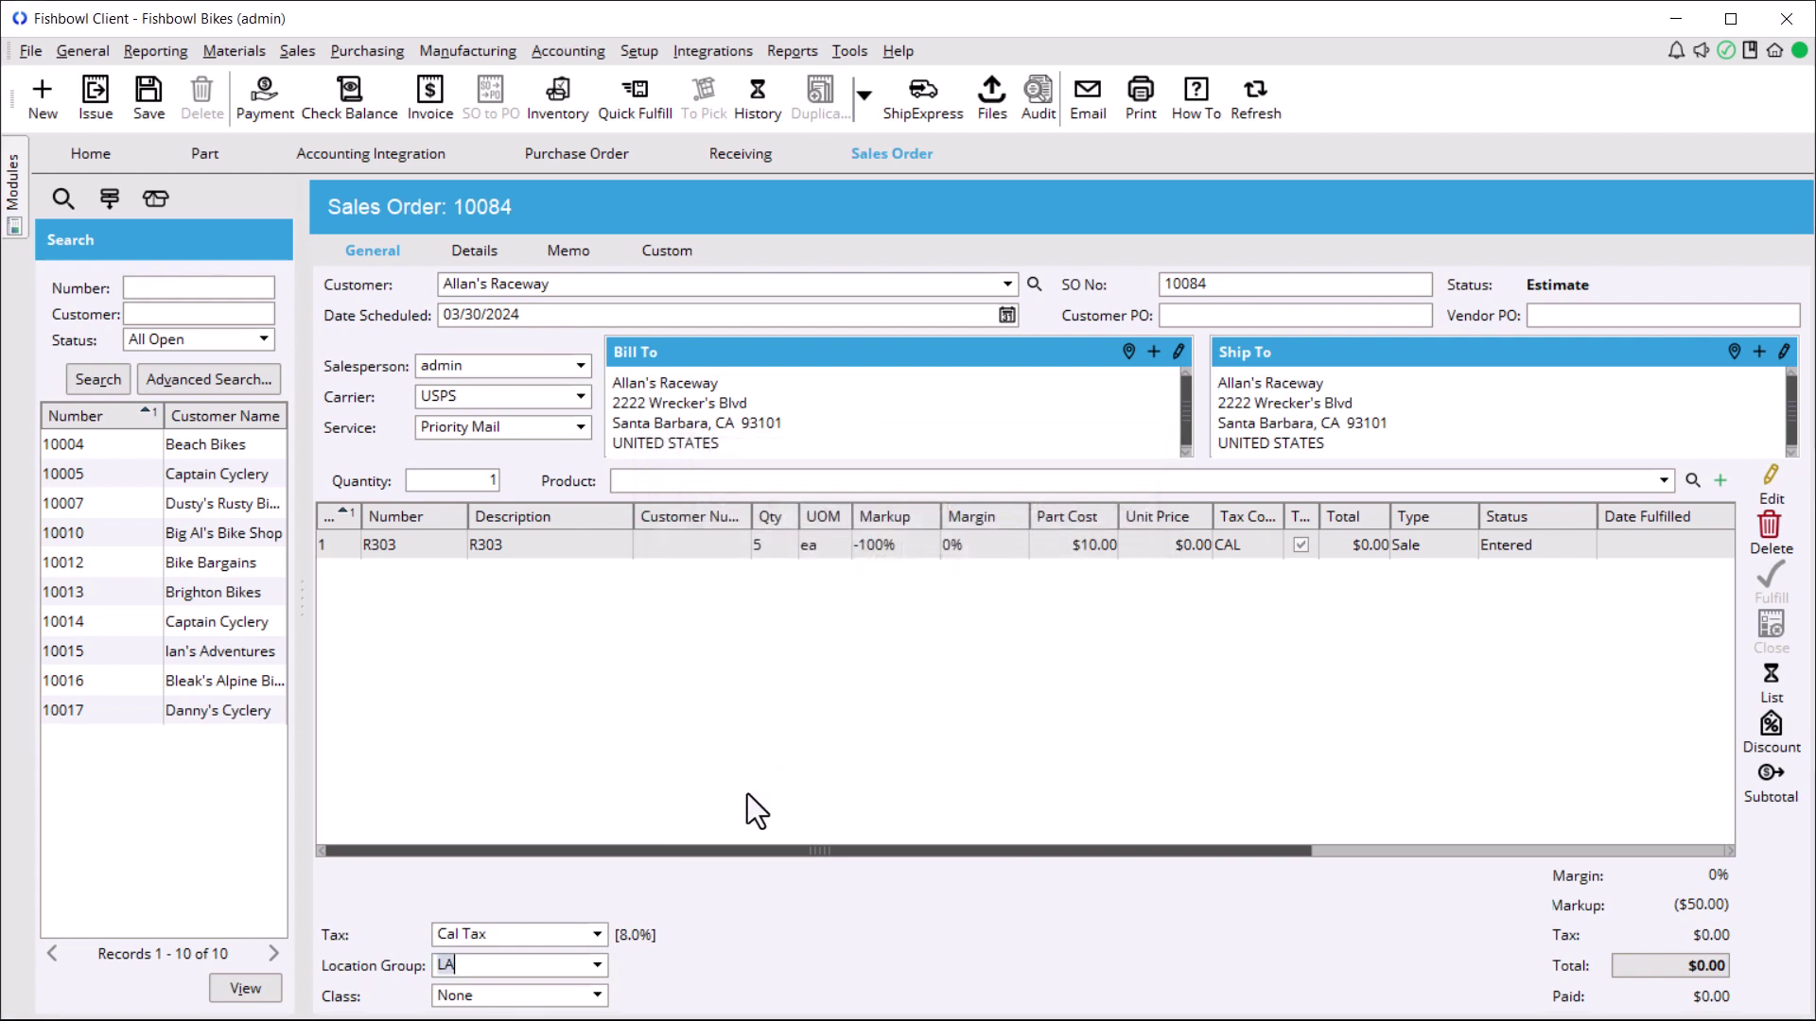
Select Cal Tax as the order's tax rate and issue the sales order.
{"action": "left_click", "coordinate": [596, 933]}
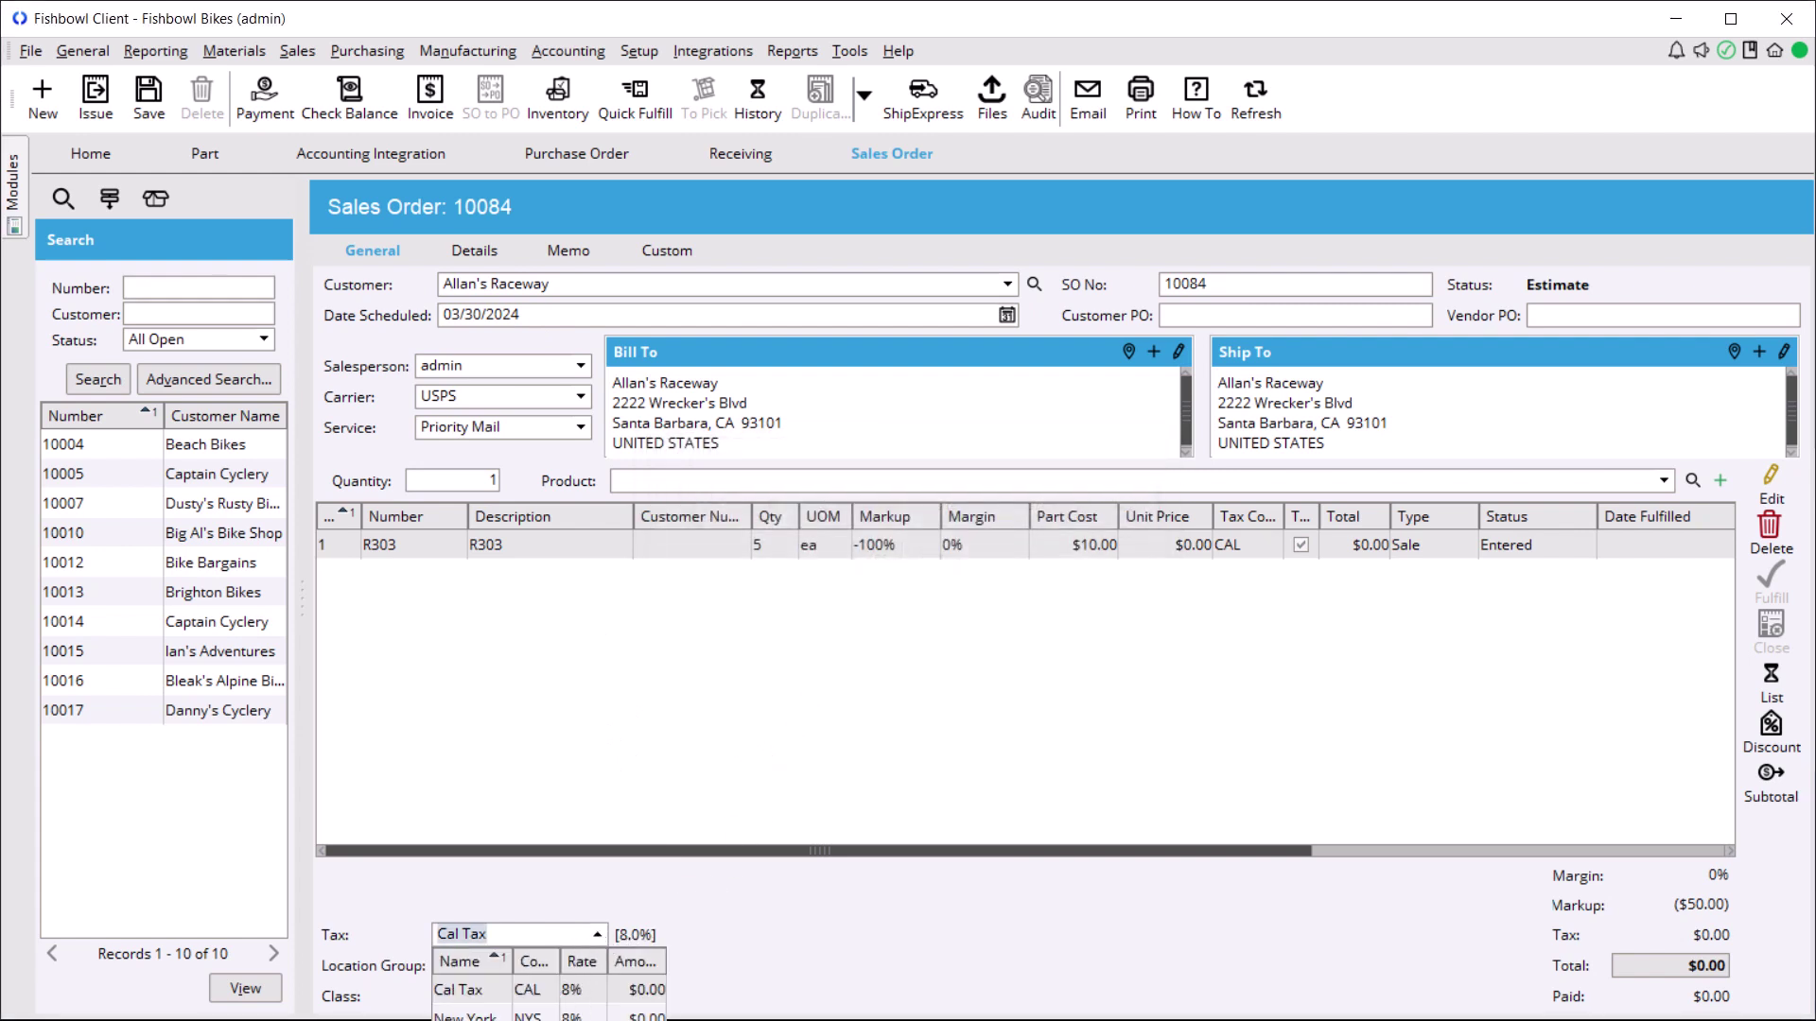
{"action": "left_click", "coordinate": [487, 990]}
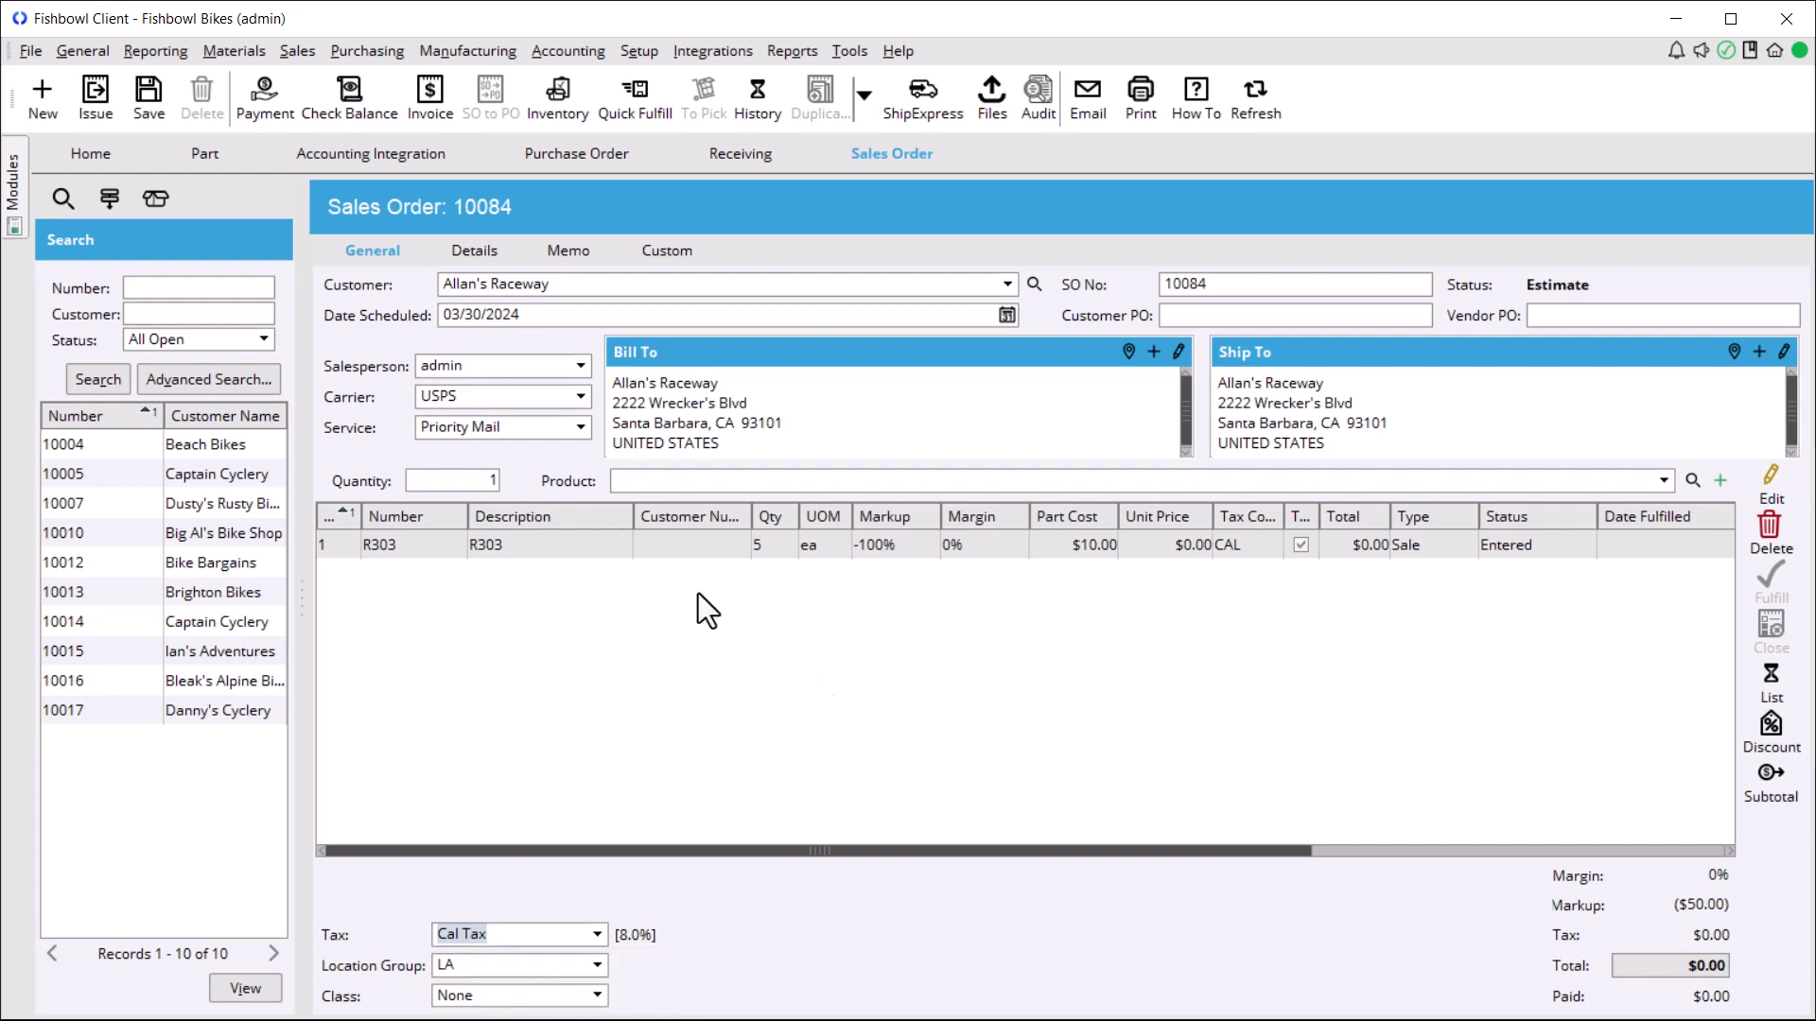
{"action": "left_click", "coordinate": [100, 104]}
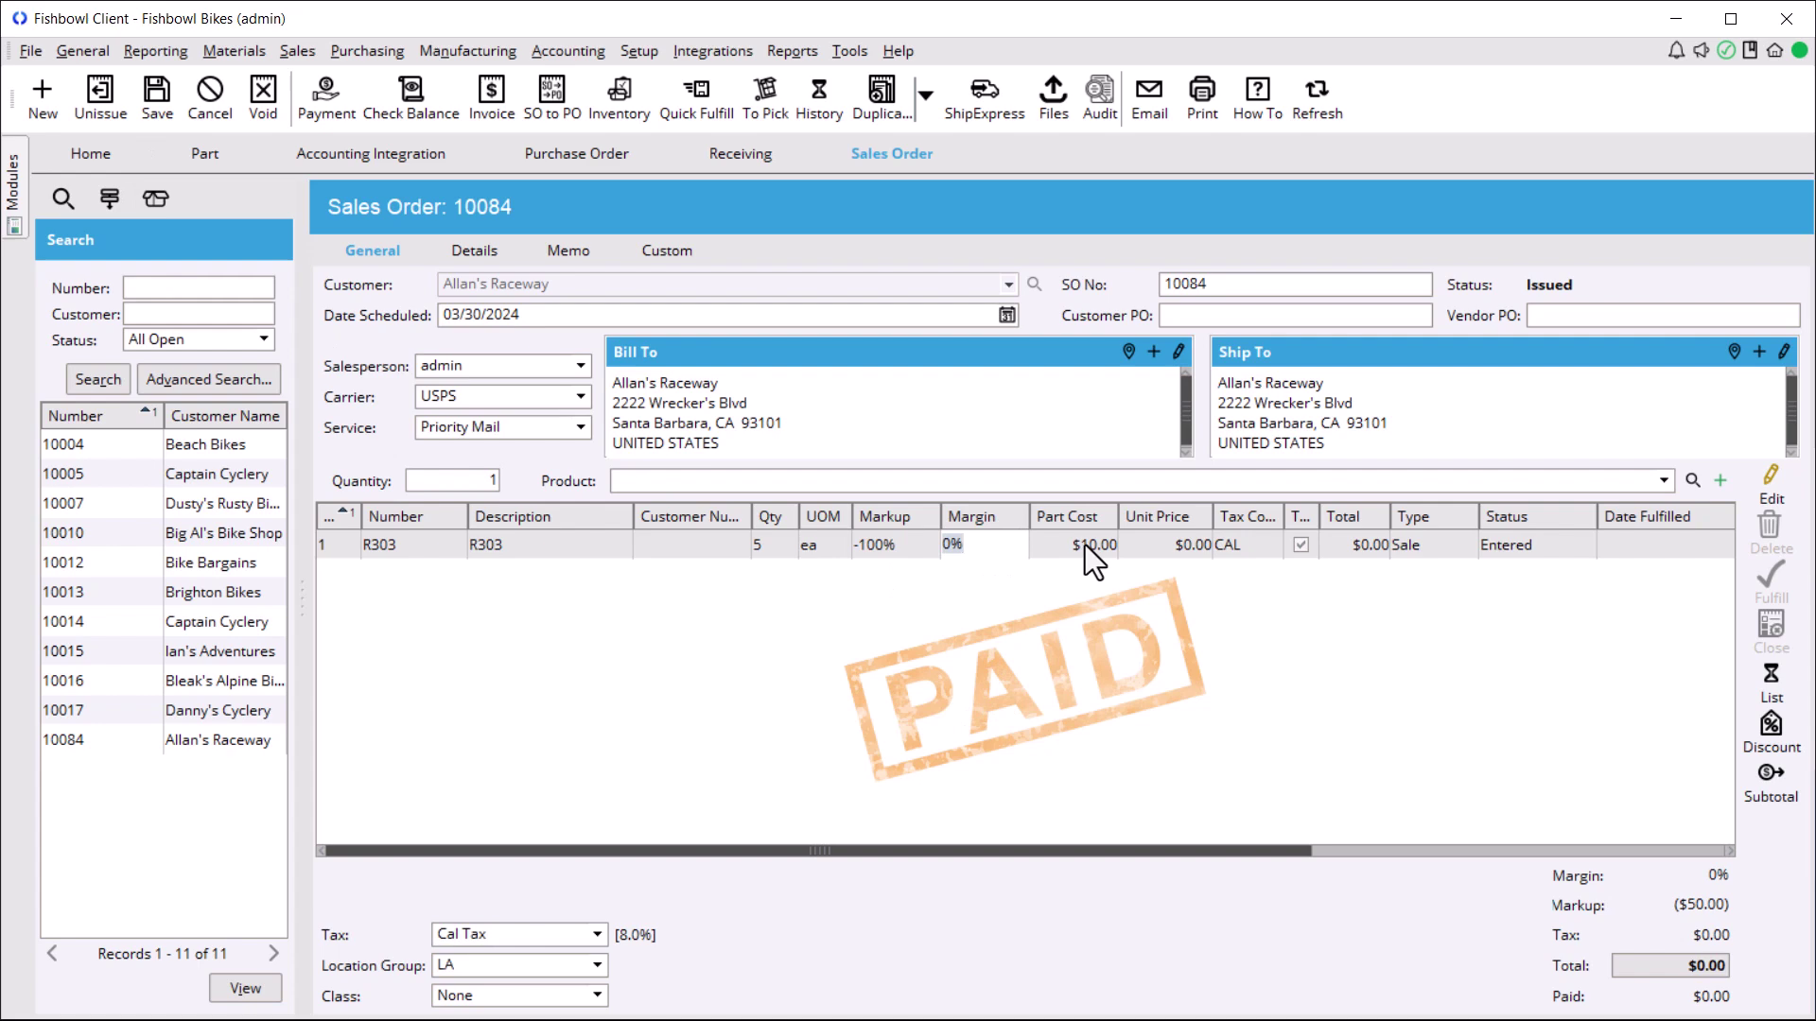
Set the unit price of the R303 line to $20.00 and save the sales order.
{"action": "double_click", "coordinate": [1171, 545]}
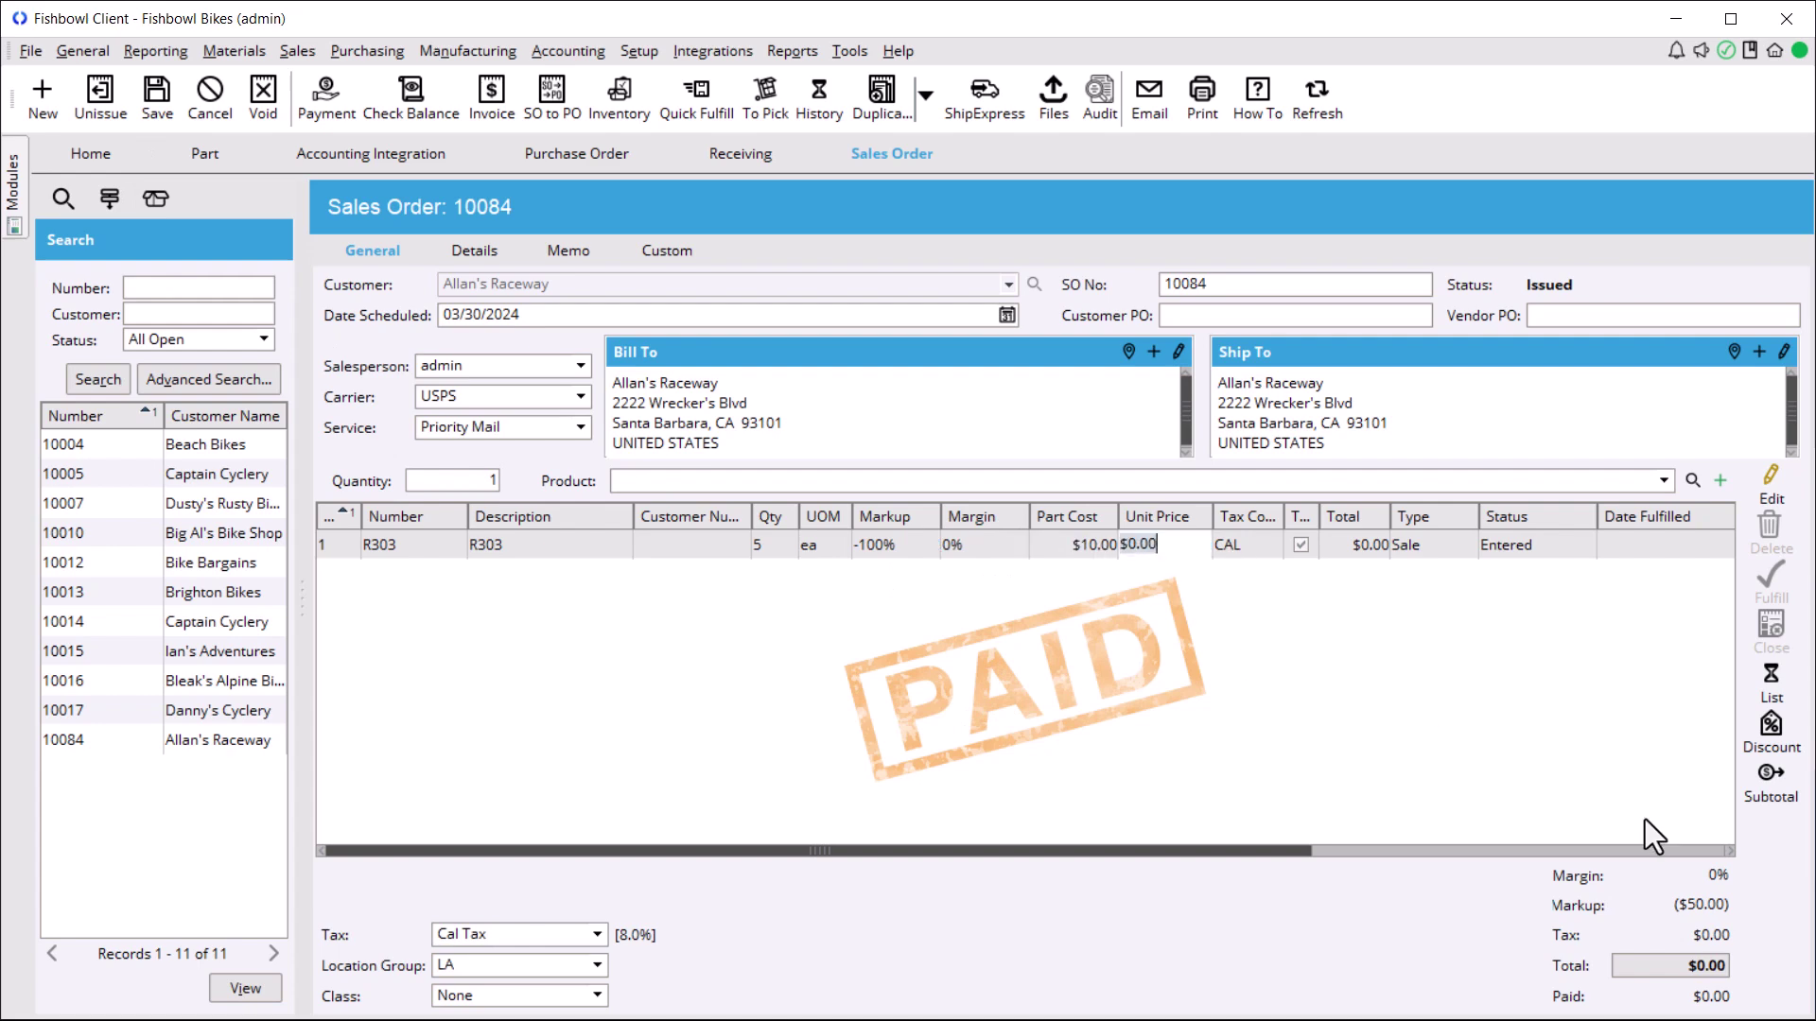
{"action": "type", "text": "20"}
{"action": "key", "text": "Tab"}
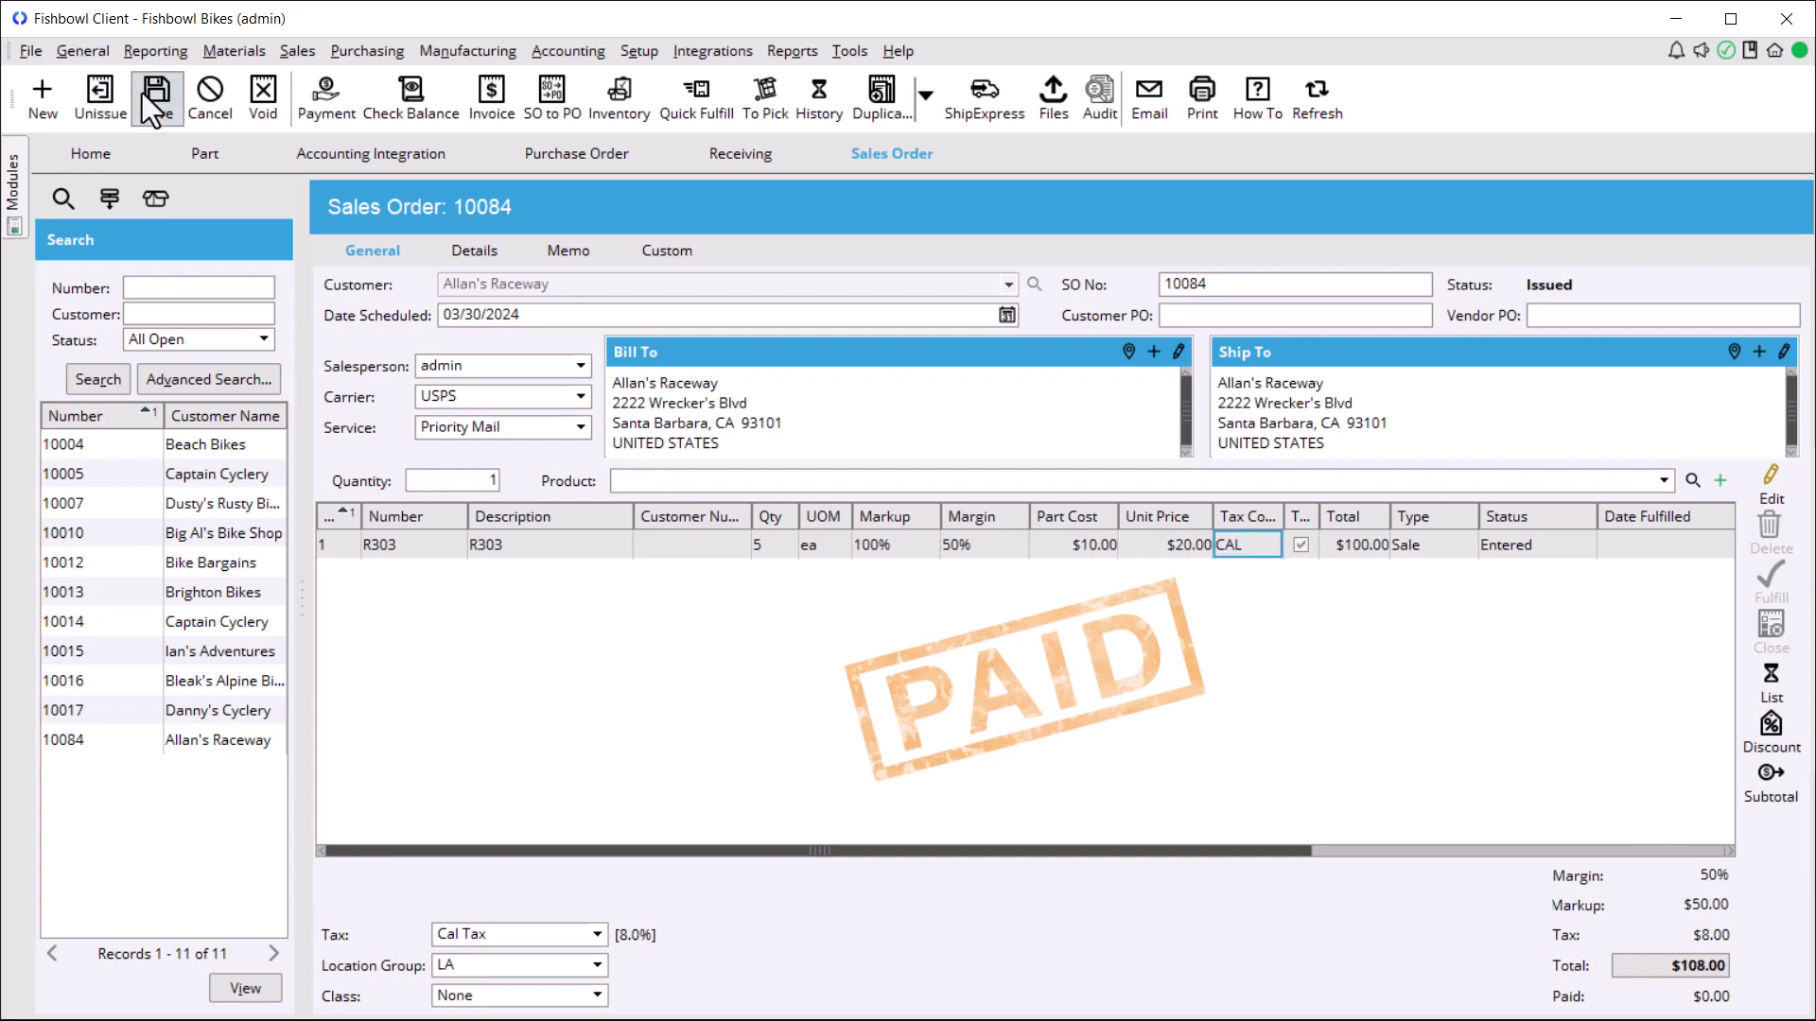
{"action": "left_click", "coordinate": [151, 107]}
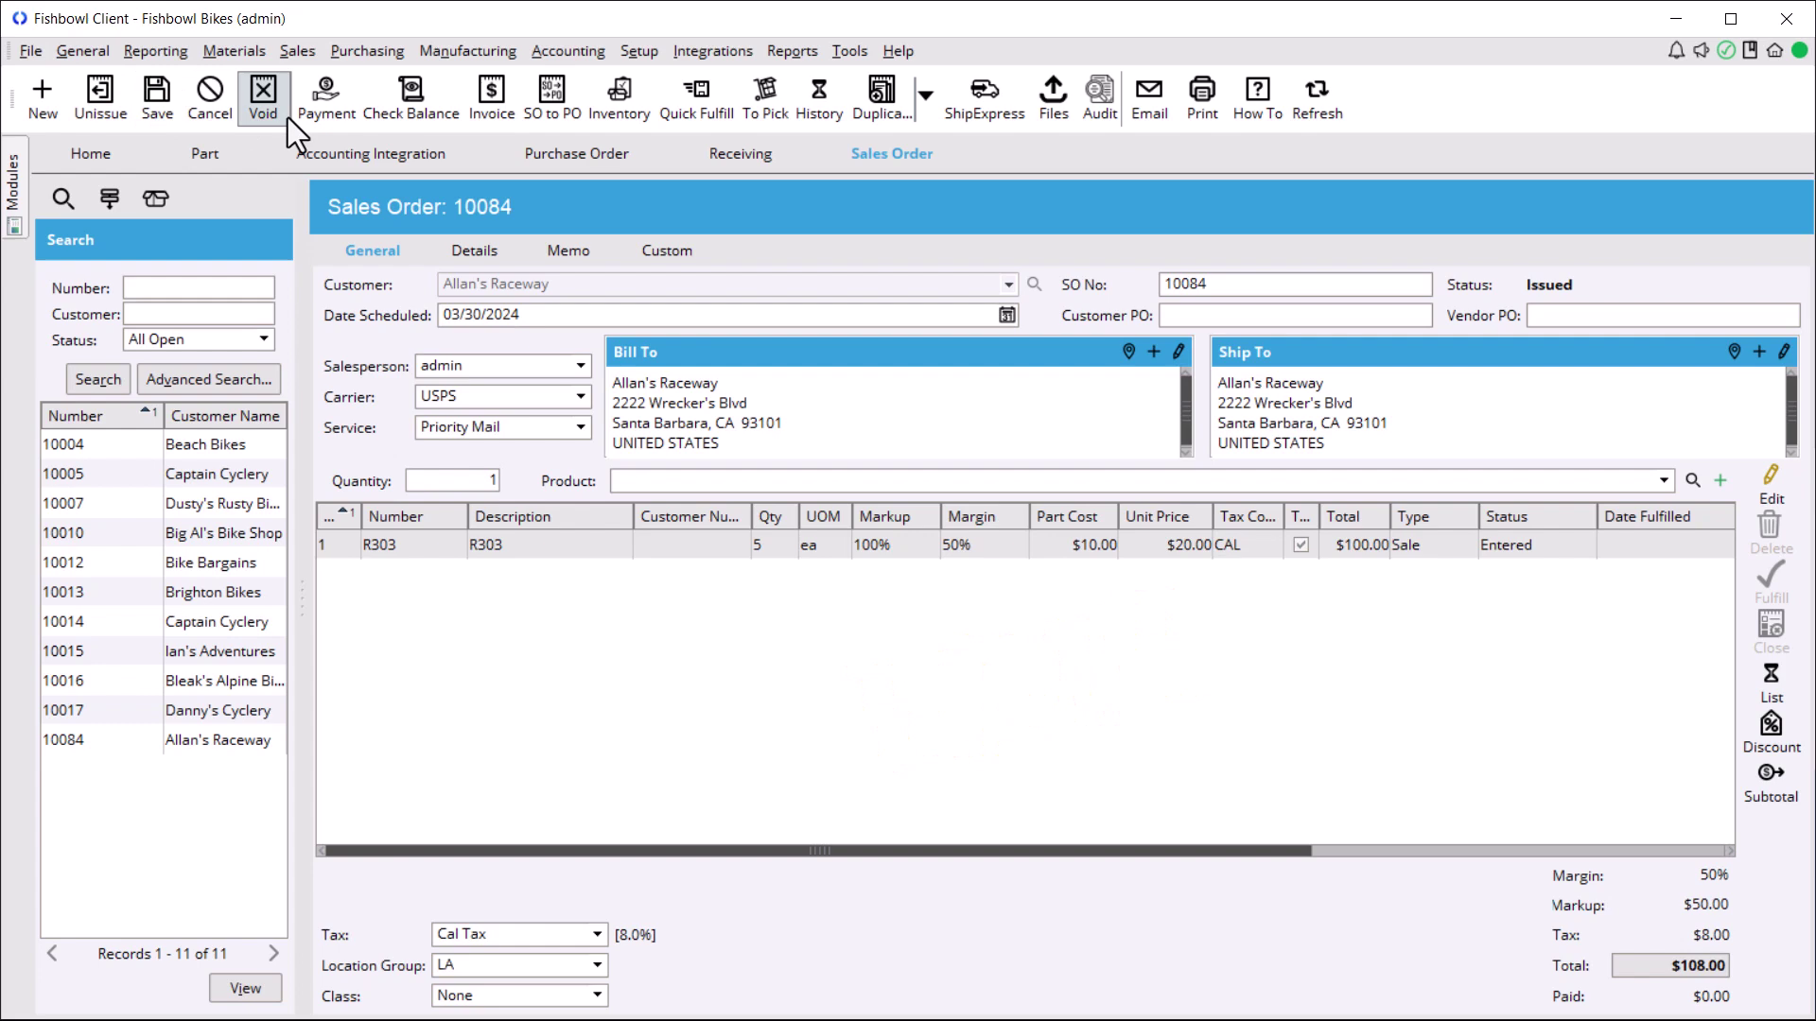
Quick fulfill the sales order, completing the picking of the 5 units of R303.
{"action": "left_click", "coordinate": [702, 93]}
{"action": "left_click", "coordinate": [874, 559]}
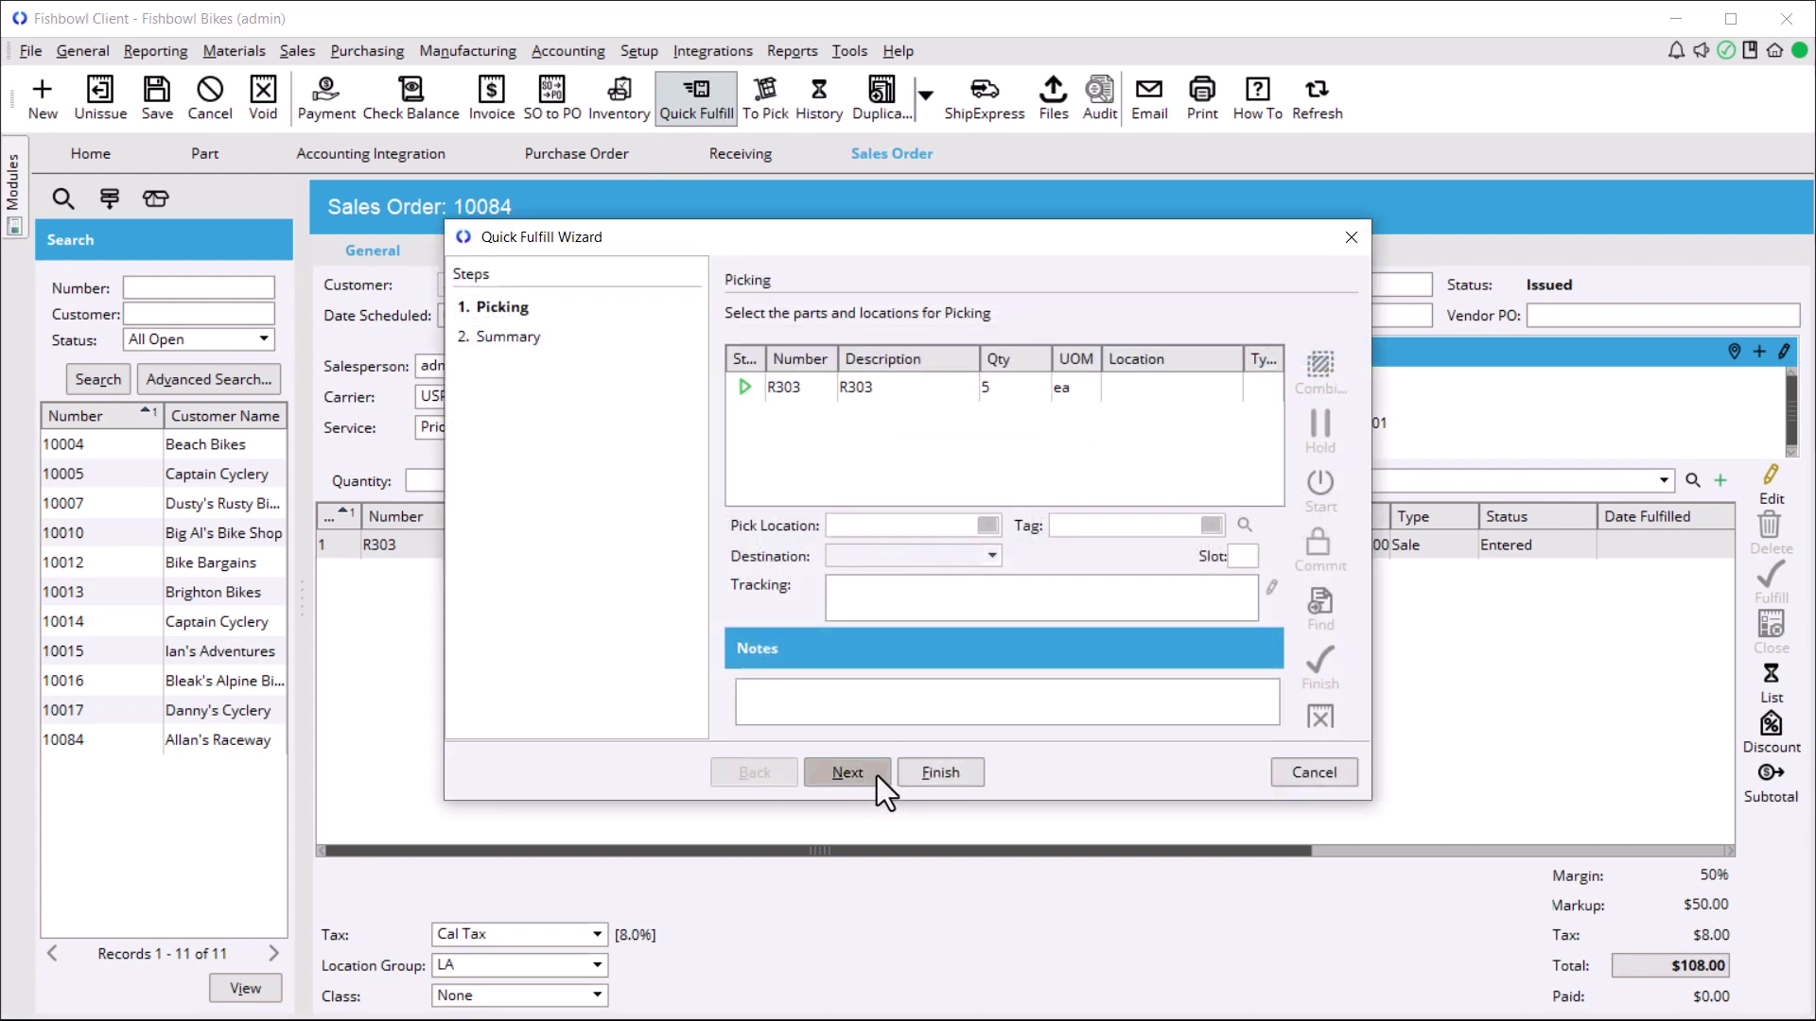
{"action": "left_click", "coordinate": [946, 770]}
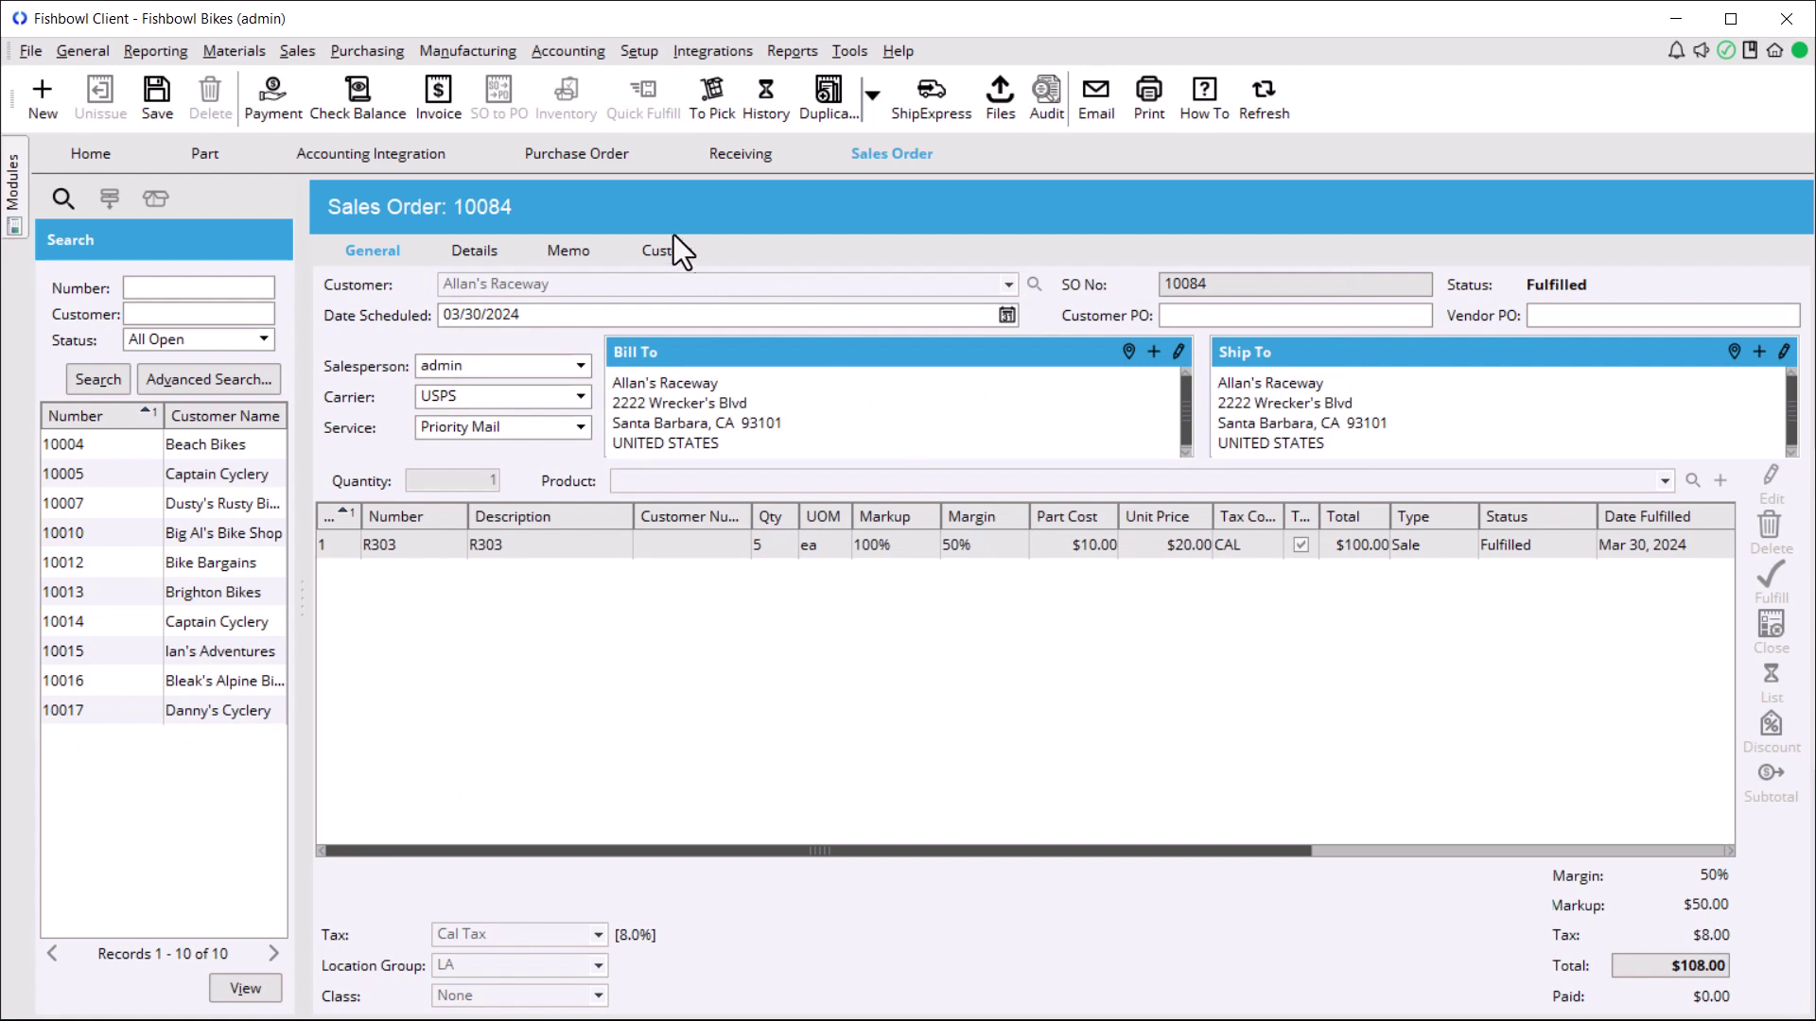
Run a standard export from Accounting Integration, review the Invoices entry in the enlarged export summary, and dismiss it.
{"action": "left_click", "coordinate": [341, 152]}
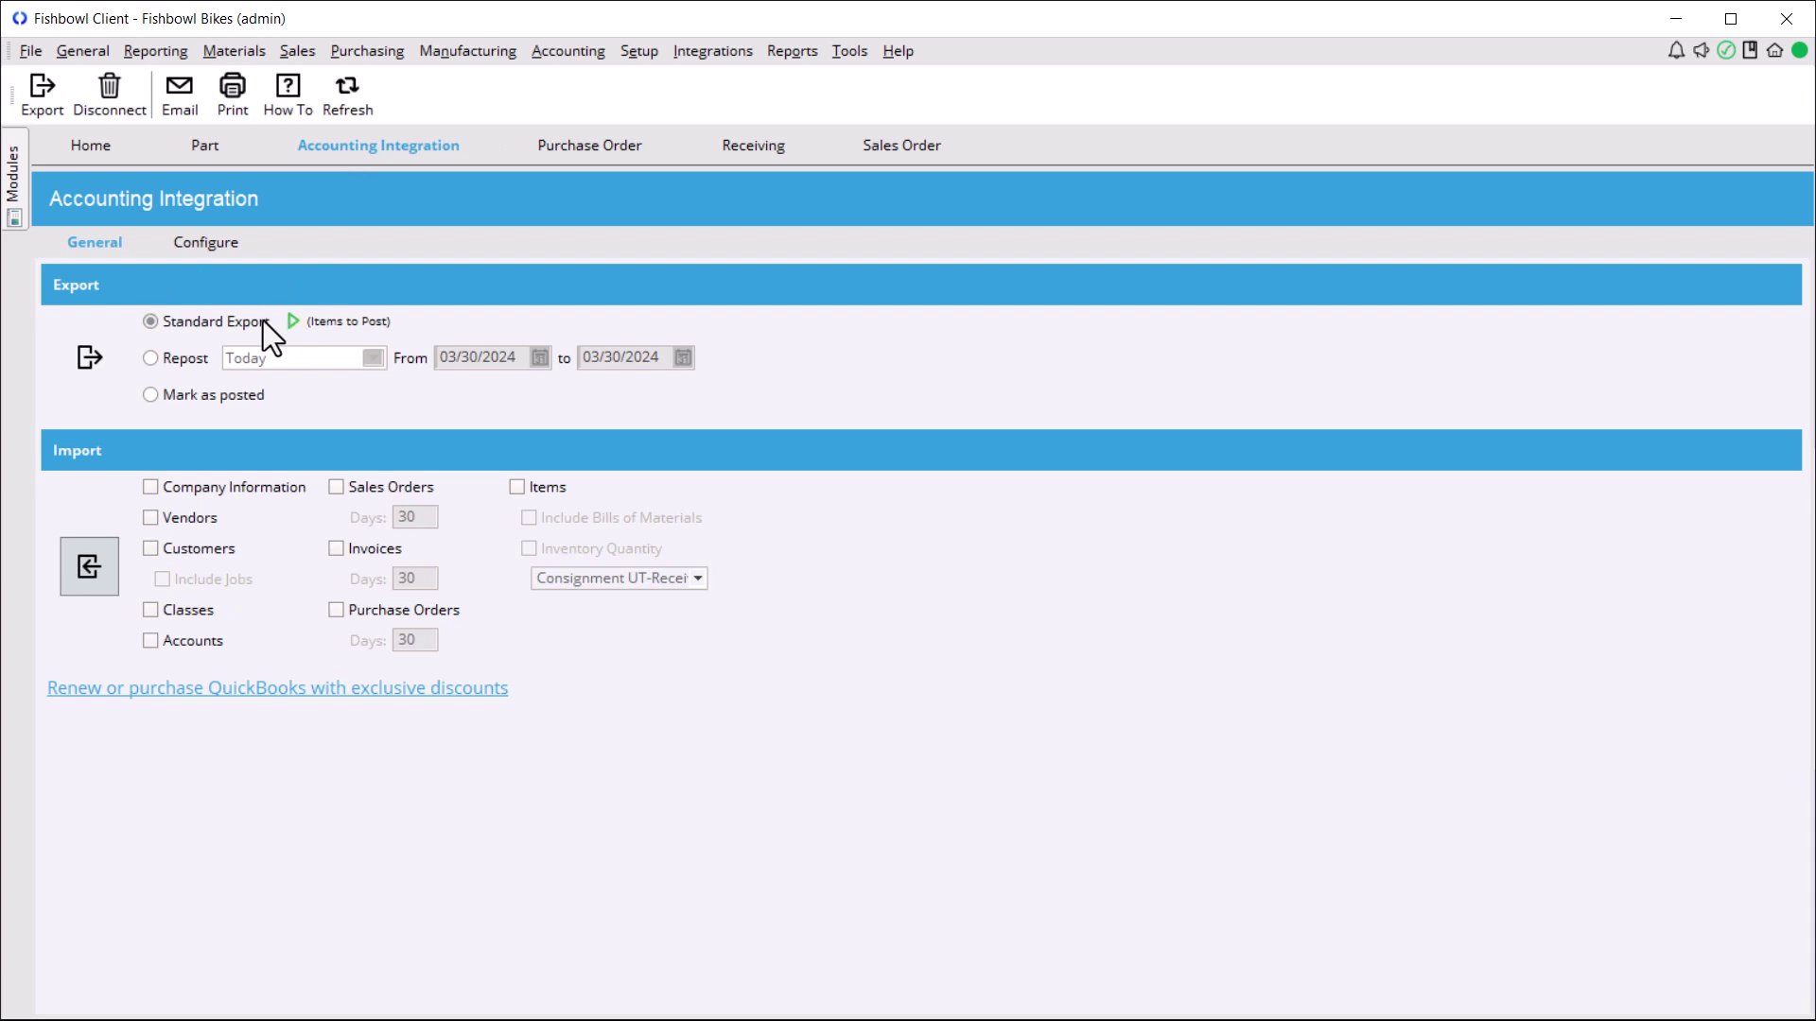
{"action": "left_click", "coordinate": [87, 371]}
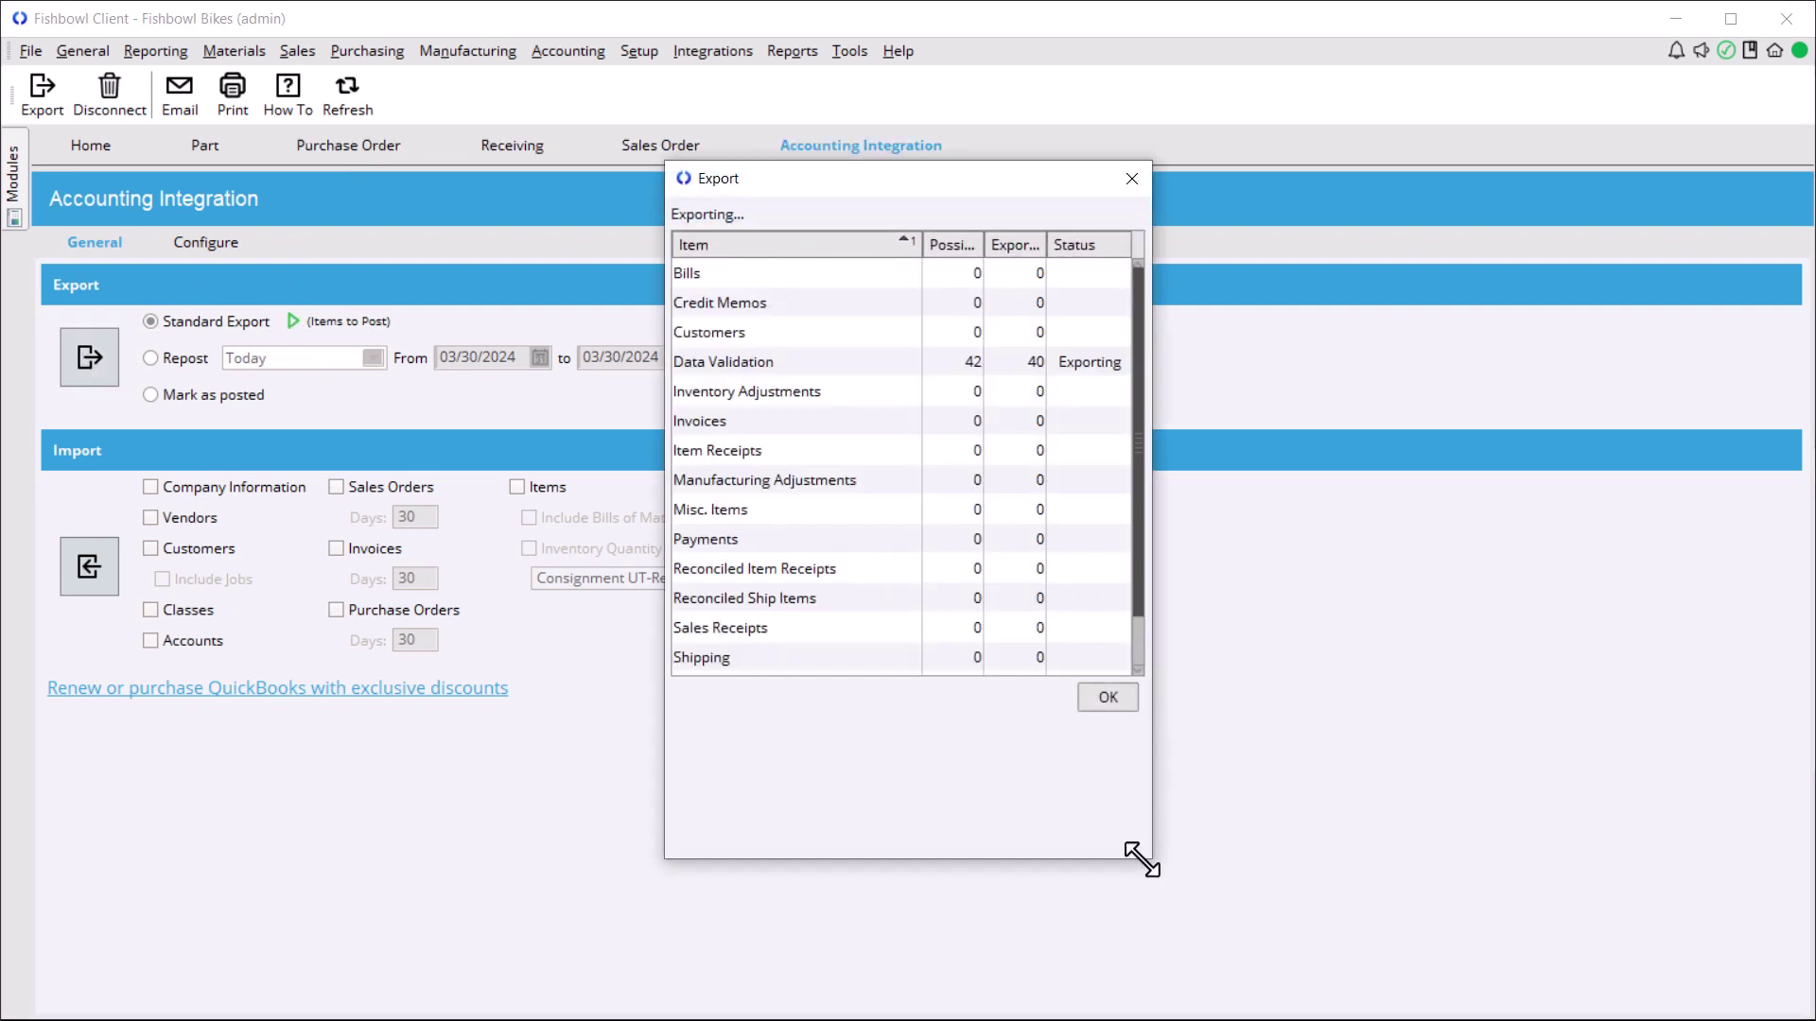
{"action": "left_click_drag", "start_coordinate": [1148, 856], "coordinate": [1387, 1014]}
{"action": "left_click_drag", "start_coordinate": [1041, 162], "coordinate": [1042, 52]}
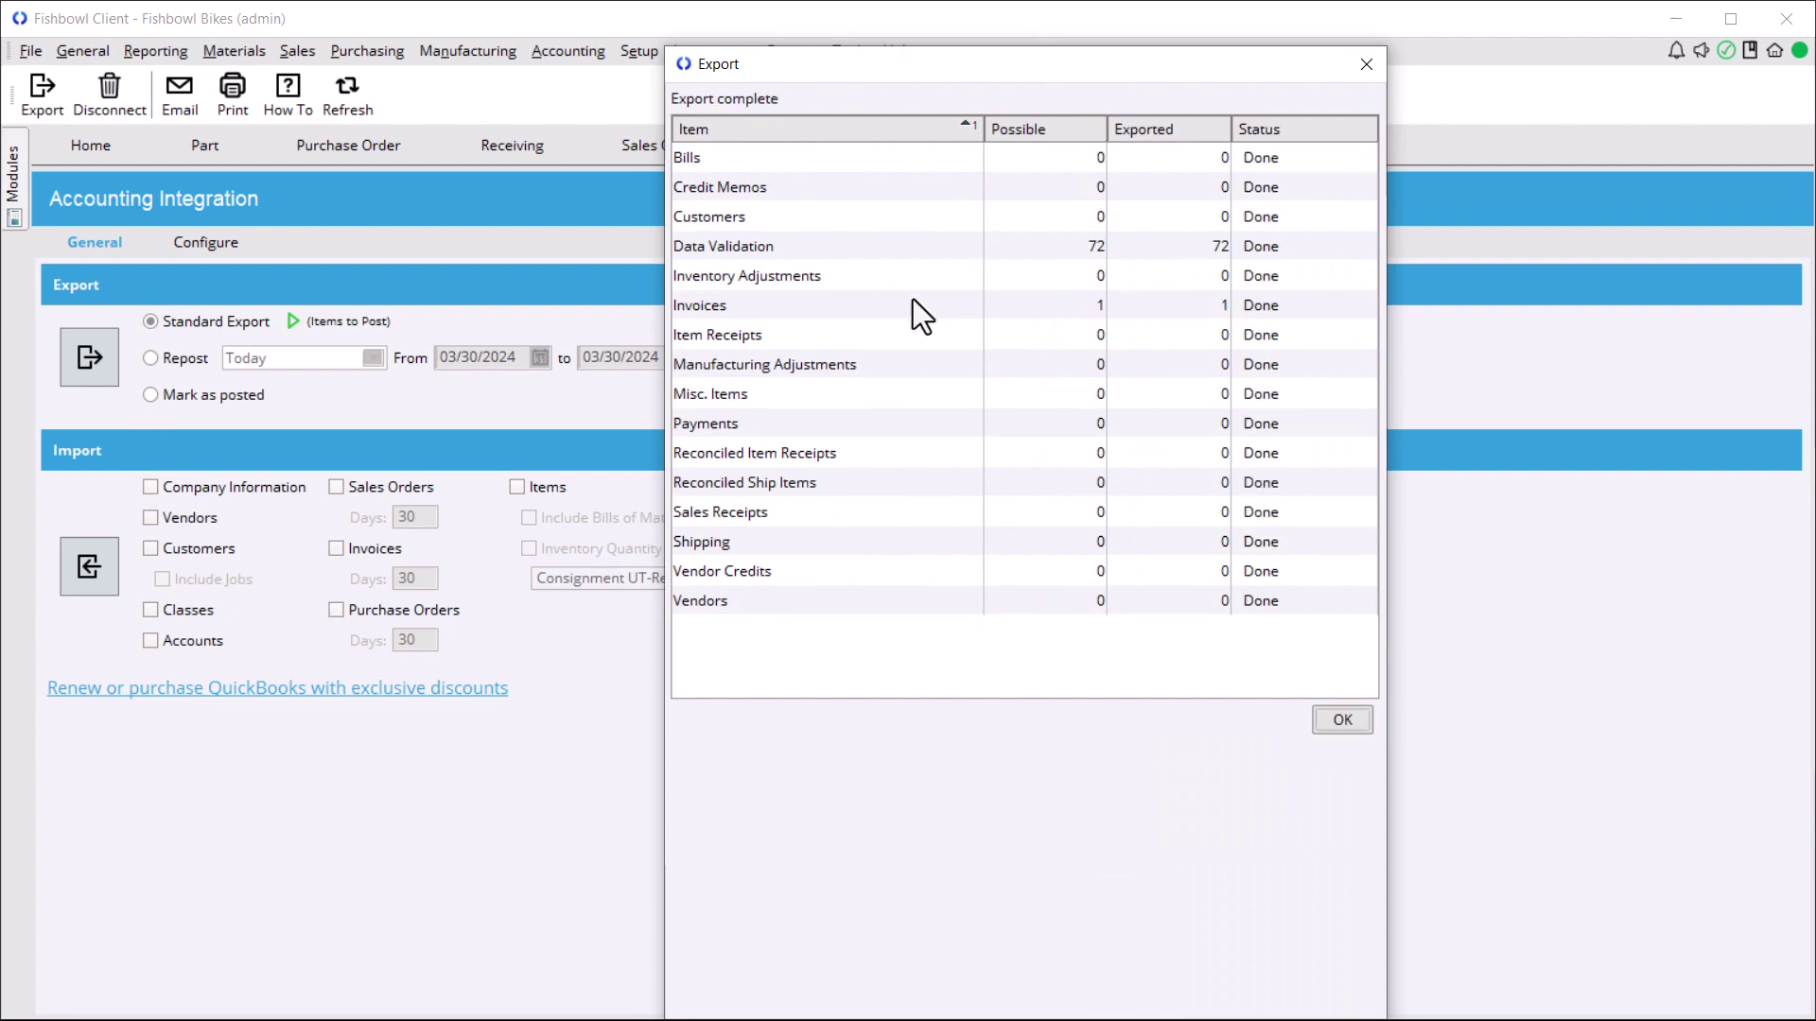
{"action": "left_click", "coordinate": [883, 300]}
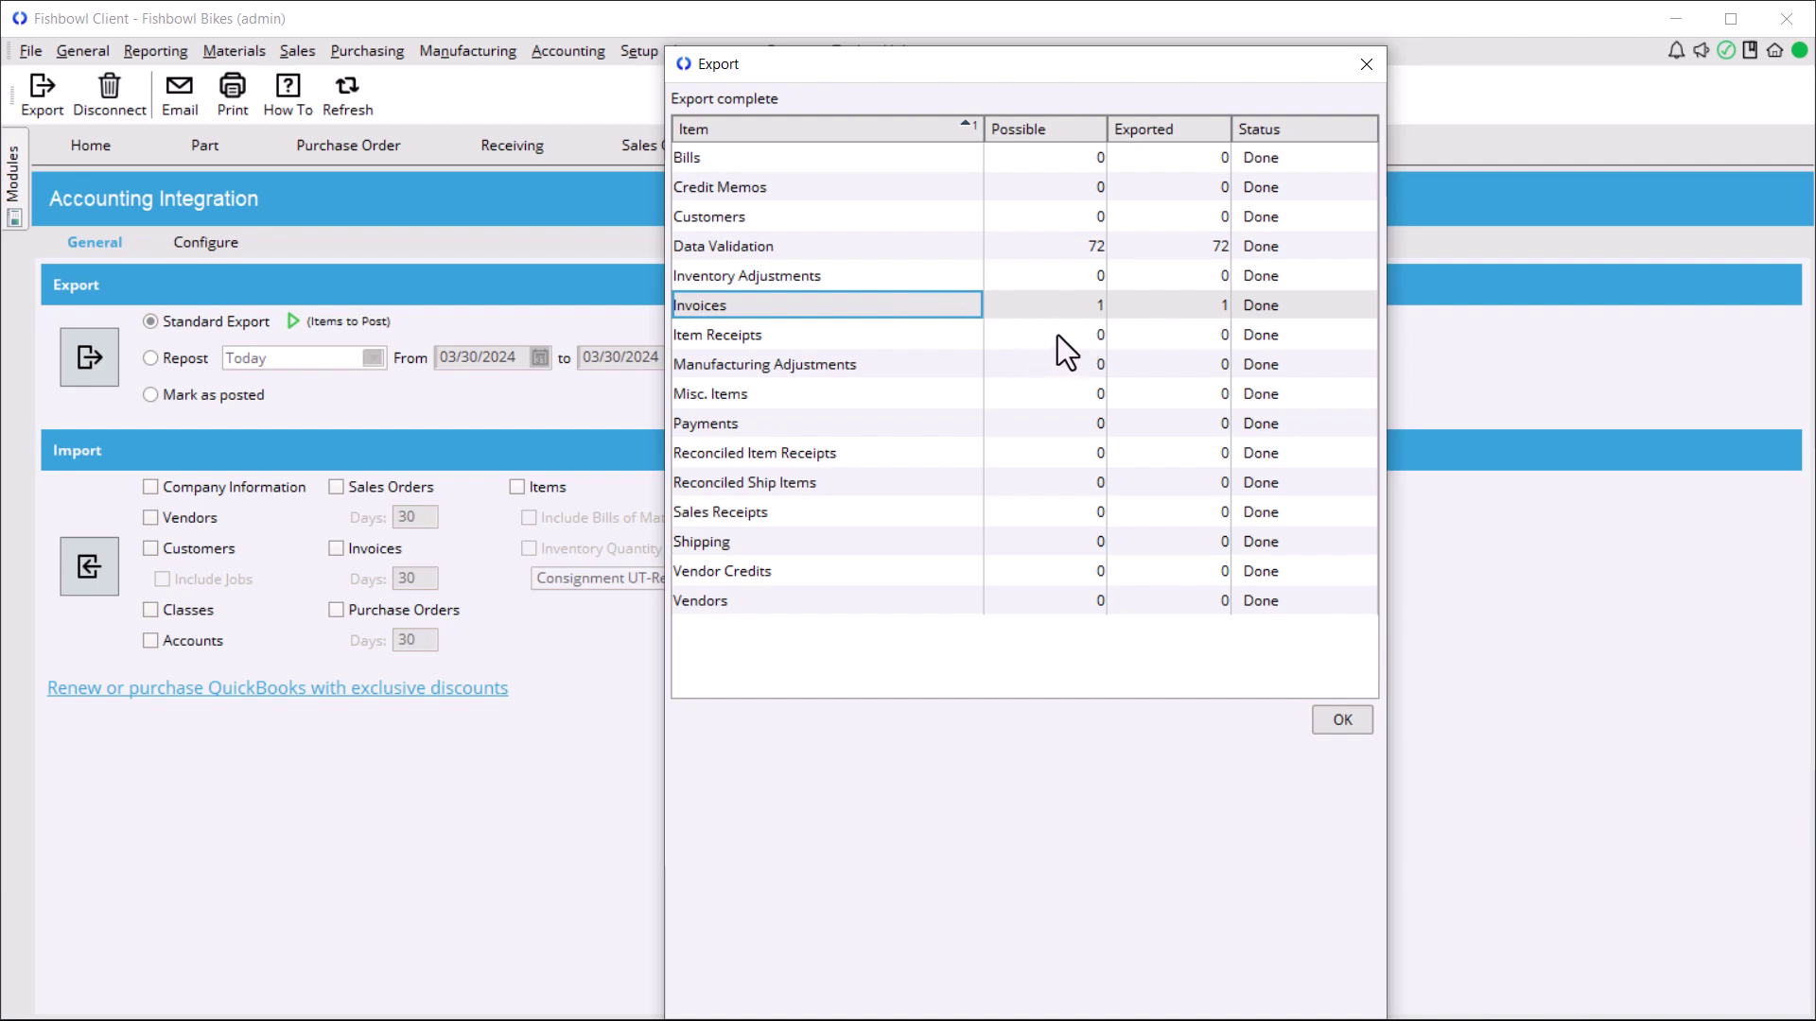
{"action": "left_click", "coordinate": [1342, 717]}
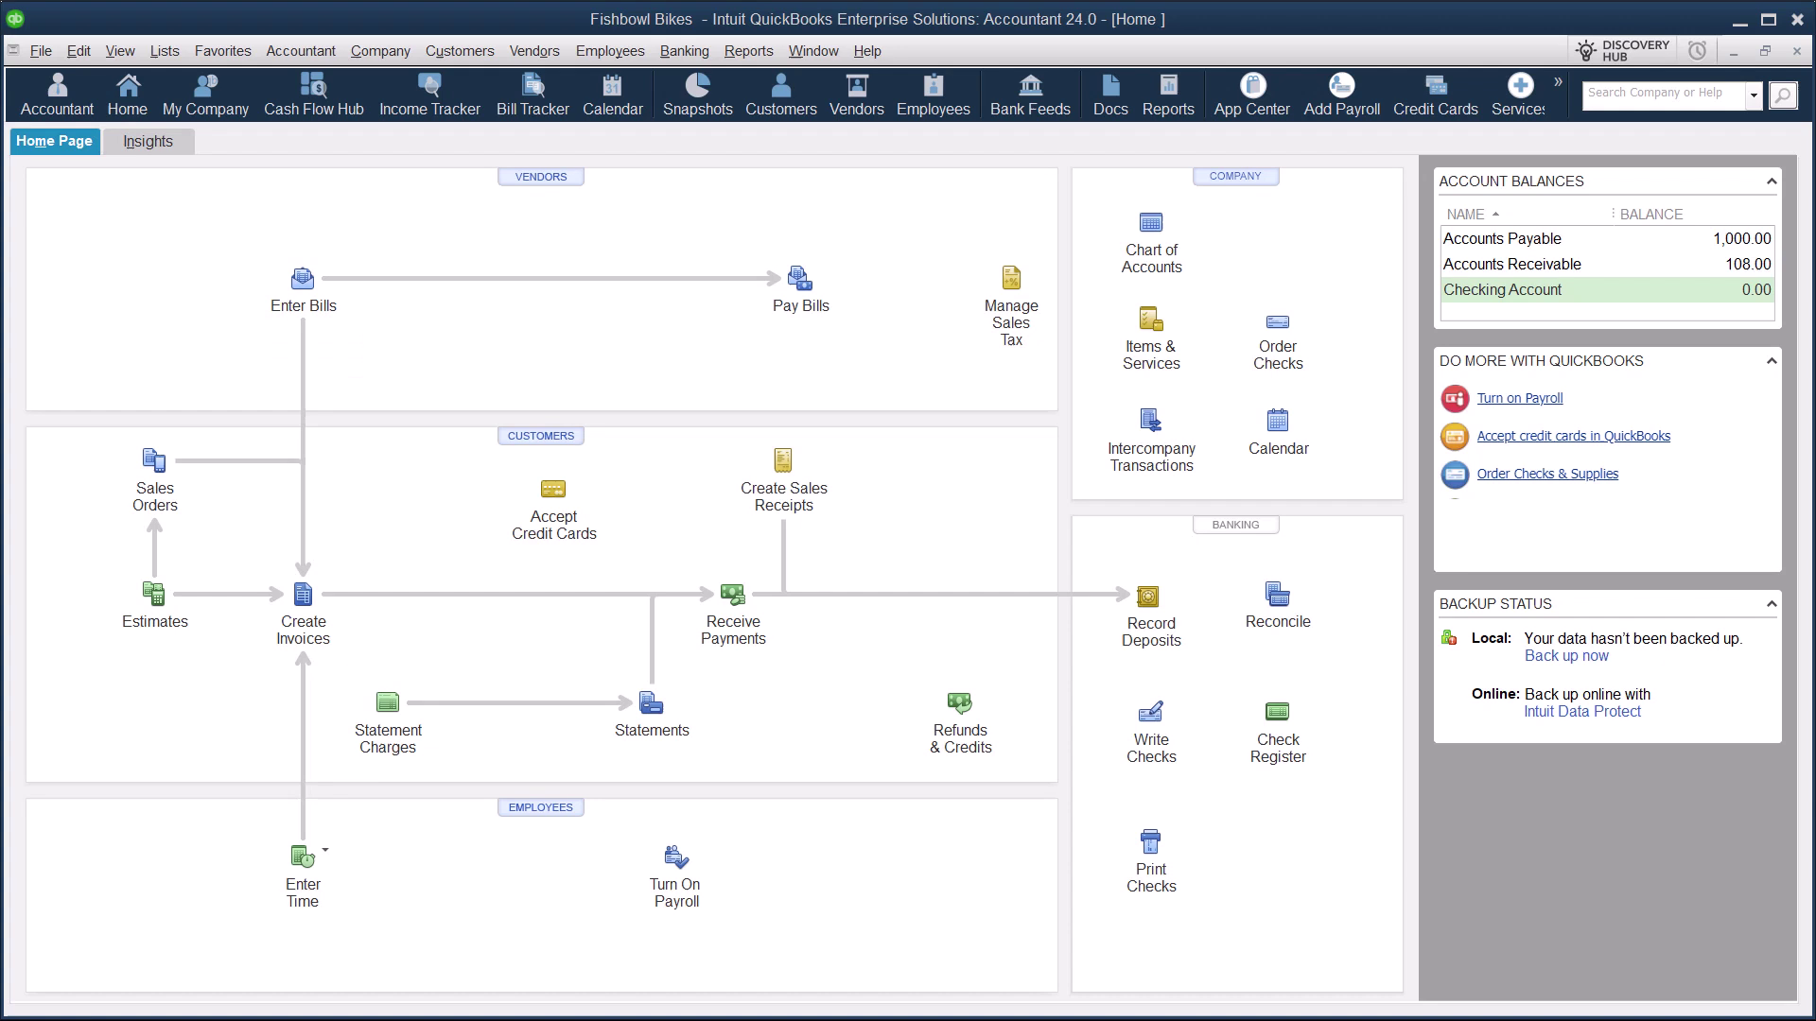
Switch to QuickBooks and open the Item List.
{"action": "left_click", "coordinate": [84, 51]}
{"action": "left_click", "coordinate": [165, 51]}
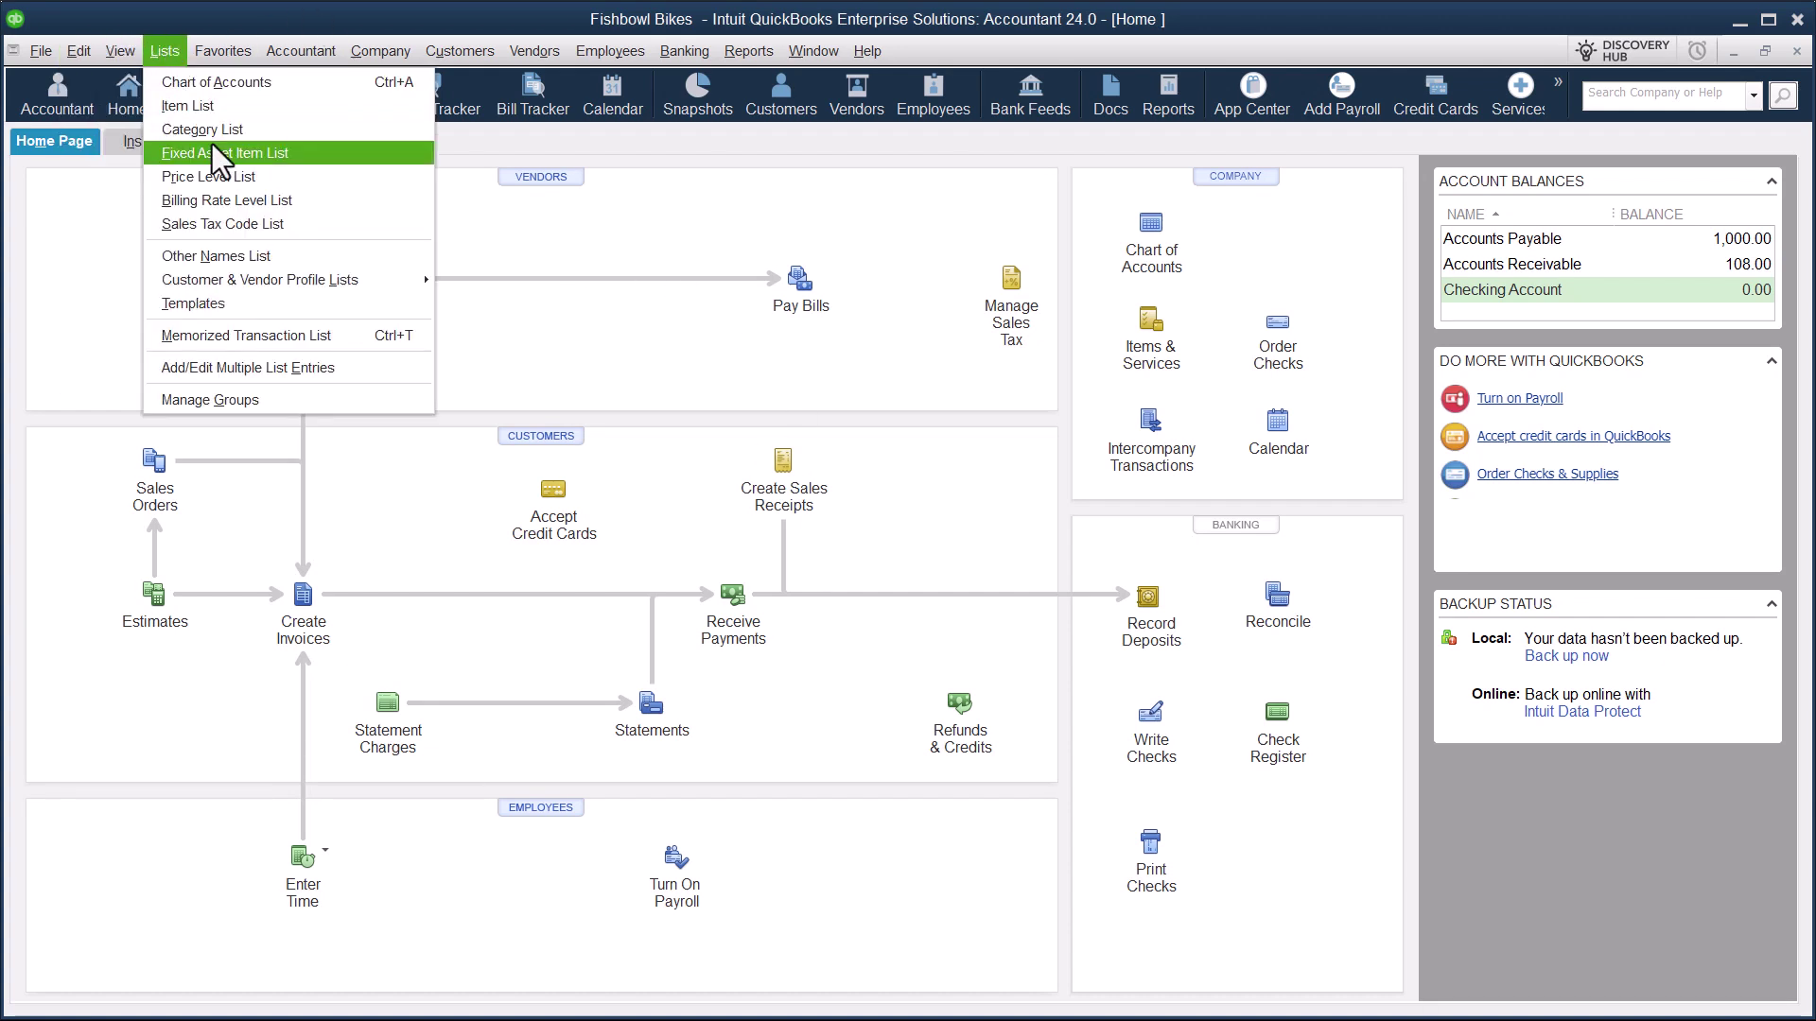
{"action": "left_click", "coordinate": [187, 106]}
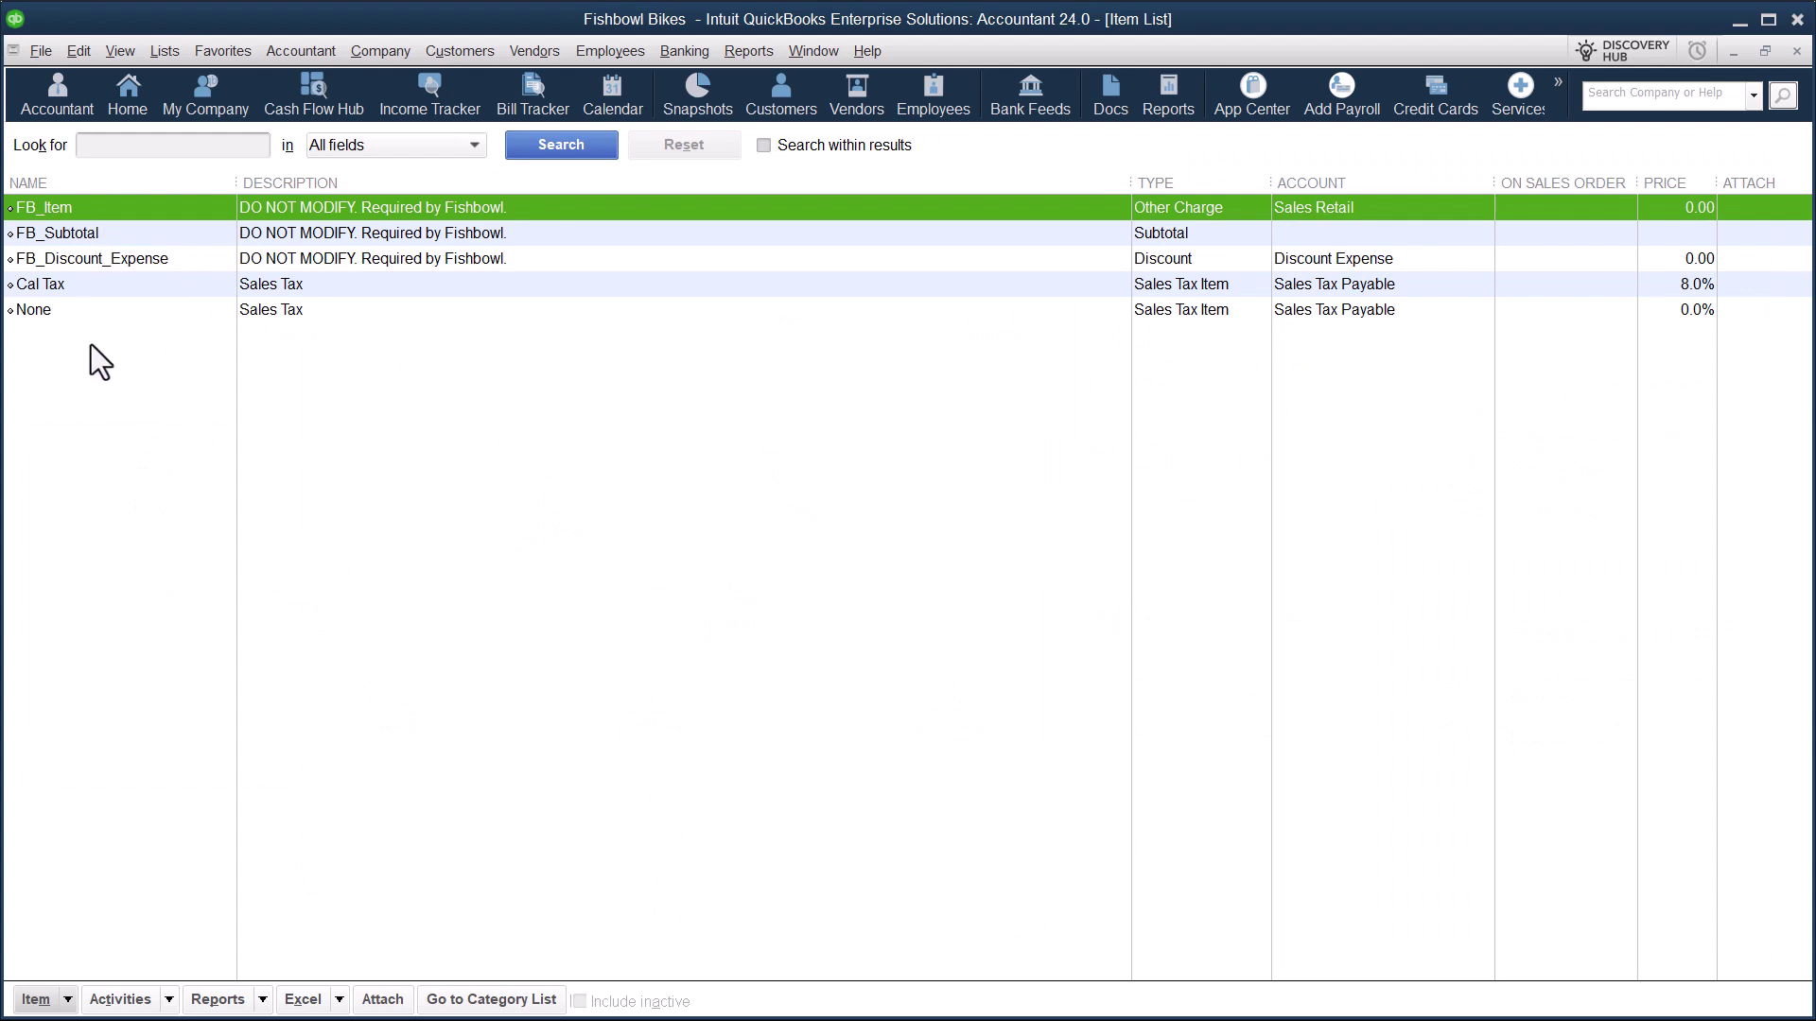
Run an advanced find for all transactions with the detail level at Summary only.
{"action": "left_click", "coordinate": [87, 52]}
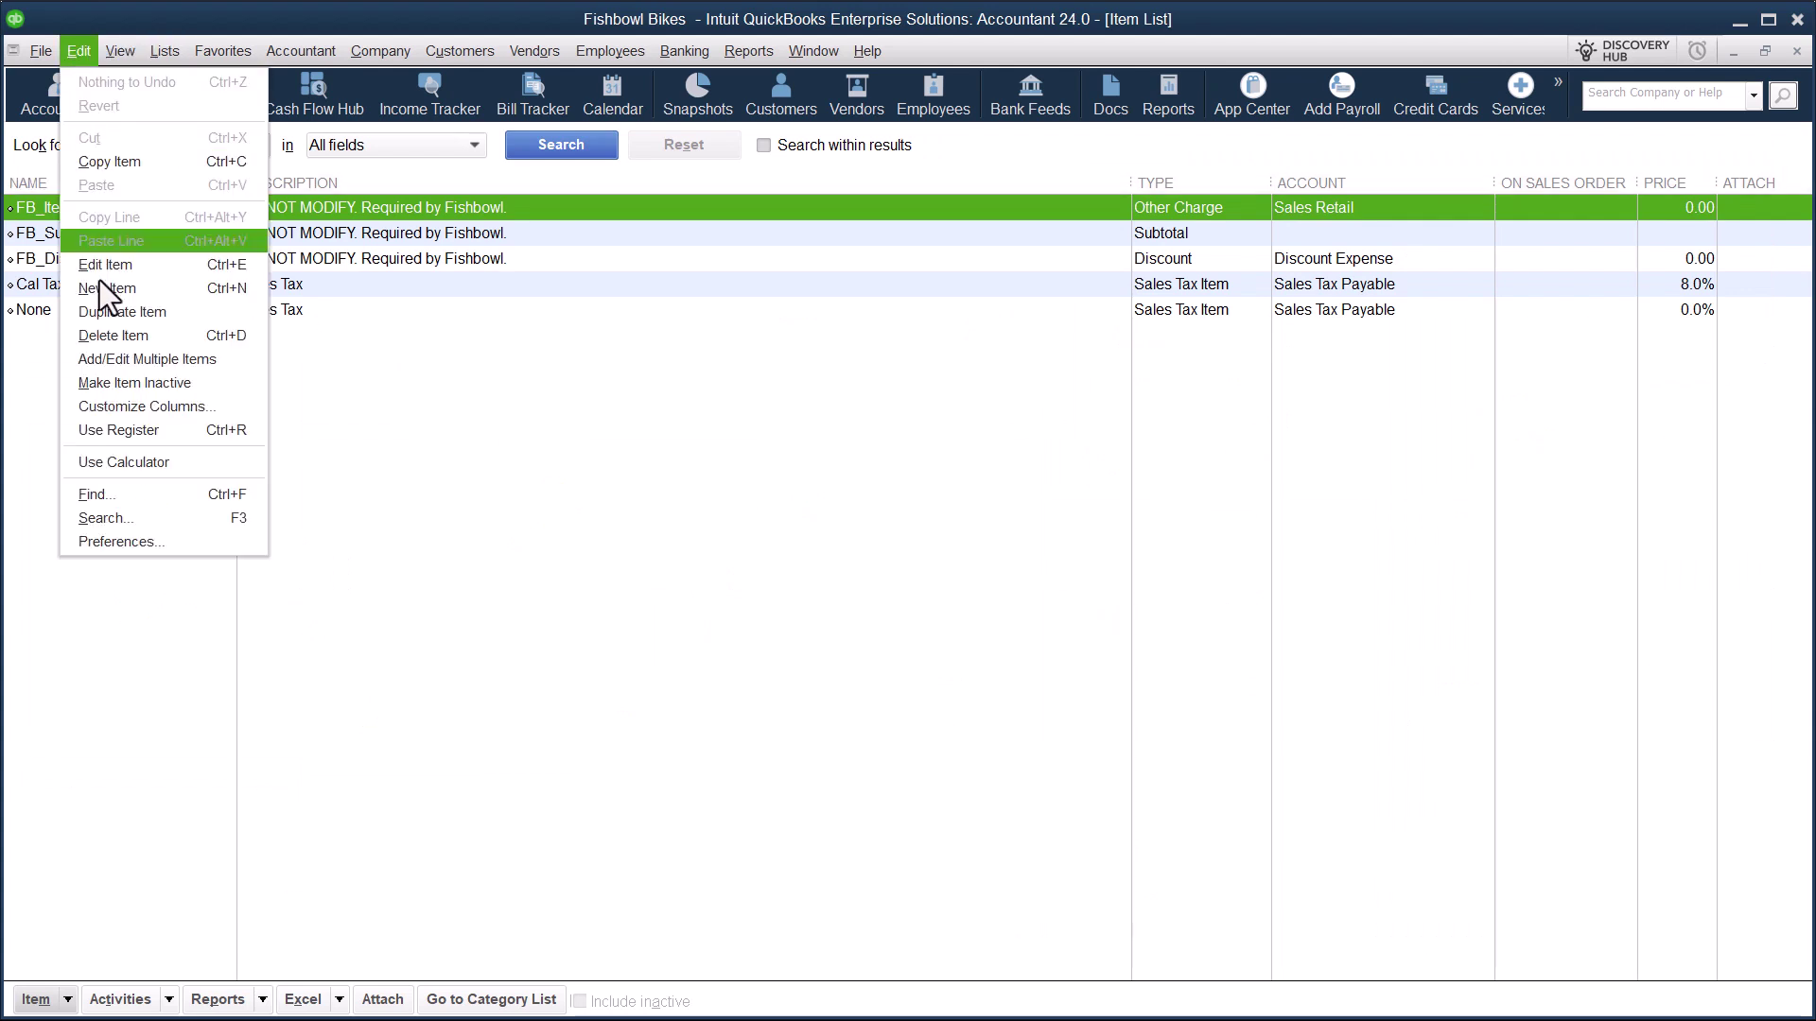
{"action": "left_click", "coordinate": [127, 495]}
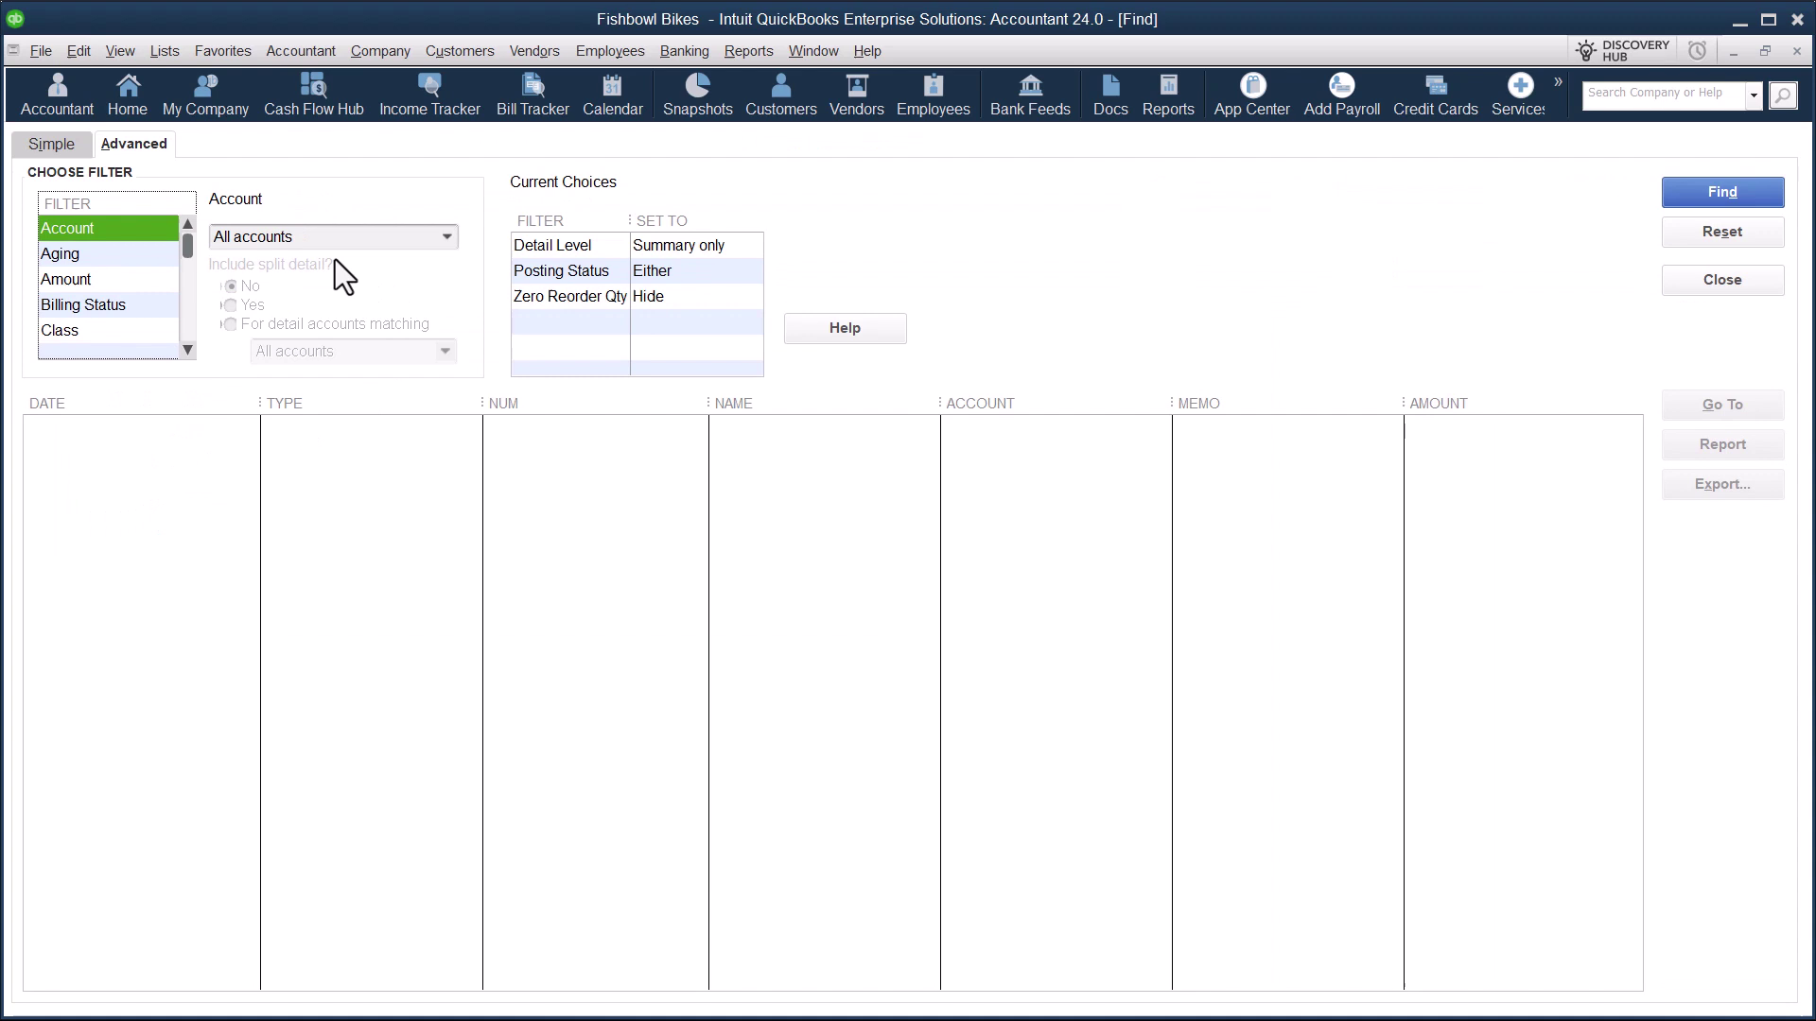
{"action": "left_click", "coordinate": [121, 288]}
{"action": "left_click", "coordinate": [635, 246]}
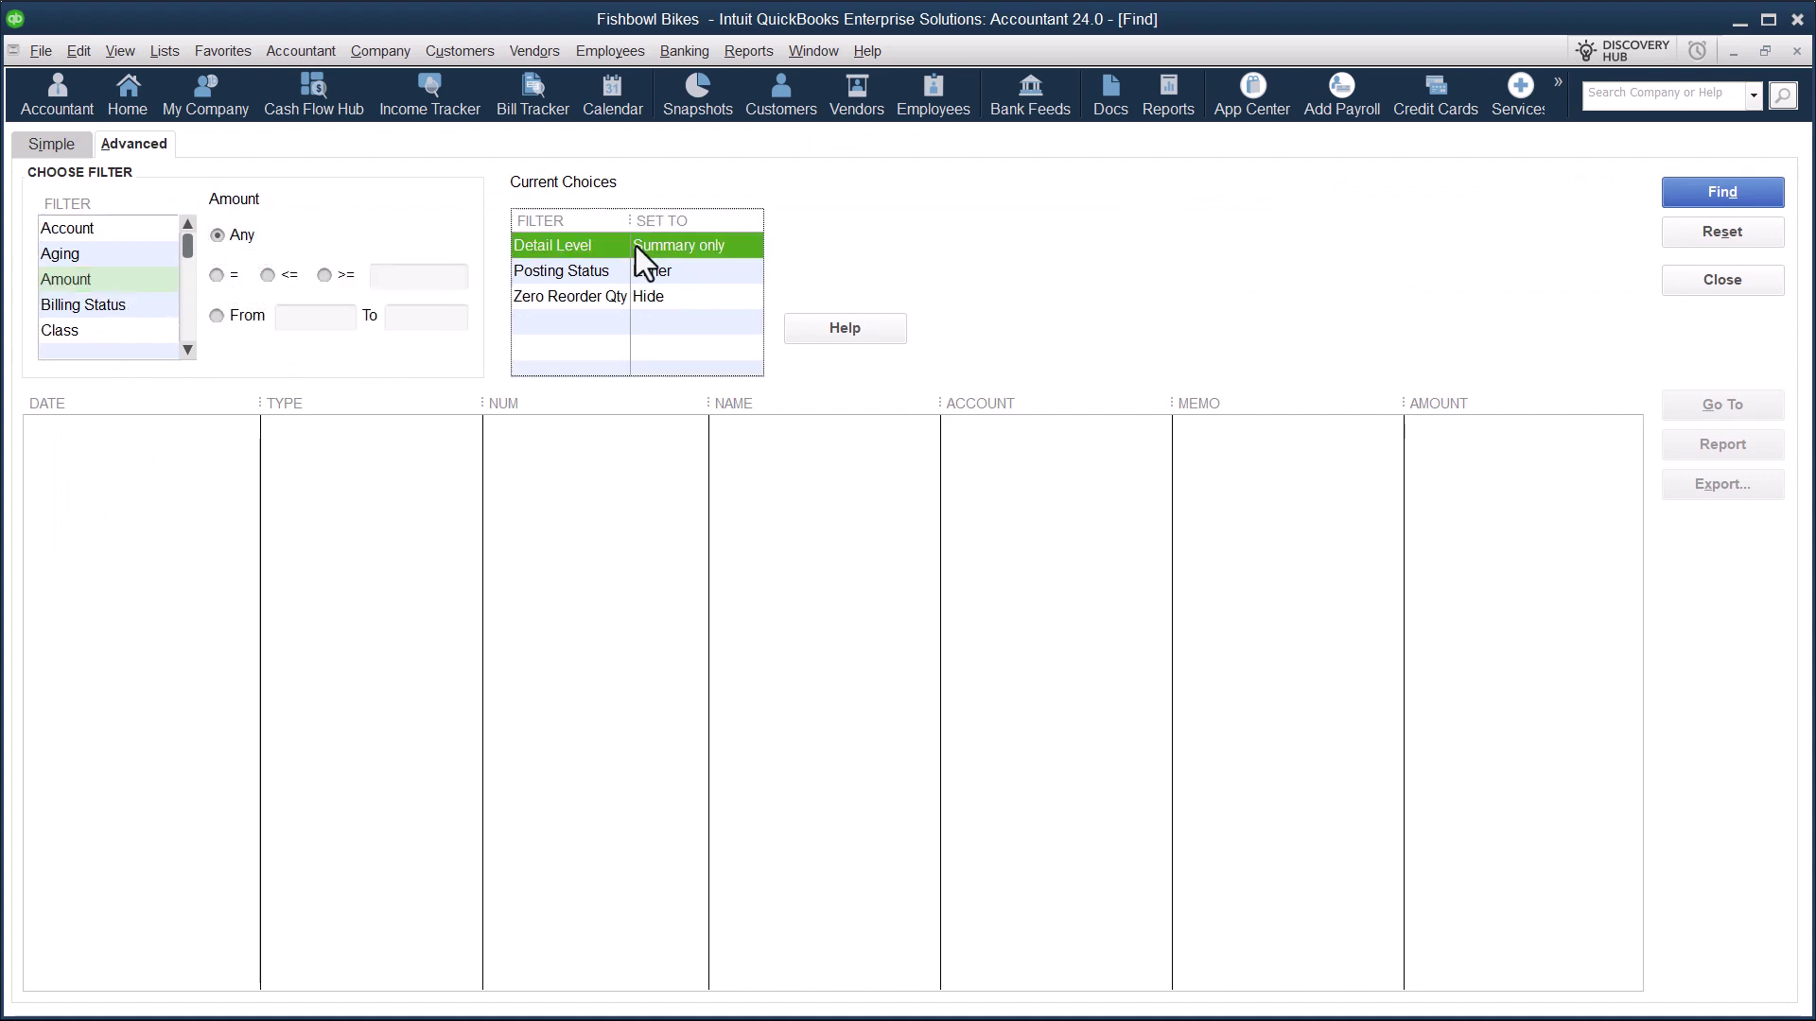
{"action": "left_click", "coordinate": [1693, 189]}
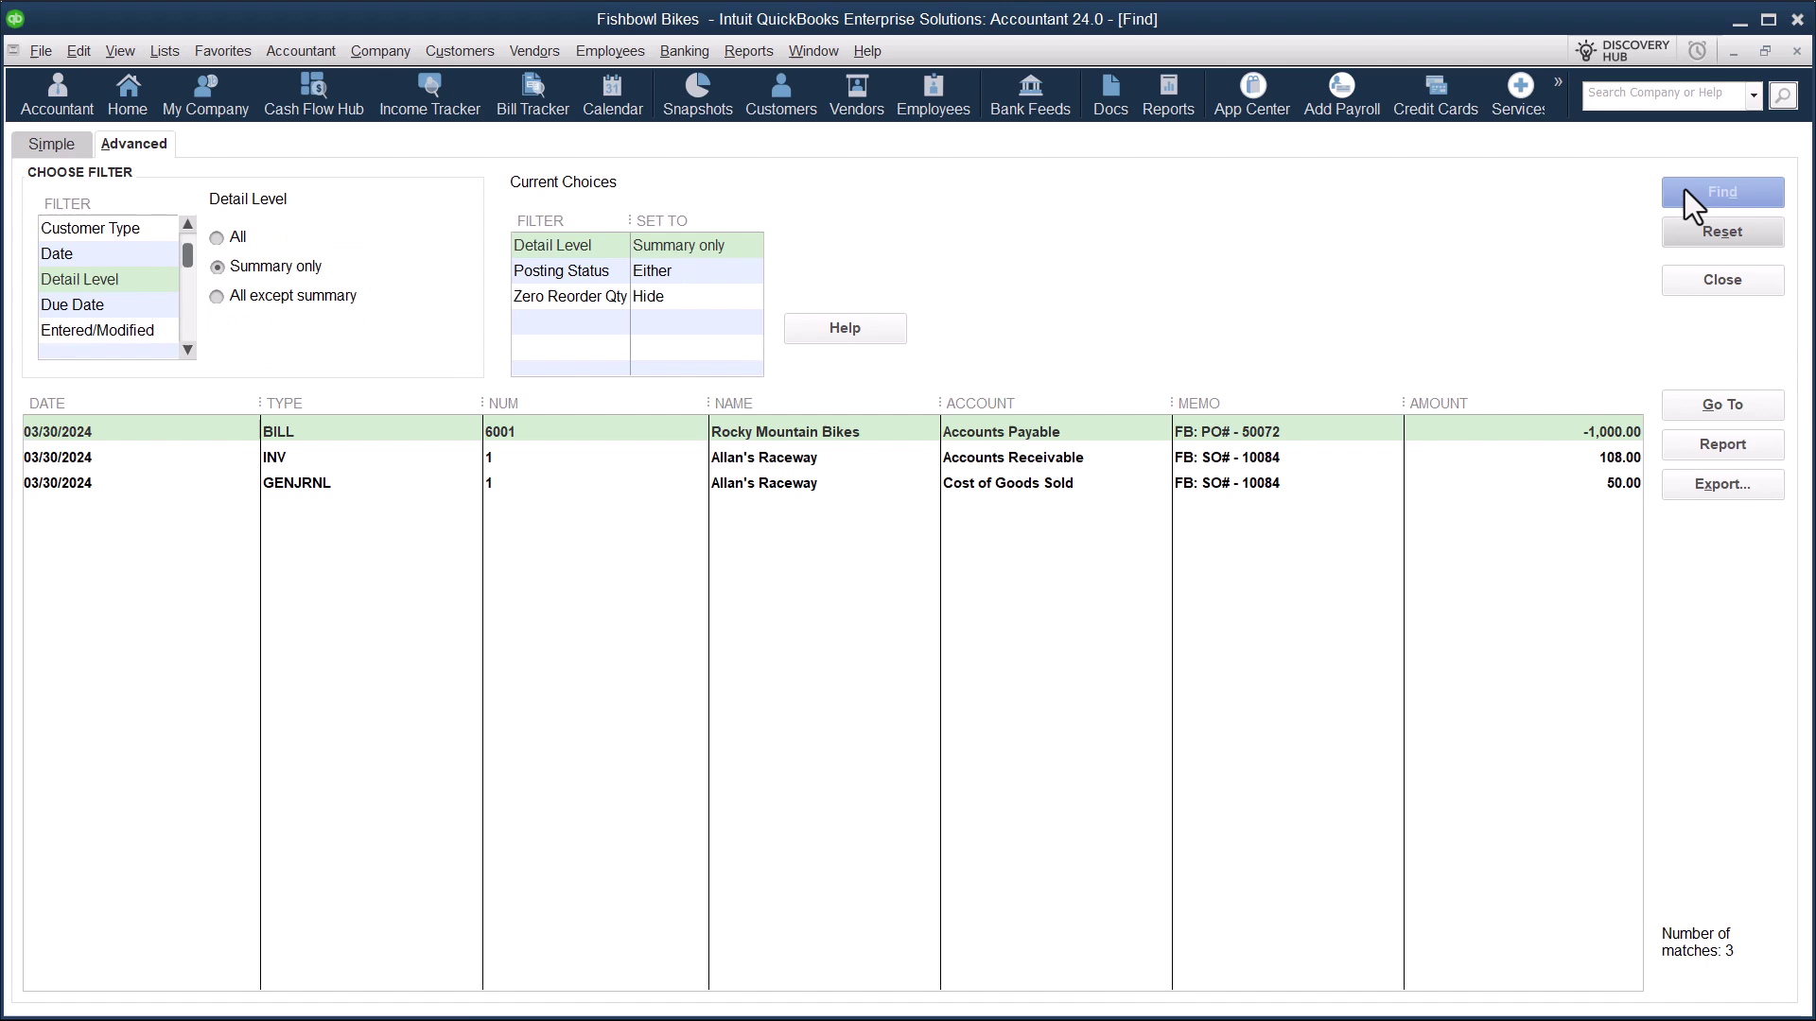
Examine the Cal Tax entry in the Item List and return to the Find results.
{"action": "left_click", "coordinate": [793, 47]}
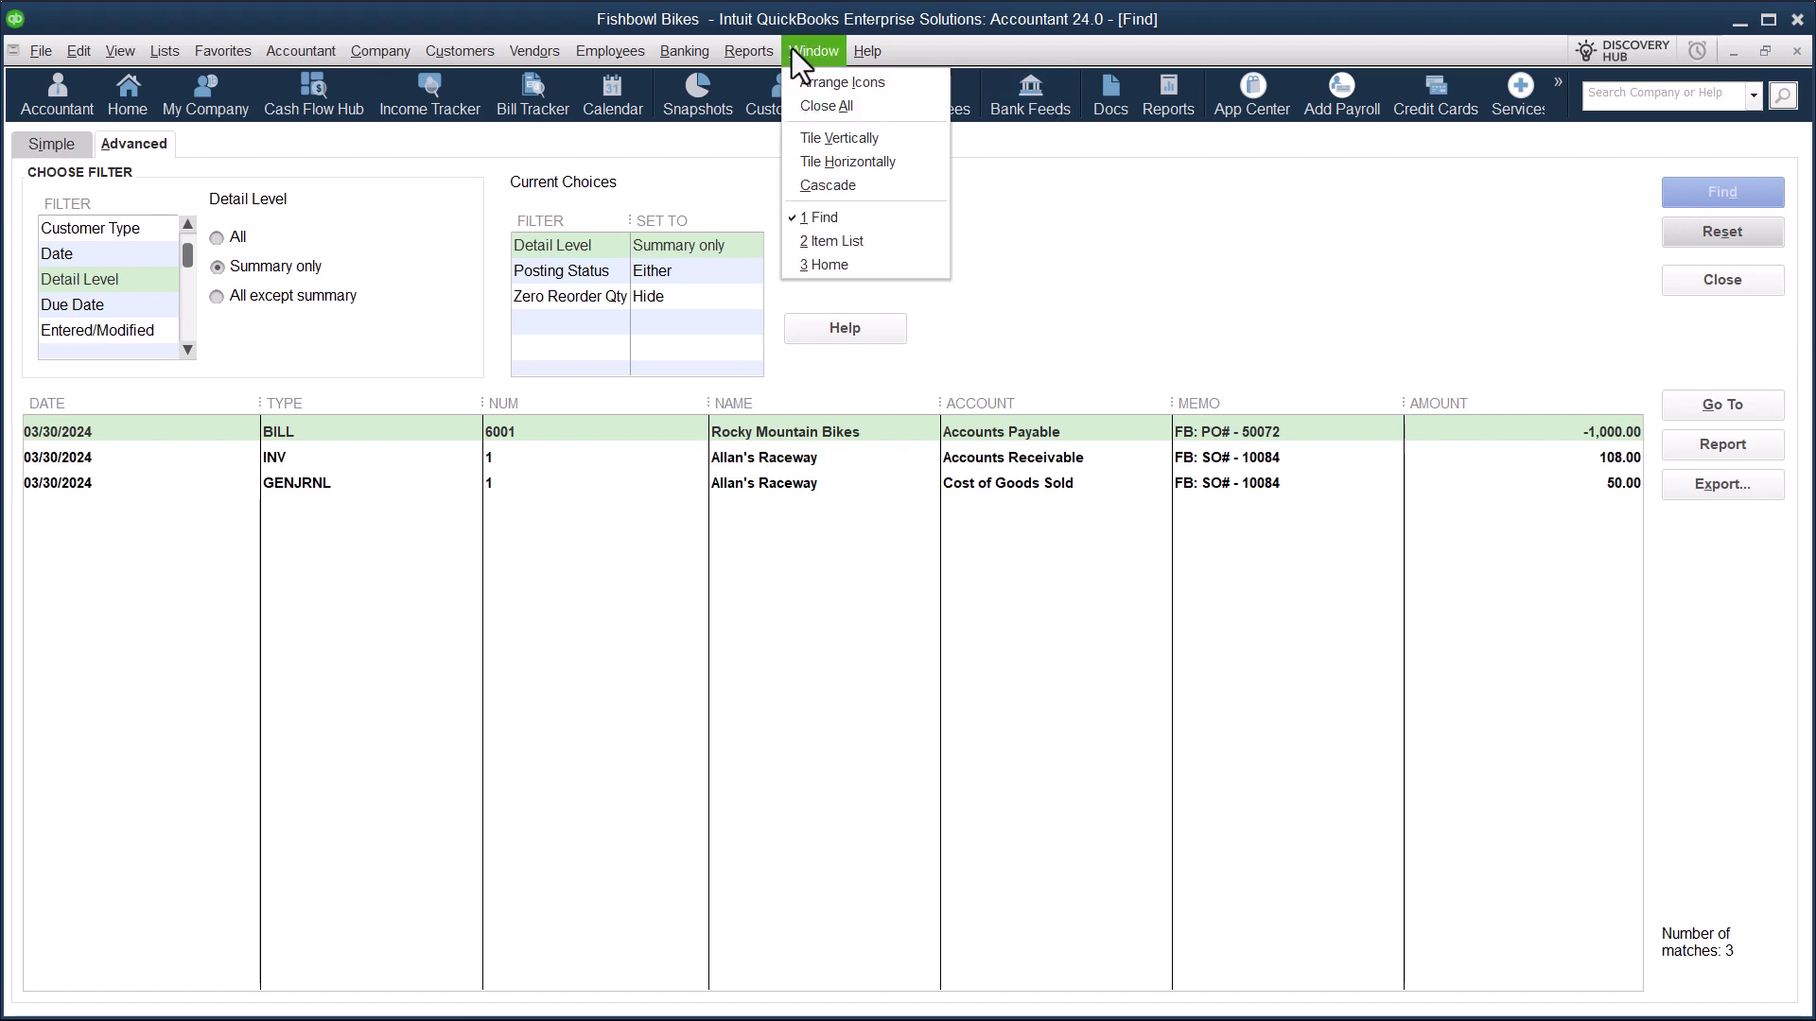
{"action": "left_click", "coordinate": [824, 236]}
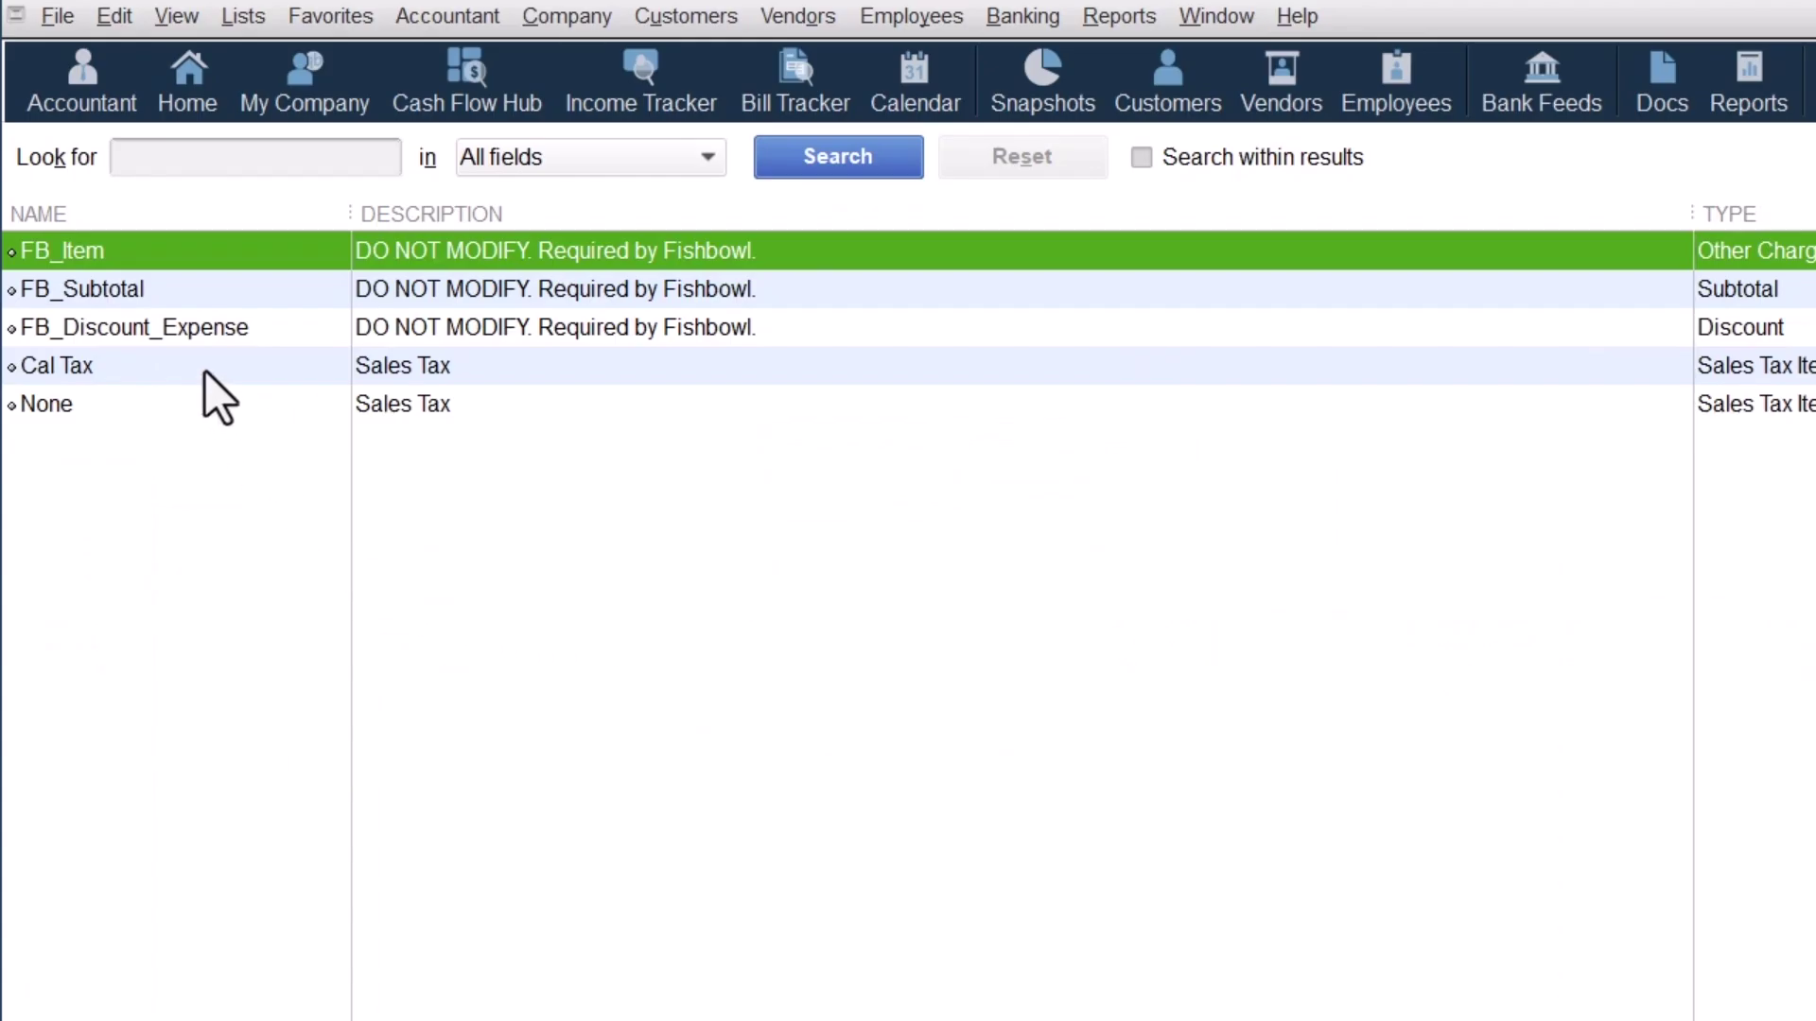
{"action": "left_click", "coordinate": [115, 365]}
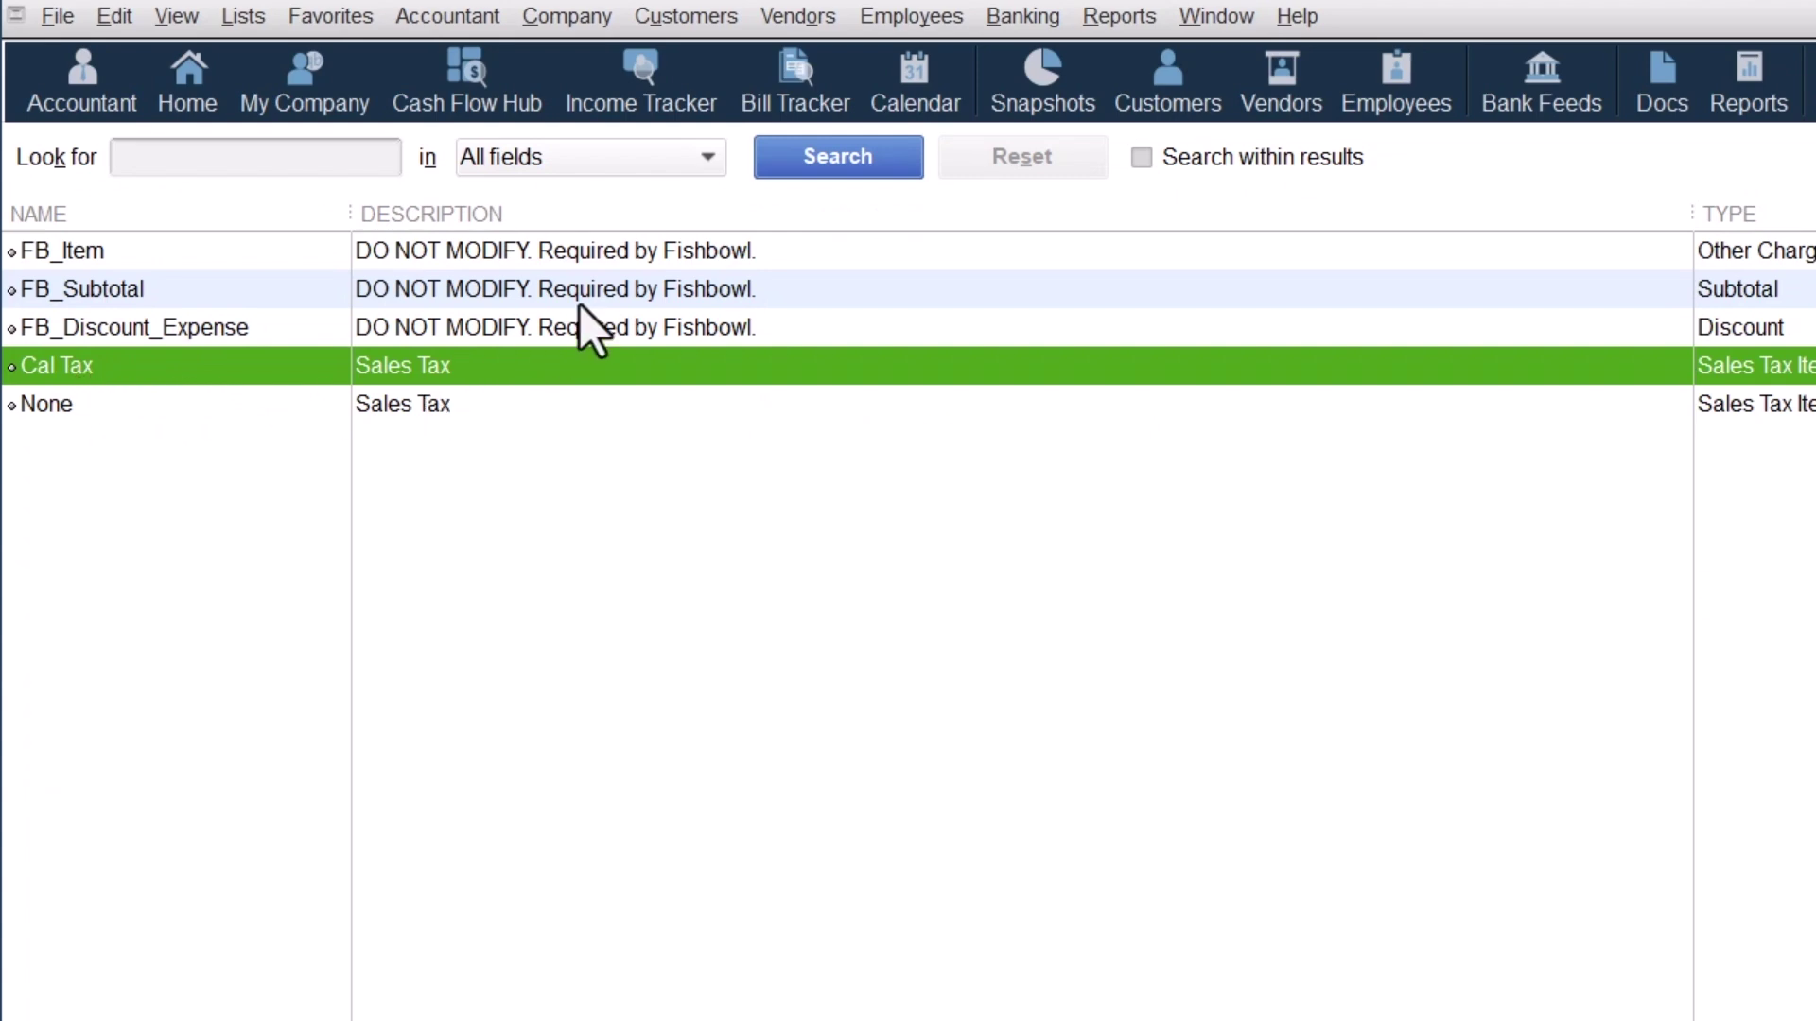
{"action": "left_click", "coordinate": [1206, 19]}
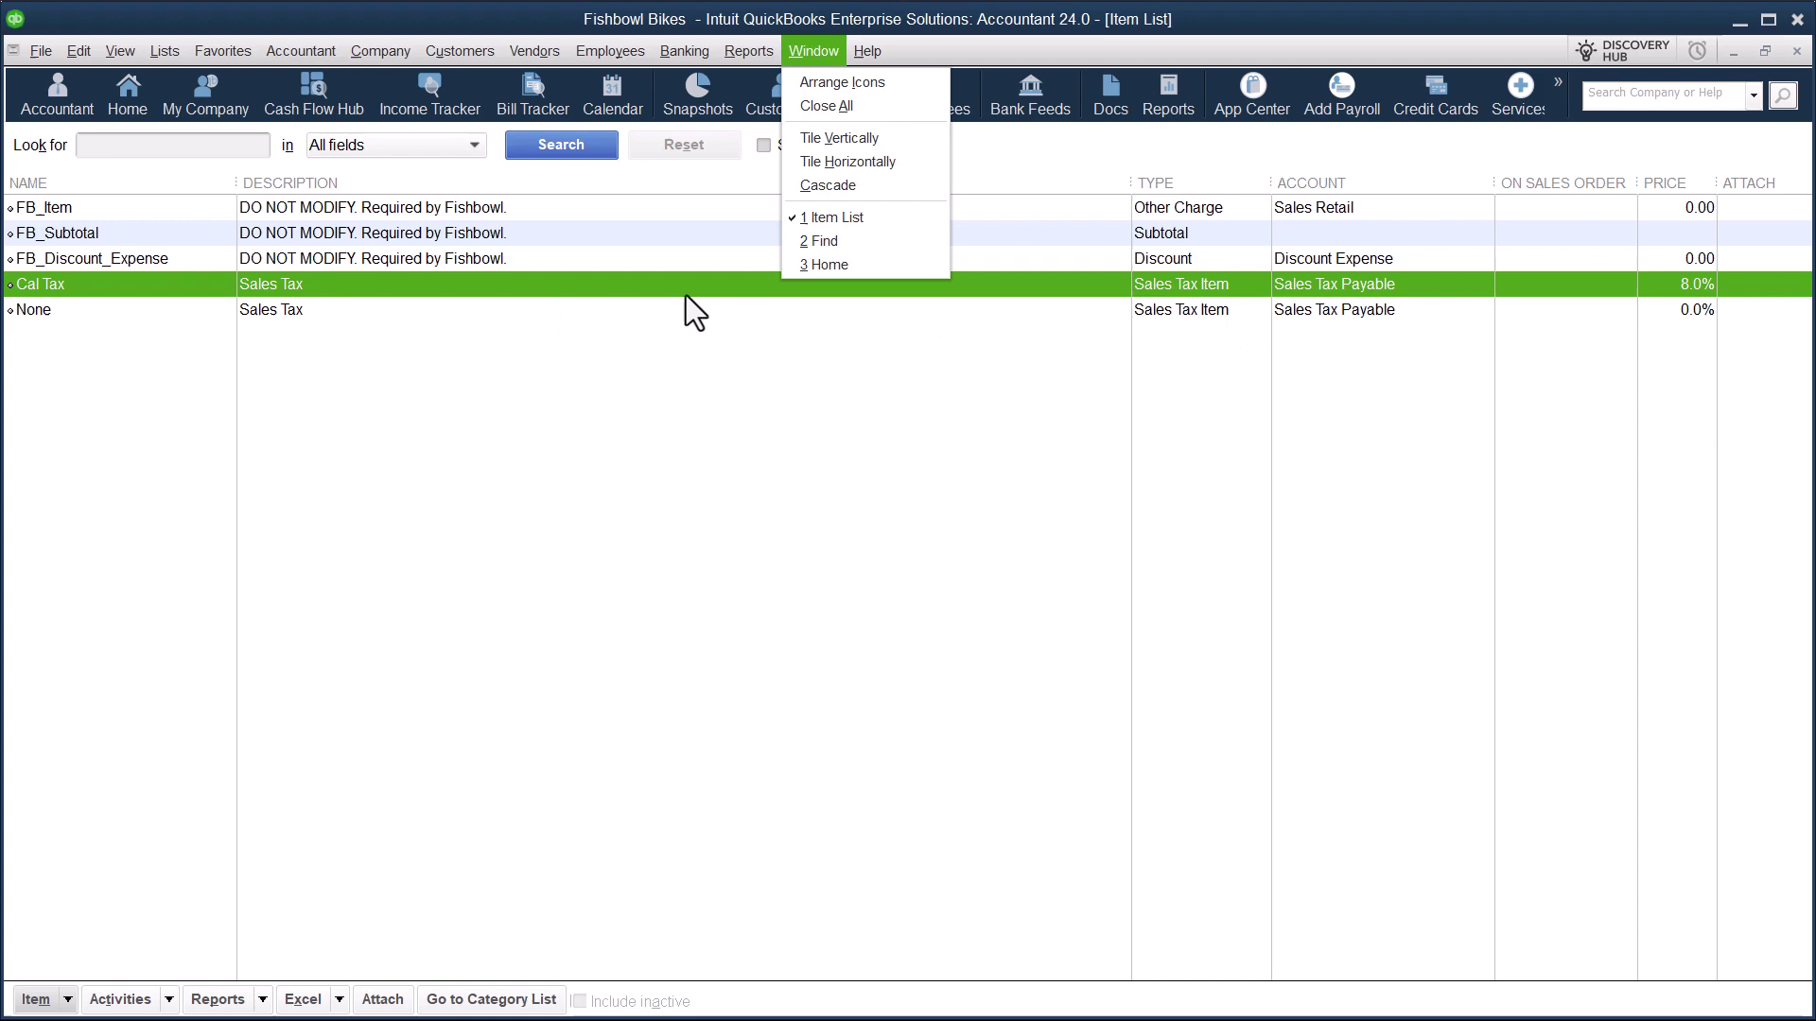
{"action": "left_click", "coordinate": [840, 242]}
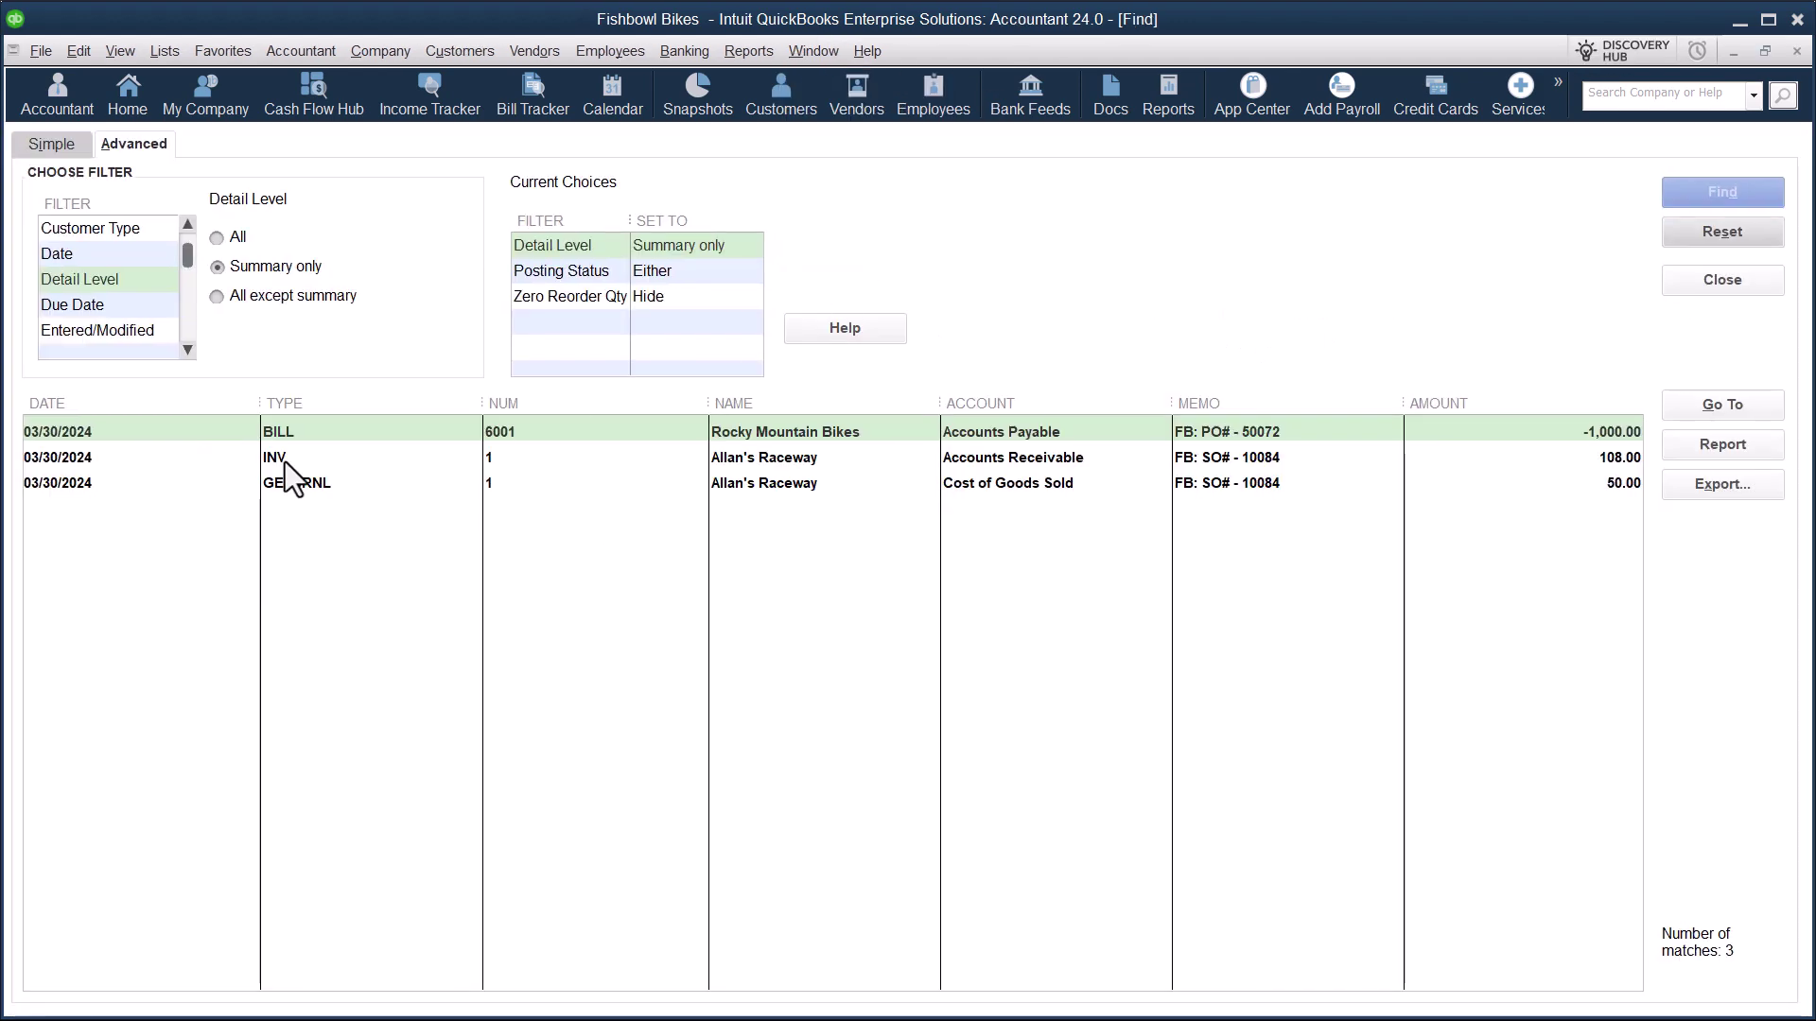
Open the general journal entry for Allan's Raceway from the results and examine its Cost of Goods Sold and Inventory Asset lines.
{"action": "left_click", "coordinate": [293, 460]}
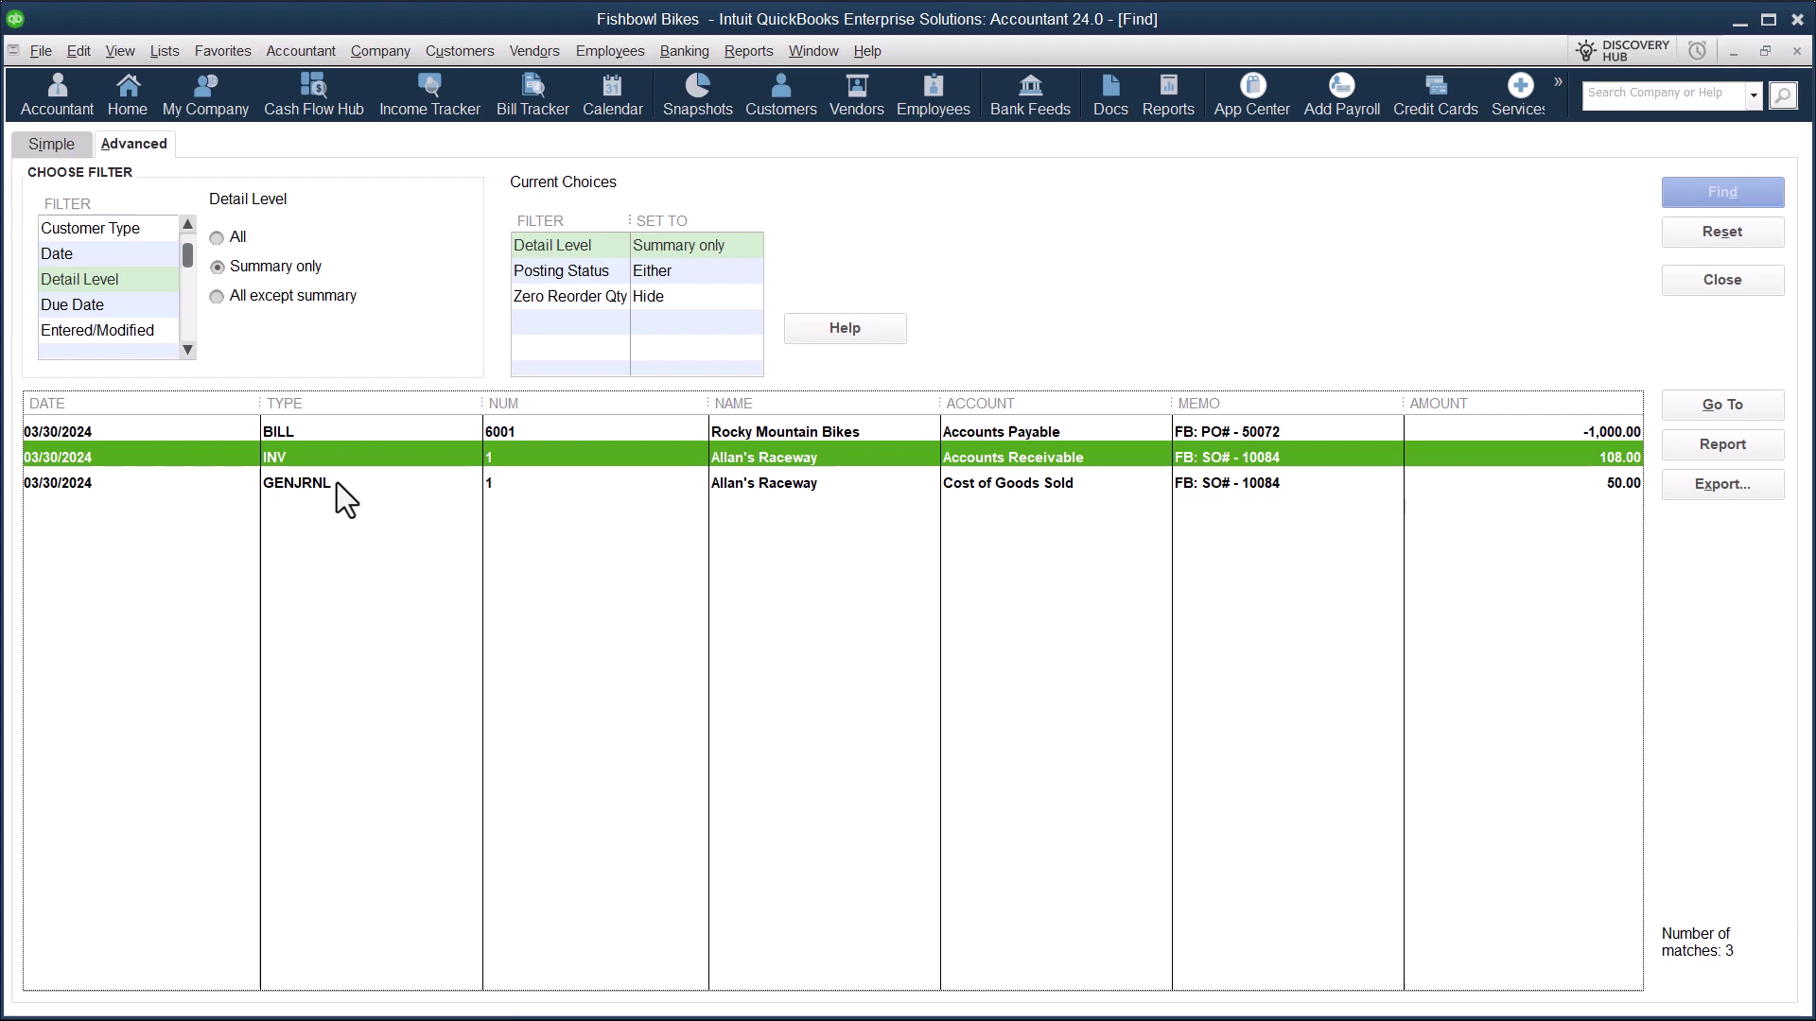
{"action": "double_click", "coordinate": [337, 482]}
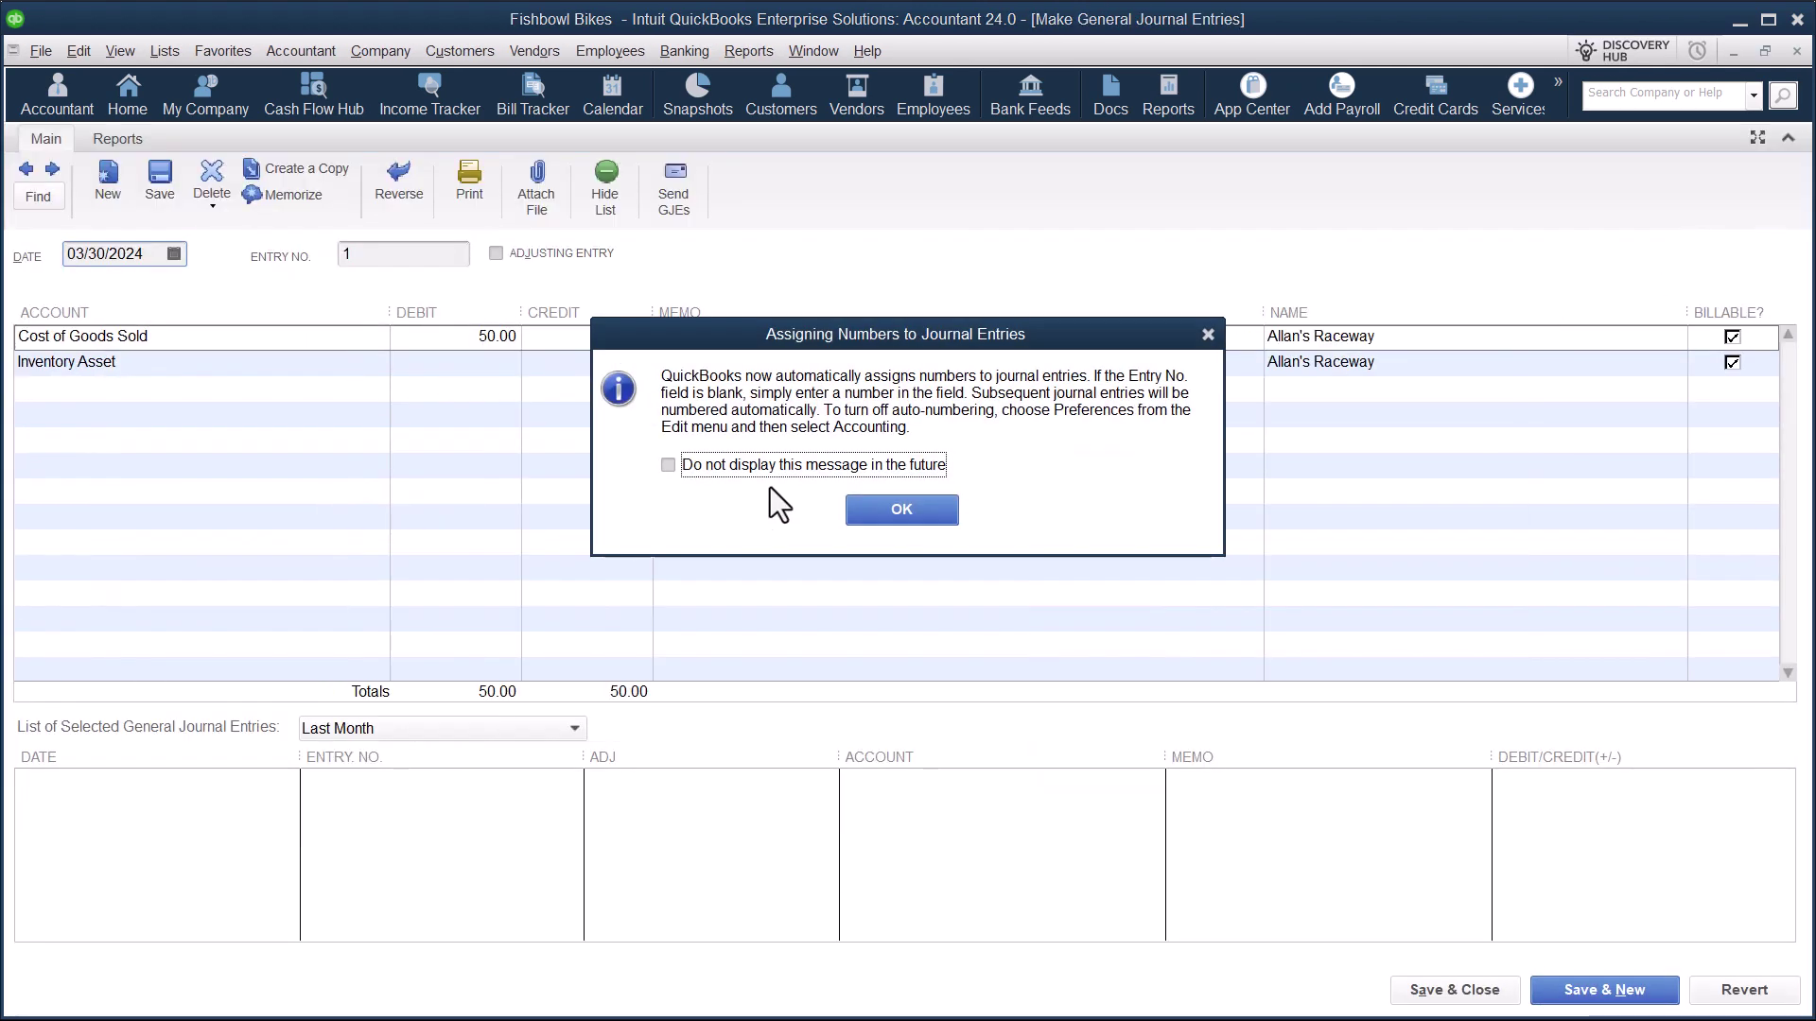
{"action": "left_click", "coordinate": [903, 511]}
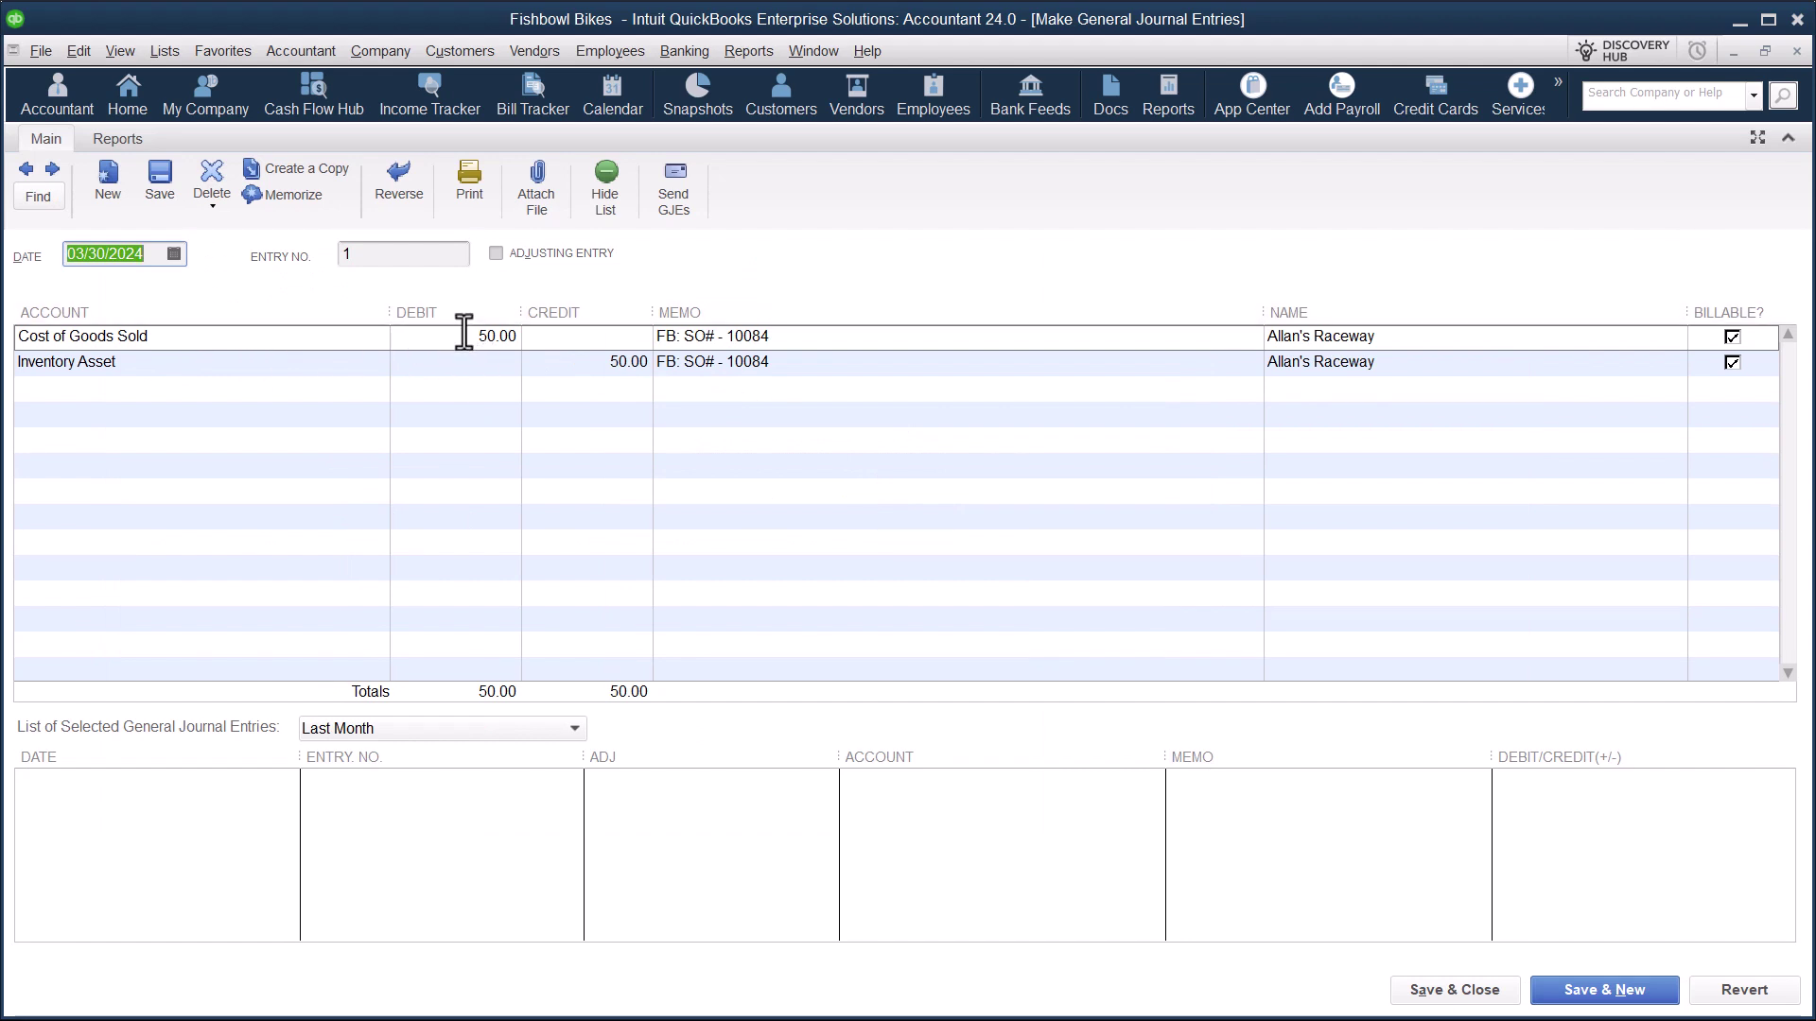
{"action": "left_click", "coordinate": [297, 365]}
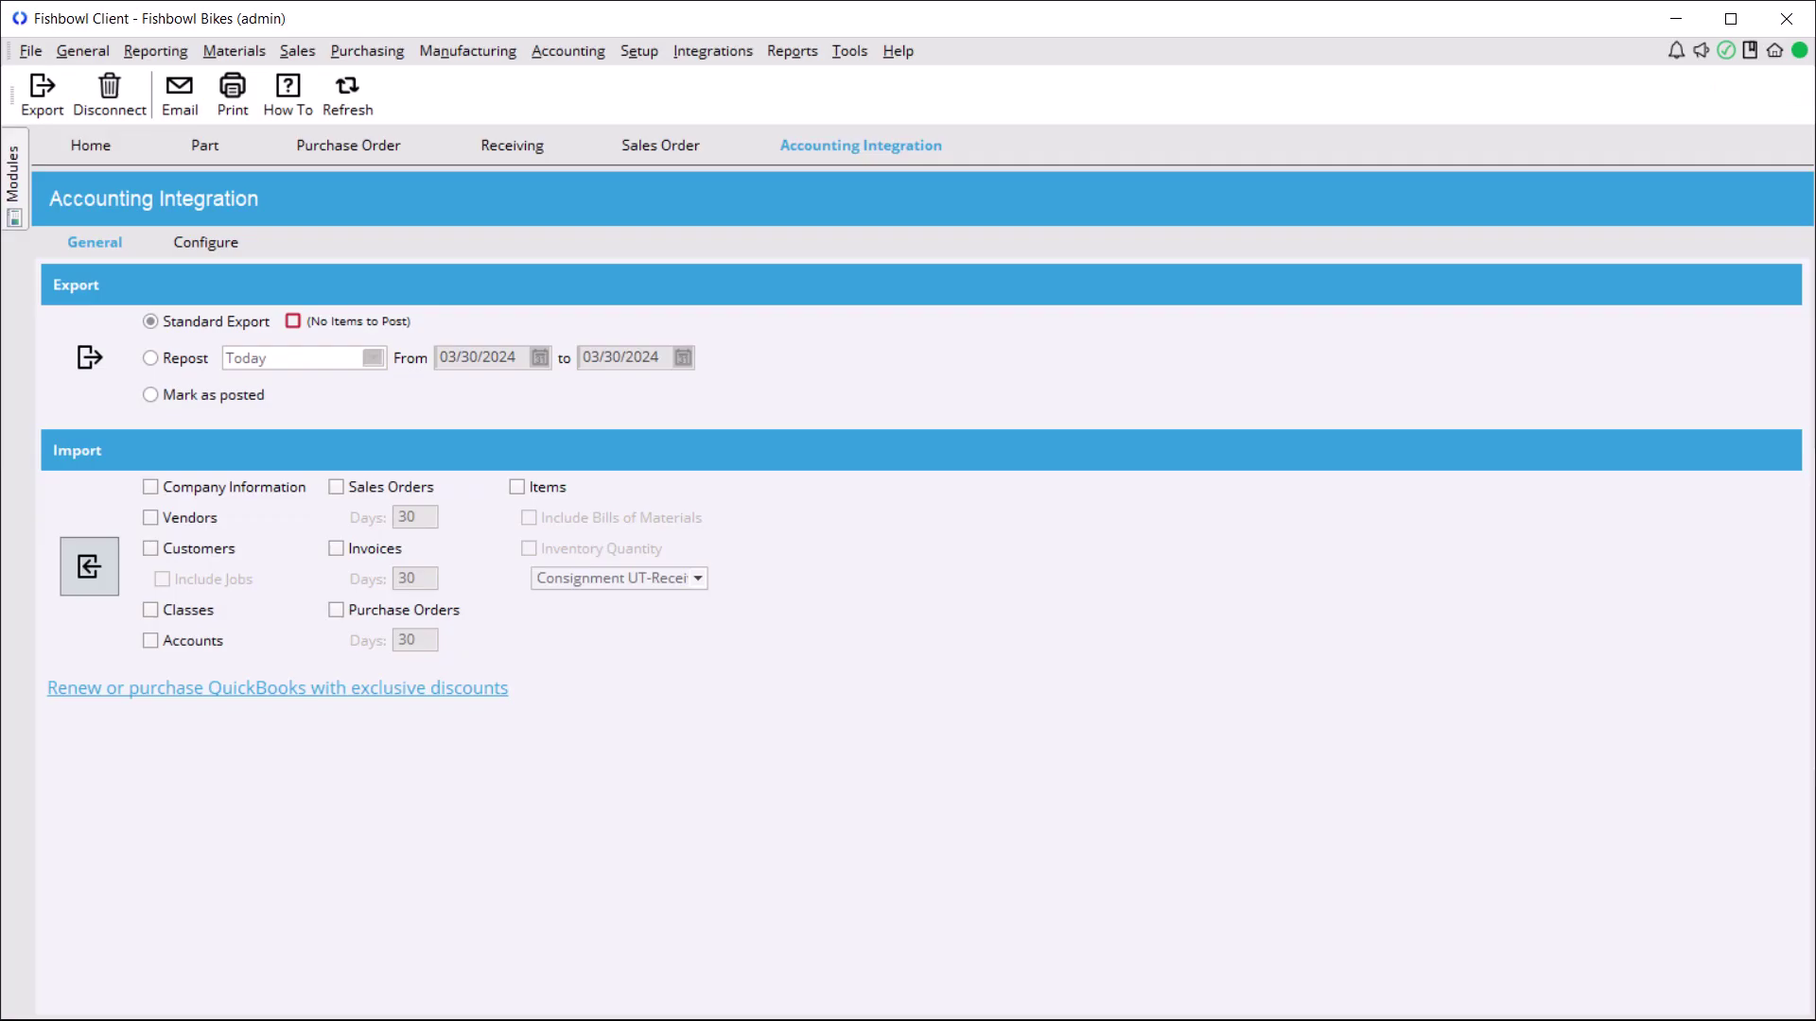
Switch to Fishbowl and view the account settings of part R303.
{"action": "left_click", "coordinate": [206, 147]}
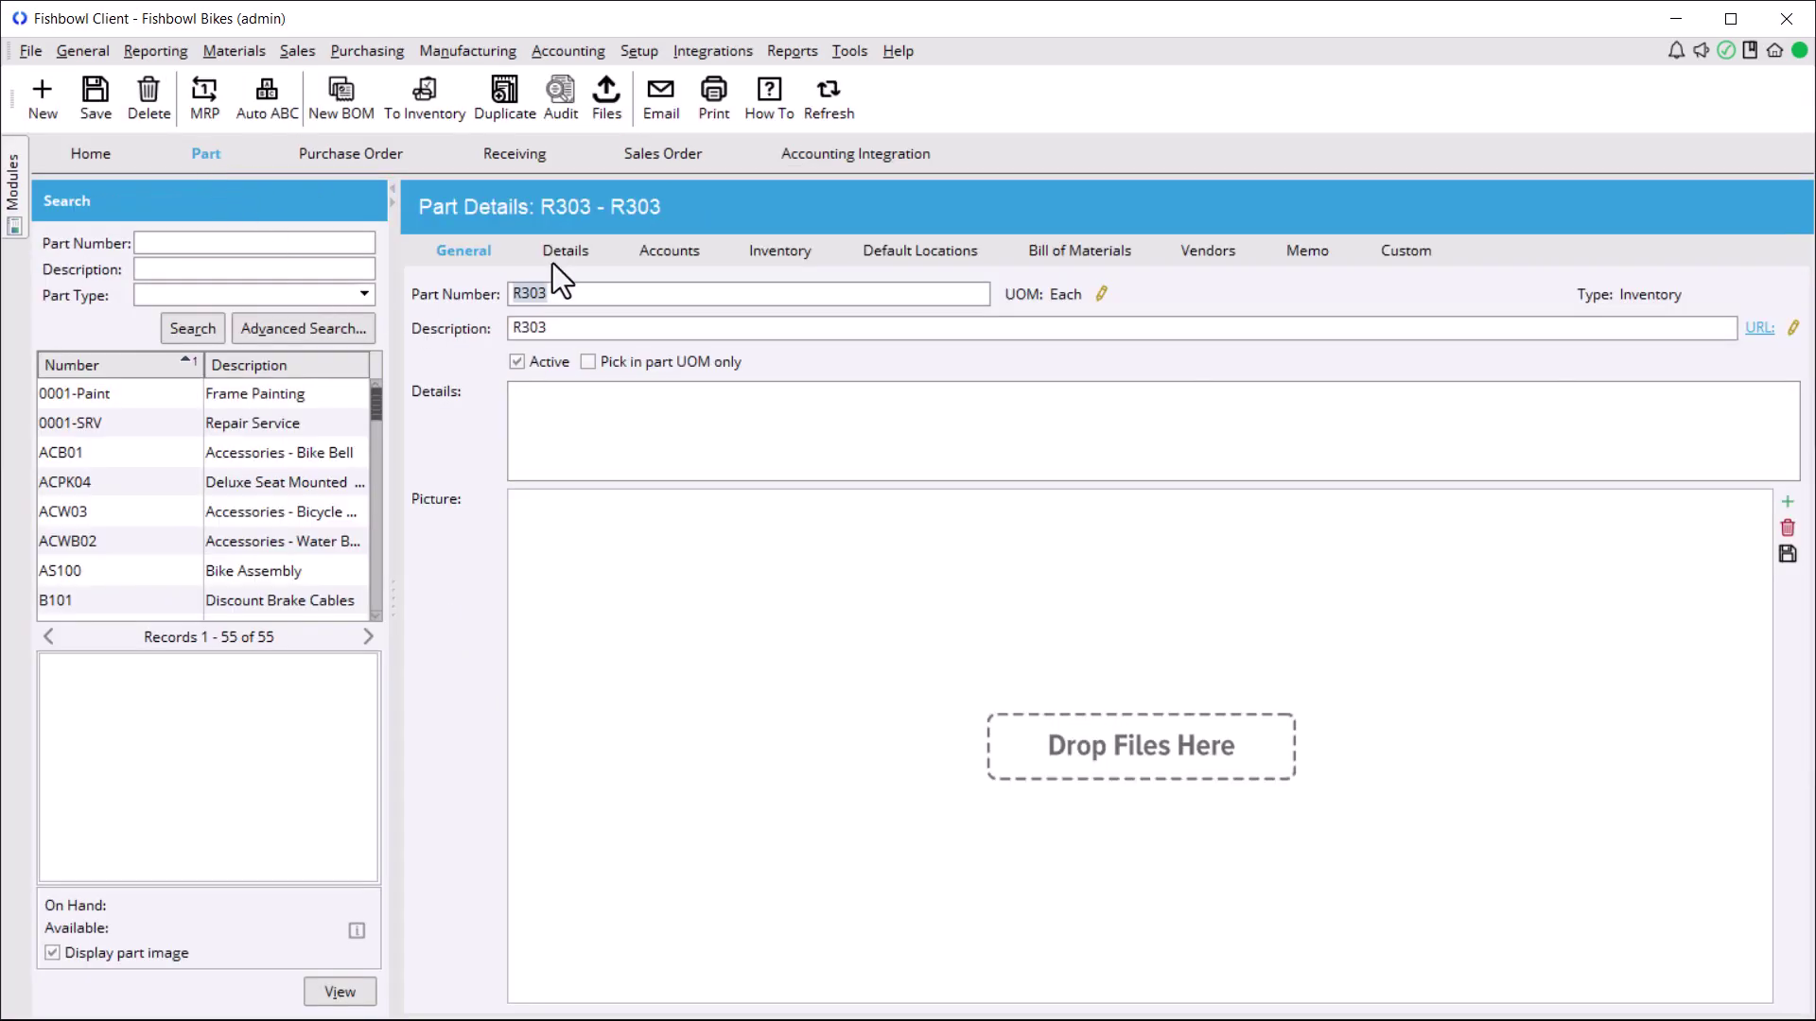
{"action": "left_click", "coordinate": [667, 249]}
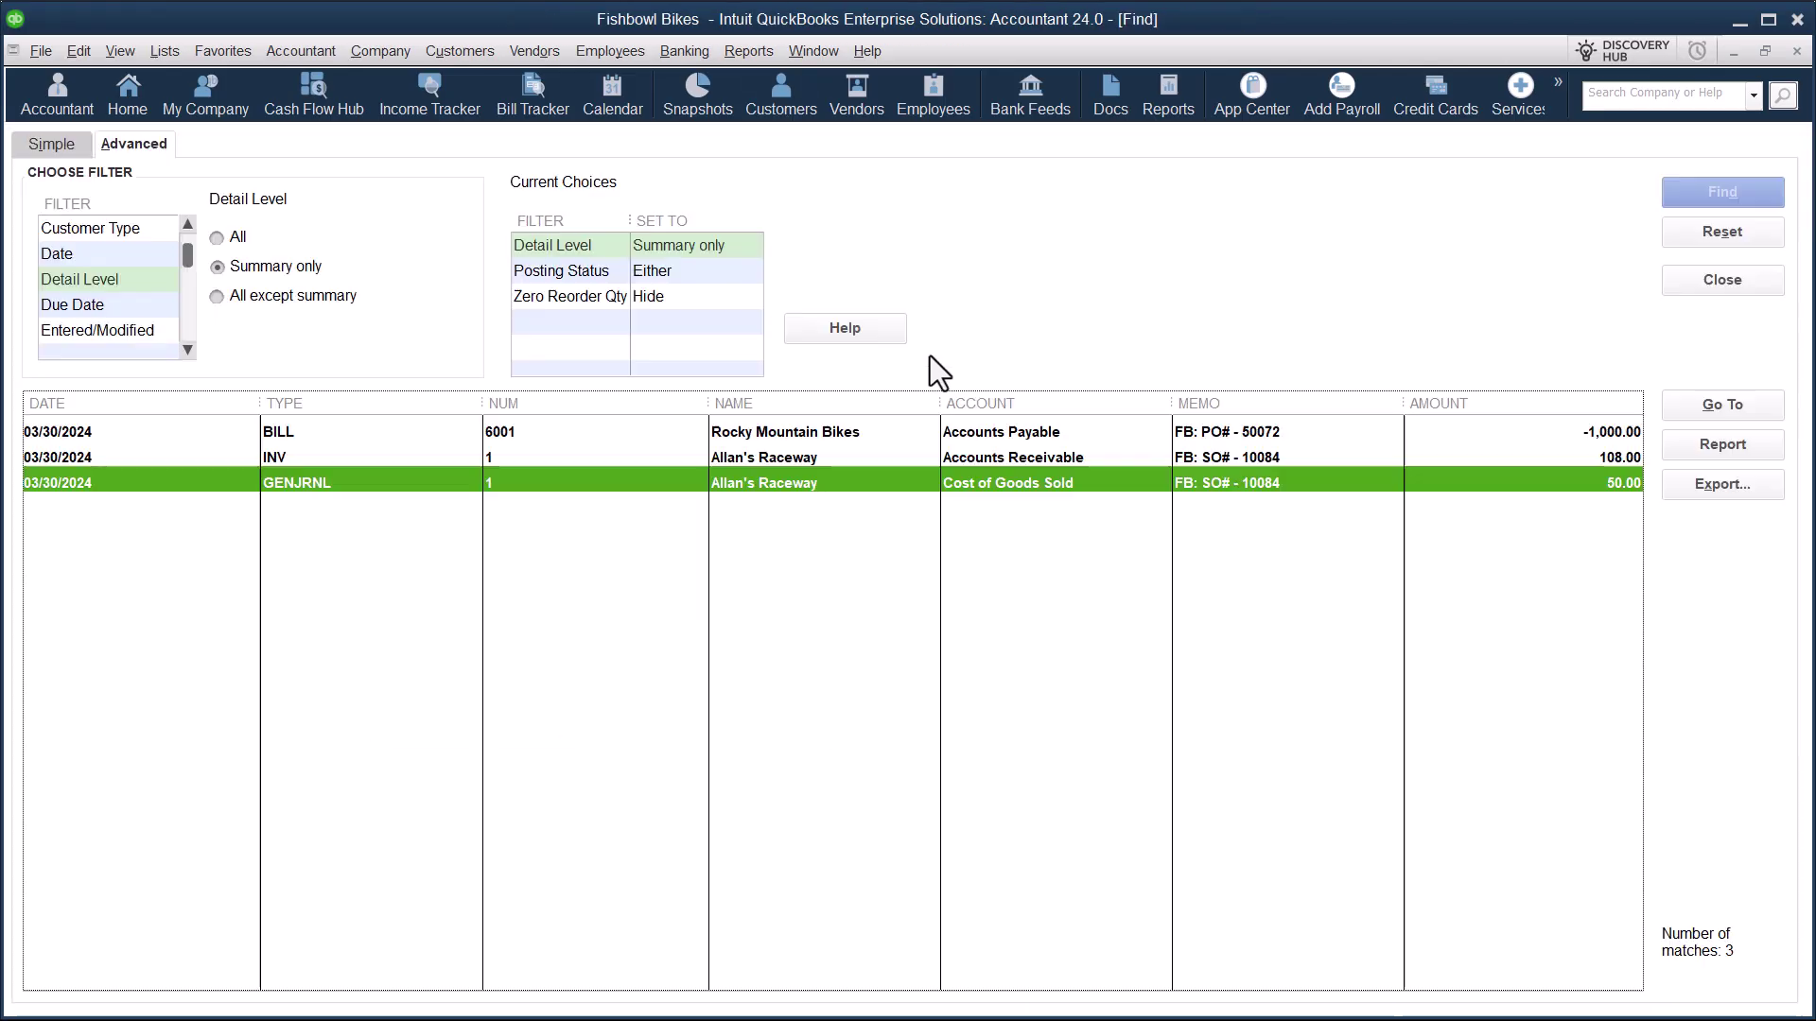
Back in QuickBooks, open the Allan's Raceway invoice from the find results and display its Transaction Journal.
{"action": "left_click", "coordinate": [558, 457]}
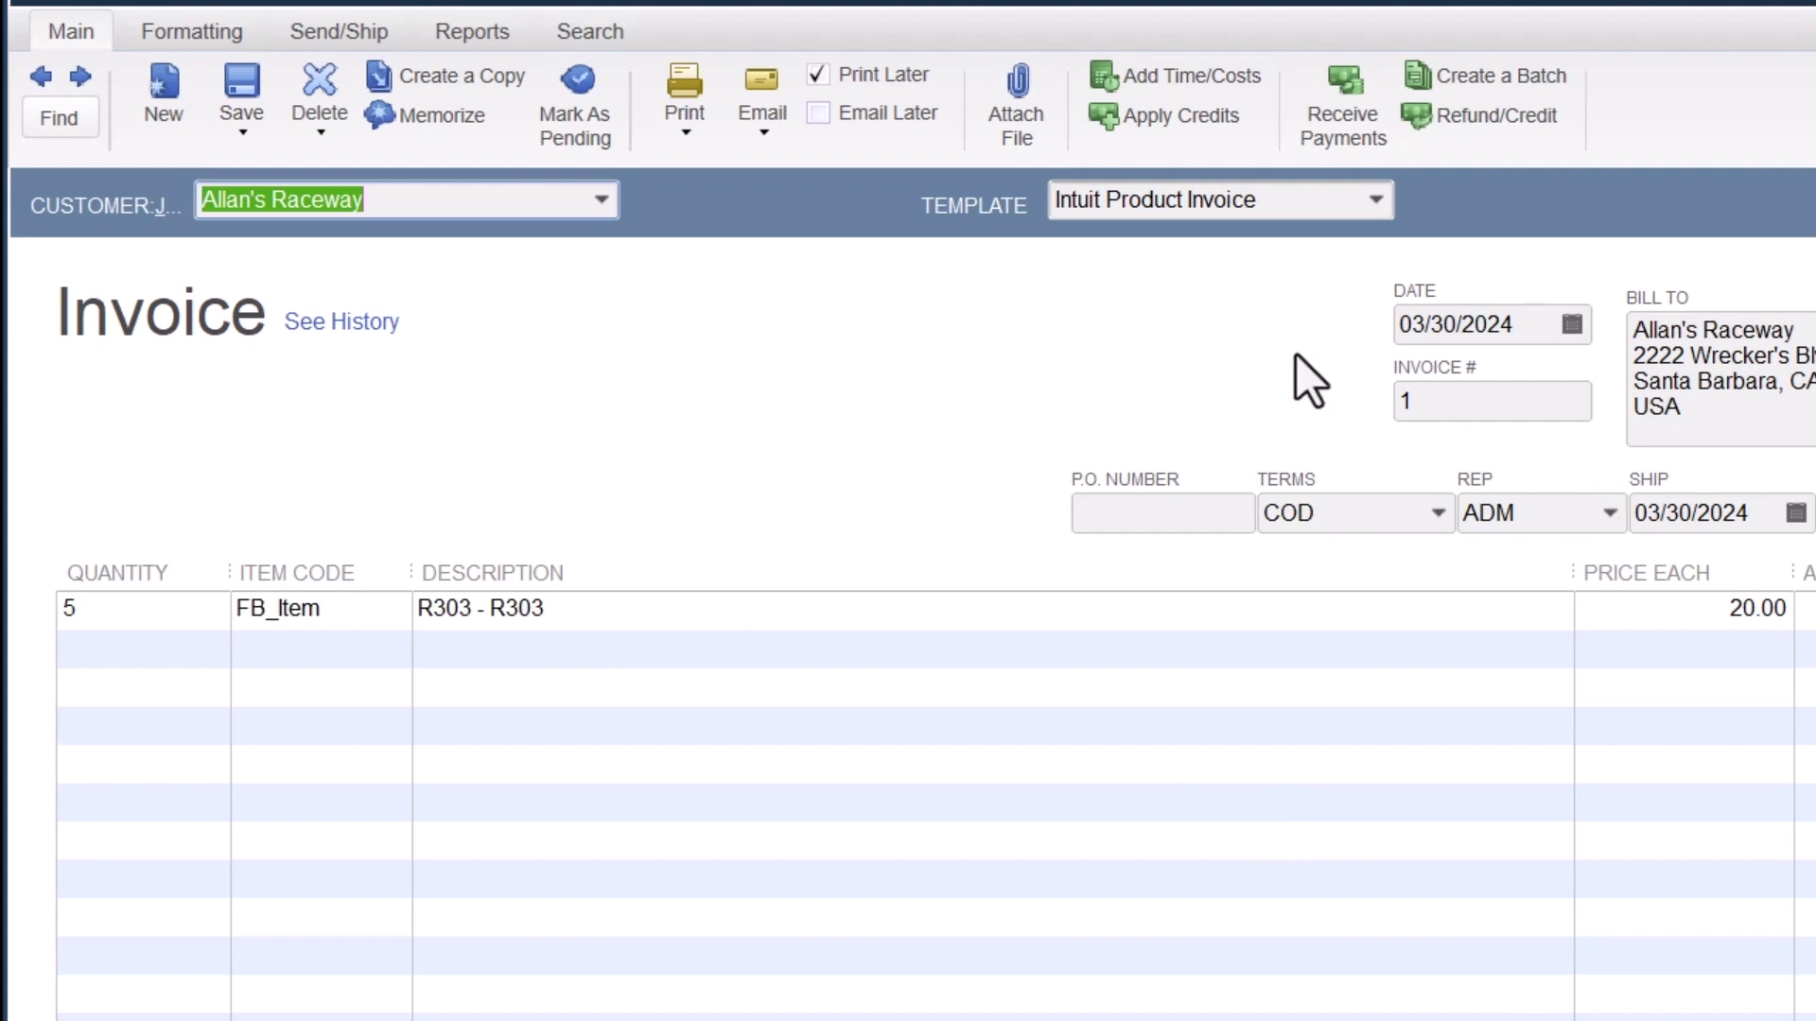
{"action": "left_click", "coordinate": [464, 26]}
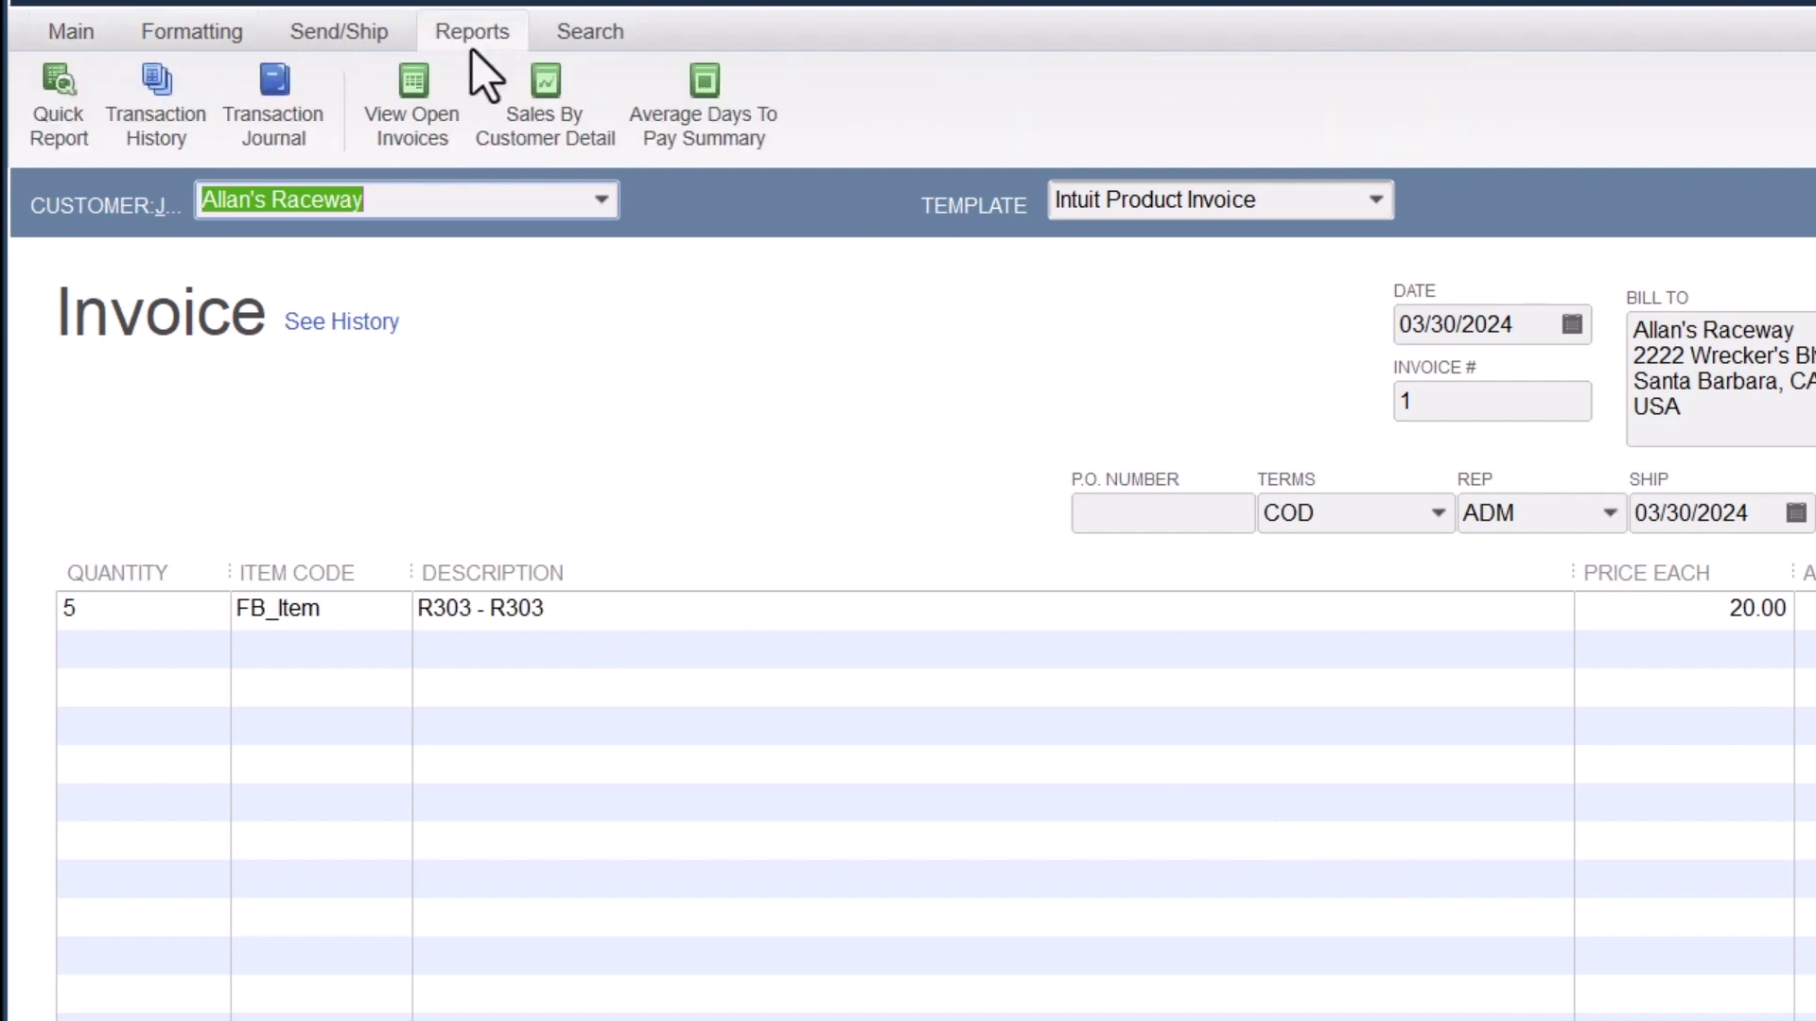
{"action": "left_click", "coordinate": [294, 109]}
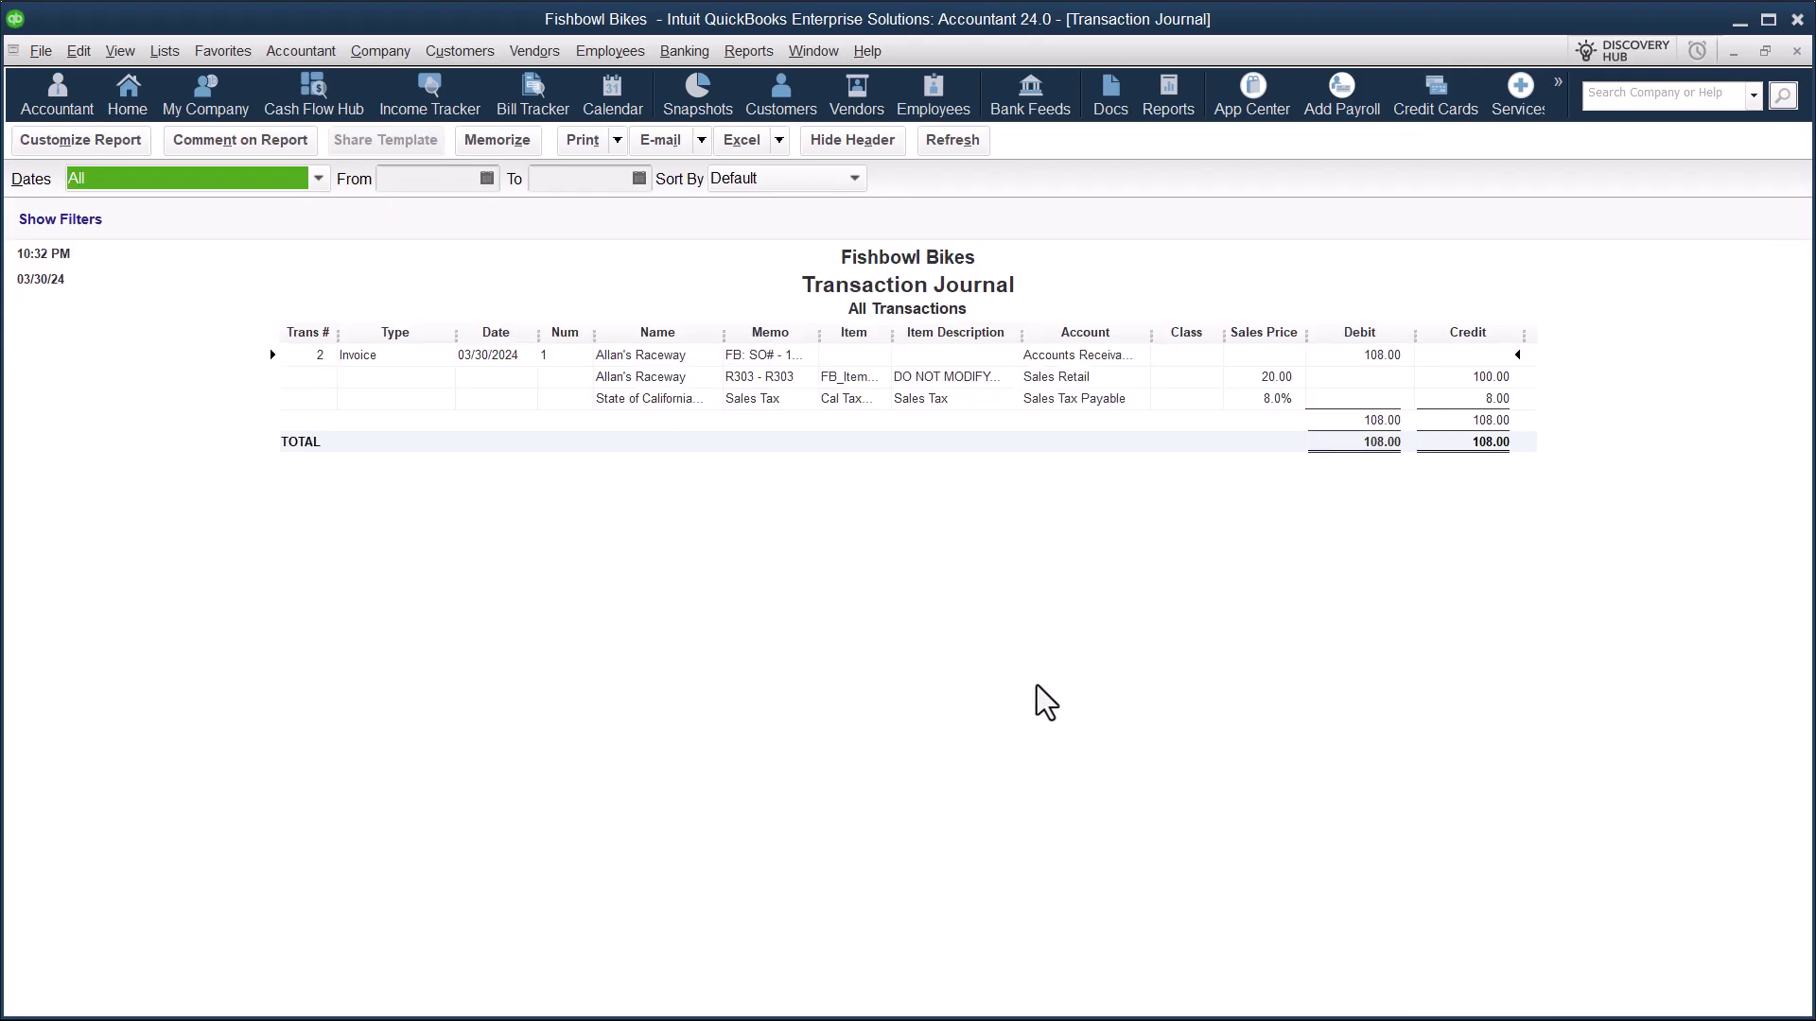
Widen the Account column in the invoice's Transaction Journal, and in Fishbowl view the details of part R303's linked product, including its income account.
{"action": "left_click_drag", "start_coordinate": [1151, 331], "coordinate": [1229, 337]}
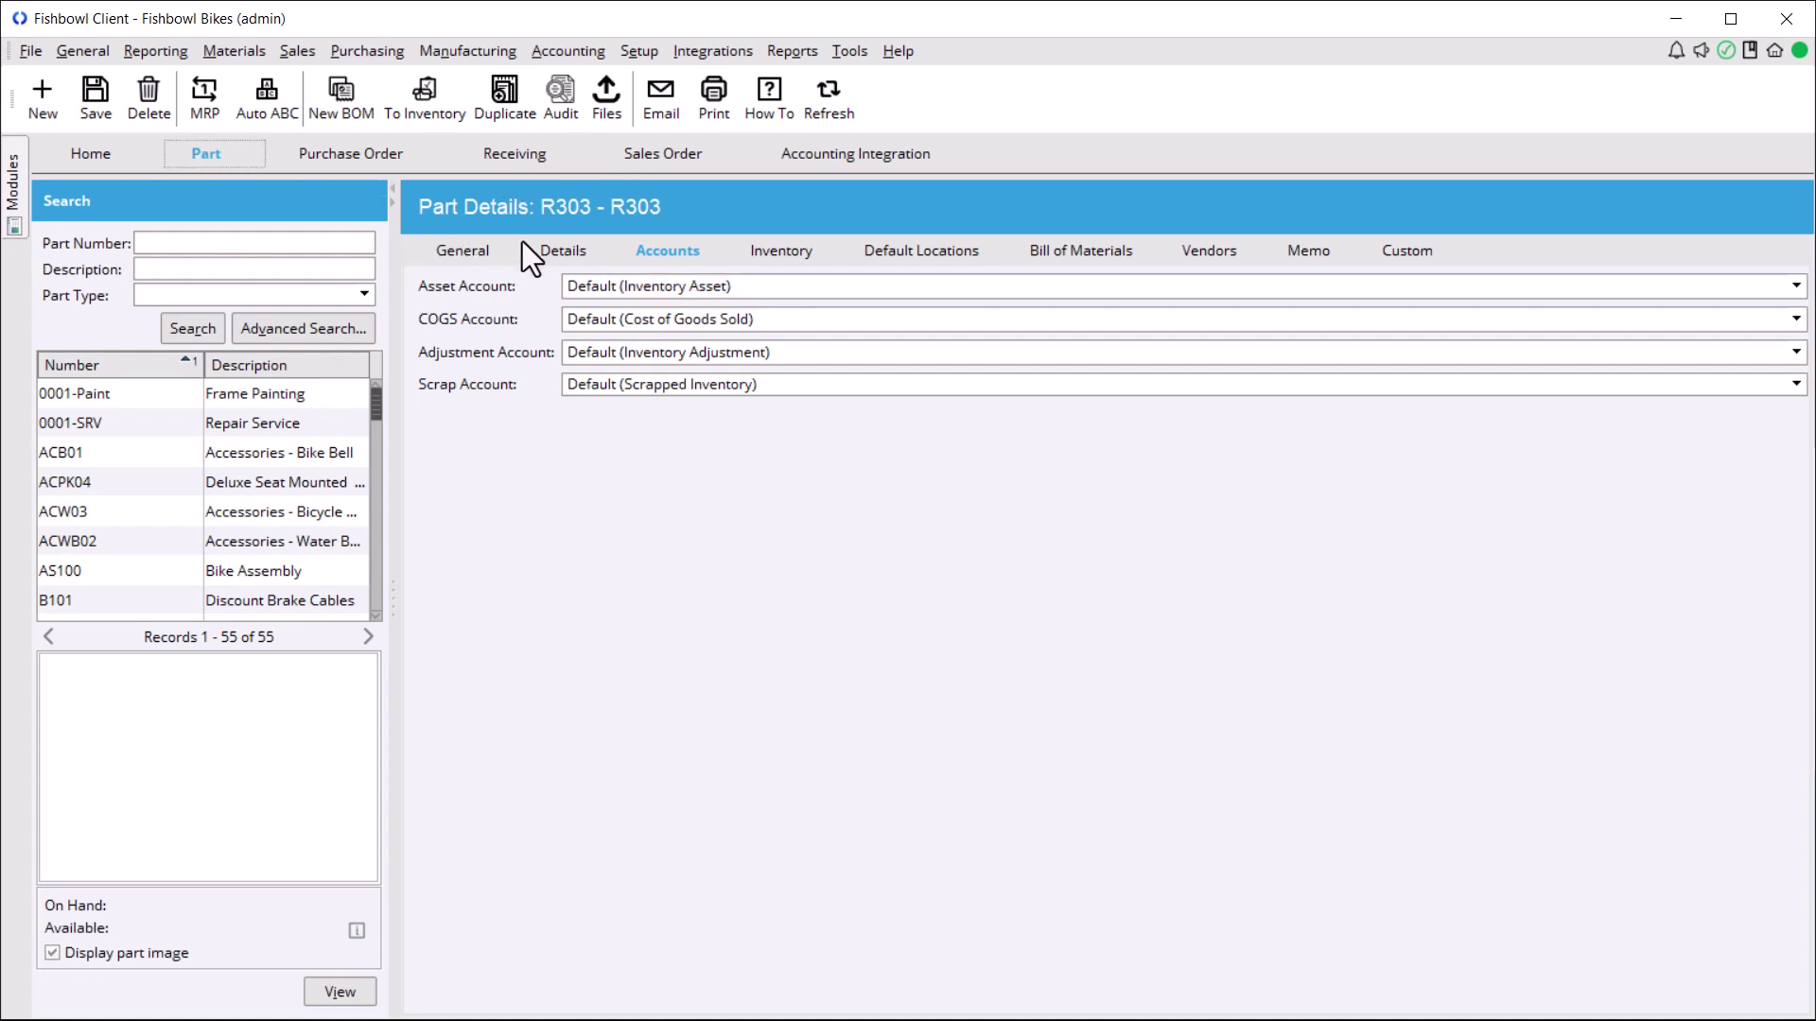
{"action": "left_click", "coordinate": [553, 250]}
{"action": "left_click", "coordinate": [431, 854]}
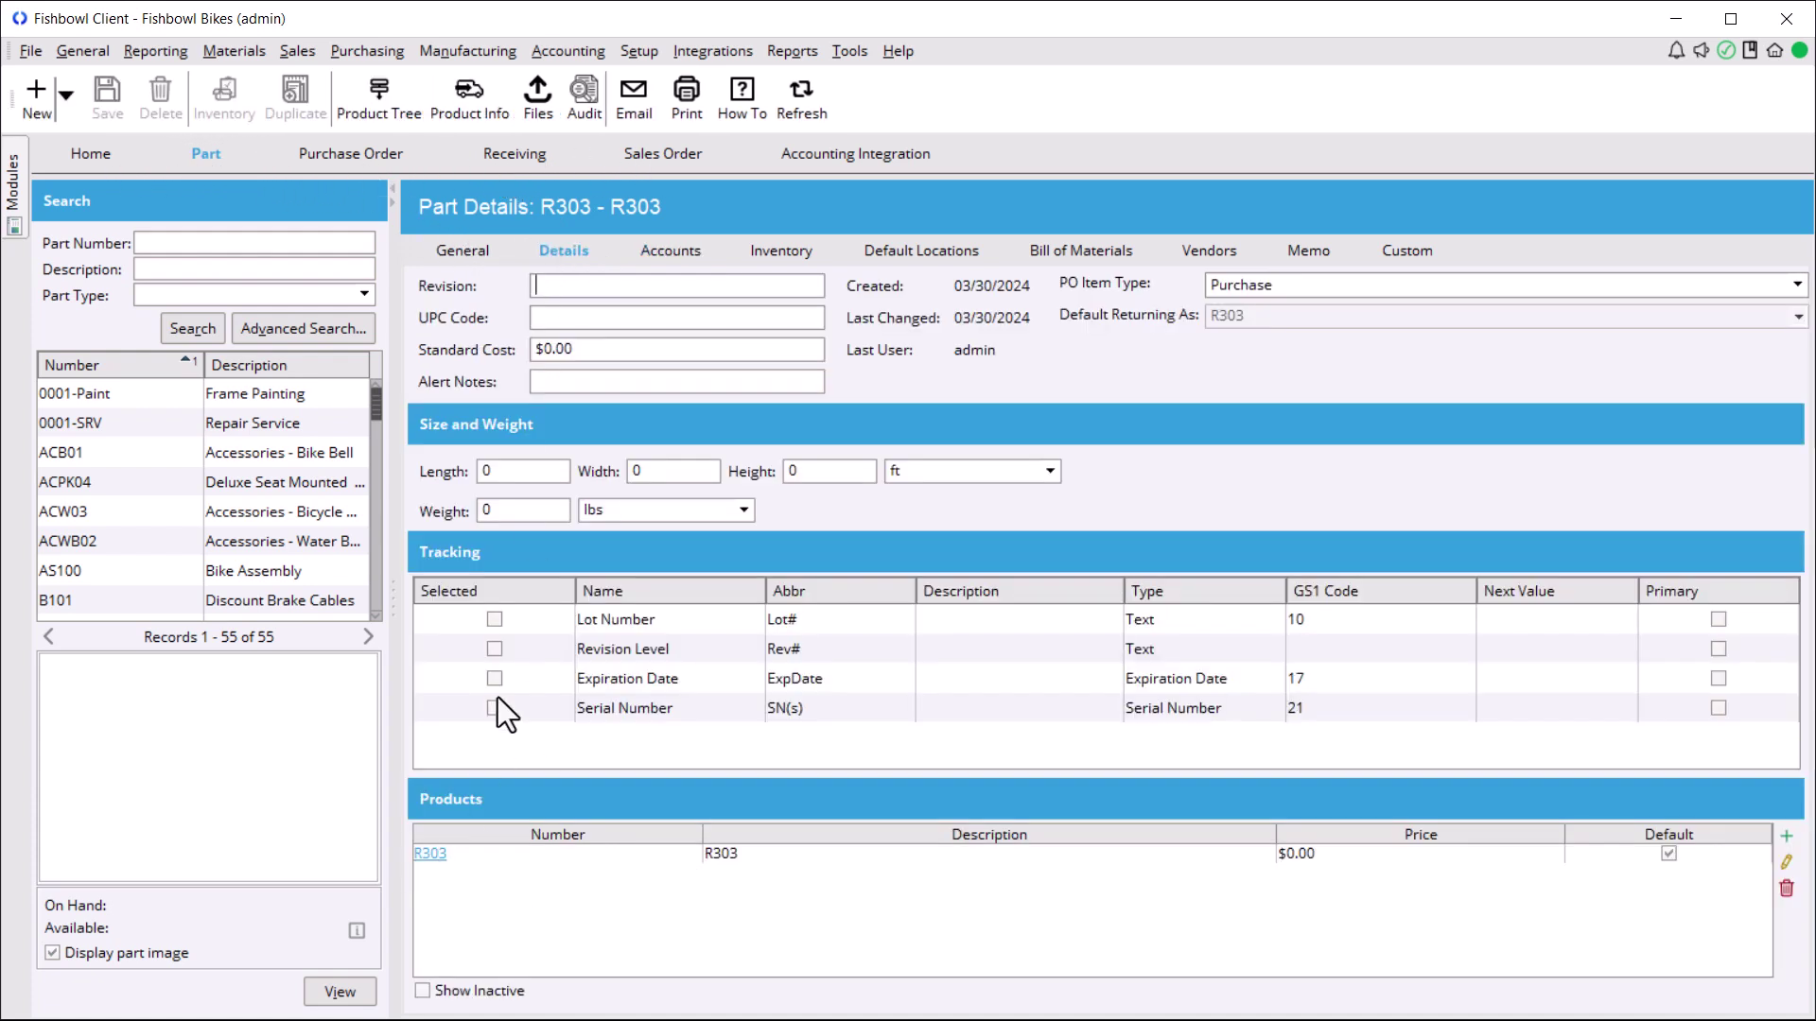
{"action": "left_click", "coordinate": [470, 252]}
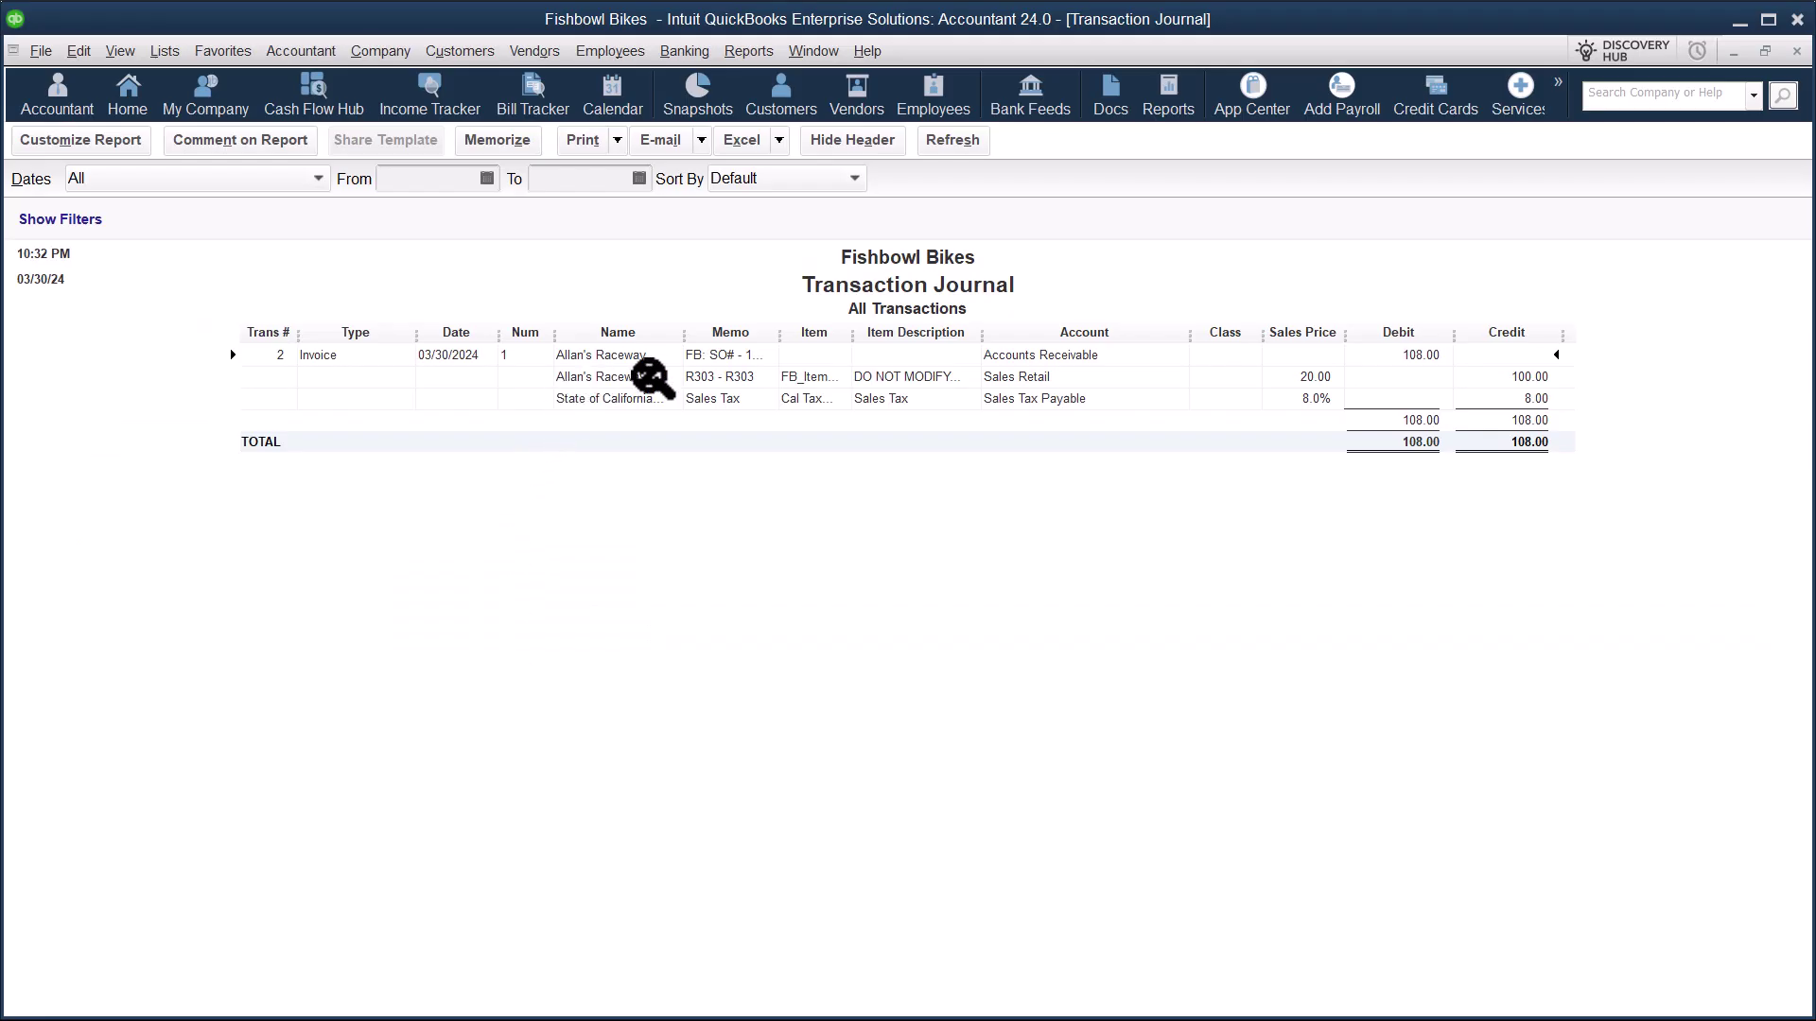
Back in QuickBooks, return to the Allan's Raceway invoice and inspect the account assigned to its FB_Item entry in the Item List.
{"action": "double_click", "coordinate": [689, 439]}
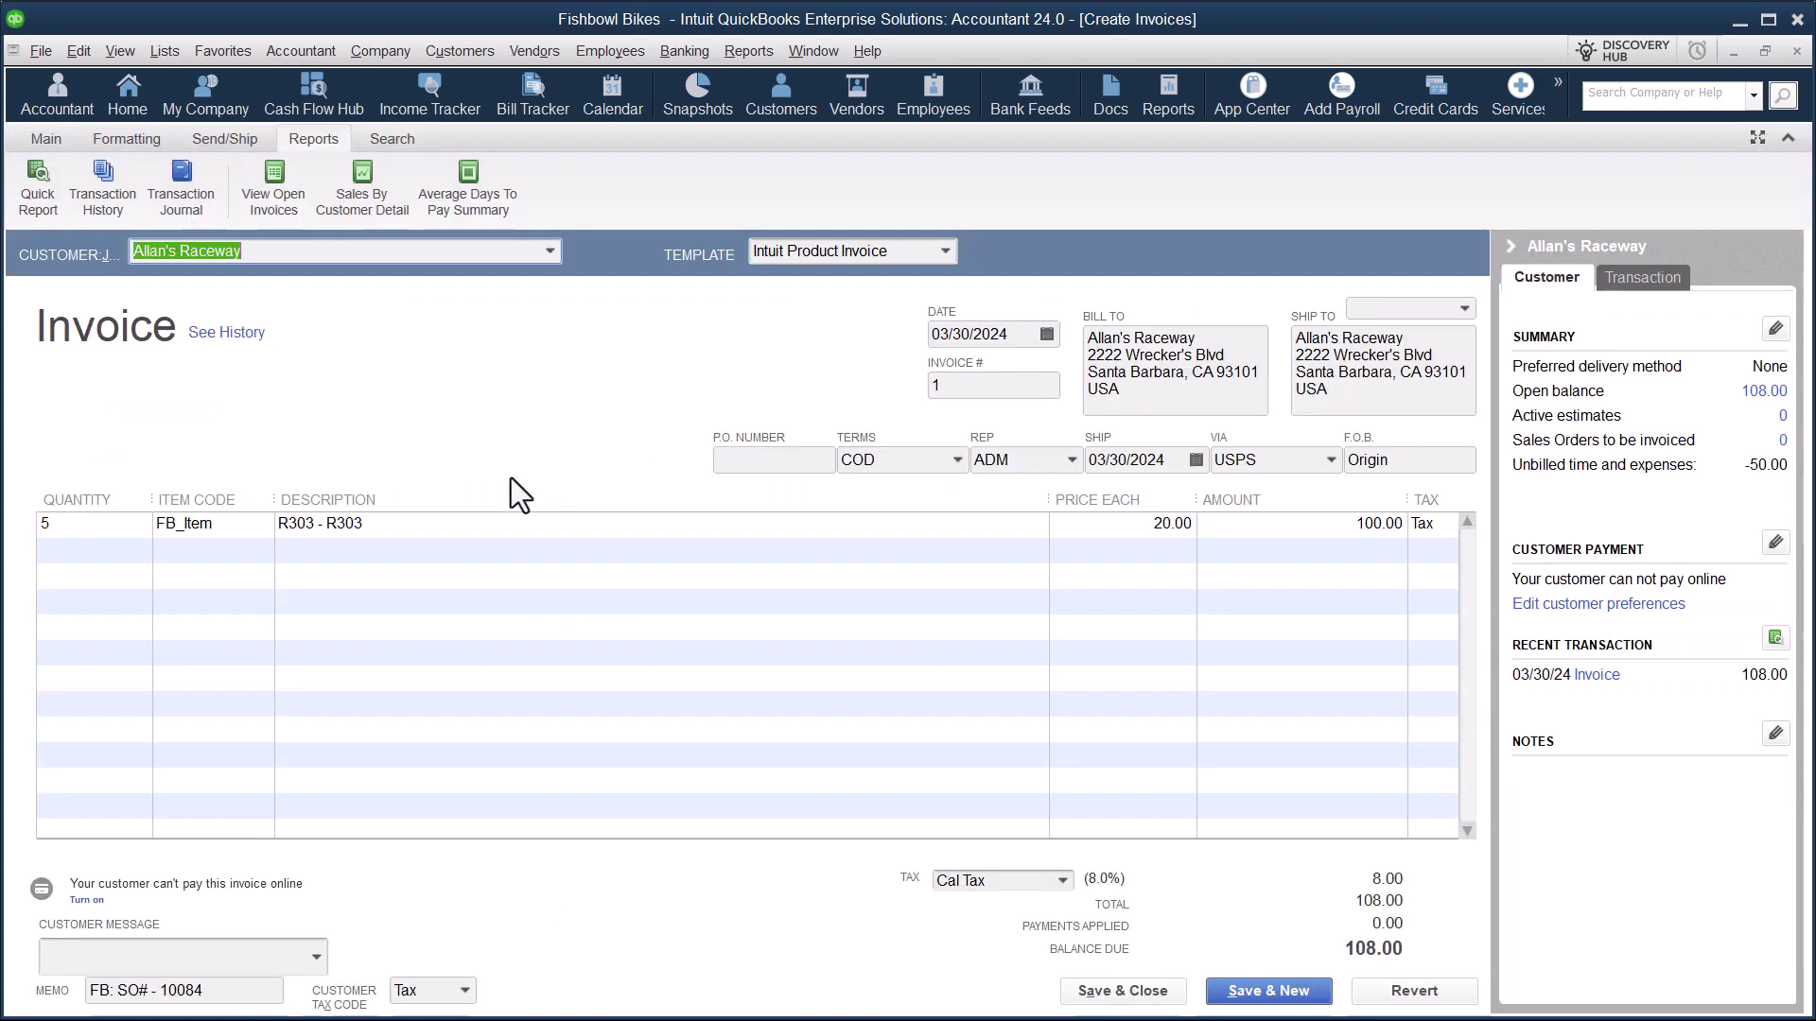
{"action": "left_click", "coordinate": [232, 532]}
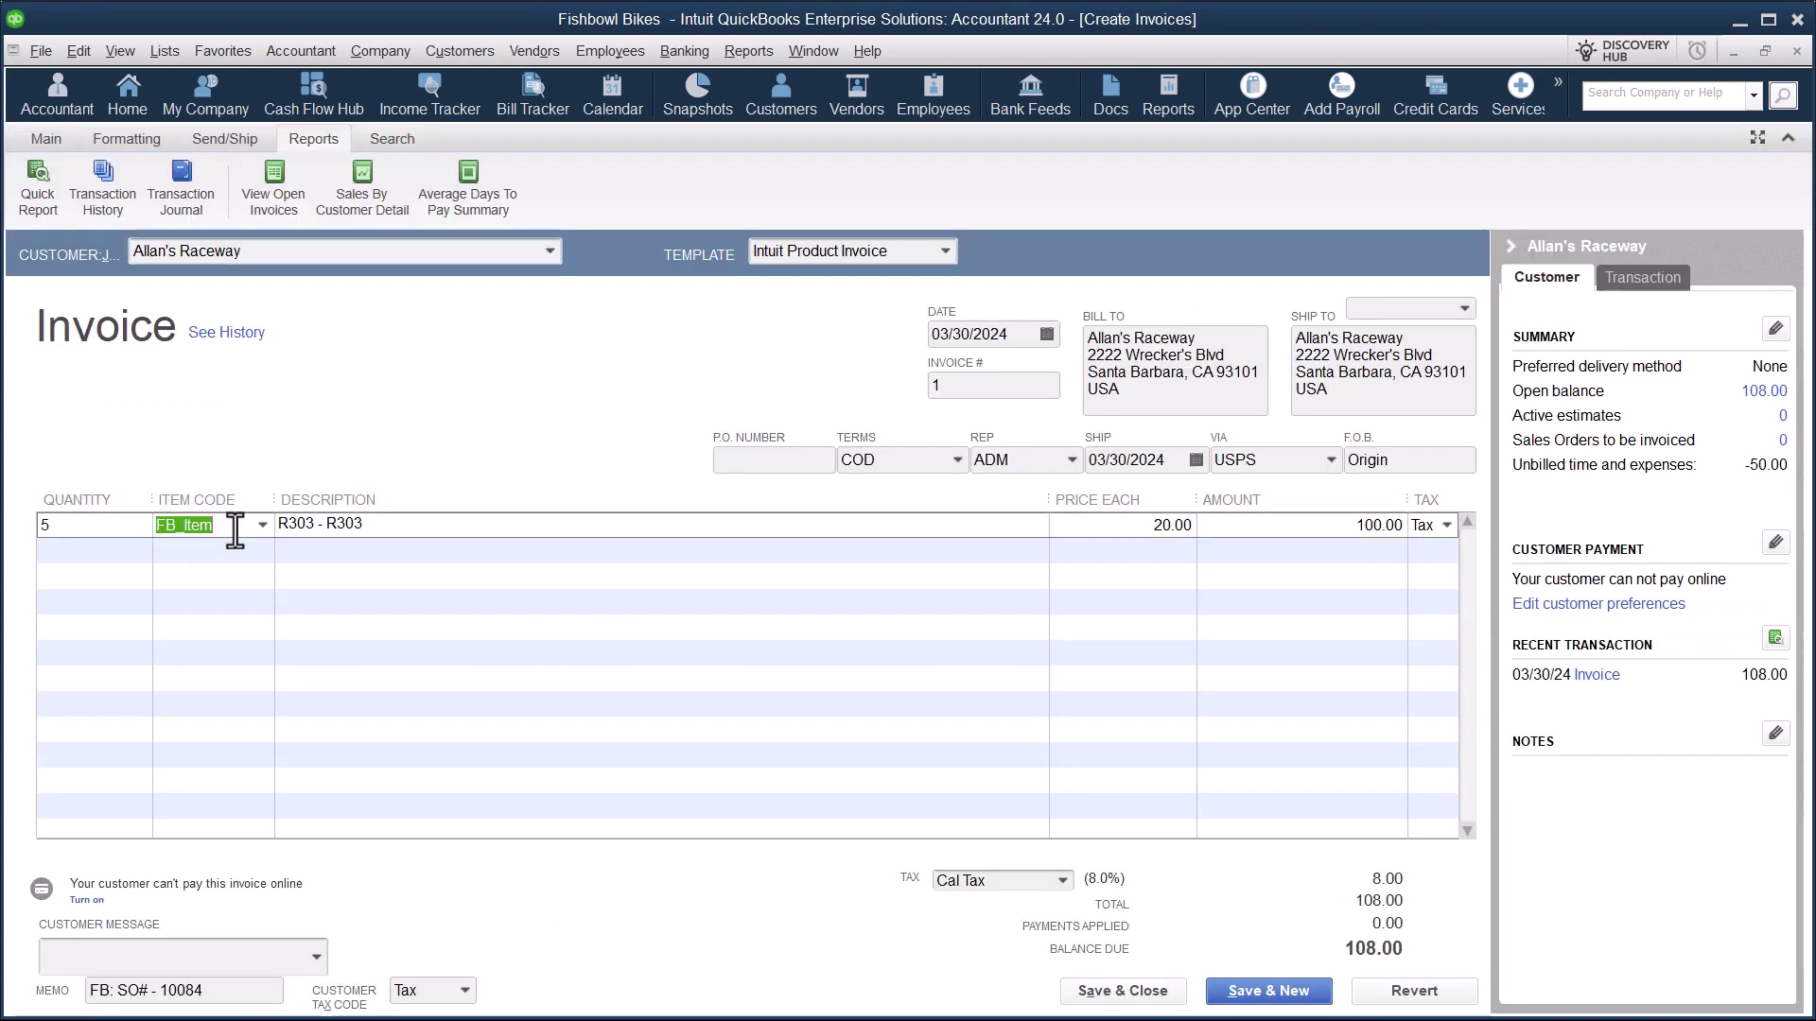
{"action": "key", "text": "ctrl+l"}
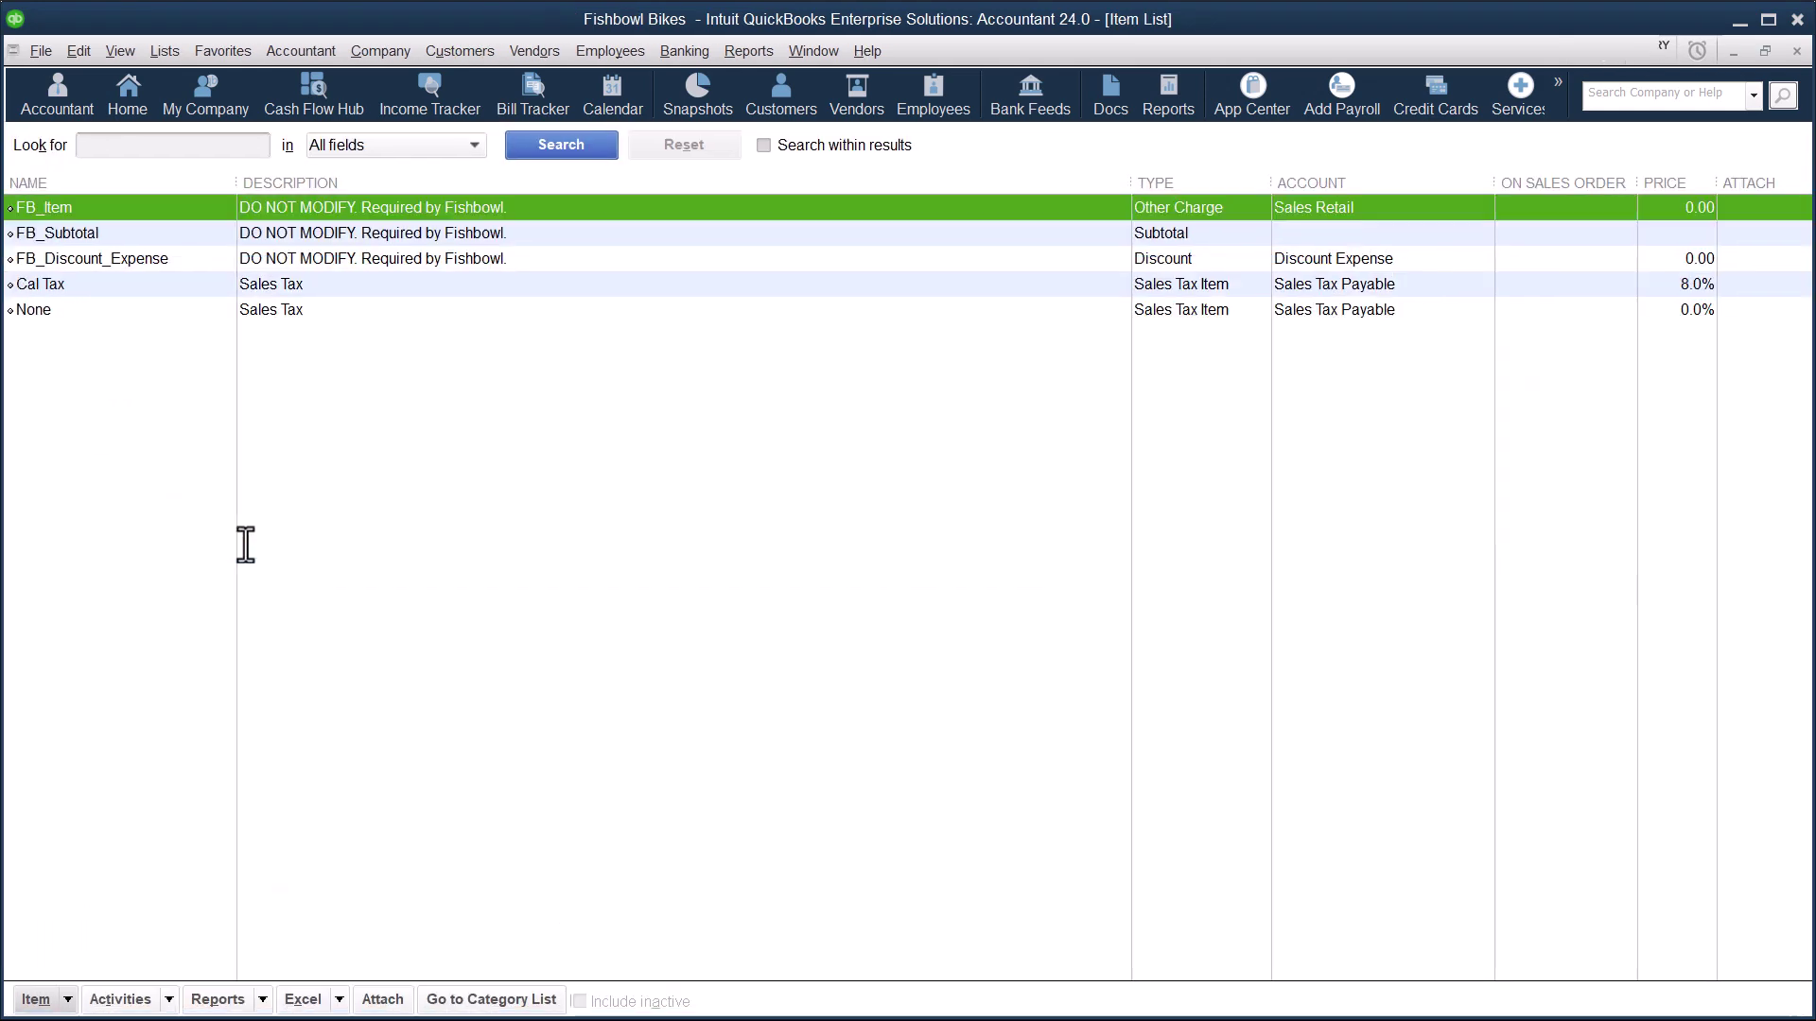
{"action": "double_click", "coordinate": [166, 208]}
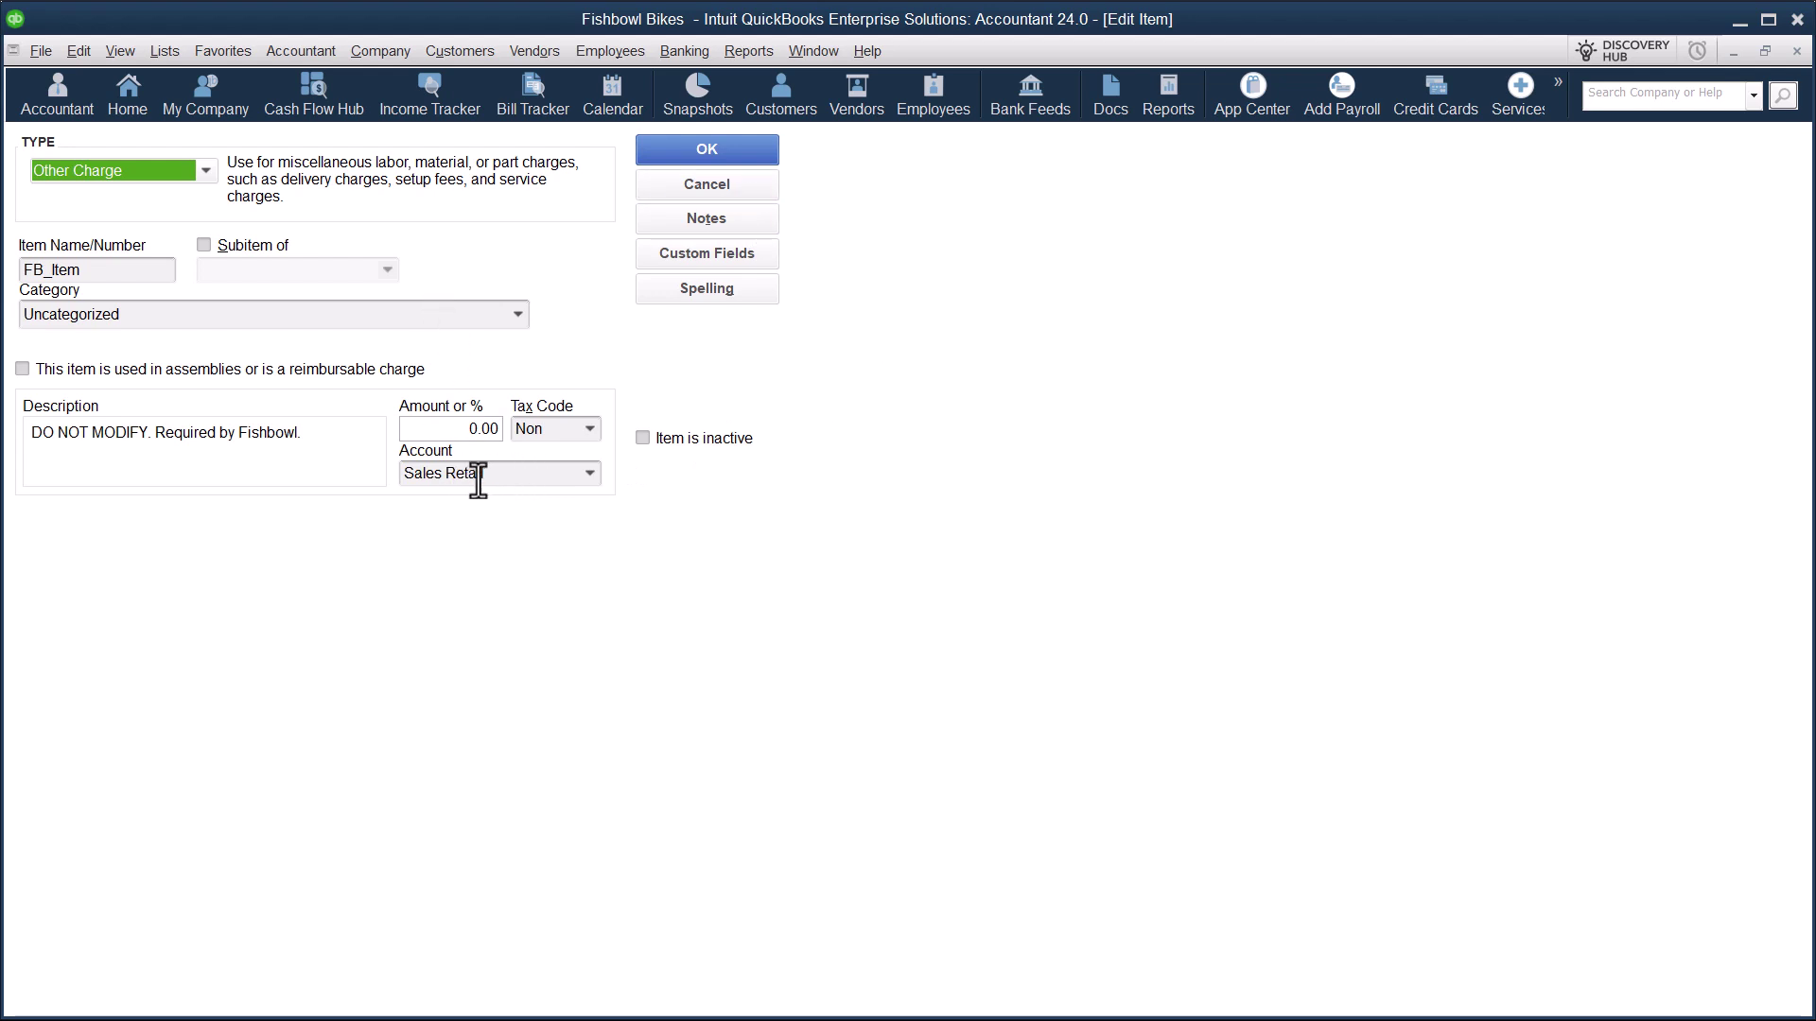
{"action": "left_click", "coordinate": [687, 193]}
Open the Rocky Mountain Bikes bill from the Find results and examine the Inventory Asset line in its Transaction Journal.
{"action": "left_click", "coordinate": [806, 50]}
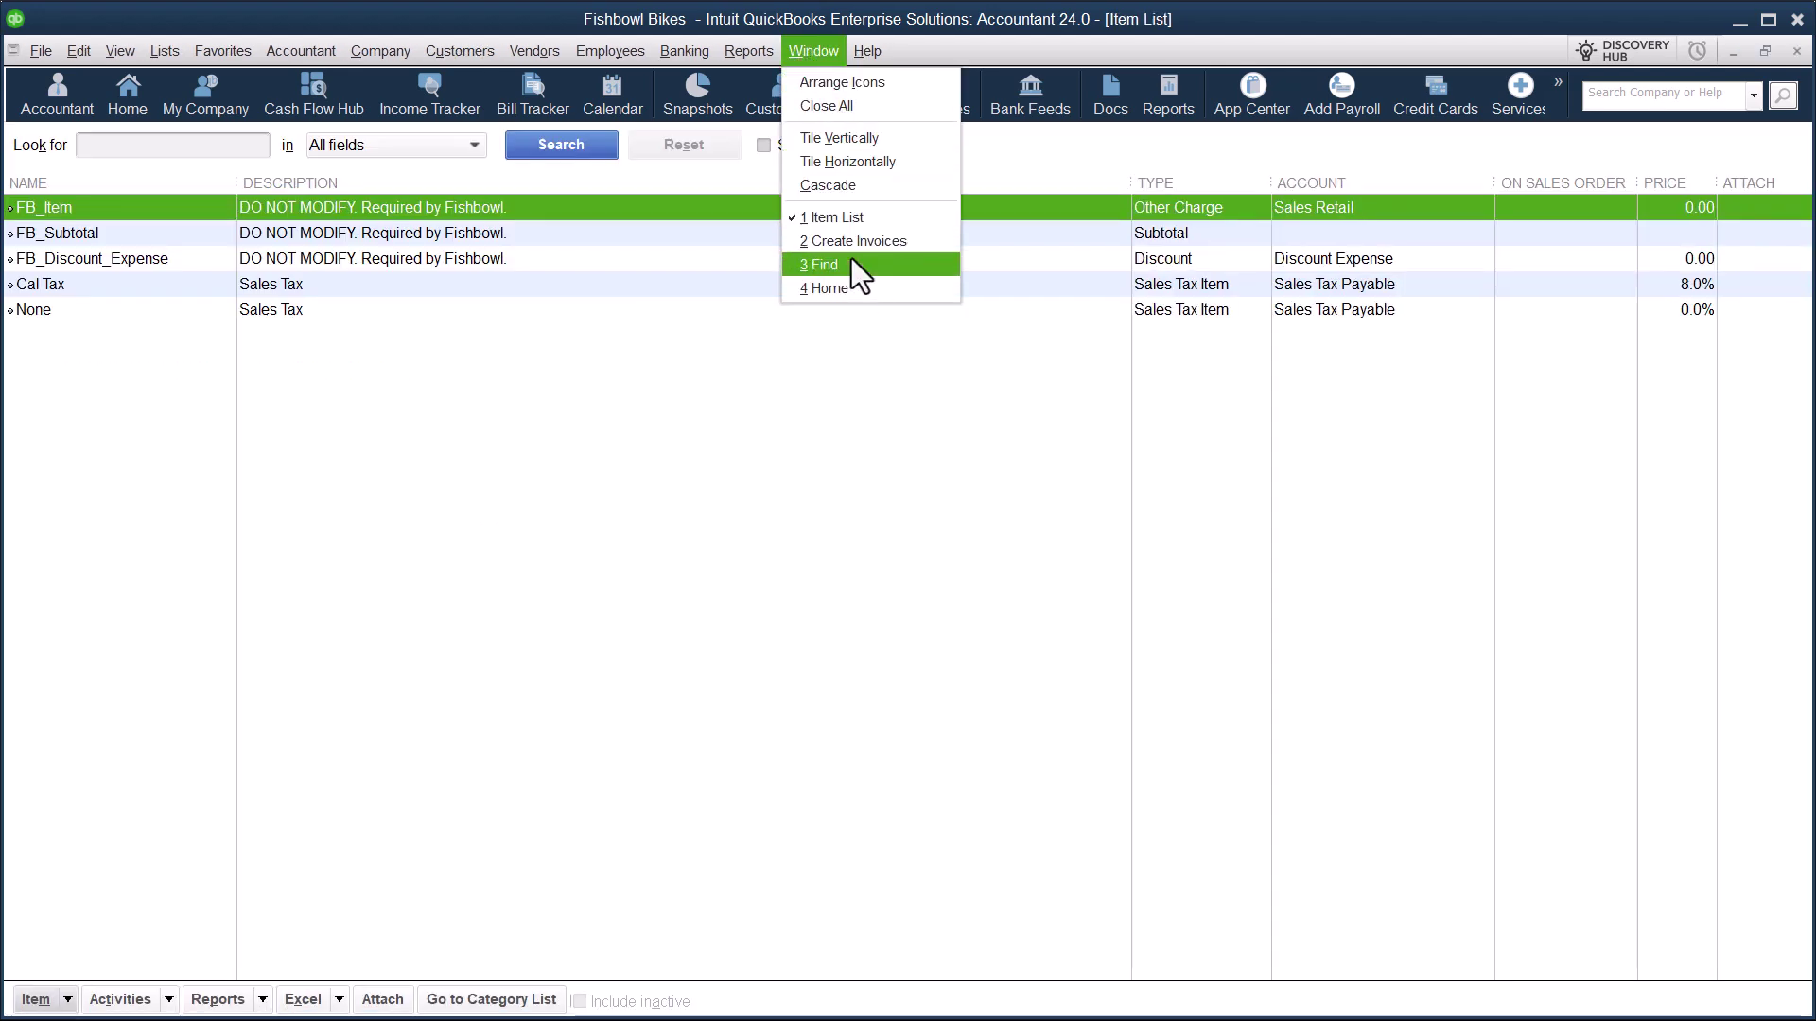
{"action": "key", "text": "Escape"}
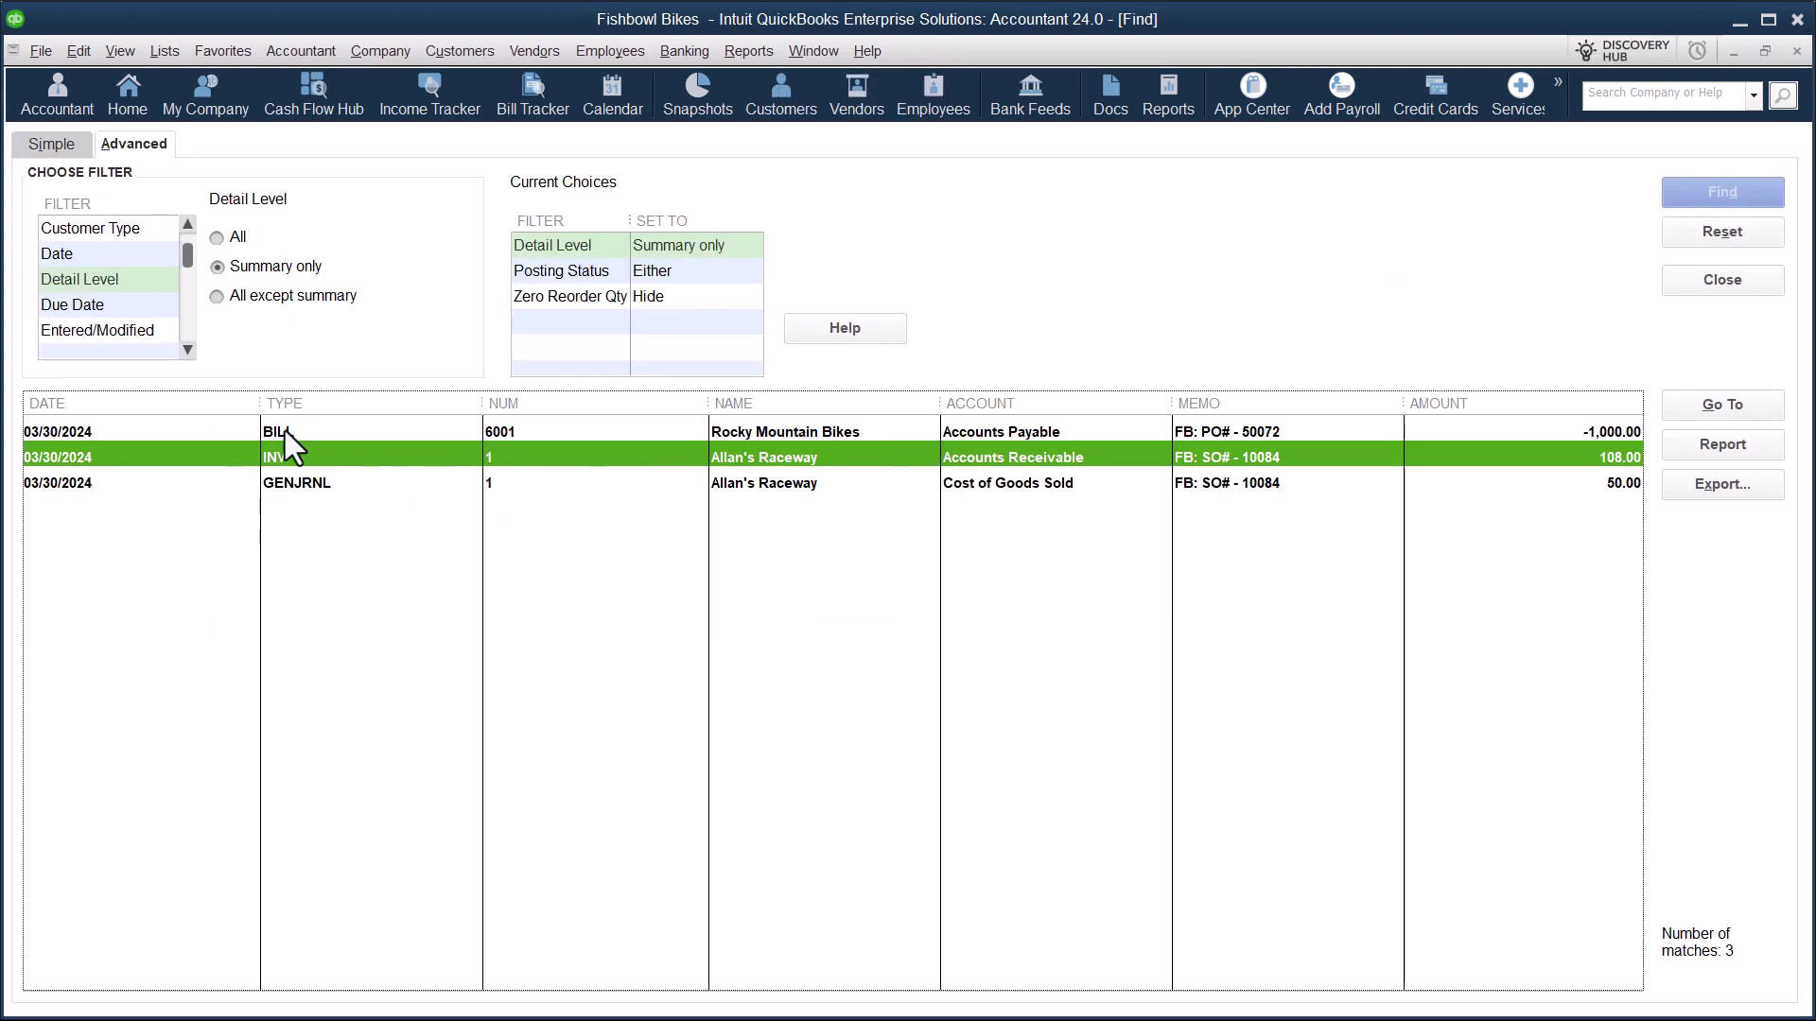
{"action": "double_click", "coordinate": [285, 429]}
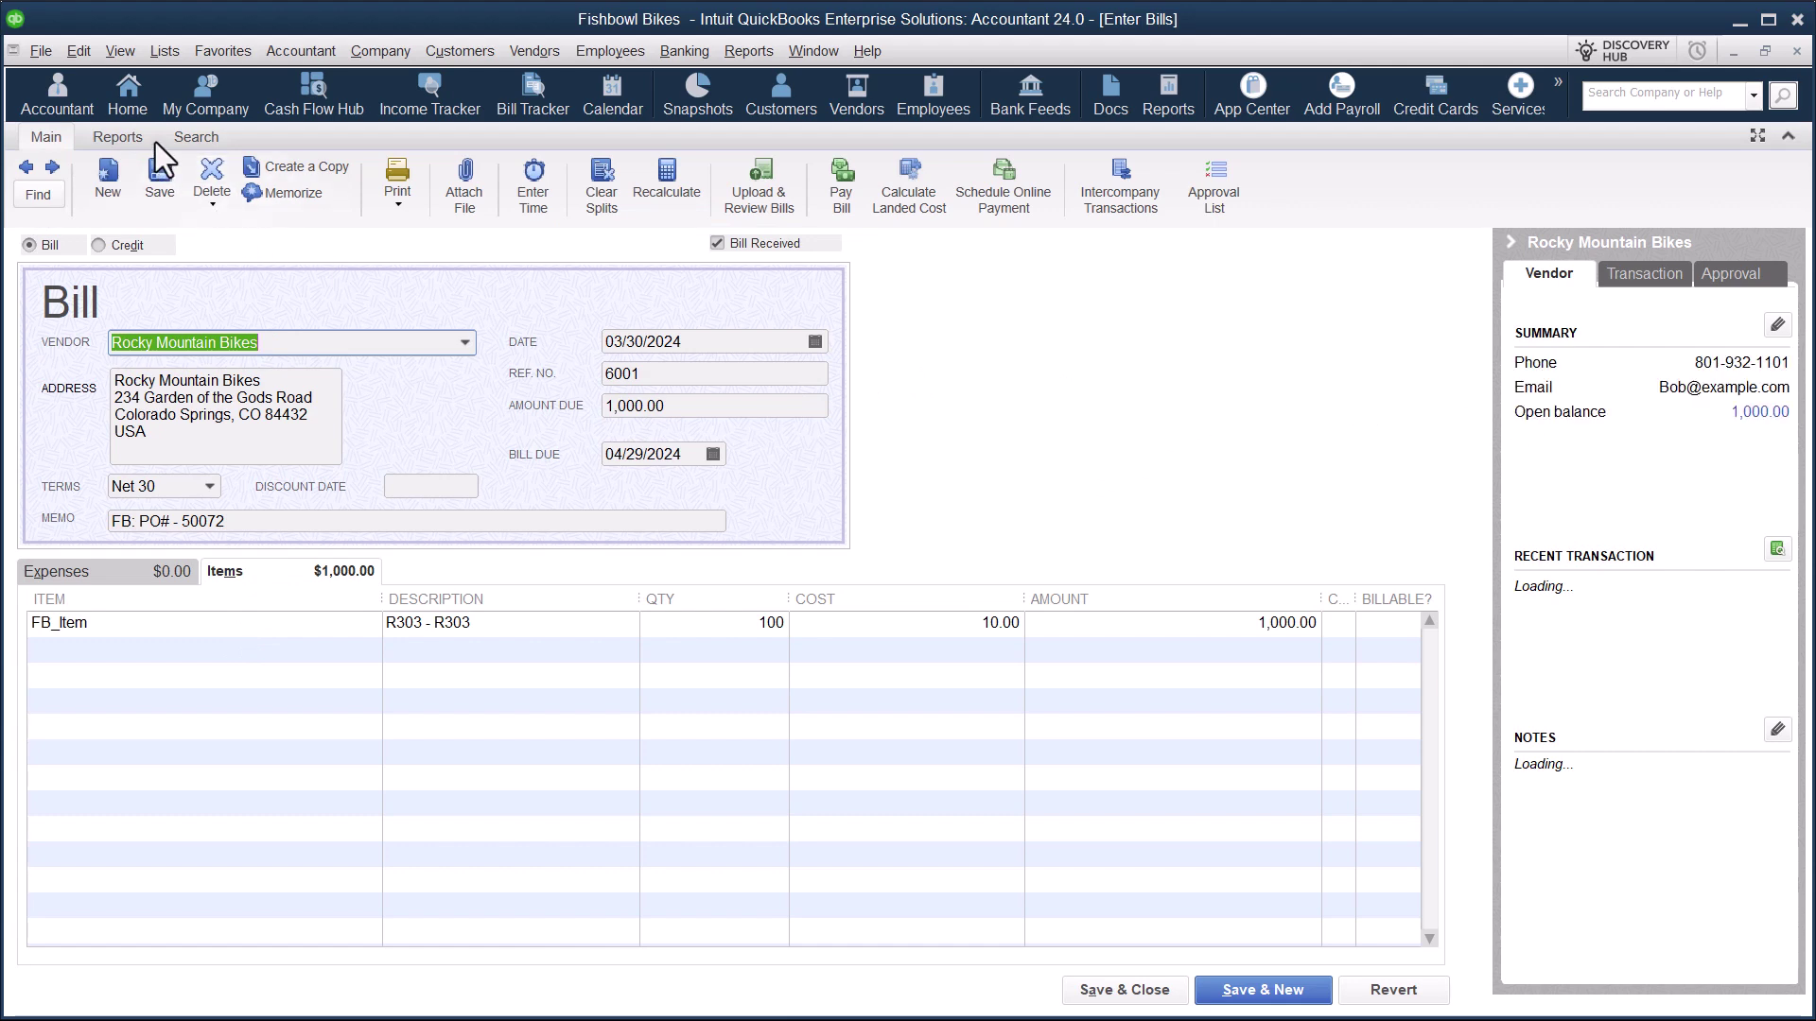
{"action": "left_click", "coordinate": [117, 137]}
{"action": "left_click", "coordinate": [184, 202]}
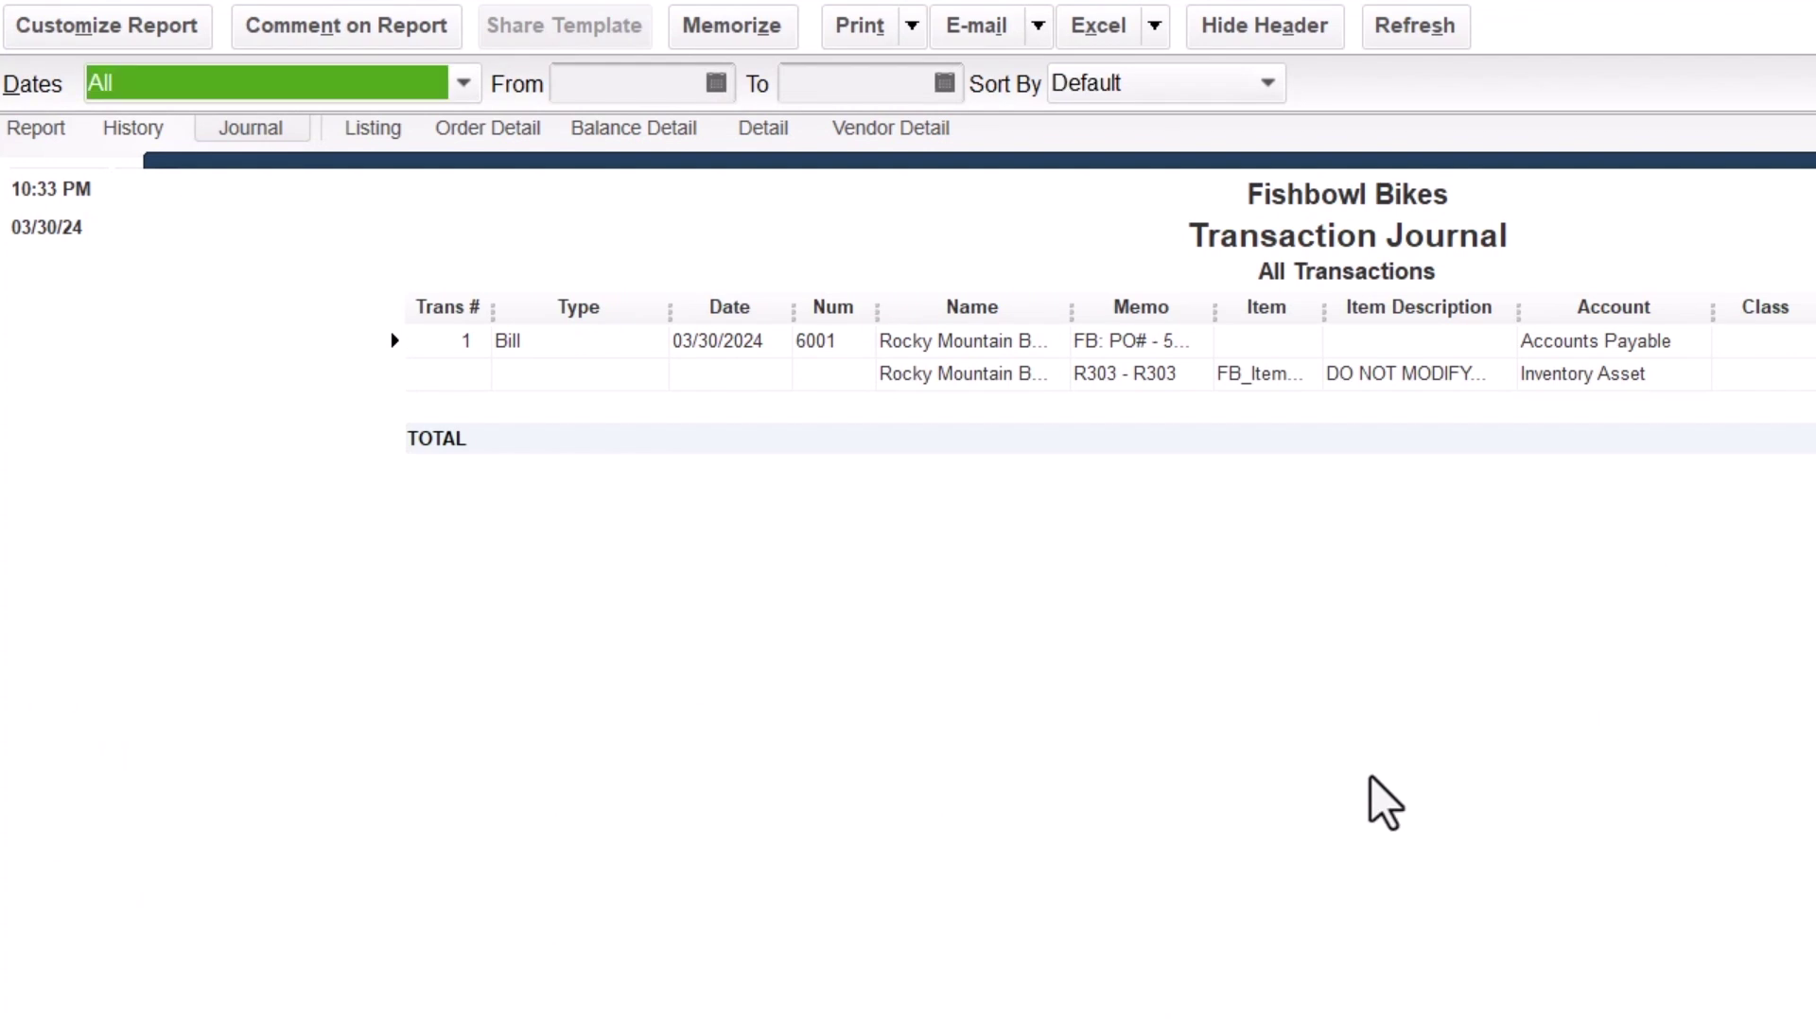
{"action": "double_click", "coordinate": [1584, 380]}
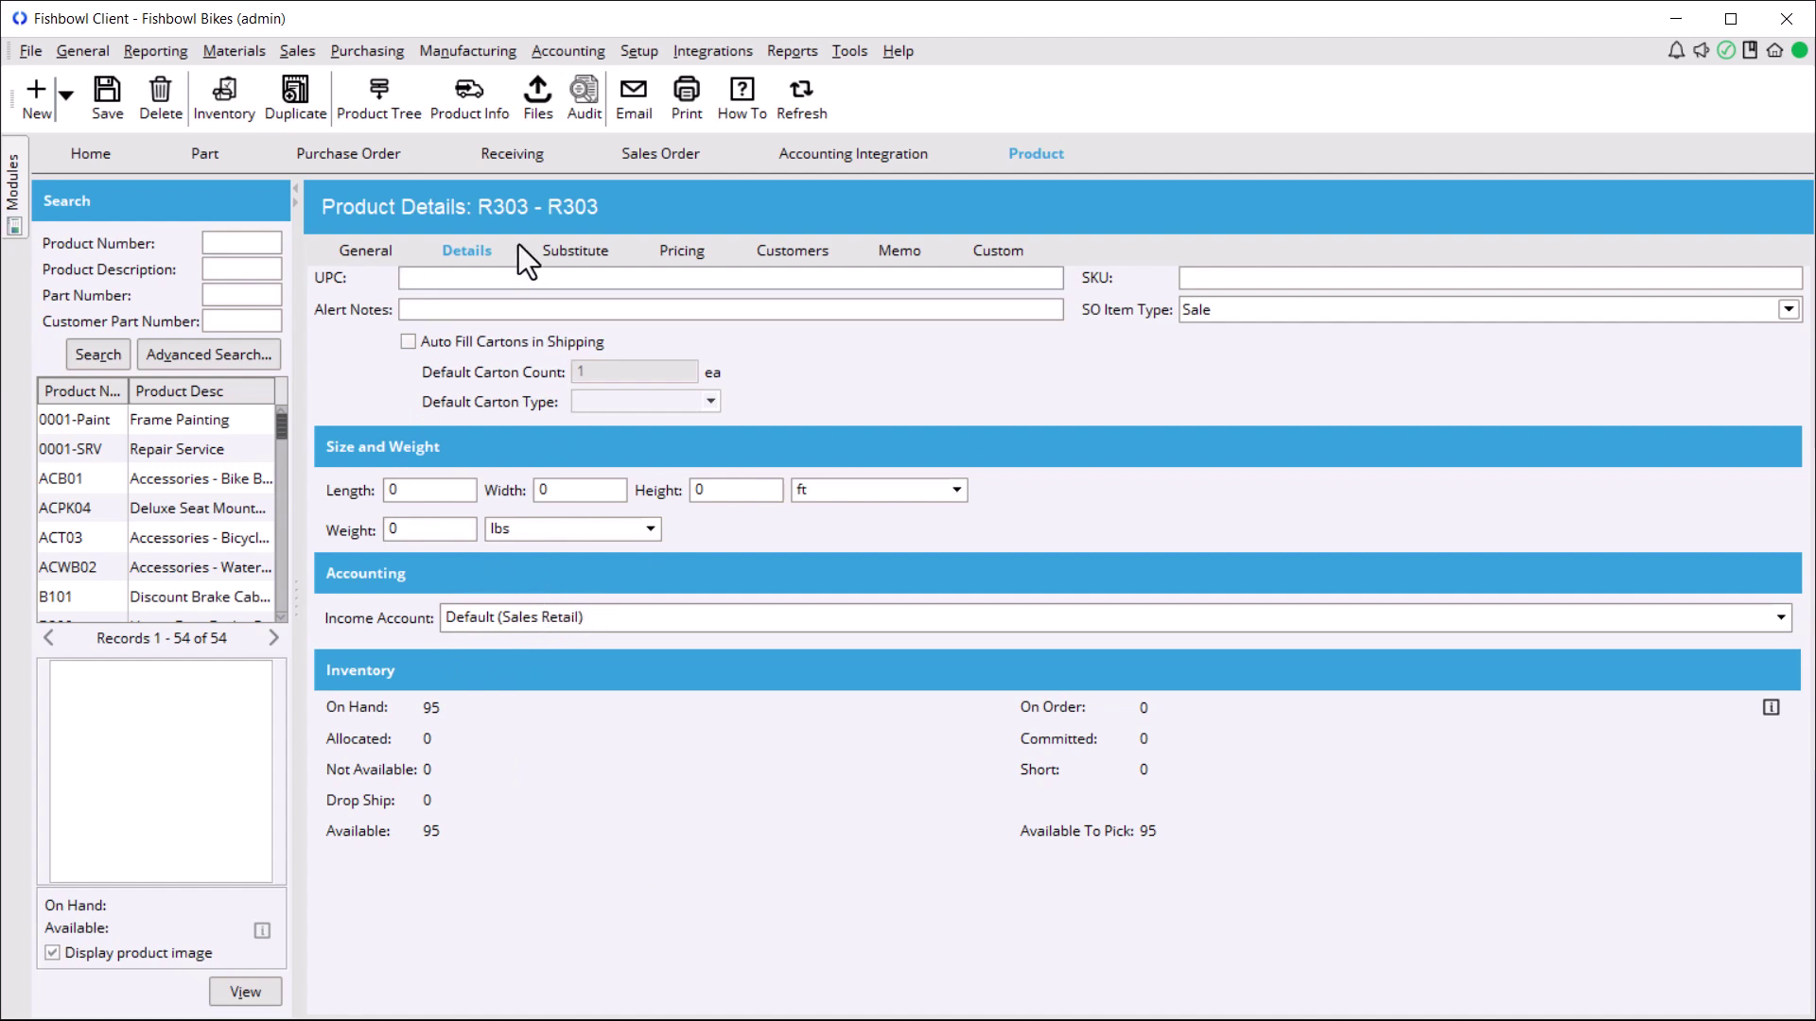
Switch to Fishbowl and review the asset and adjustment account settings of part R303.
{"action": "left_click", "coordinate": [191, 151]}
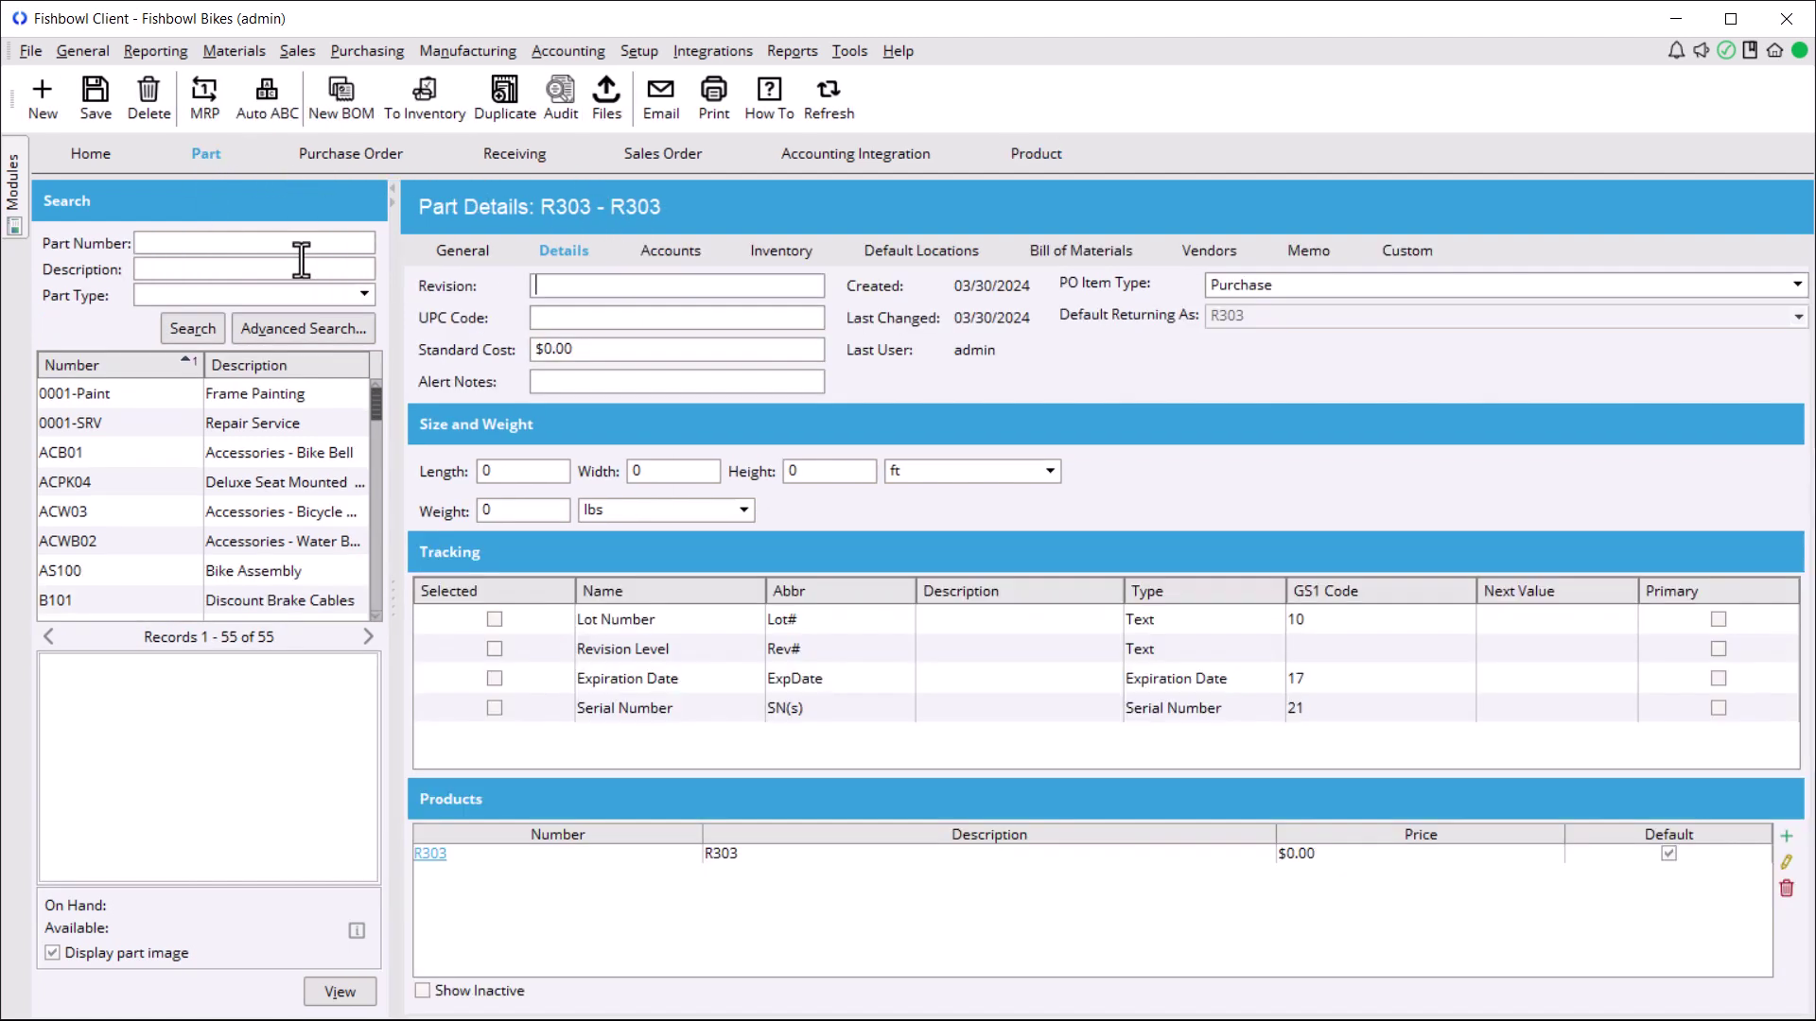
{"action": "left_click", "coordinate": [668, 252]}
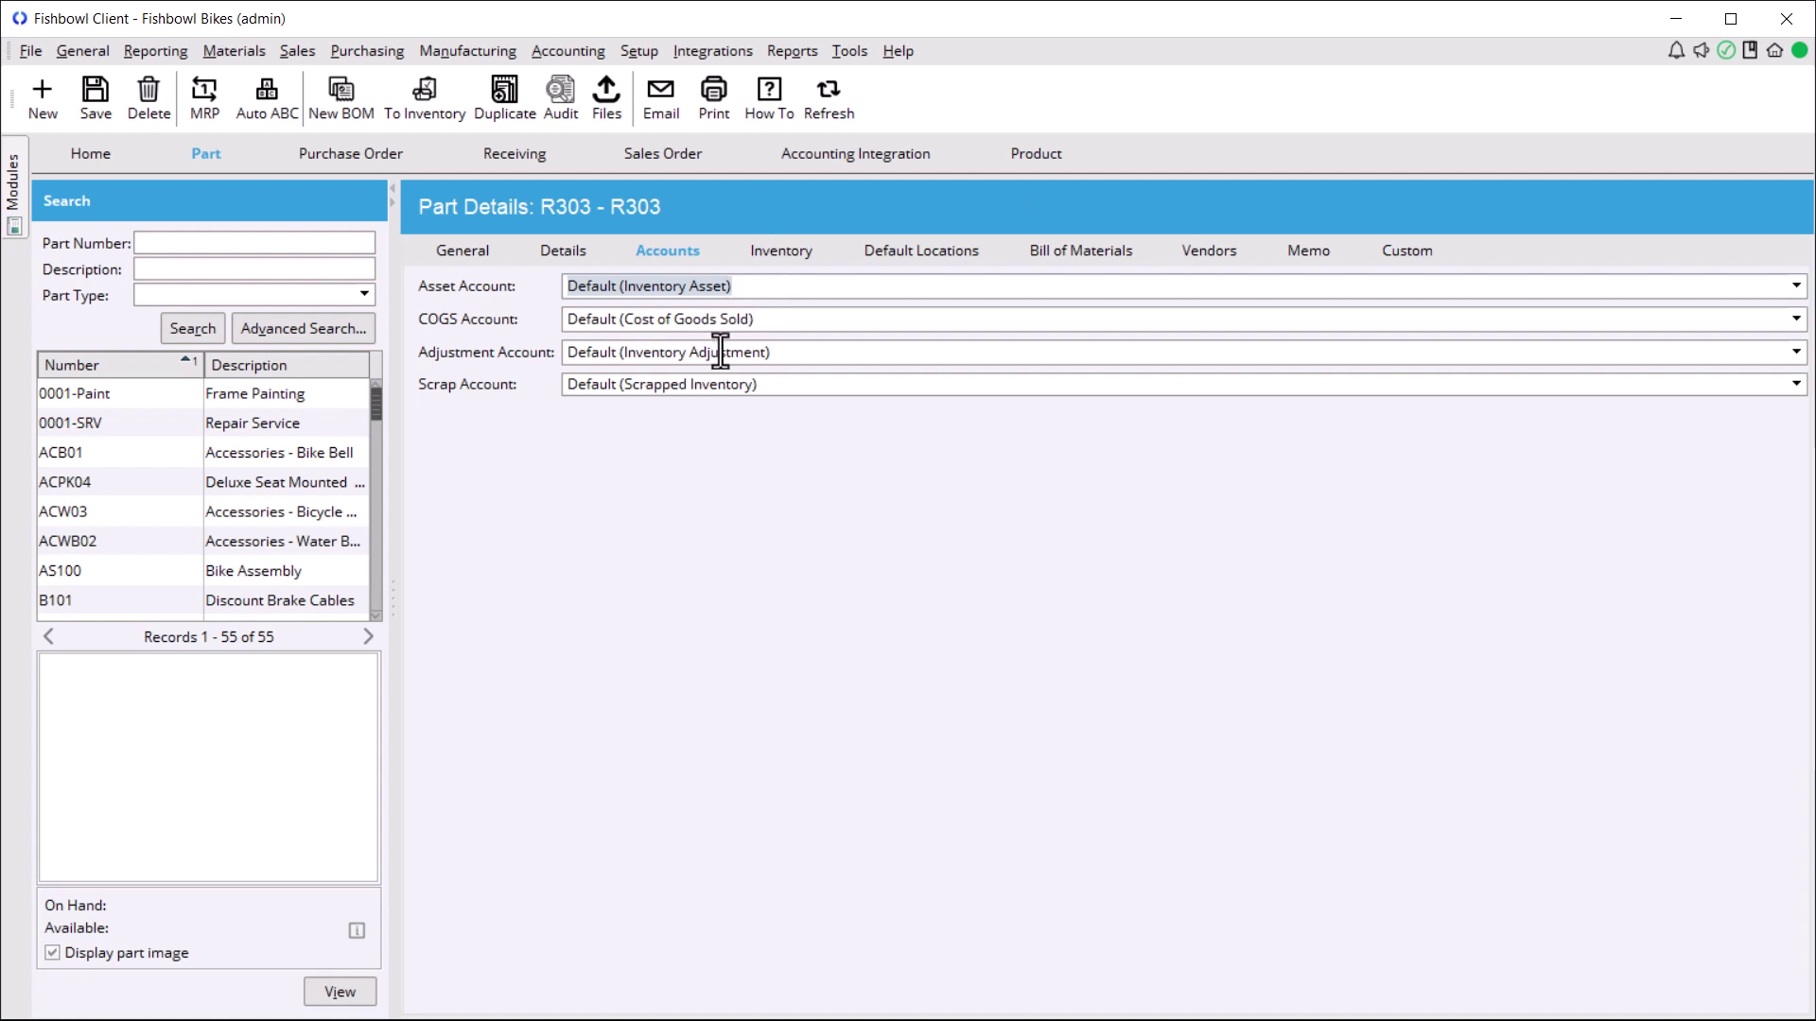
{"action": "mouse_move", "coordinate": [720, 354]}
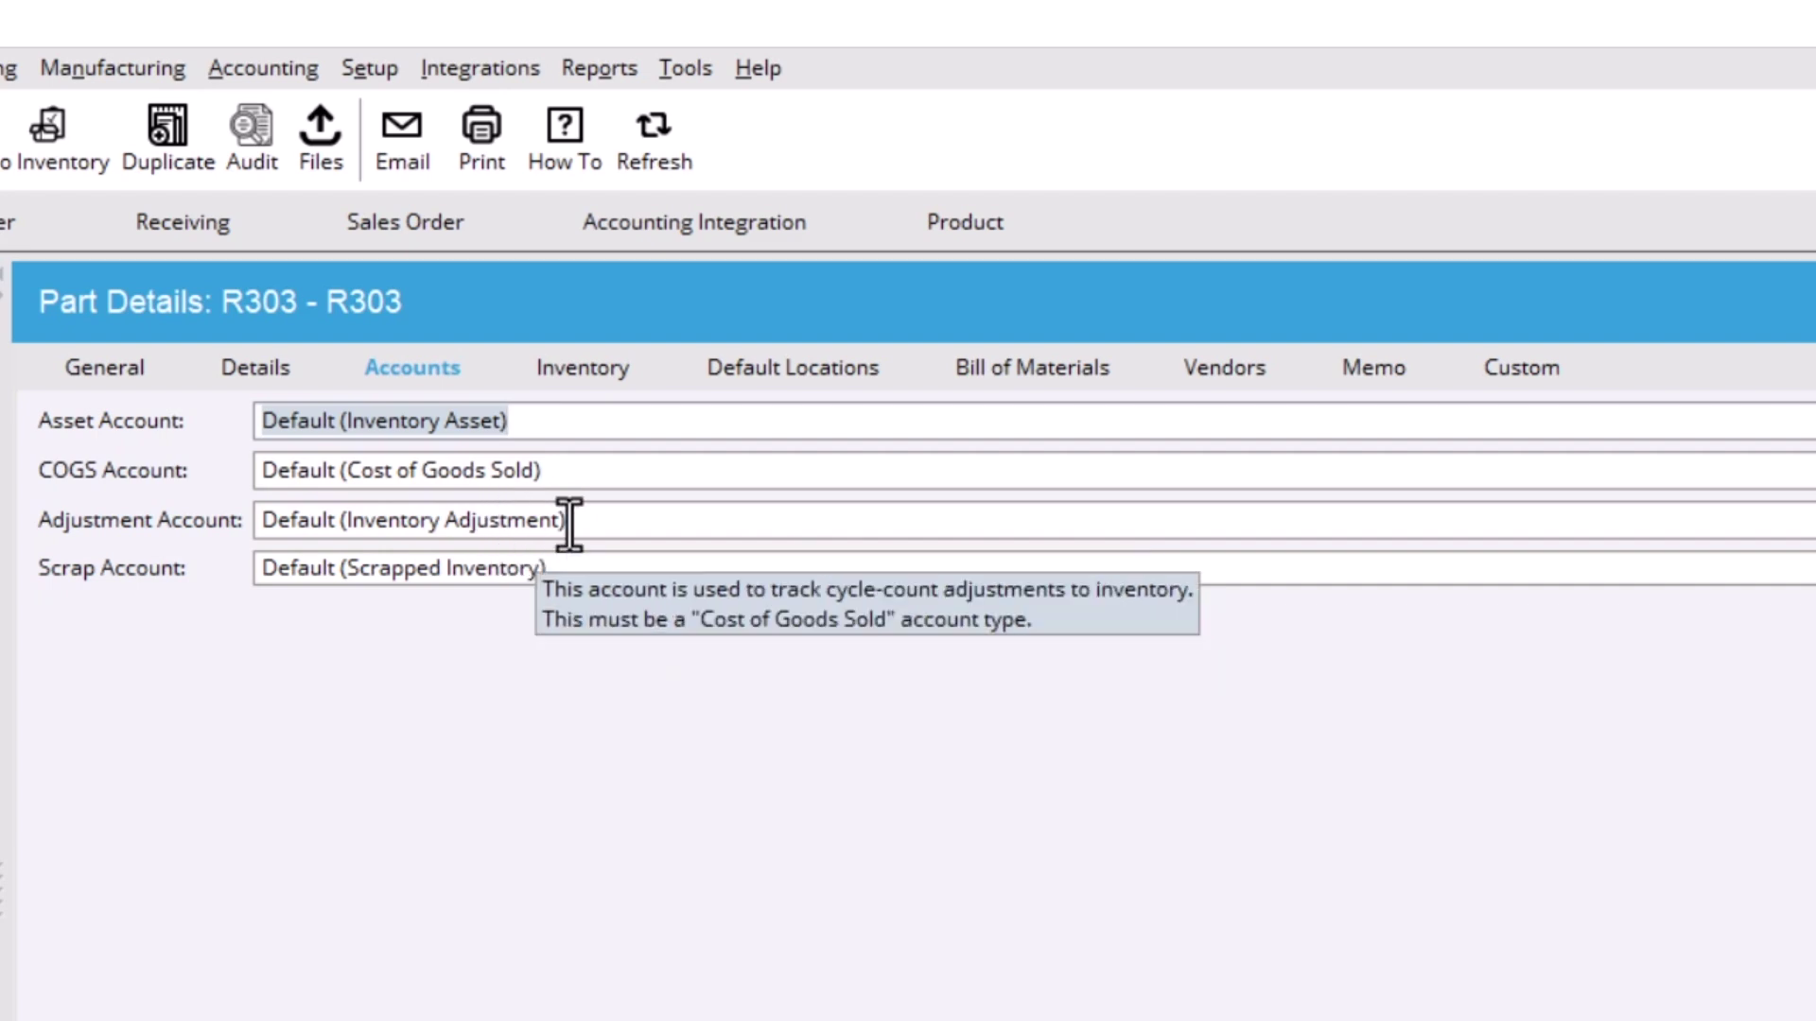
{"action": "mouse_move", "coordinate": [571, 440]}
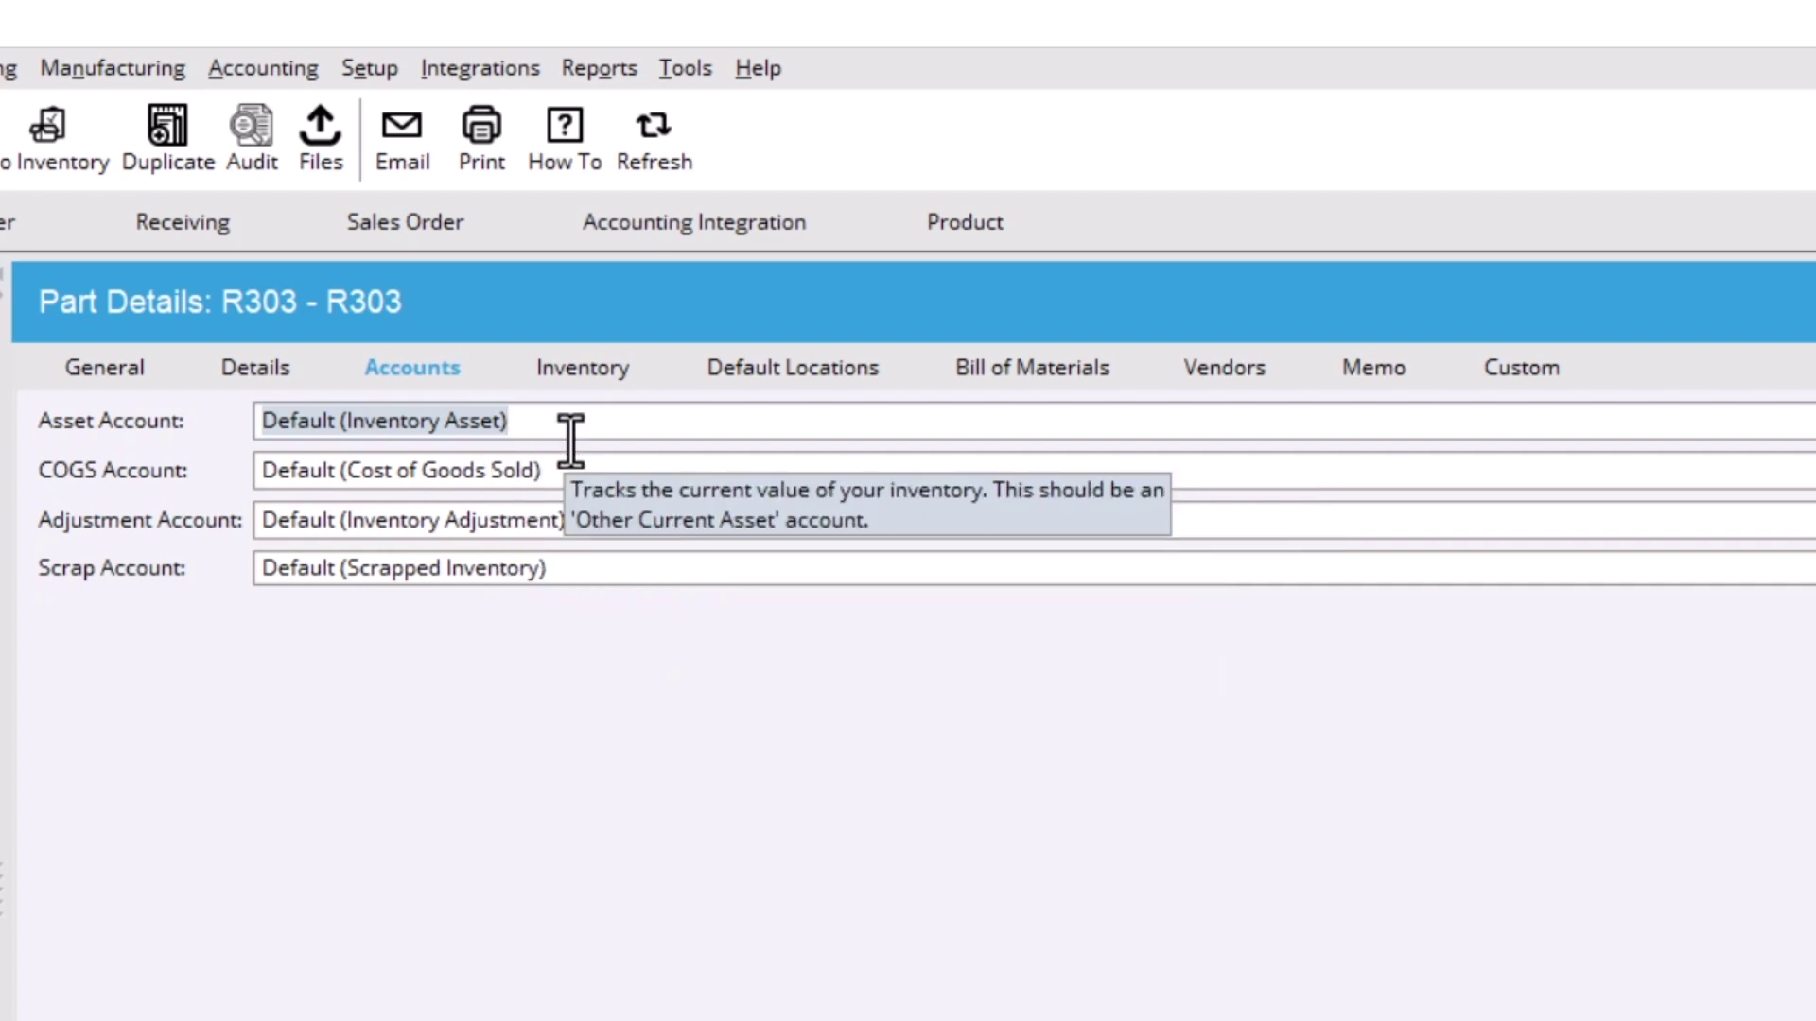
Search the accounts for "inventory" and set part R303's Asset Account to Inventory Asset.
{"action": "left_click", "coordinate": [596, 430]}
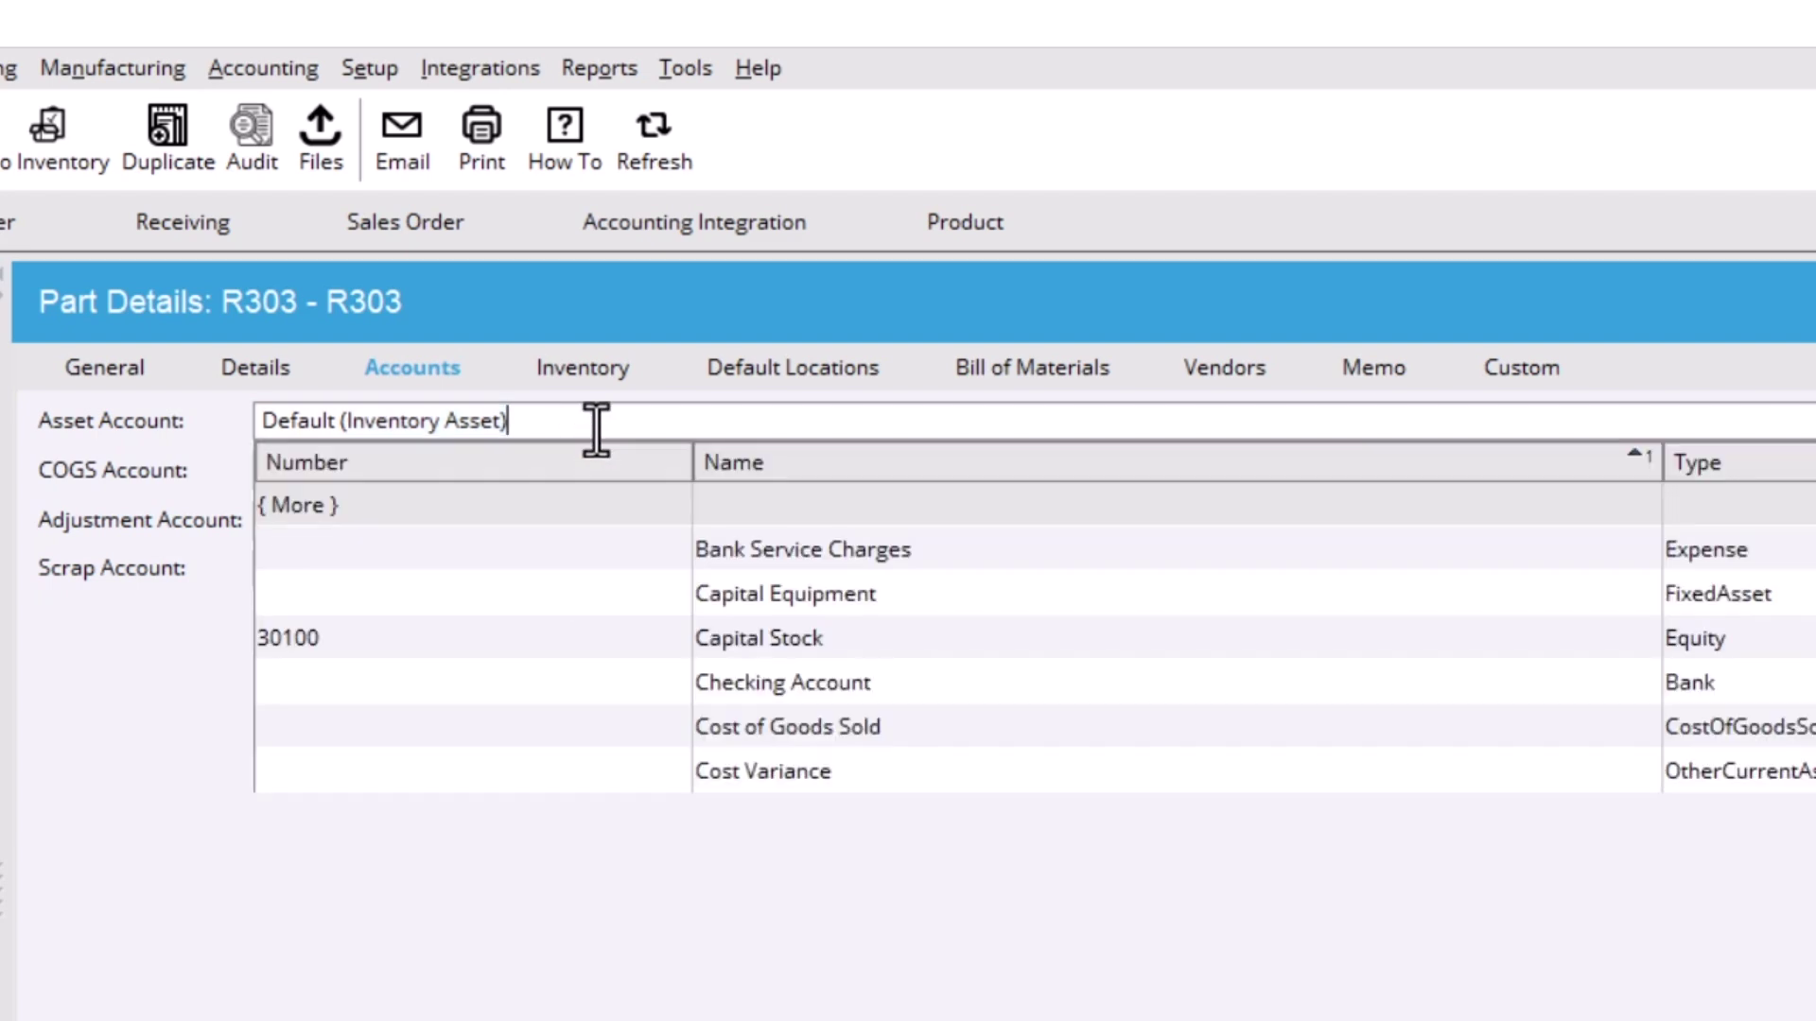
{"action": "key", "text": "Escape"}
{"action": "key", "text": "ctrl+a"}
{"action": "type", "text": "in"}
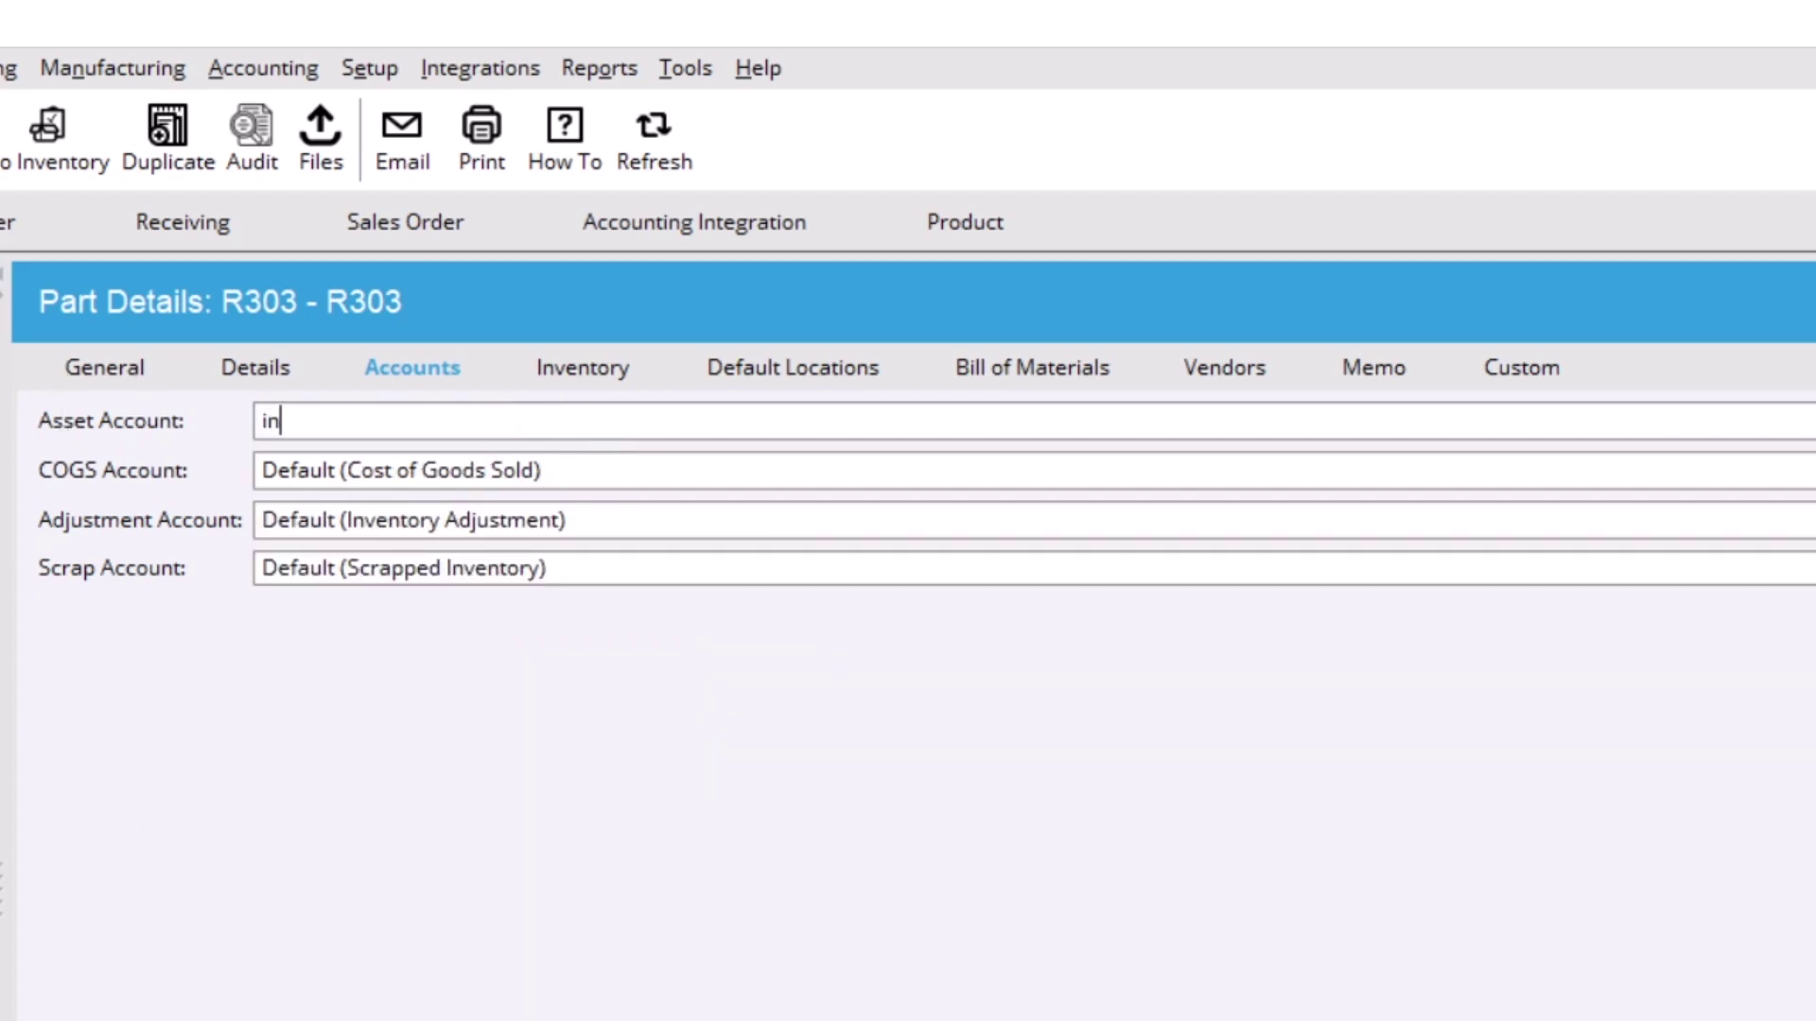
{"action": "type", "text": "ventory"}
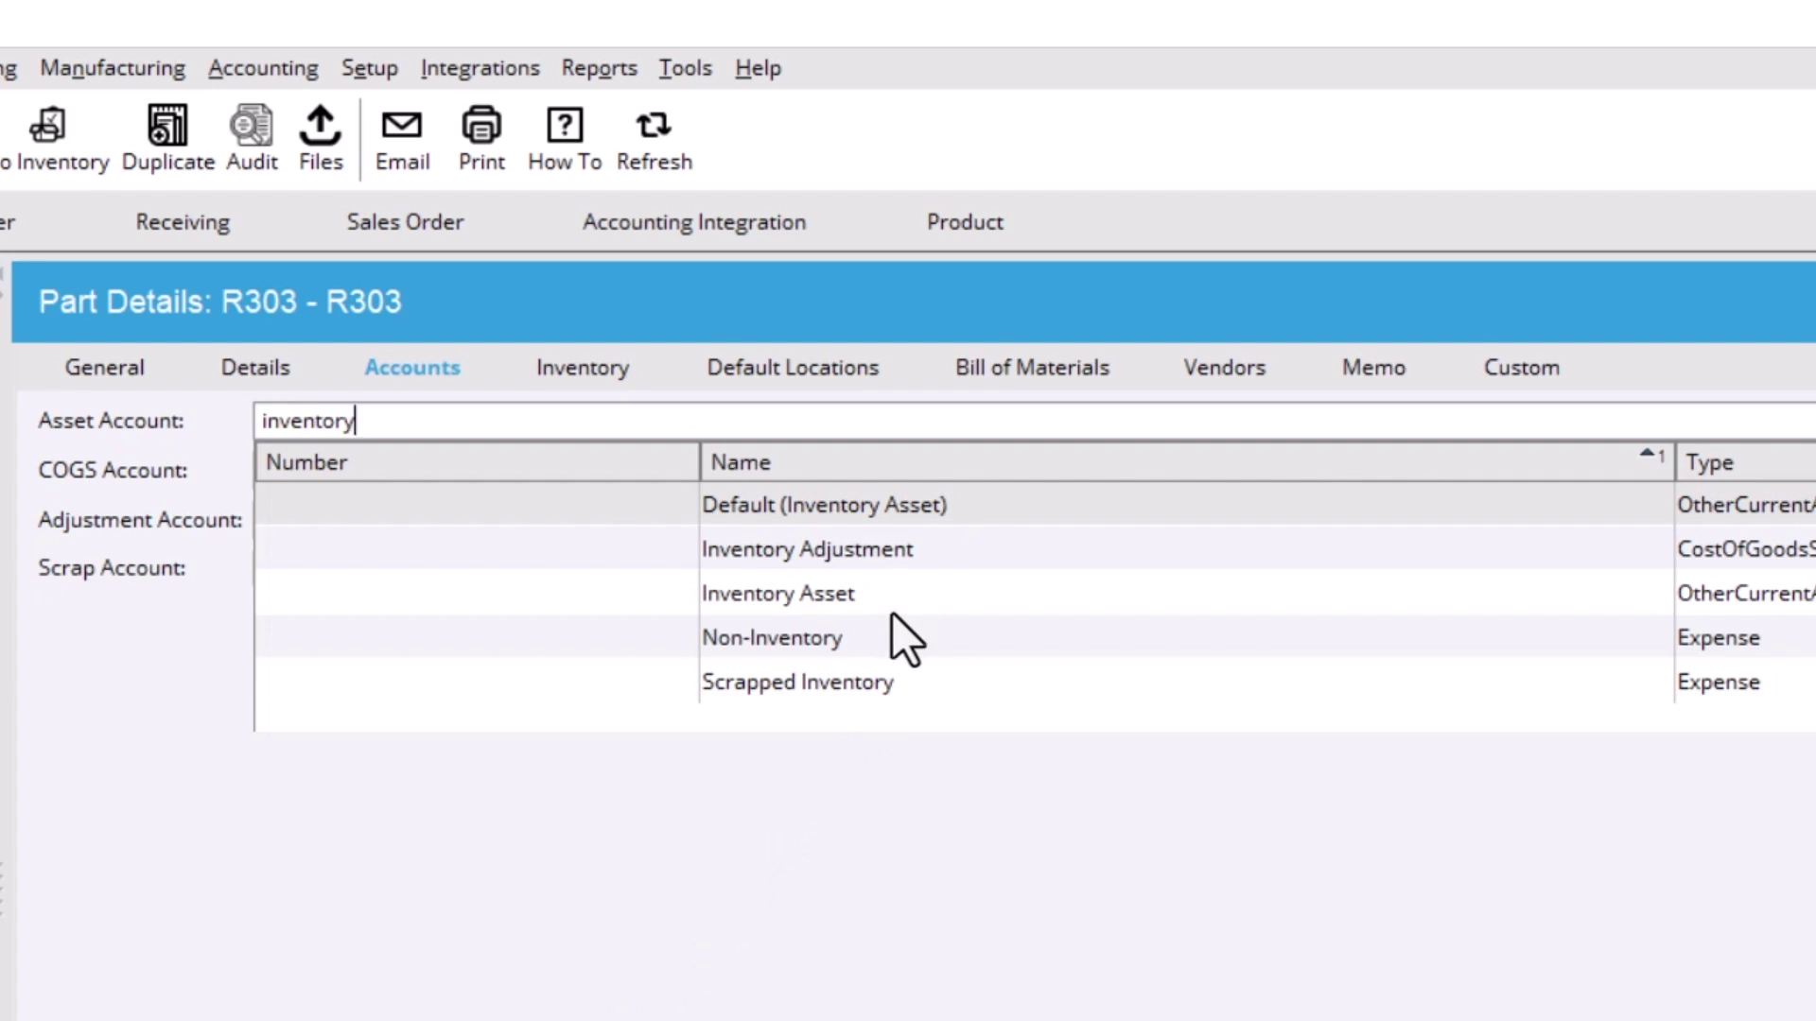
{"action": "left_click", "coordinate": [617, 815]}
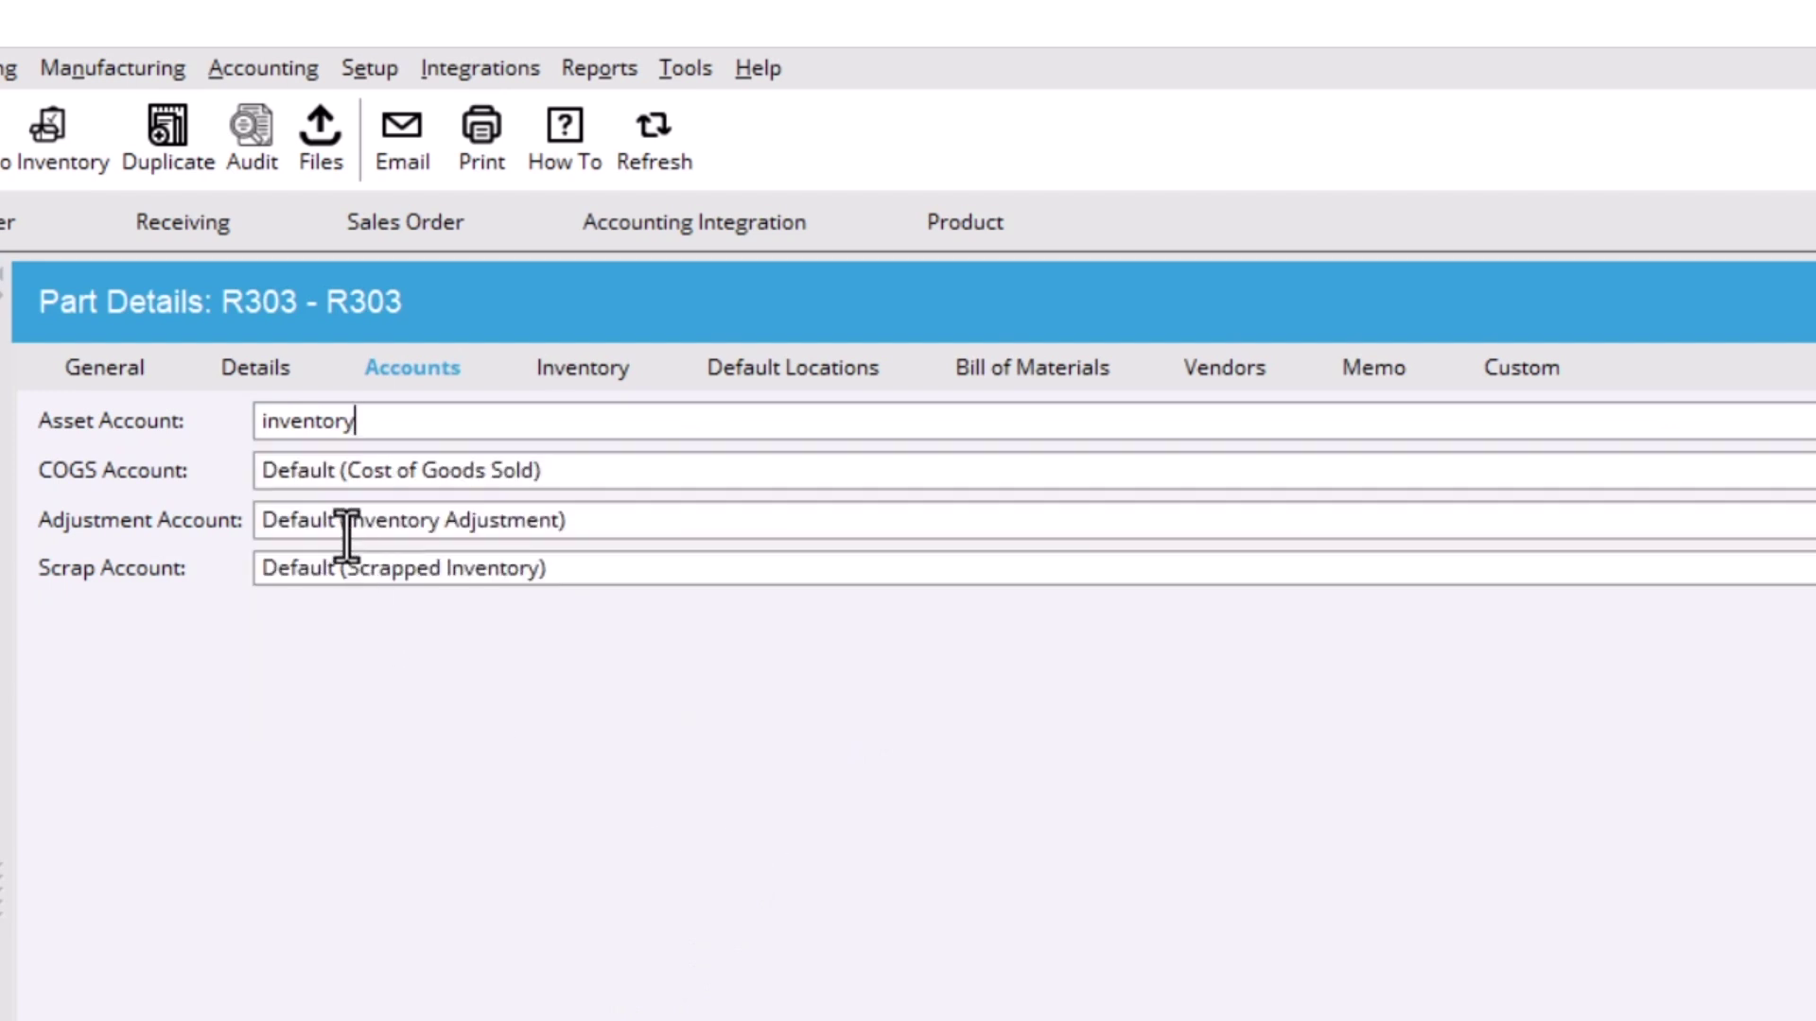
{"action": "key", "text": "ctrl+a"}
{"action": "key", "text": "BackSpace"}
{"action": "type", "text": "inventory"}
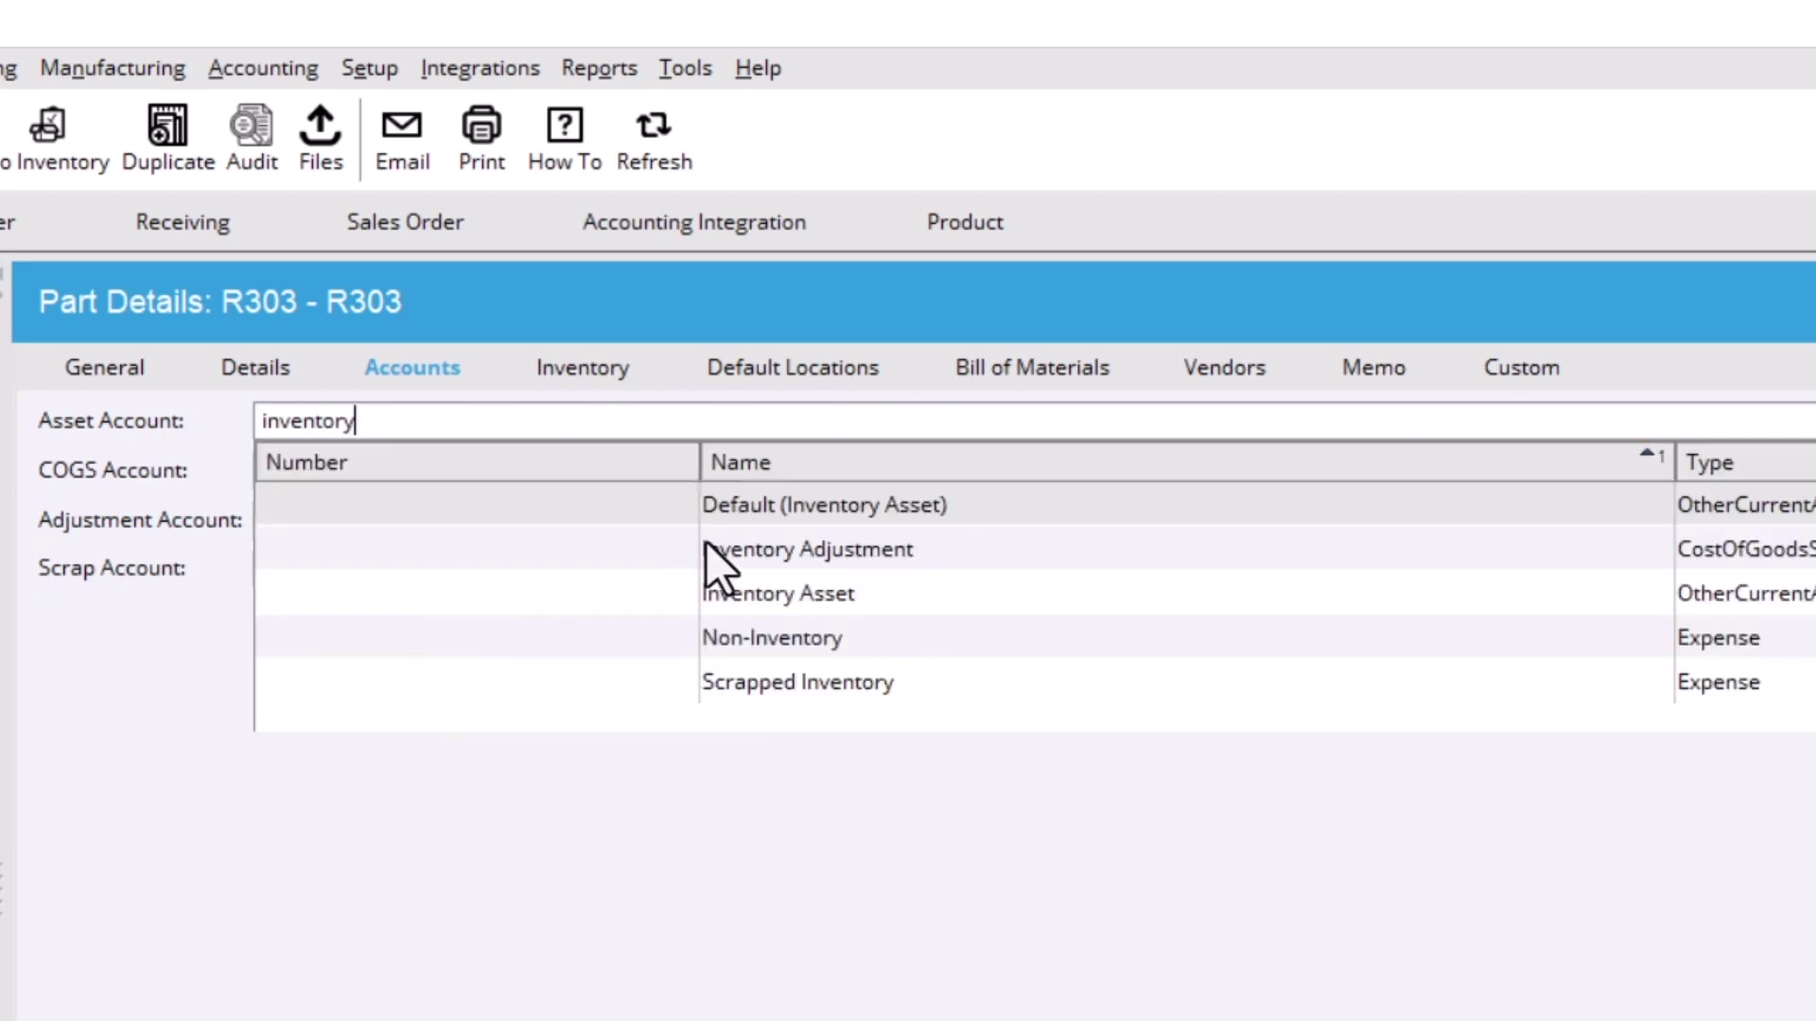
{"action": "left_click", "coordinate": [745, 591]}
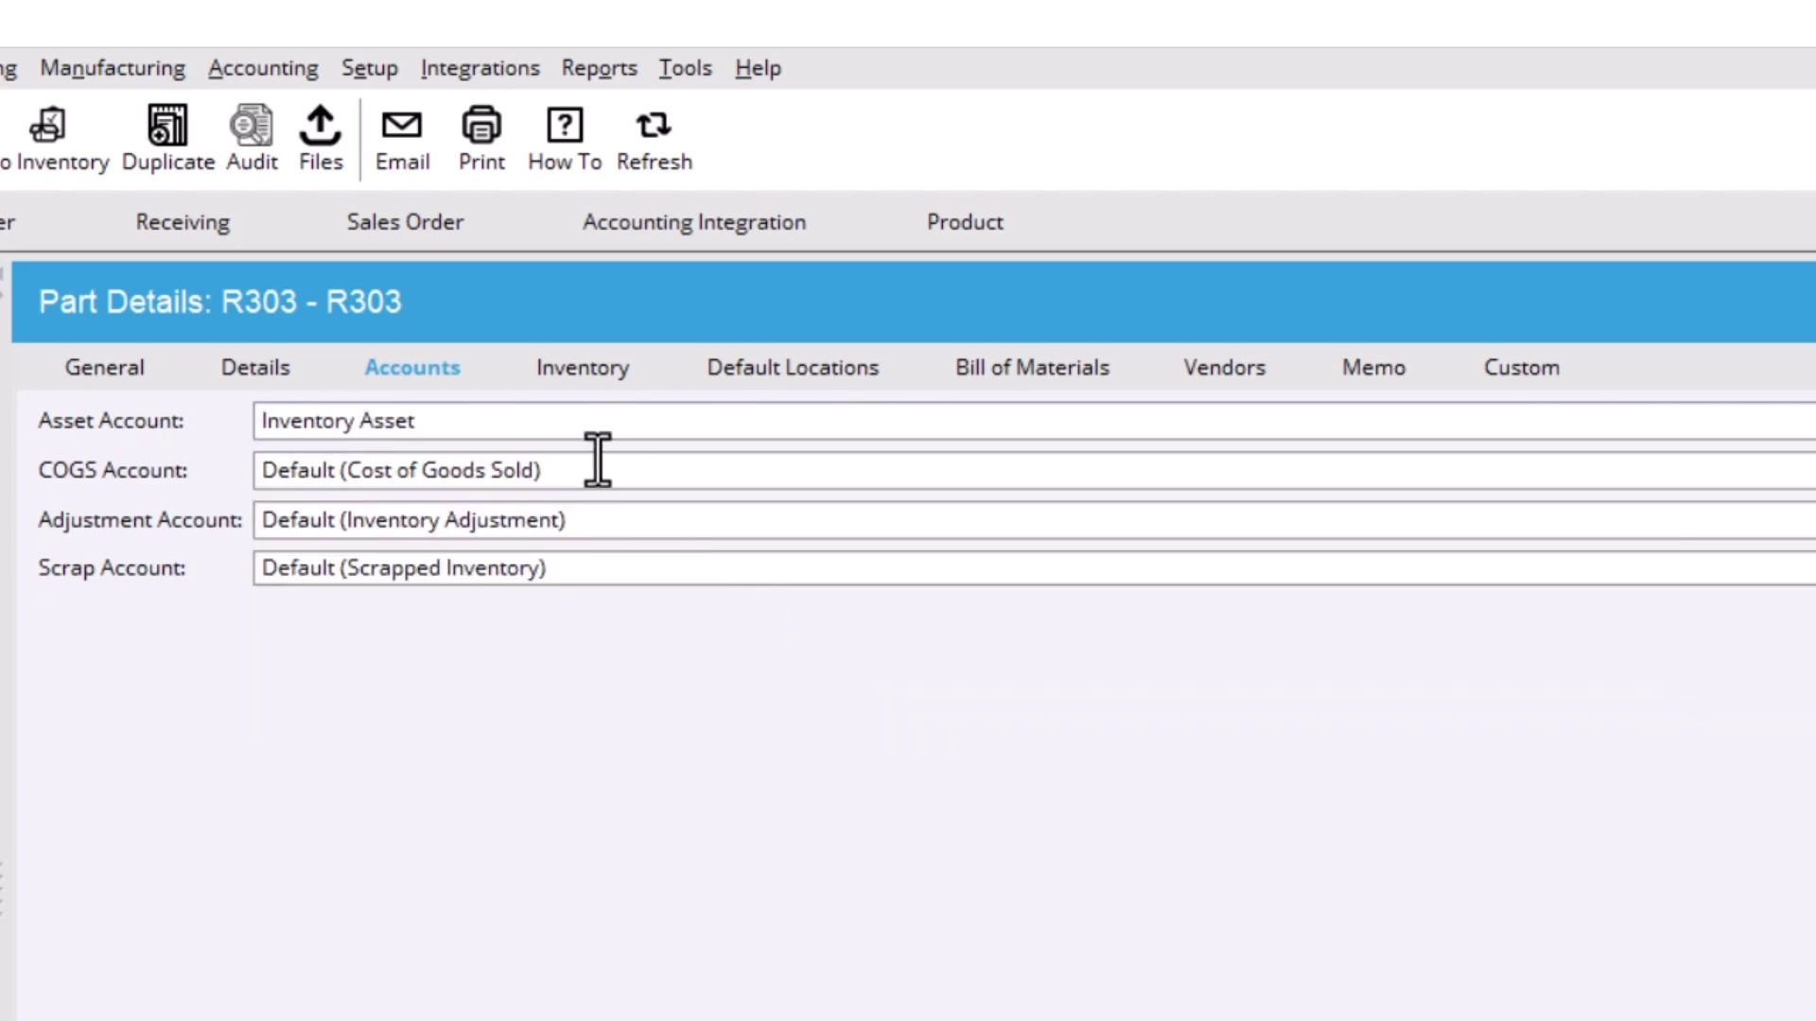
{"action": "left_click_drag", "start_coordinate": [546, 434], "coordinate": [193, 420]}
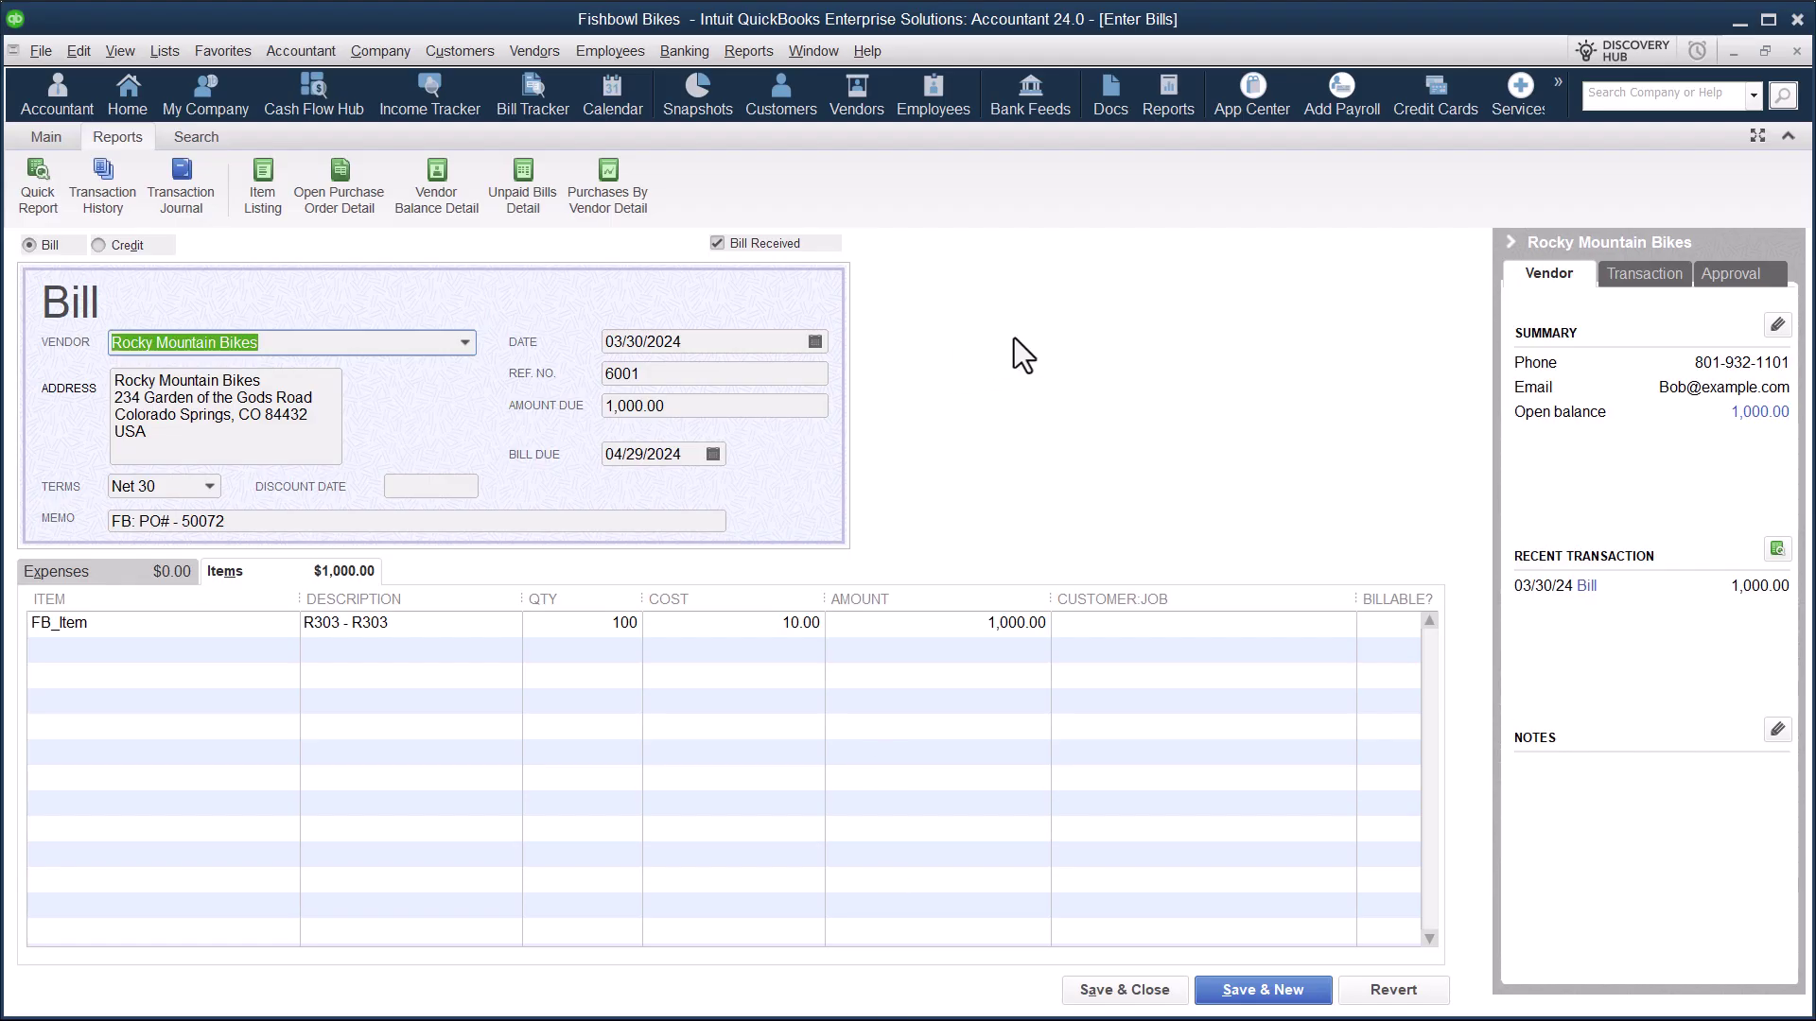
In the QuickBooks Chart of Accounts, create an Other Current Asset account named Inventory Asset 2.
{"action": "key", "text": "ctrl+a"}
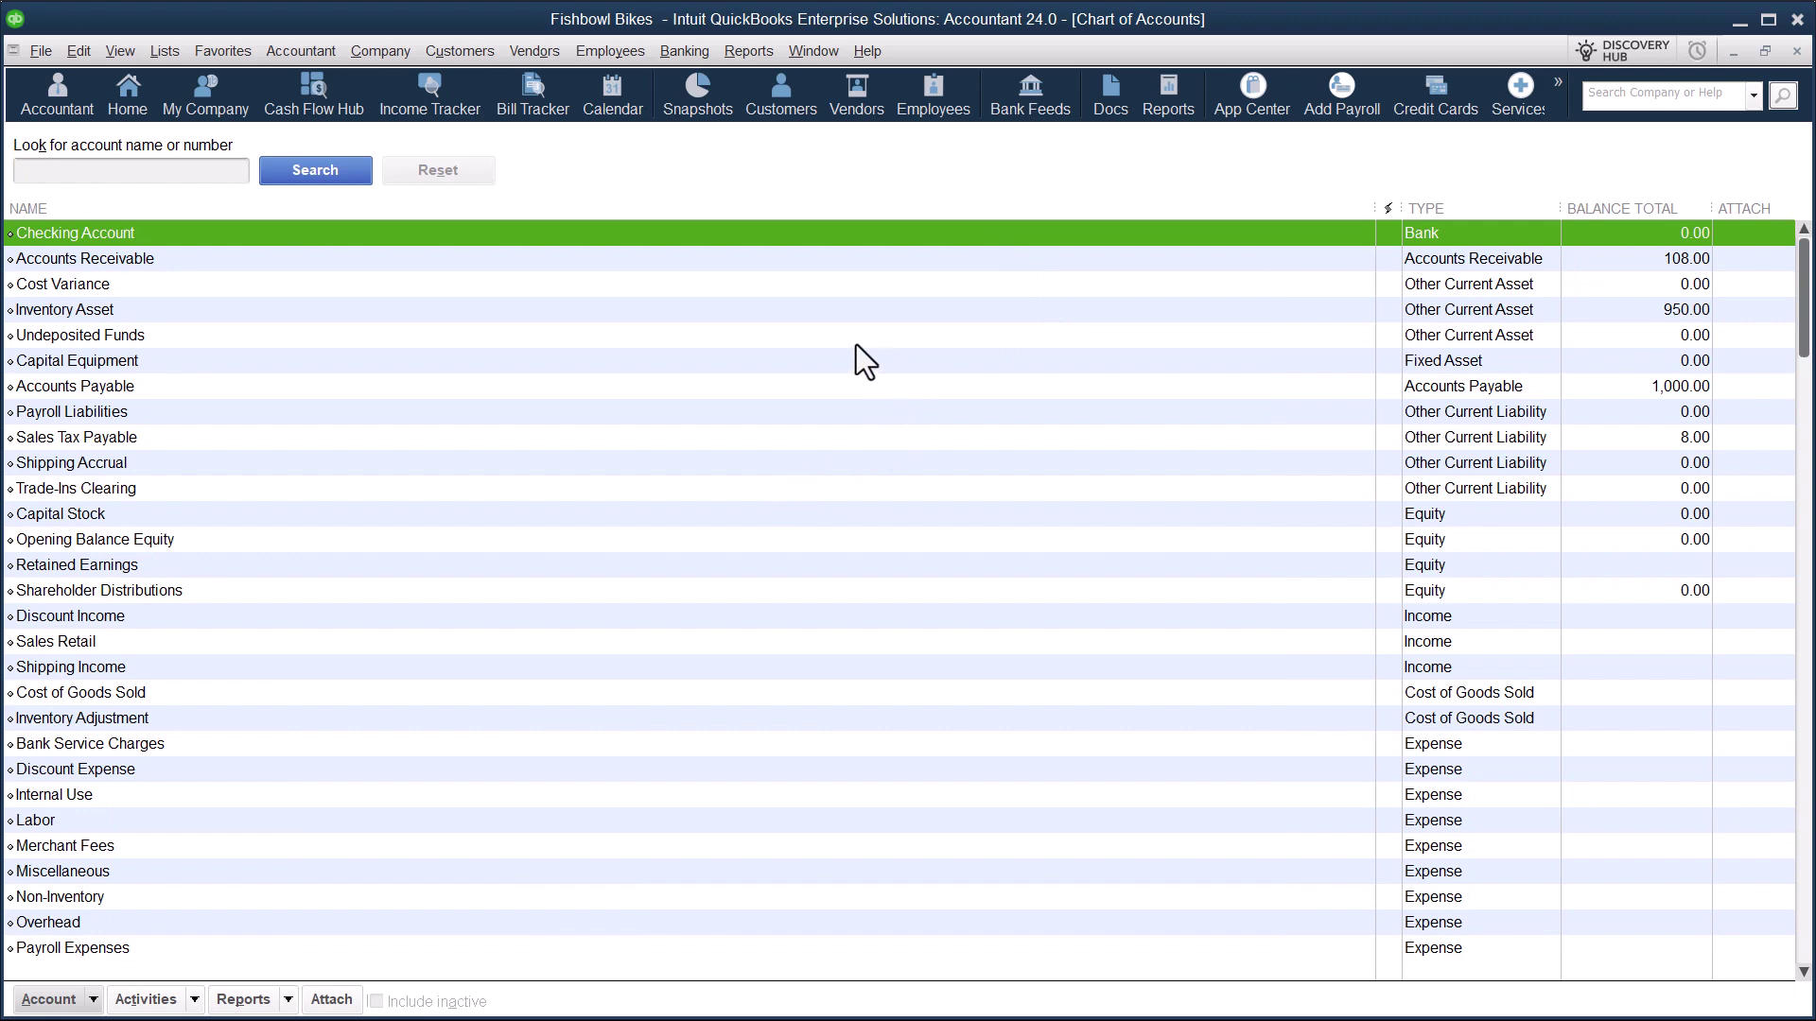
{"action": "left_click", "coordinate": [173, 314]}
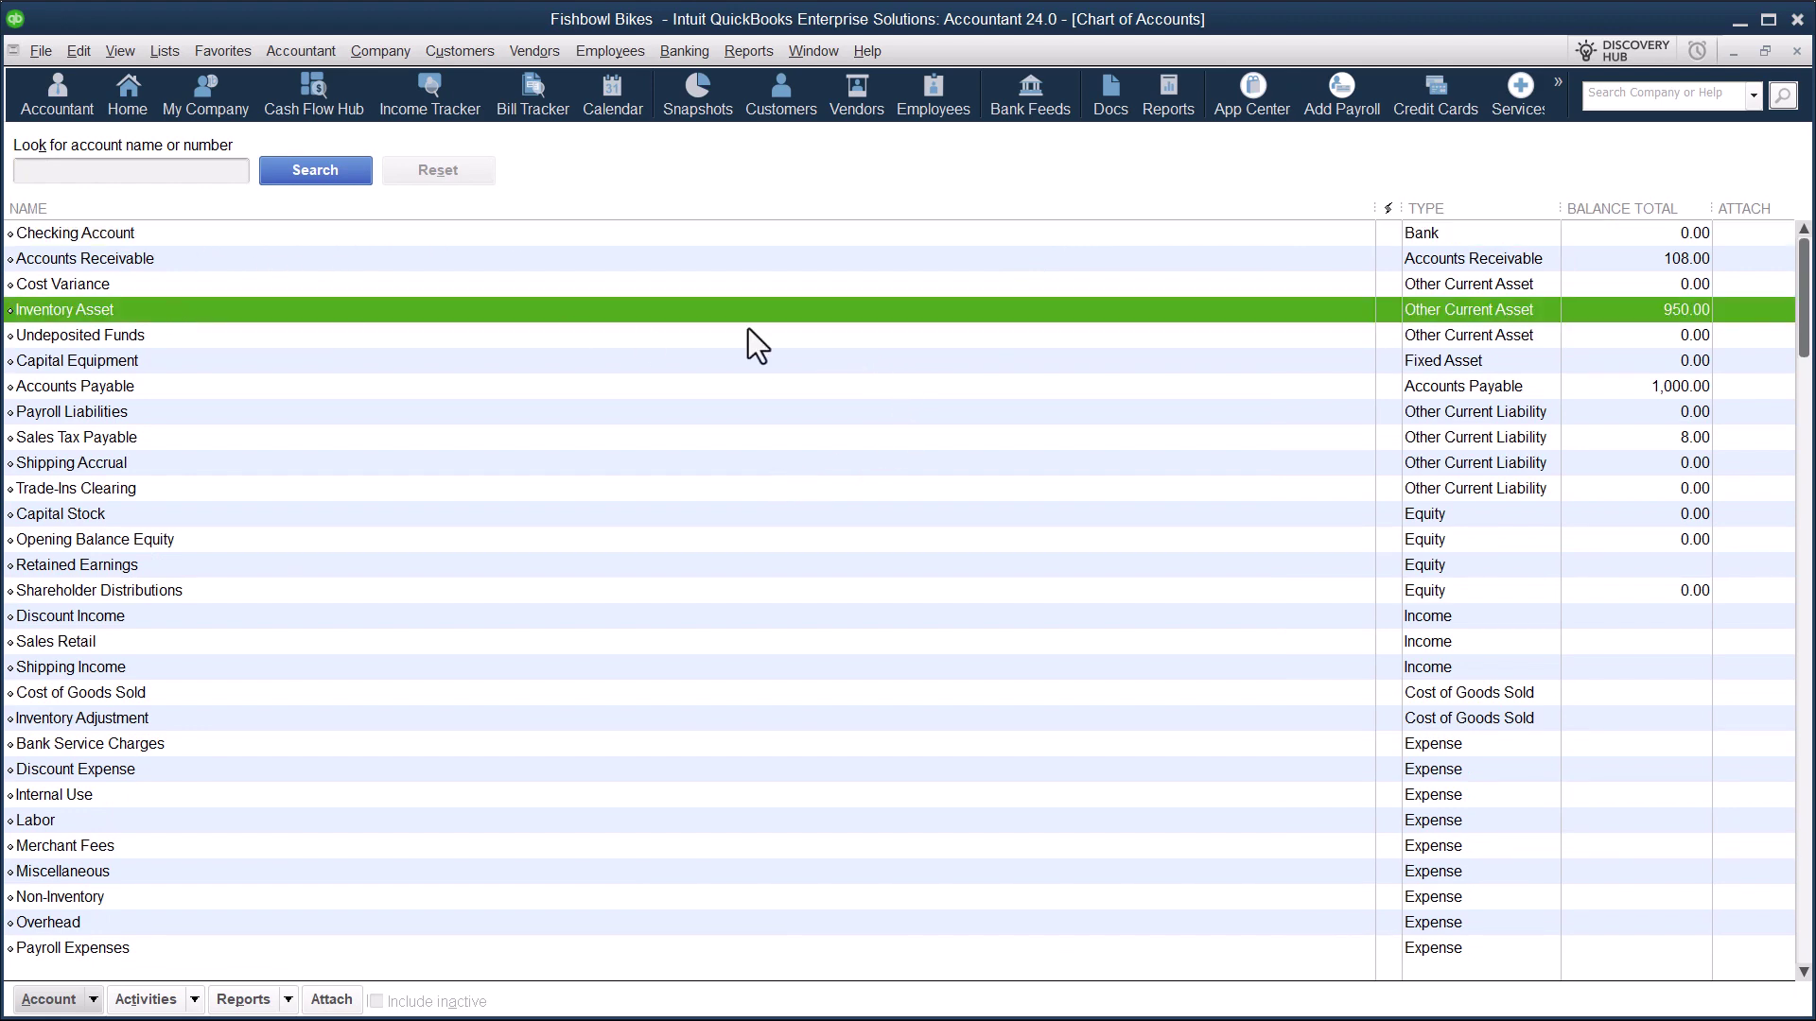
{"action": "key", "text": "ctrl+n"}
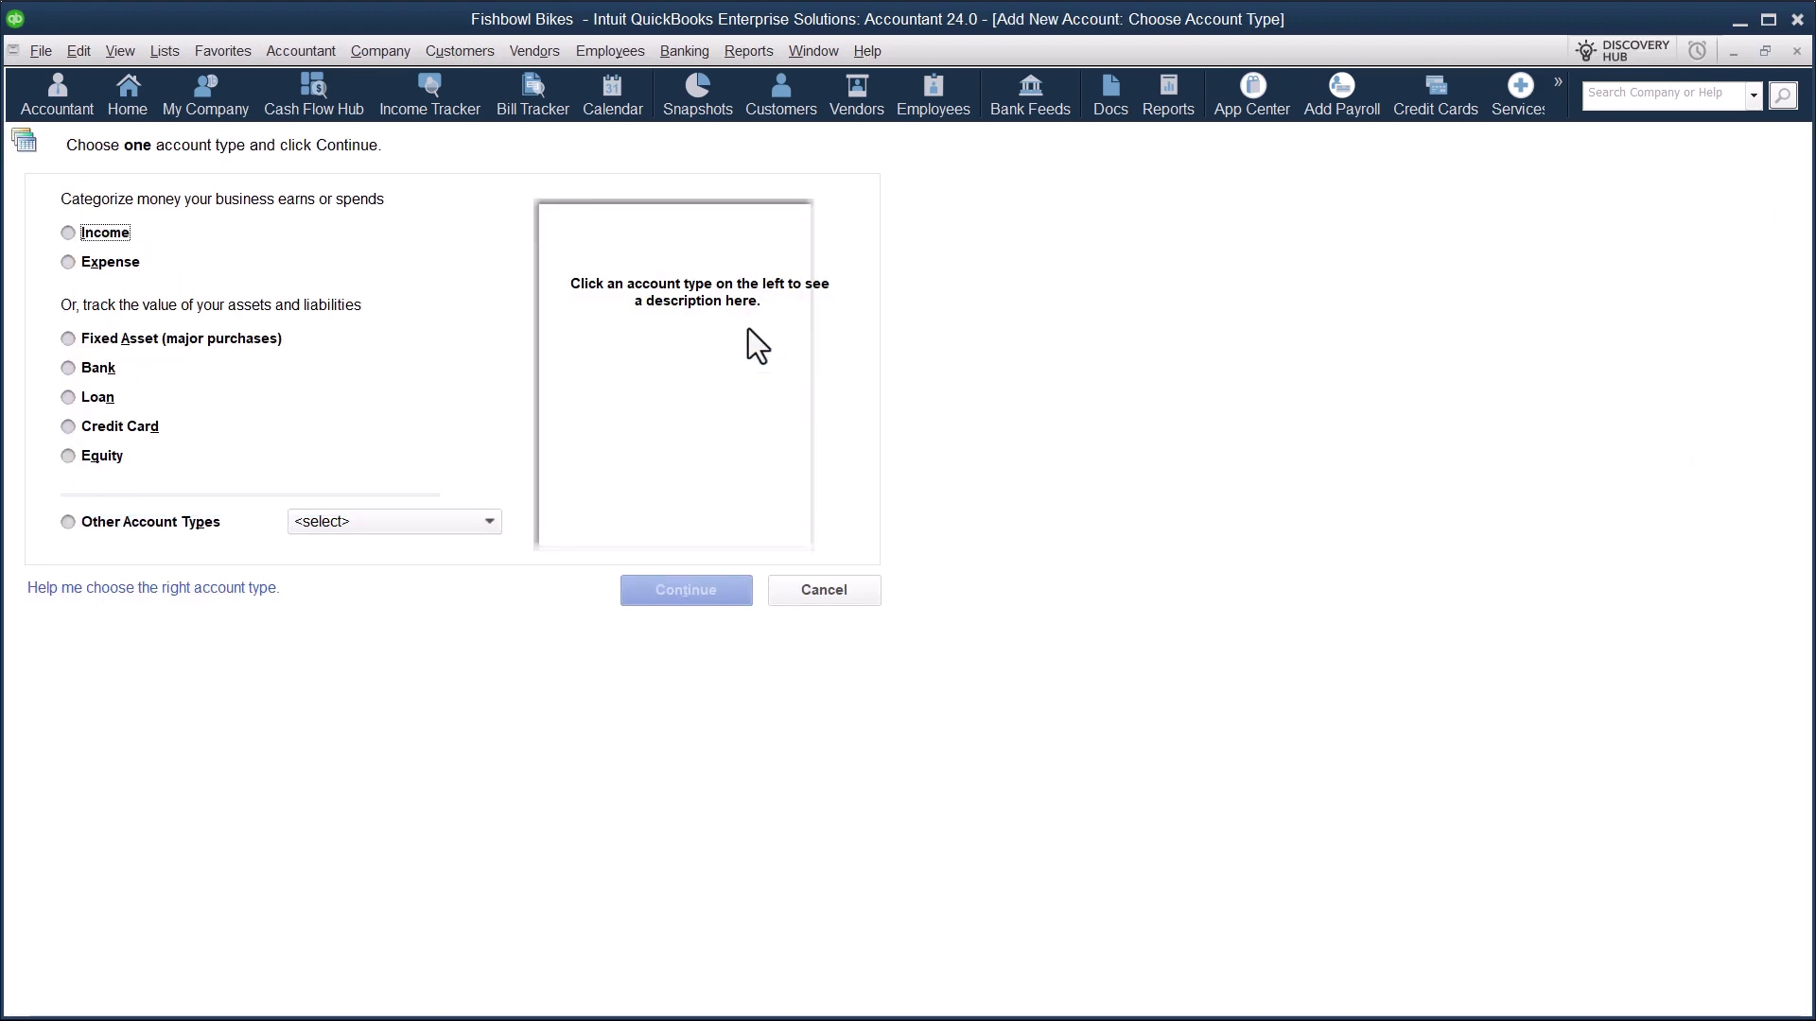
{"action": "left_click", "coordinate": [405, 525]}
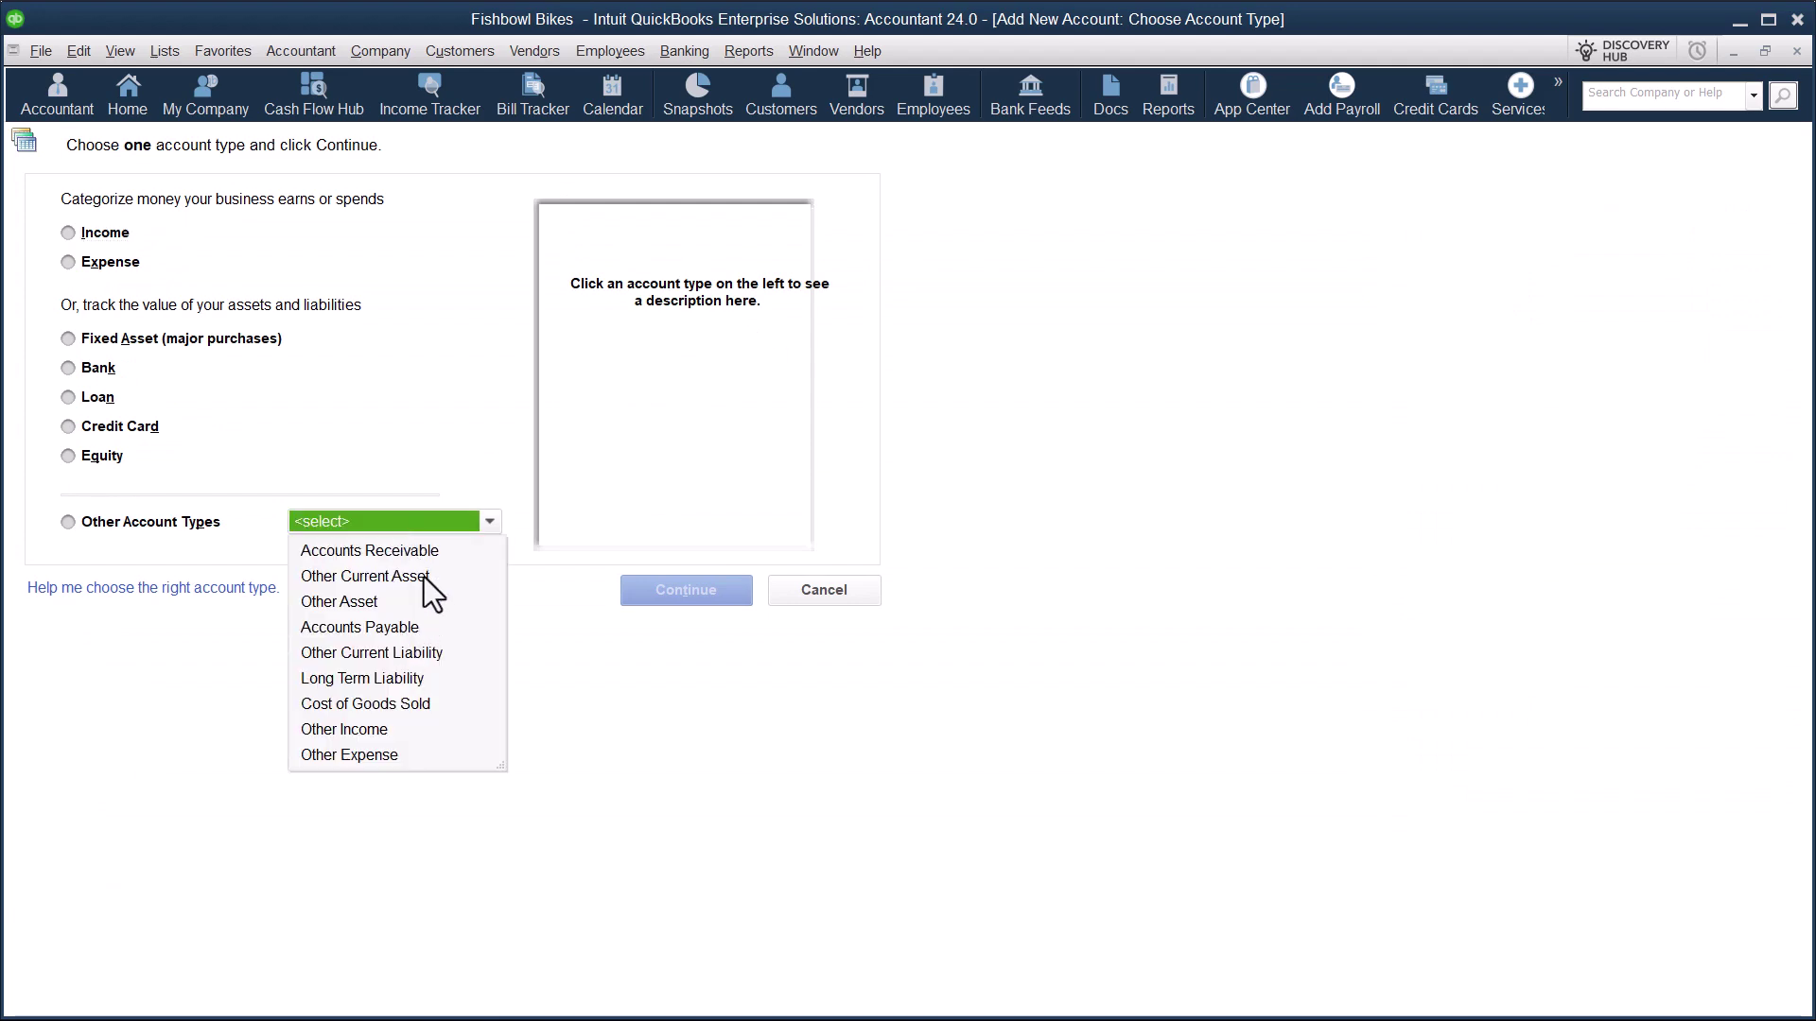
{"action": "left_click", "coordinate": [369, 577]}
{"action": "left_click", "coordinate": [681, 592]}
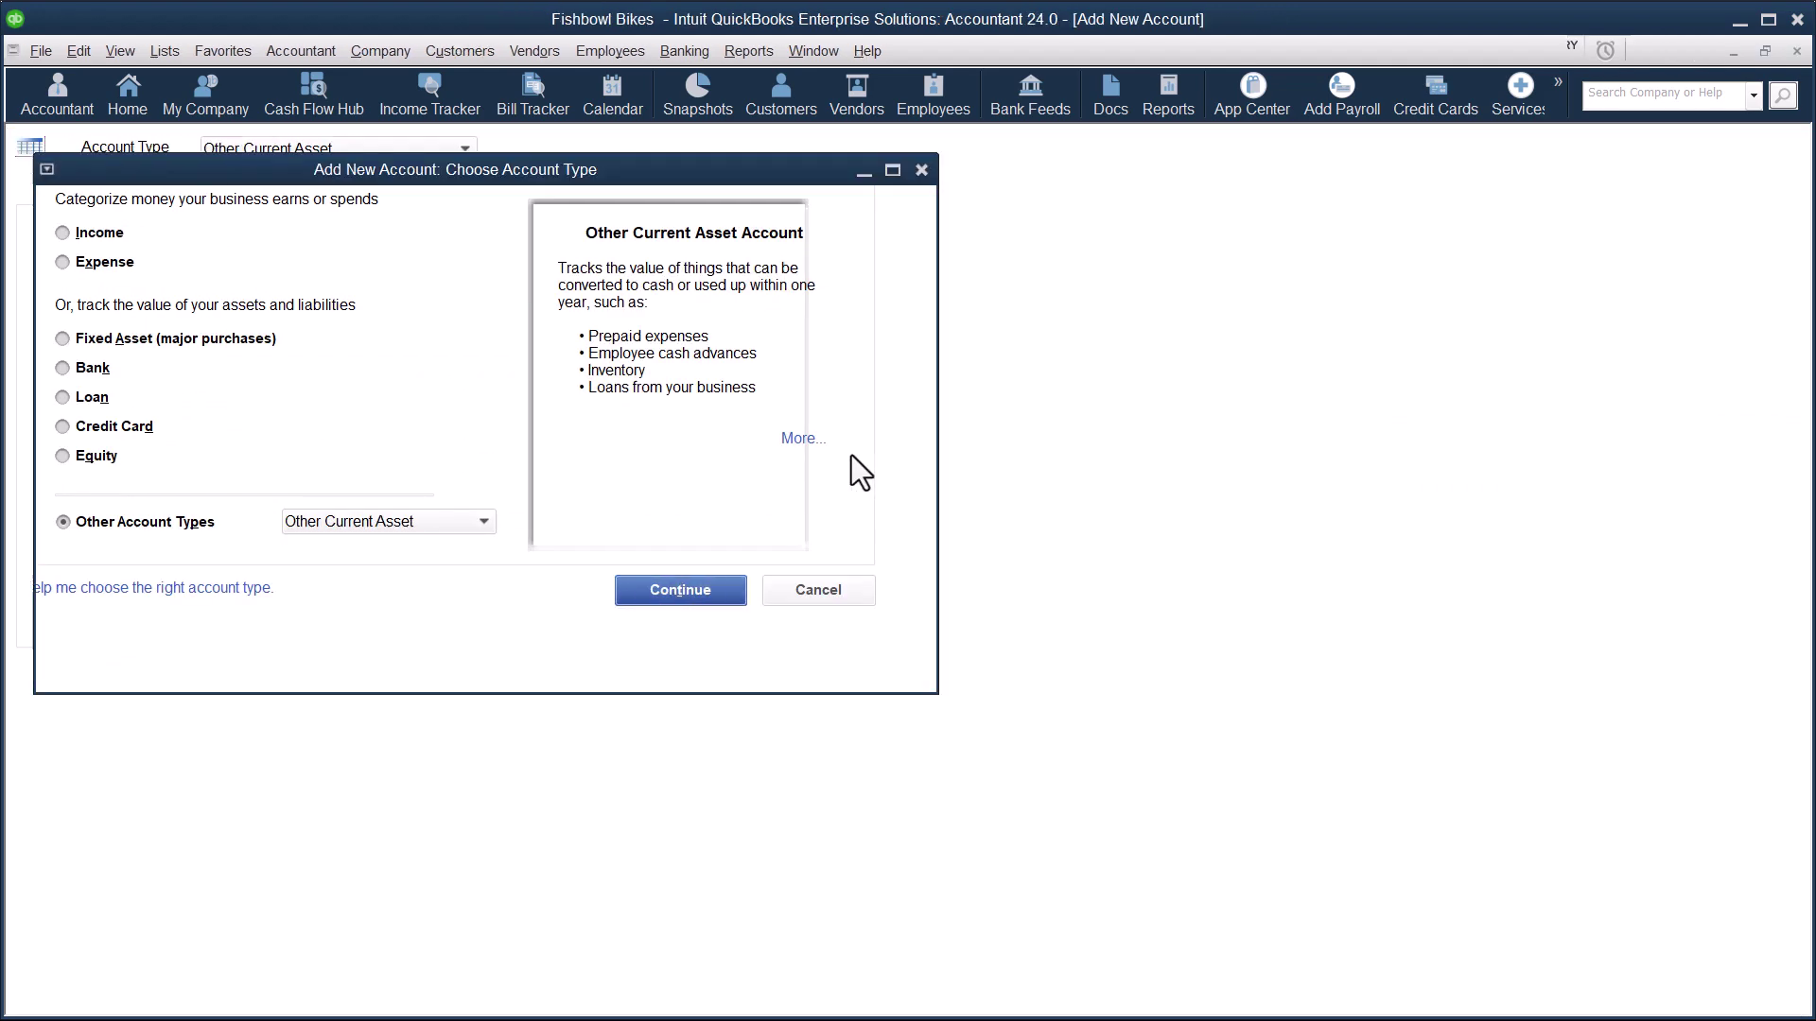
{"action": "type", "text": "Inventor"}
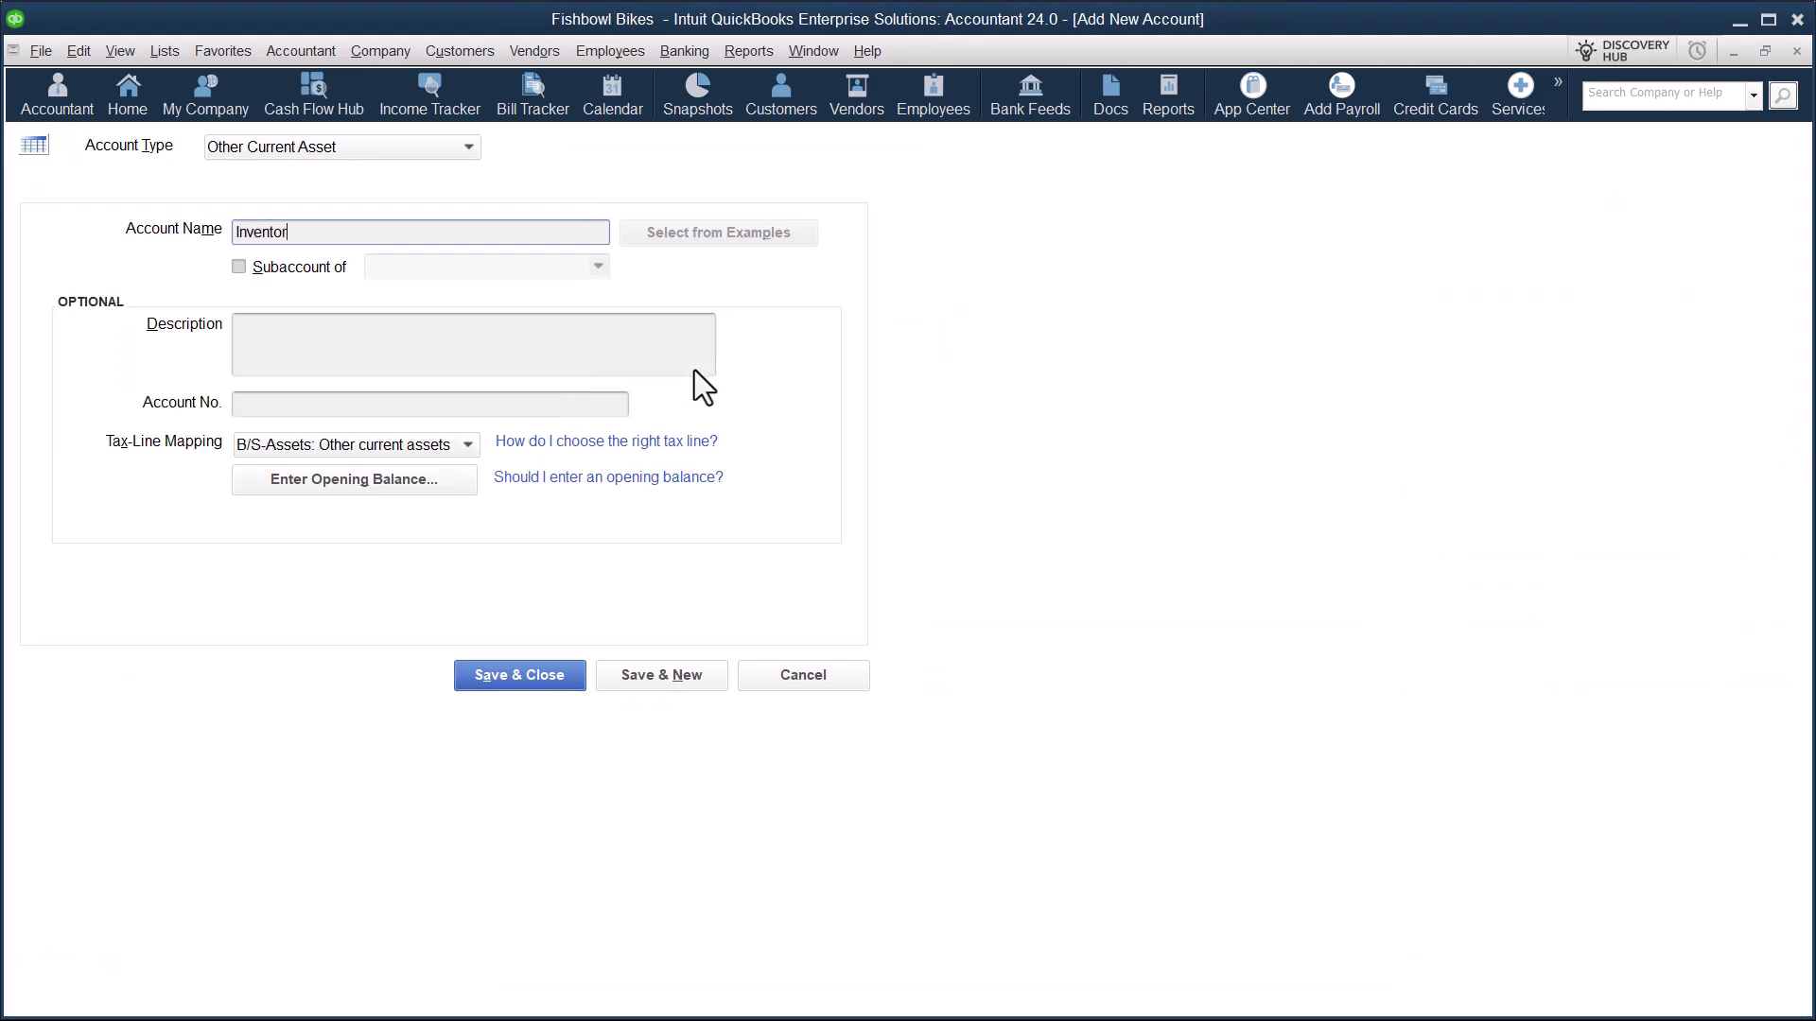
{"action": "type", "text": "y Asset 2"}
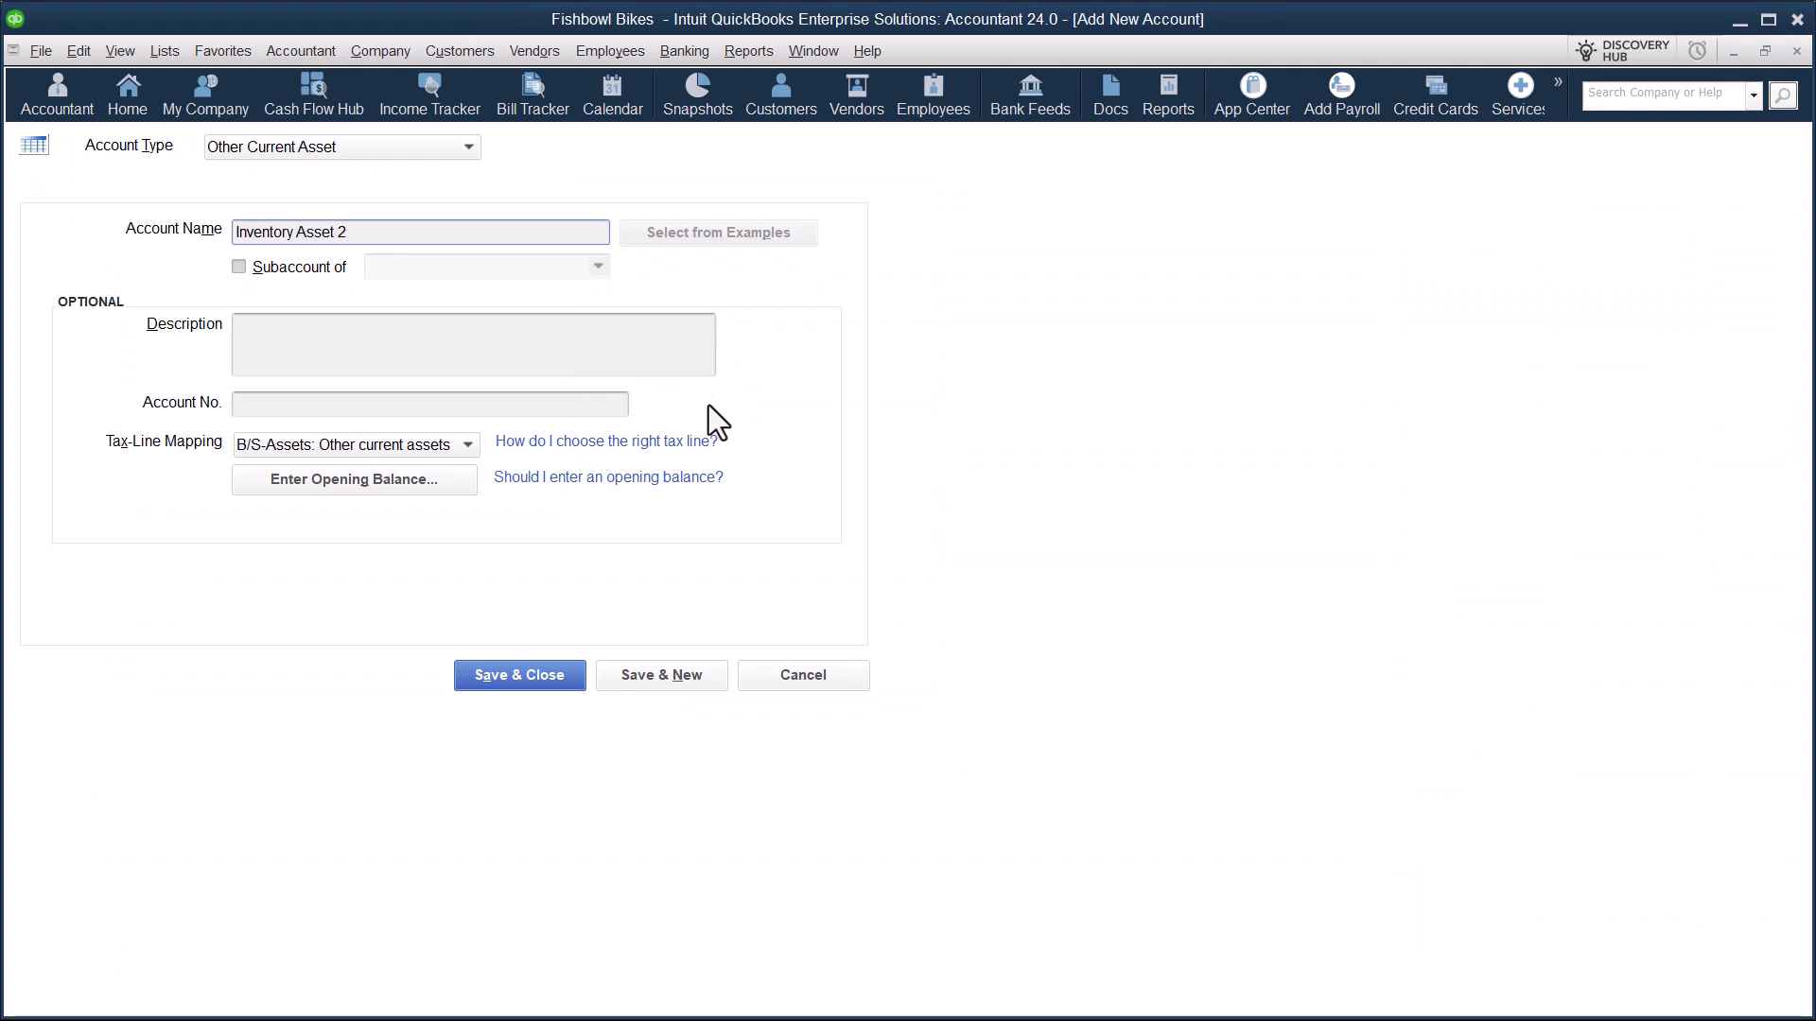
{"action": "left_click", "coordinate": [531, 678]}
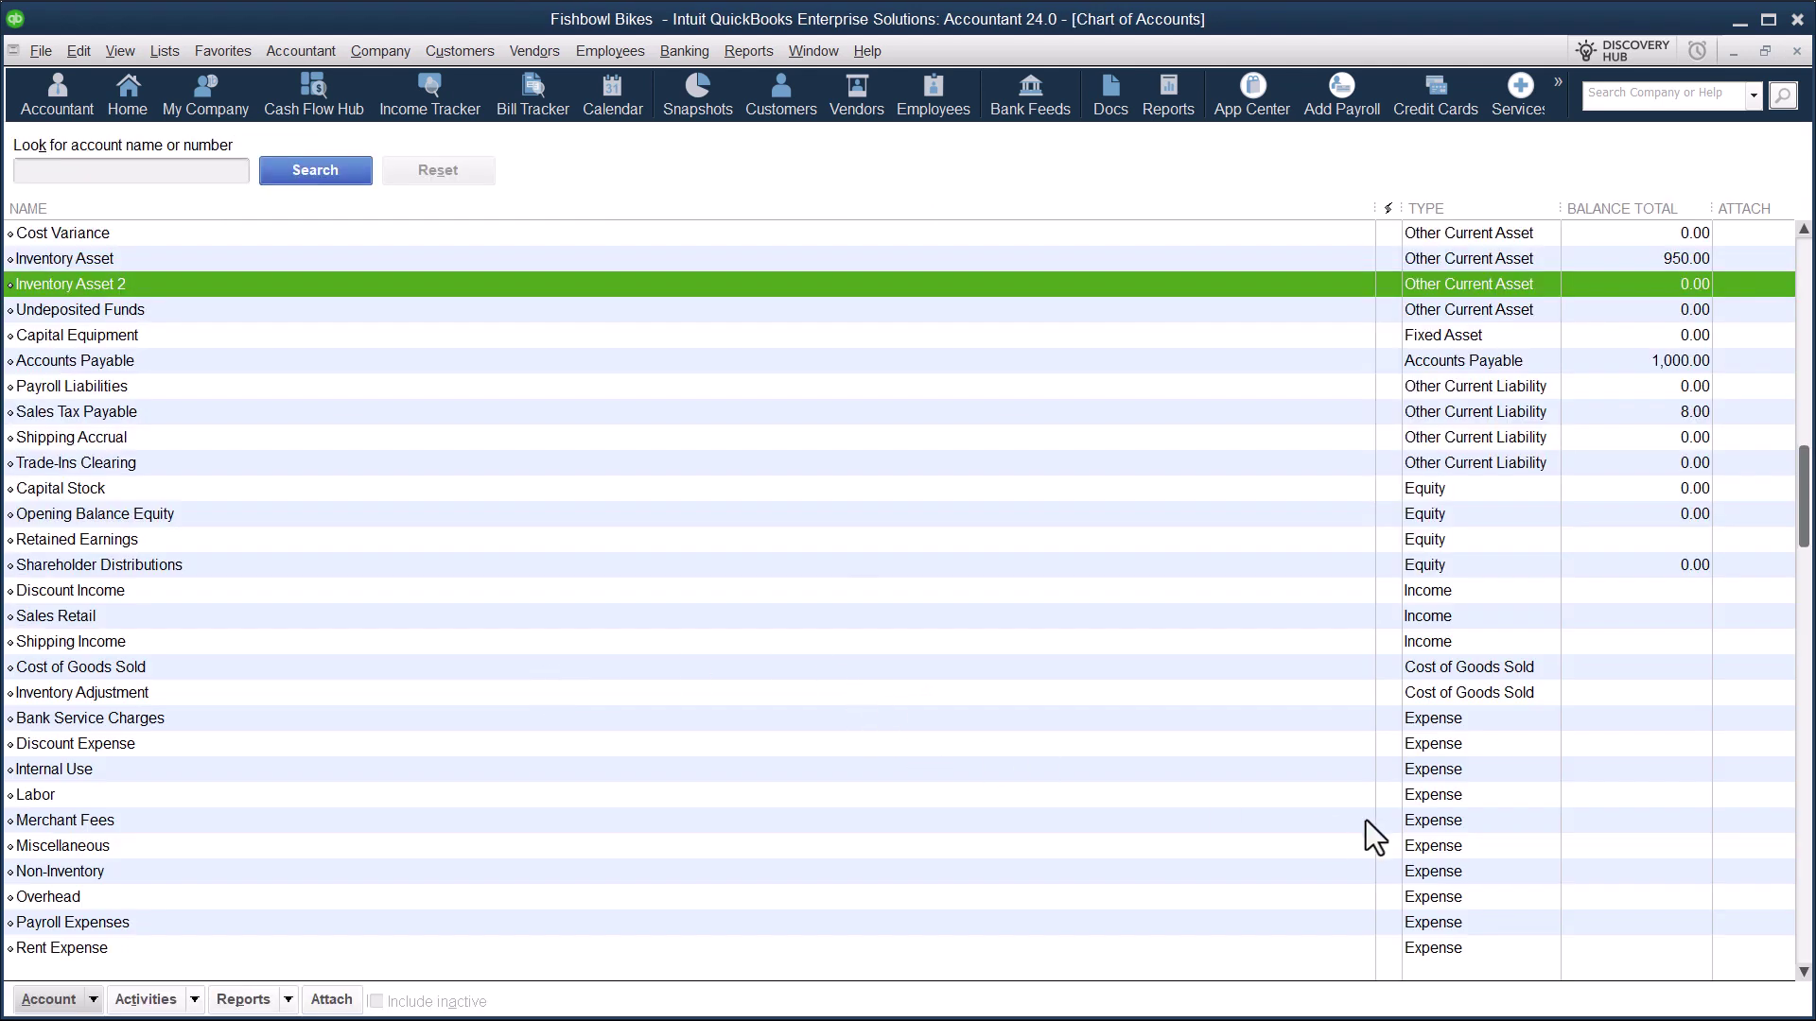
Create an Income account named Sales Retail 2 in the QuickBooks Chart of Accounts.
{"action": "left_click", "coordinate": [1455, 590]}
{"action": "left_click", "coordinate": [163, 616]}
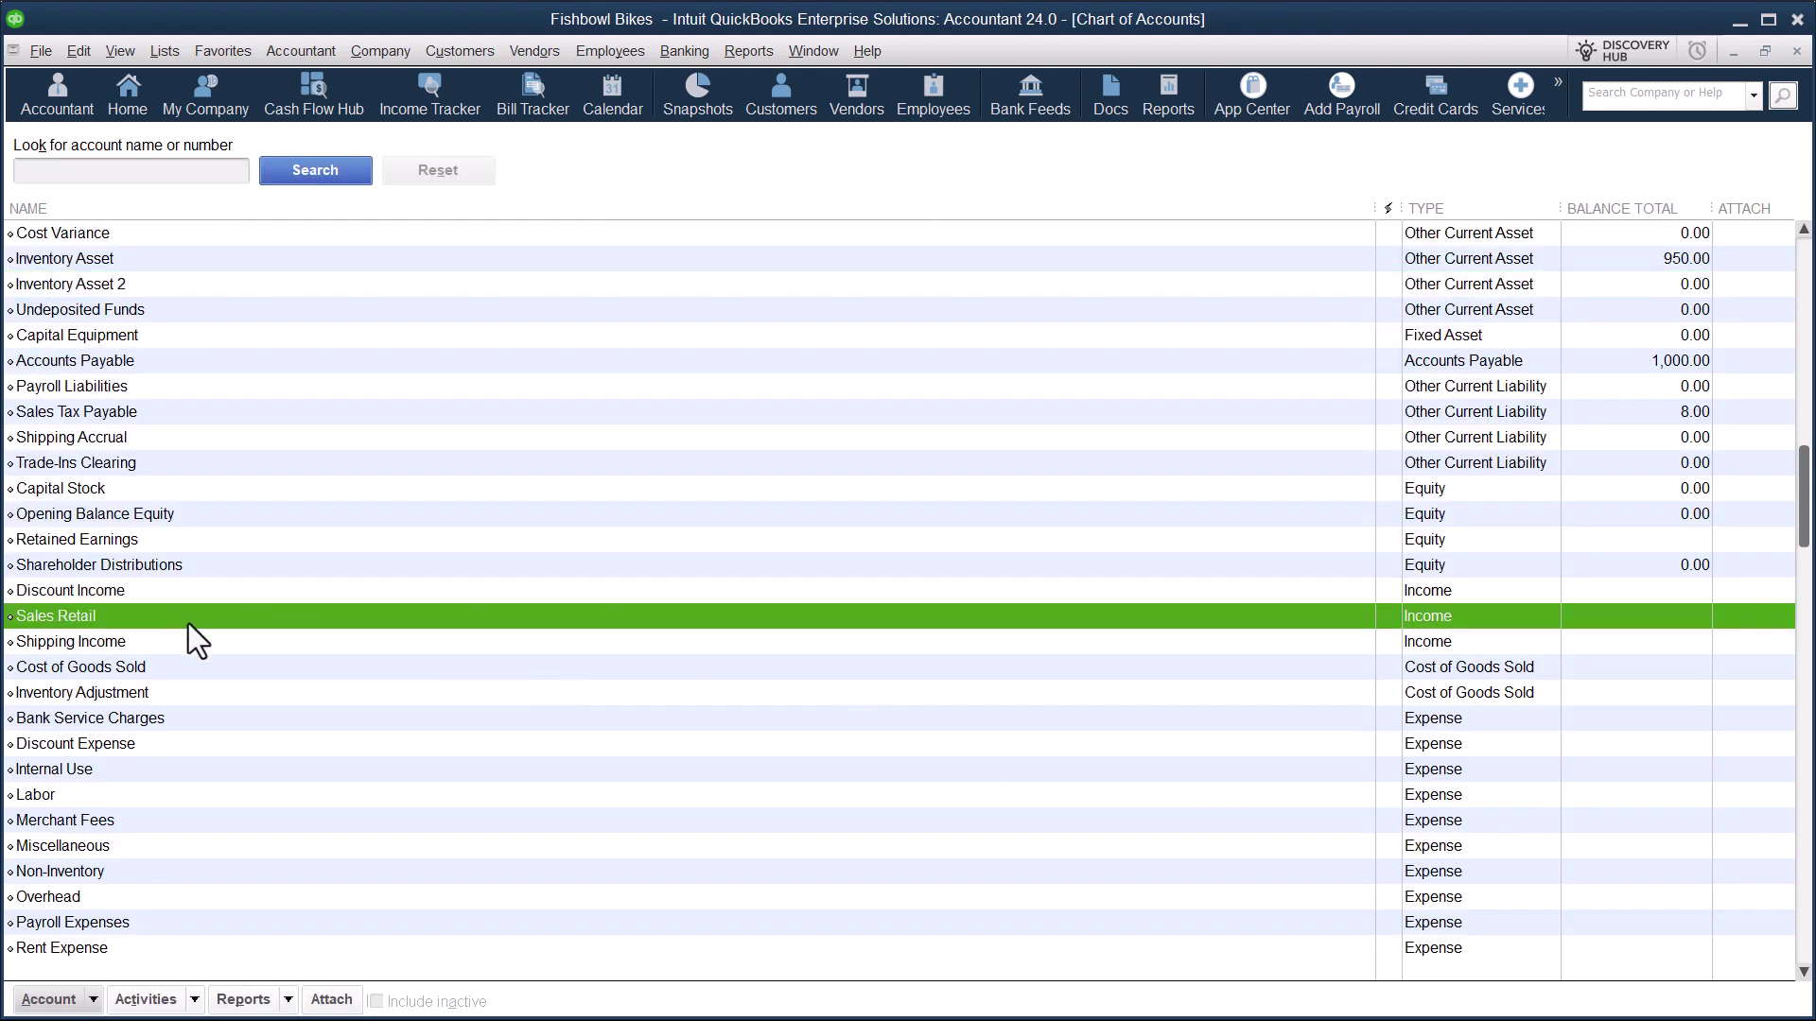
{"action": "key", "text": "ctrl+n"}
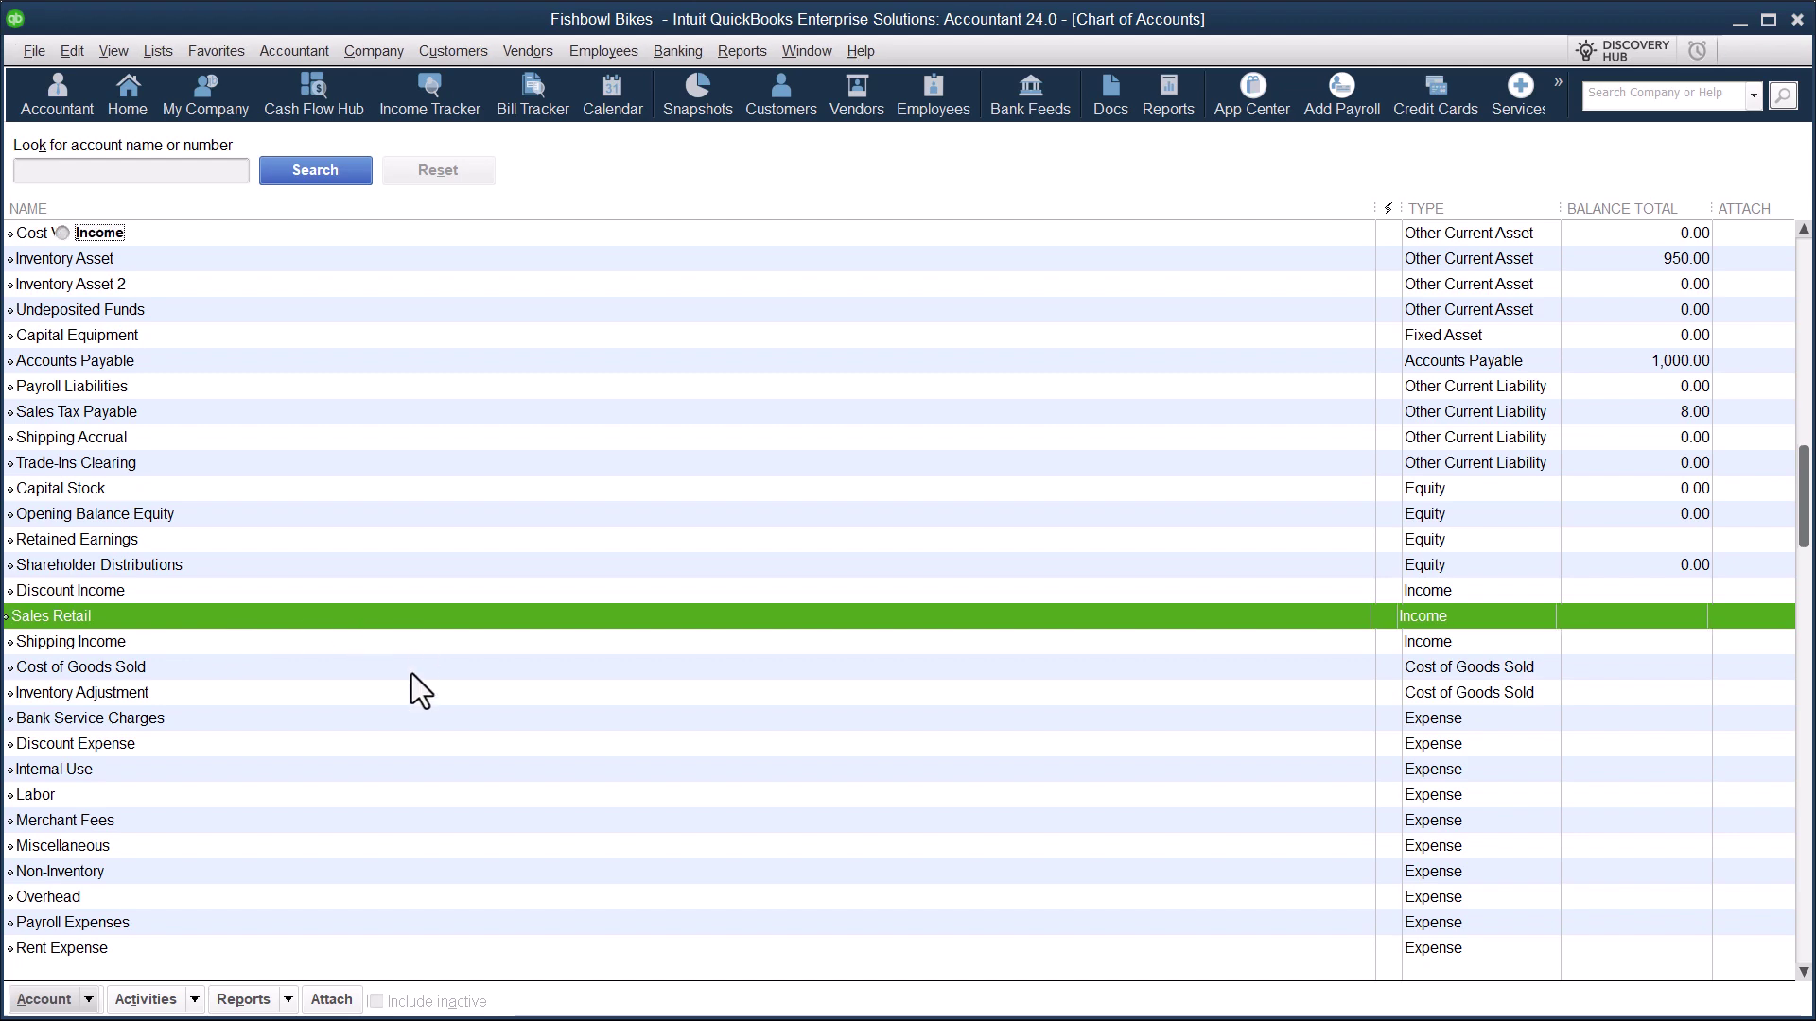
{"action": "key", "text": "space"}
{"action": "key", "text": "Return"}
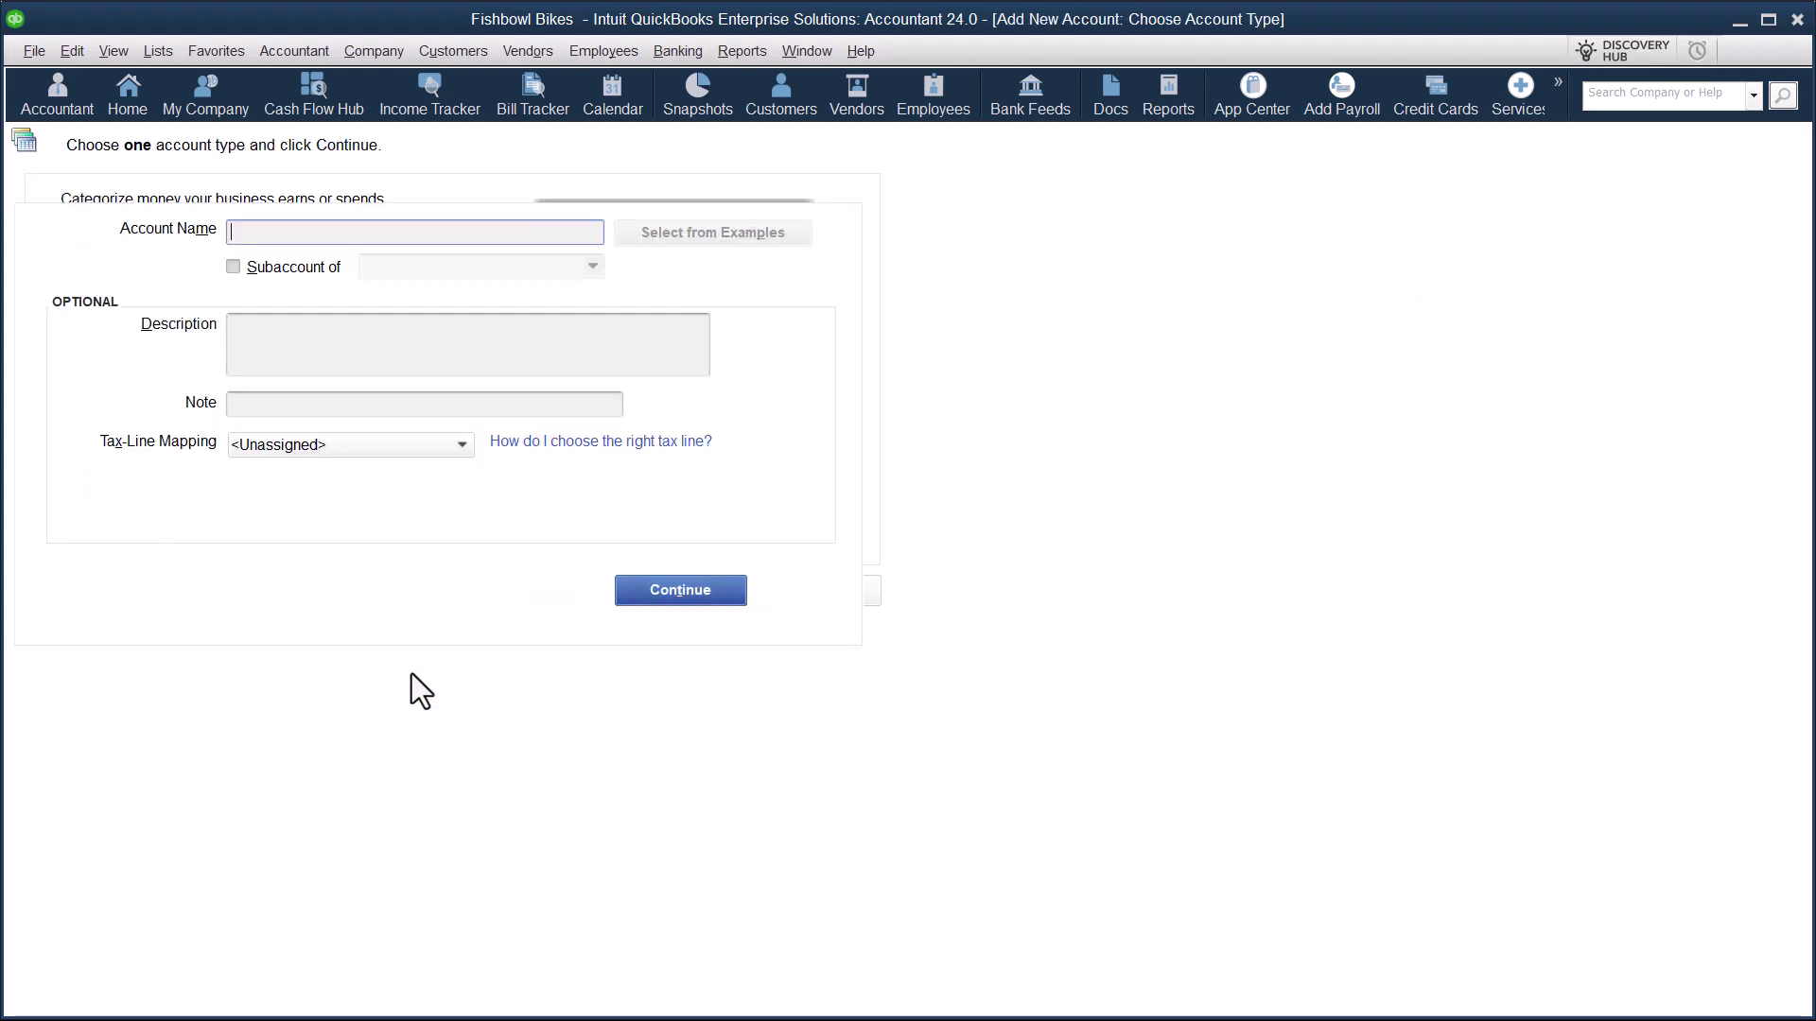
{"action": "key", "text": "Escape"}
{"action": "type", "text": "Sales Retail"}
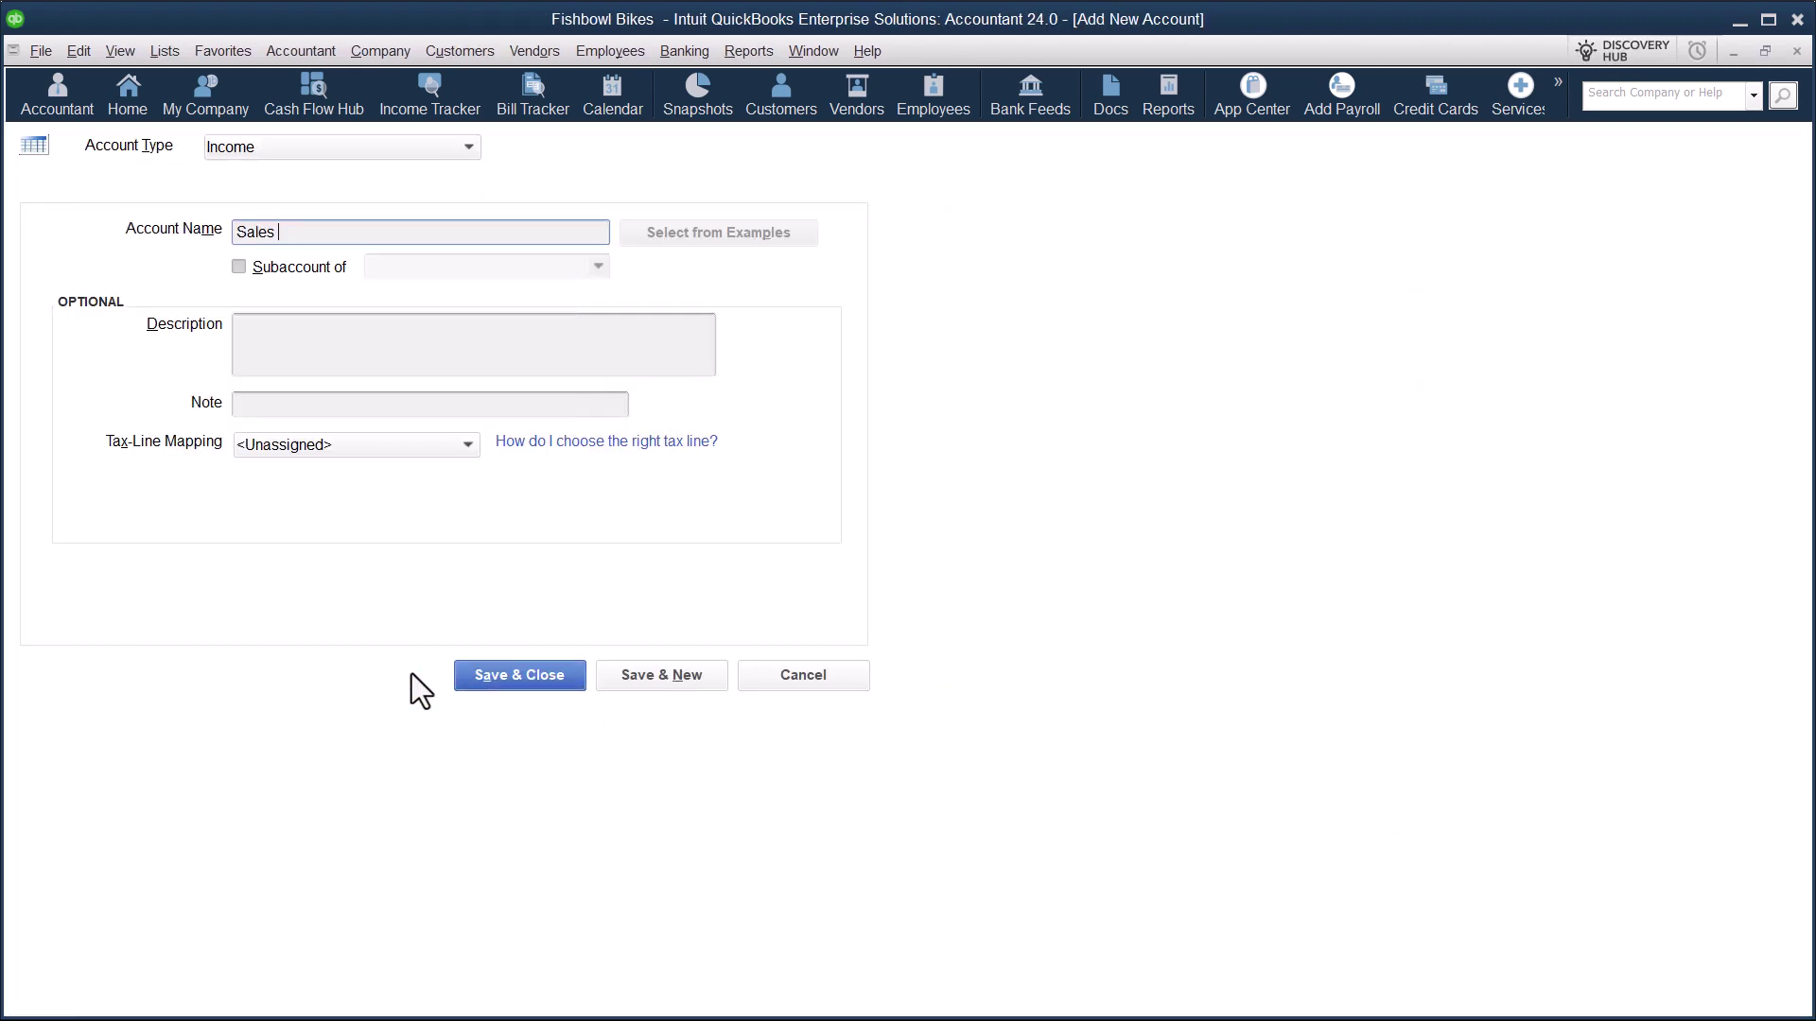
{"action": "type", "text": " 2"}
{"action": "key", "text": "Return"}
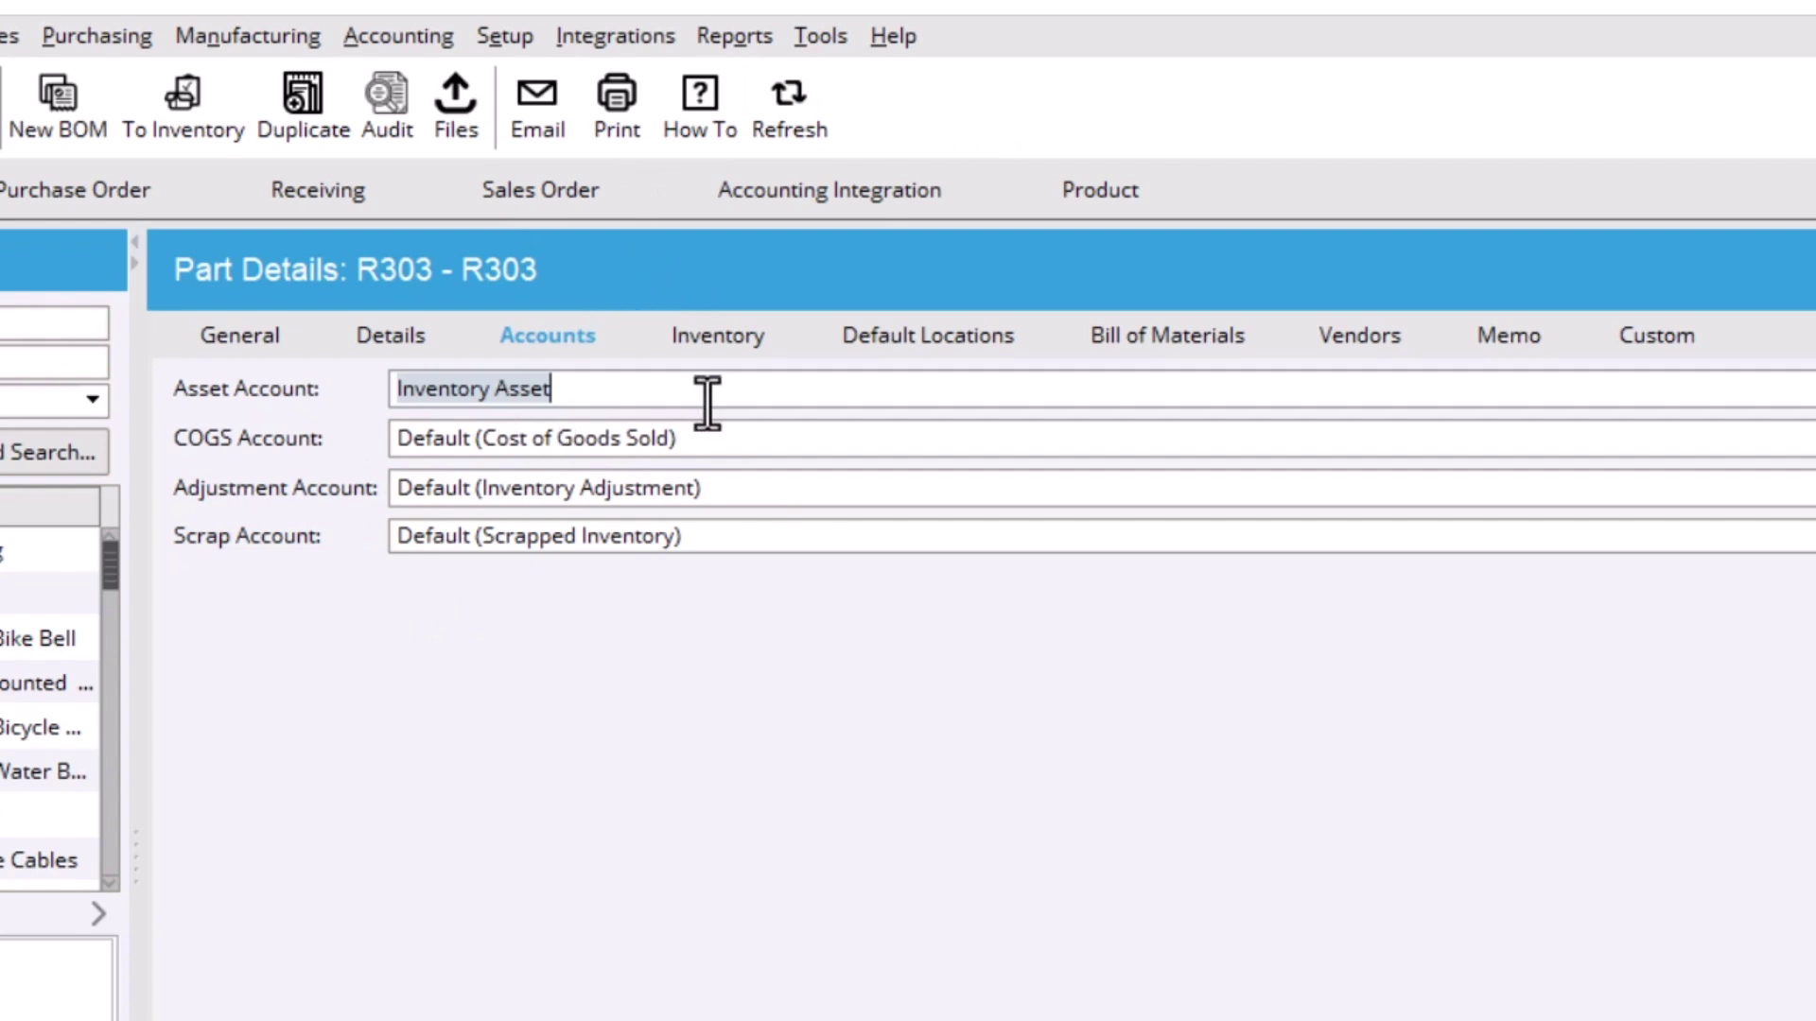
Switch to Fishbowl, refresh part R303 and try to find the new Inventory Asset 2 account for its Asset Account.
{"action": "left_click", "coordinate": [785, 128]}
{"action": "left_click", "coordinate": [899, 799]}
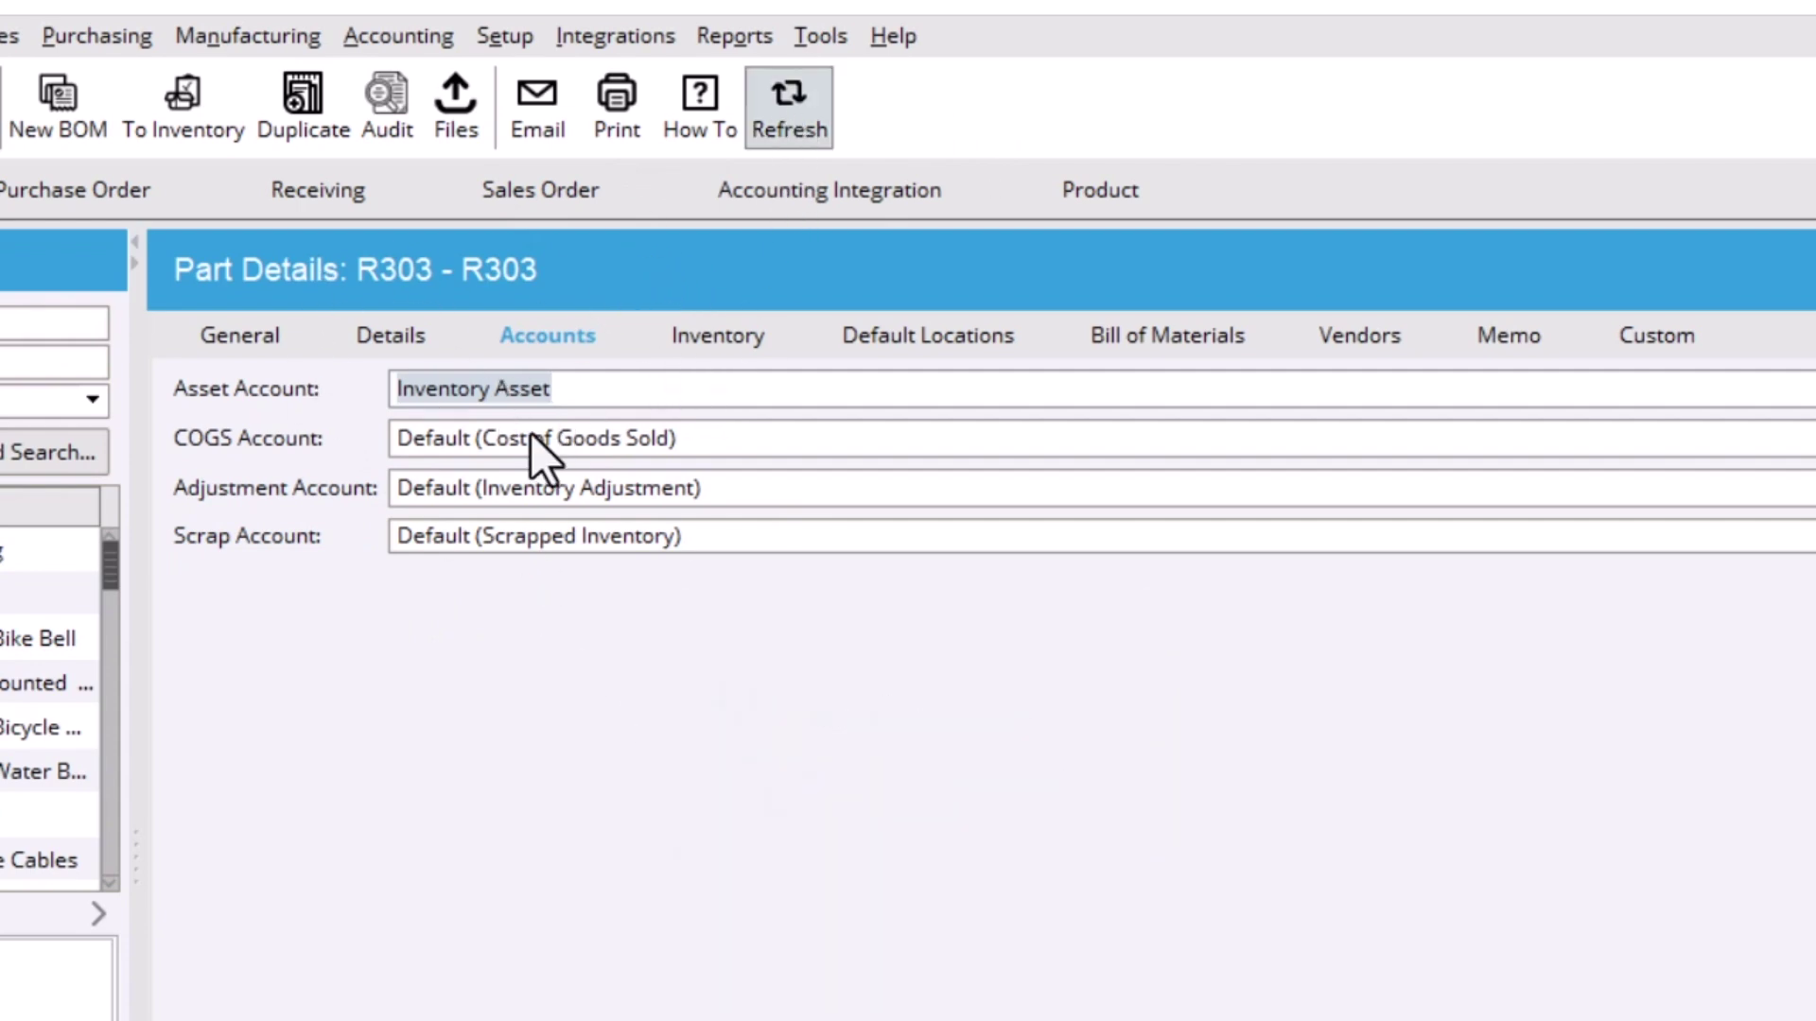
{"action": "left_click", "coordinate": [1183, 393]}
{"action": "type", "text": "invent"}
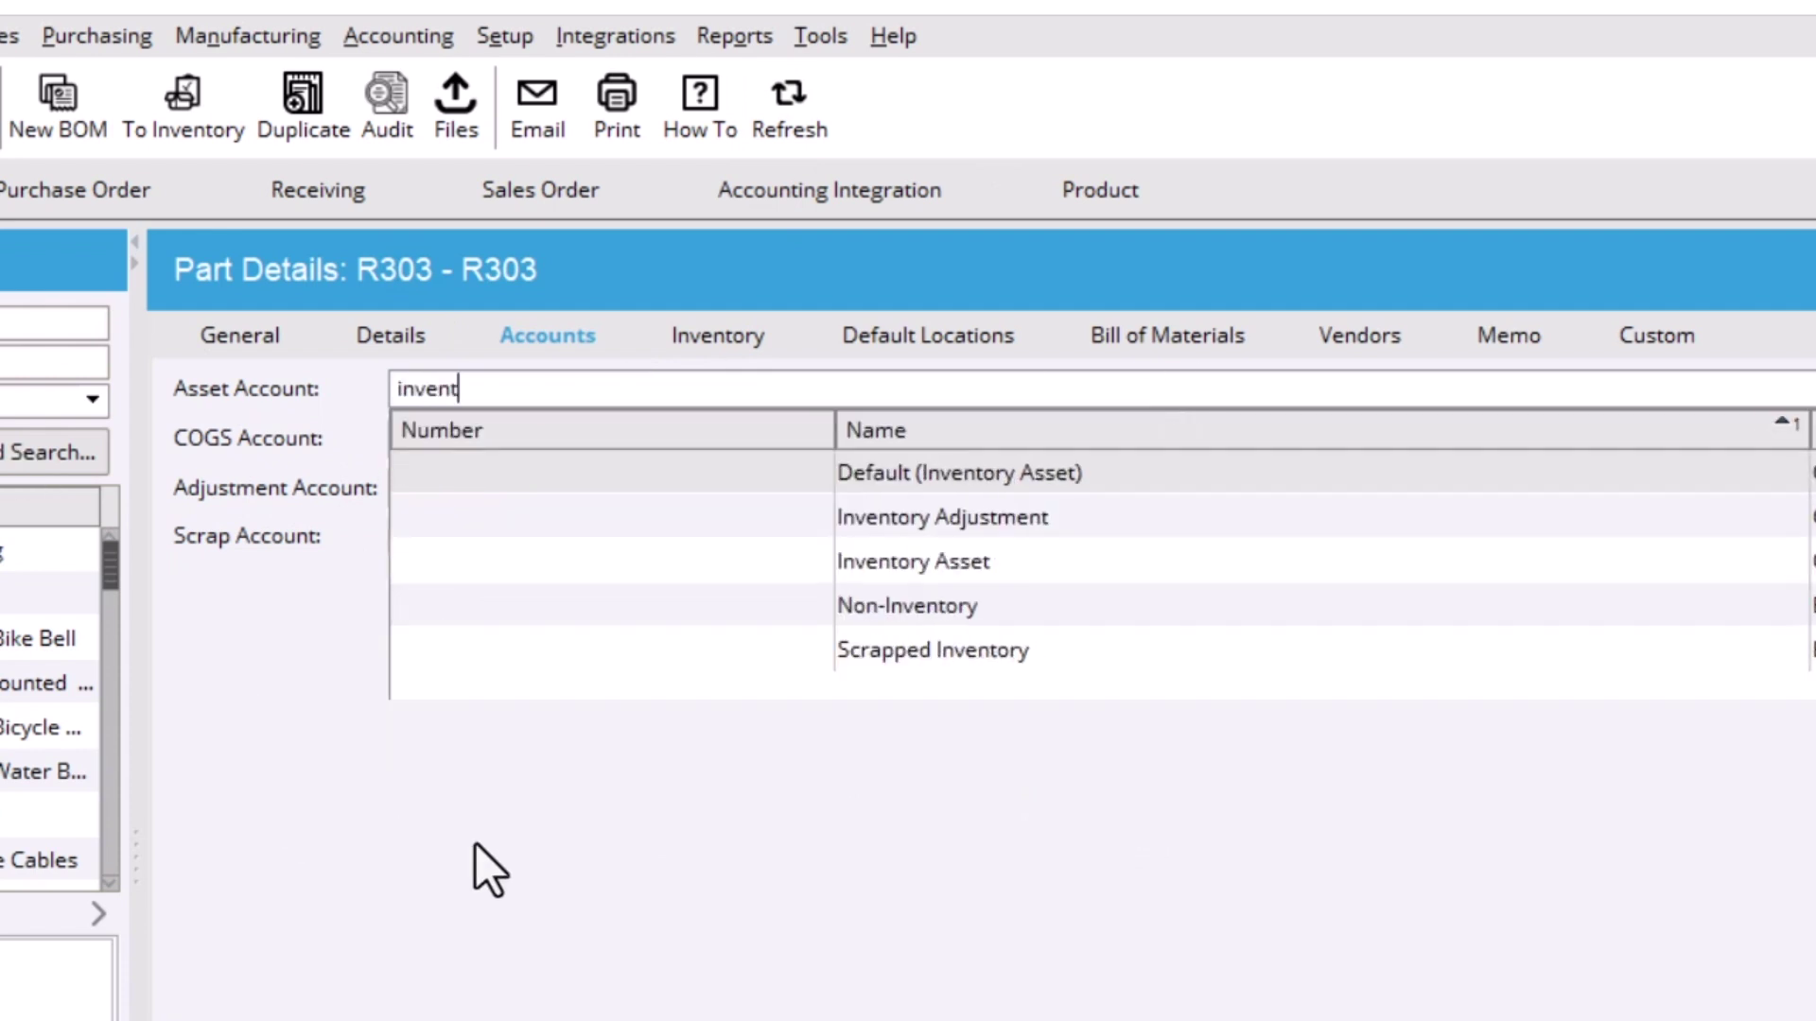
{"action": "type", "text": "ory asset"}
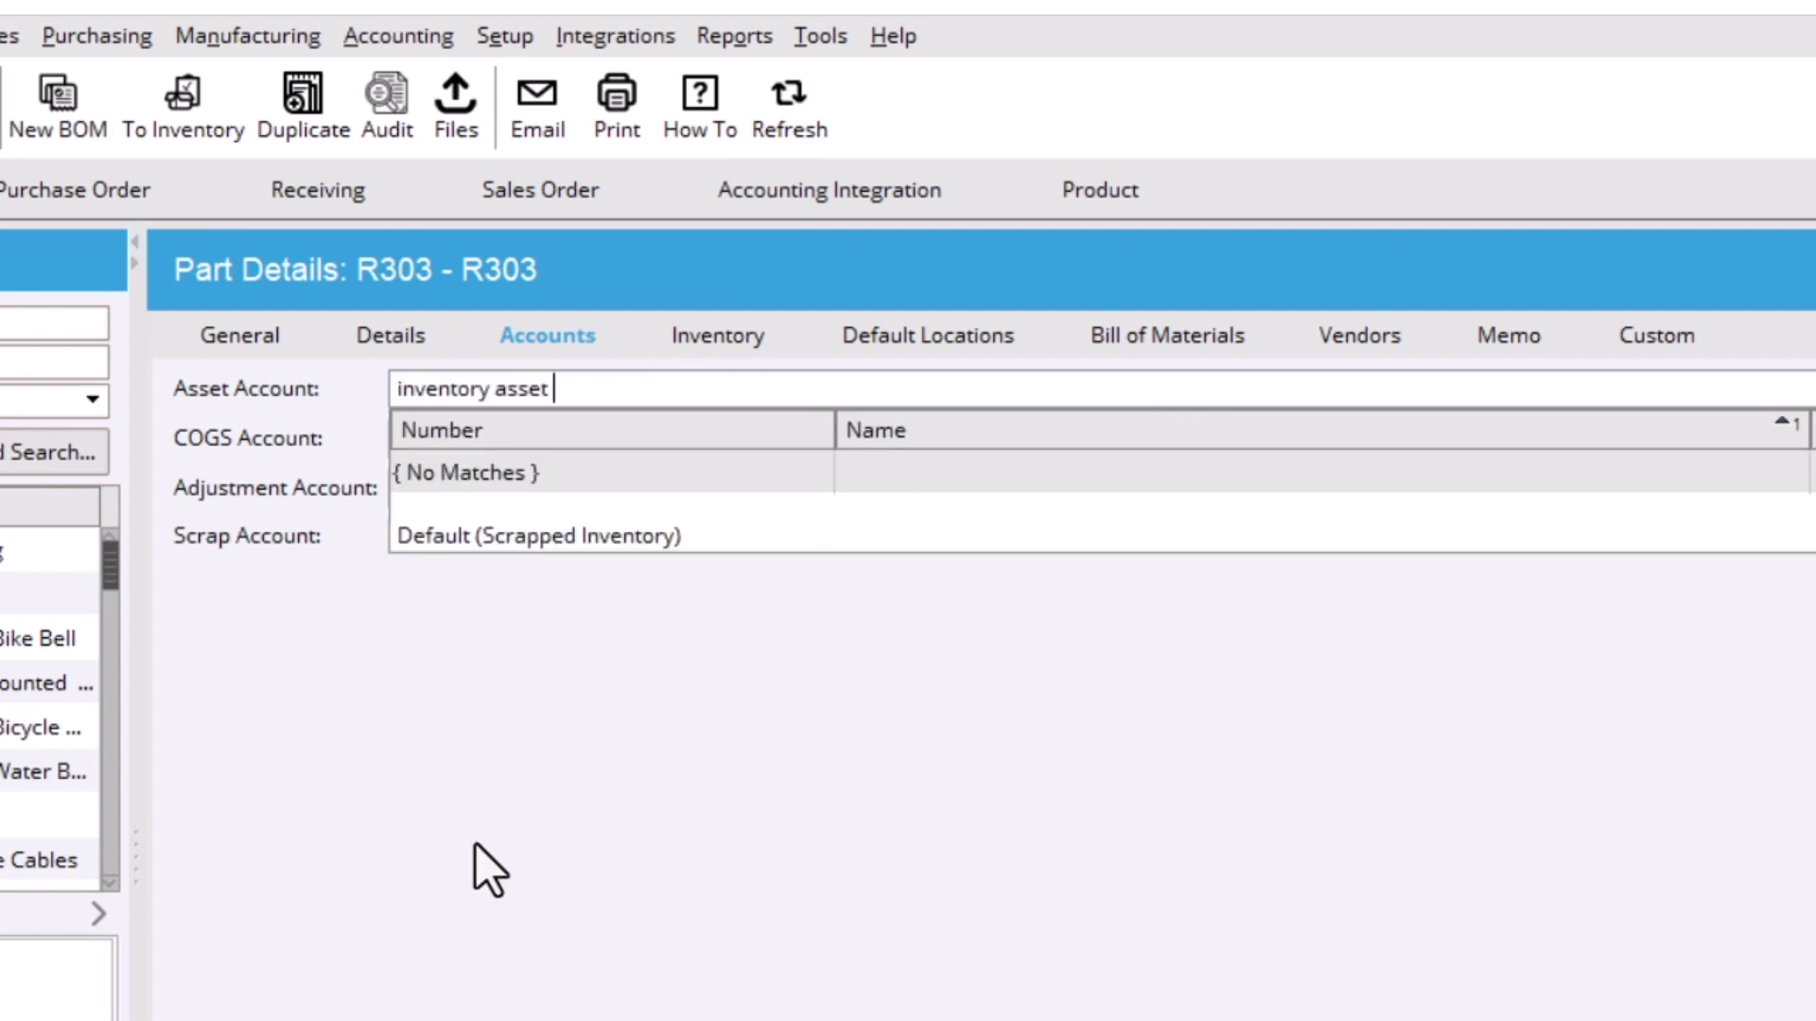
{"action": "left_click", "coordinate": [1187, 747]}
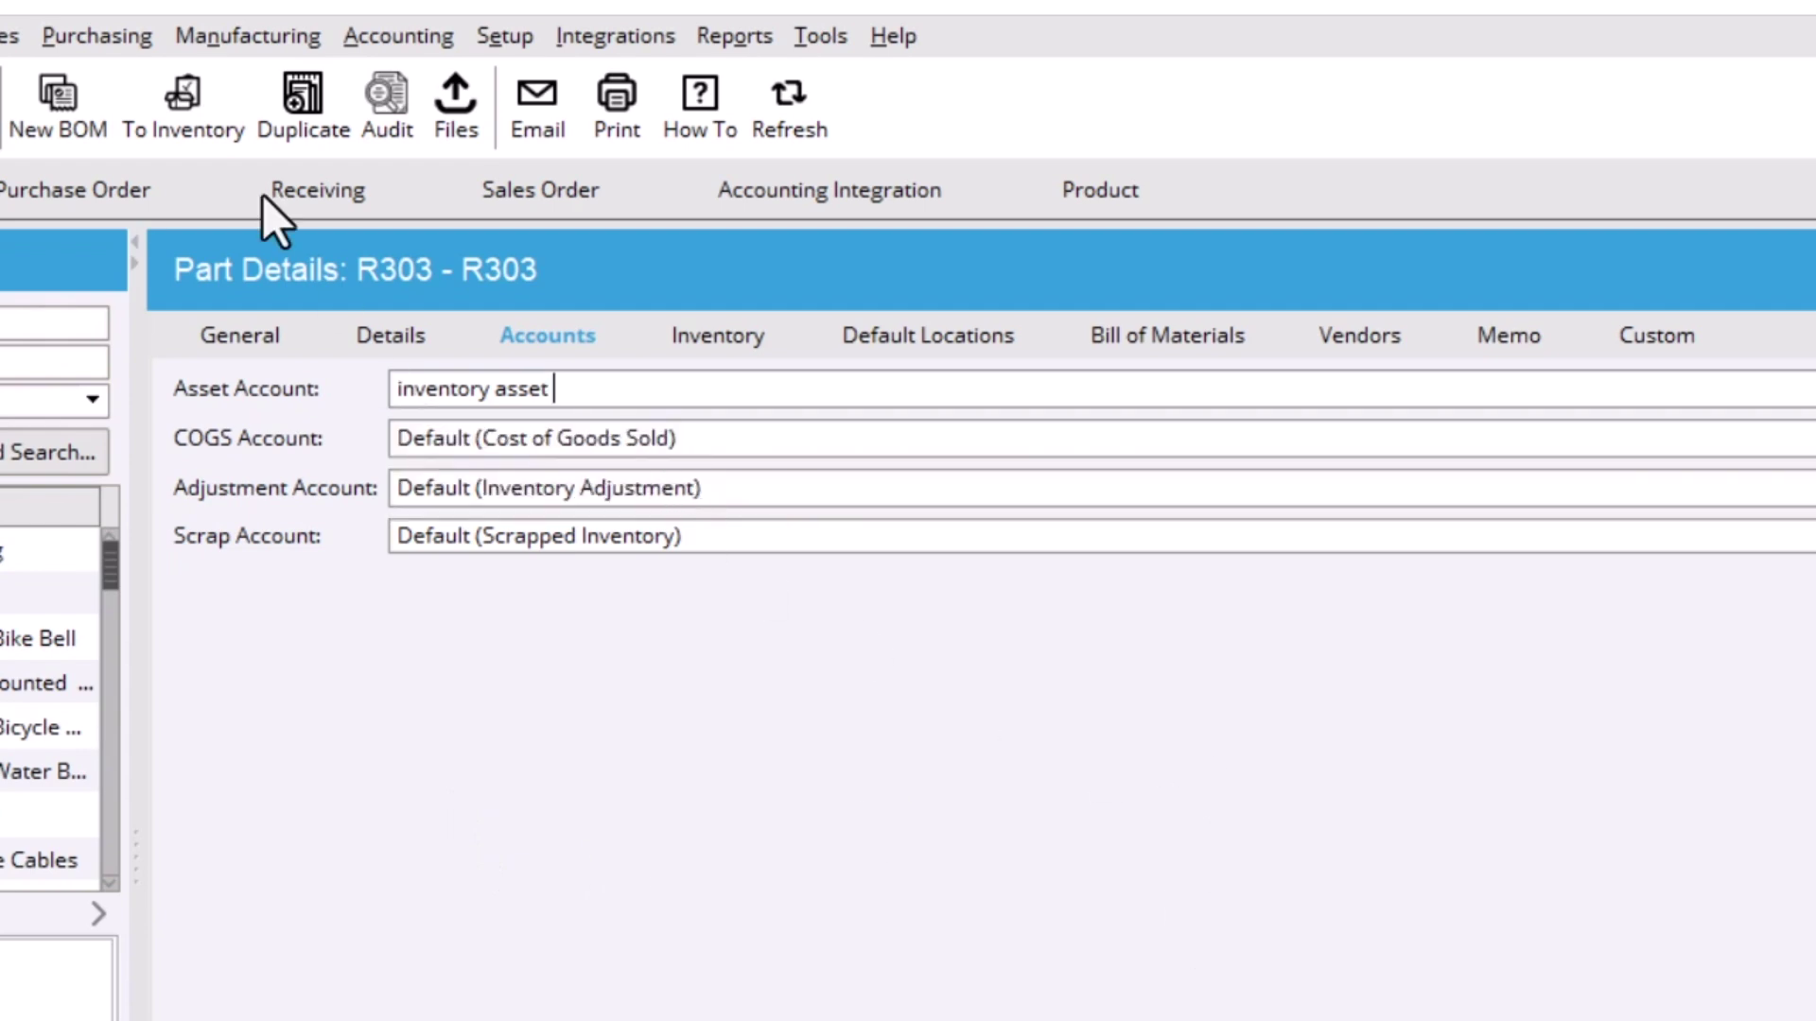
Import only the Accounts from QuickBooks through Accounting Integration, review the import results and dismiss them.
{"action": "left_click", "coordinate": [766, 189]}
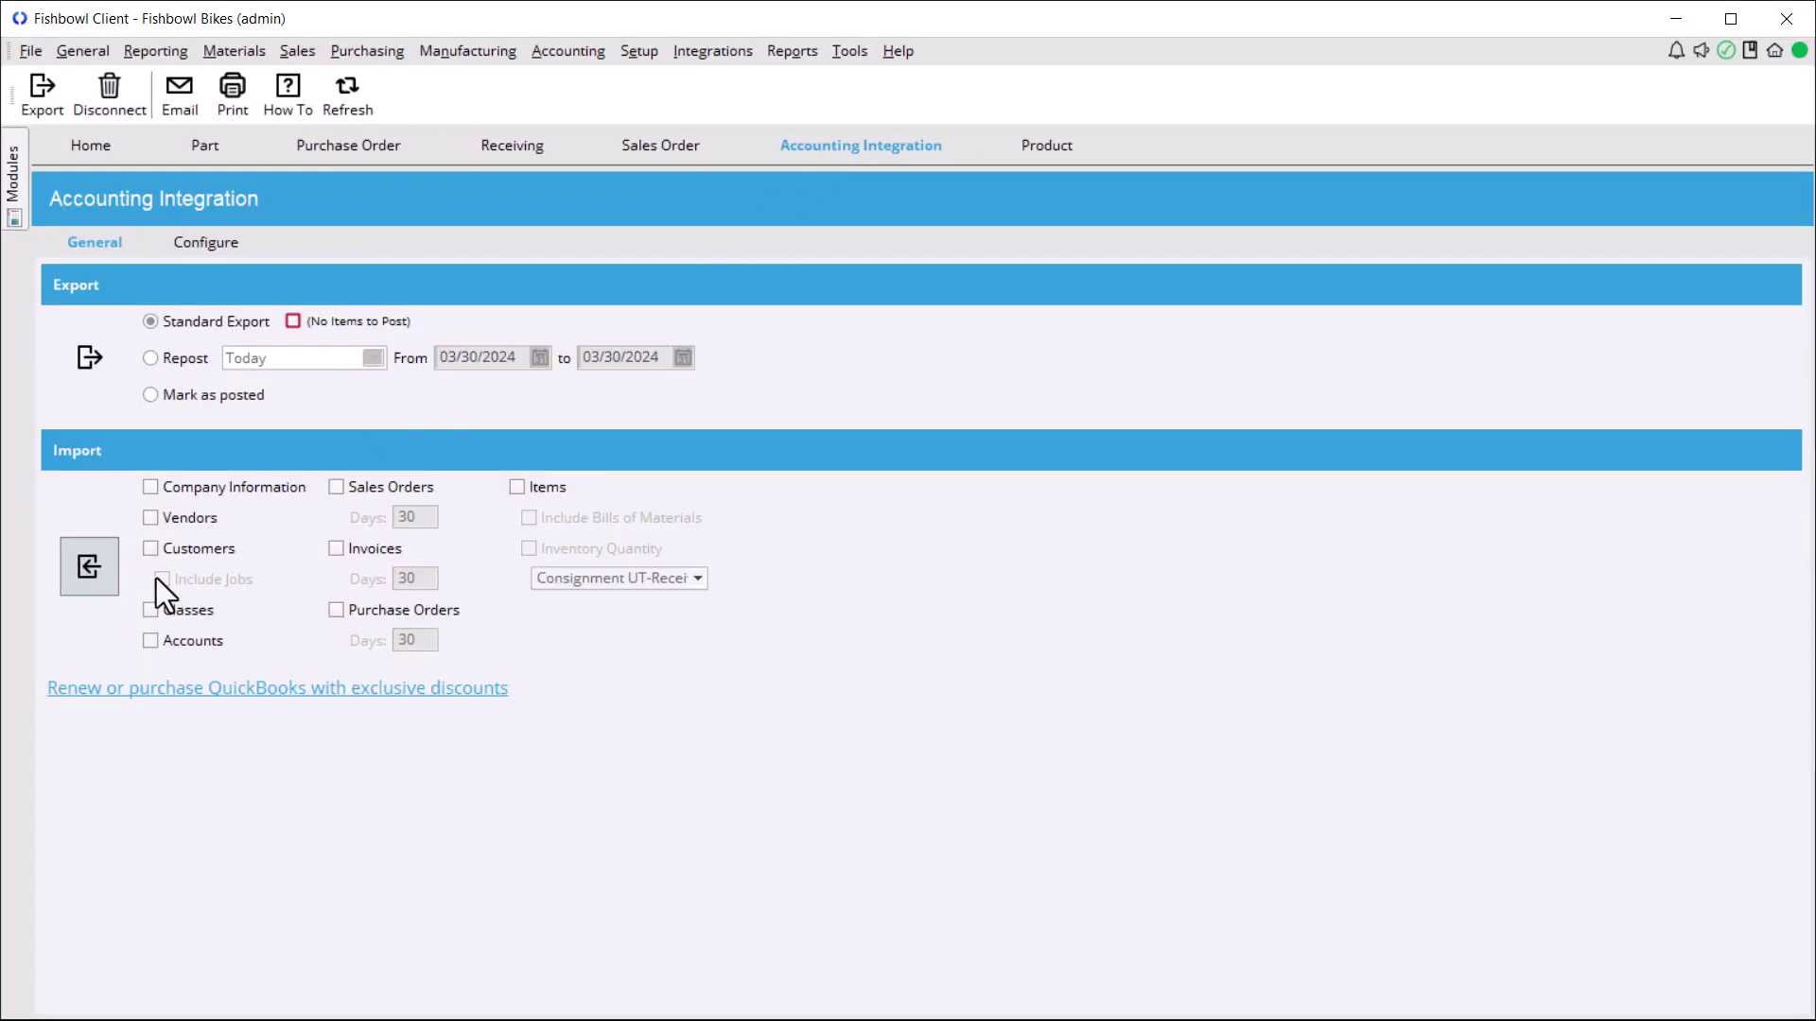
{"action": "left_click", "coordinate": [151, 637]}
{"action": "left_click", "coordinate": [88, 564]}
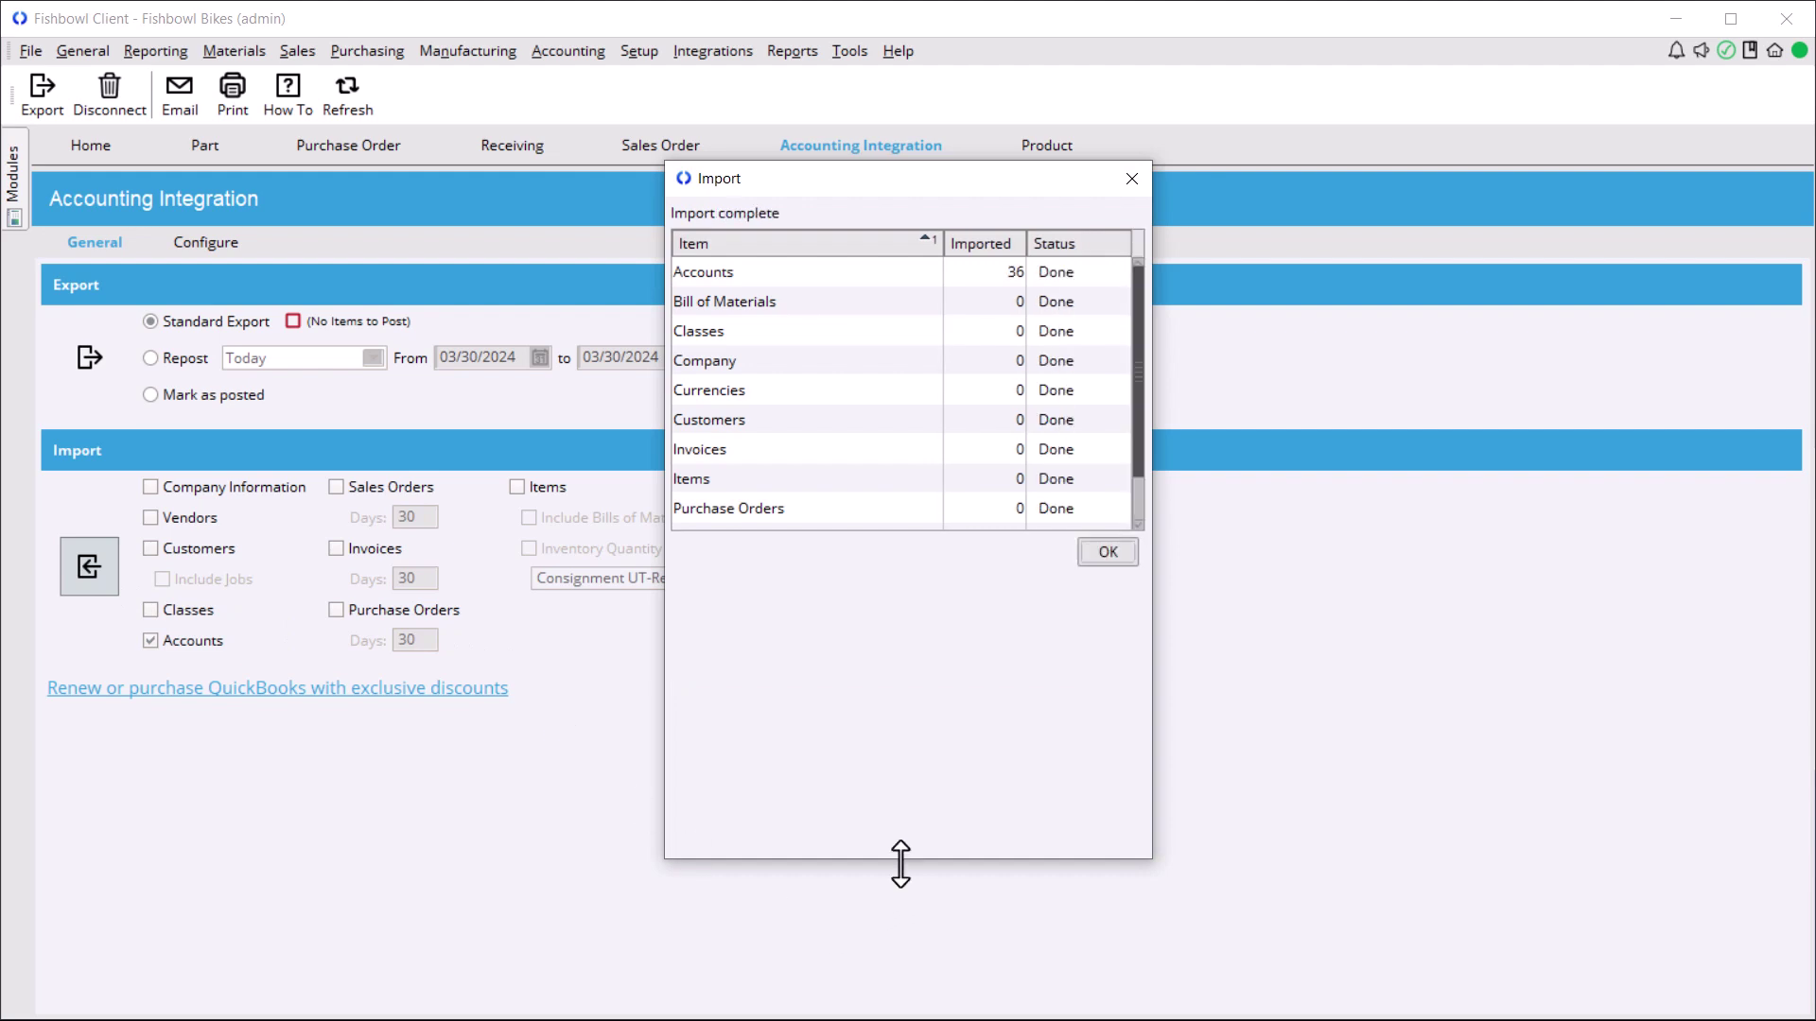
{"action": "left_click_drag", "start_coordinate": [900, 863], "coordinate": [900, 938]}
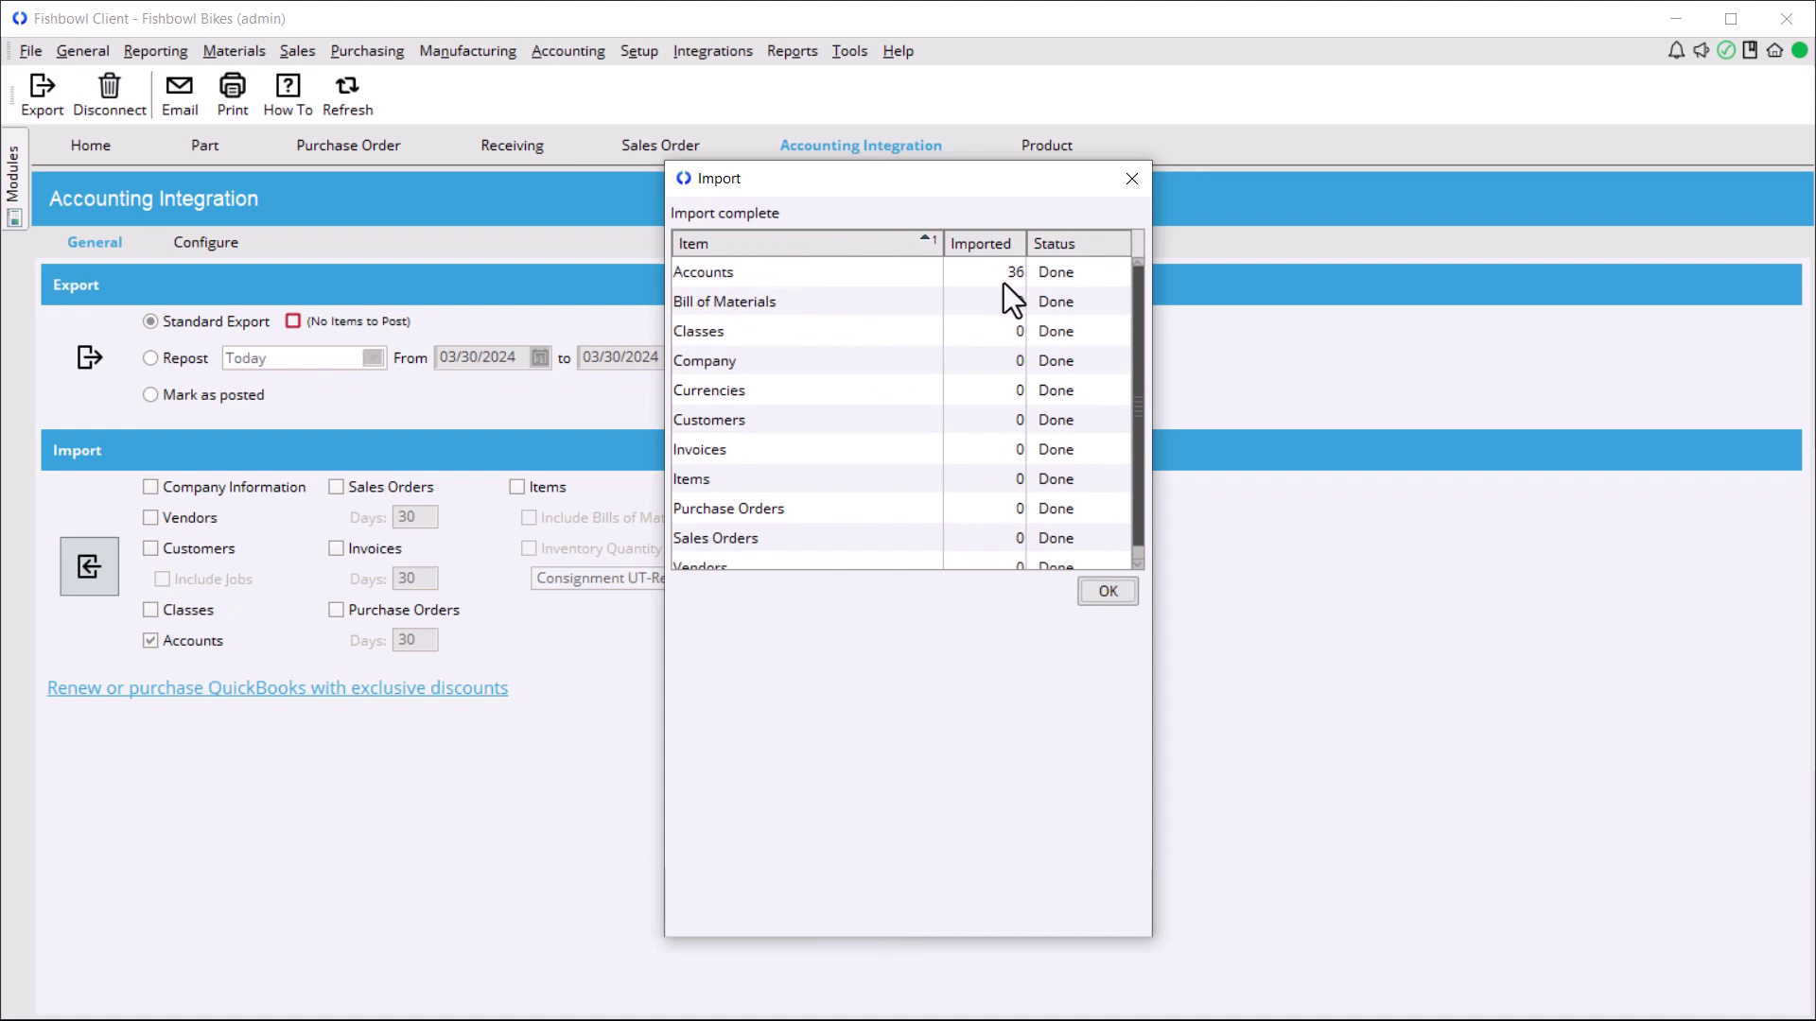
{"action": "left_click", "coordinate": [1107, 593]}
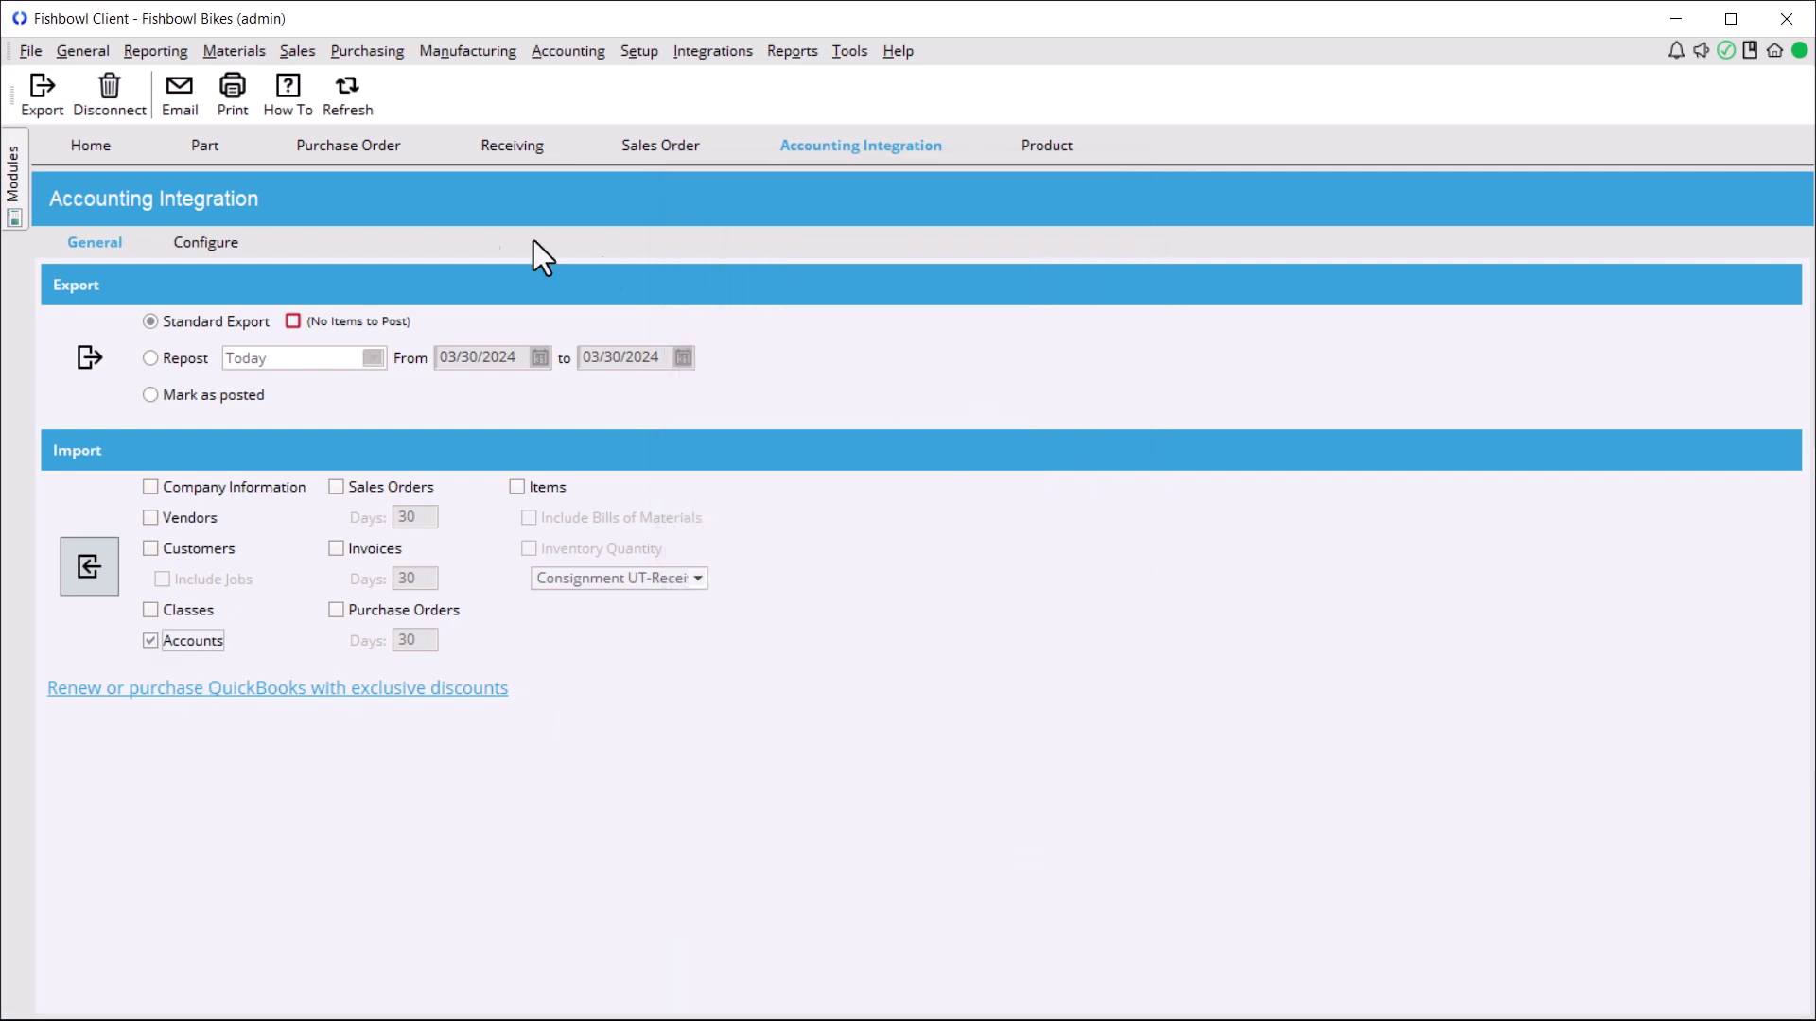
Return to part R303 and refresh it, discarding its unsaved account changes.
{"action": "left_click", "coordinate": [199, 147]}
{"action": "left_click", "coordinate": [826, 102]}
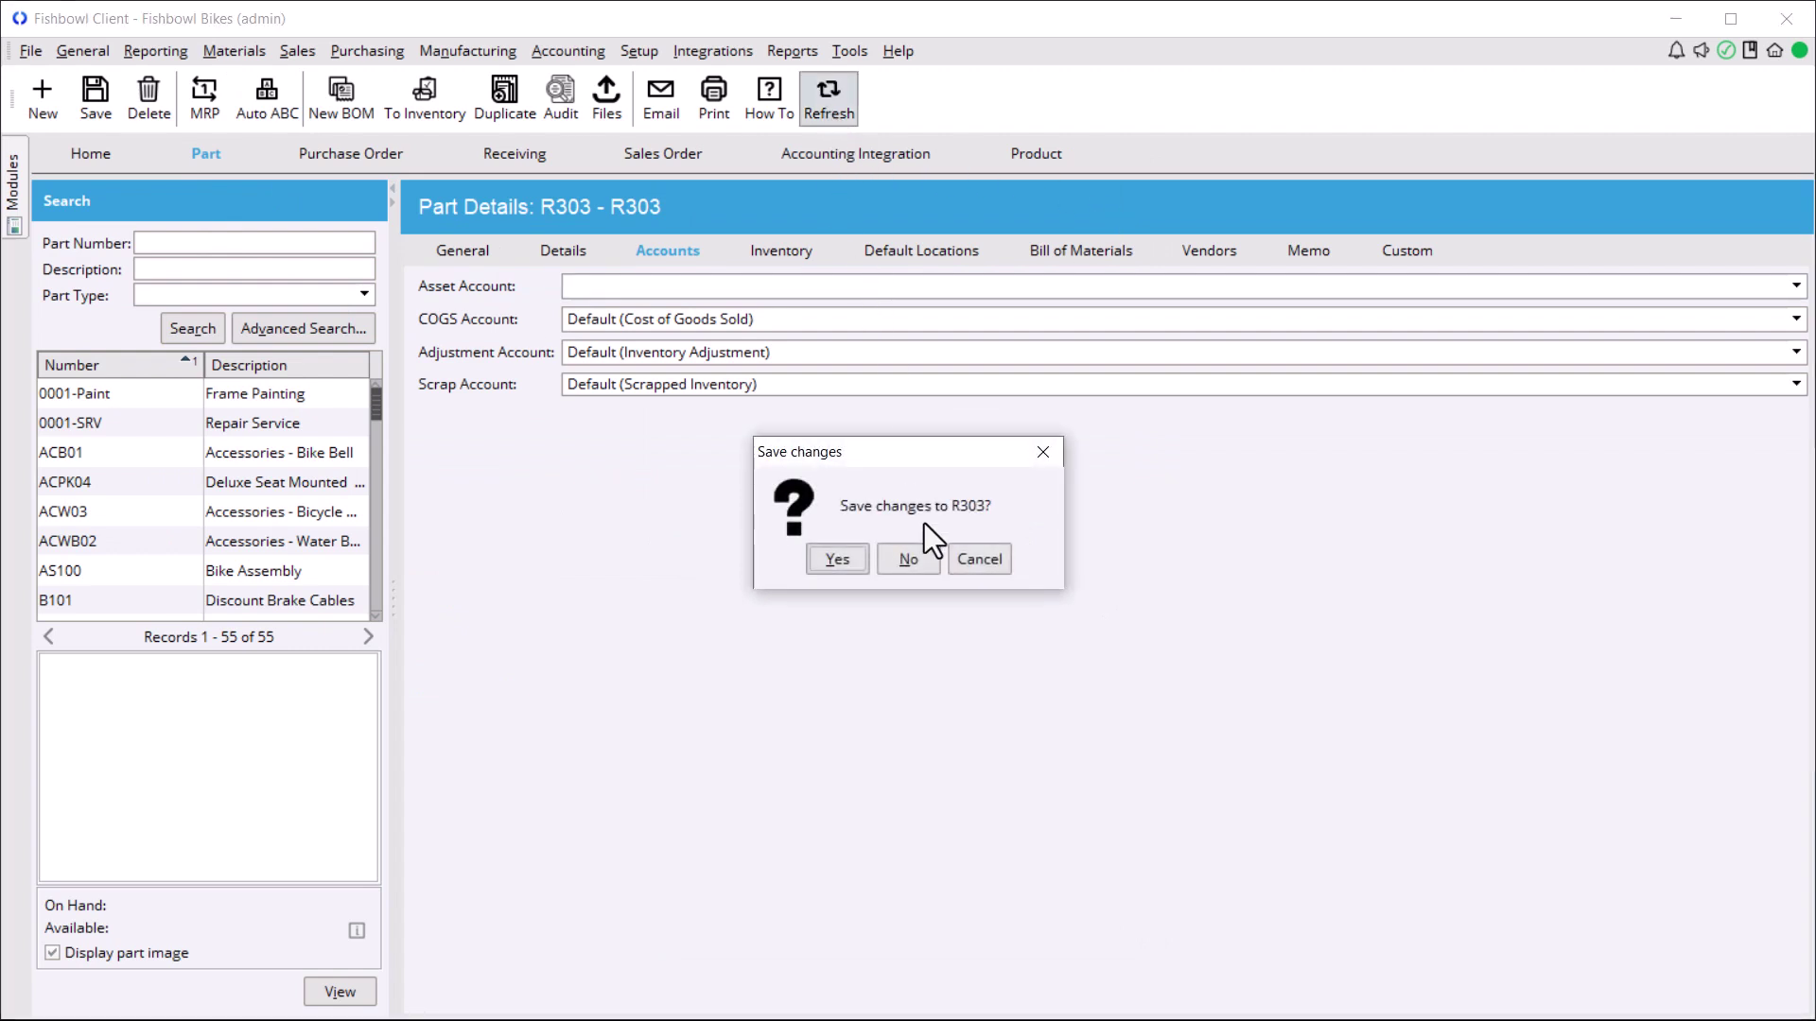
{"action": "left_click", "coordinate": [916, 554]}
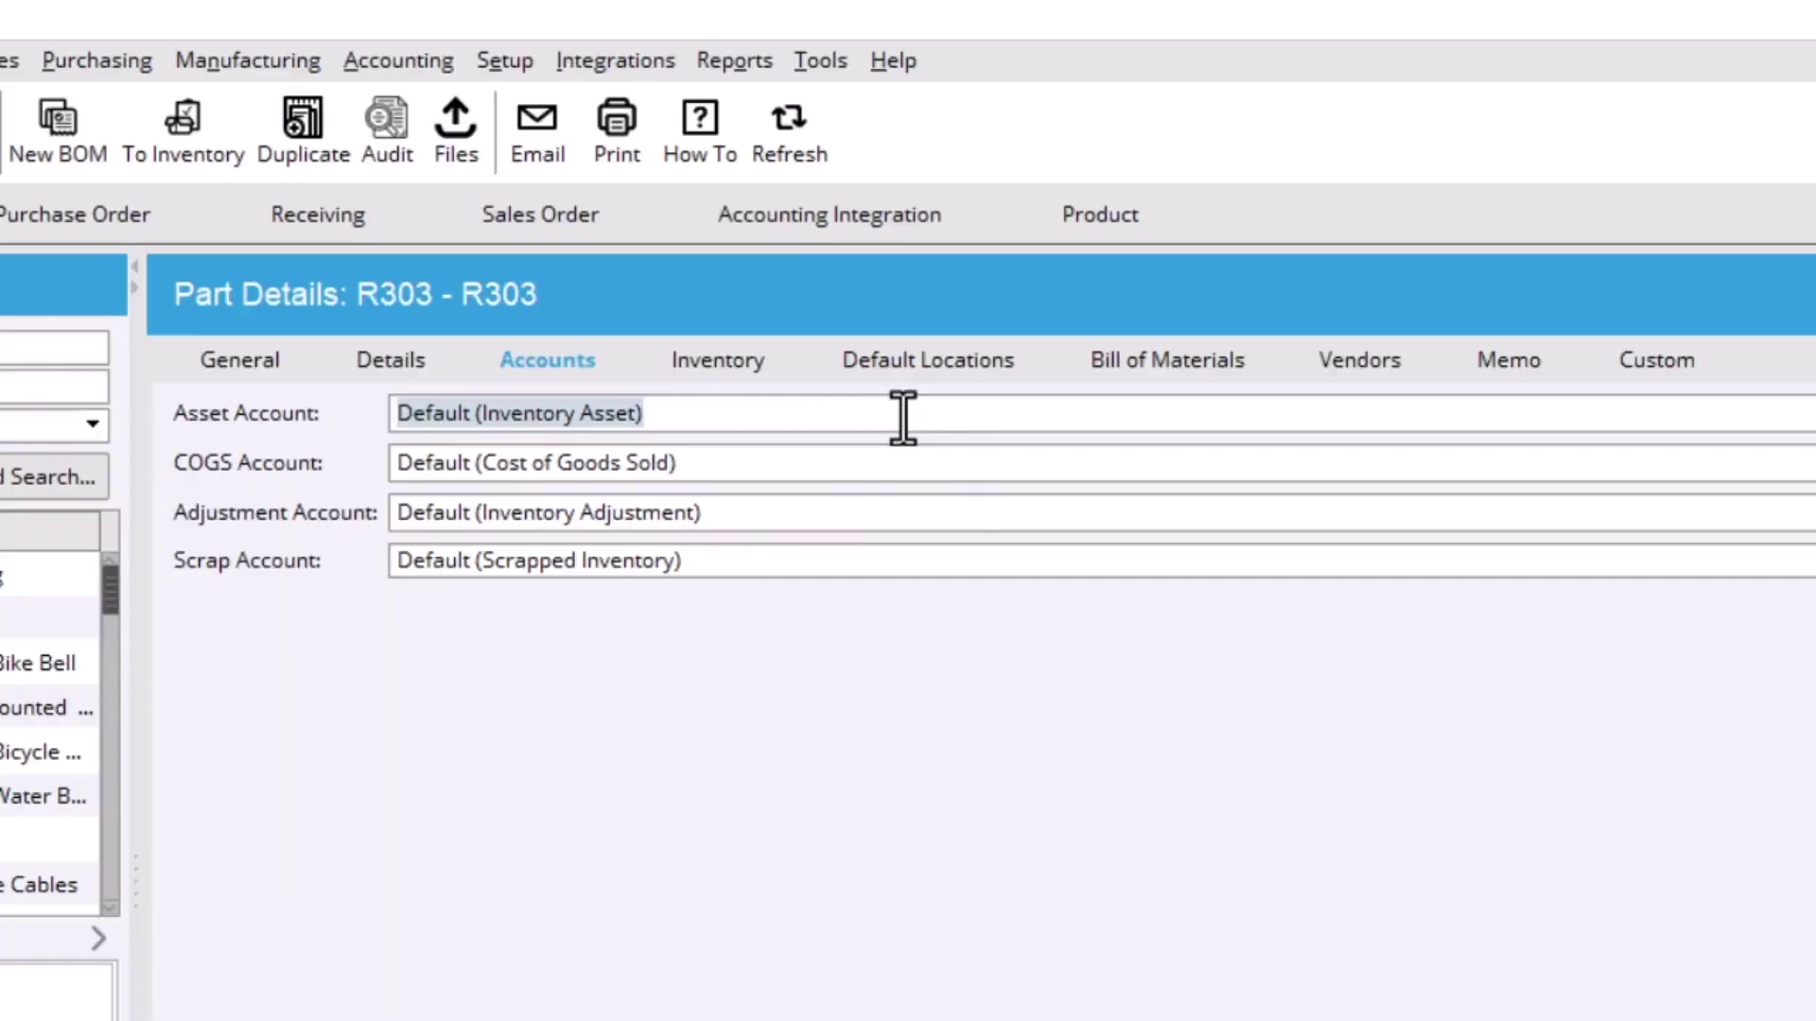
Search the accounts for "inventory asset" and set part R303's Asset Account to Inventory Asset 2.
{"action": "left_click", "coordinate": [905, 288]}
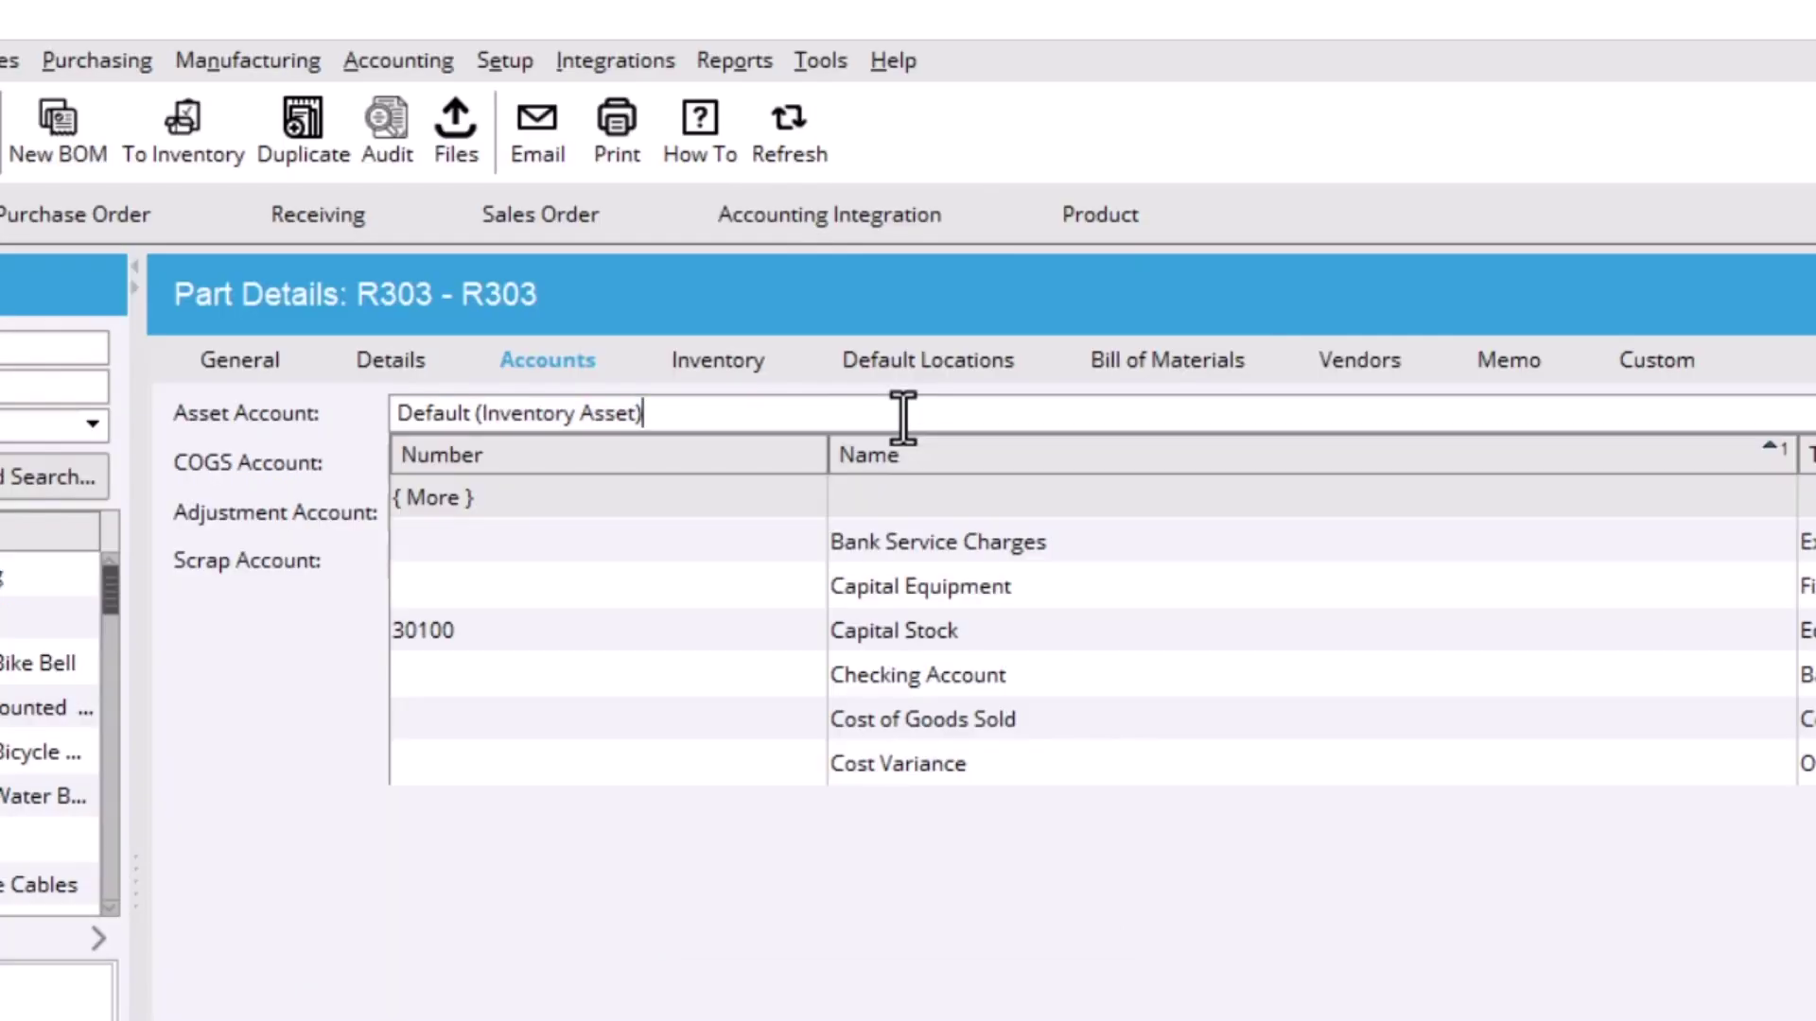
{"action": "key", "text": "BackSpace"}
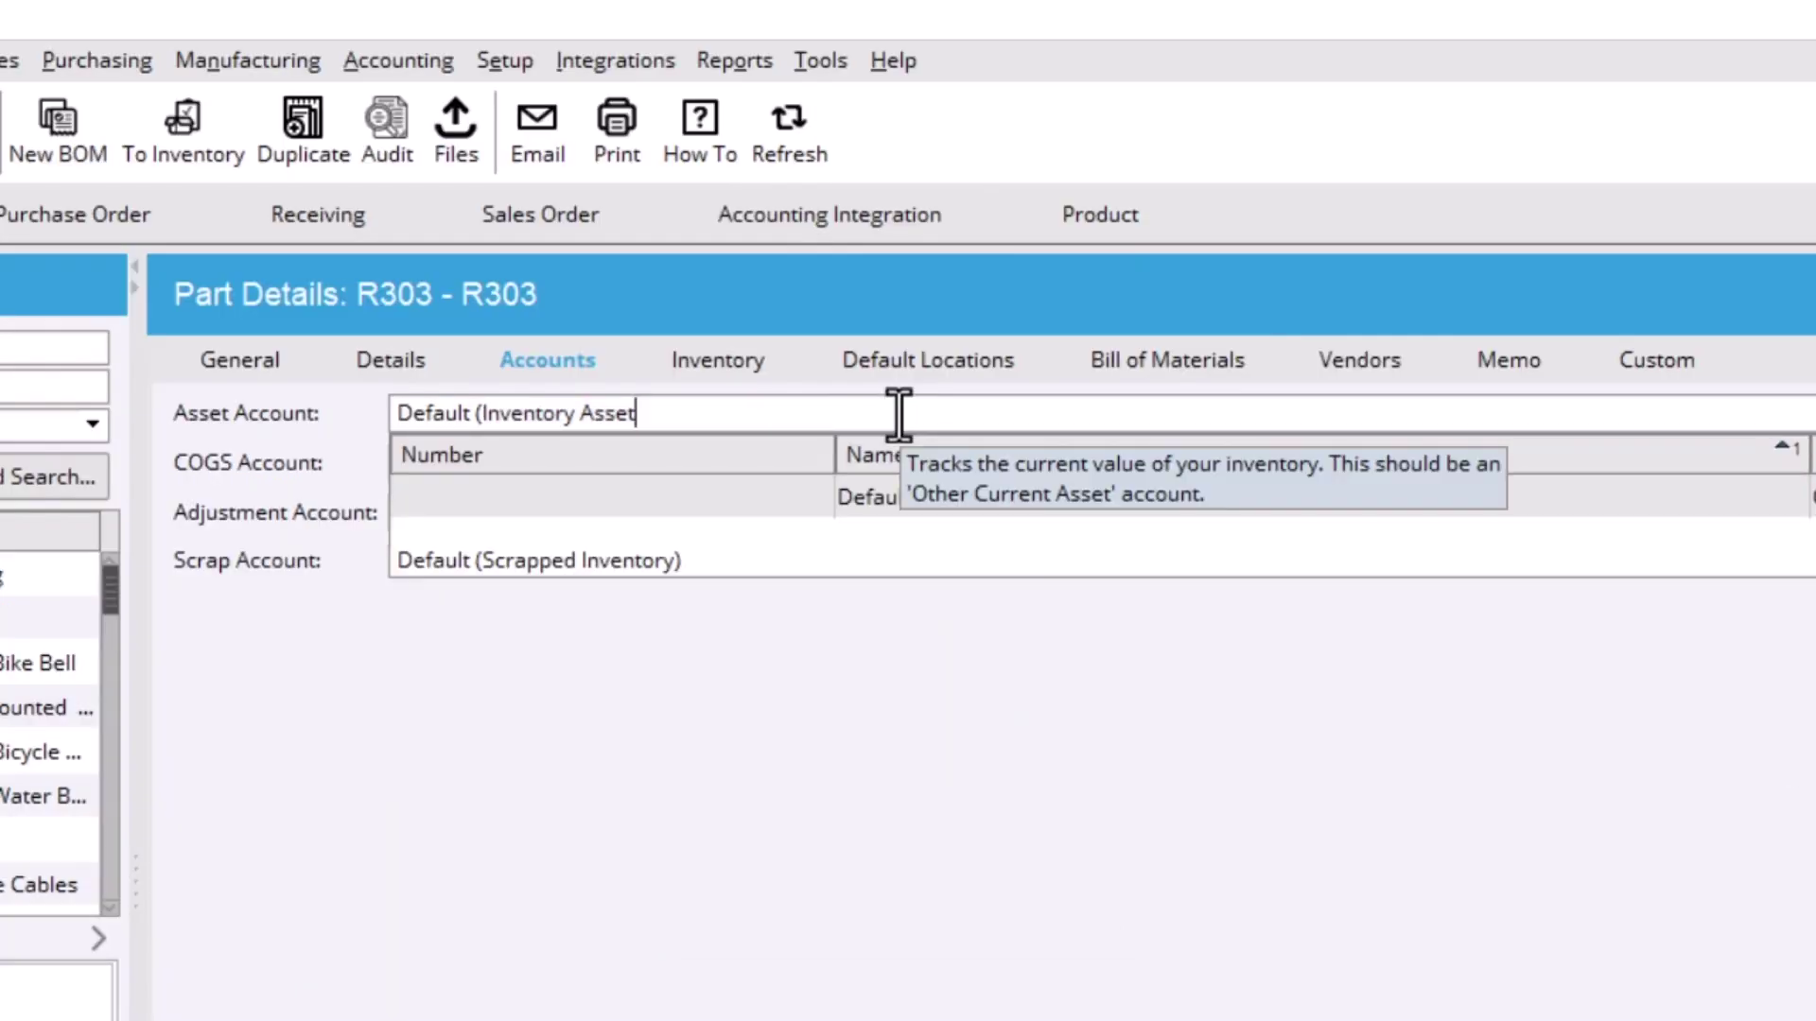
{"action": "key", "text": "BackSpace"}
{"action": "key", "text": "BackSpace"}
{"action": "key", "text": "BackSpace"}
{"action": "key", "text": "BackSpace"}
{"action": "key", "text": "BackSpace"}
{"action": "key", "text": "BackSpace"}
{"action": "key", "text": "BackSpace"}
{"action": "key", "text": "BackSpace"}
{"action": "key", "text": "BackSpace"}
{"action": "key", "text": "BackSpace"}
{"action": "key", "text": "BackSpace"}
{"action": "key", "text": "BackSpace"}
{"action": "key", "text": "BackSpace"}
{"action": "key", "text": "BackSpace"}
{"action": "key", "text": "BackSpace"}
{"action": "key", "text": "BackSpace"}
{"action": "key", "text": "BackSpace"}
{"action": "key", "text": "BackSpace"}
{"action": "key", "text": "BackSpace"}
{"action": "key", "text": "BackSpace"}
{"action": "type", "text": "invento"}
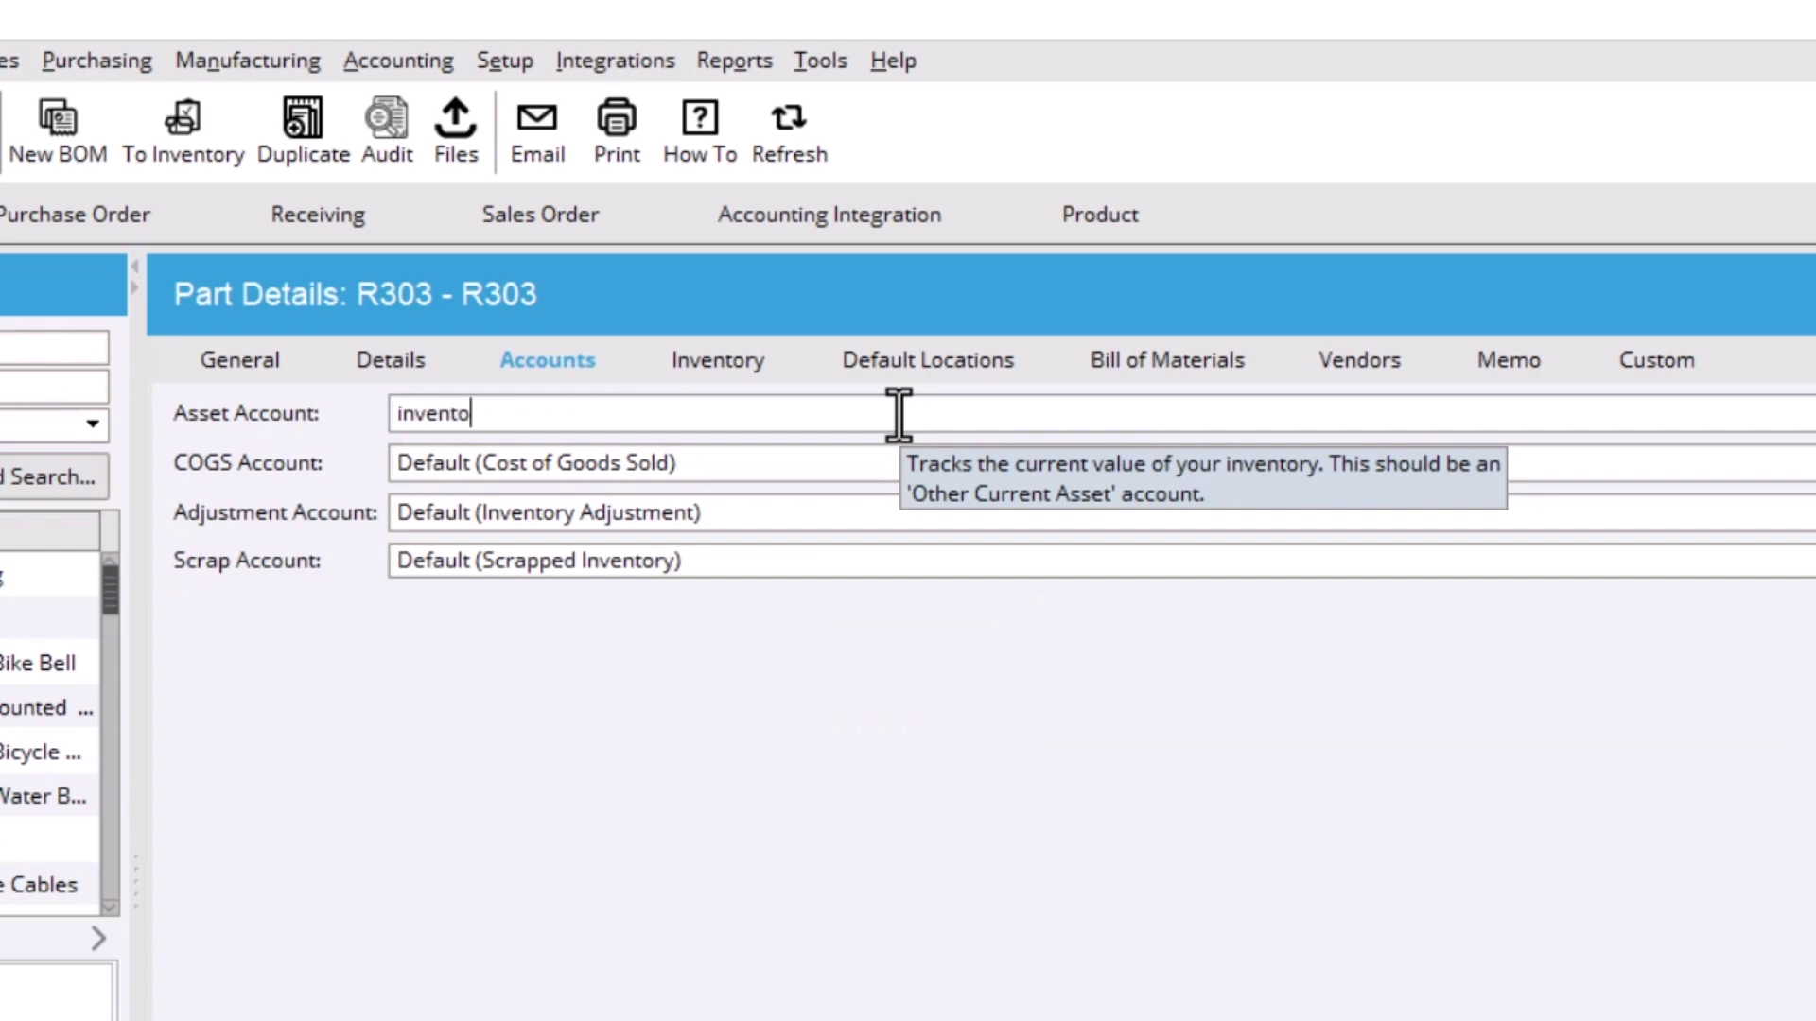
{"action": "type", "text": "ry asset"}
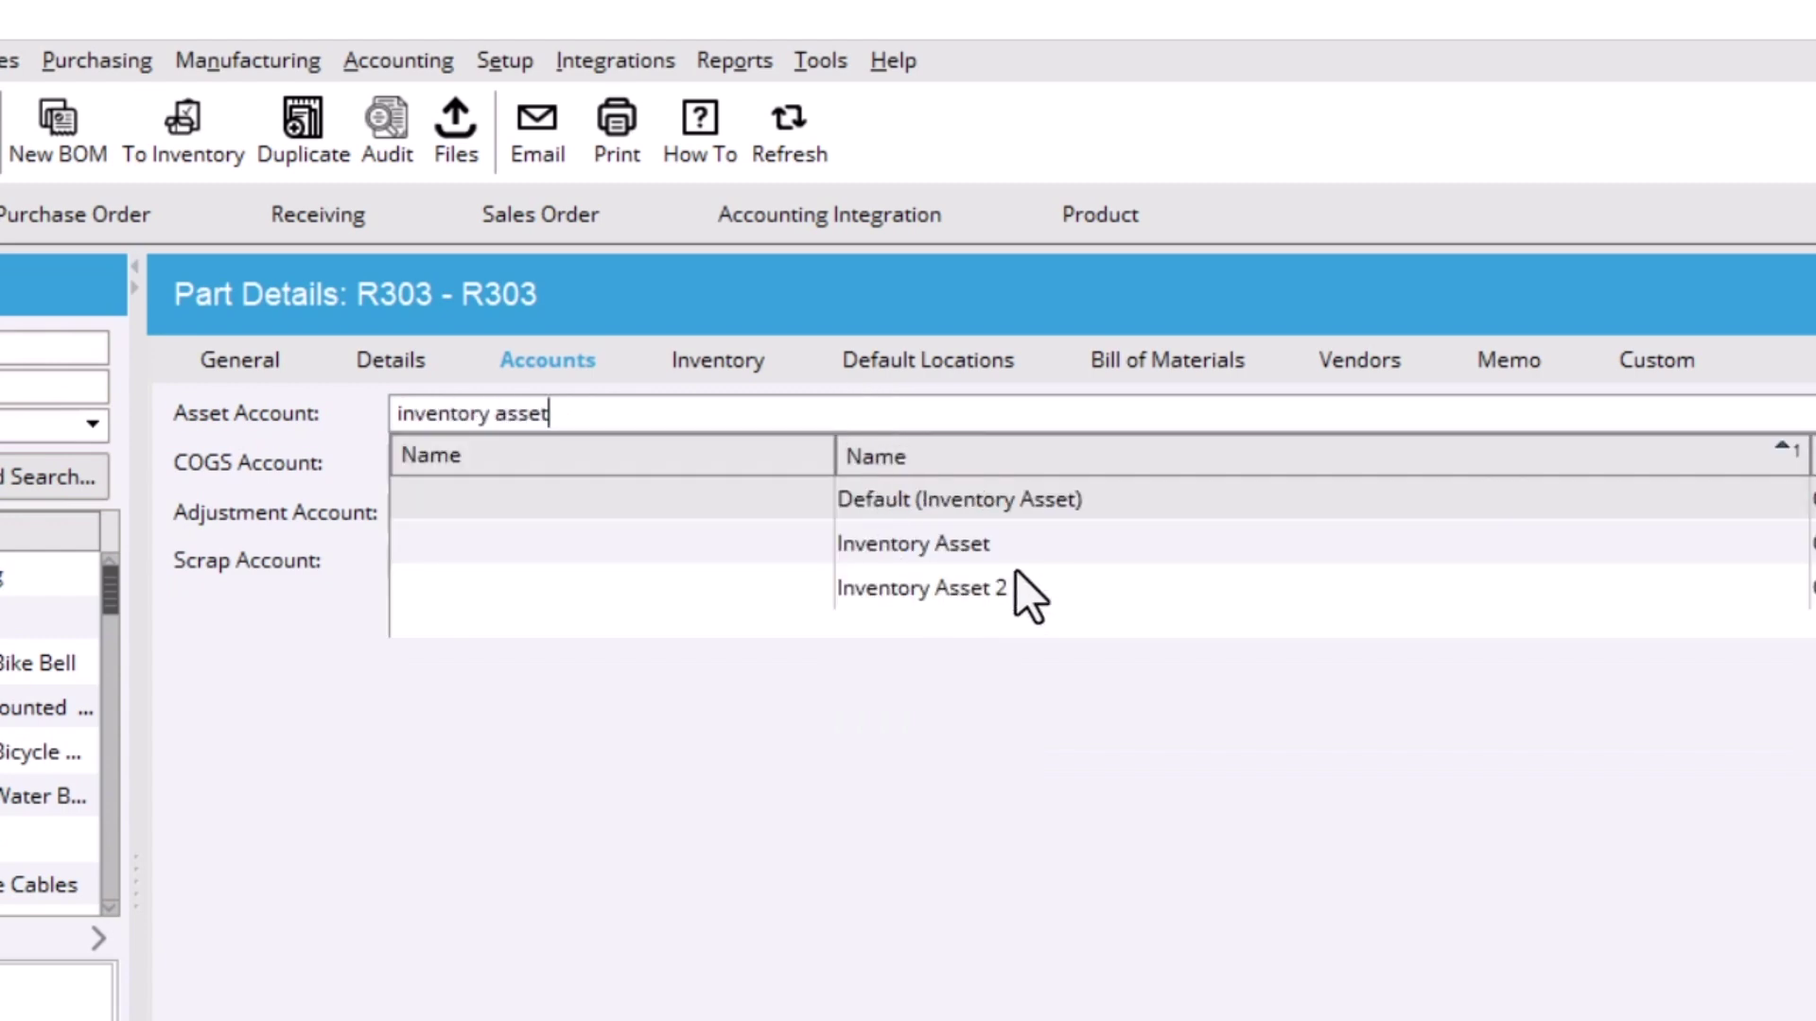
{"action": "left_click", "coordinate": [985, 586]}
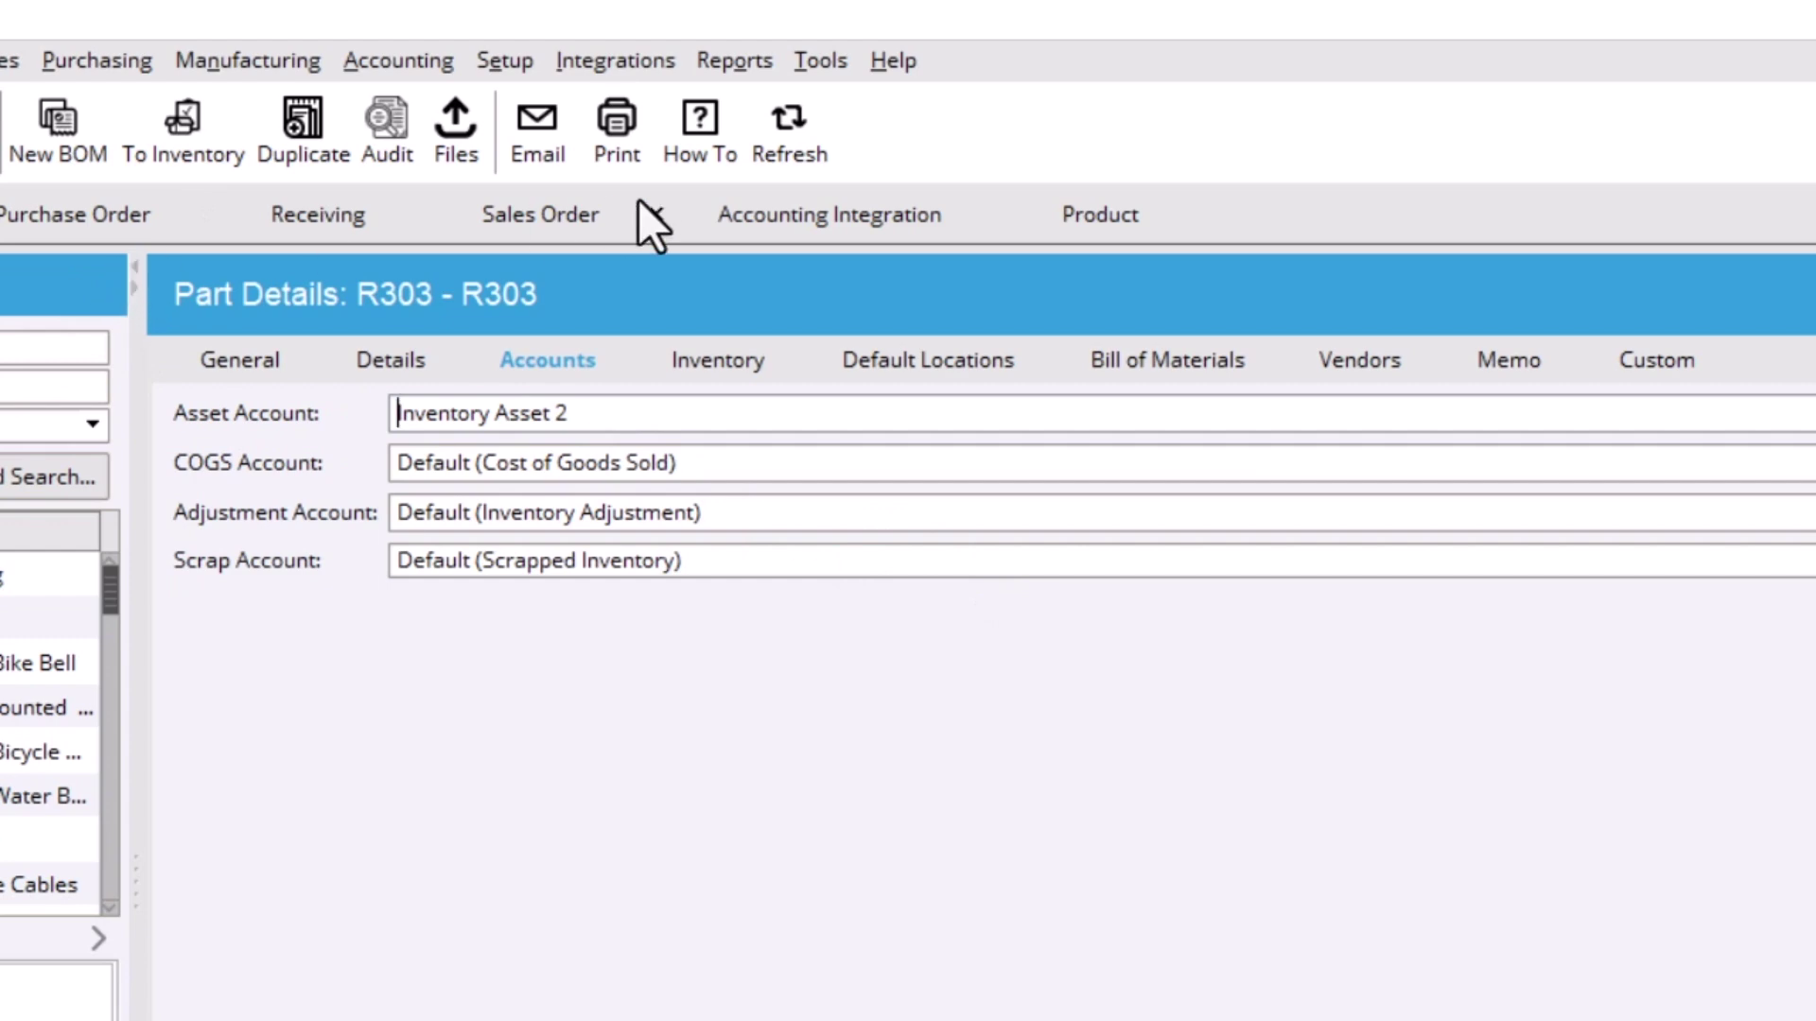
Set product R303's Income Account to Sales Retail 2 and save the product.
{"action": "left_click", "coordinate": [1100, 214]}
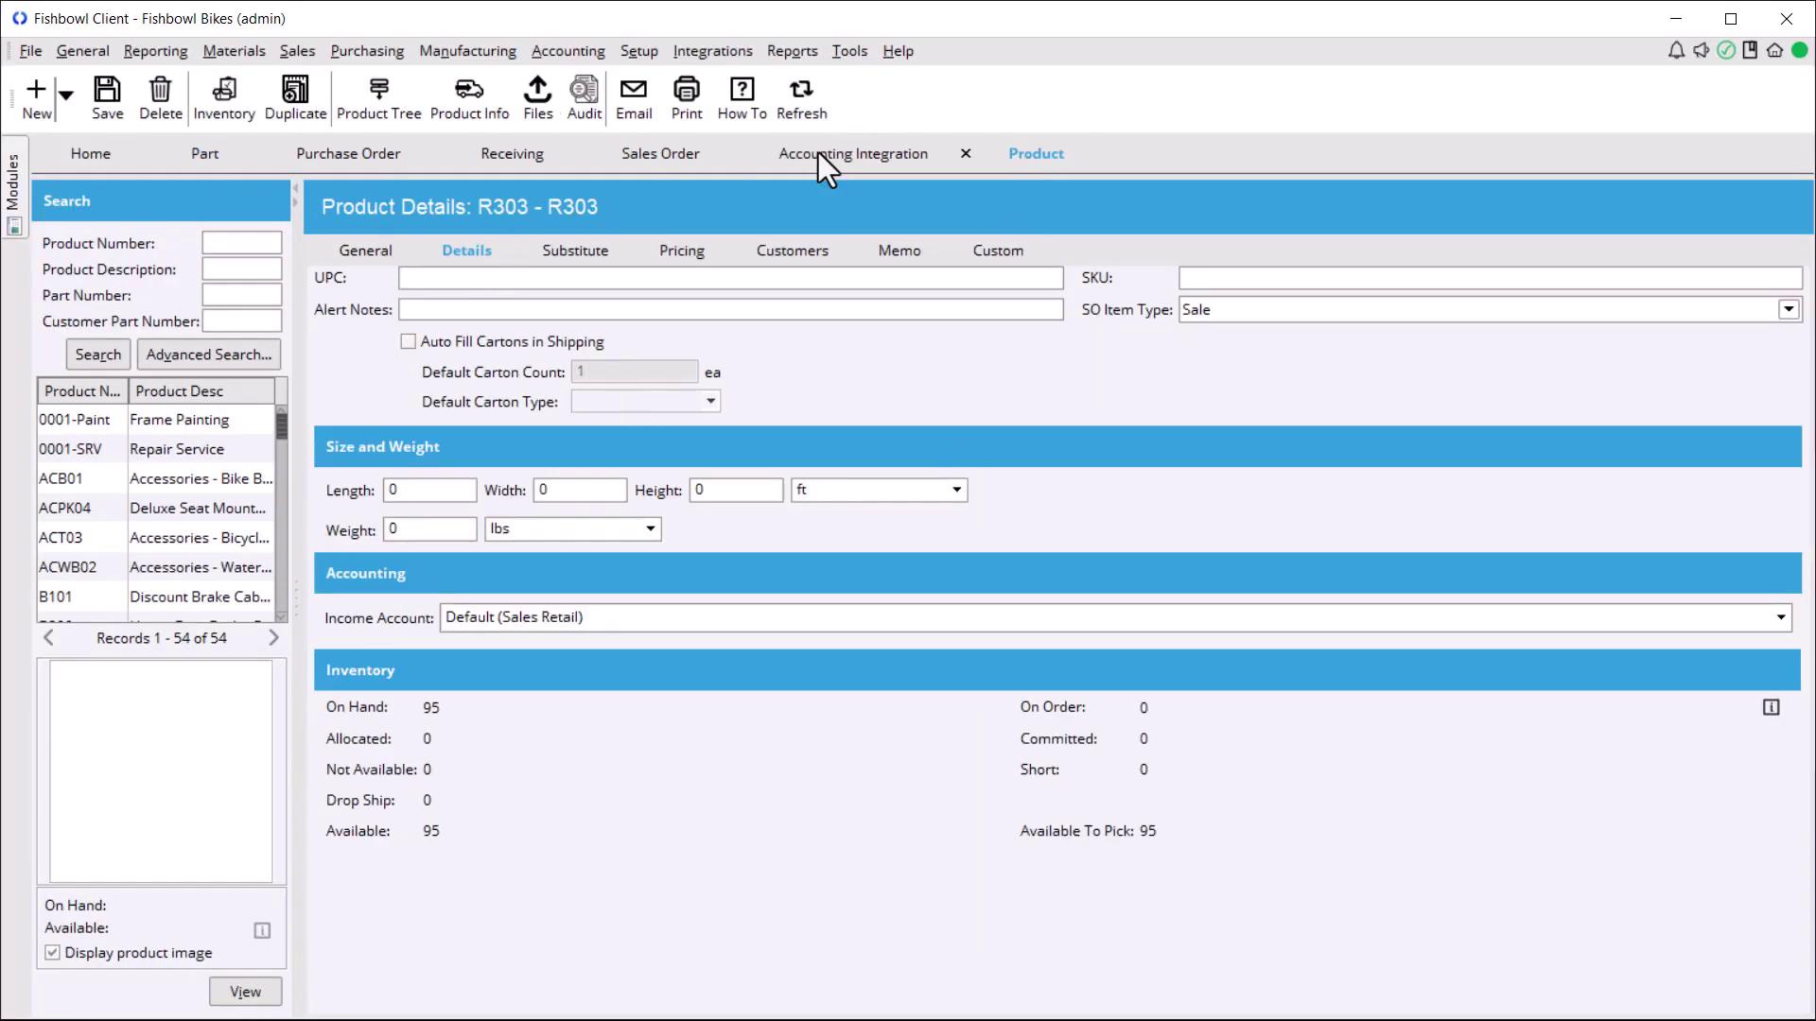
{"action": "left_click", "coordinate": [629, 615]}
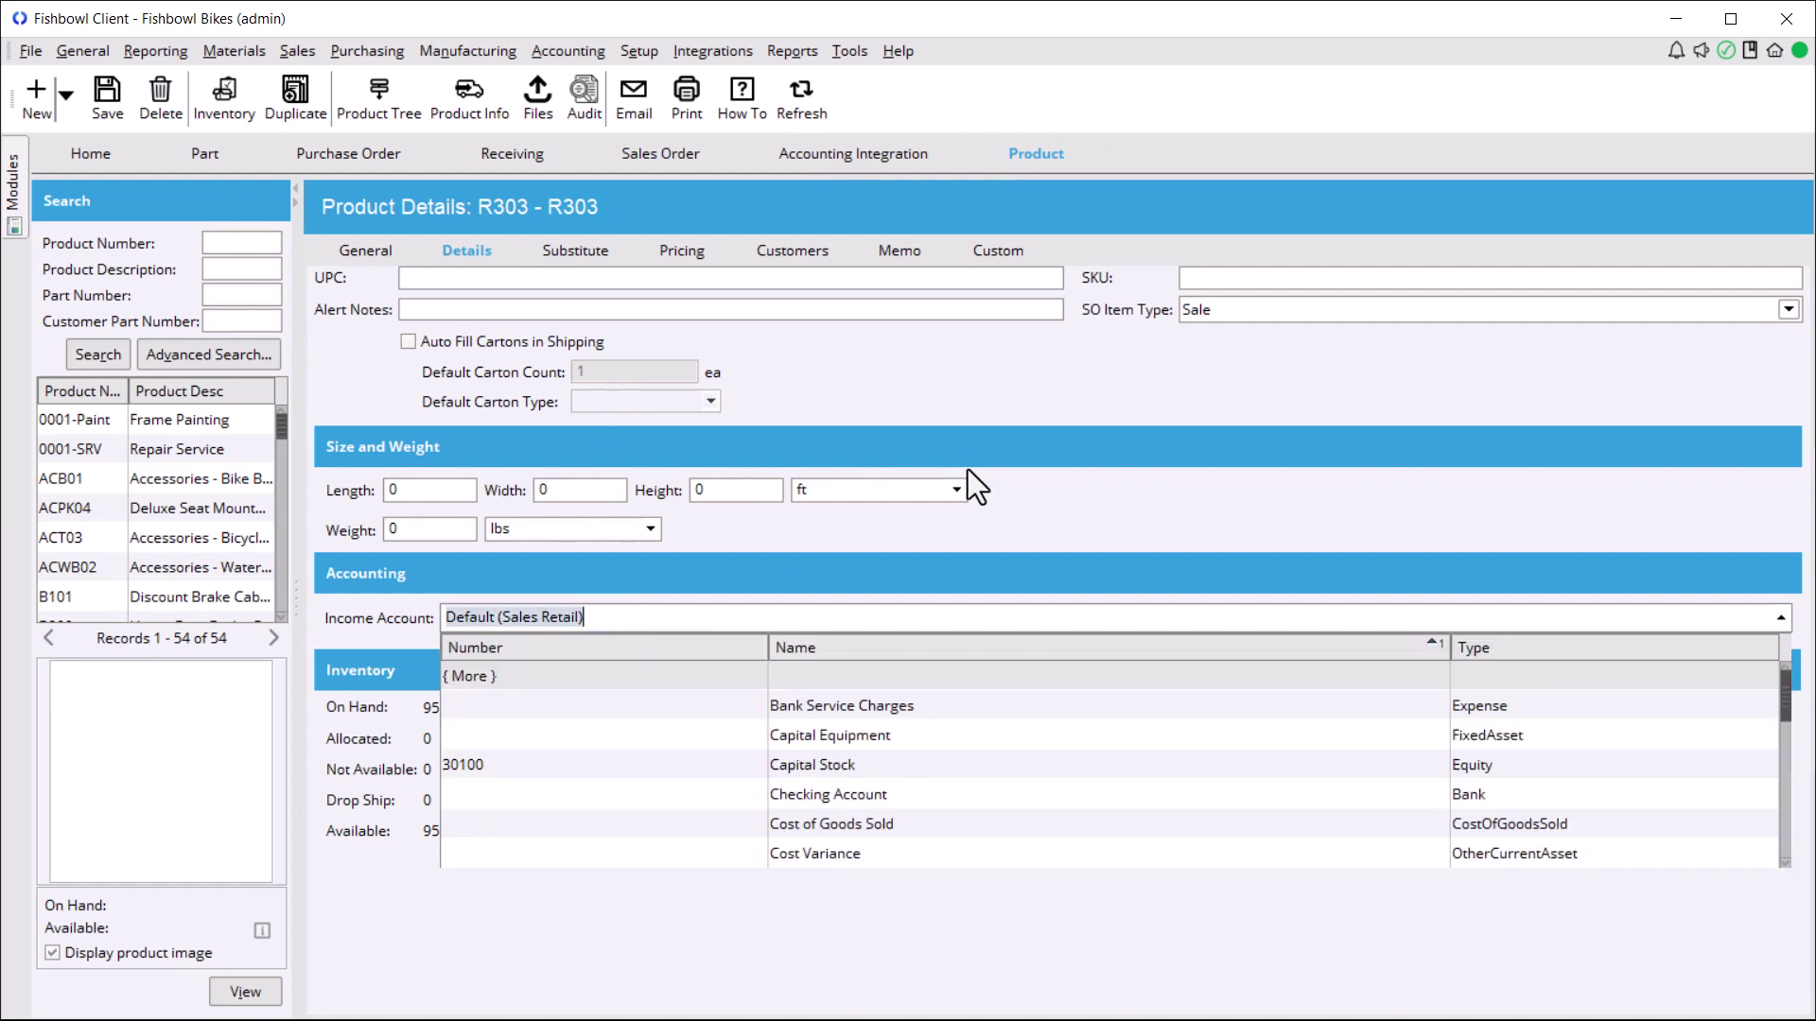
{"action": "type", "text": "sales retai"}
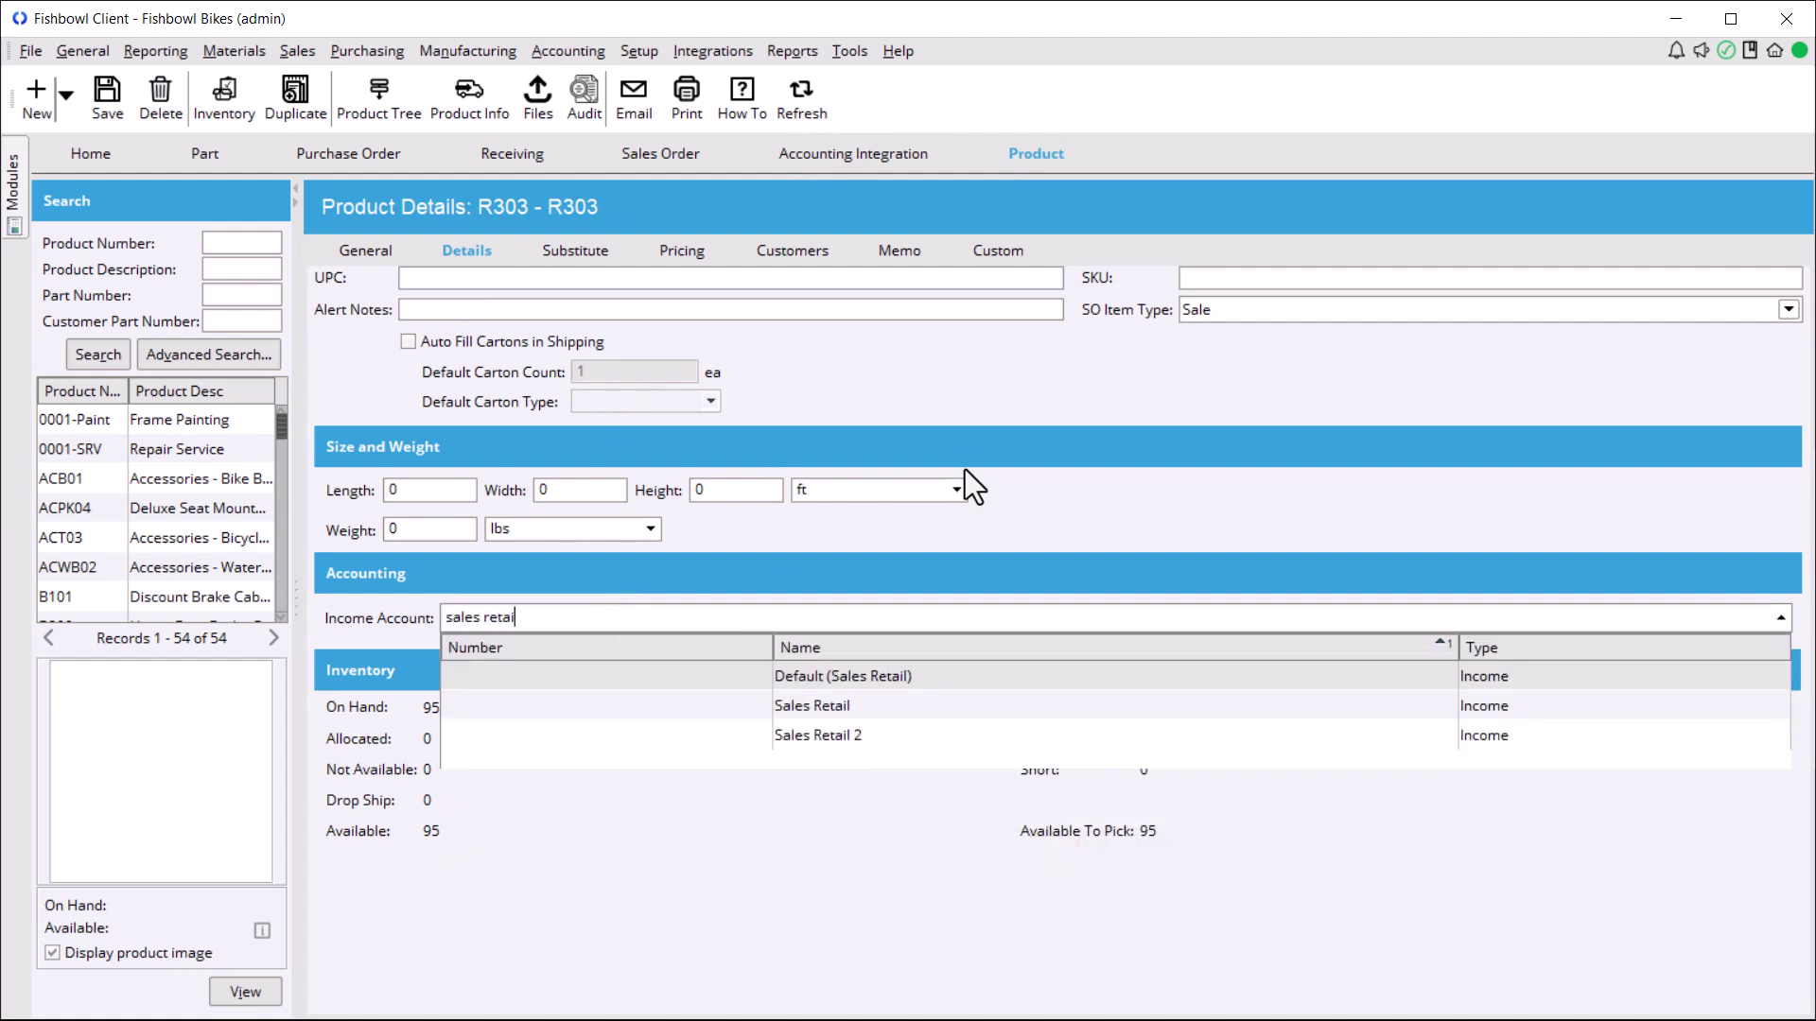
{"action": "left_click", "coordinate": [871, 735]}
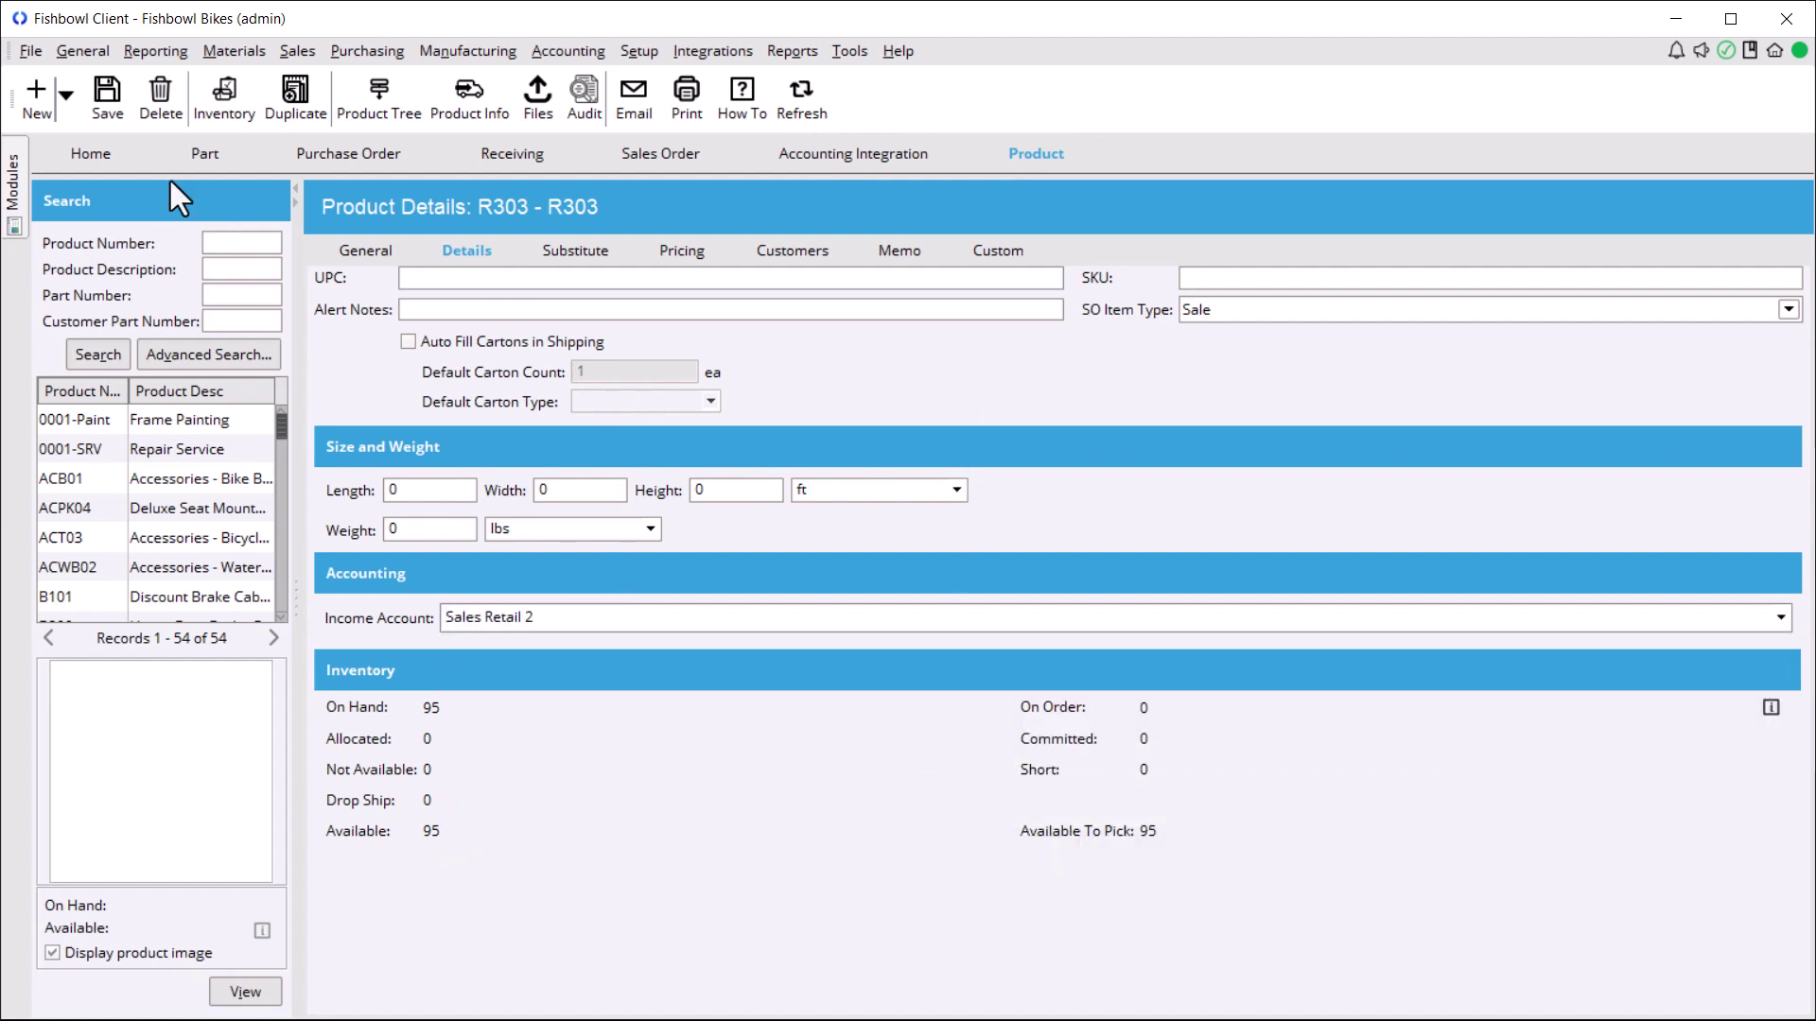
{"action": "left_click", "coordinate": [107, 99]}
Create a new purchase order for the vendor Brent's Bicycle Brakes.
{"action": "left_click", "coordinate": [355, 151]}
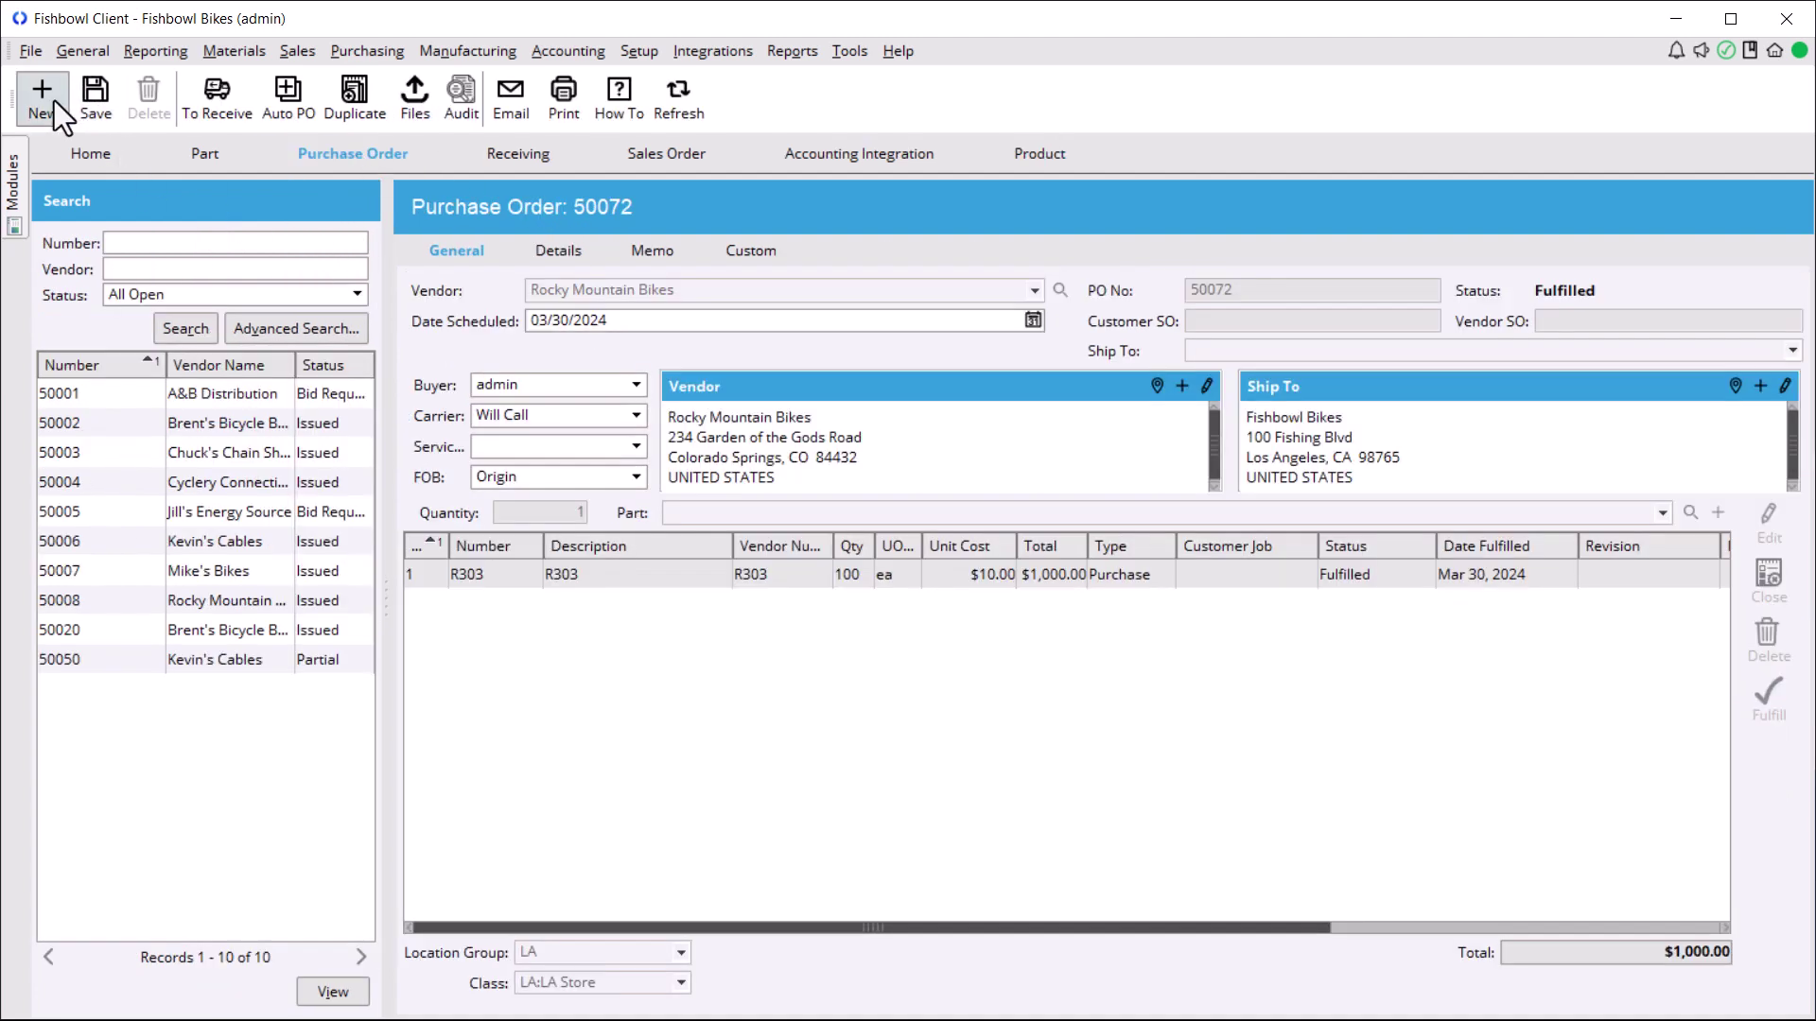
{"action": "left_click", "coordinate": [53, 100]}
{"action": "type", "text": "b"}
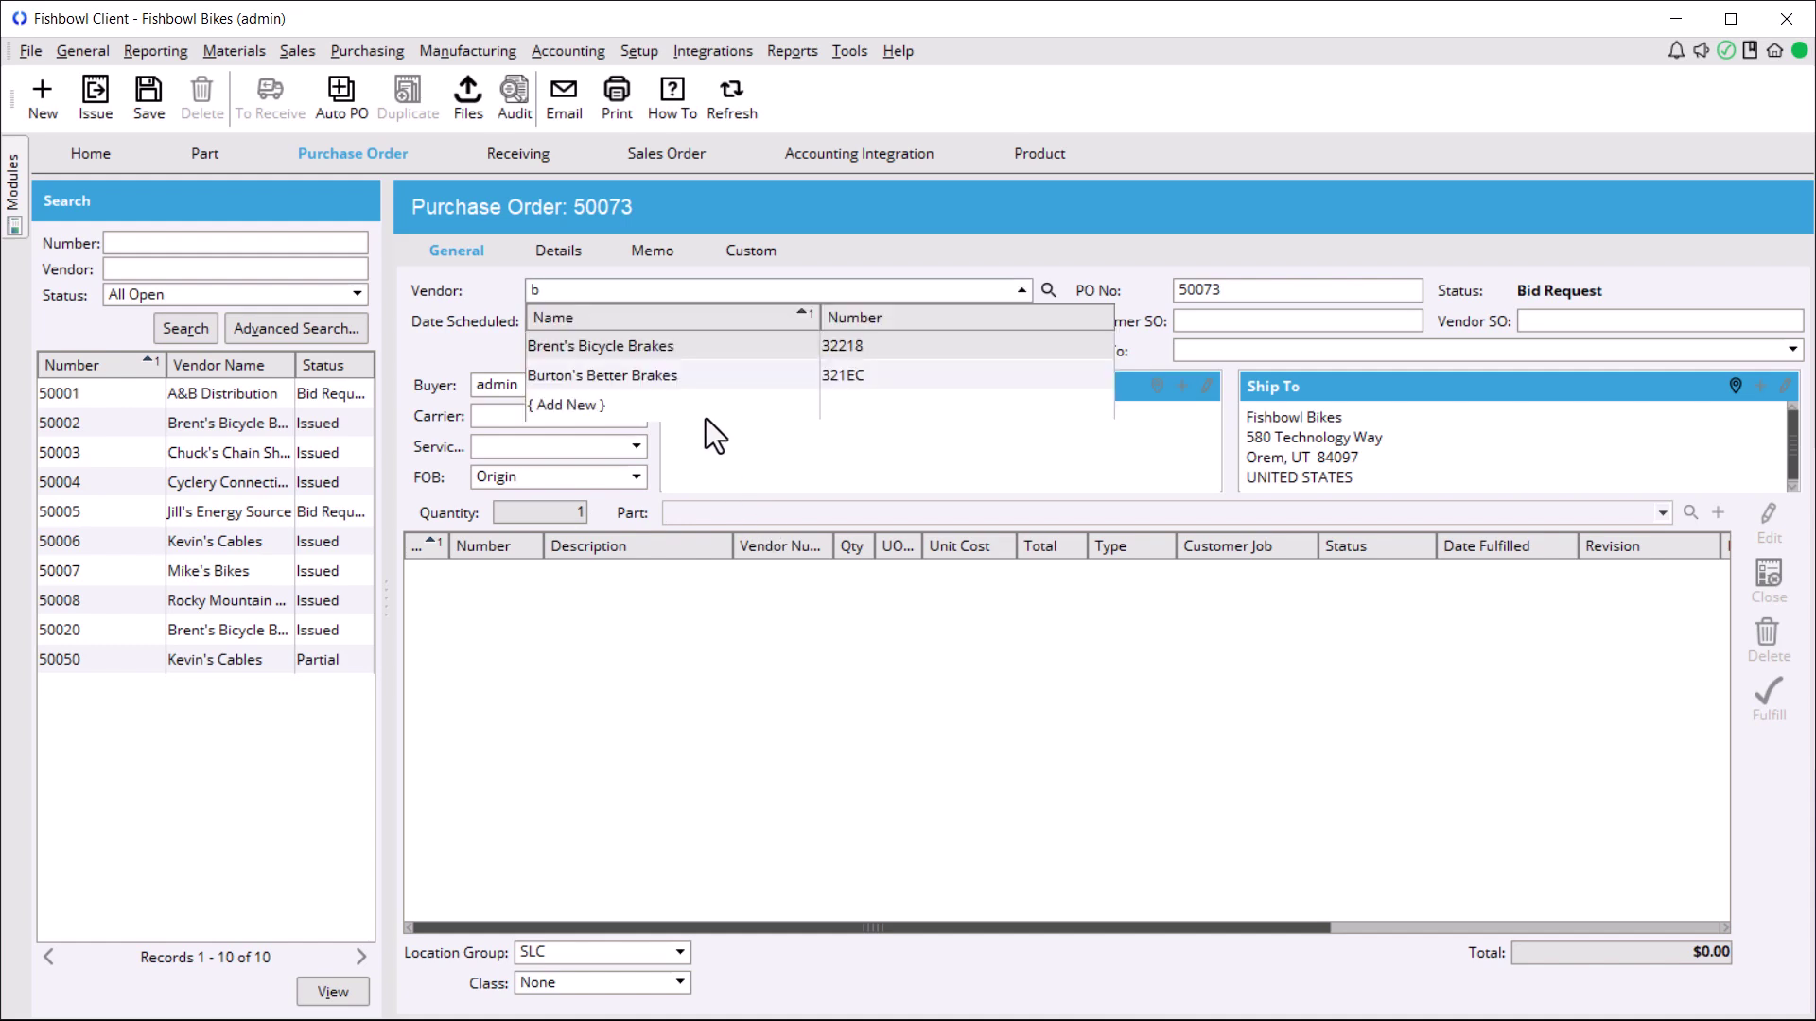
{"action": "left_click", "coordinate": [619, 346]}
{"action": "left_click", "coordinate": [903, 586]}
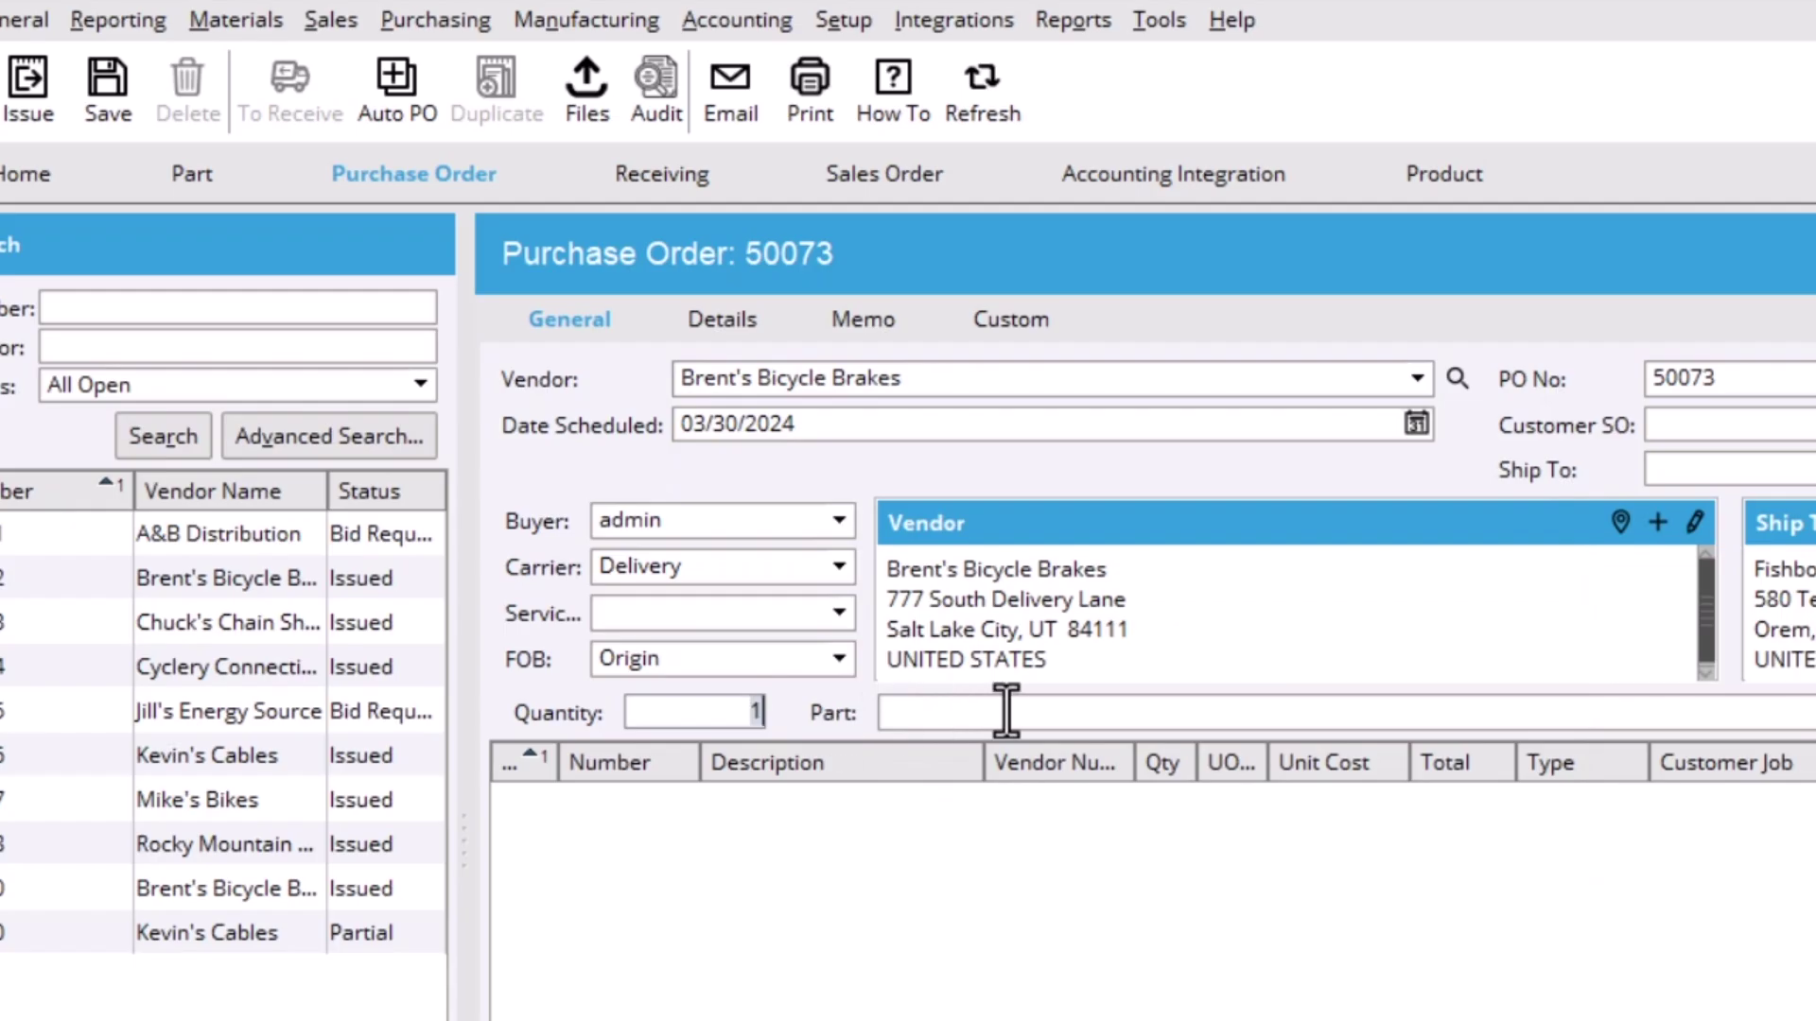
Add part R303 to the purchase order with a unit cost of $15.00 and issue the order.
{"action": "left_click", "coordinate": [819, 511]}
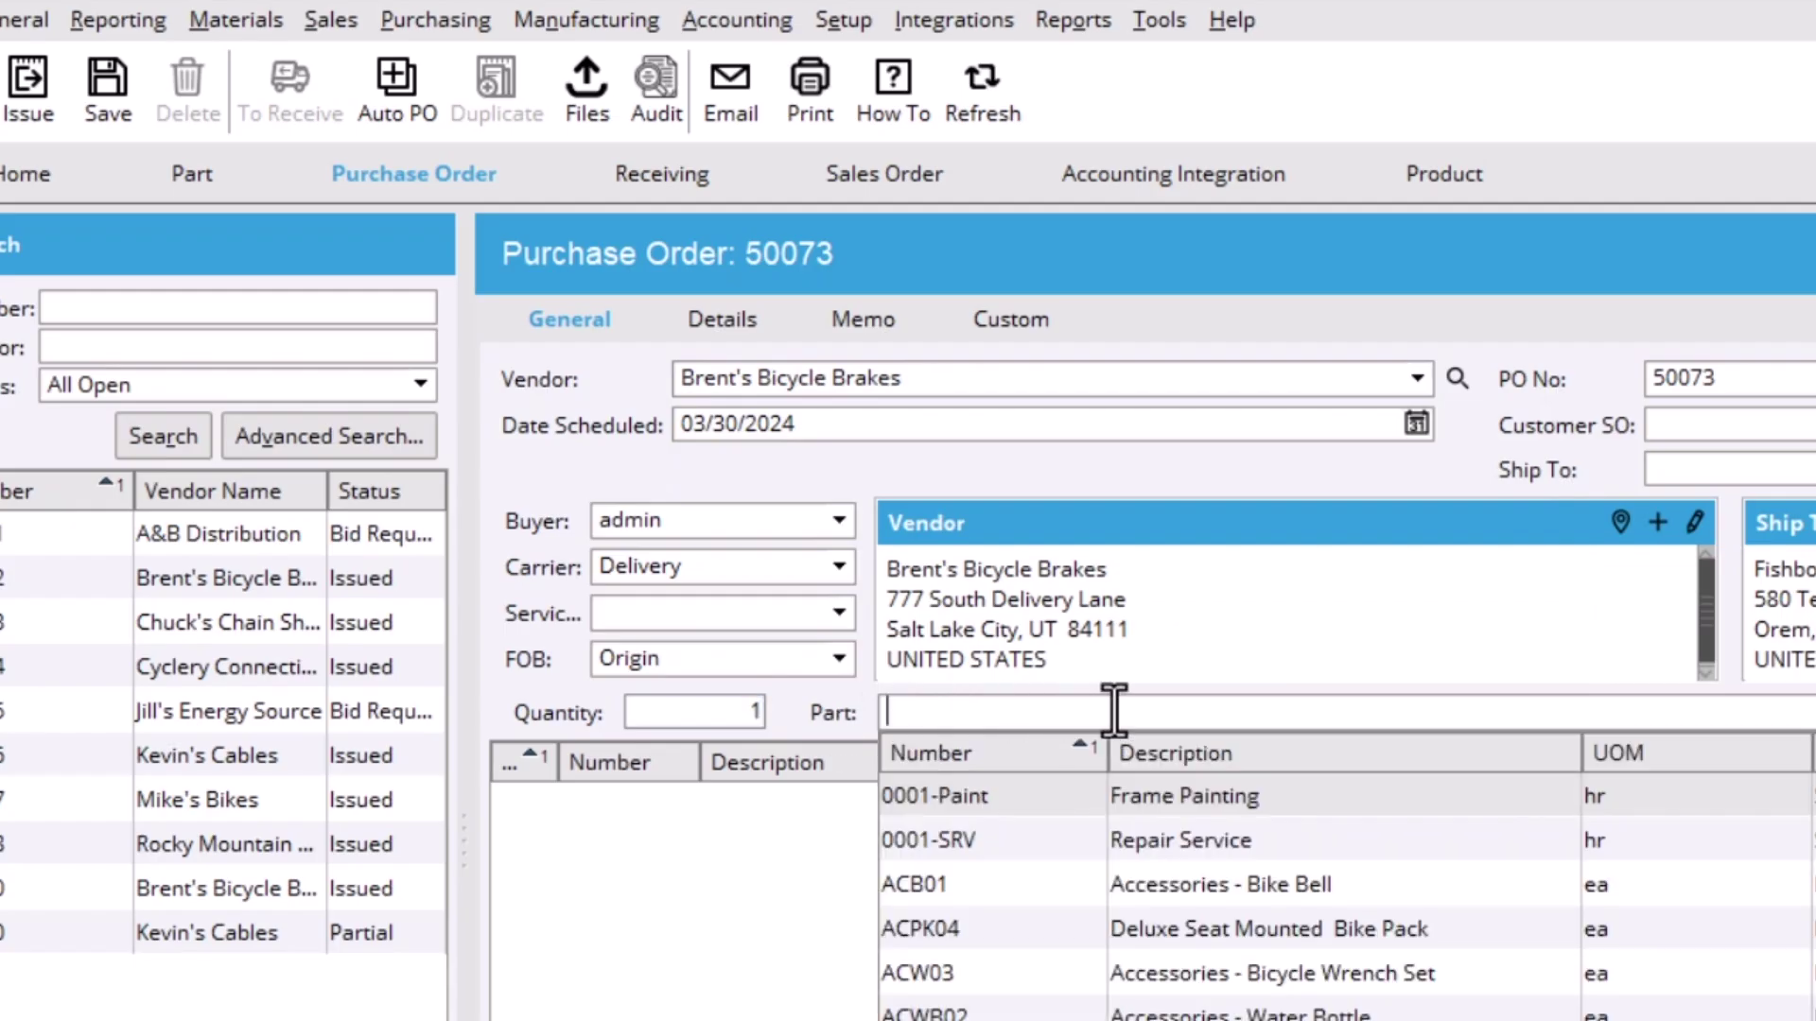
{"action": "type", "text": "r303"}
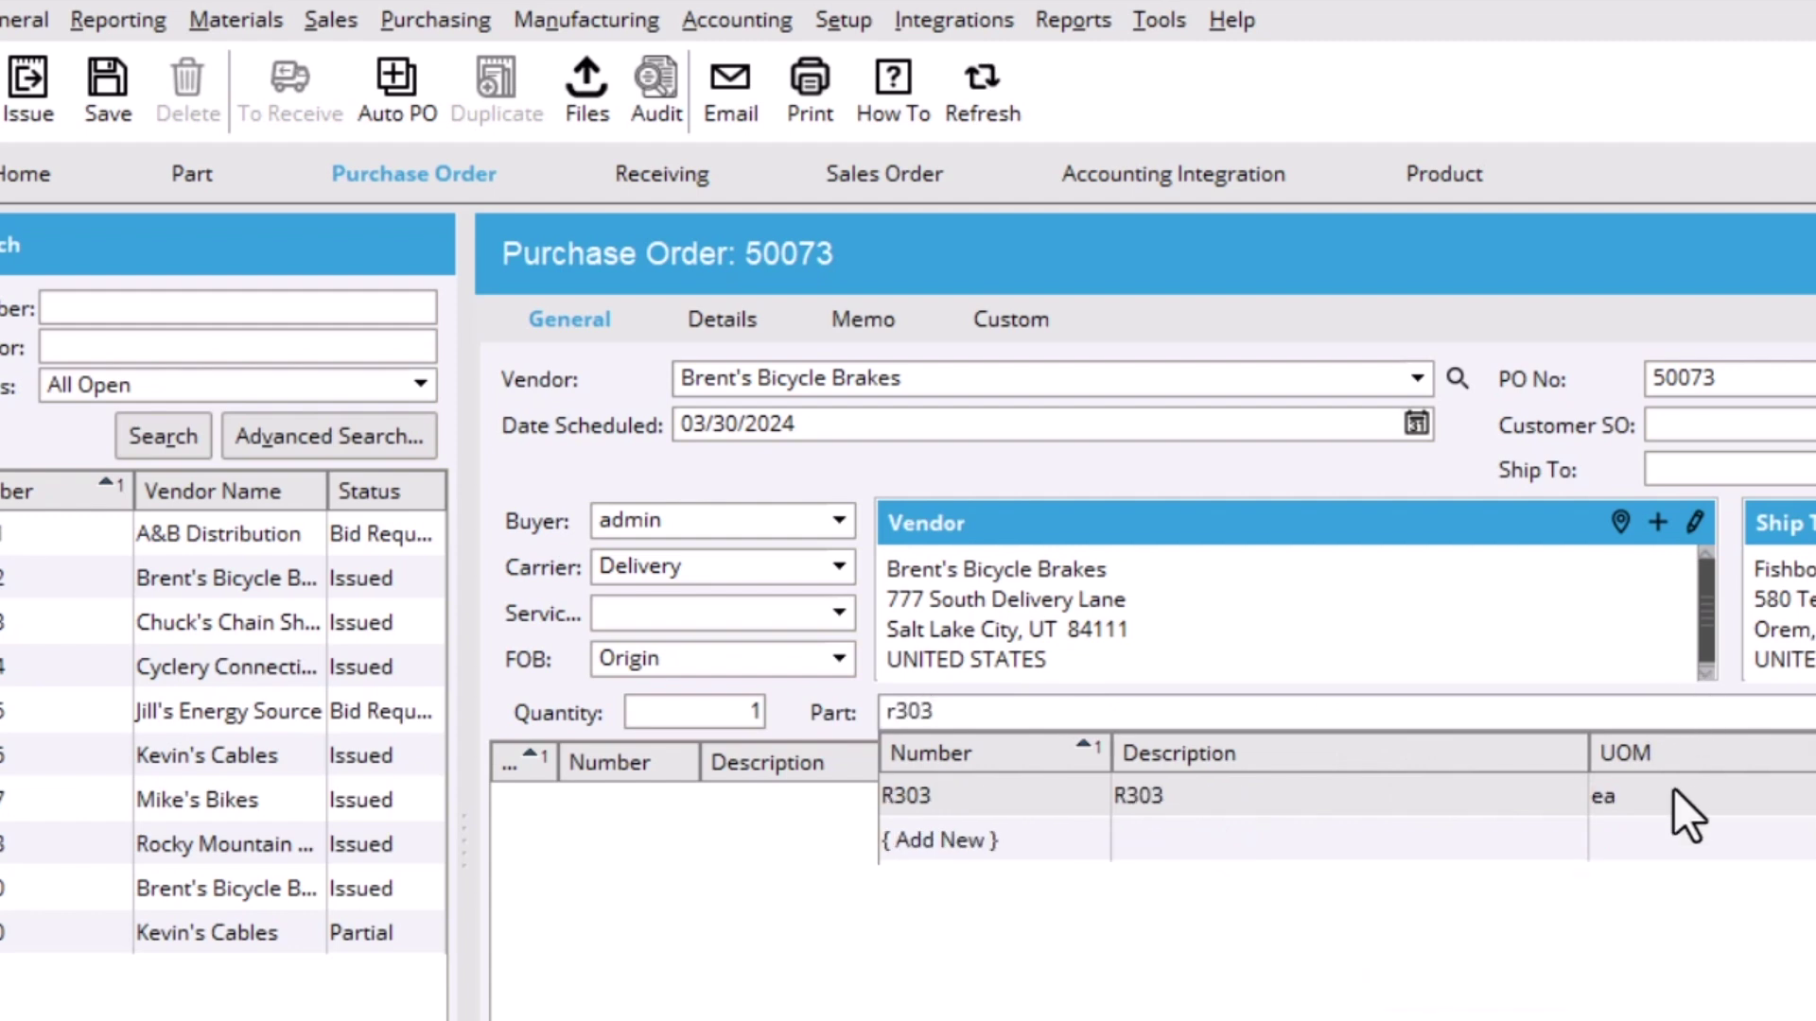
{"action": "left_click", "coordinate": [1676, 794]}
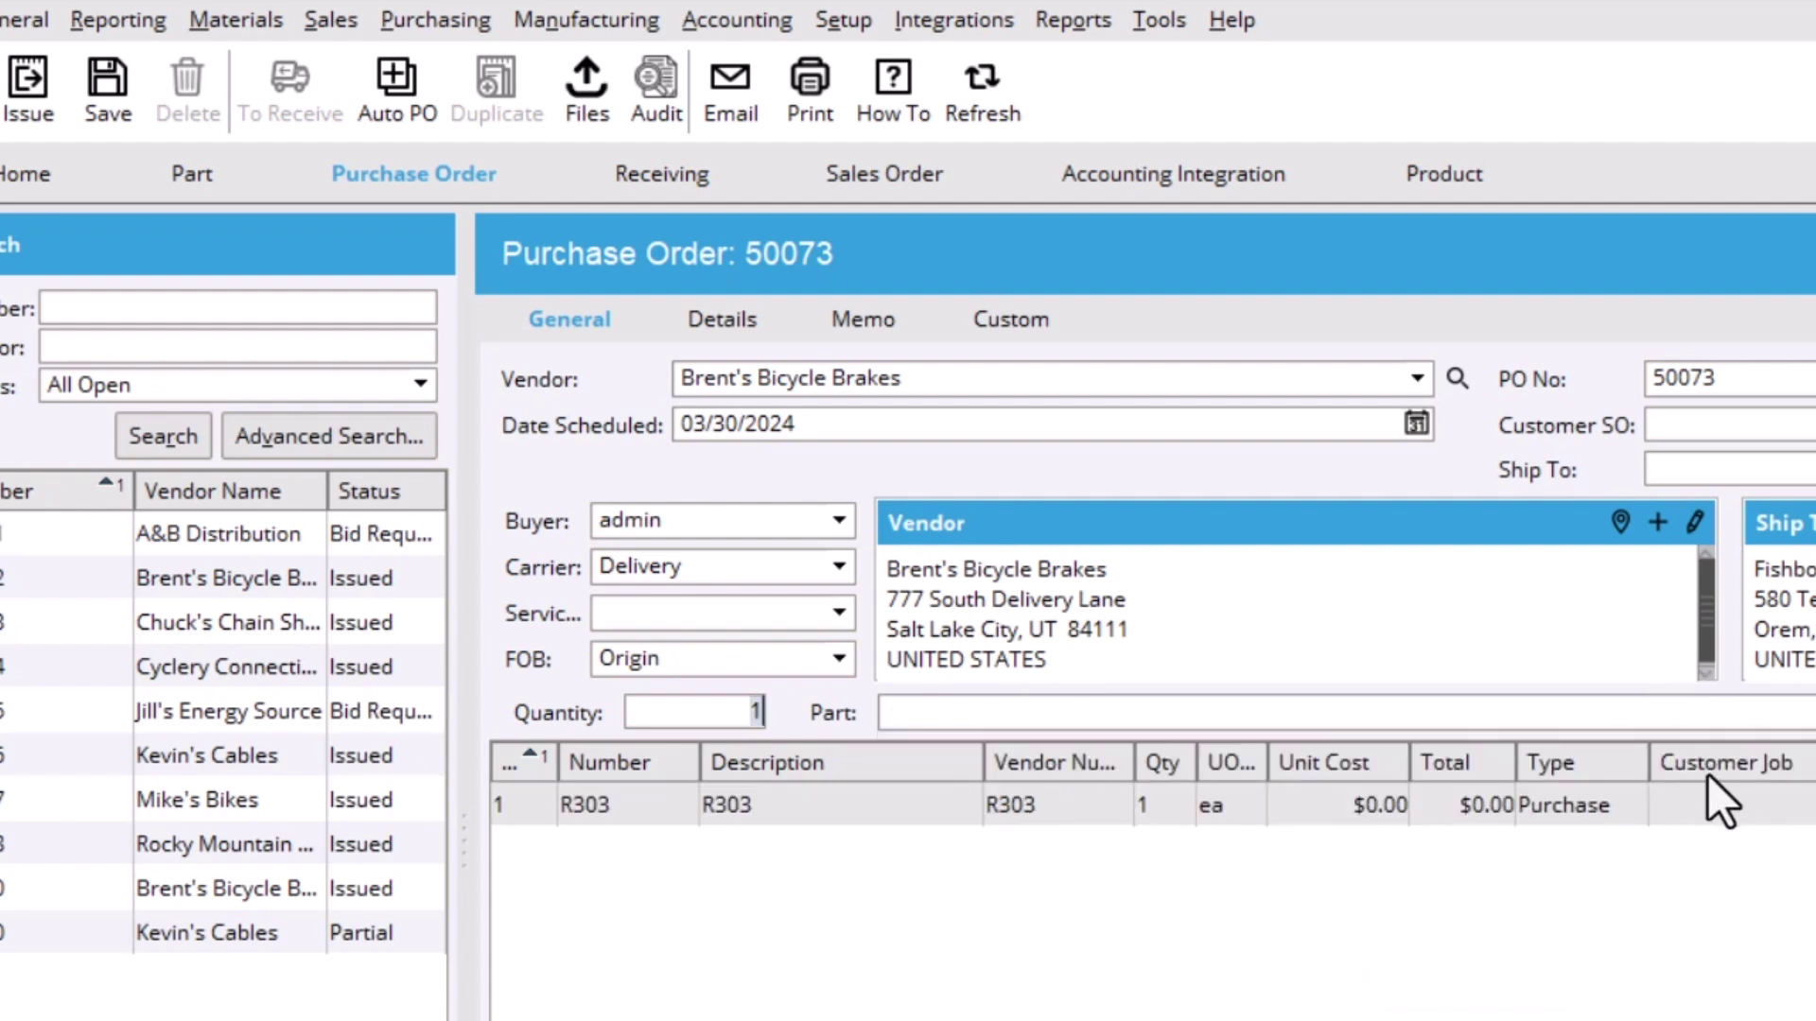
{"action": "left_click", "coordinate": [1360, 808]}
{"action": "type", "text": "15"}
{"action": "key", "text": "Return"}
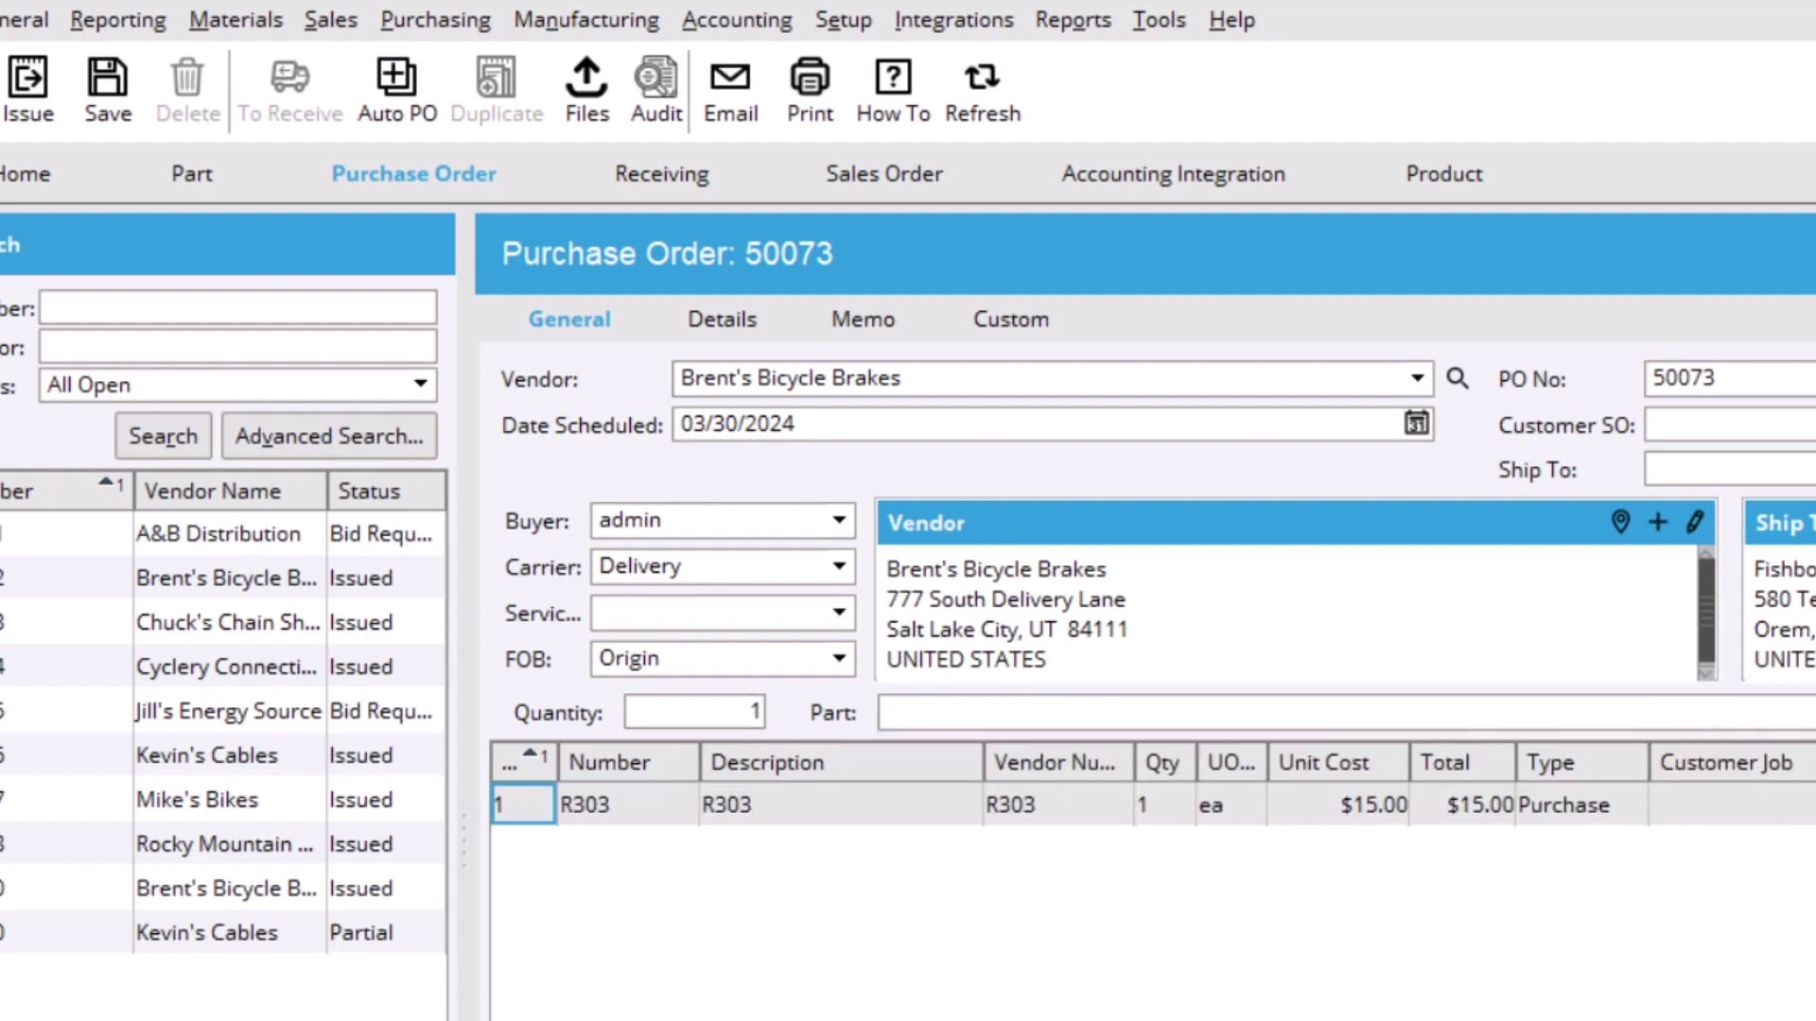
{"action": "left_click", "coordinate": [21, 85]}
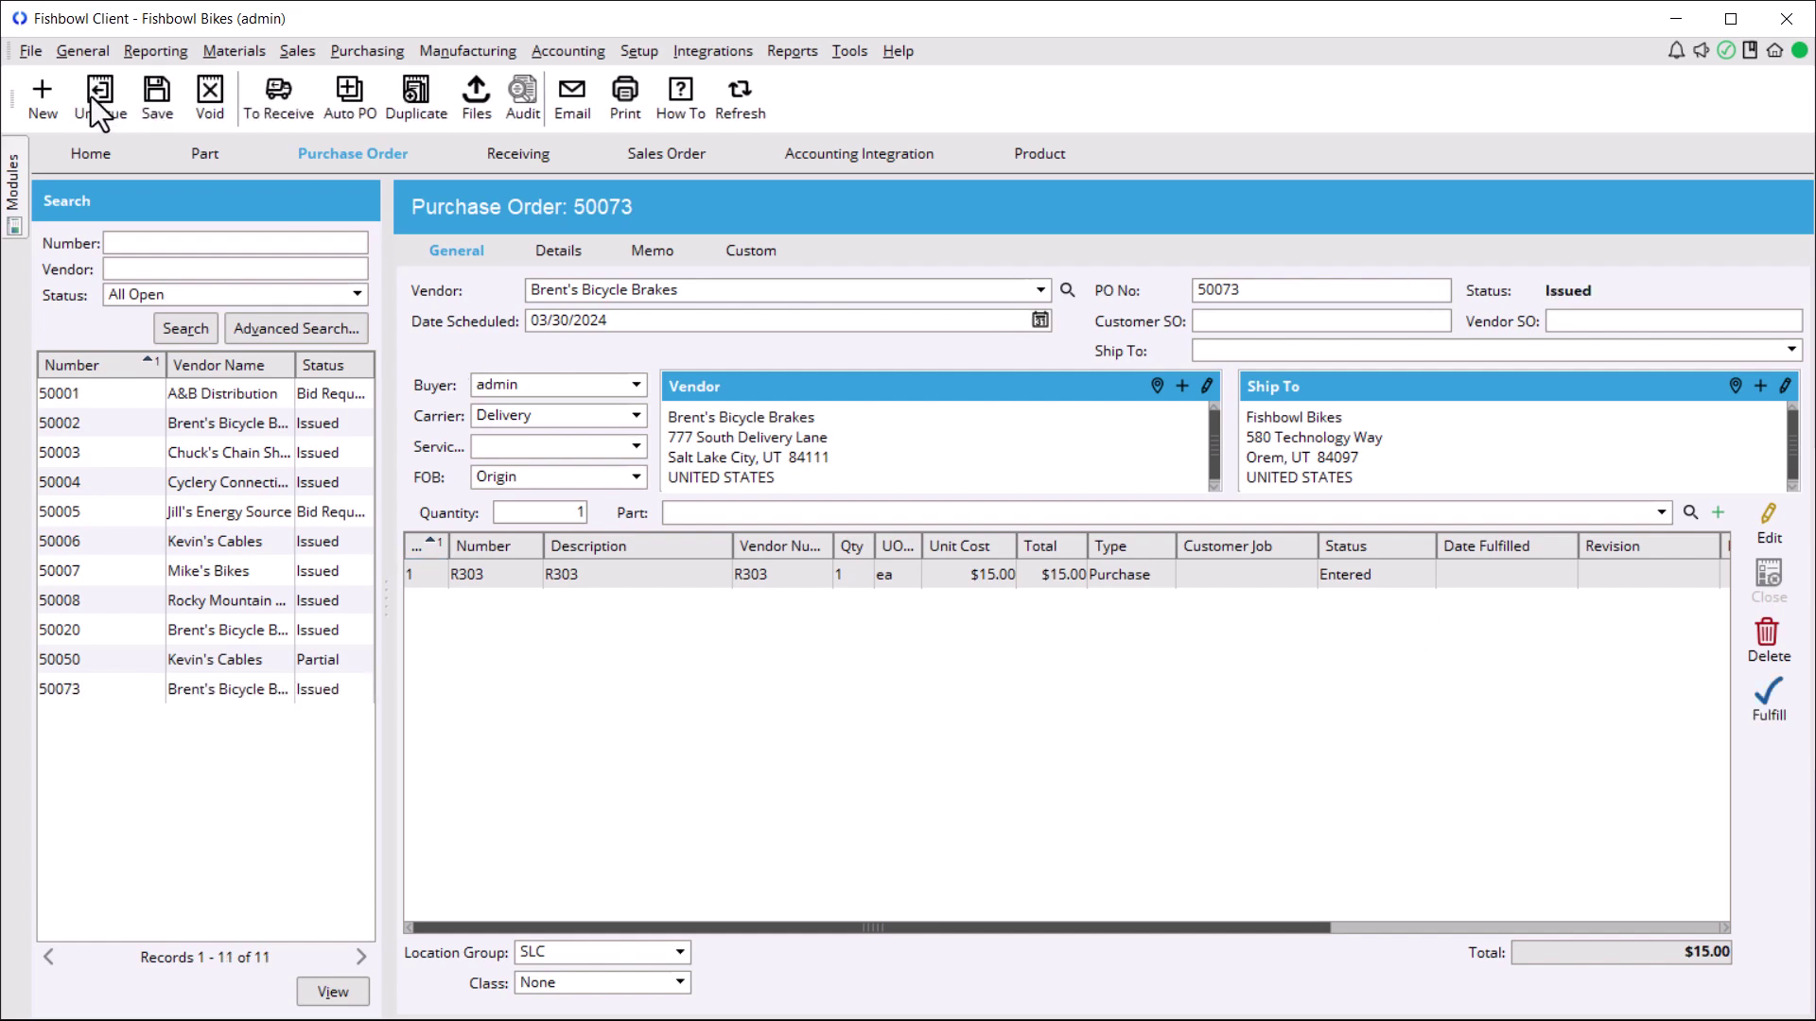
Receive the purchase order's R303 item and reconcile it with reference number 9001 and bill date 03/30/2024, adding no extra items.
{"action": "left_click", "coordinate": [283, 106]}
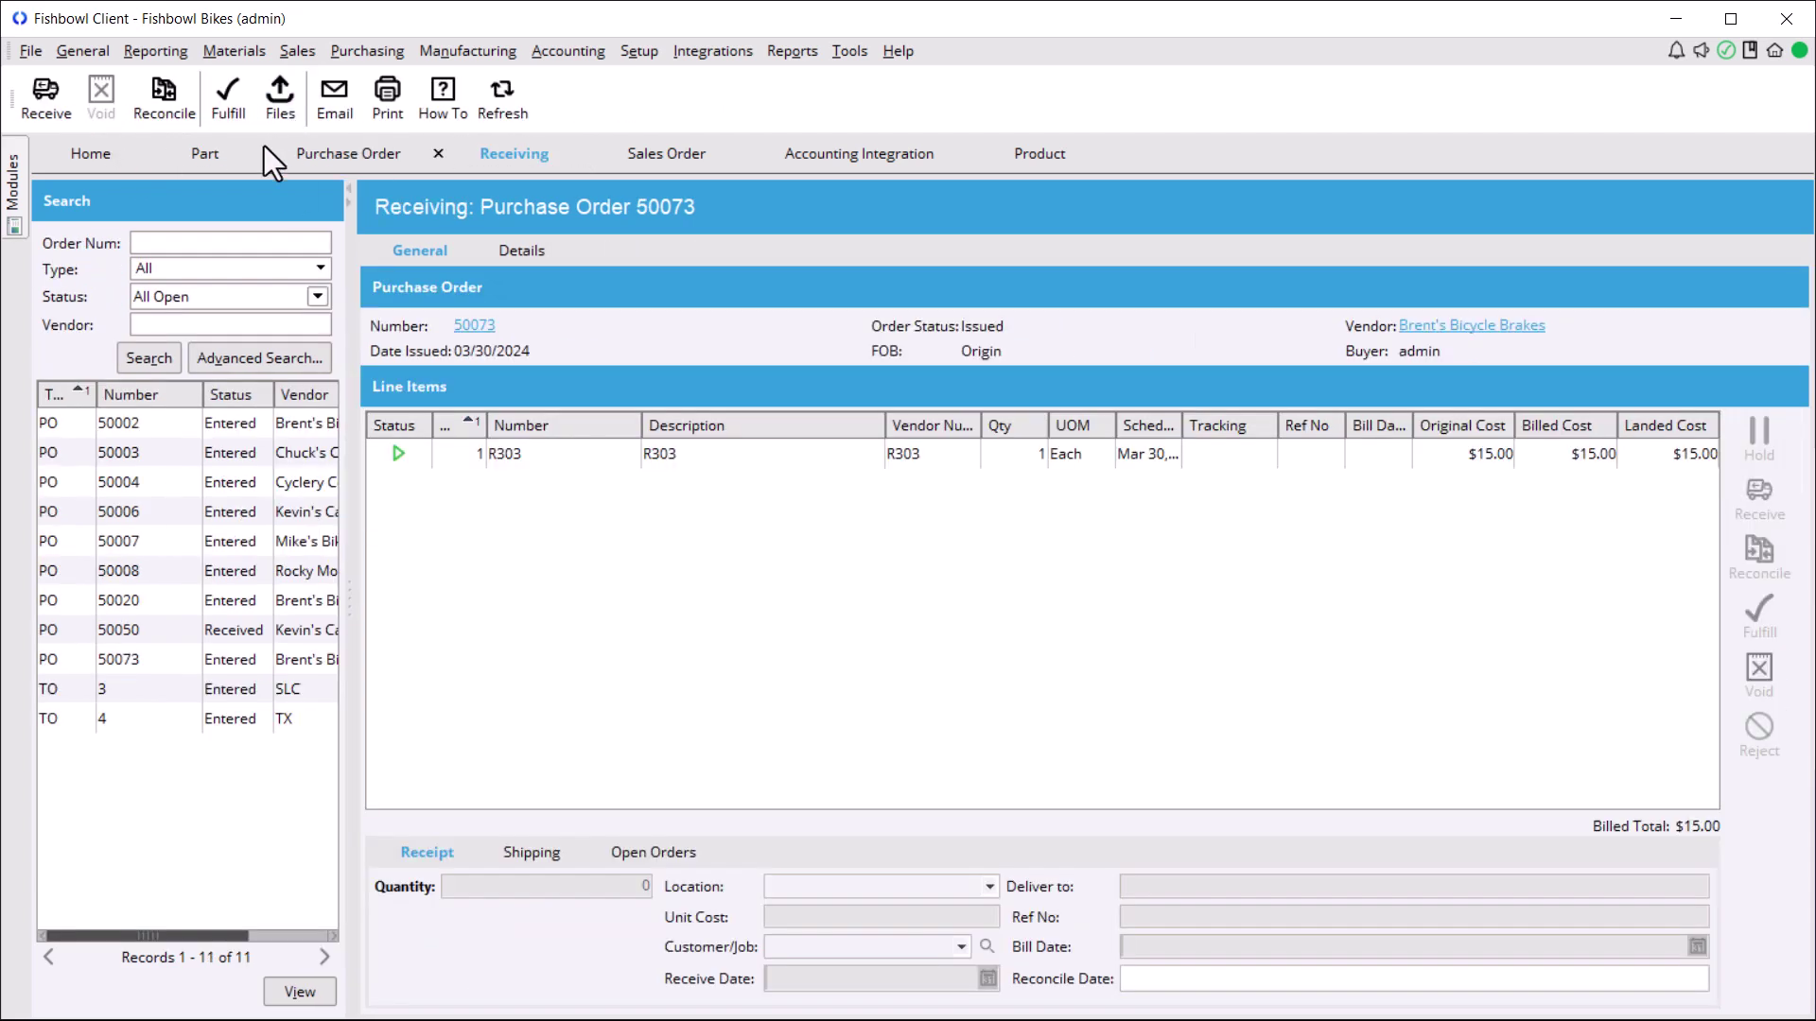
{"action": "left_click", "coordinate": [51, 100]}
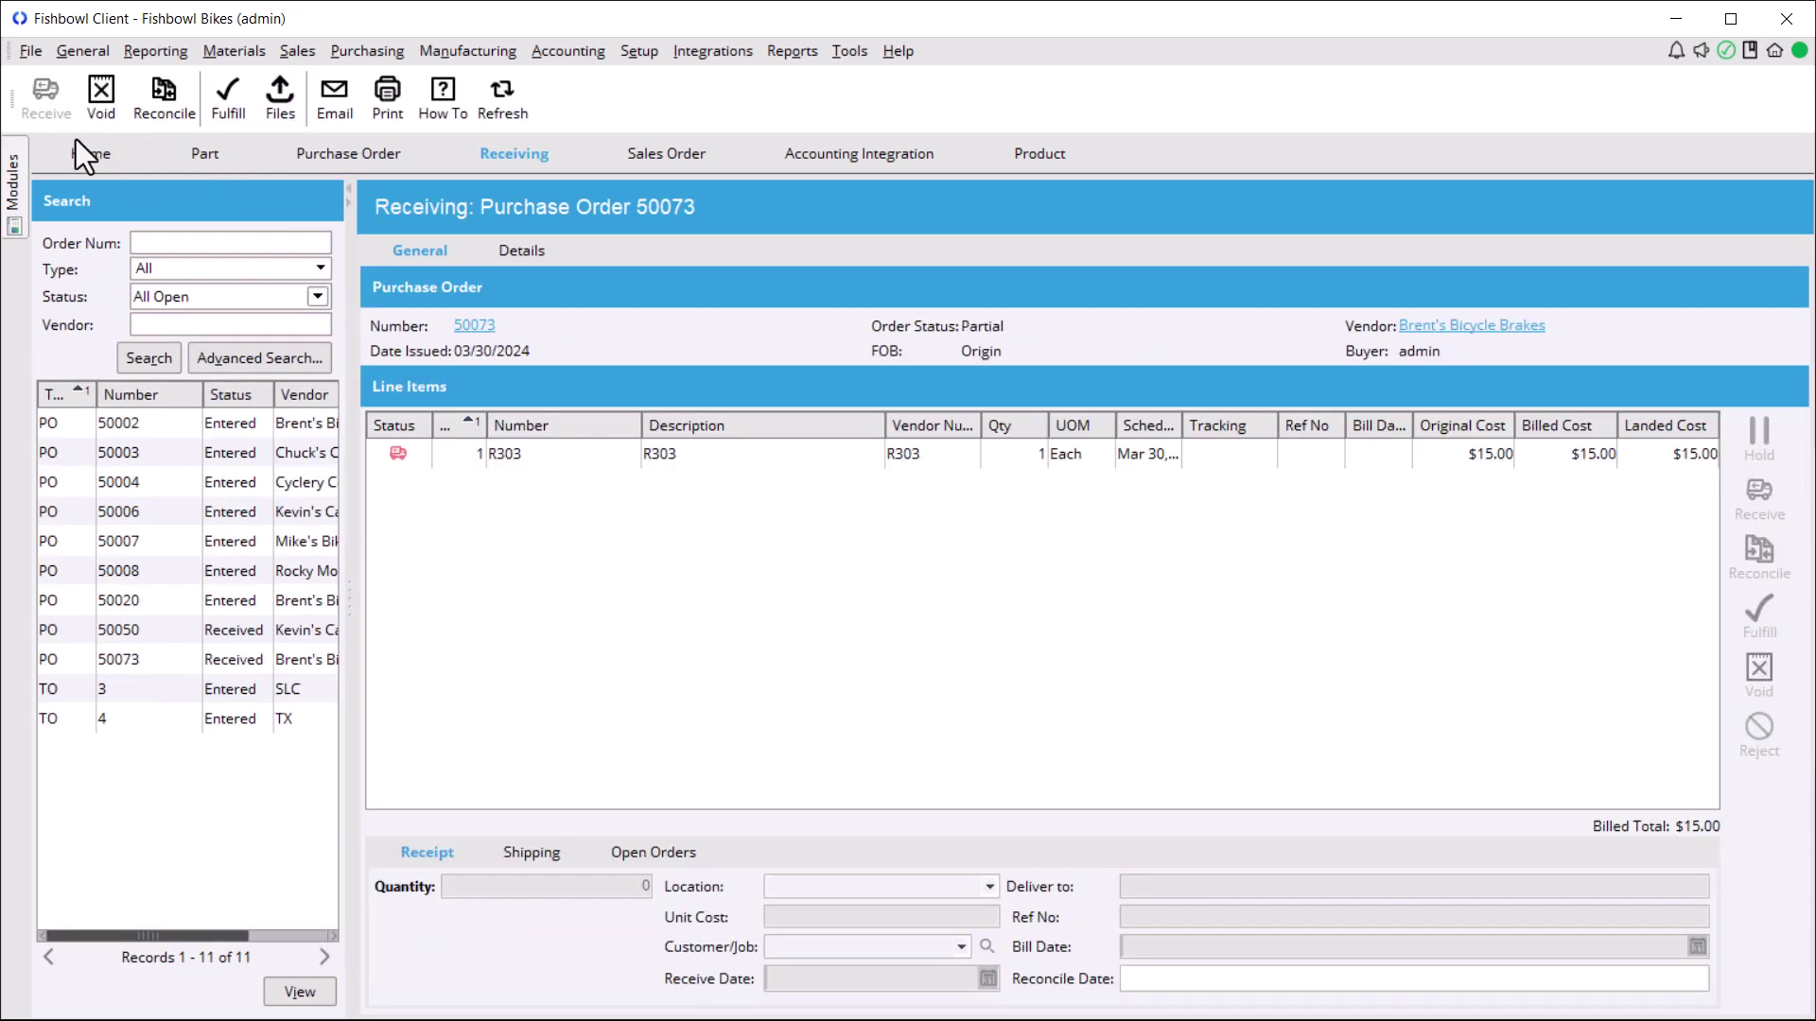
{"action": "left_click", "coordinate": [160, 101]}
{"action": "type", "text": "9001"}
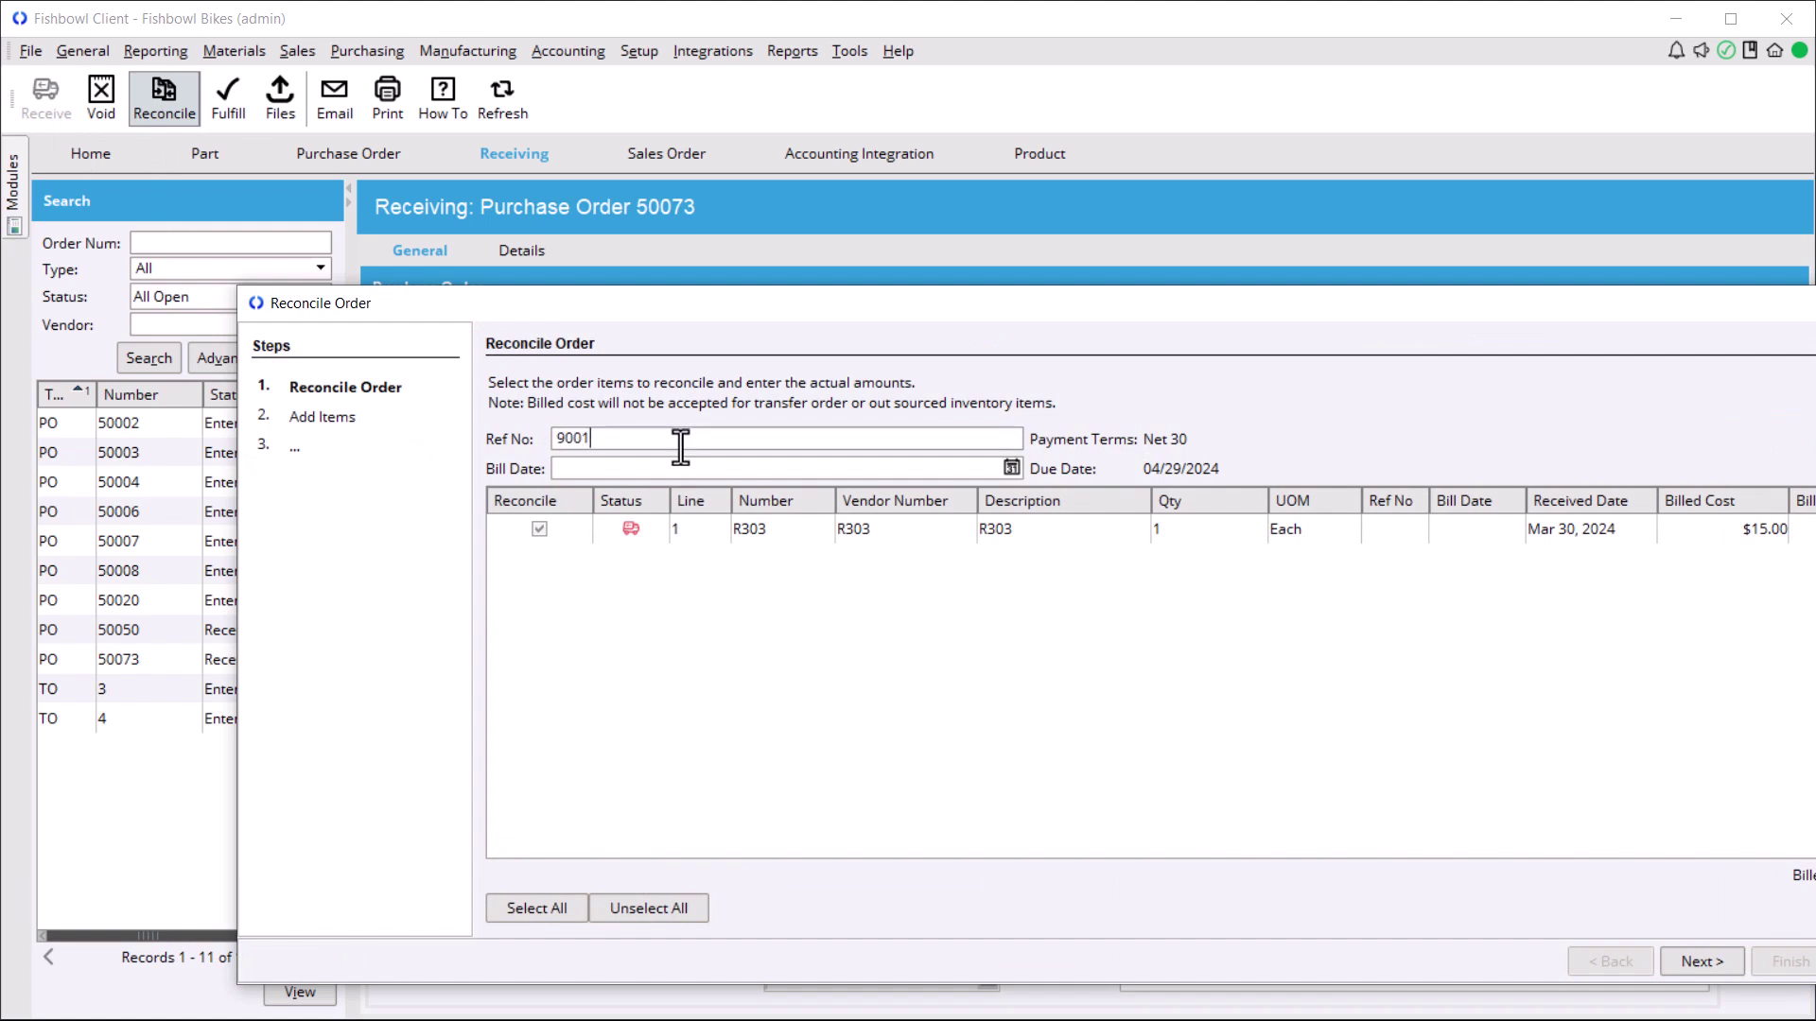
{"action": "left_click", "coordinate": [624, 468]}
{"action": "left_click", "coordinate": [1011, 468]}
{"action": "left_click", "coordinate": [880, 723]}
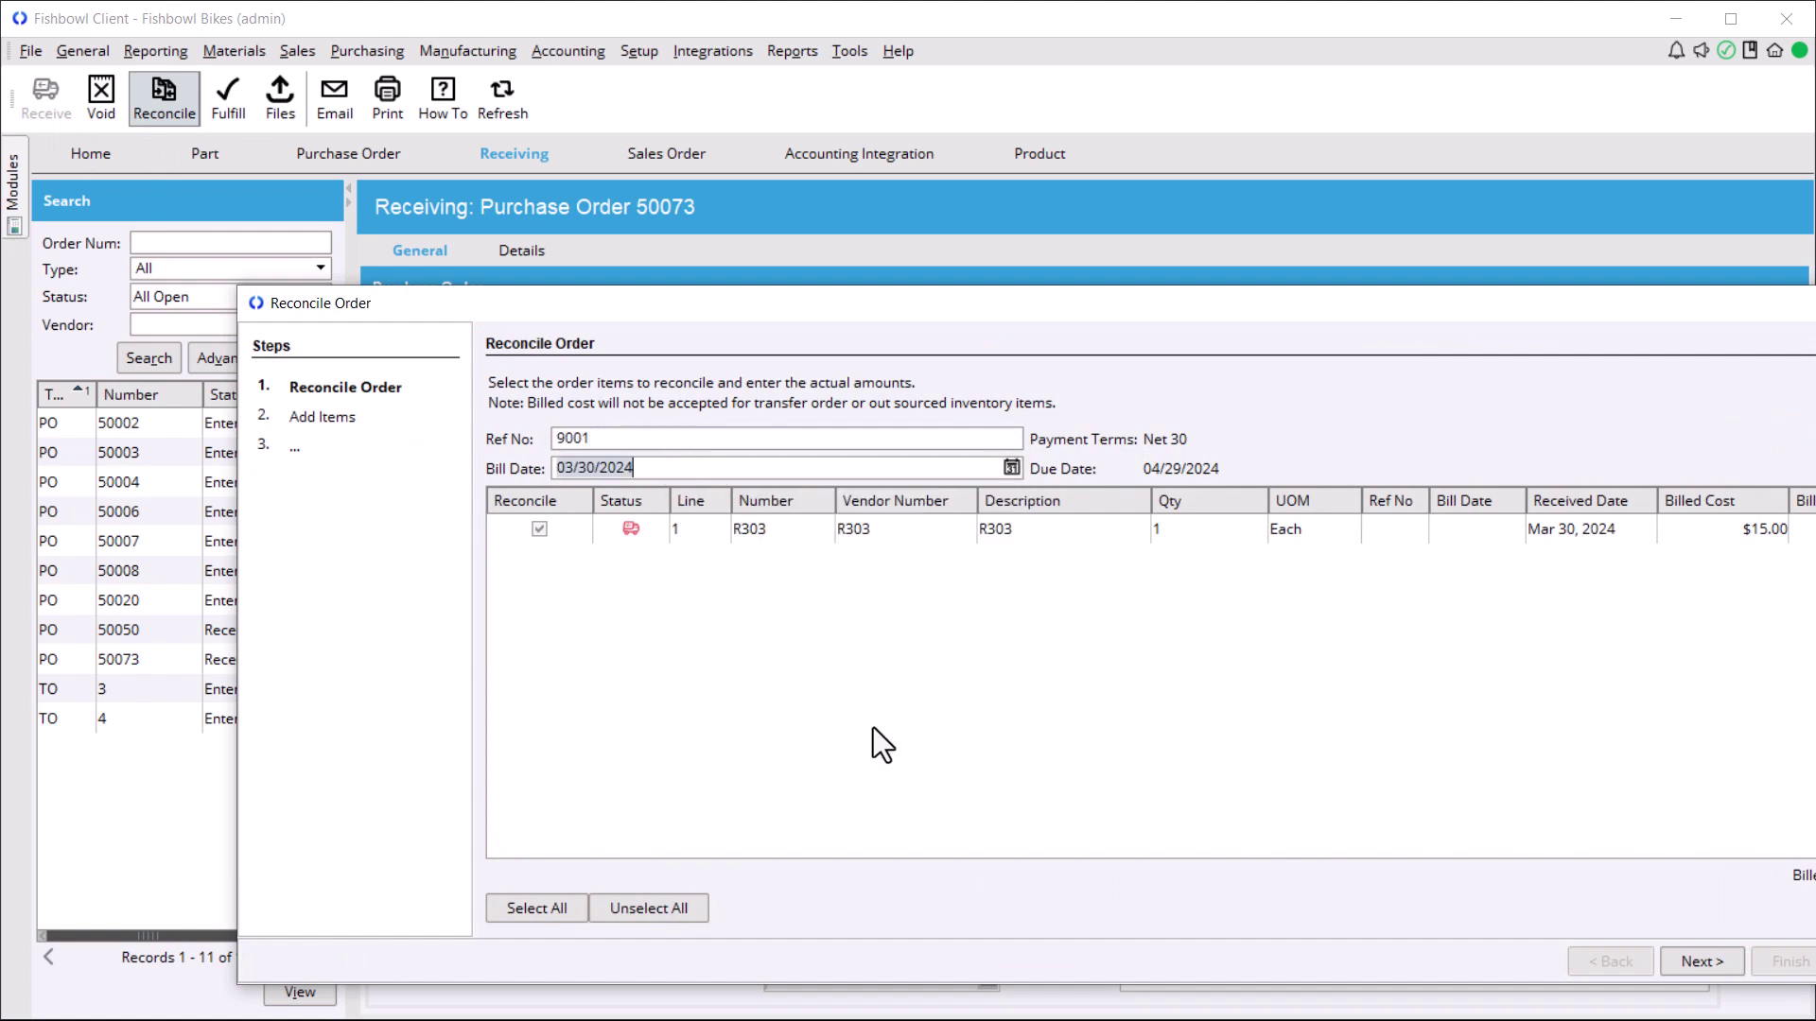
{"action": "left_click", "coordinate": [1698, 962]}
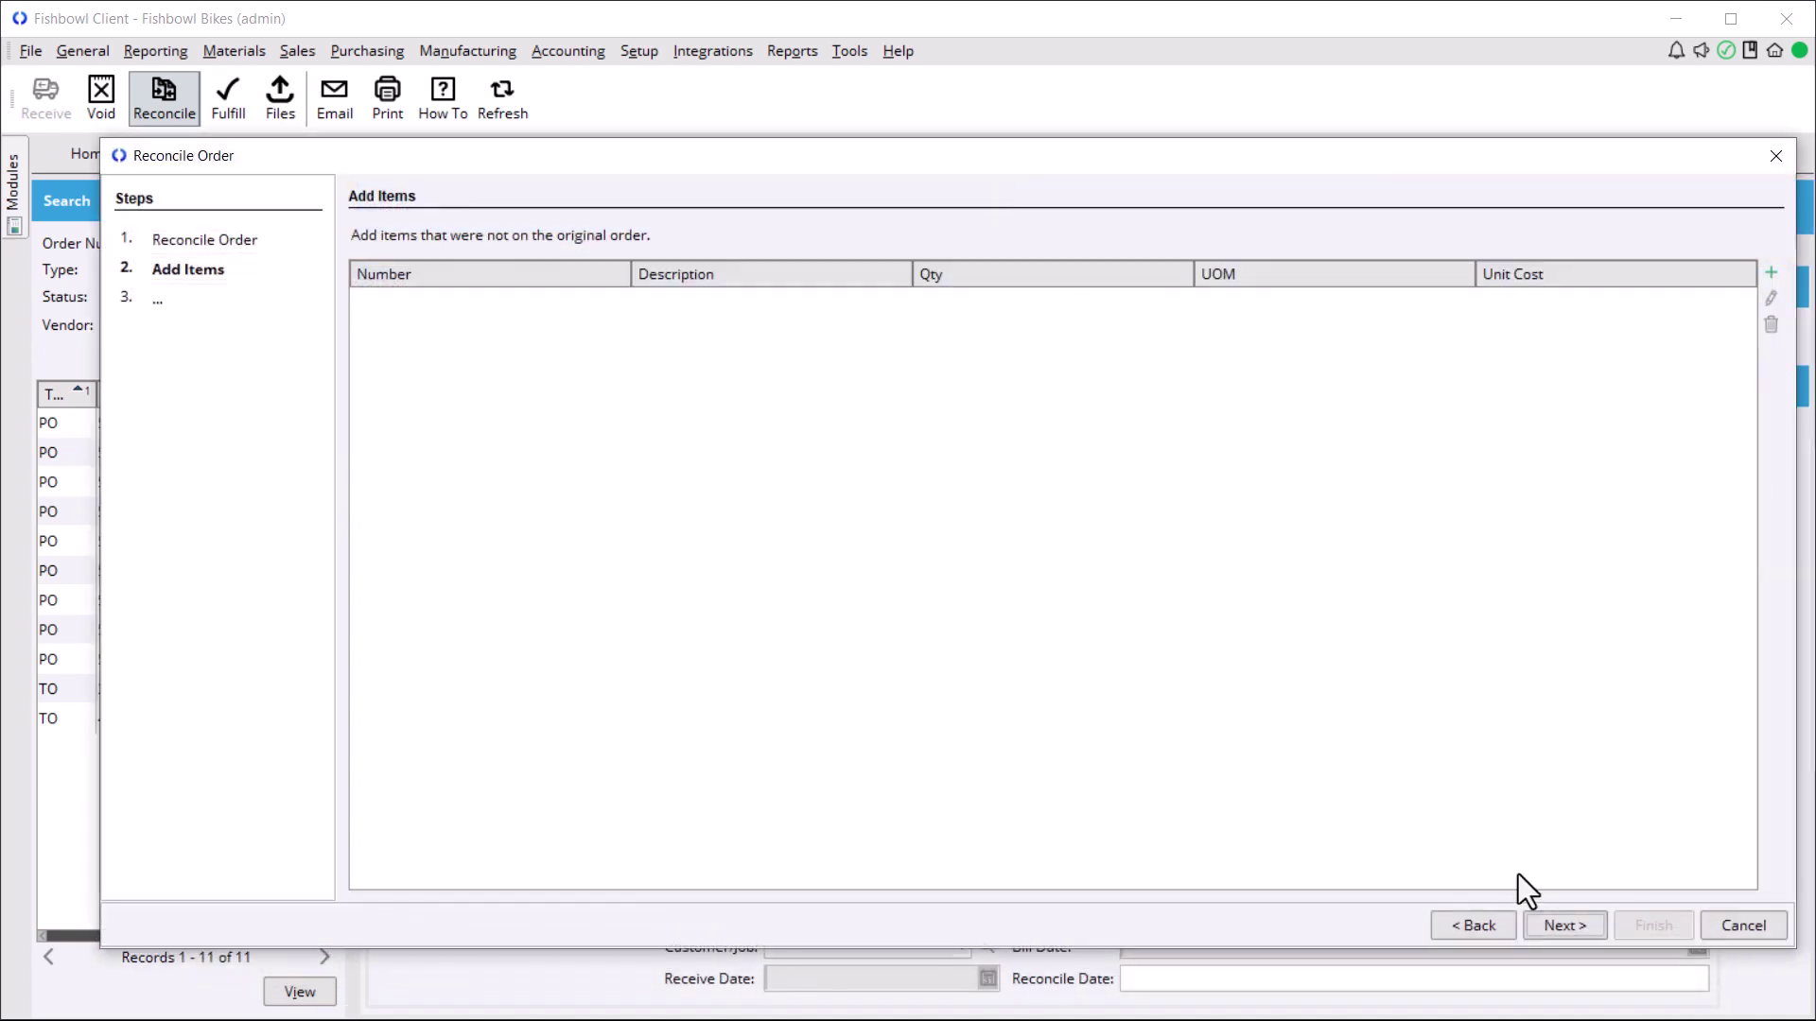
{"action": "left_click", "coordinate": [1551, 930]}
{"action": "left_click", "coordinate": [1636, 927]}
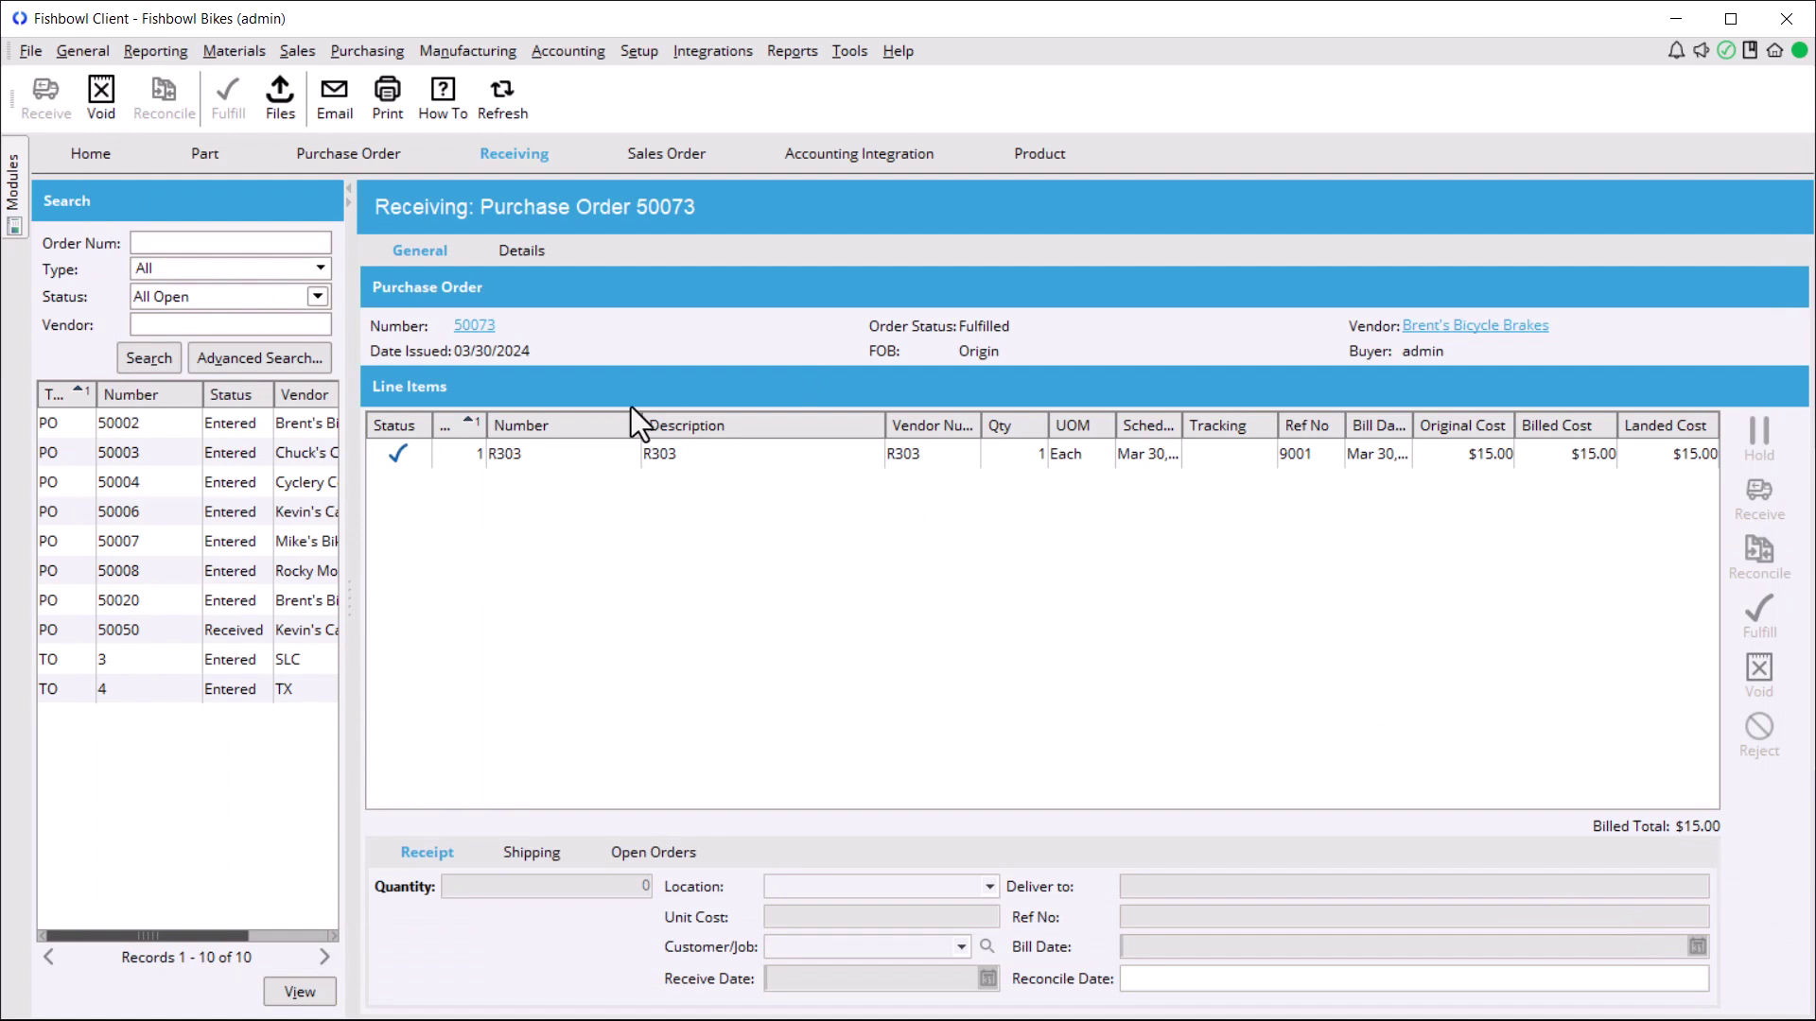
{"action": "left_click", "coordinate": [598, 458]}
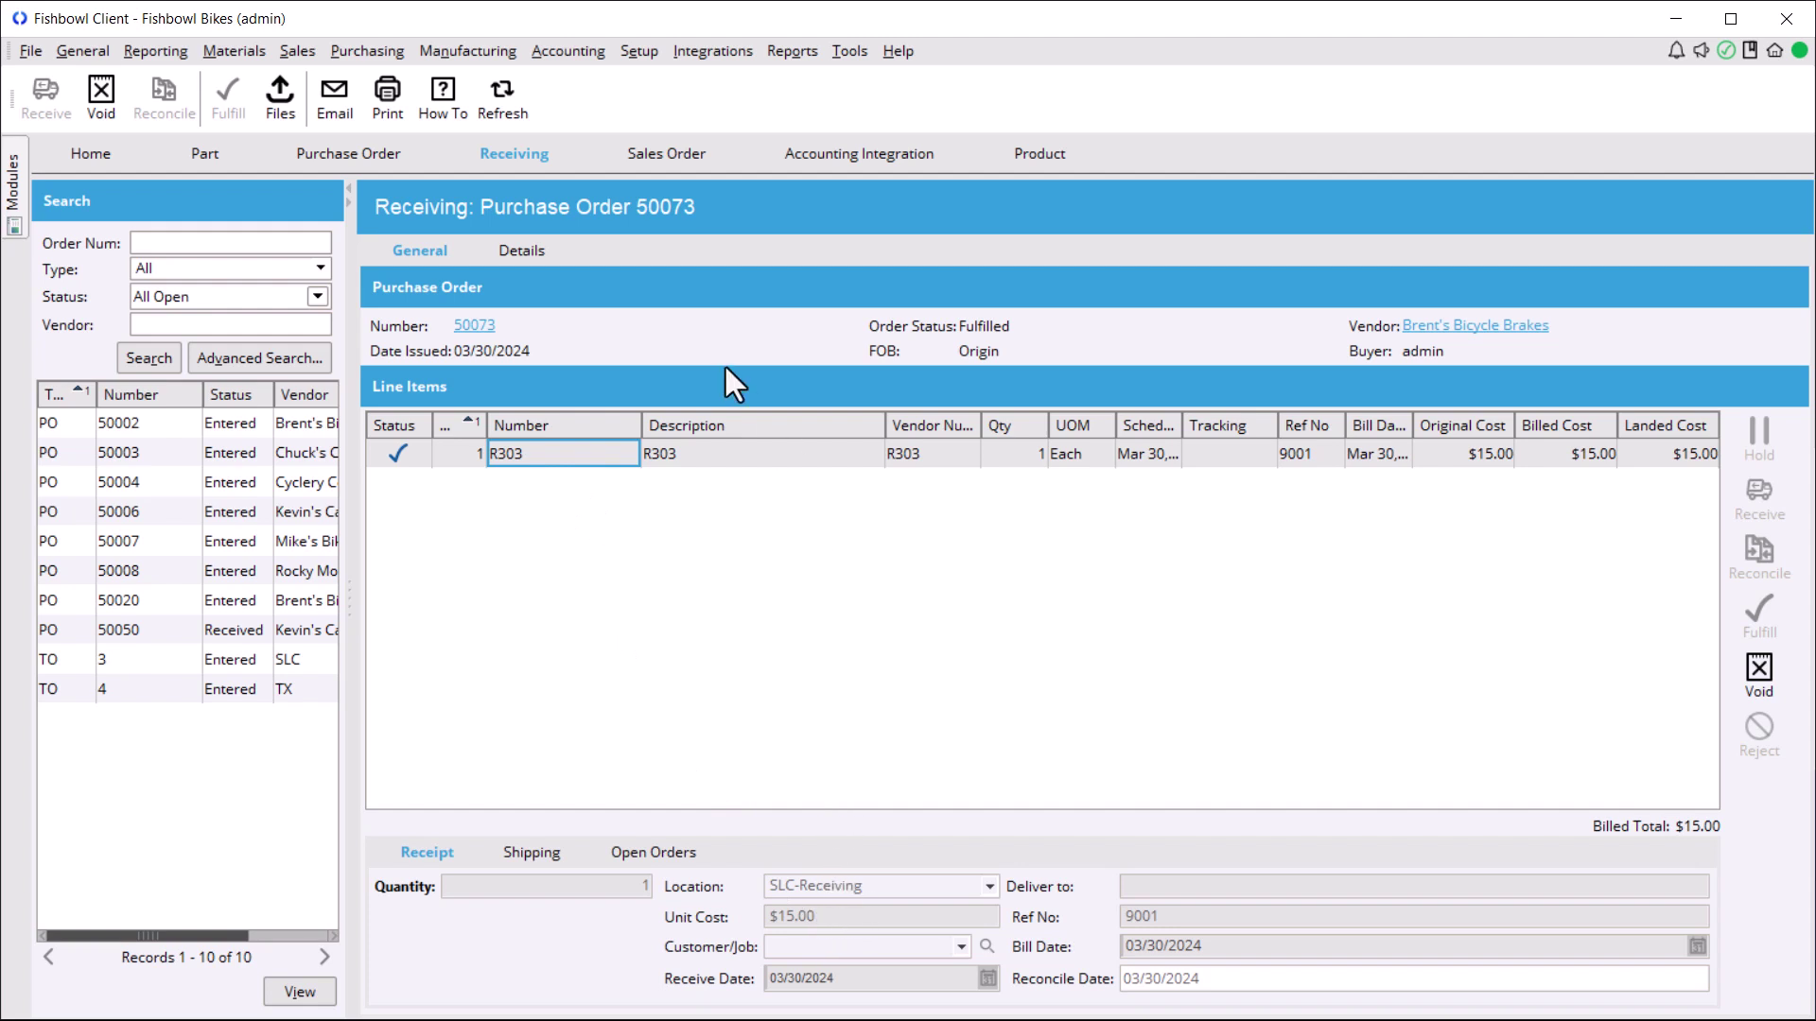
Create a new sales order for the customer Captain Cyclery and add one unit of product R303.
{"action": "left_click", "coordinate": [672, 149]}
{"action": "left_click", "coordinate": [43, 99]}
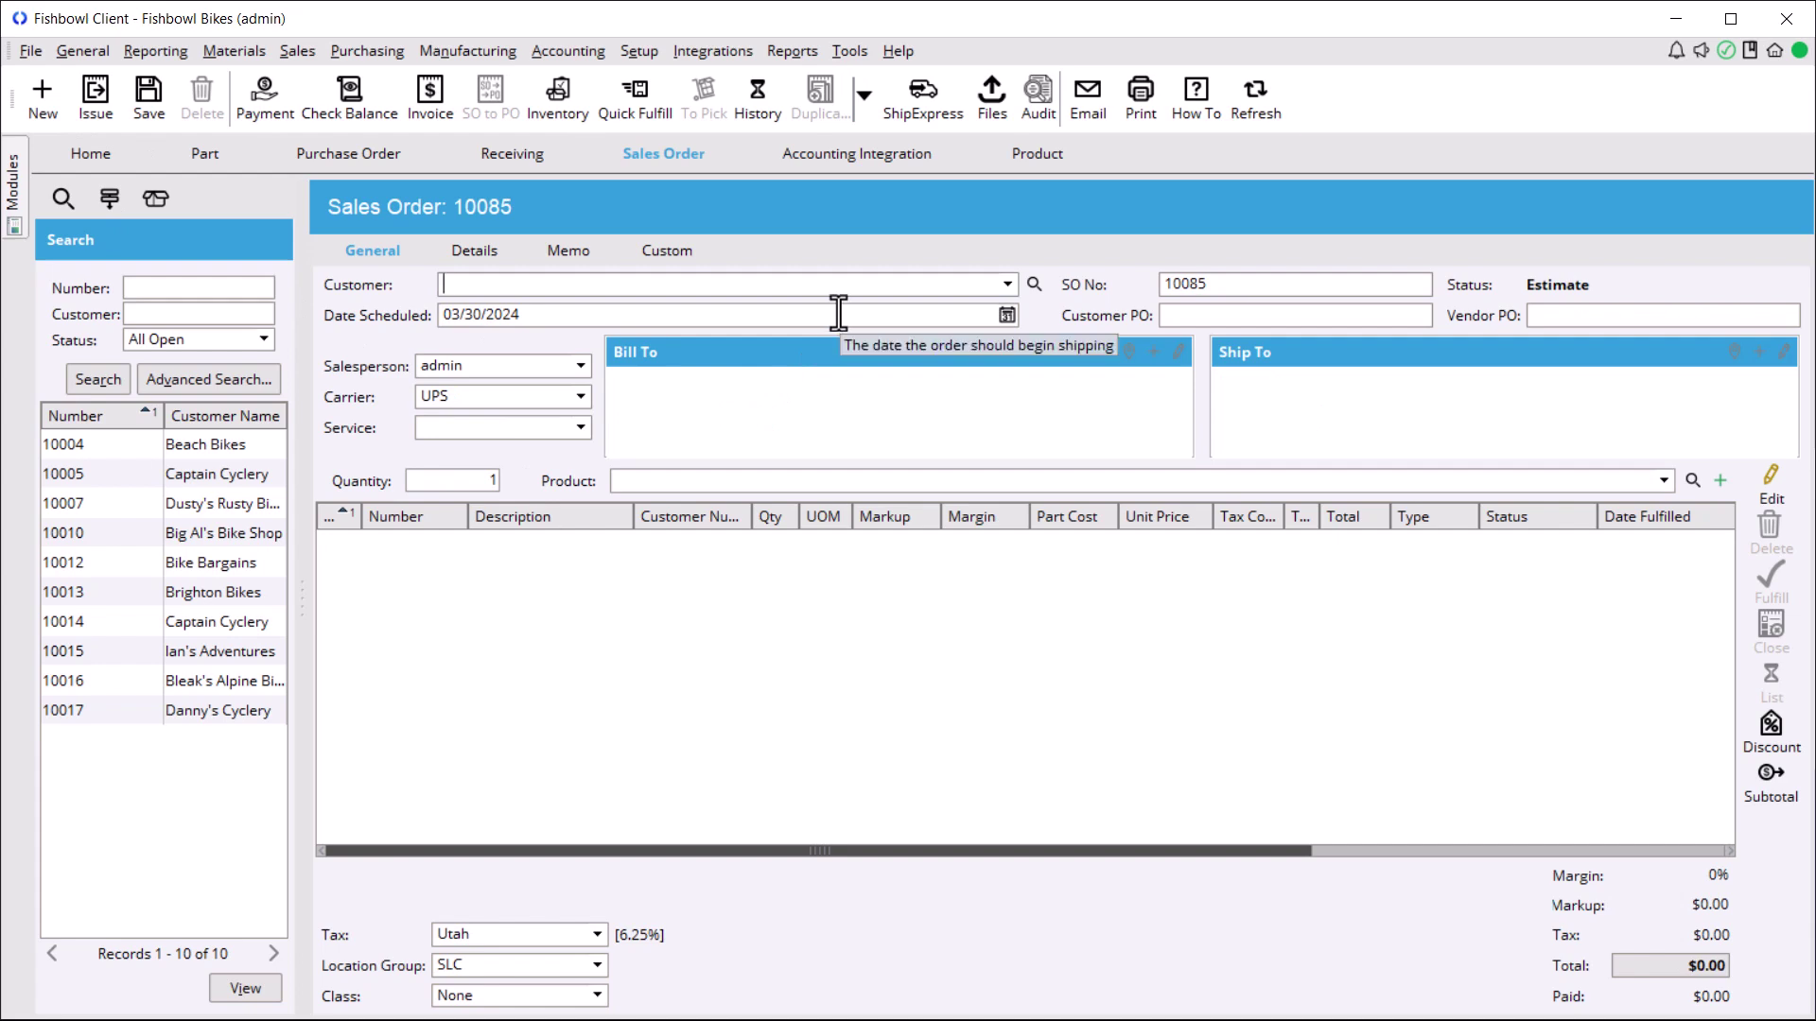
{"action": "type", "text": "C"}
{"action": "left_click", "coordinate": [607, 337]}
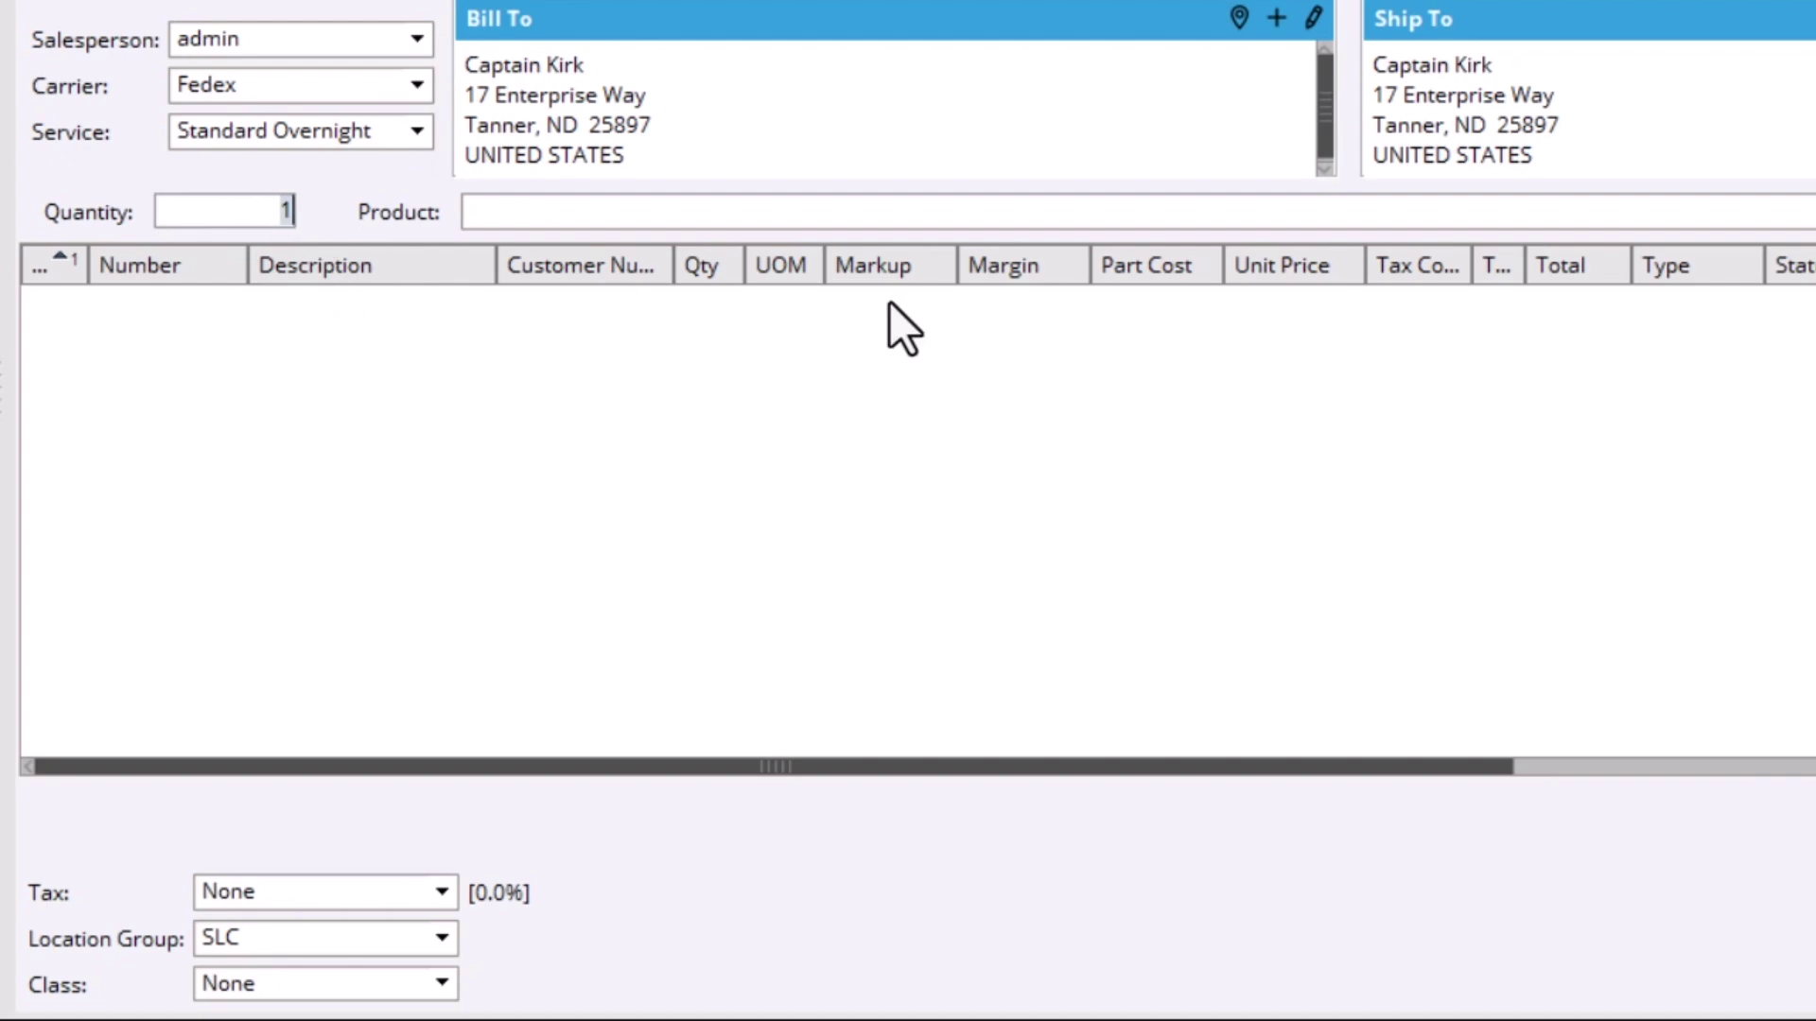
{"action": "left_click", "coordinate": [804, 479]}
{"action": "type", "text": "r303"}
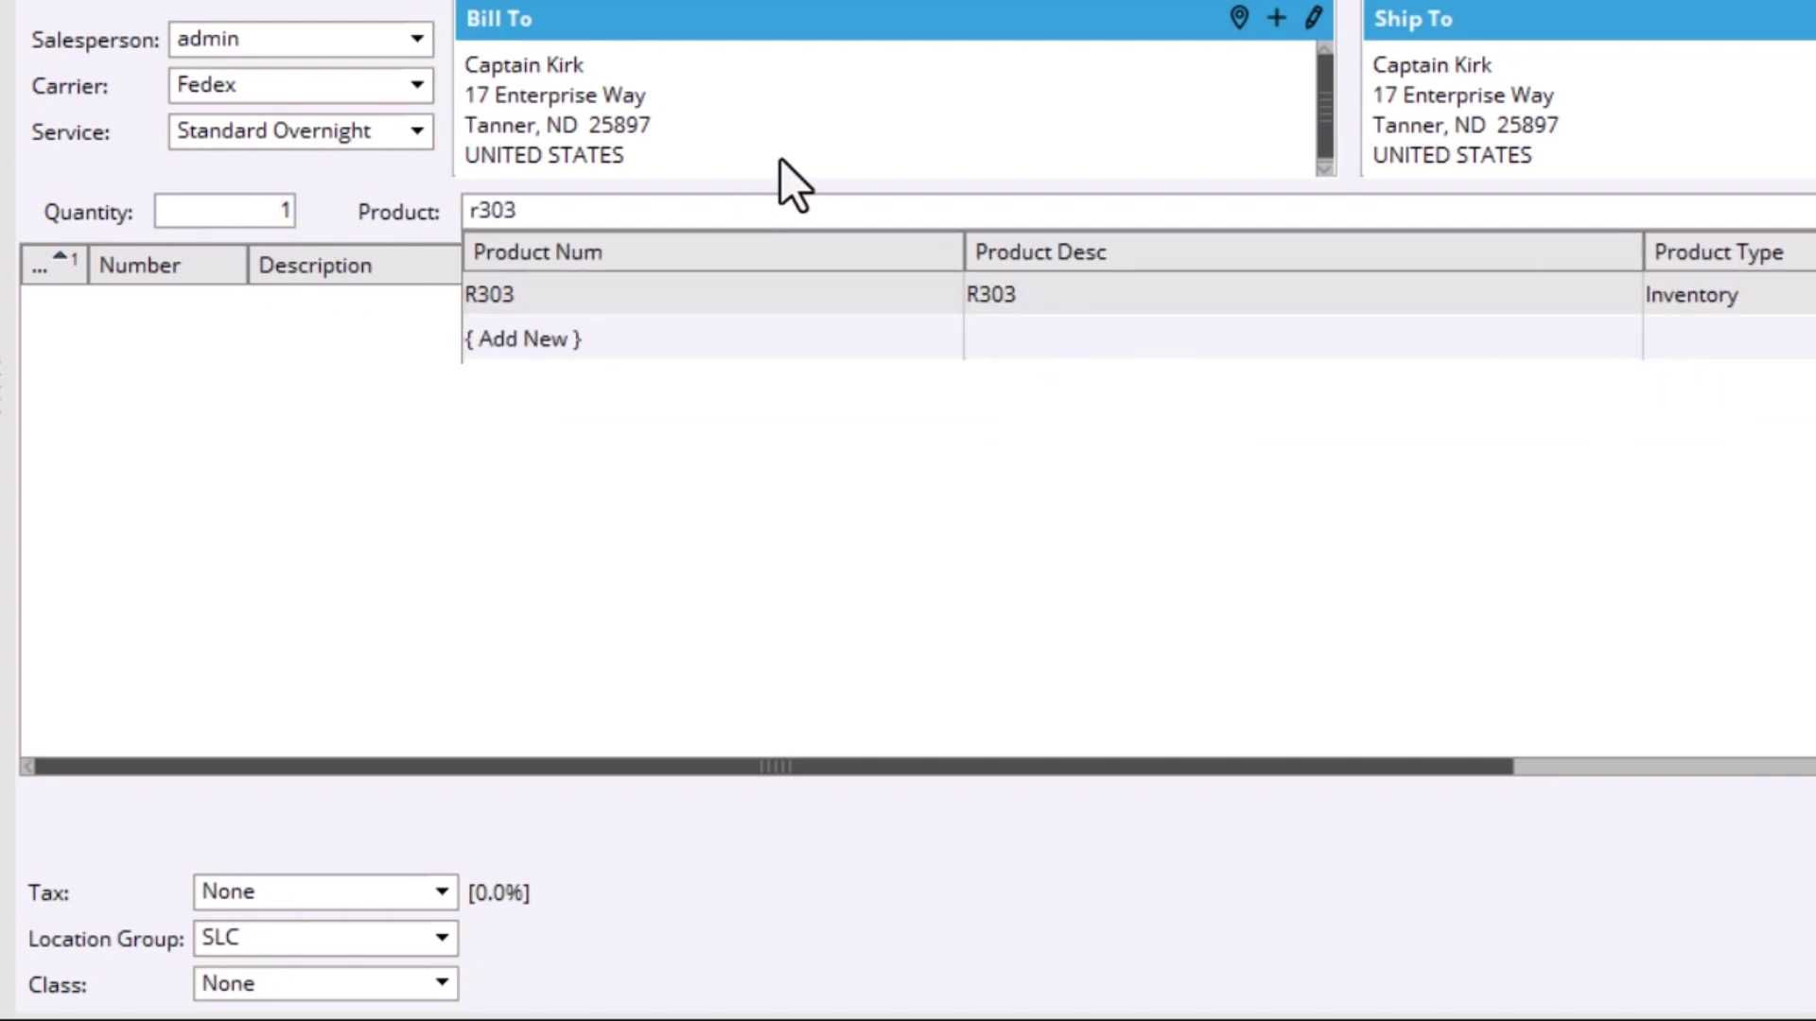
{"action": "left_click", "coordinate": [544, 293]}
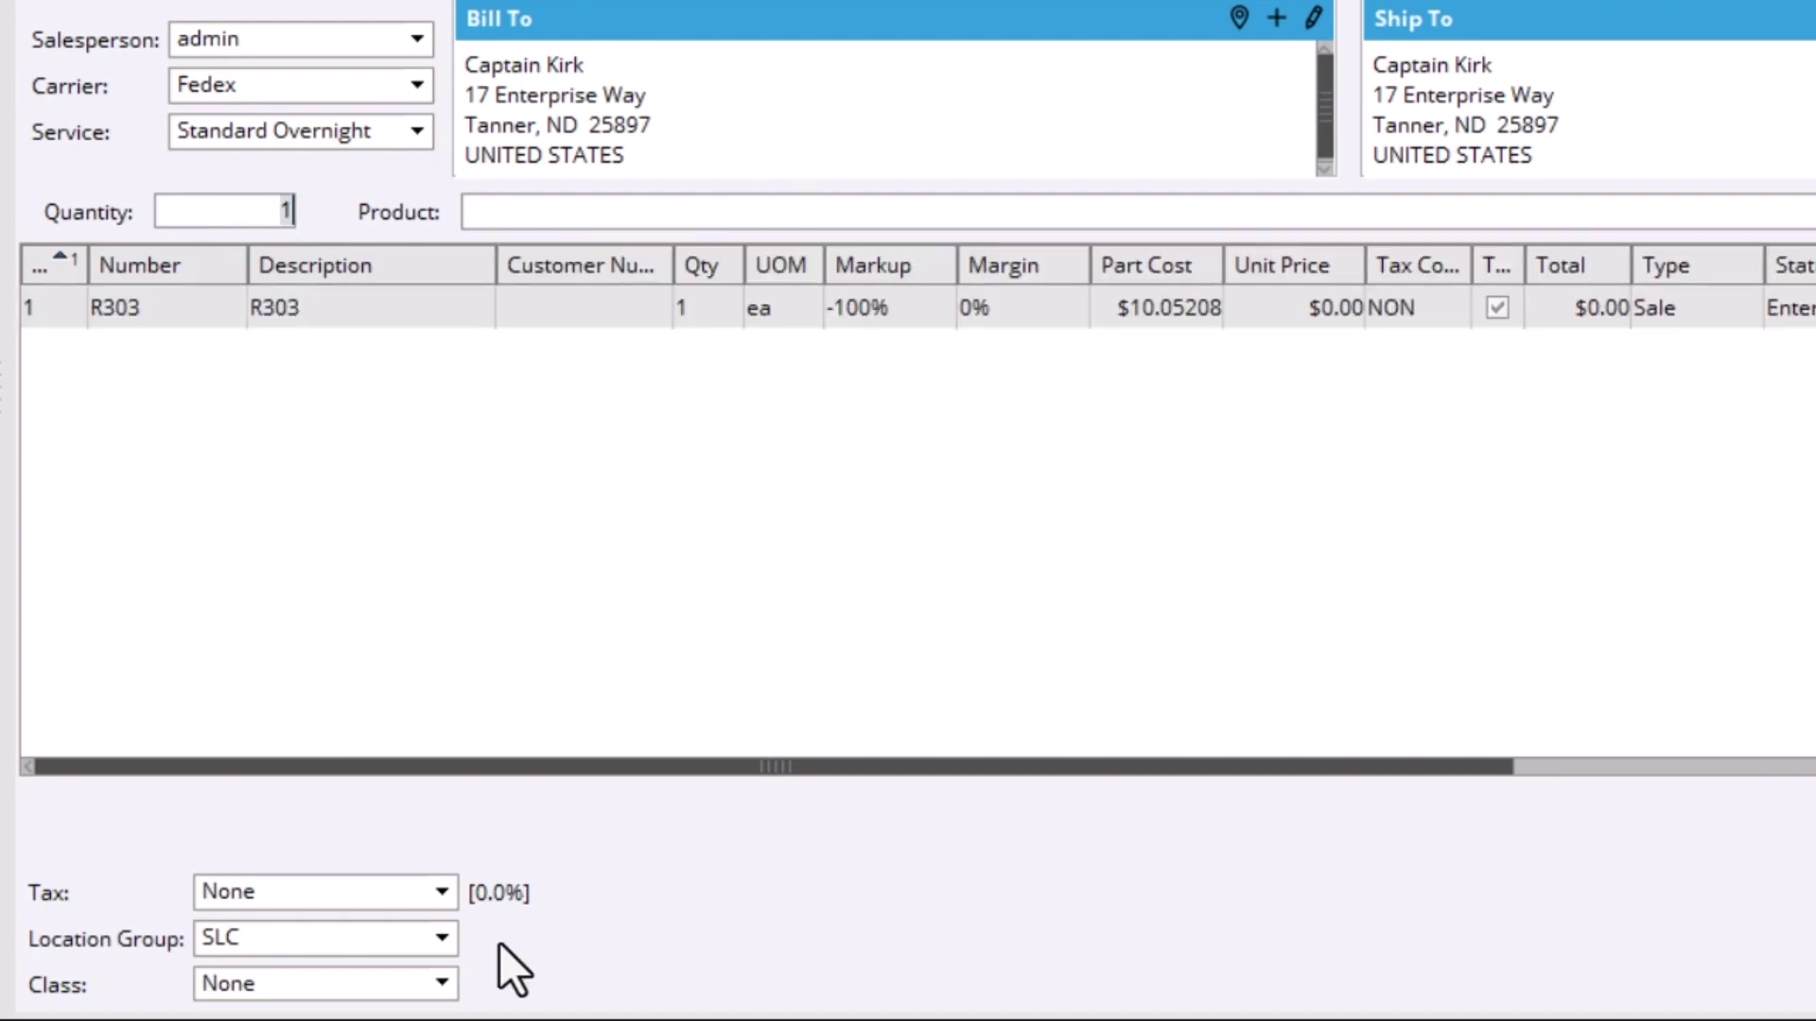
Set the sales order's tax to Cal Tax, location group to LA and class to LA:LA Store, applying the class to the current items.
{"action": "left_click", "coordinate": [442, 891]}
{"action": "left_click", "coordinate": [236, 974]}
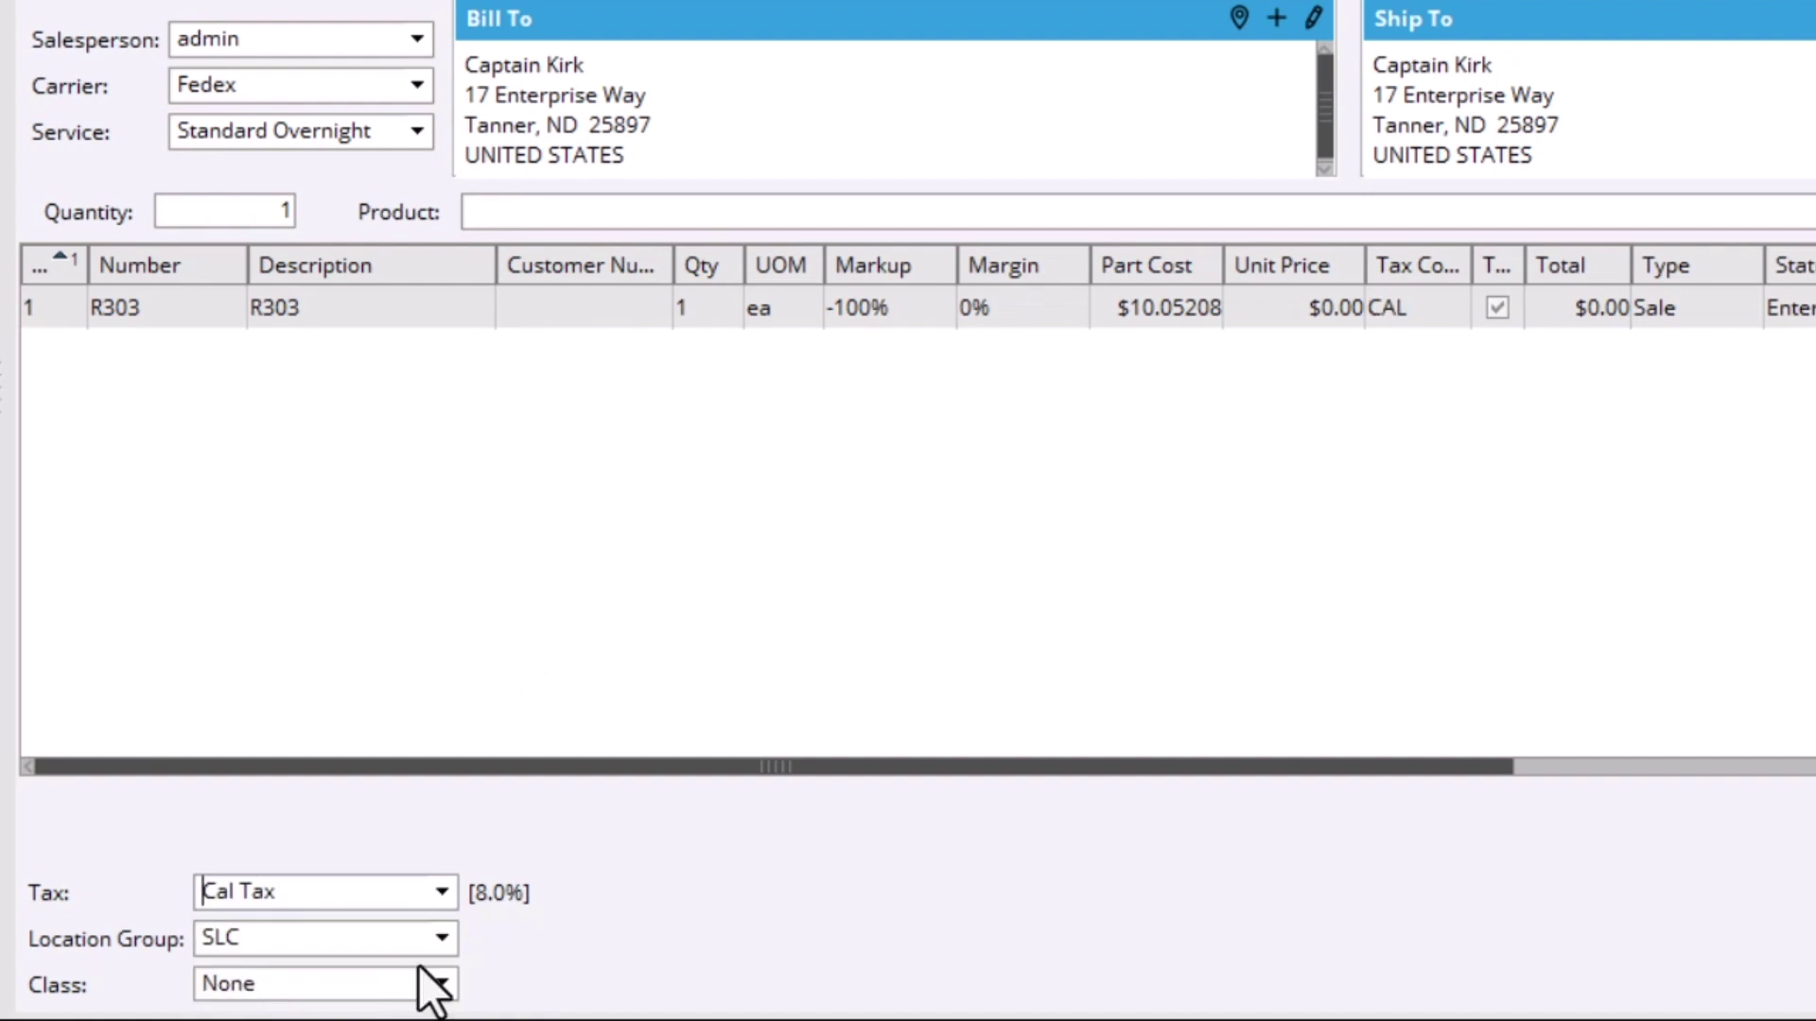
{"action": "left_click", "coordinate": [441, 938]}
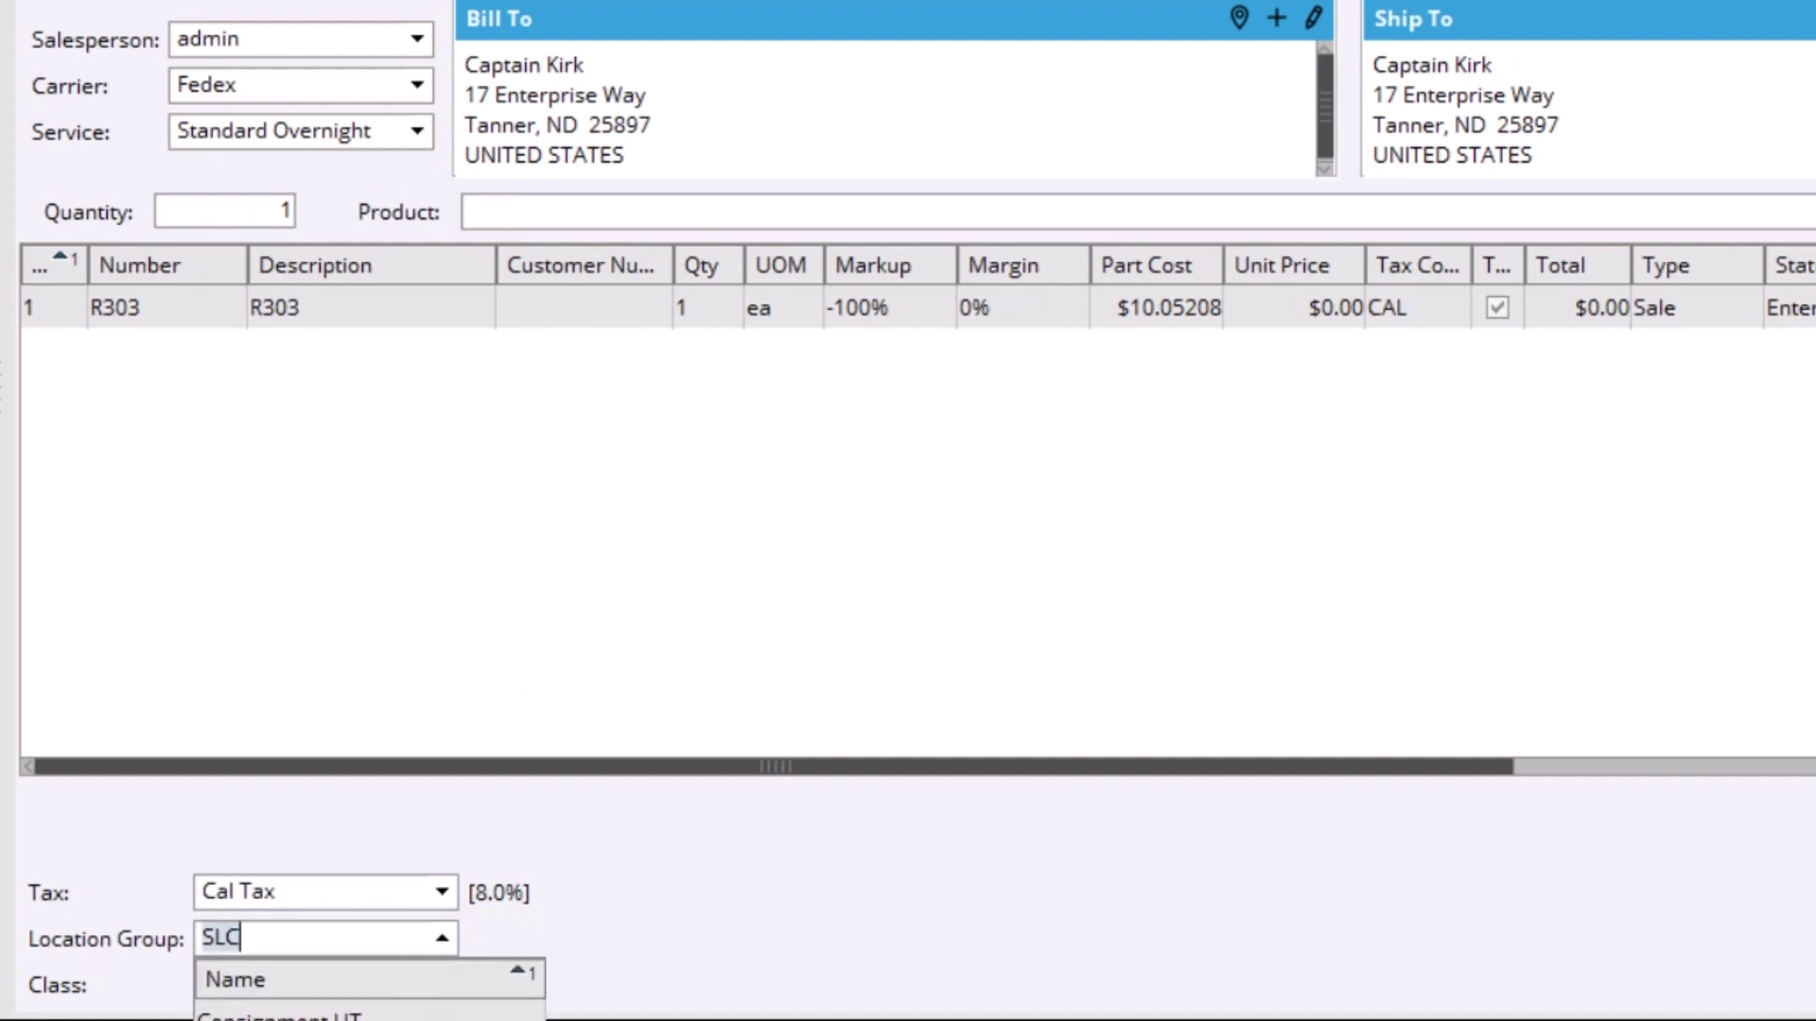
{"action": "key", "text": "Up"}
{"action": "key", "text": "Return"}
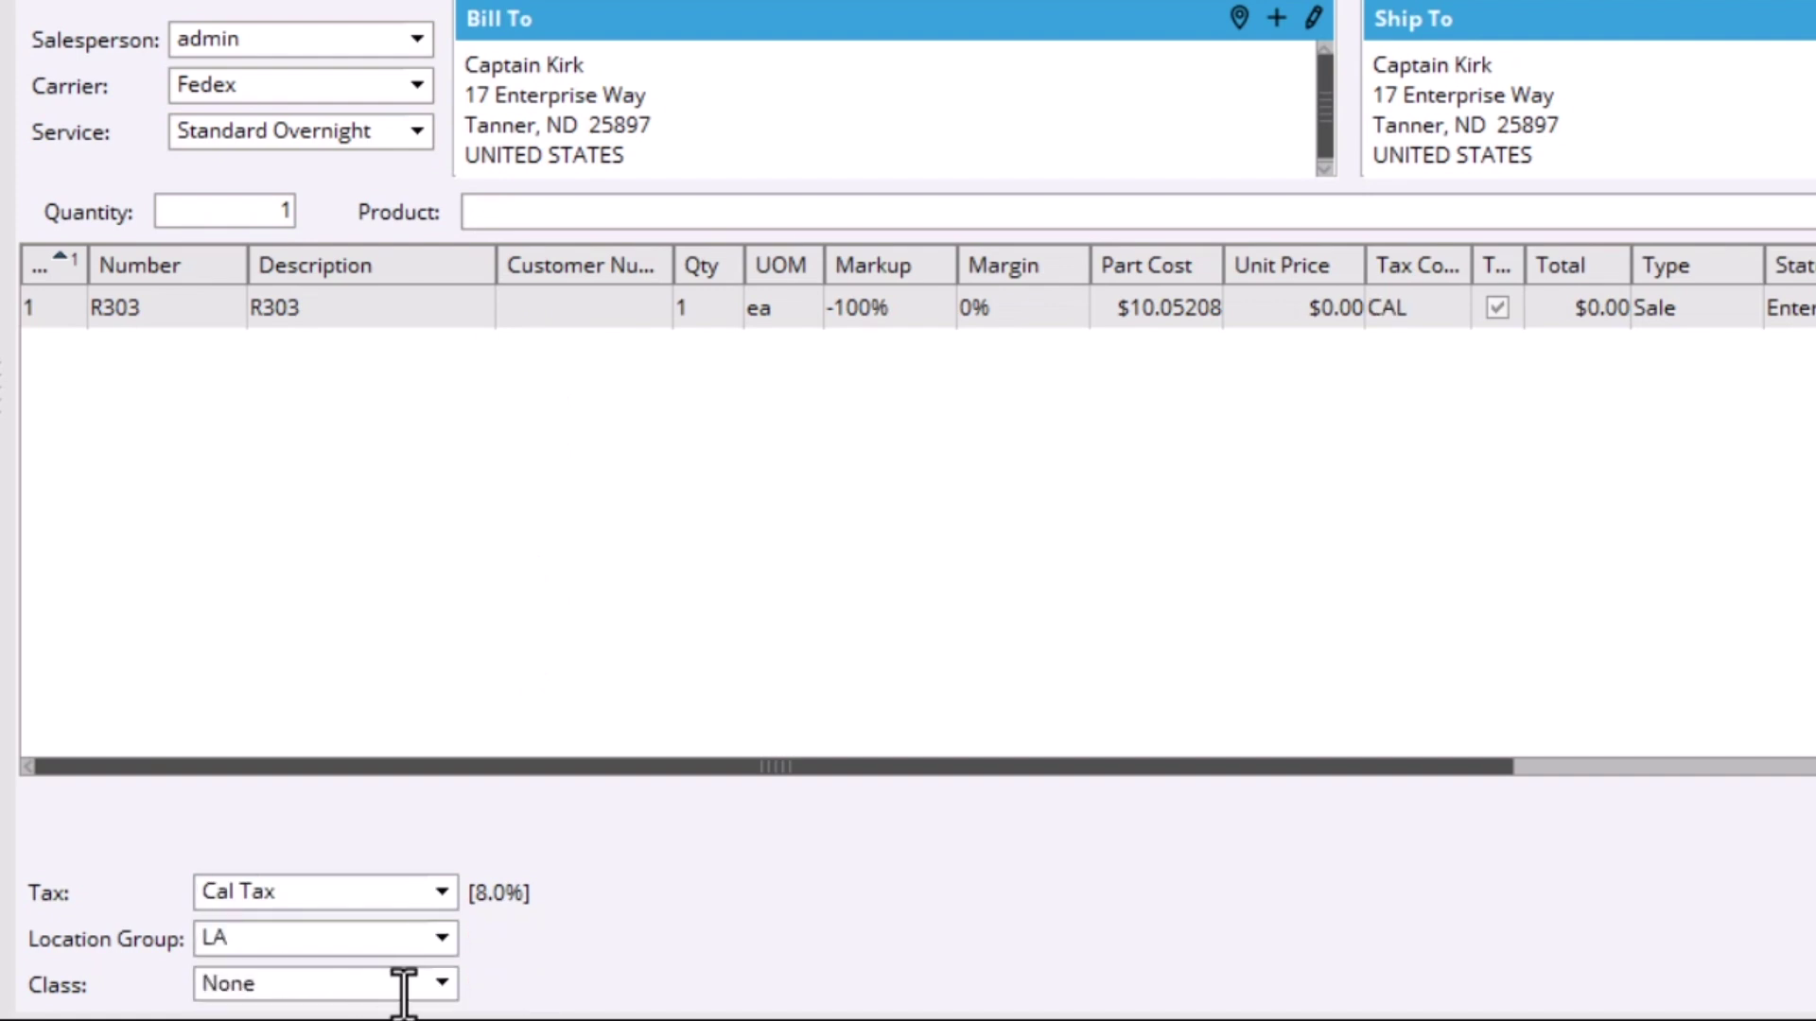
{"action": "left_click", "coordinate": [442, 983]}
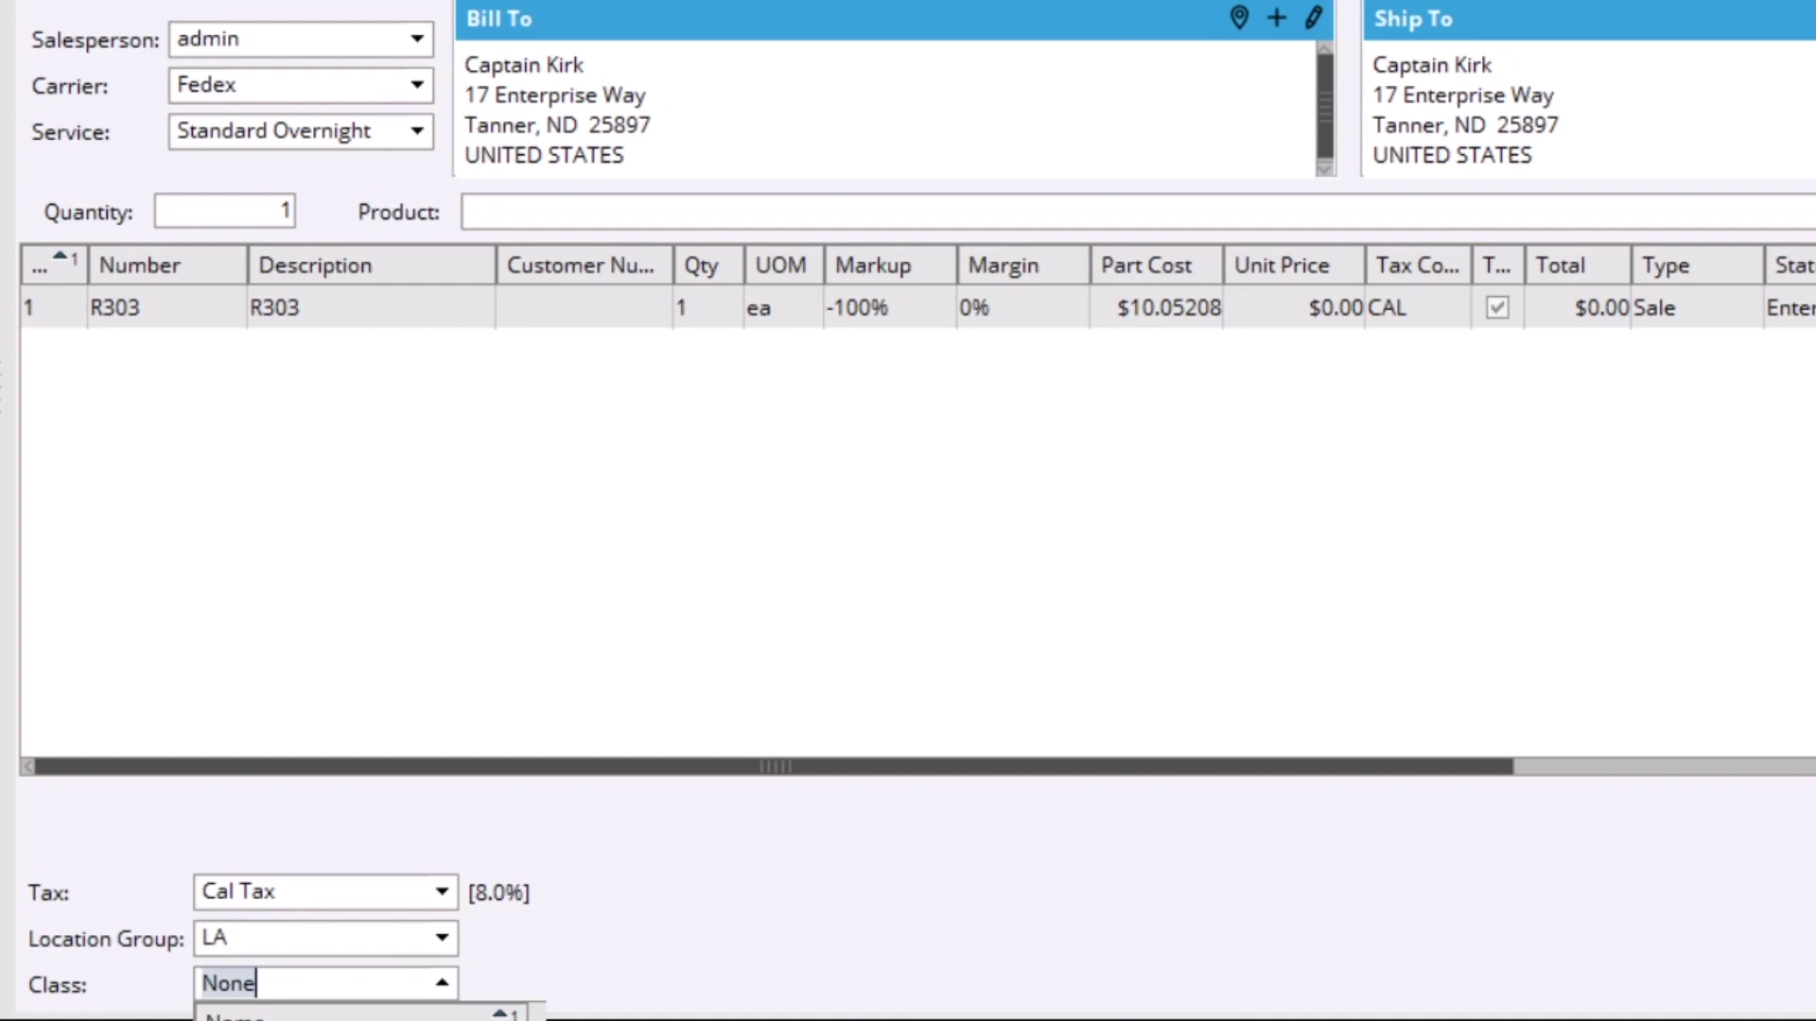
{"action": "key", "text": "Down"}
{"action": "key", "text": "Return"}
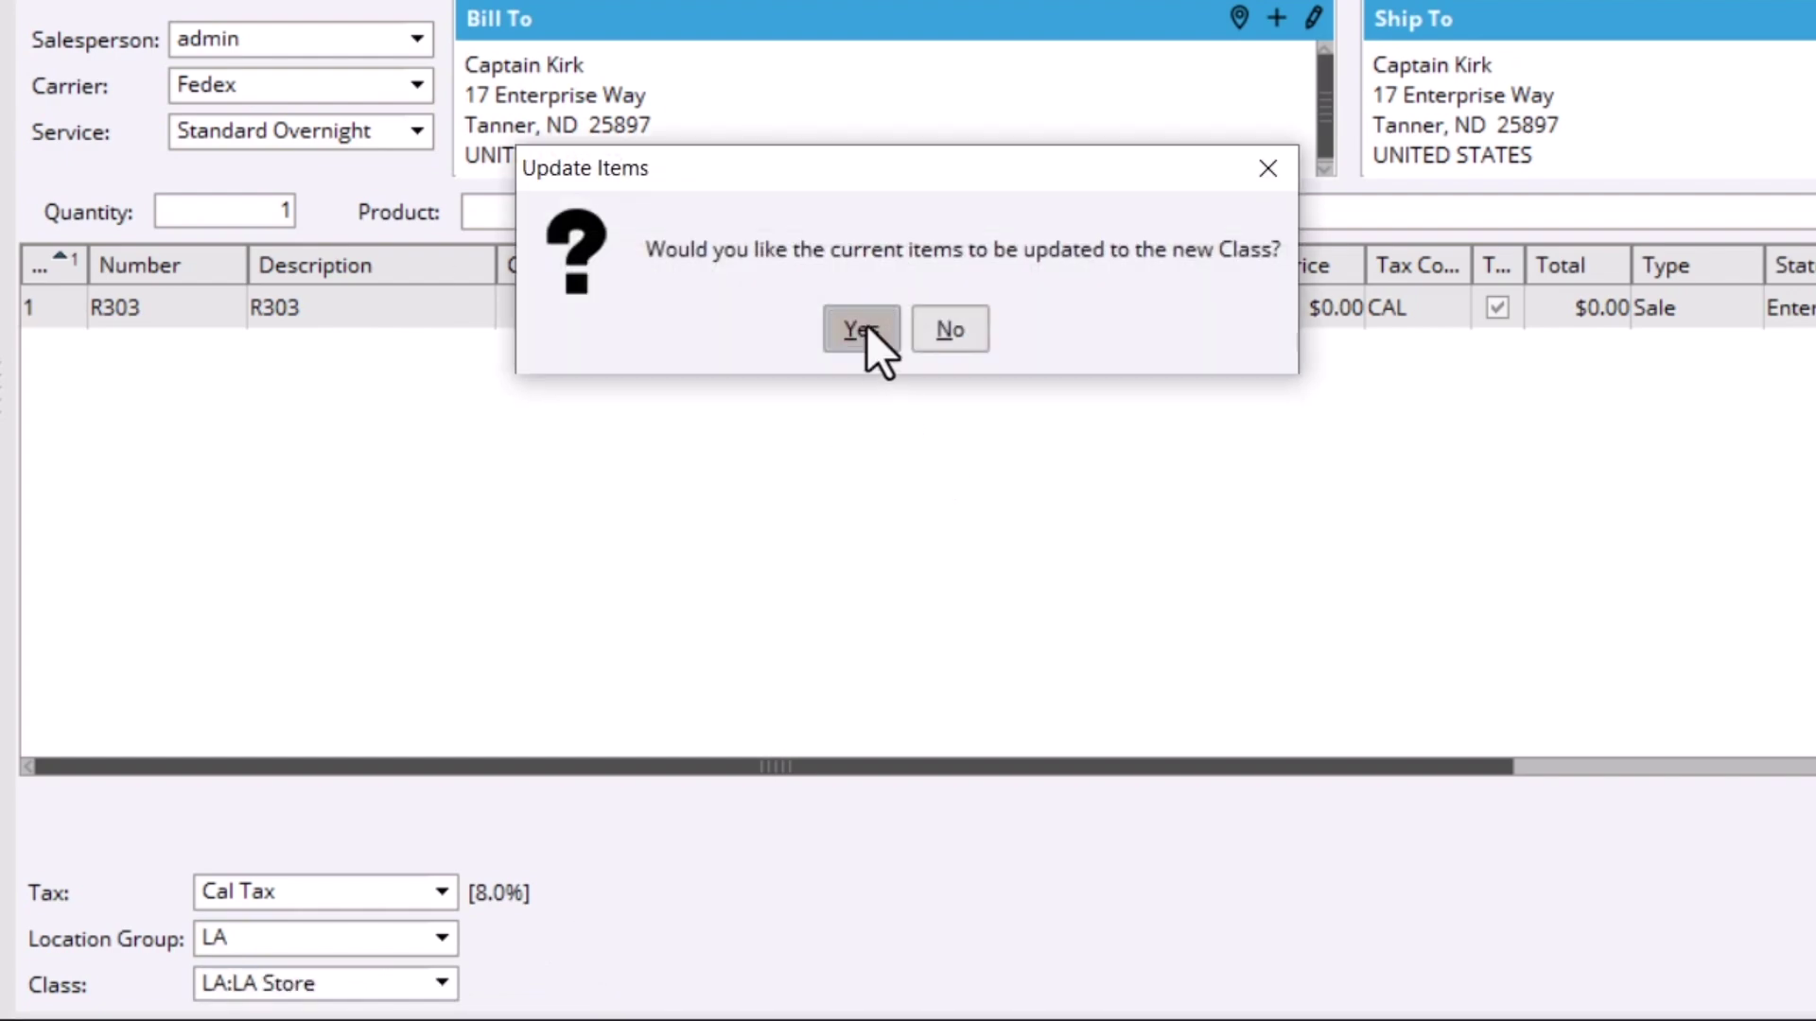
{"action": "left_click", "coordinate": [861, 328]}
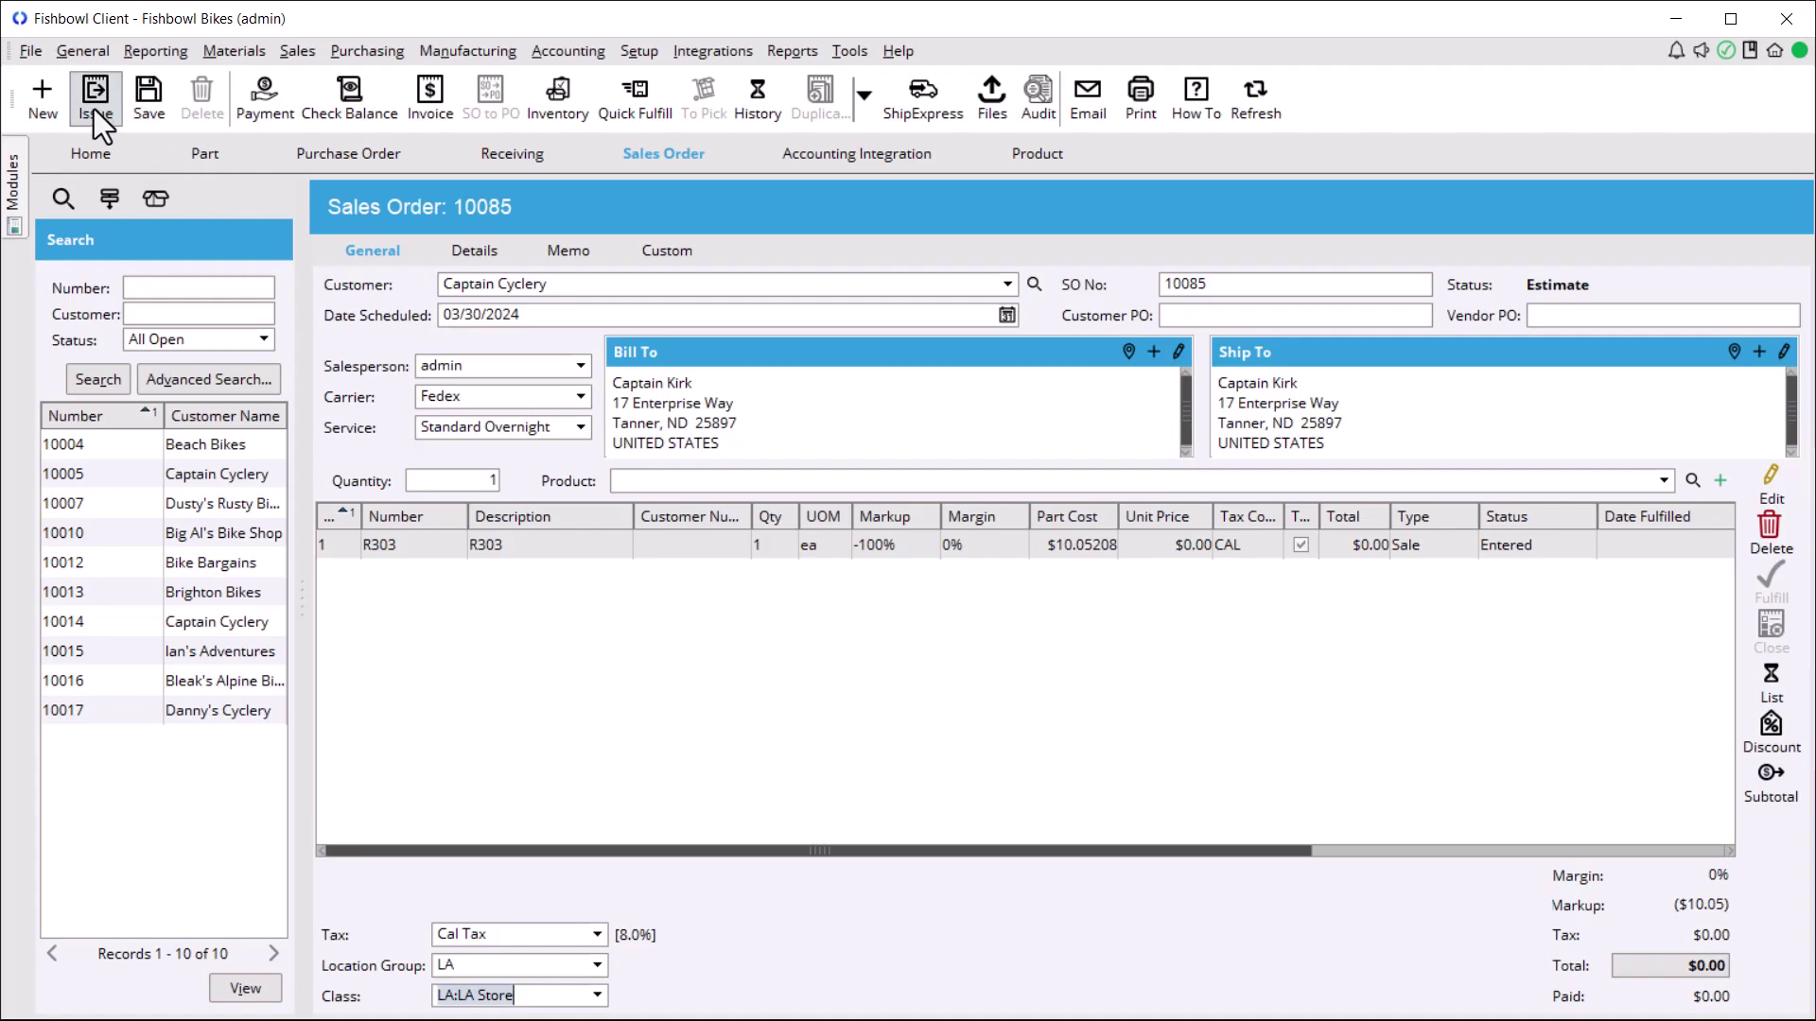
Issue the sales order, set the R303 line's unit price to $25.00 and save the order.
{"action": "left_click", "coordinate": [93, 110]}
{"action": "double_click", "coordinate": [1178, 539]}
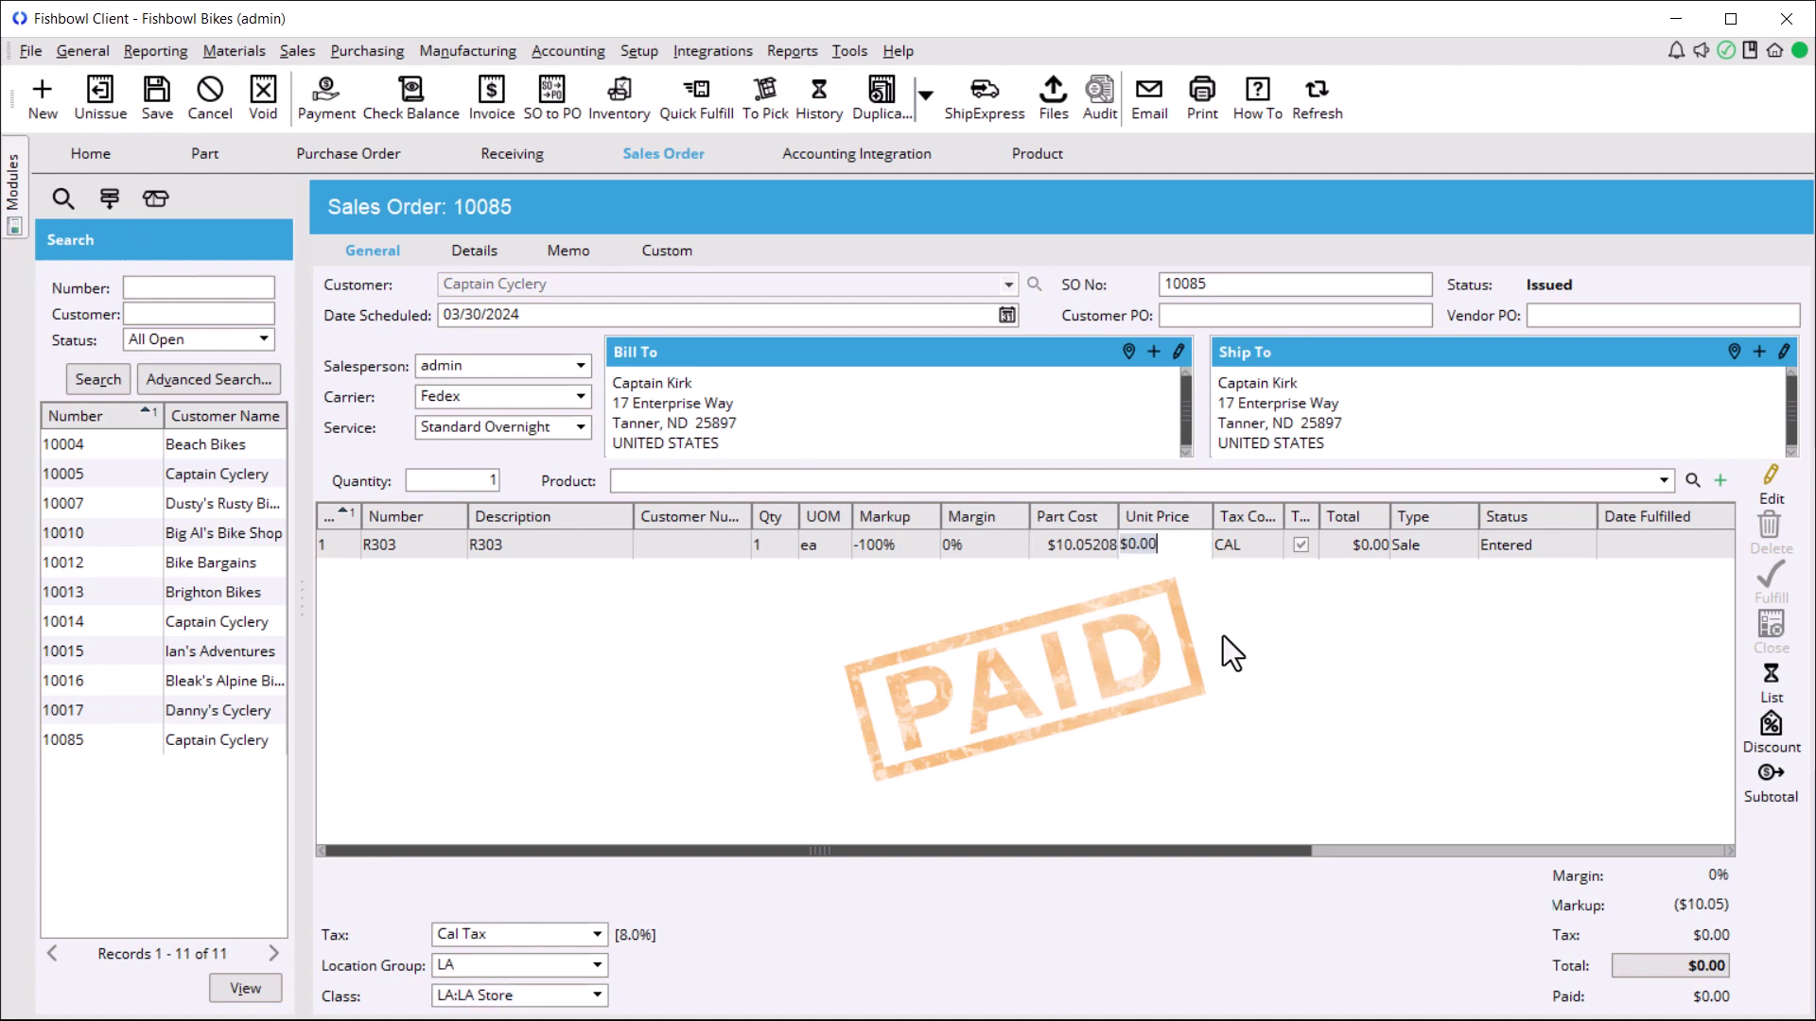
{"action": "type", "text": "25"}
{"action": "key", "text": "Tab"}
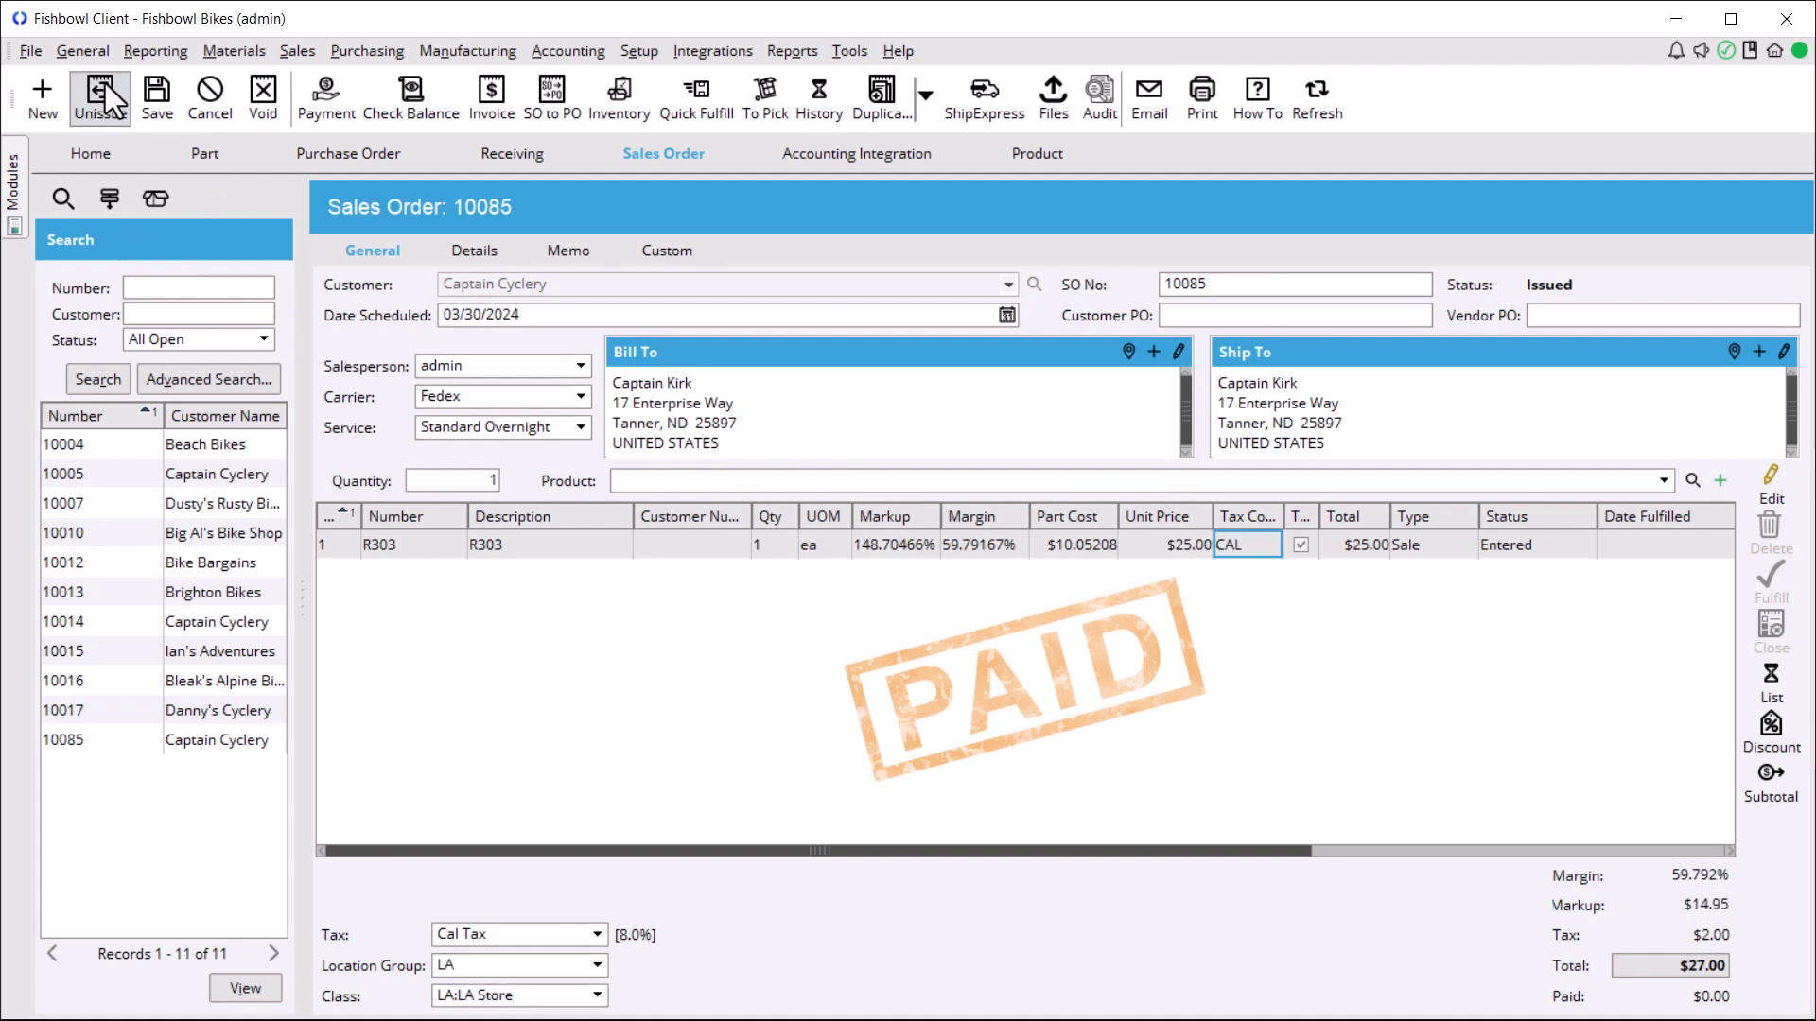
{"action": "left_click", "coordinate": [157, 93]}
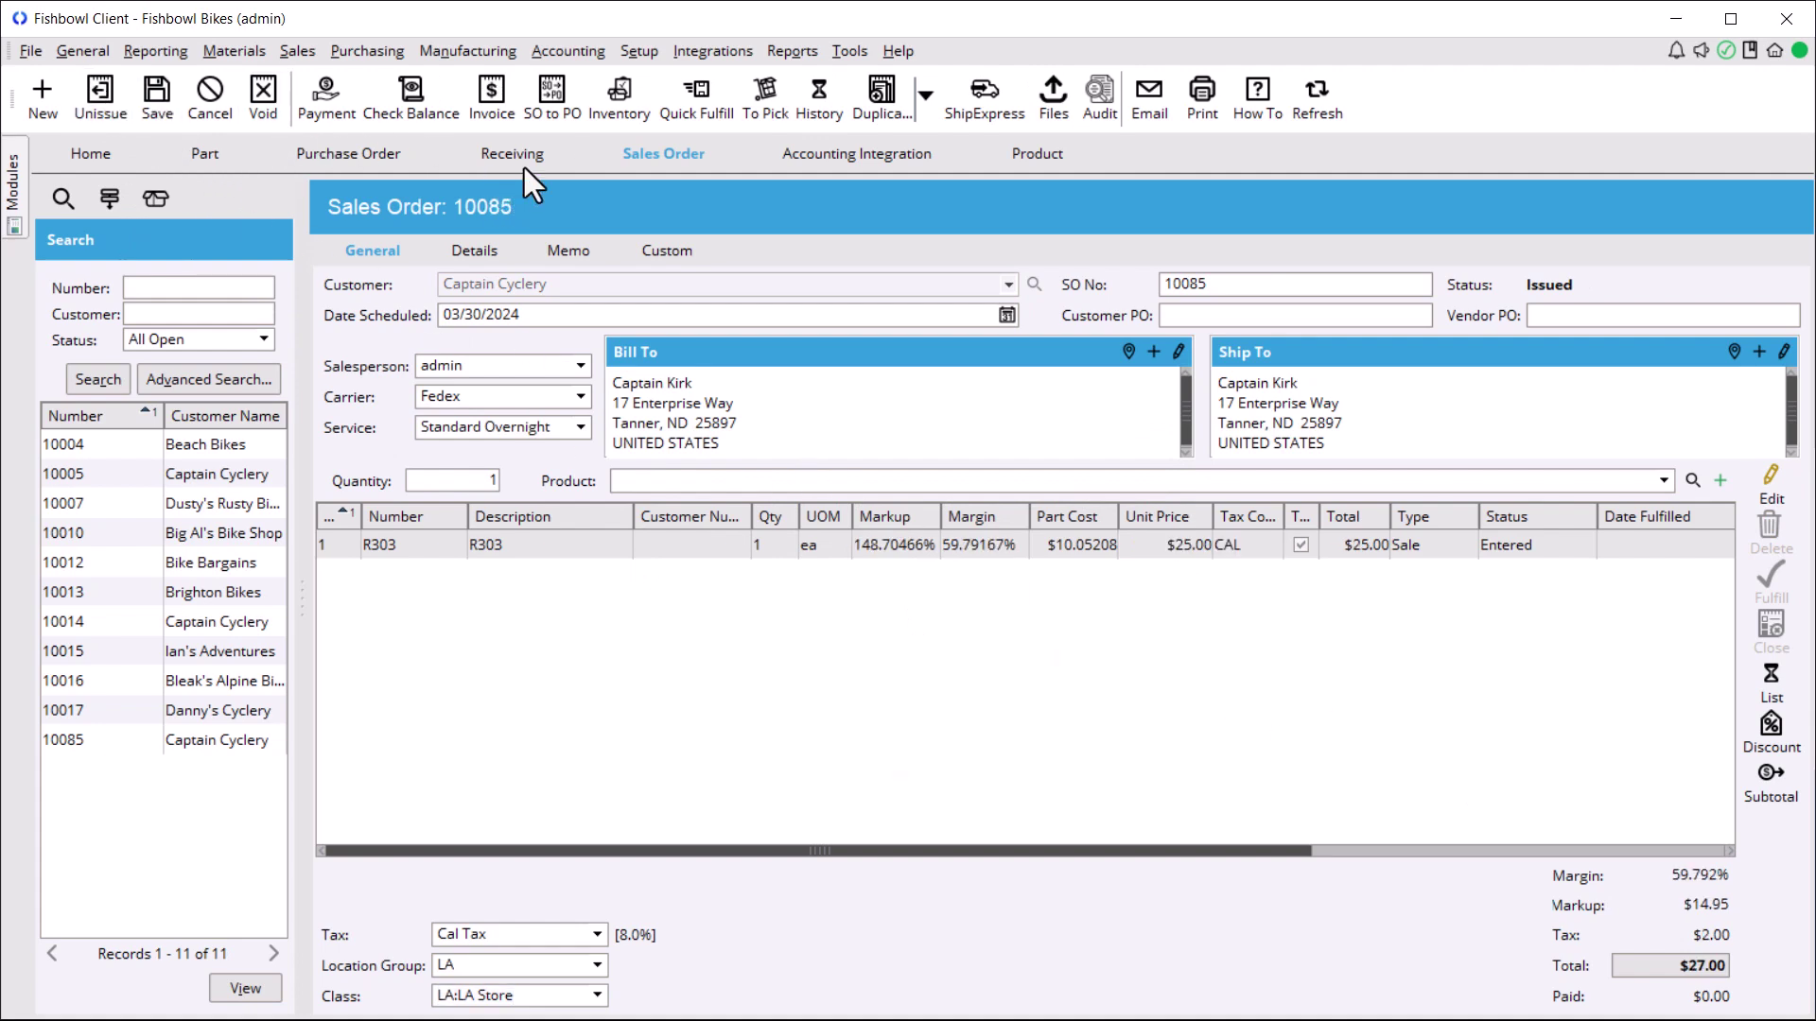
Quick fulfill the unpaid sales order with fulfillment date 03/30/2024 and no printed reports.
{"action": "left_click", "coordinate": [697, 104]}
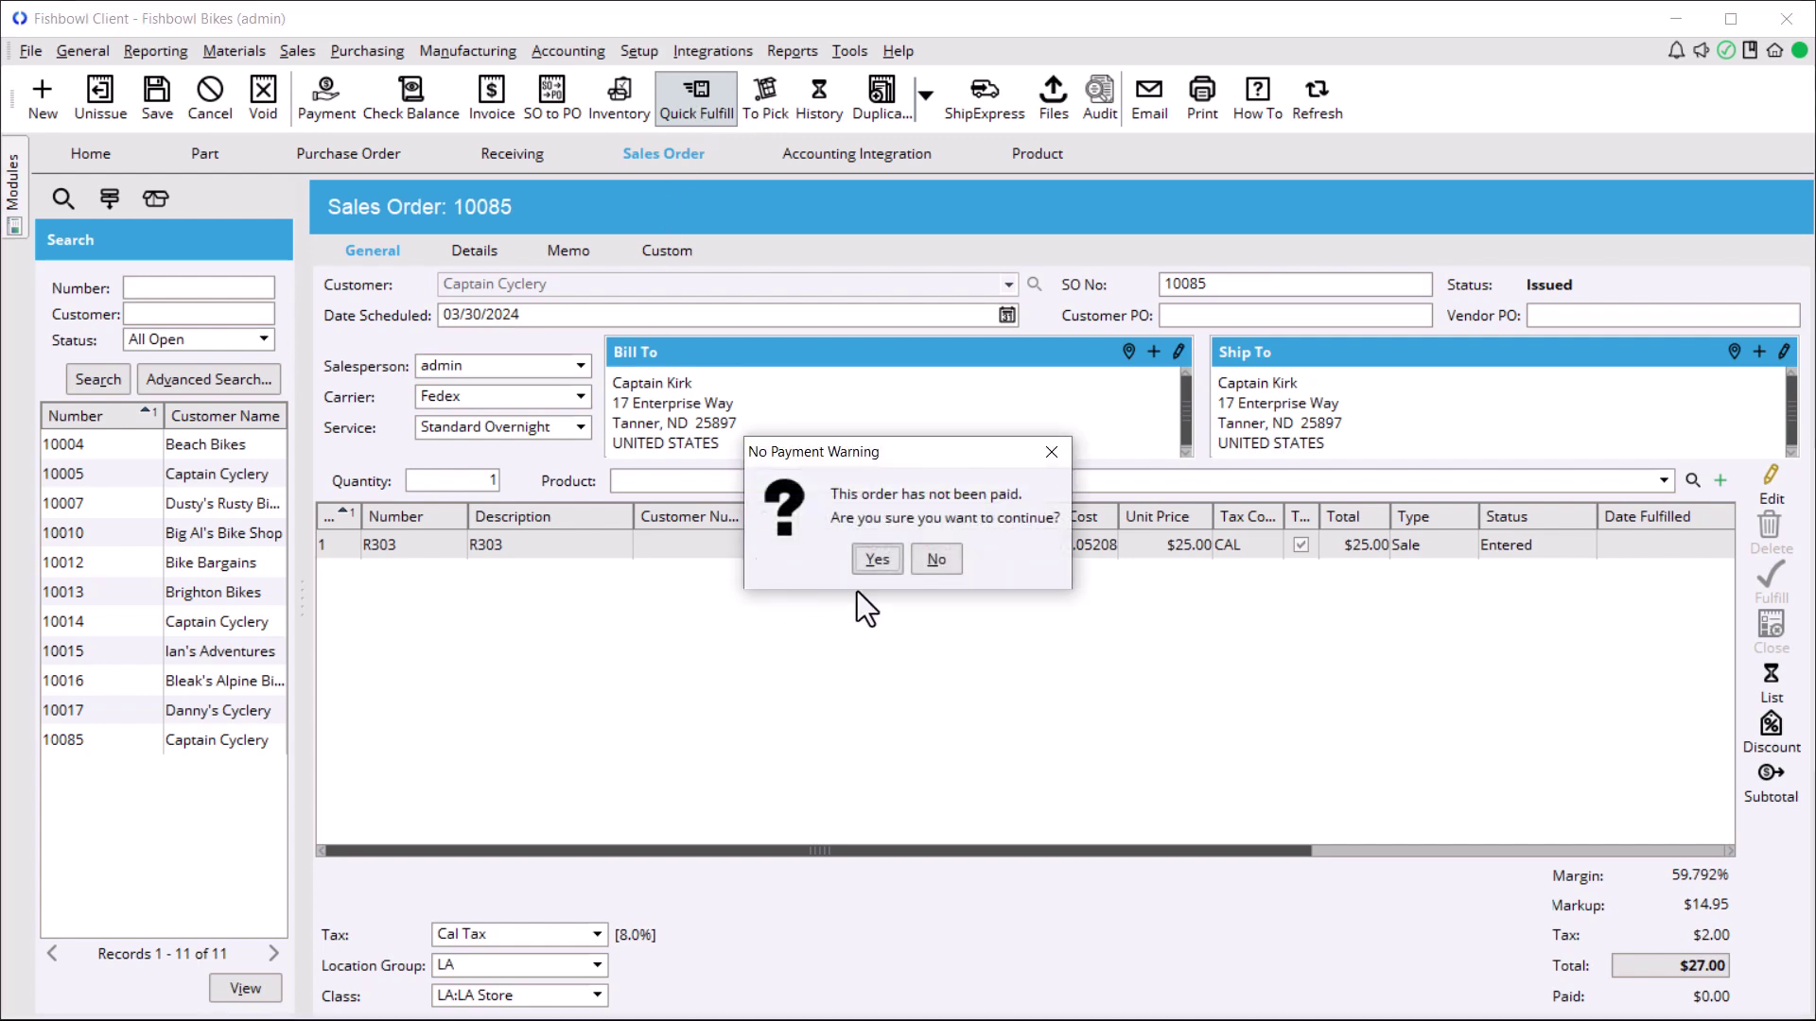
{"action": "left_click", "coordinate": [874, 559]}
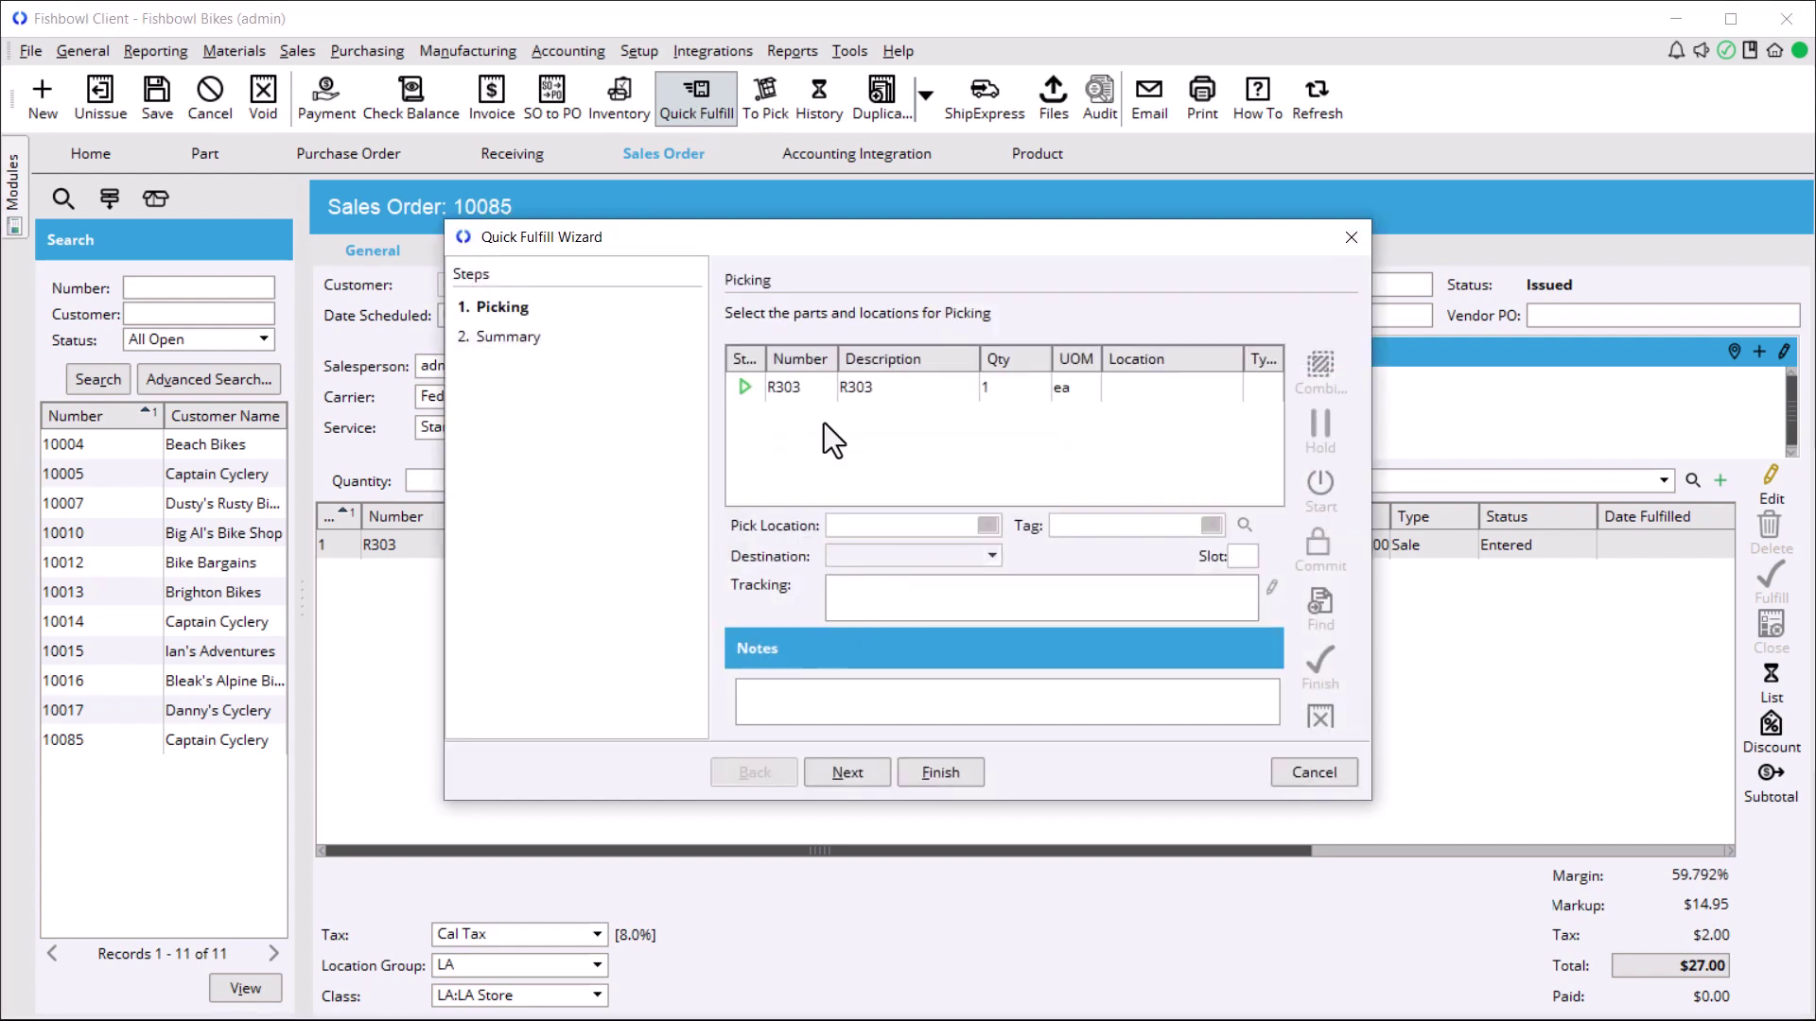
{"action": "left_click", "coordinate": [848, 772]}
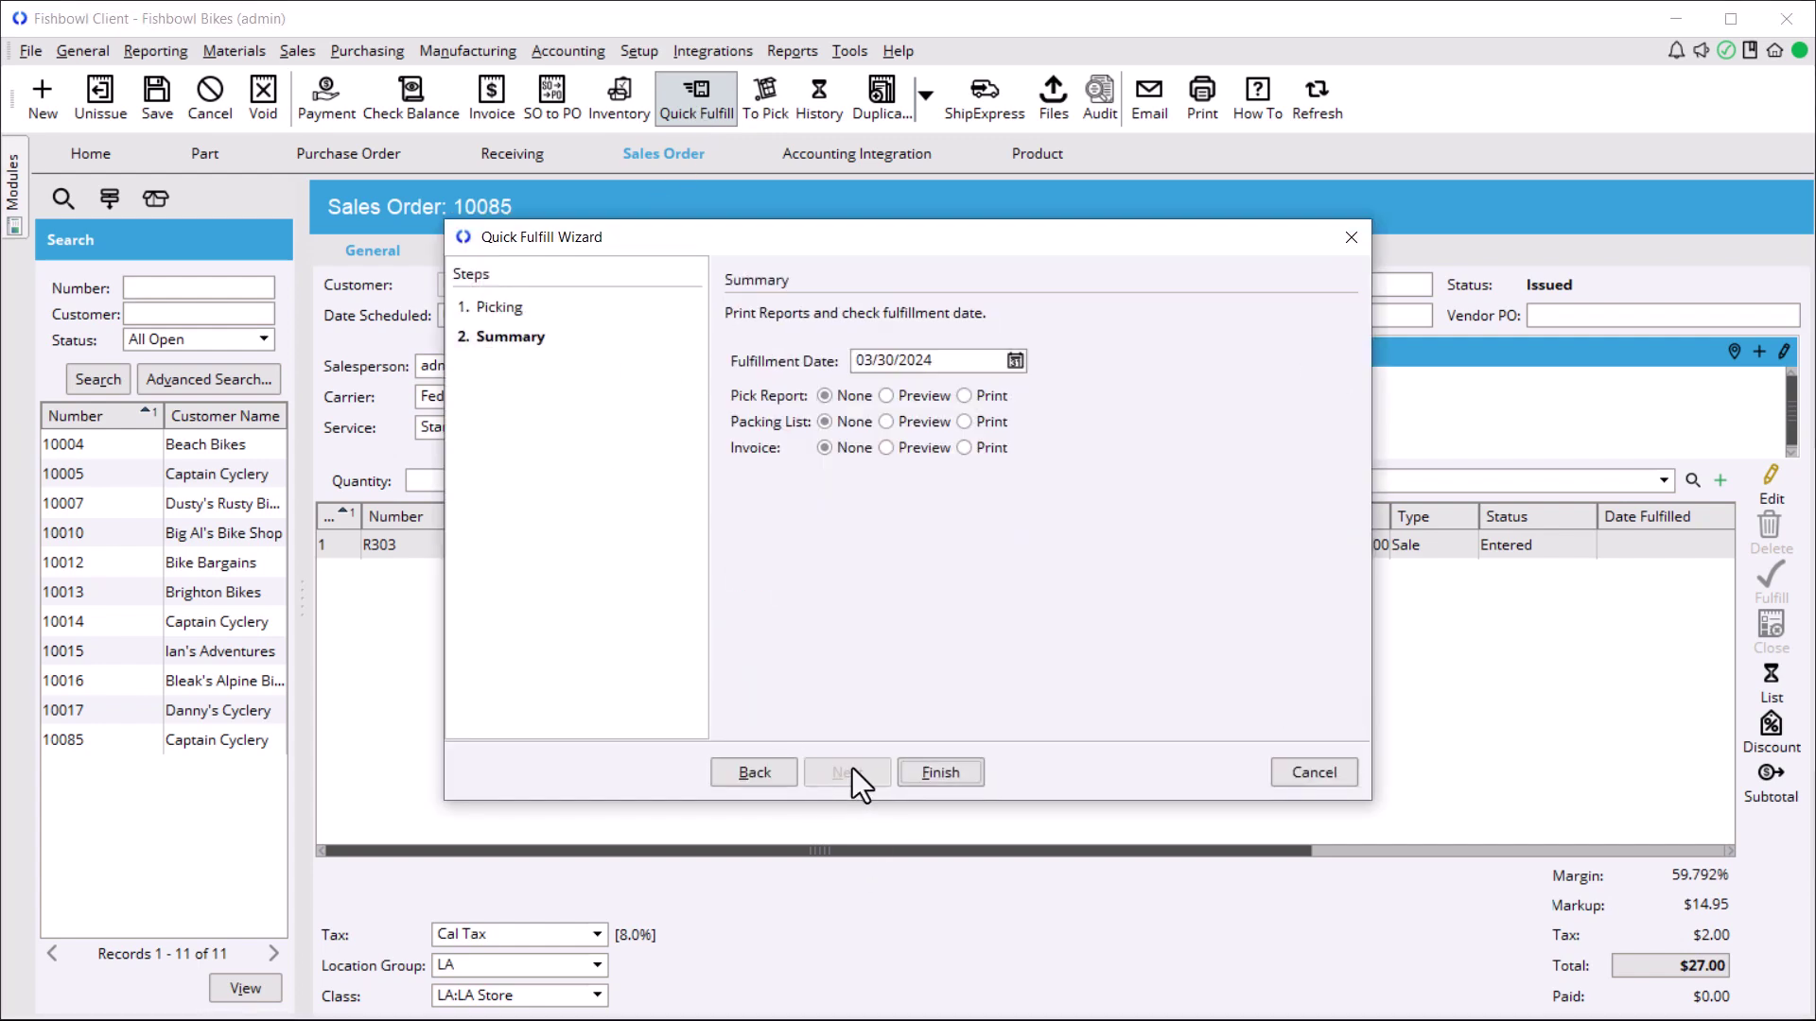
{"action": "left_click", "coordinate": [931, 773]}
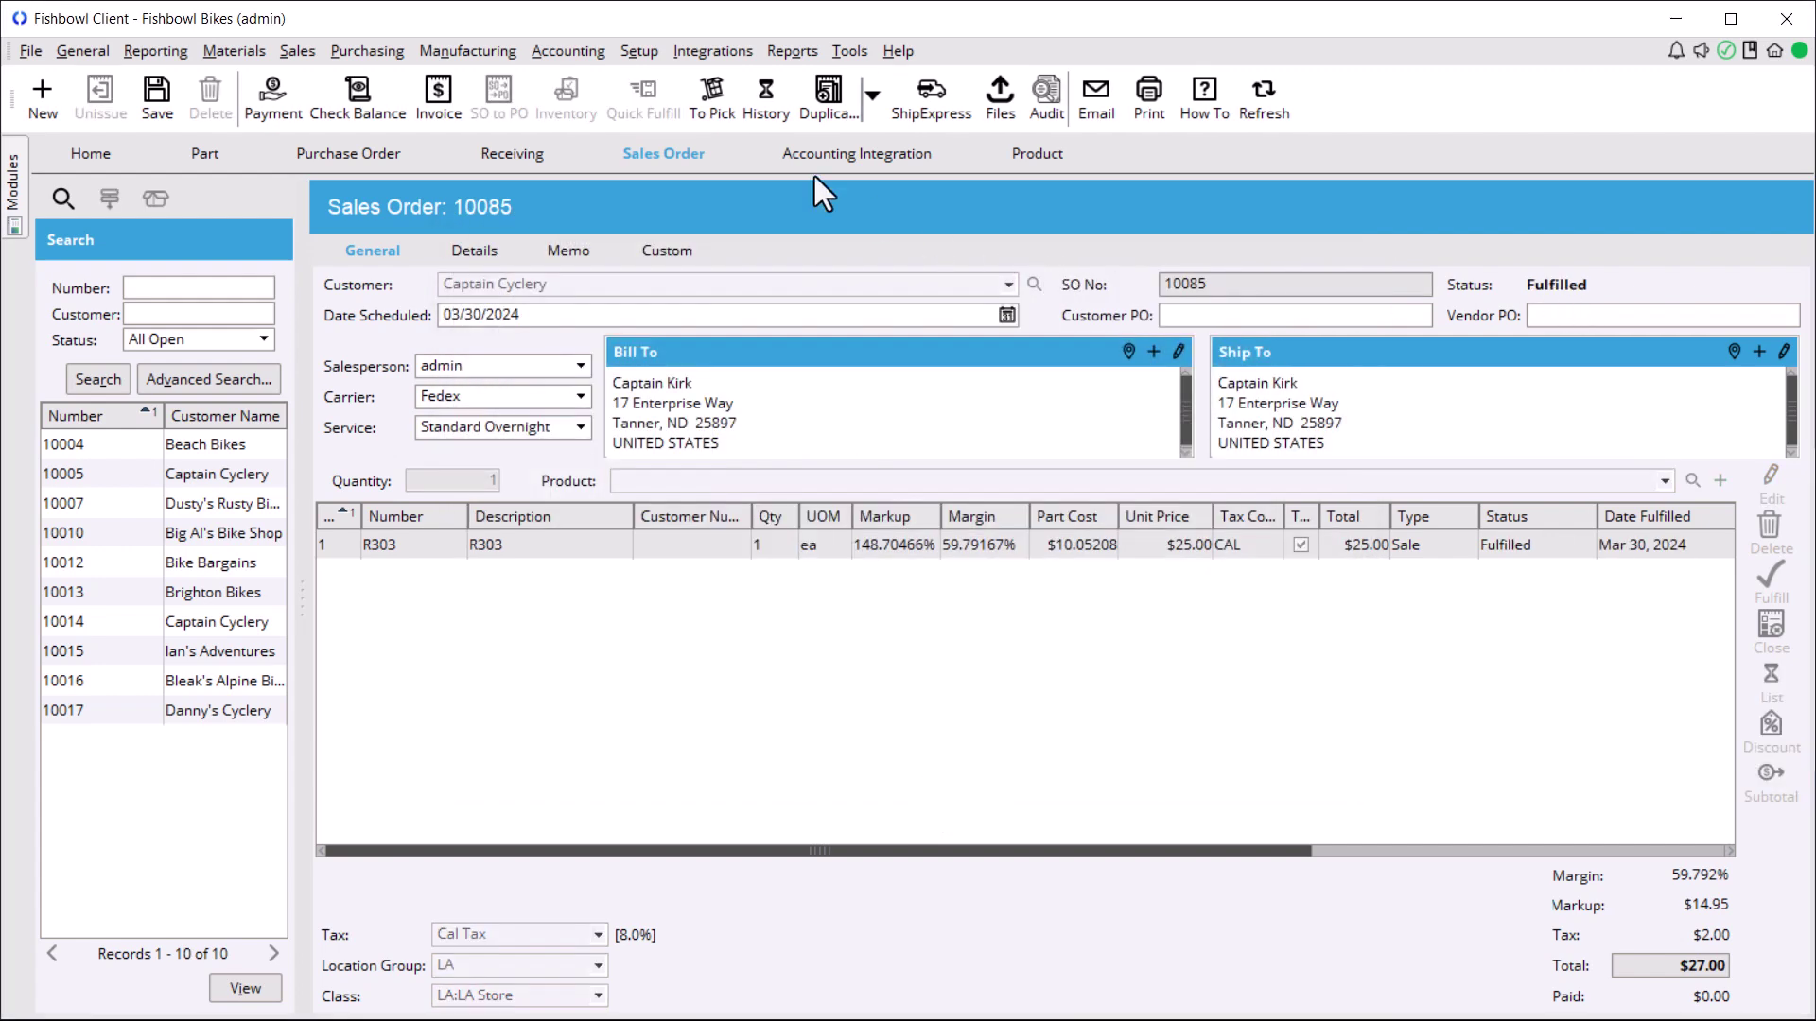
Run a Standard Export from Accounting Integration to post the new transactions to QuickBooks, and close the export summary when it completes.
{"action": "left_click", "coordinate": [568, 50]}
{"action": "left_click", "coordinate": [583, 70]}
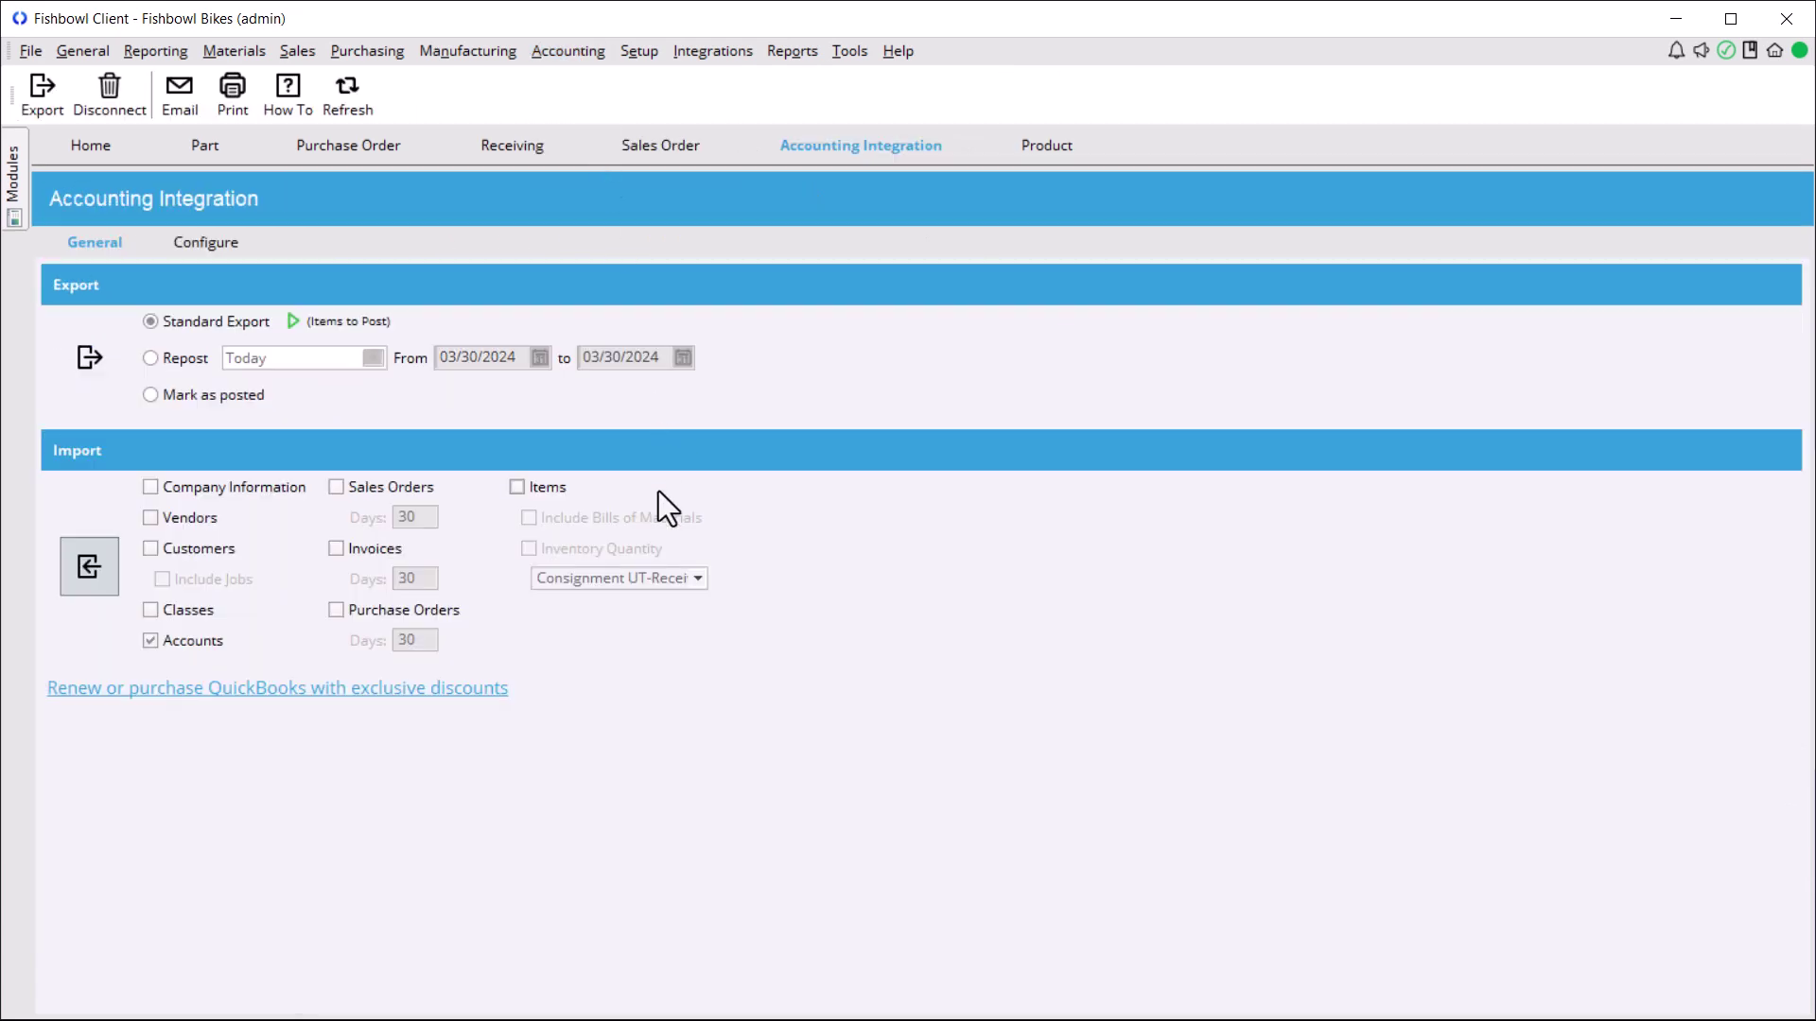
{"action": "left_click", "coordinate": [90, 369]}
{"action": "left_click_drag", "start_coordinate": [1150, 865], "coordinate": [1353, 1005]}
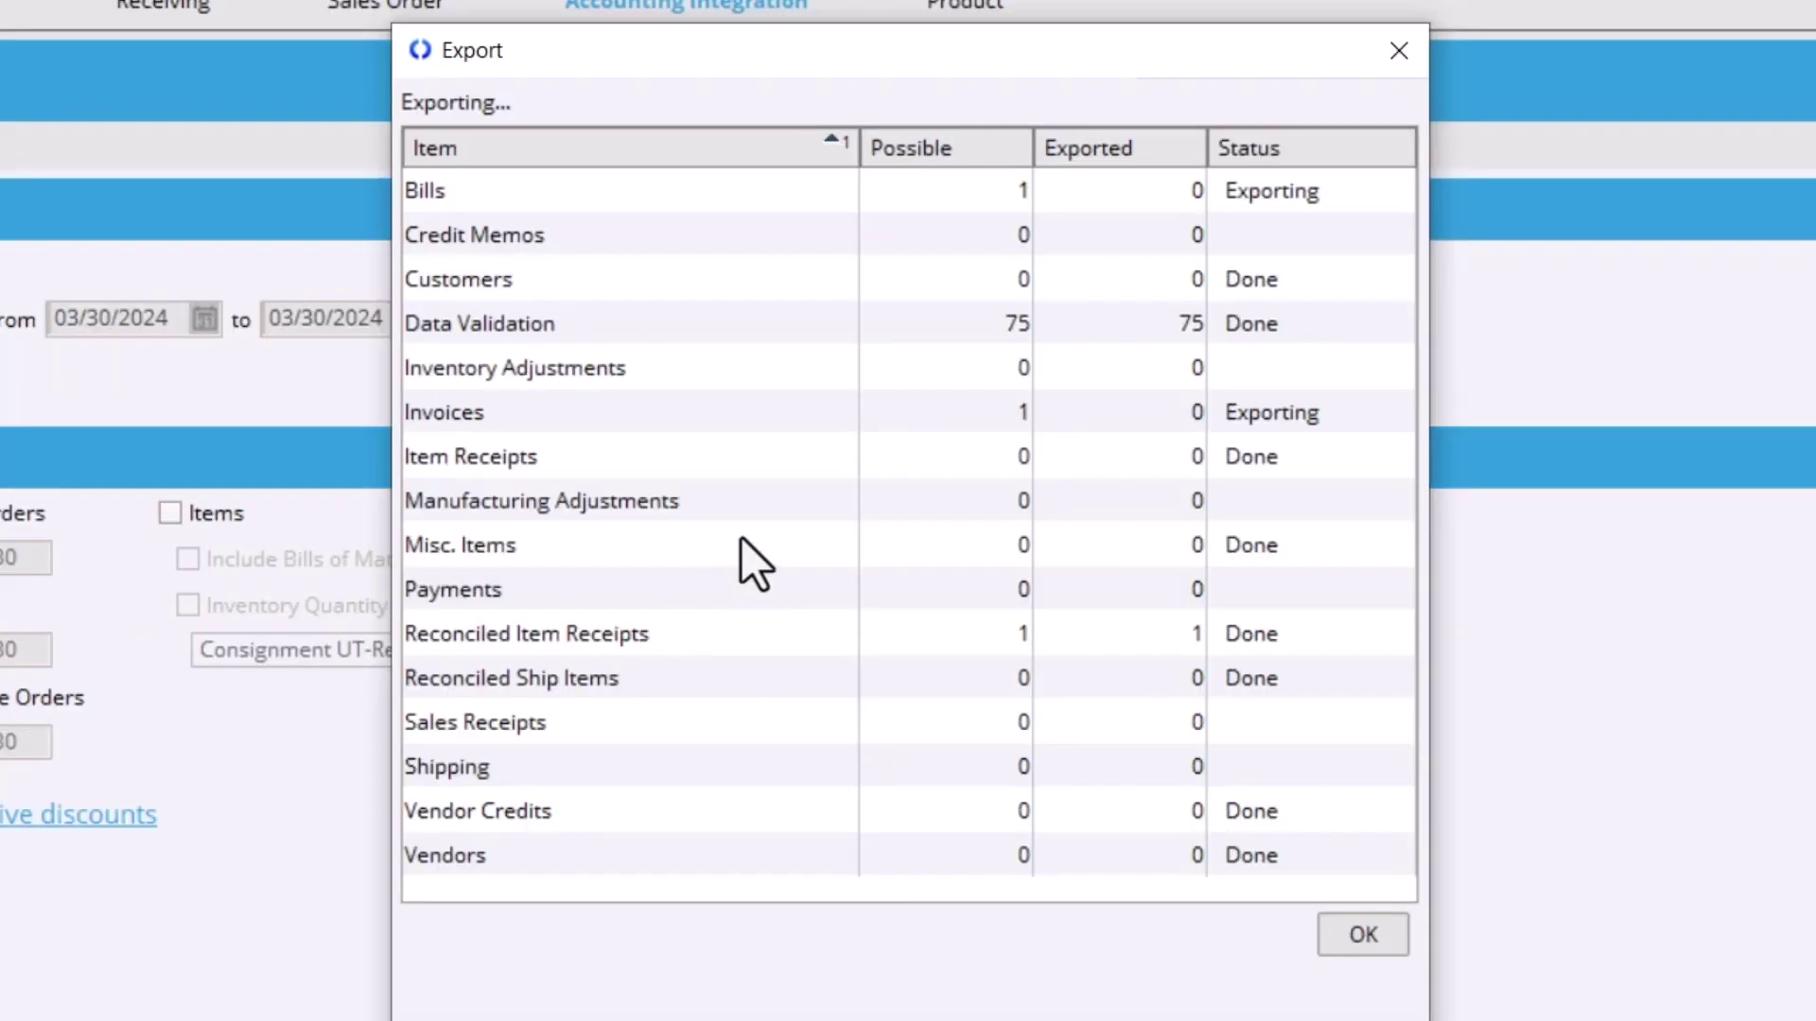
{"action": "left_click", "coordinate": [690, 193]}
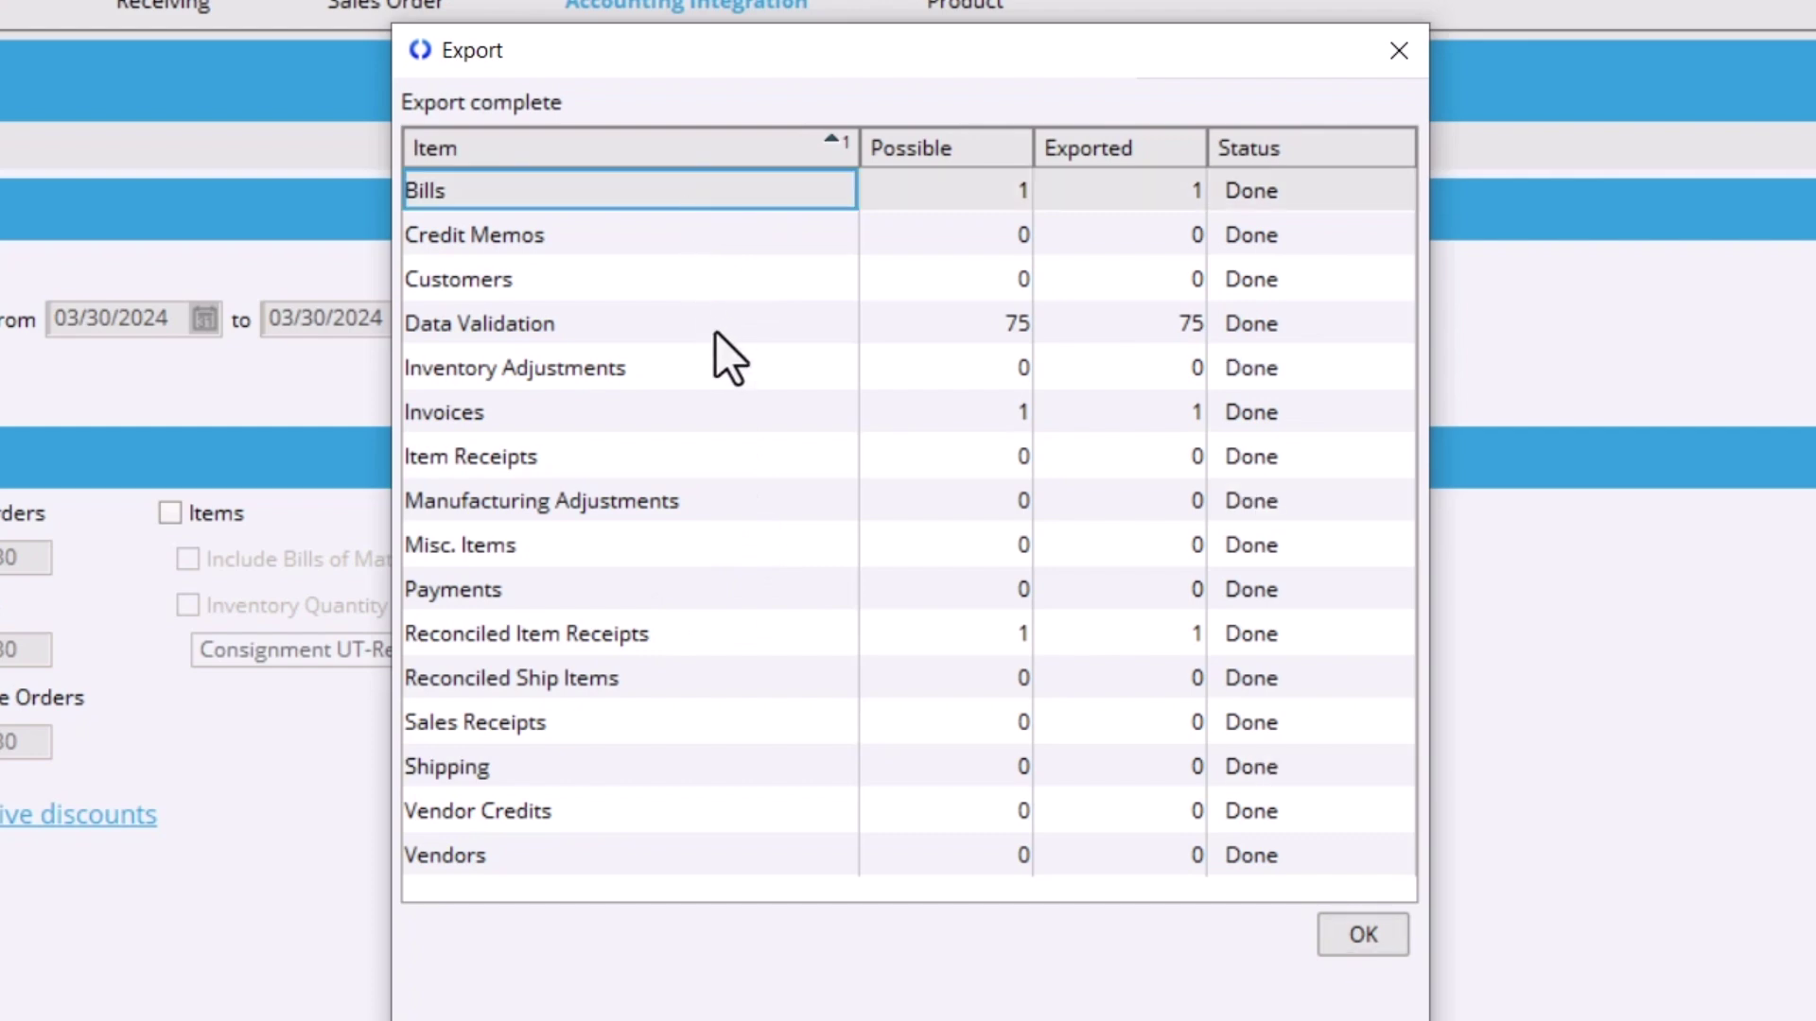
{"action": "left_click", "coordinate": [719, 411]}
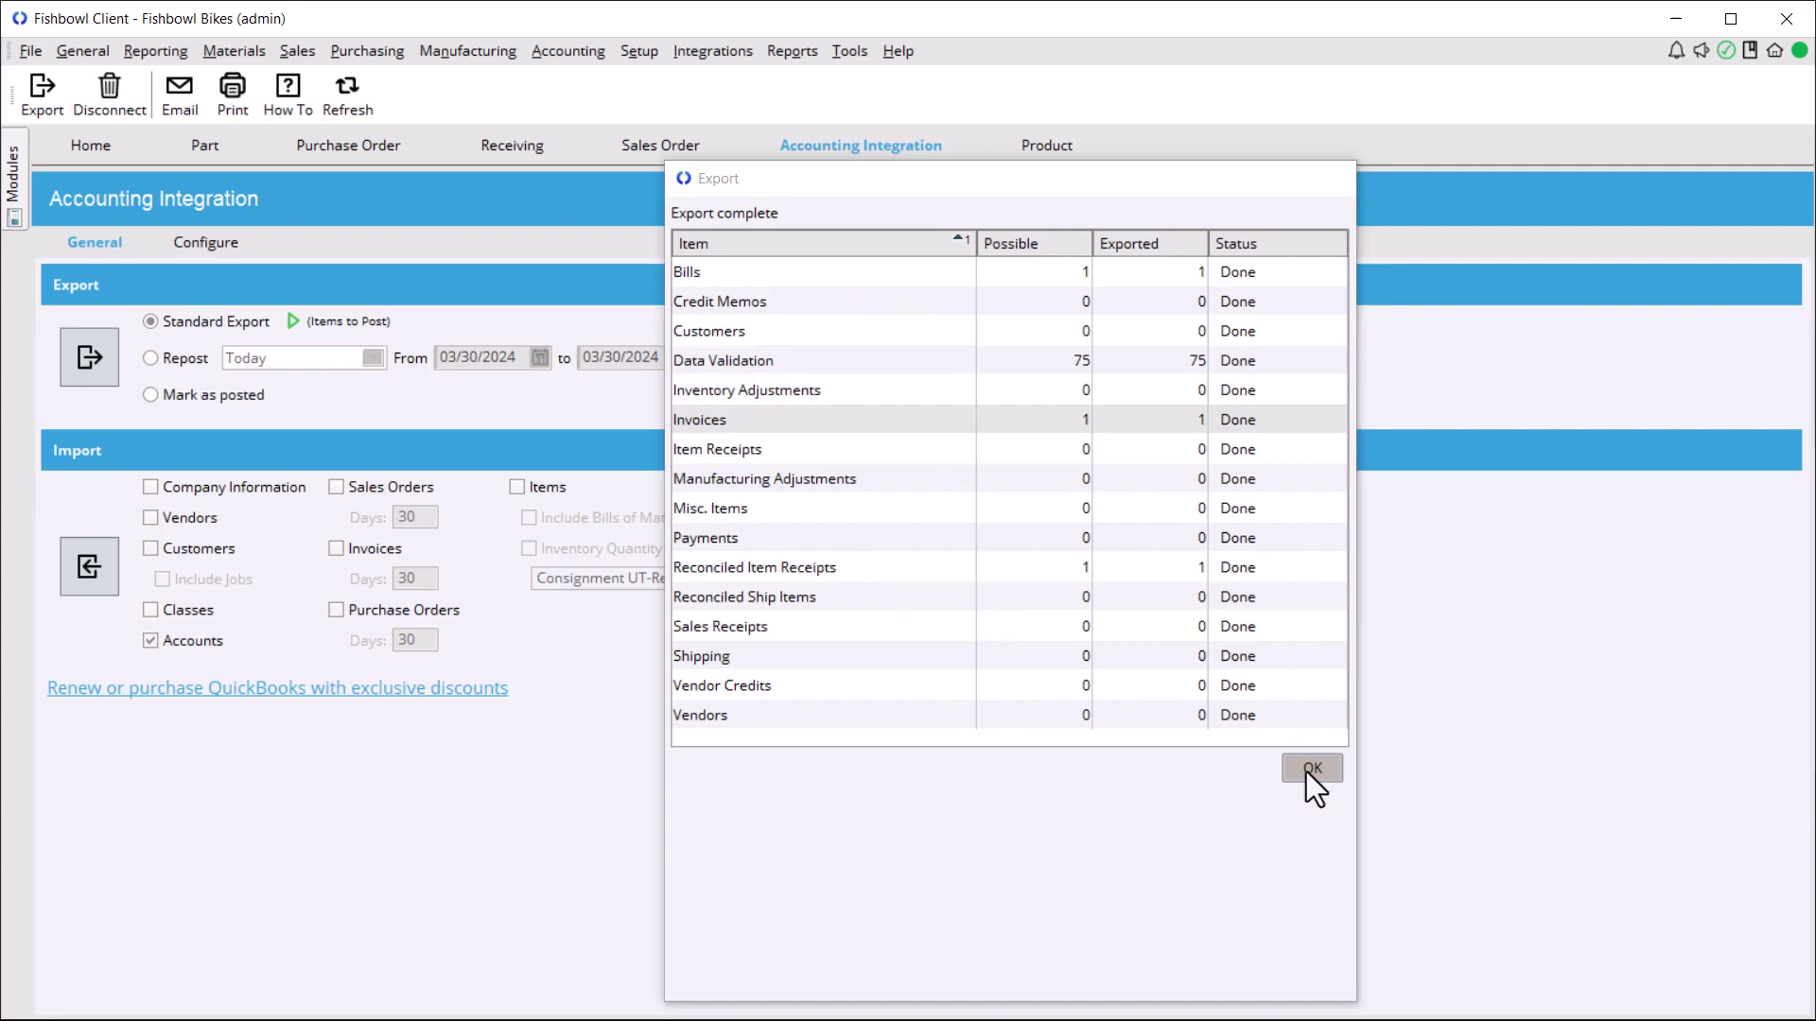
{"action": "left_click", "coordinate": [1360, 932]}
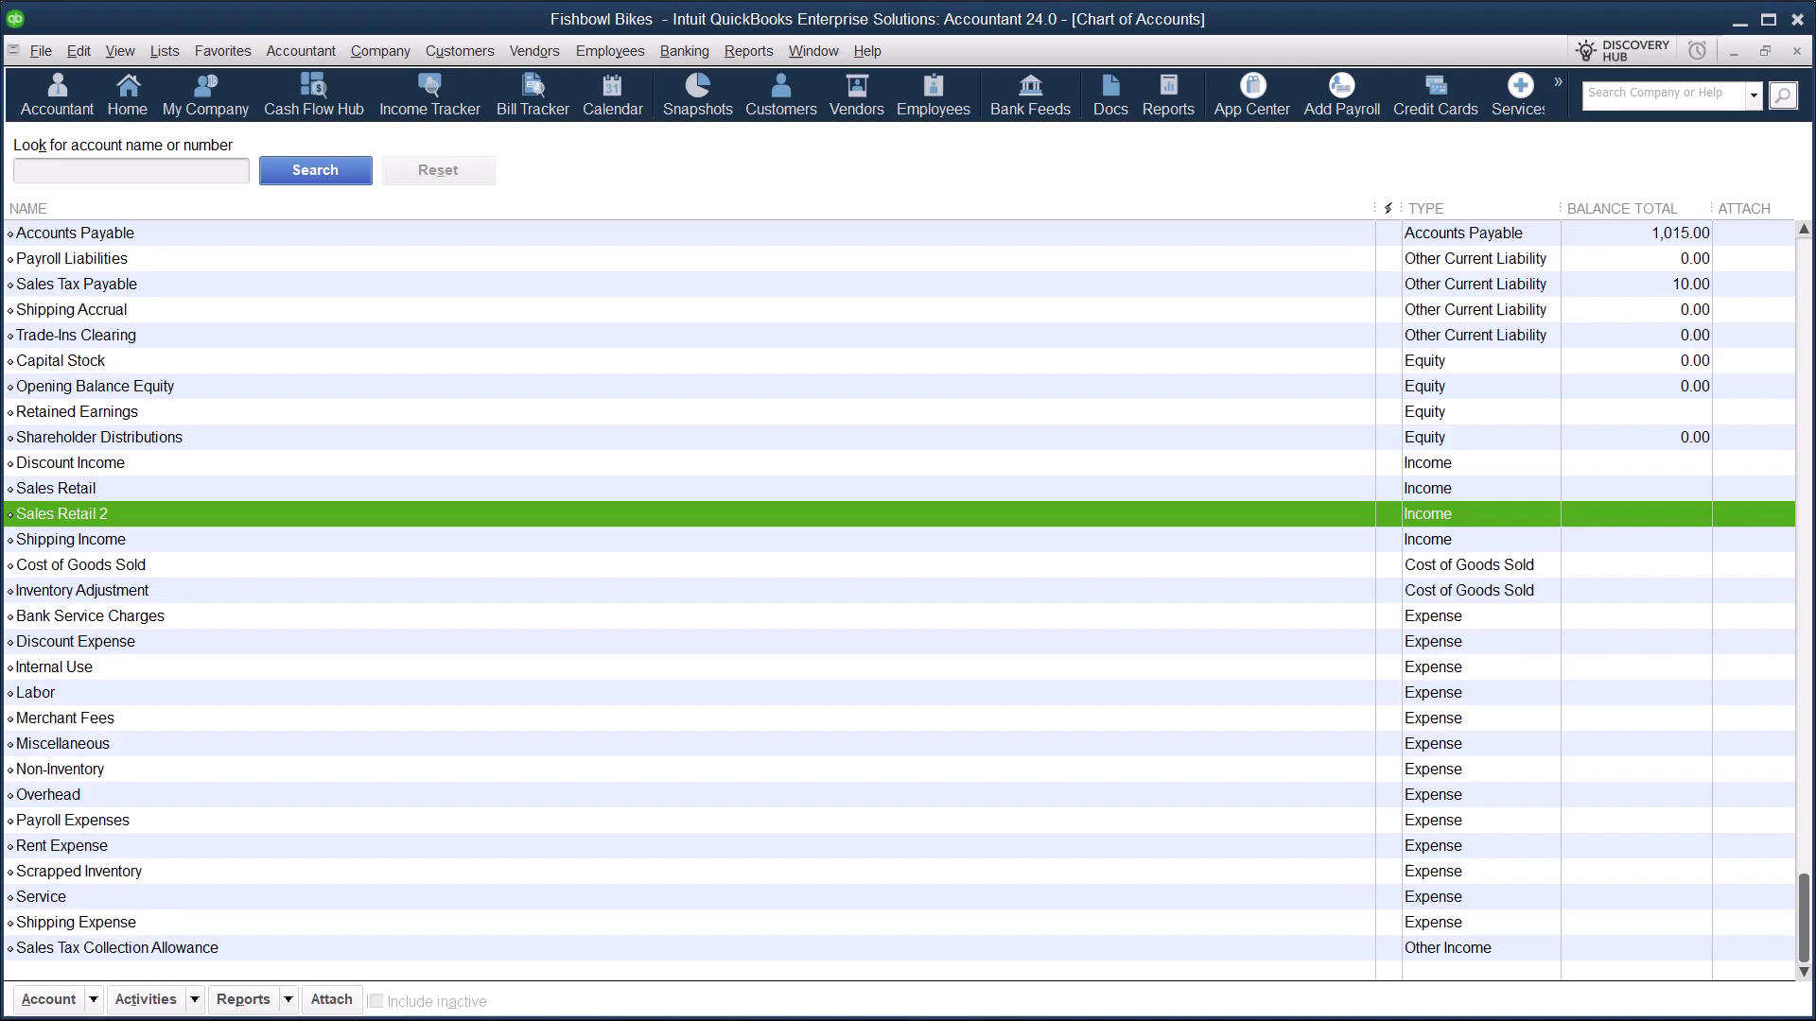
Examine the account assigned to FB_Item in the QuickBooks item list and leave the item without changes.
{"action": "left_click", "coordinate": [340, 497]}
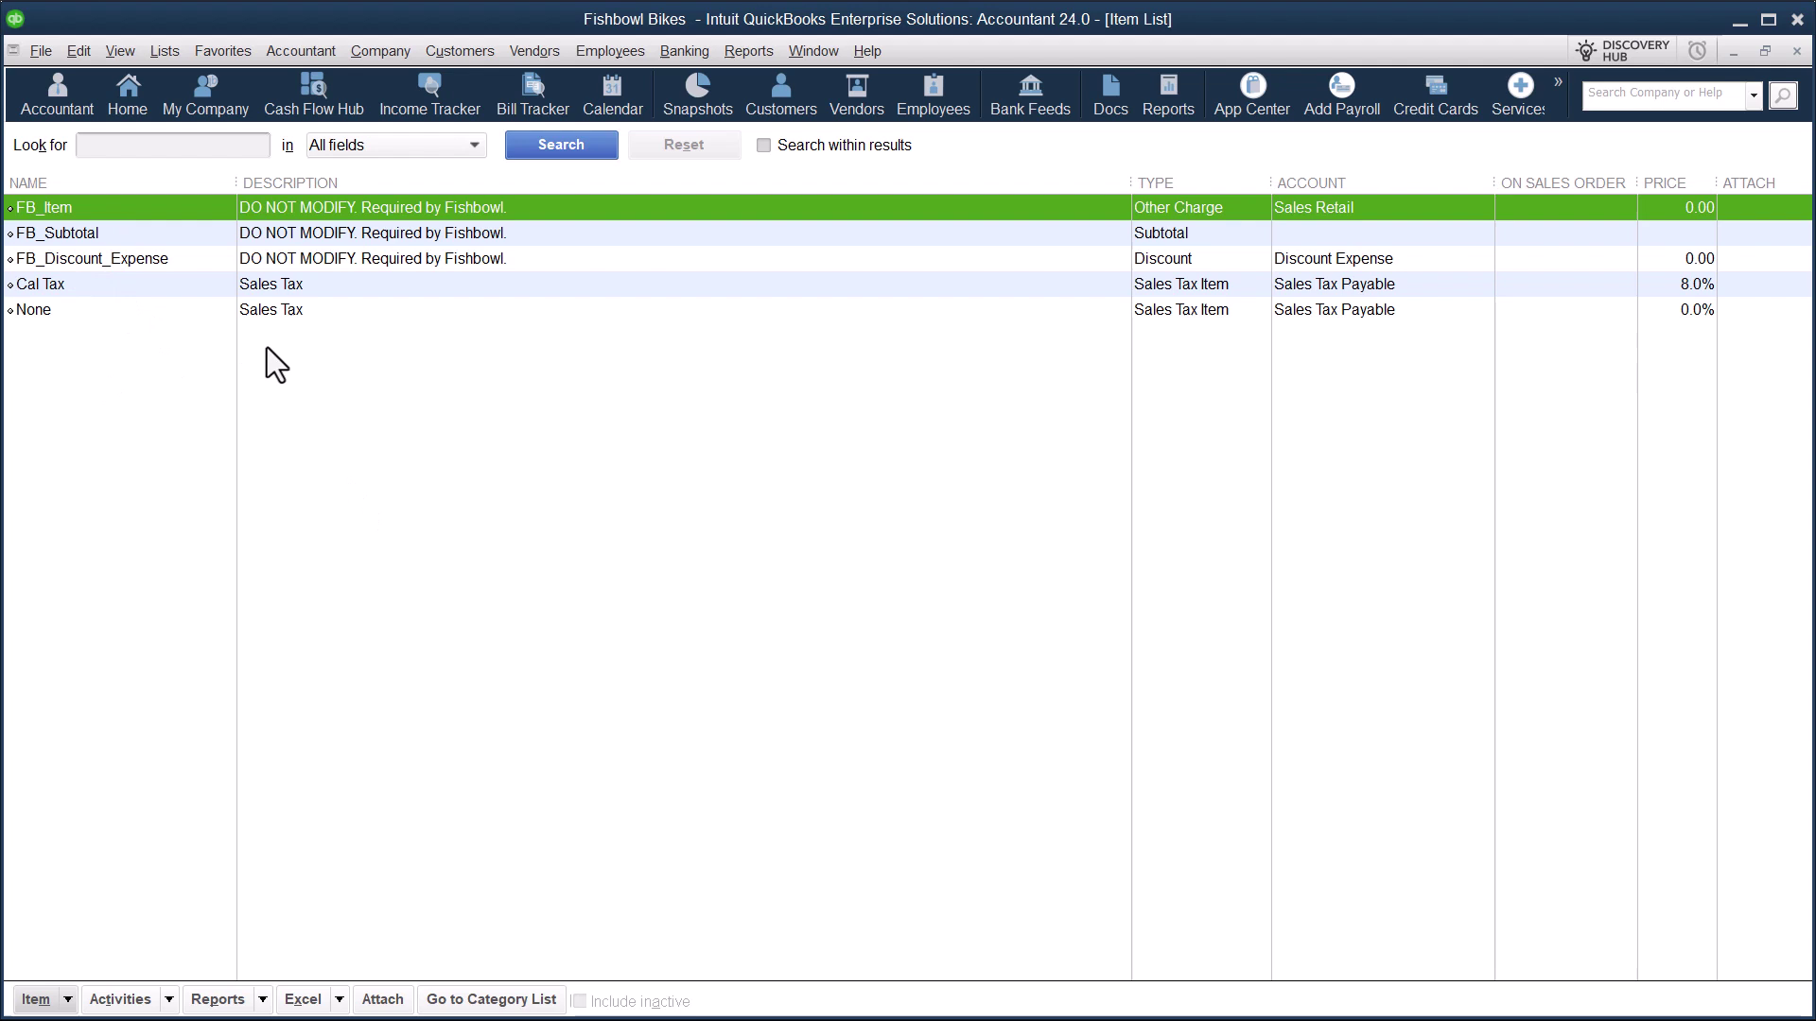
{"action": "key", "text": "ctrl+e"}
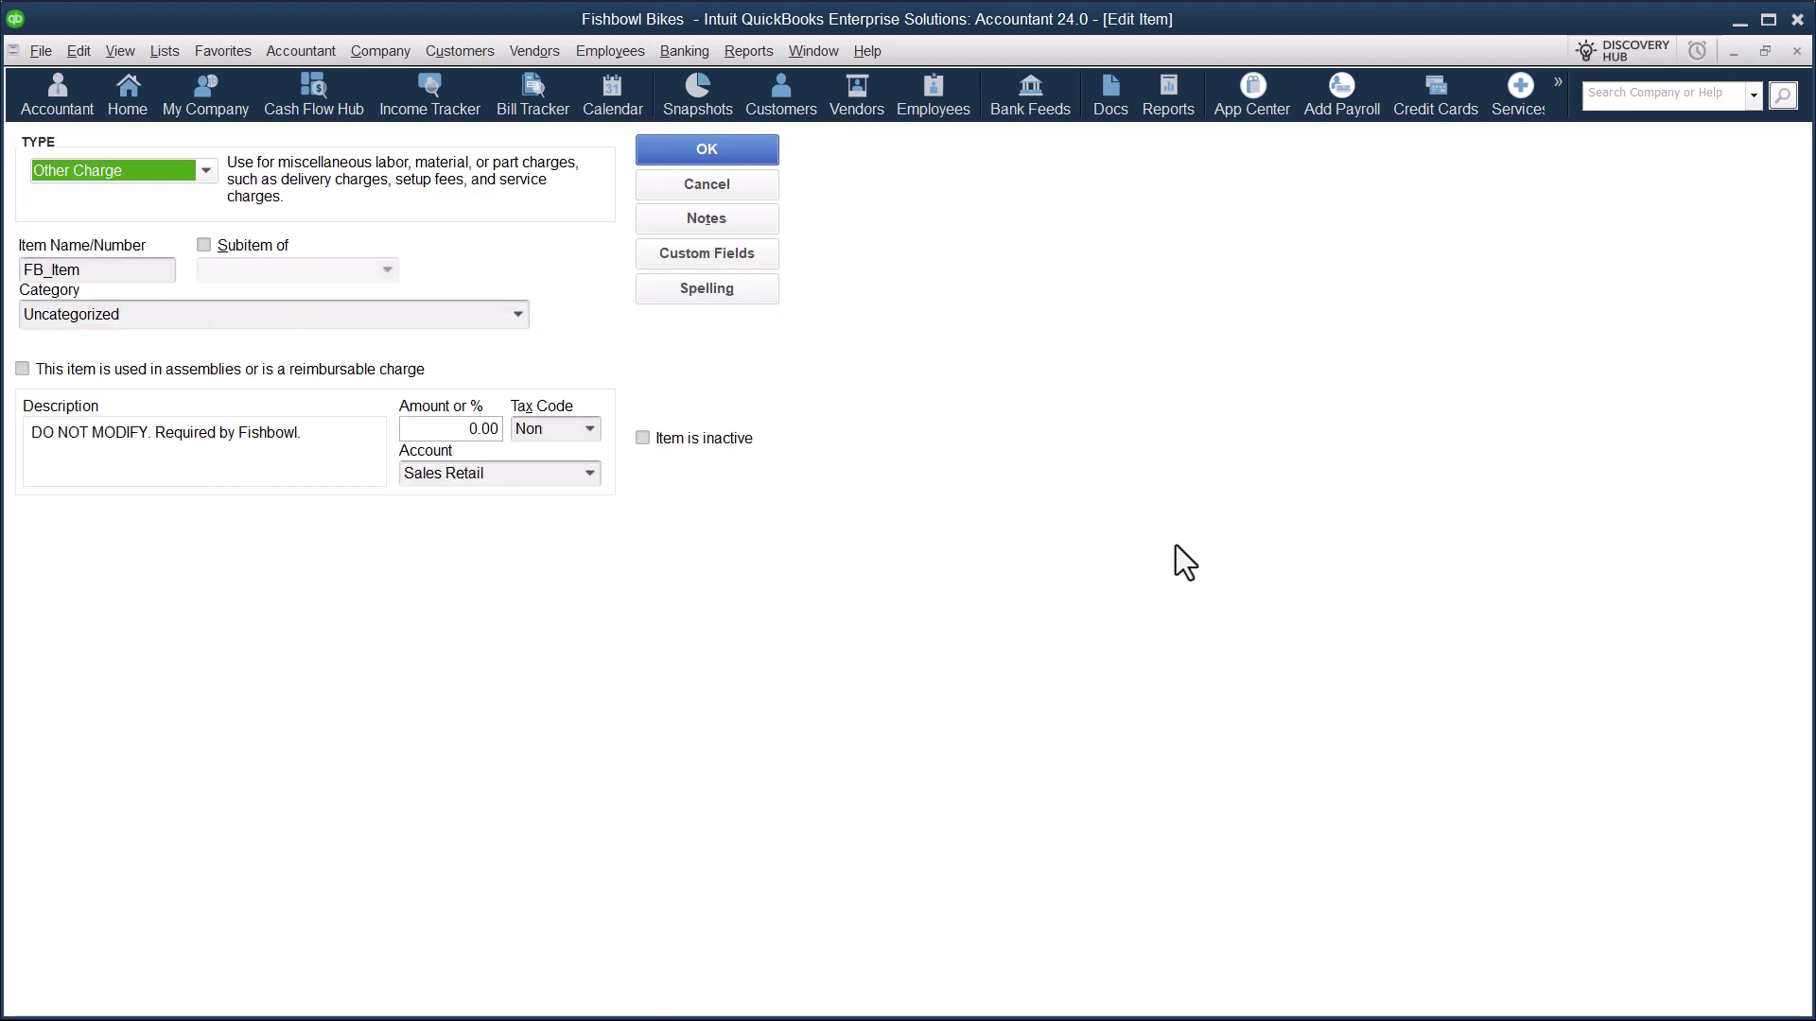
{"action": "key", "text": "Escape"}
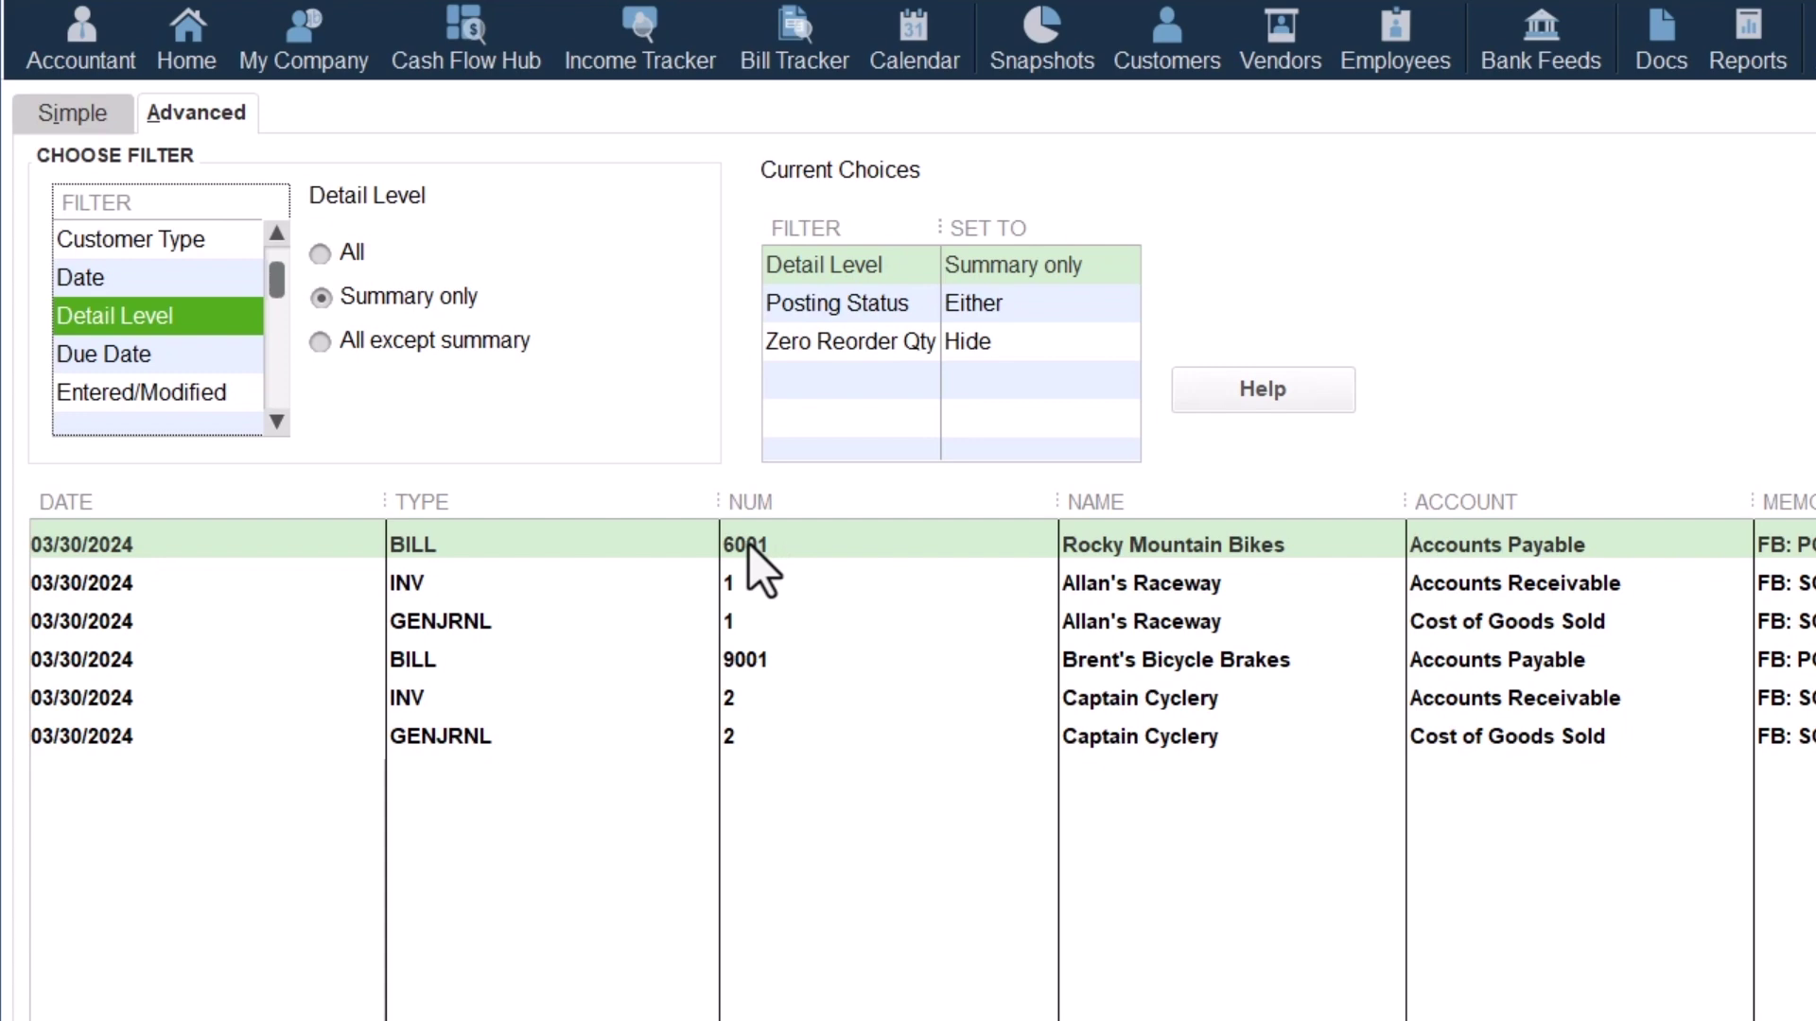
Open bill 9001 from Brent's Bicycle Brakes and view its transaction journal to check the accounts used.
{"action": "left_click", "coordinate": [512, 664]}
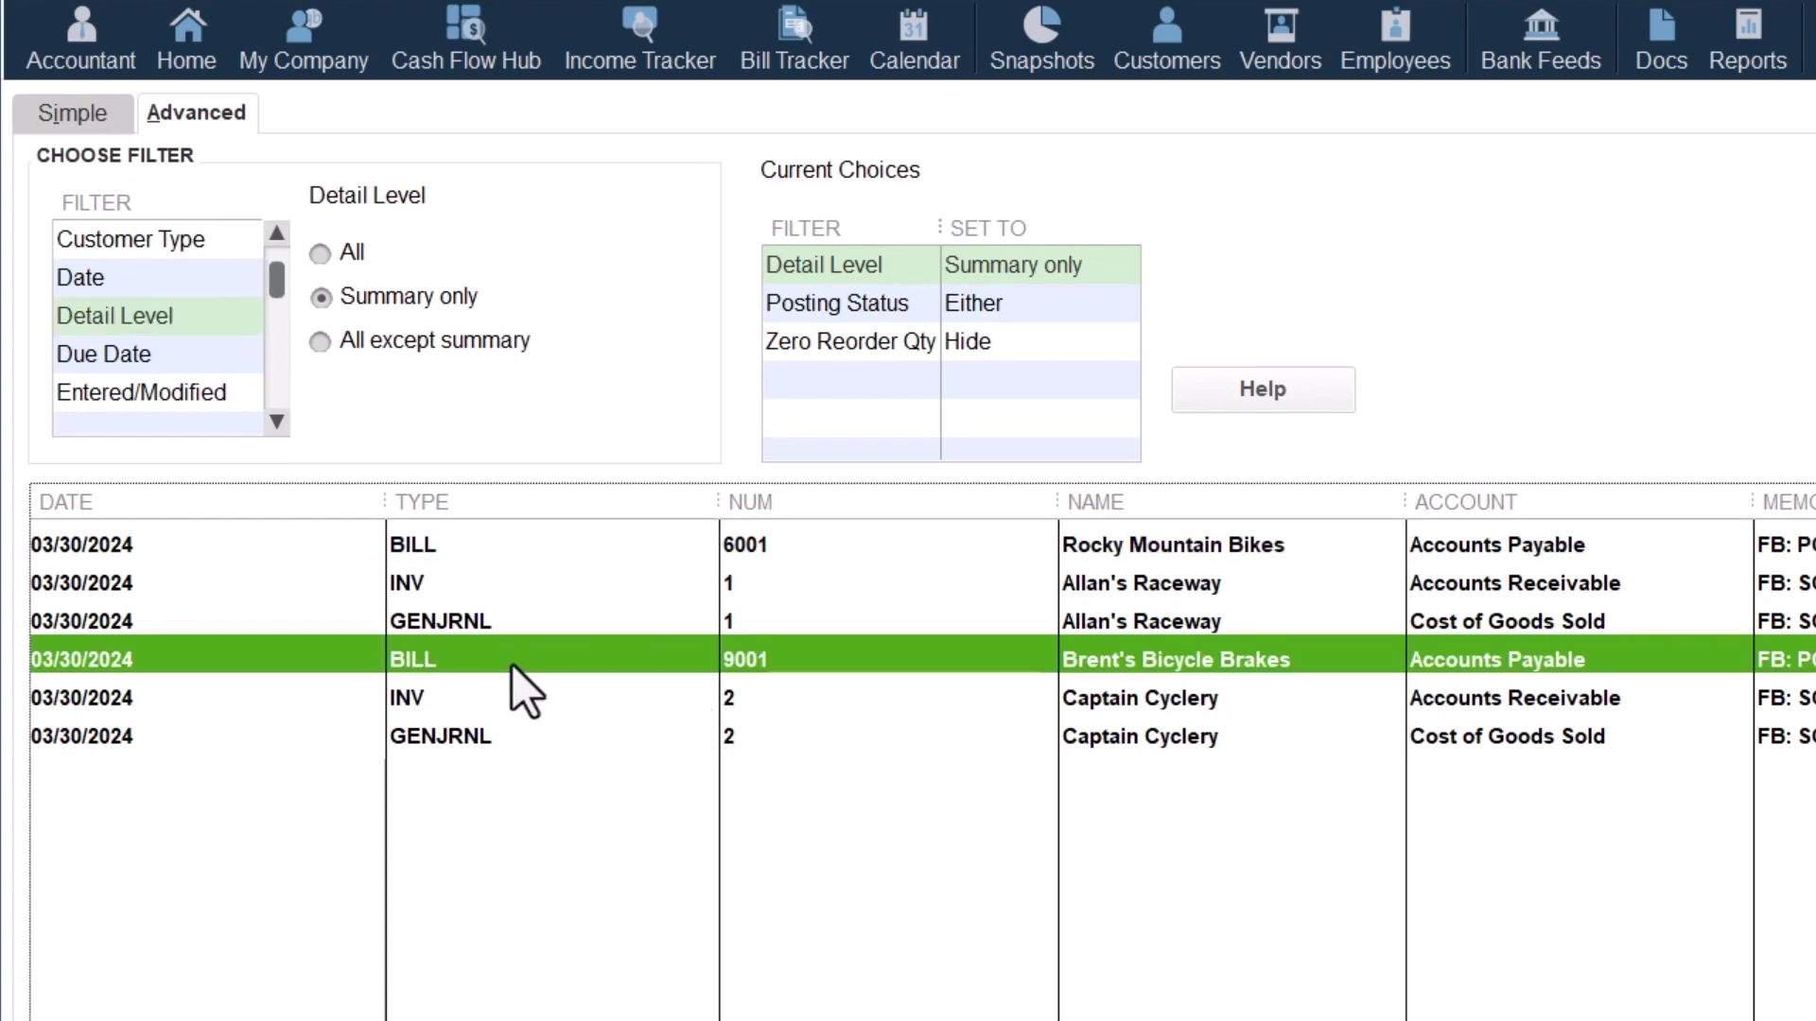
{"action": "double_click", "coordinate": [746, 656]}
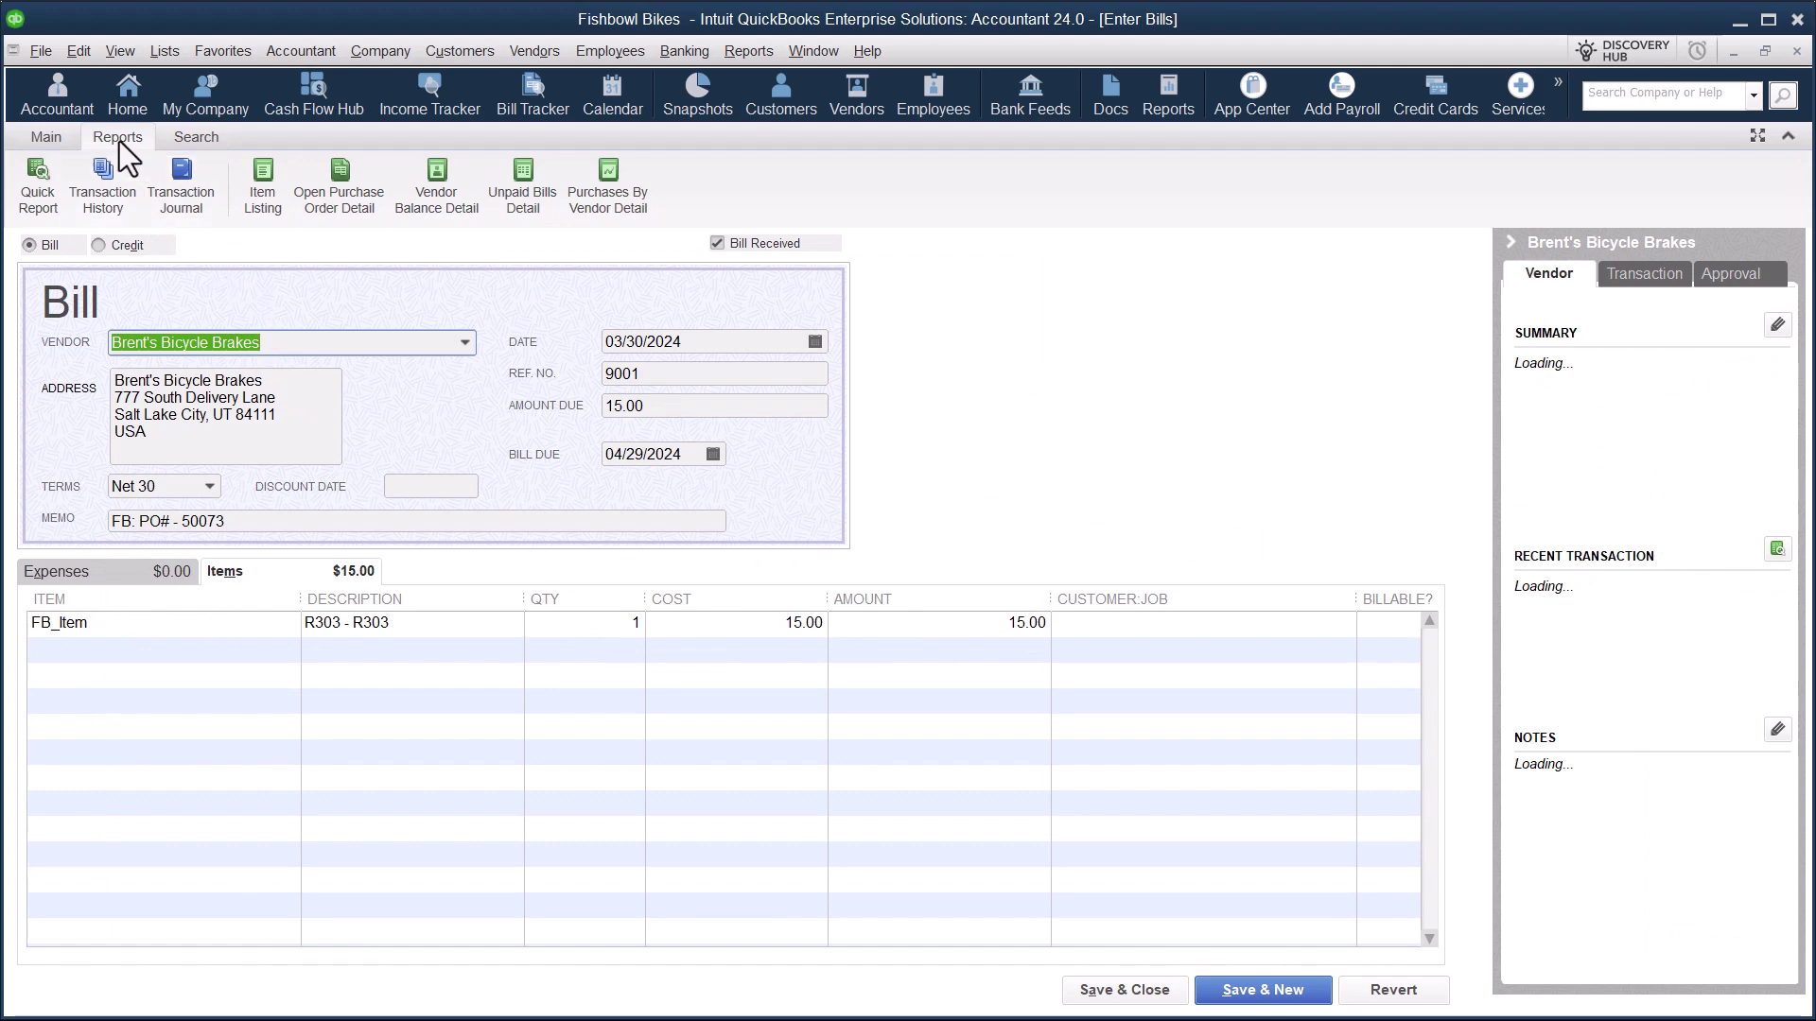
{"action": "left_click", "coordinate": [184, 190]}
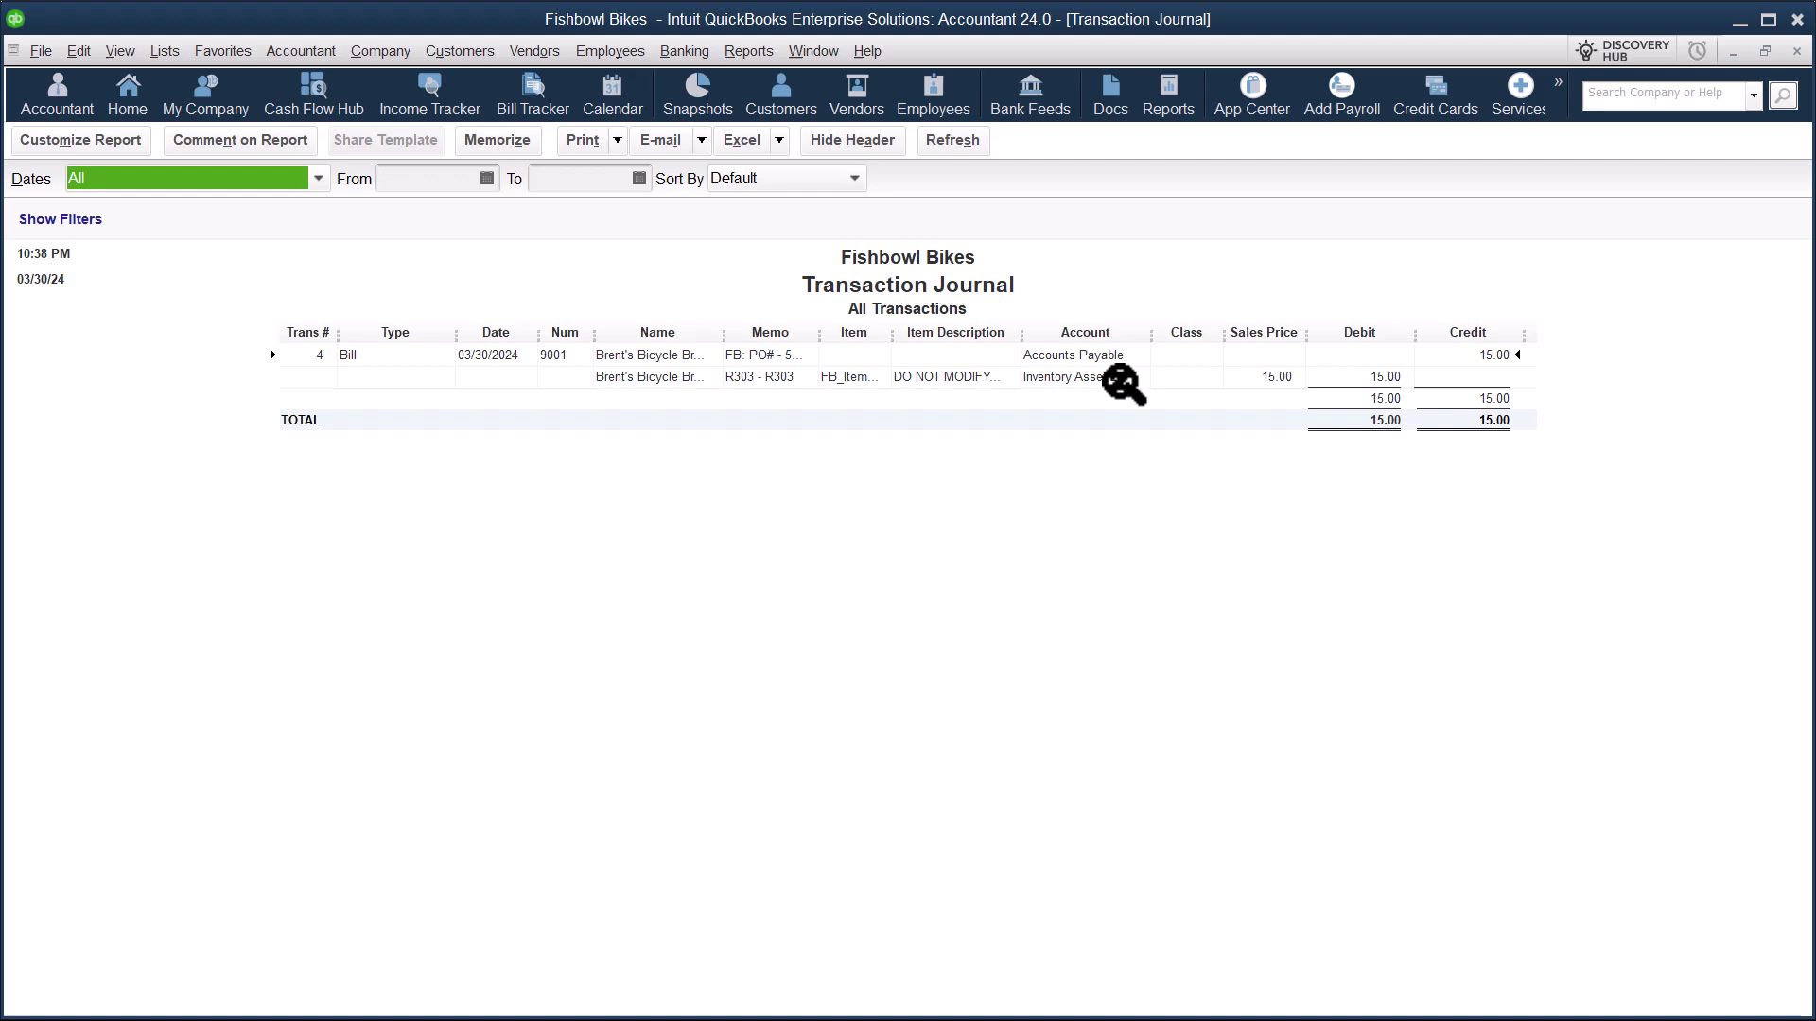
Open invoice 2 for Captain Cyclery from the found transactions and view its transaction journal to check the accounts used.
{"action": "left_click", "coordinate": [1162, 491]}
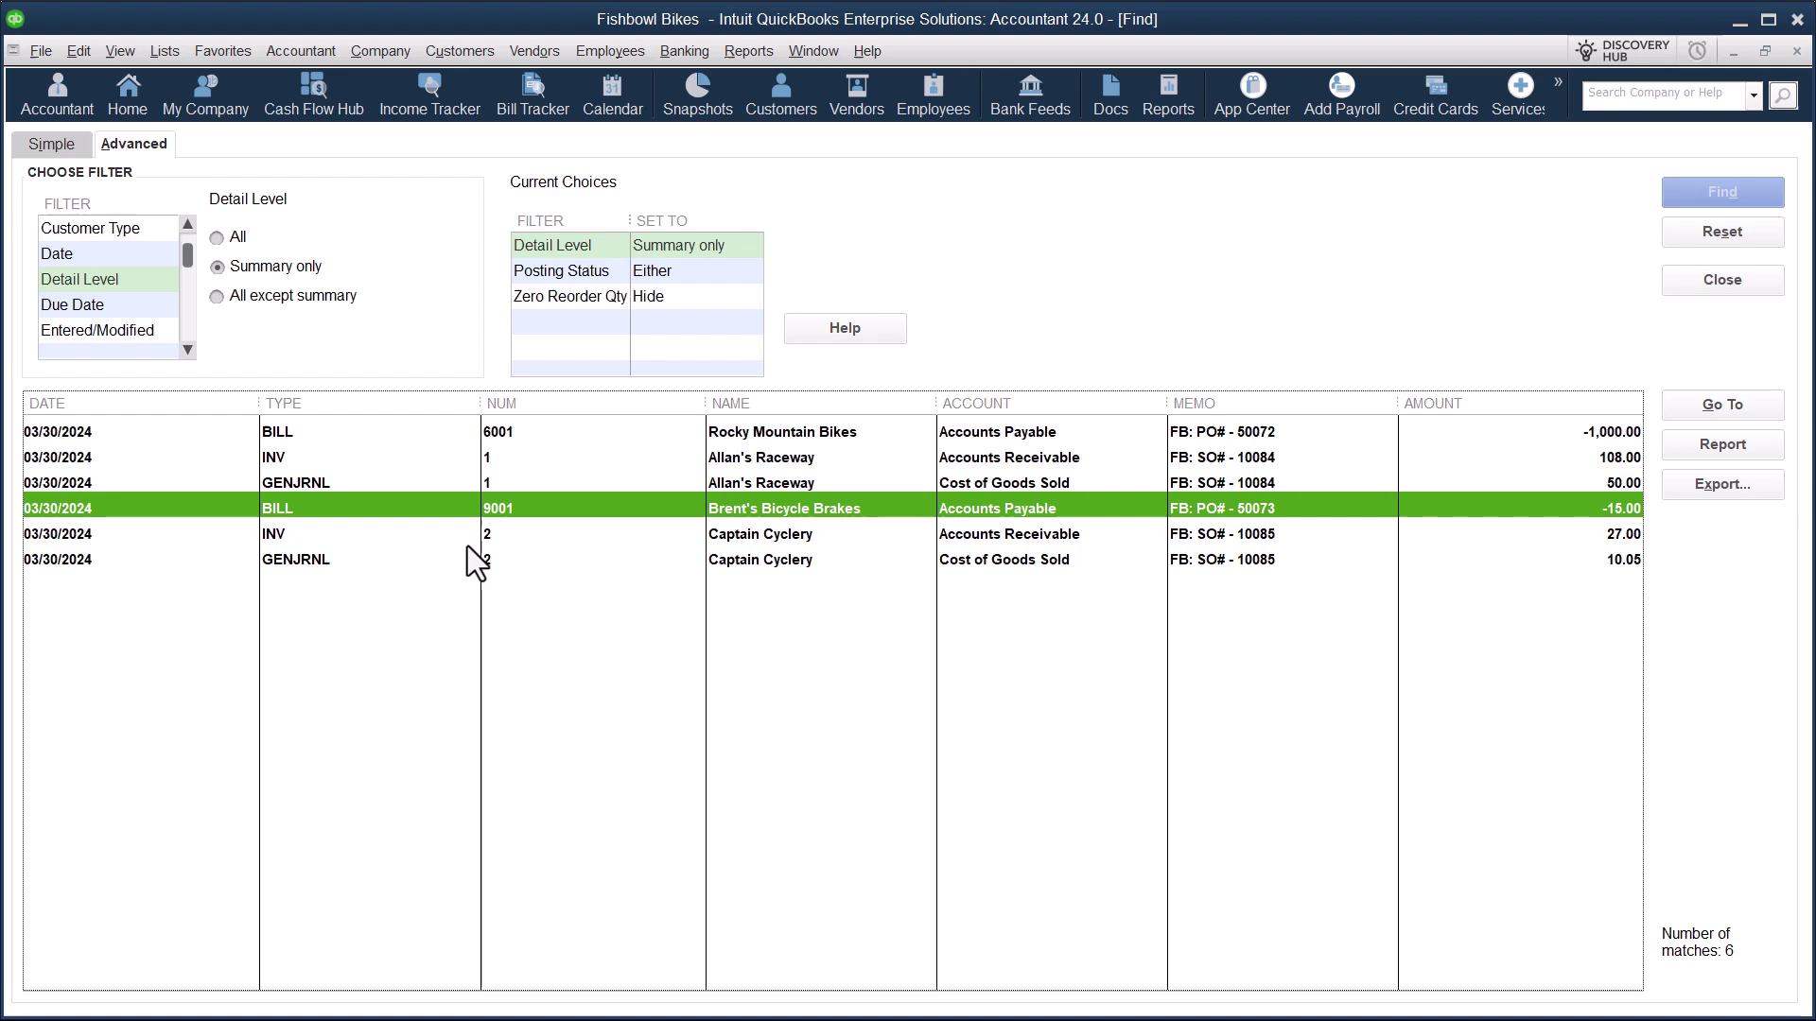
{"action": "double_click", "coordinate": [503, 536]}
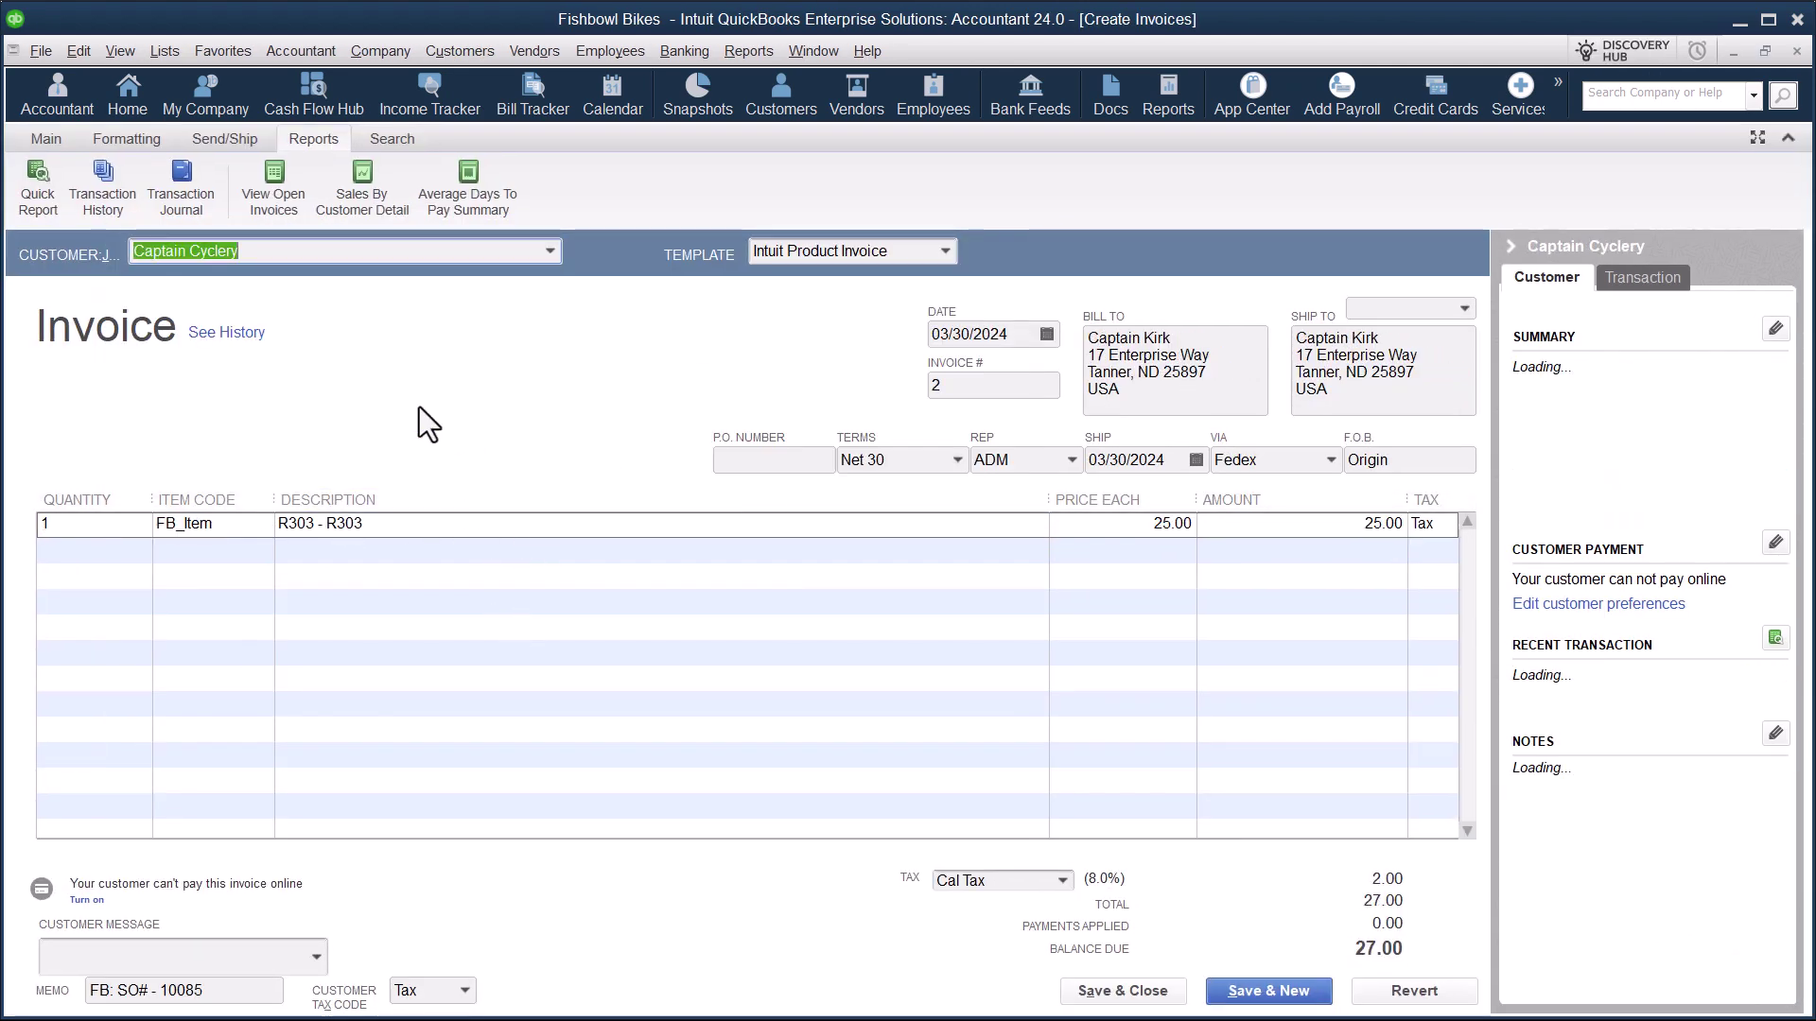
{"action": "left_click", "coordinate": [184, 194]}
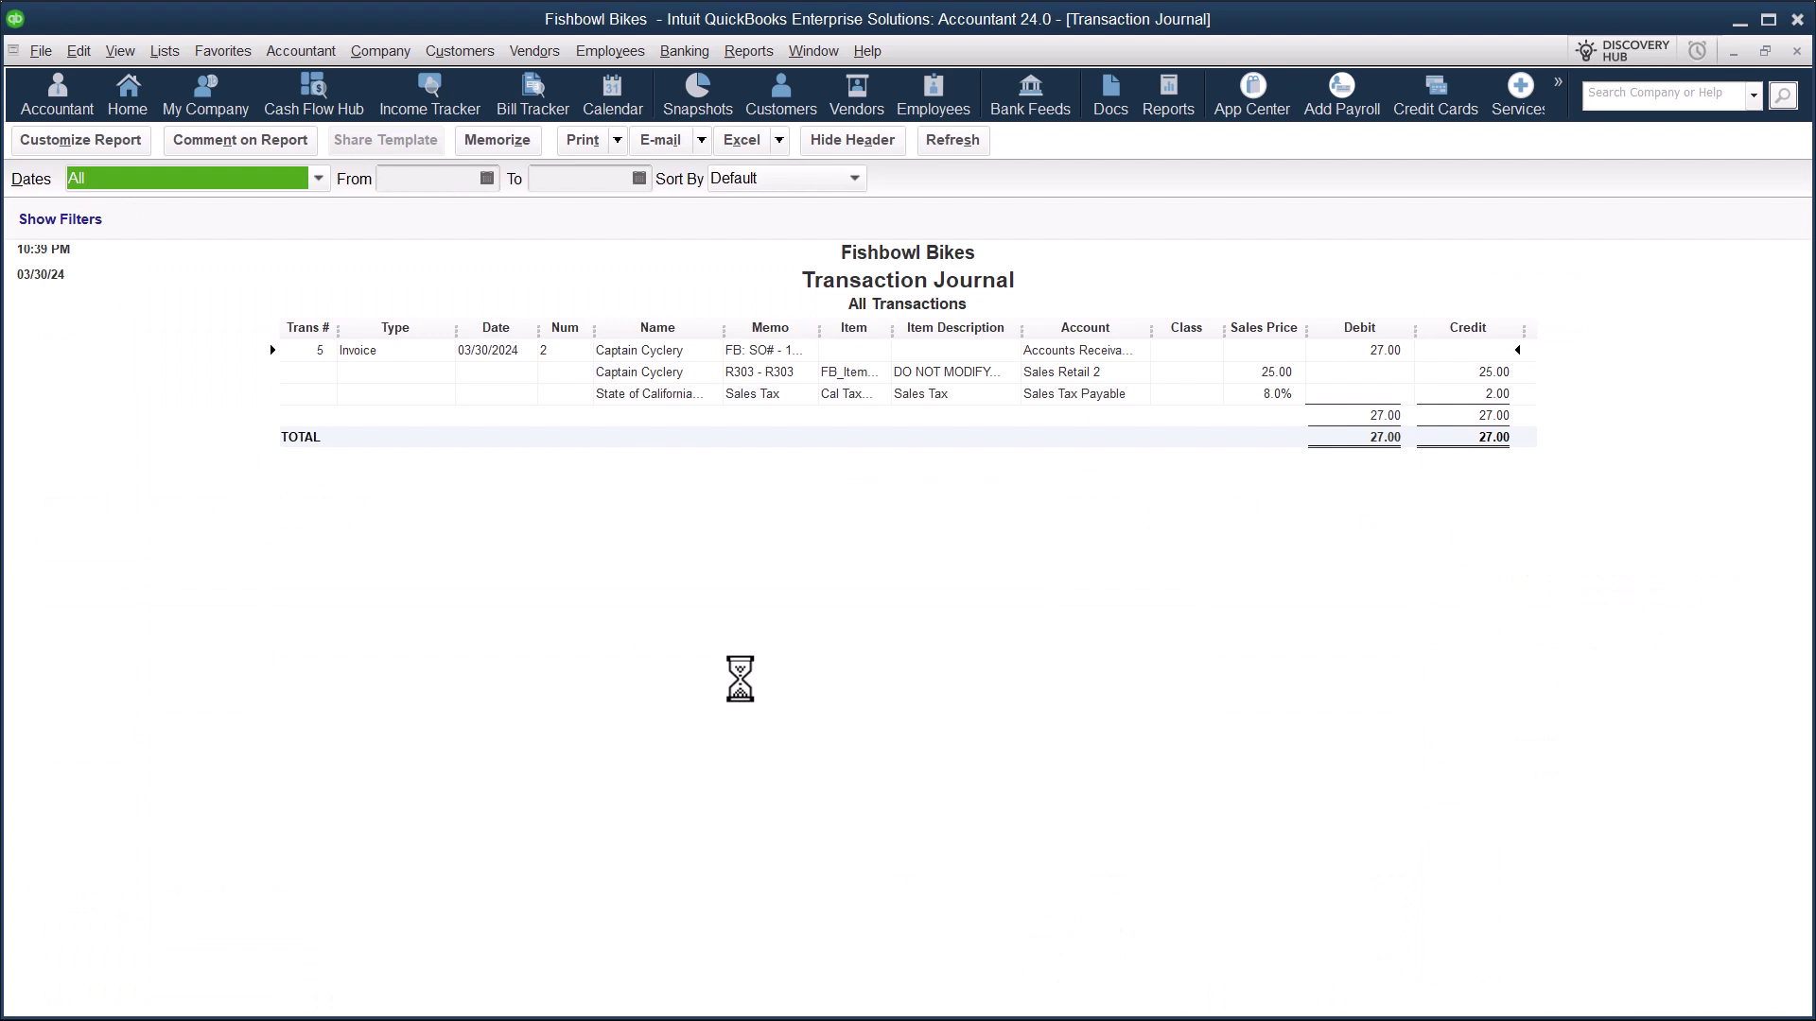
{"action": "left_click", "coordinate": [1088, 378]}
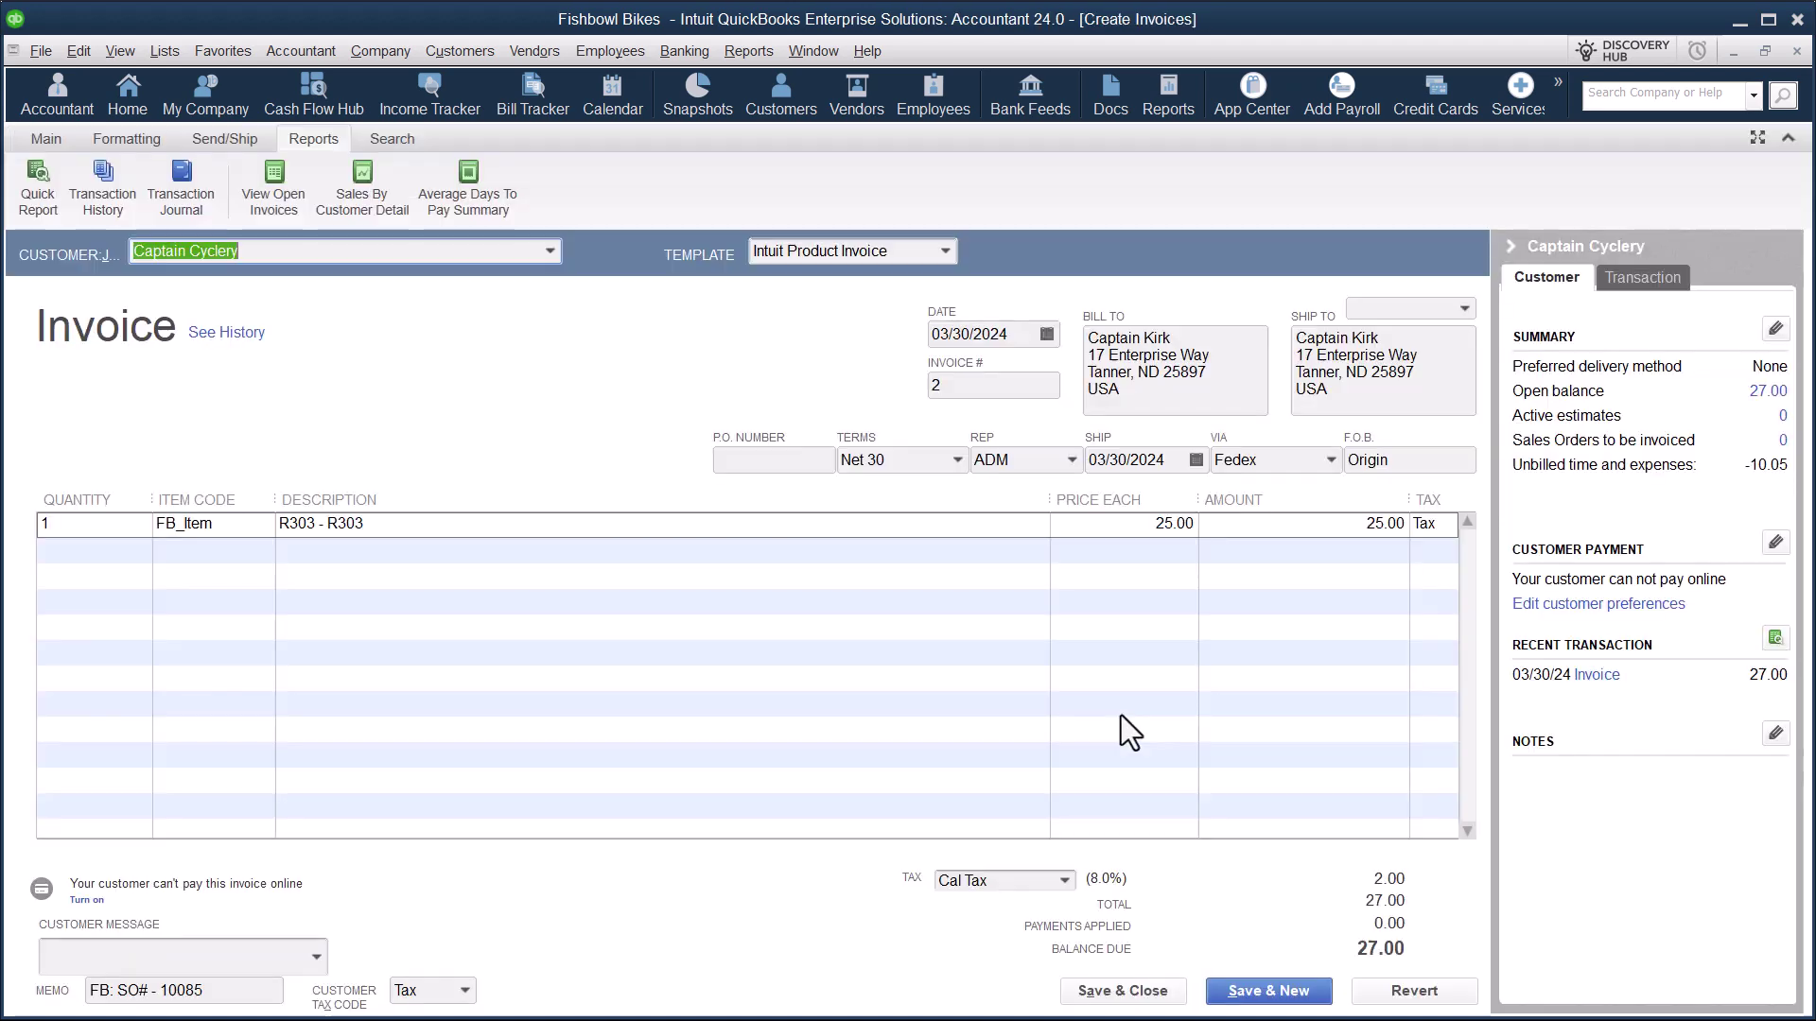
{"action": "key", "text": "Escape"}
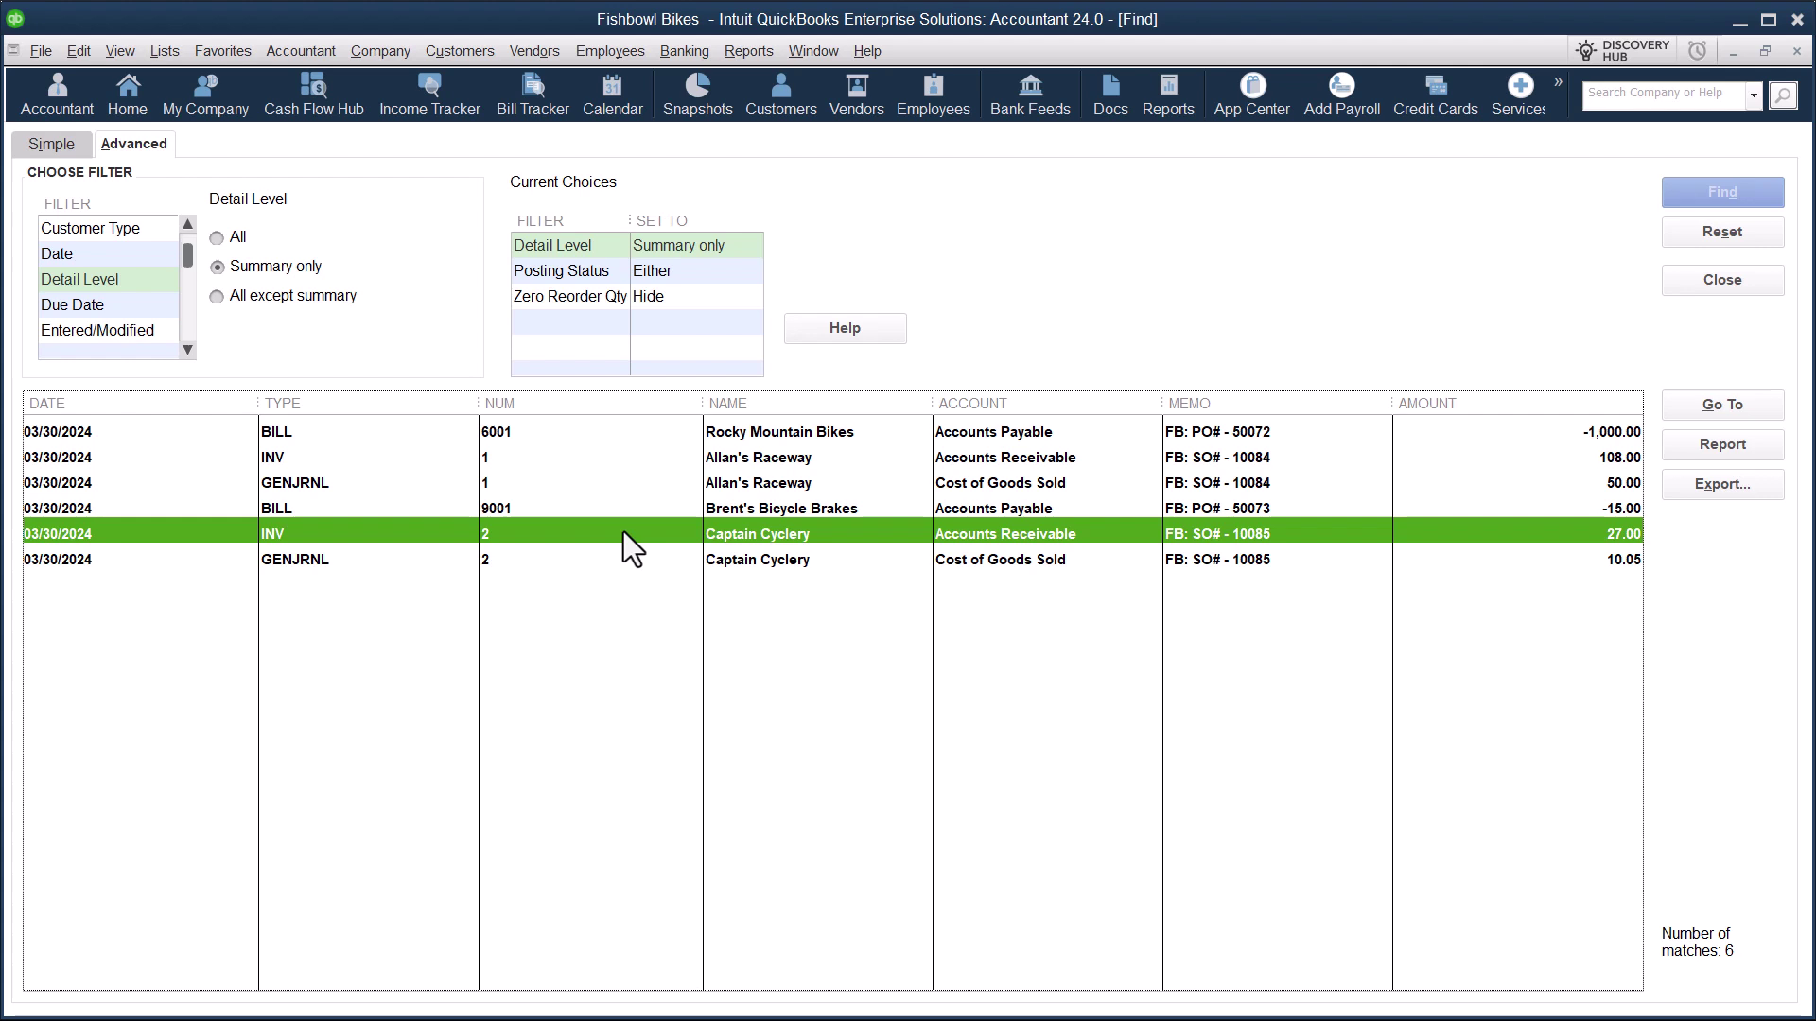
Check the accounts in general journal entry 2 for Captain Cyclery, and compare them with the accounts of part R303 in Fishbowl.
{"action": "double_click", "coordinate": [514, 558]}
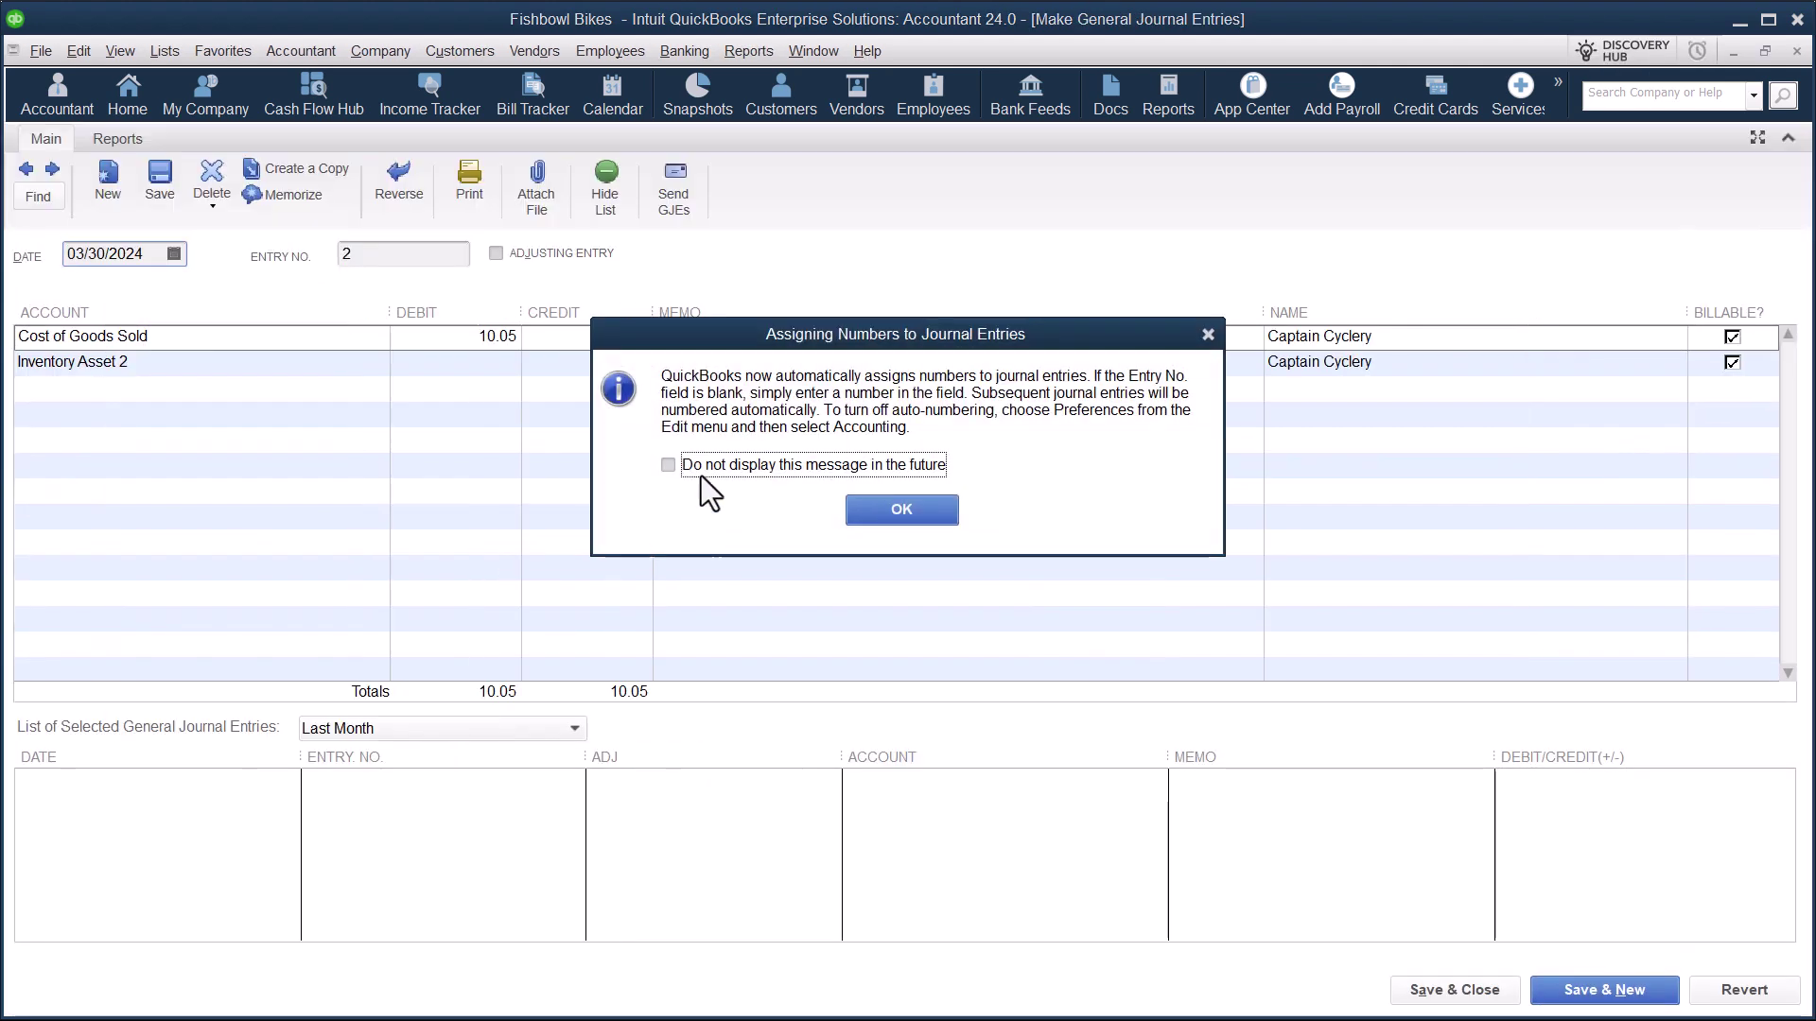
{"action": "left_click", "coordinate": [908, 515]}
{"action": "left_click", "coordinate": [199, 371]}
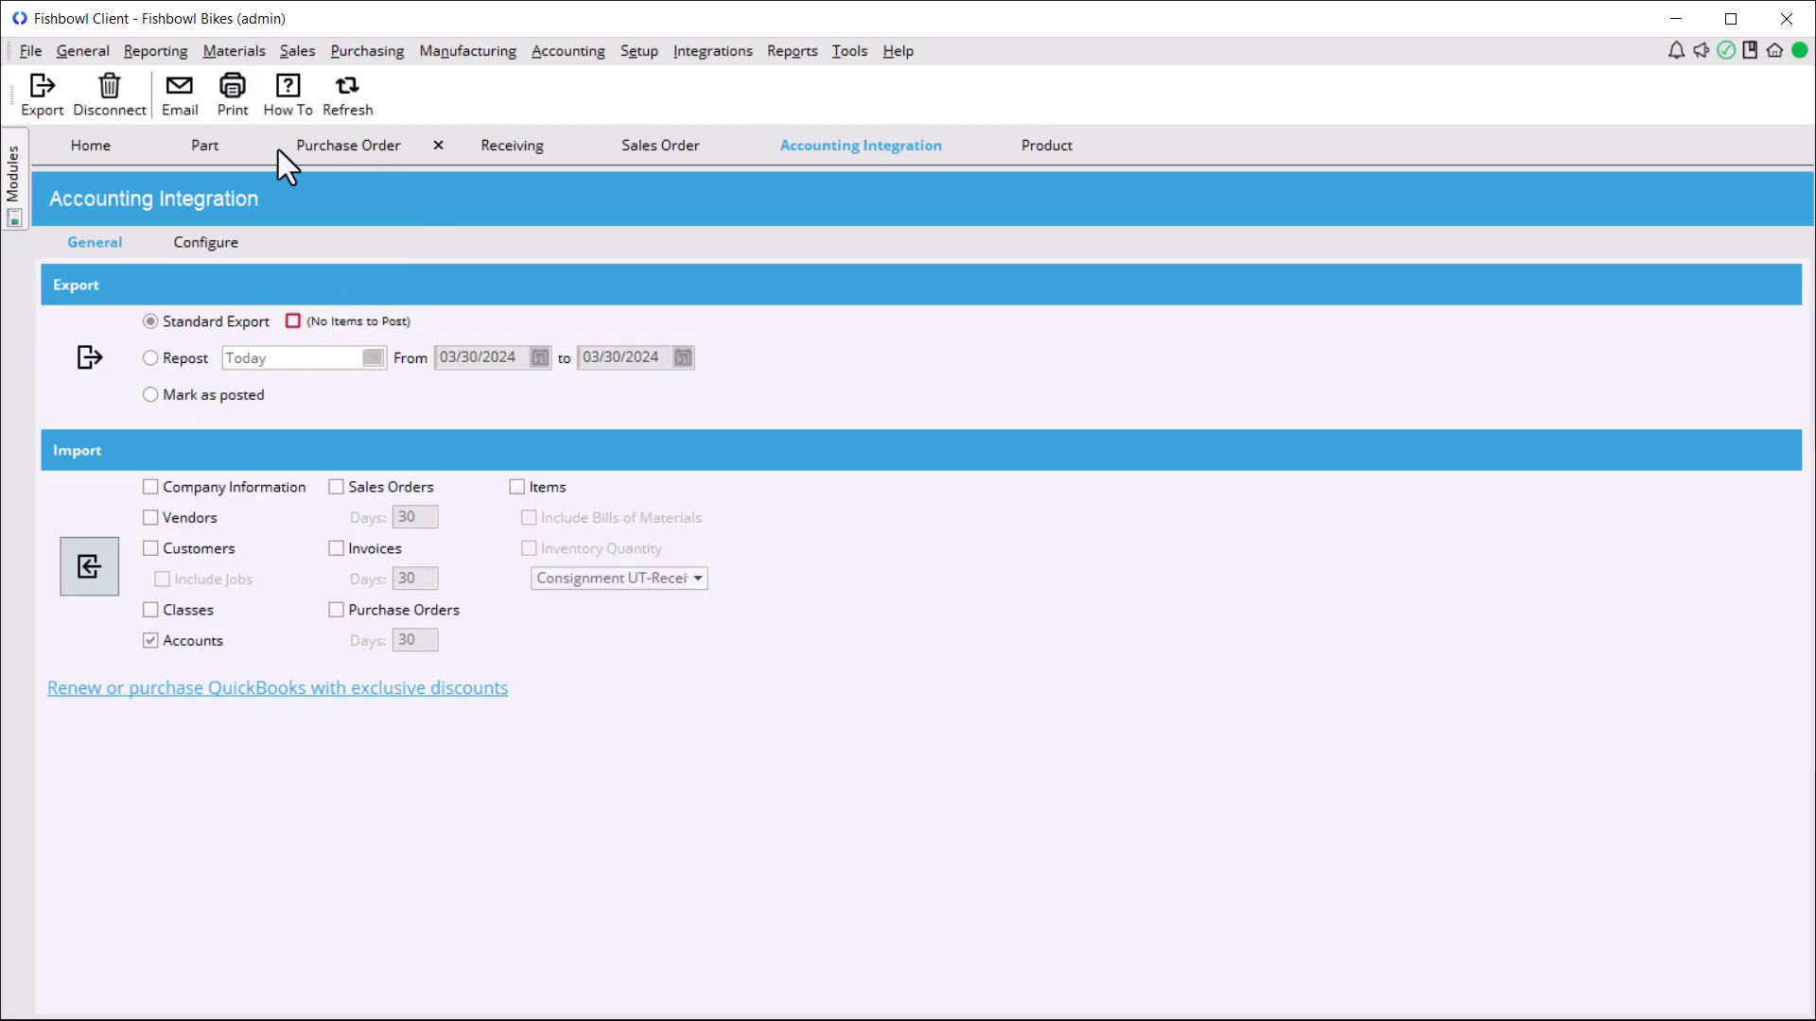
{"action": "left_click", "coordinate": [204, 146]}
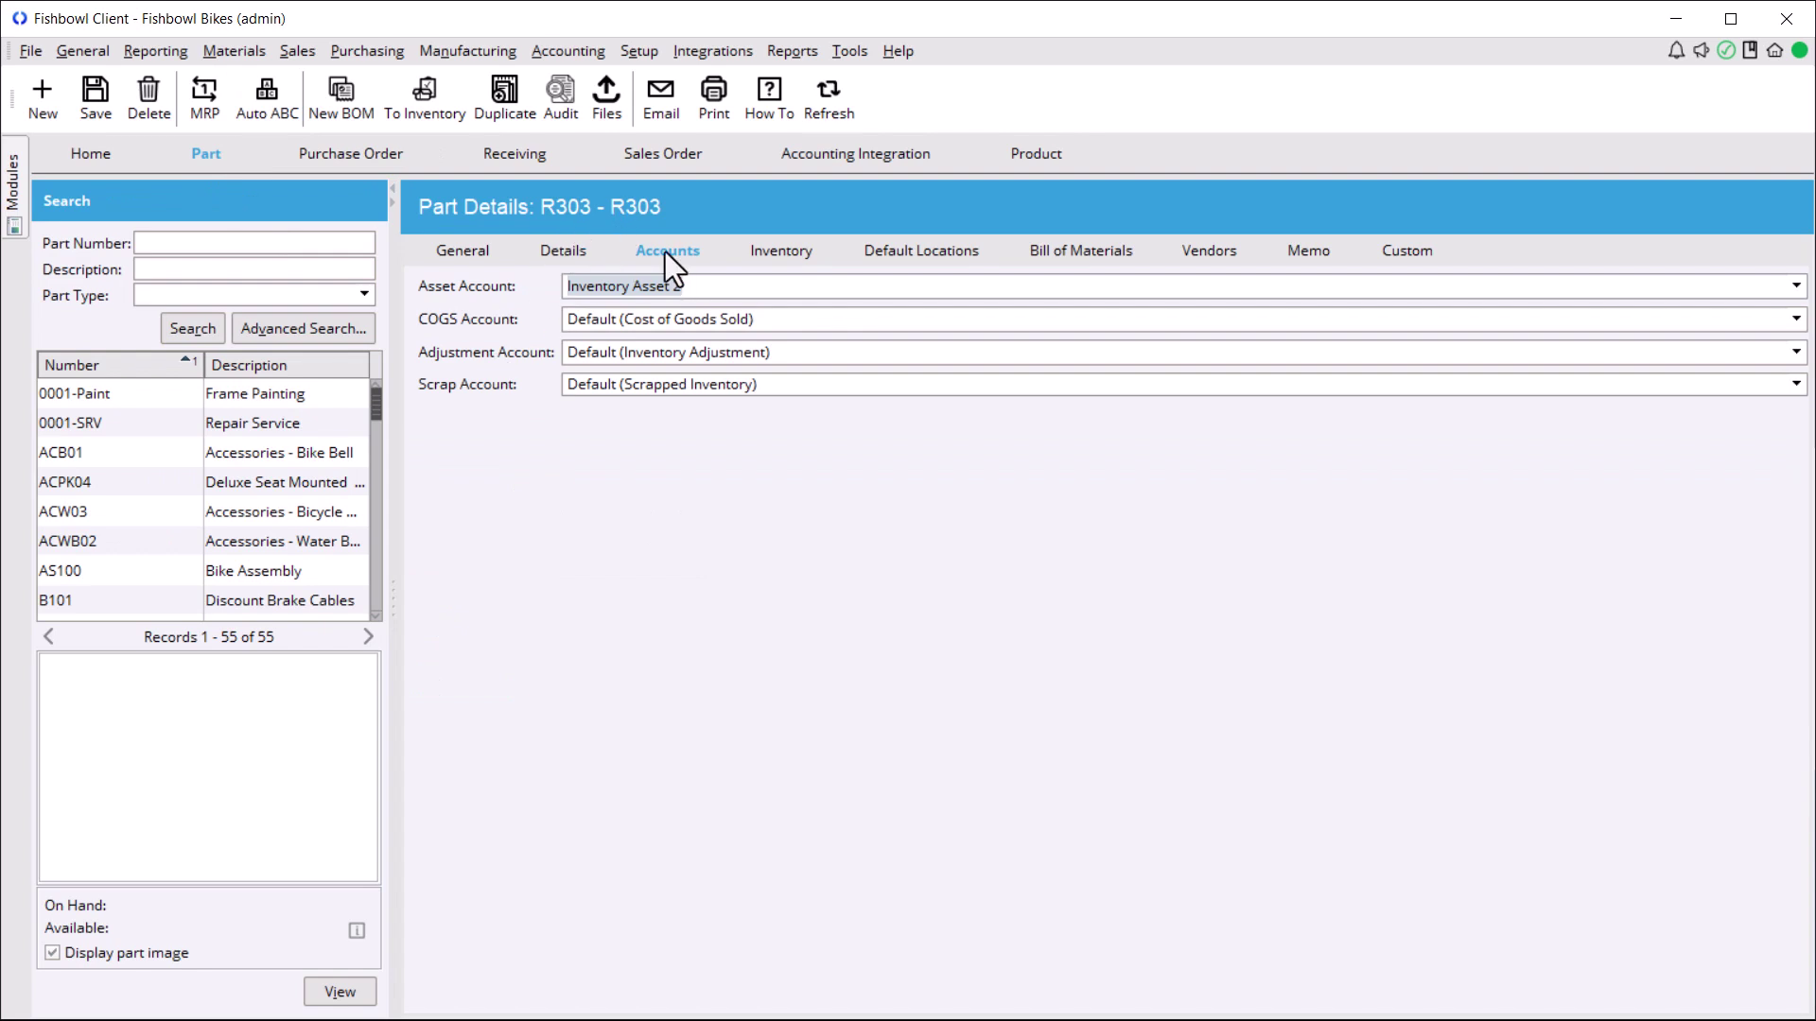